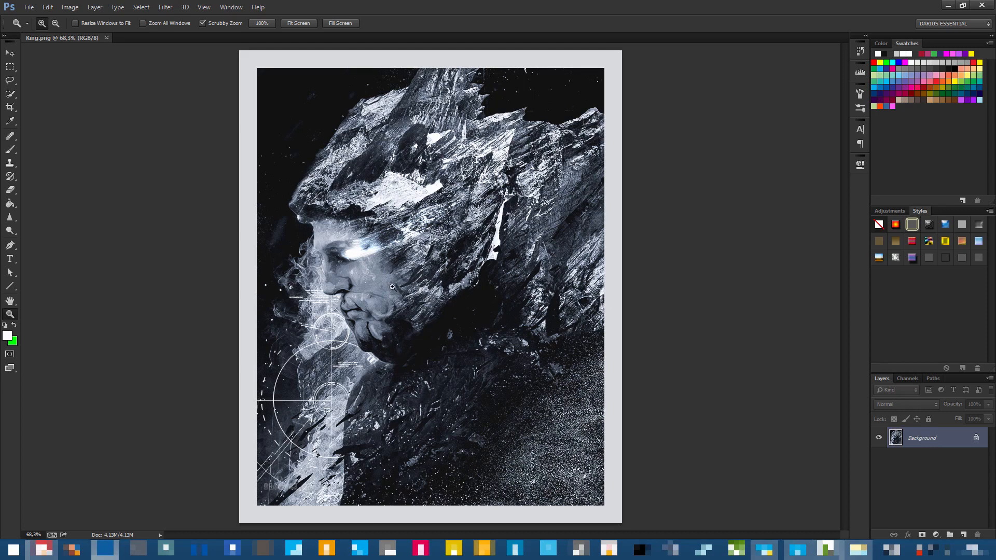
# Examine the finished King.png artwork and the stock images and brush file in the source folder.
pyautogui.scroll(1, 320, 302)
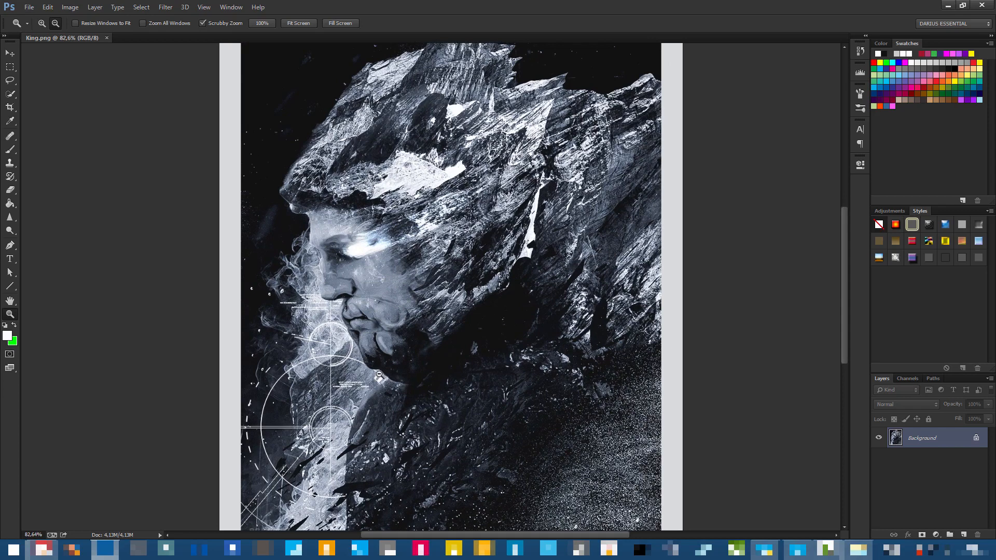
pyautogui.scroll(-1, 379, 374)
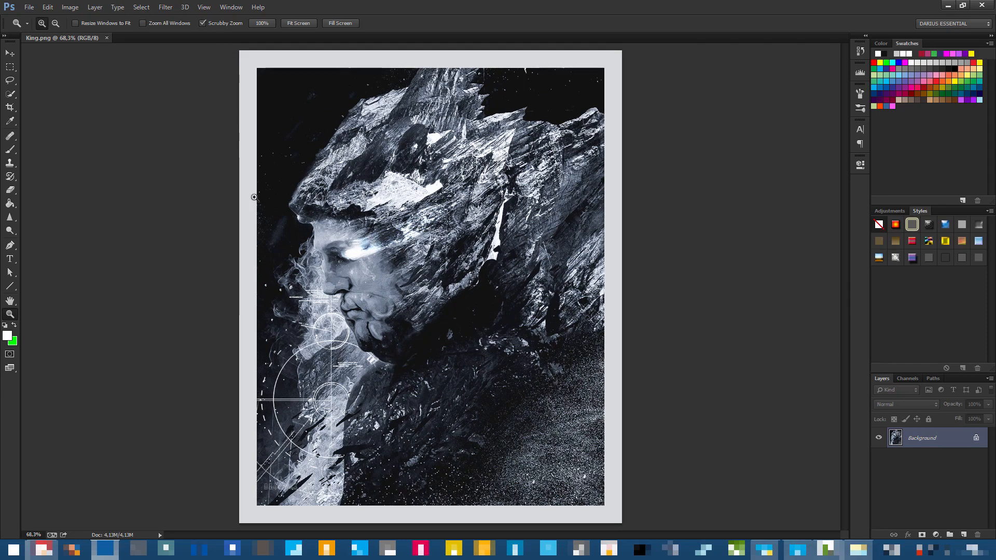
pyautogui.click(859, 550)
pyautogui.moveTo(300, 152); pyautogui.dragTo(479, 114)
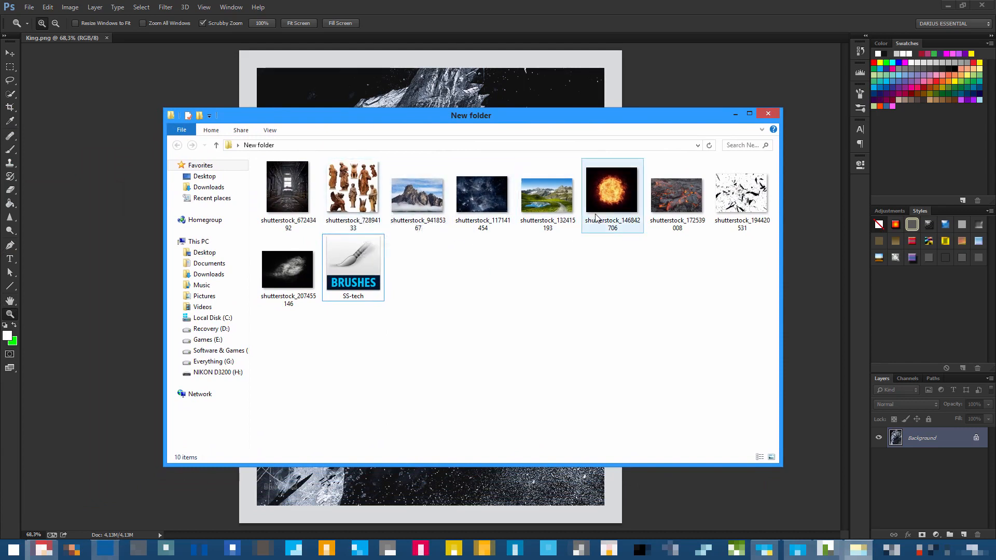
pyautogui.click(290, 195)
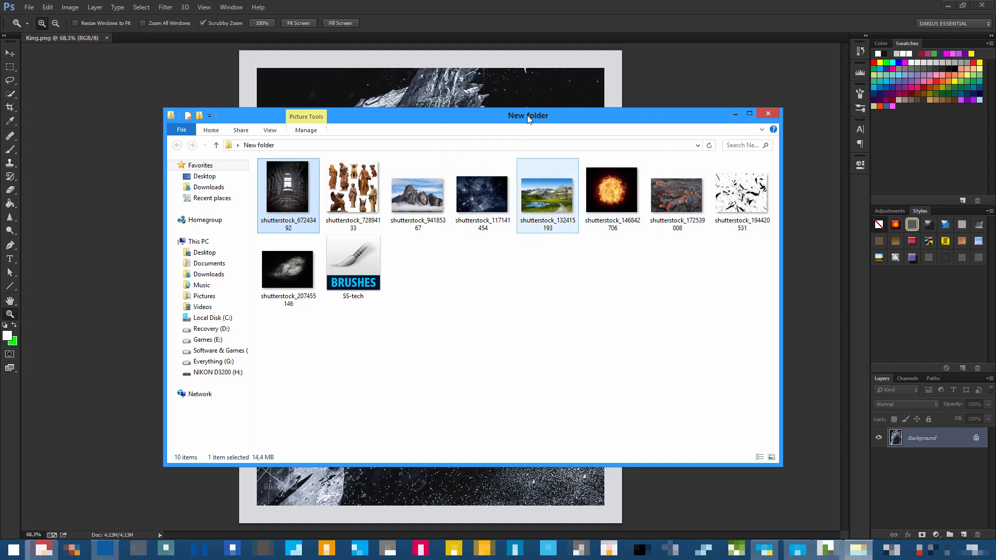
pyautogui.moveTo(531, 121); pyautogui.dragTo(0, 90)
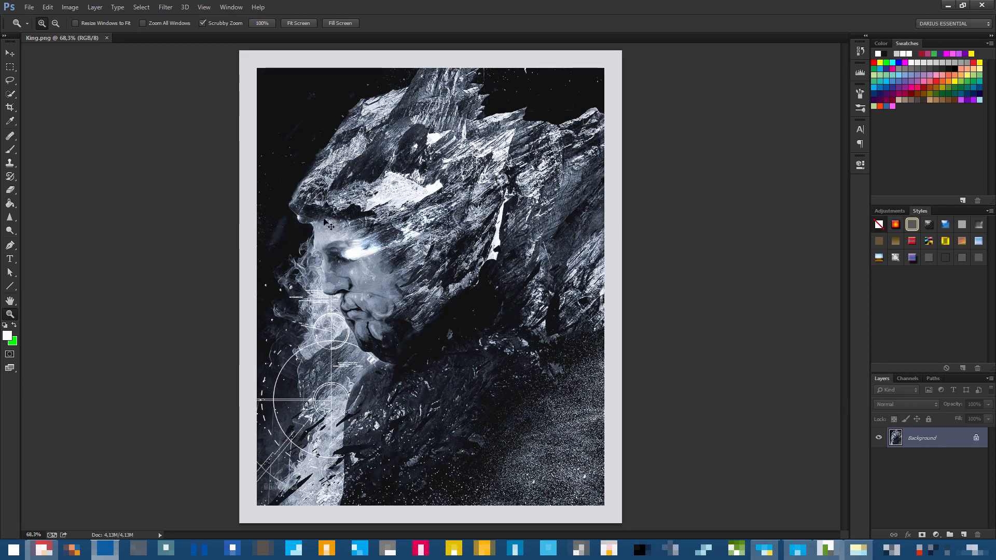
# Create a new 1080 by 1335 pixel RGB document with a white background from the copied King.png size.
pyautogui.hotkey('ctrl', 'a')
pyautogui.click(29, 7)
pyautogui.click(39, 19)
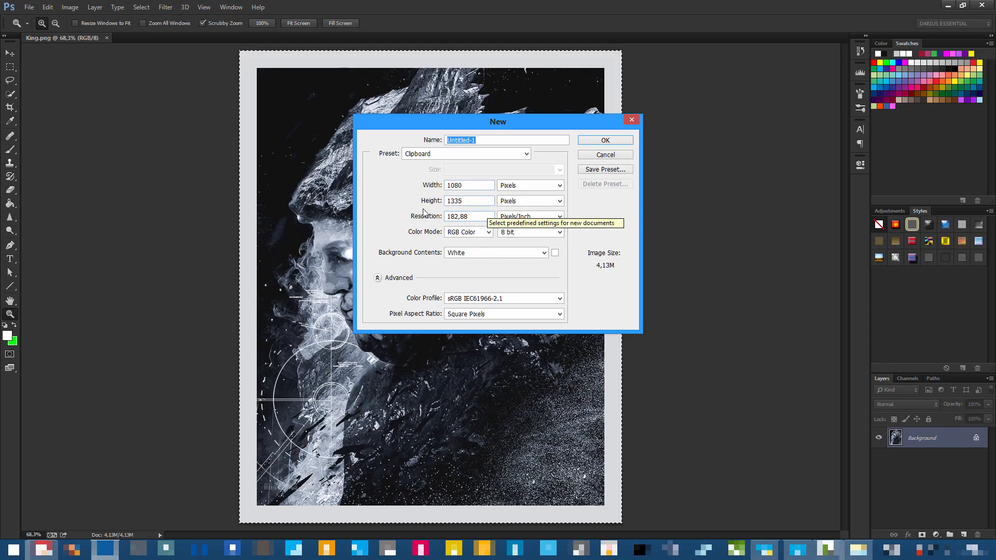
pyautogui.click(606, 141)
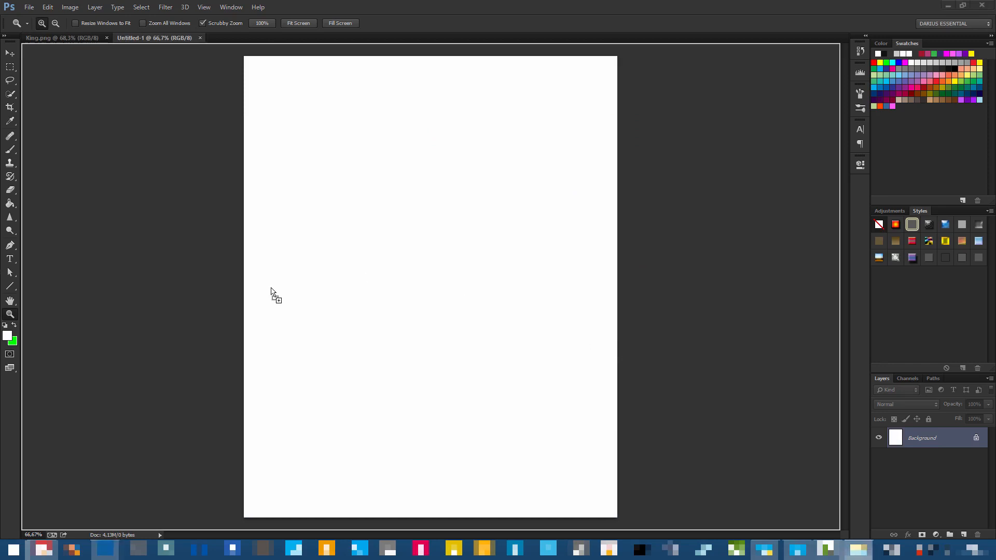
# Open the statue photo shutterstock_72894133.jpg and the factory photo shutterstock_67243492.jpg as separate documents.
pyautogui.moveTo(905, 468); pyautogui.dragTo(906, 470)
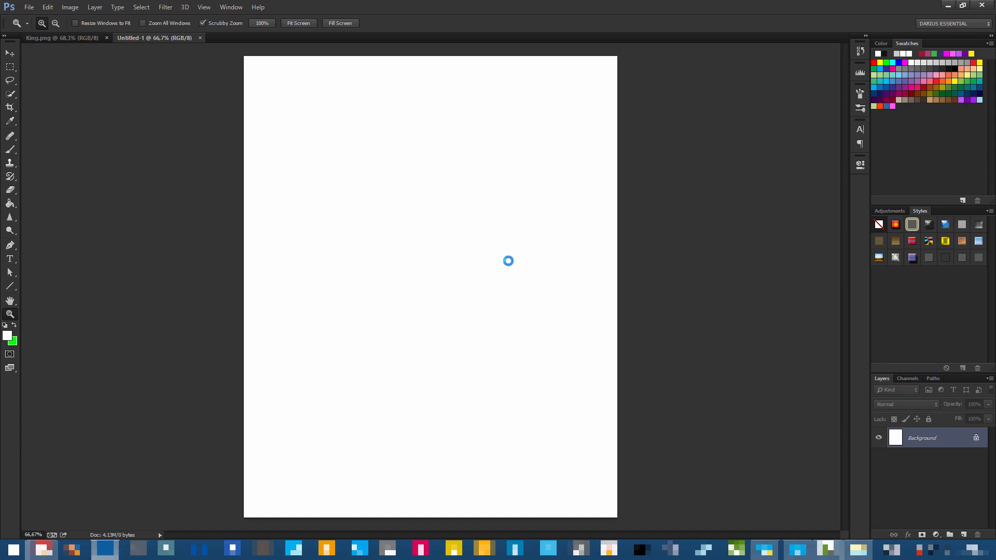
pyautogui.scroll(14, 641, 333)
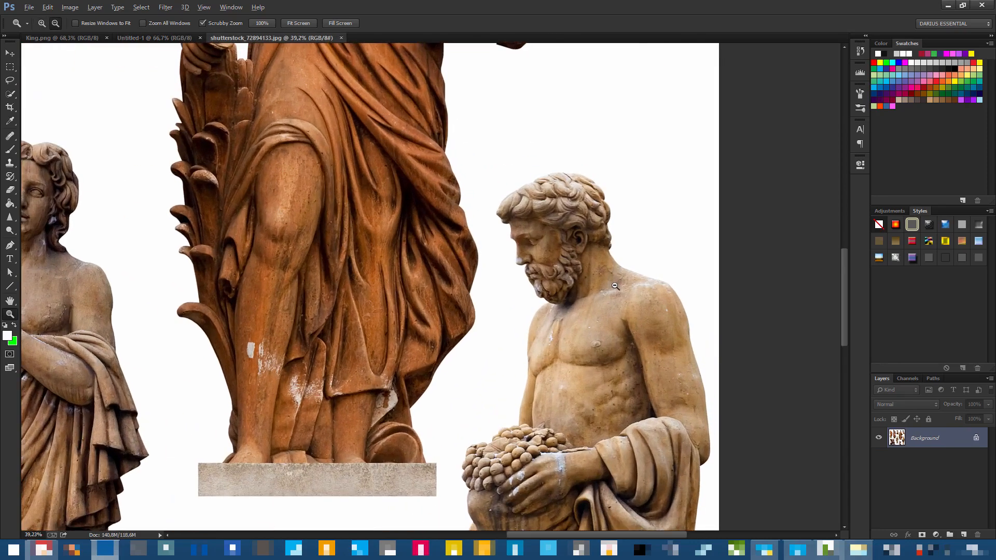
pyautogui.scroll(-4, 613, 307)
pyautogui.scroll(-4, 590, 462)
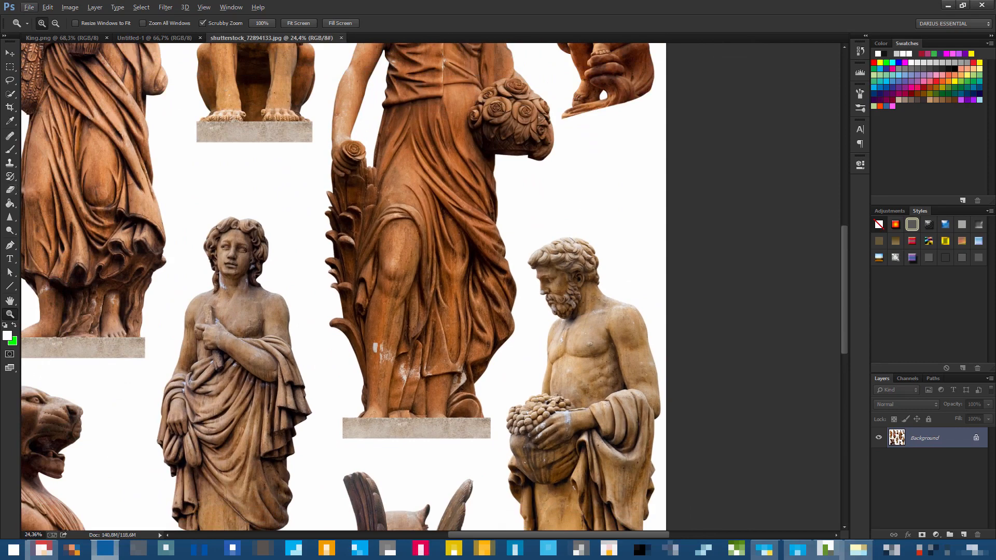
pyautogui.press('Right')
pyautogui.hotkey('alt', 'Tab')
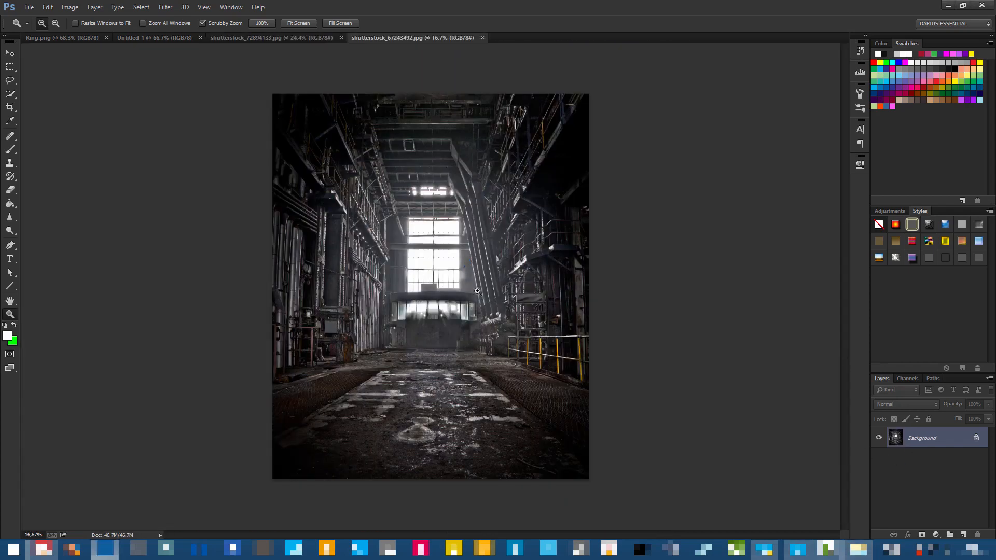
# Copy the whole factory photo and paste it as a layer into the blank Untitled-1 document, checking King.png for reference.
pyautogui.scroll(10, 421, 326)
pyautogui.scroll(-6, 418, 327)
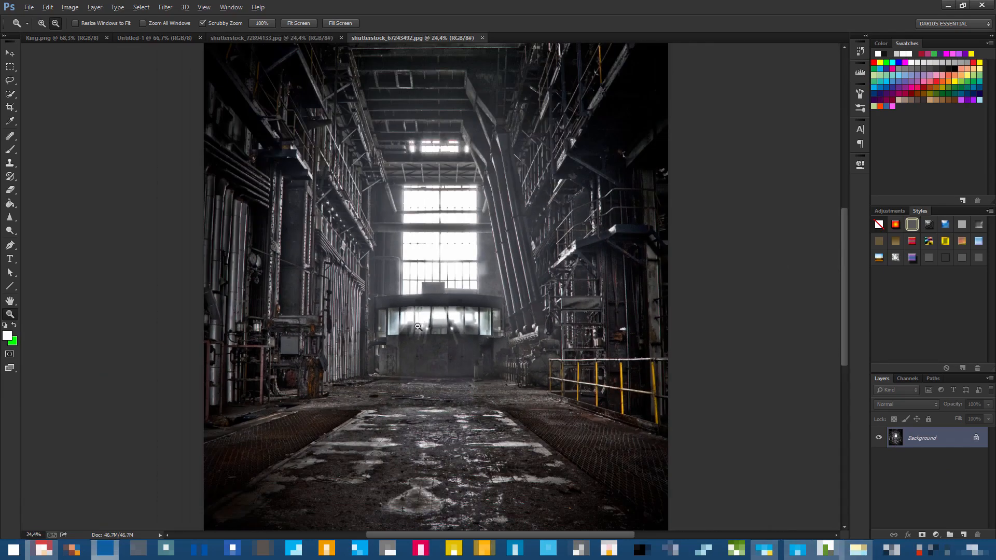
pyautogui.scroll(-1, 418, 327)
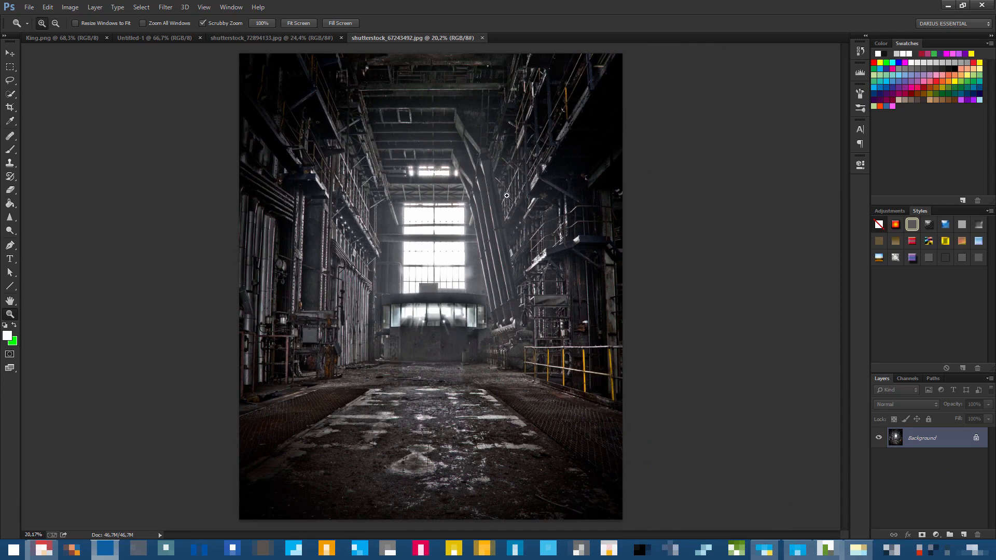
pyautogui.hotkey('ctrl', 'a')
pyautogui.click(72, 39)
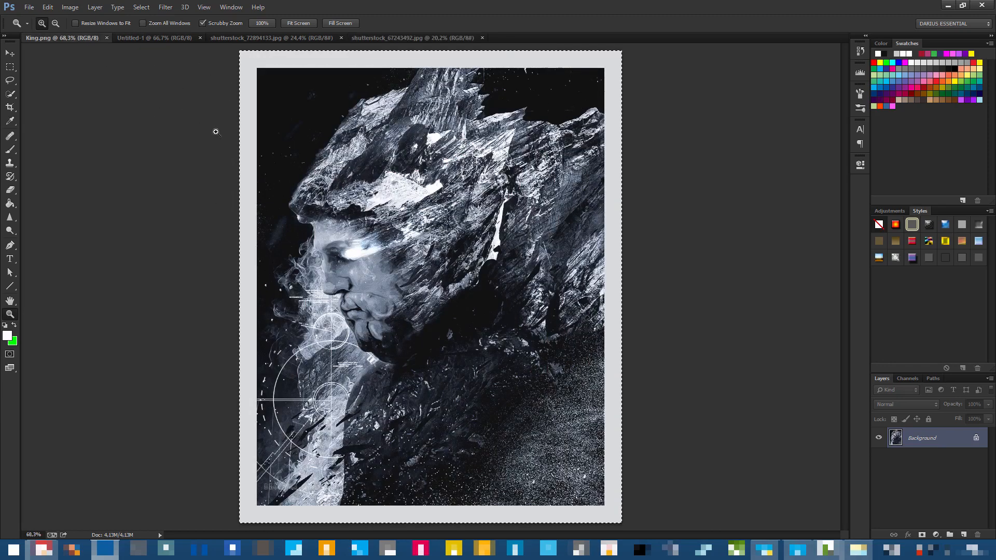
pyautogui.hotkey('ctrl', '1')
pyautogui.click(143, 37)
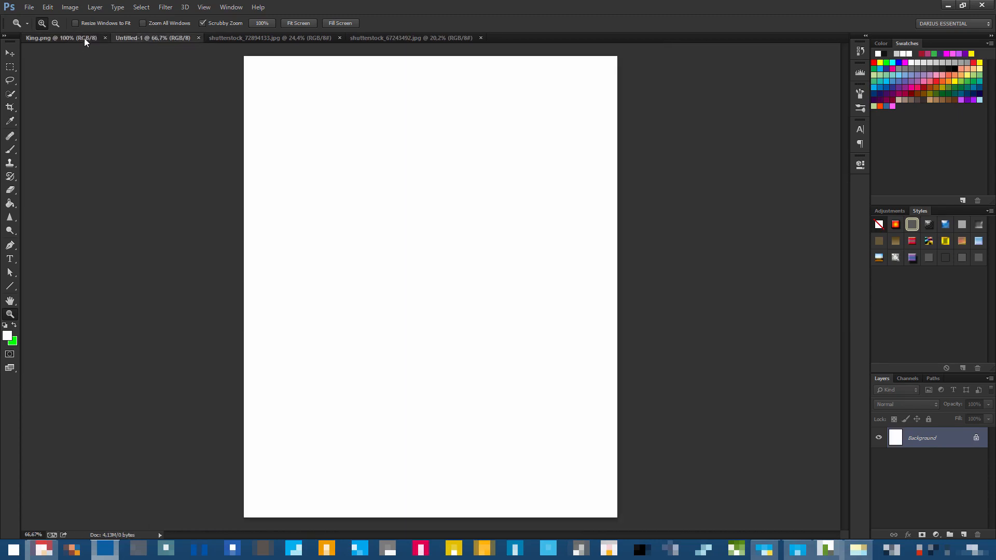
pyautogui.click(84, 38)
pyautogui.hotkey('ctrl', '0')
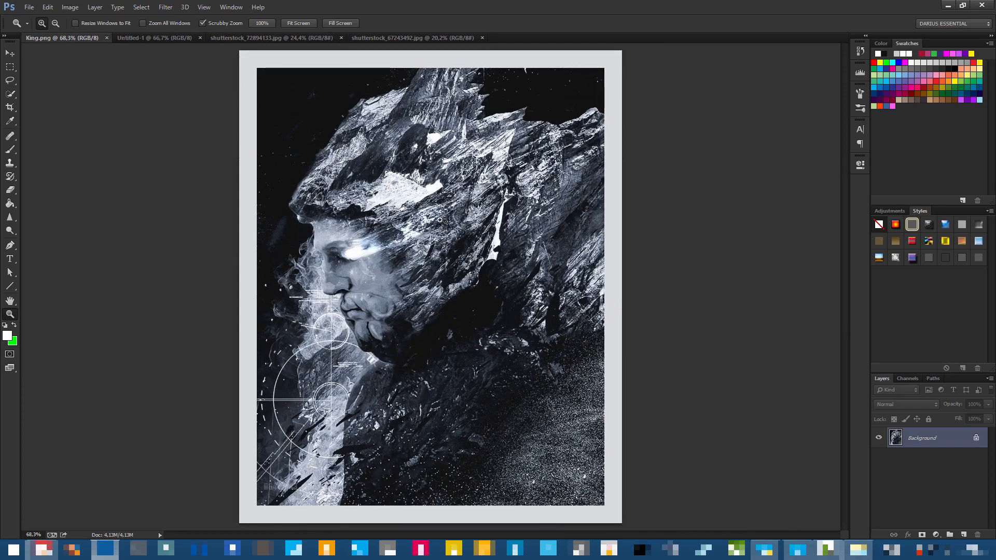
pyautogui.click(155, 38)
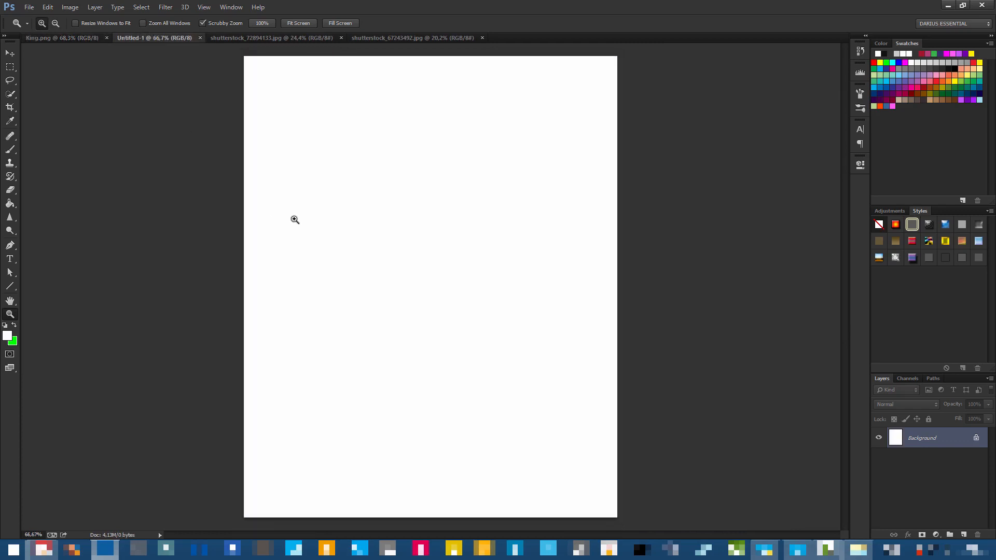
pyautogui.moveTo(587, 280); pyautogui.dragTo(597, 280)
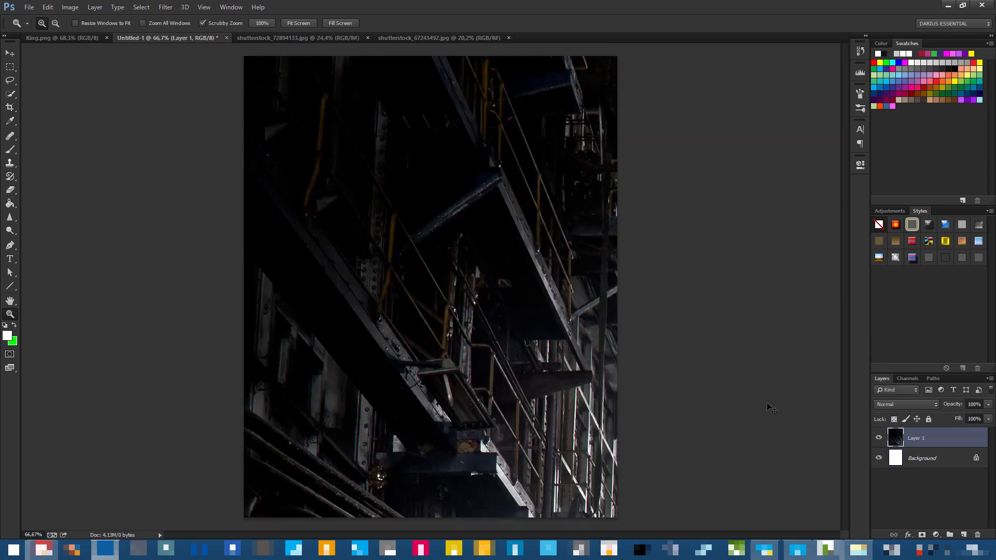
# Scale down the pasted factory layer with Free Transform so it still fills the canvas, and merge it with the Background layer.
pyautogui.hotkey('ctrl', 't')
pyautogui.hotkey('ctrl', '-')
pyautogui.moveTo(314, 148); pyautogui.dragTo(366, 190)
pyautogui.press('Return')
pyautogui.hotkey('ctrl', '+')
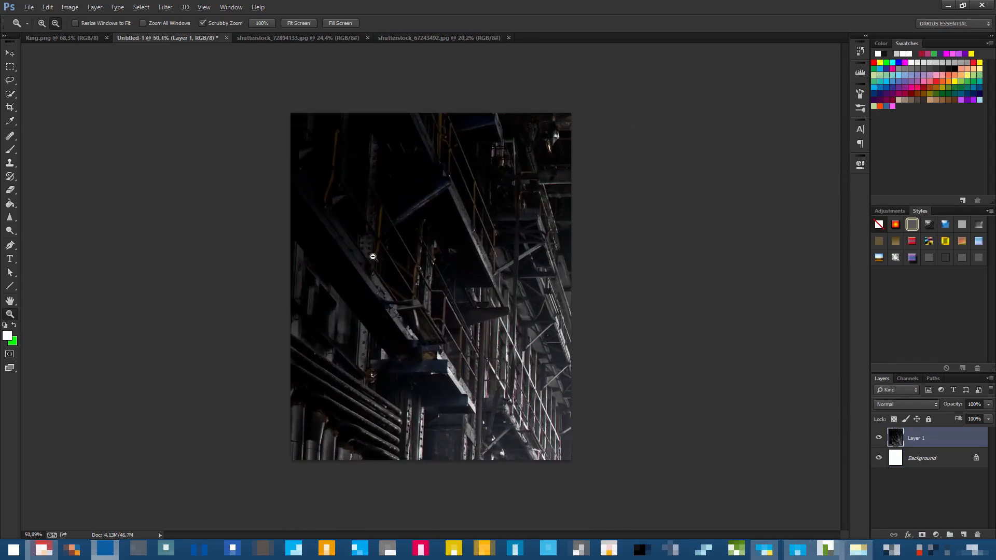
pyautogui.hotkey('ctrl', '+')
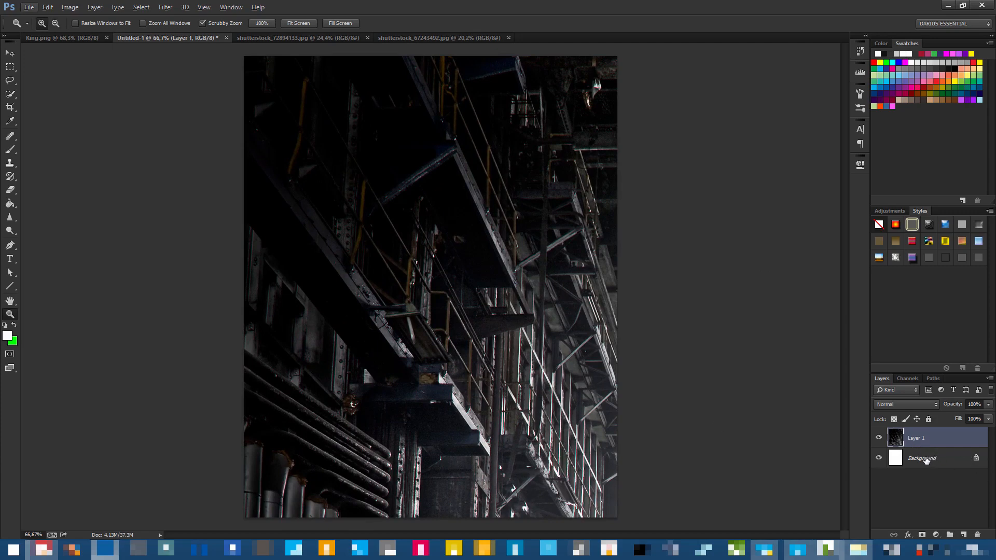
pyautogui.keyDown('shift'); pyautogui.click(938, 458); pyautogui.keyUp('shift')
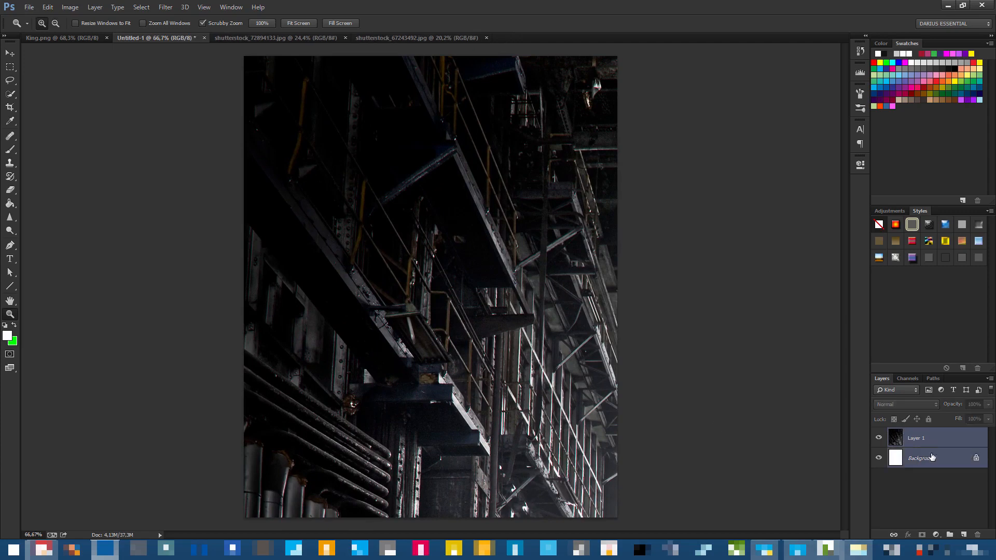
pyautogui.hotkey('ctrl', 'e')
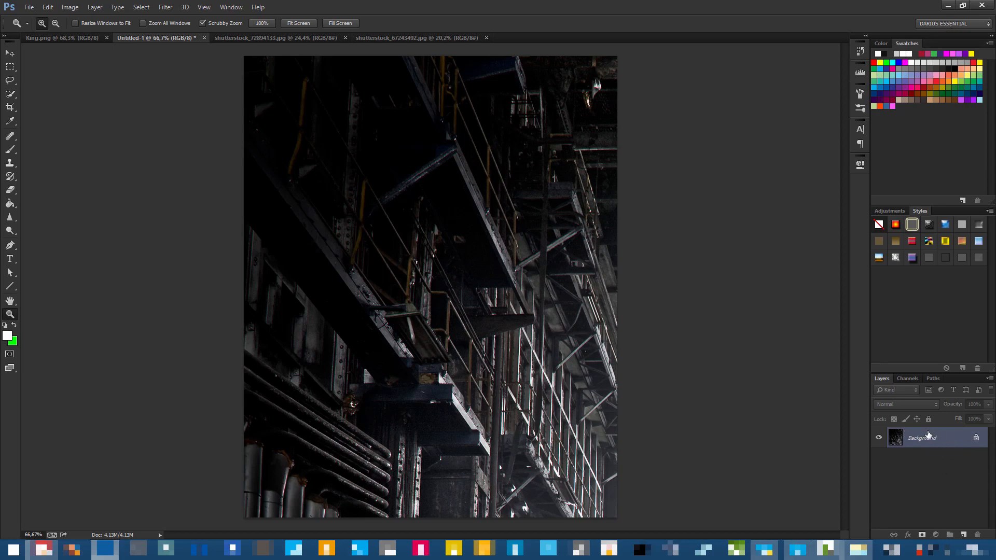
# Darken the factory background with Levels, using input levels 28, 1.15 and 227 and output levels 18 and 119.
pyautogui.hotkey('ctrl', 'l')
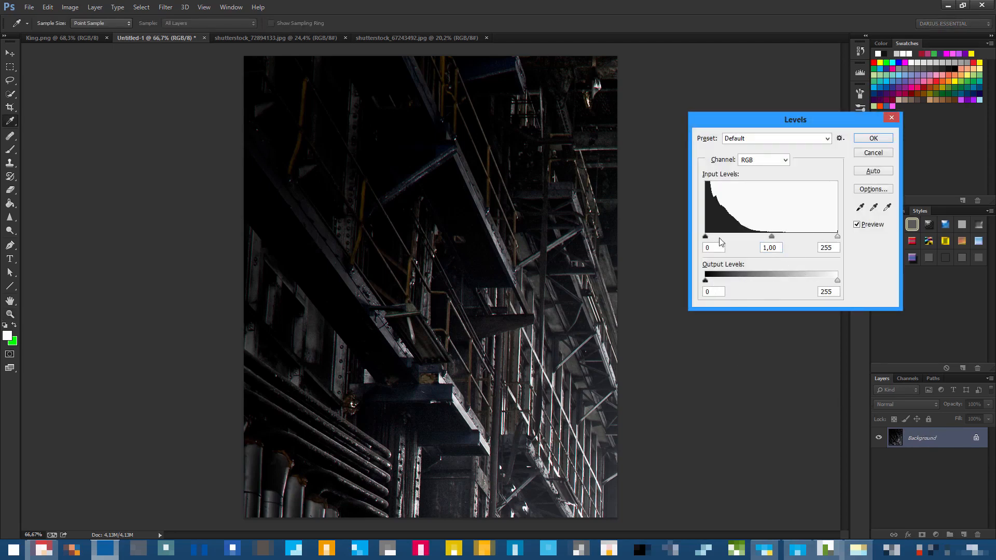
pyautogui.moveTo(706, 237); pyautogui.dragTo(719, 237)
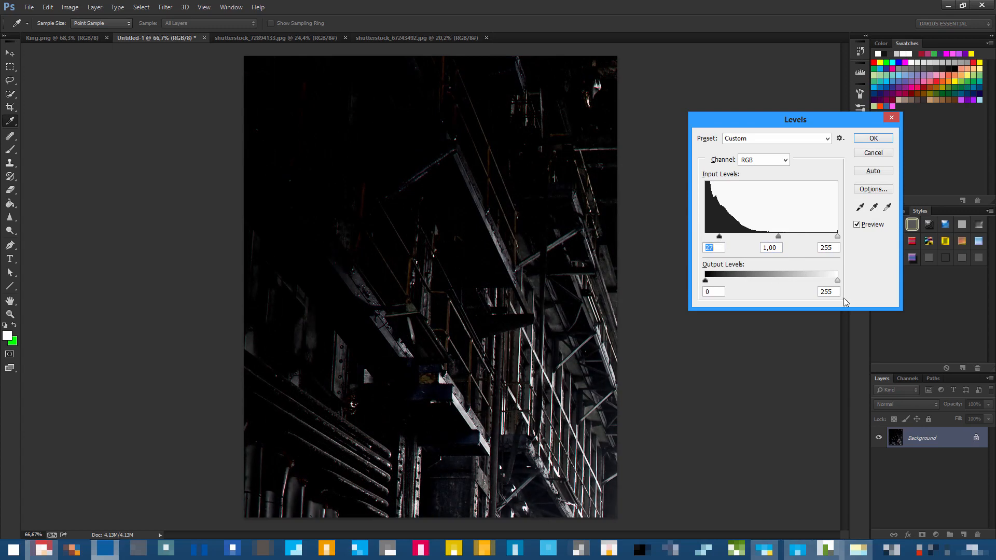
pyautogui.moveTo(837, 237); pyautogui.dragTo(780, 238)
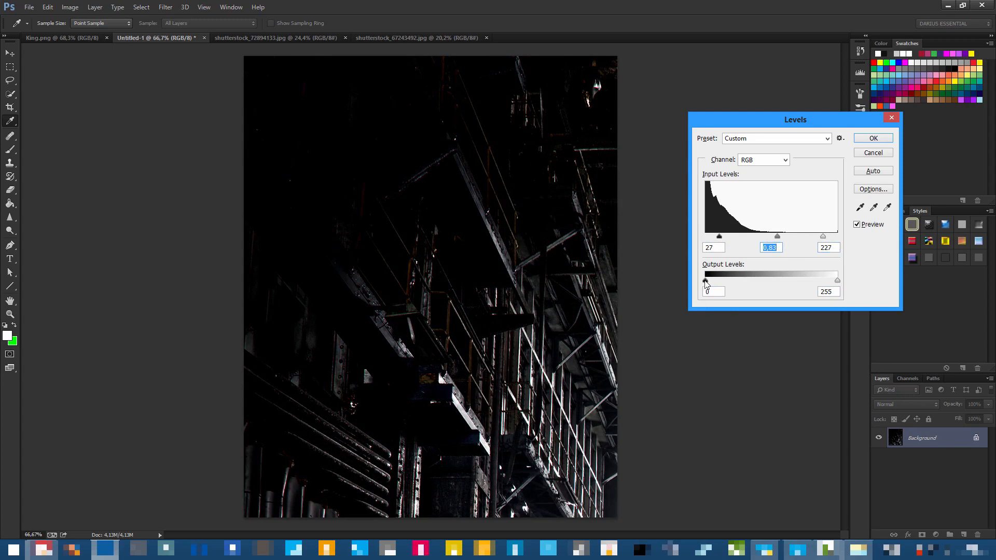
pyautogui.moveTo(706, 283); pyautogui.dragTo(717, 285)
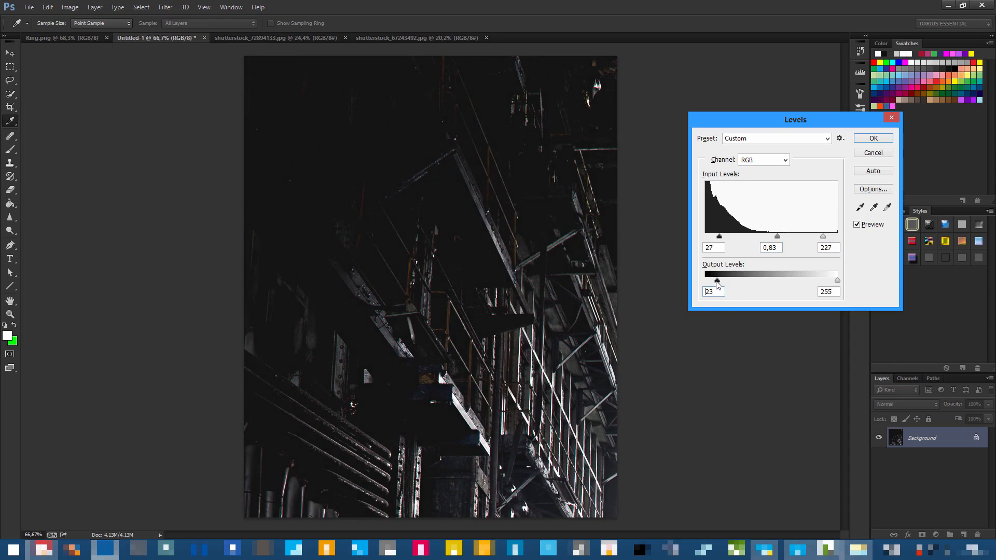
pyautogui.moveTo(717, 281); pyautogui.dragTo(720, 281)
pyautogui.moveTo(837, 281); pyautogui.dragTo(779, 282)
pyautogui.press('Tab')
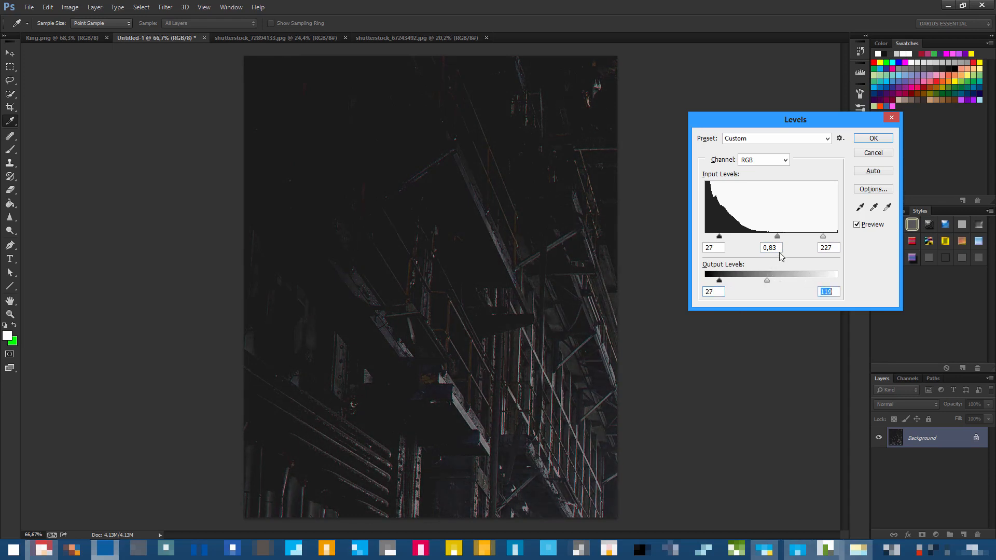
pyautogui.moveTo(777, 236); pyautogui.dragTo(720, 237)
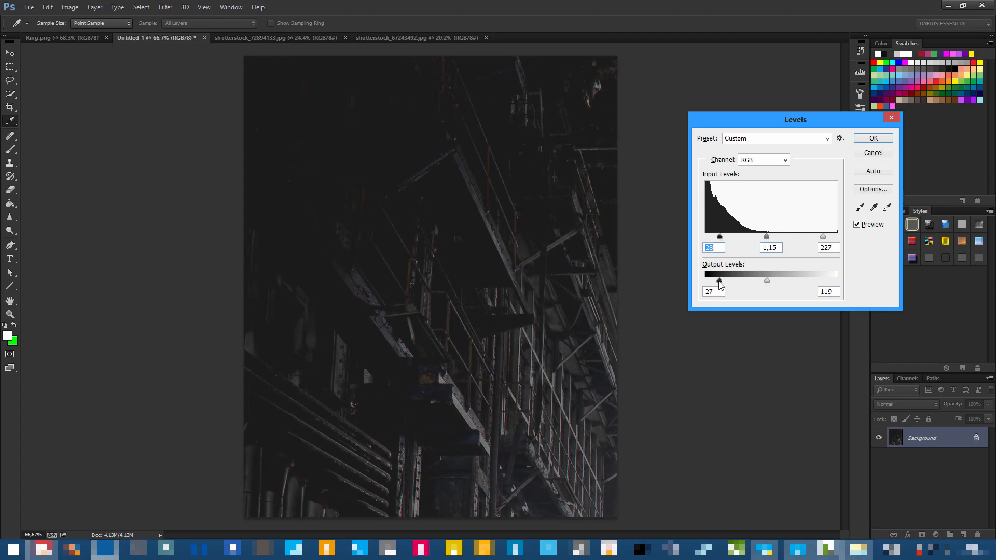
pyautogui.moveTo(719, 281); pyautogui.dragTo(715, 285)
pyautogui.click(869, 141)
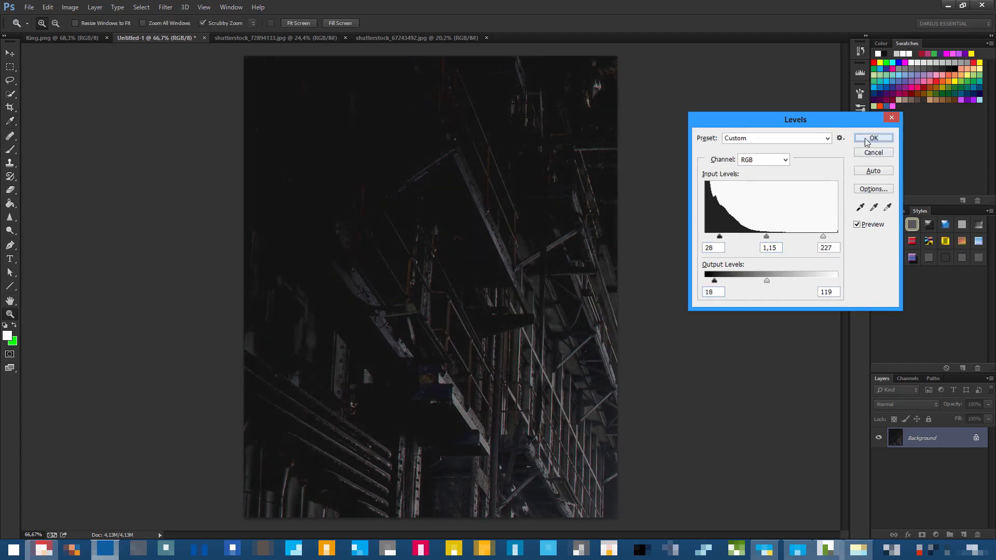
pyautogui.scroll(-5, 425, 233)
pyautogui.scroll(3, 431, 260)
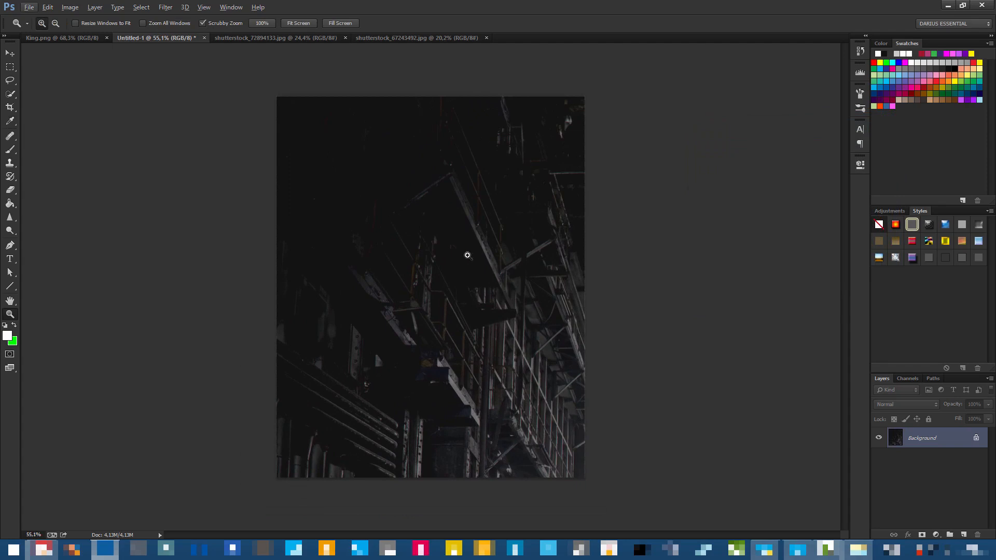
# Select the bearded statue's head and bare torso in shutterstock_72894133.jpg with the Quick Selection tool, checking the selection edge around the face.
pyautogui.click(251, 39)
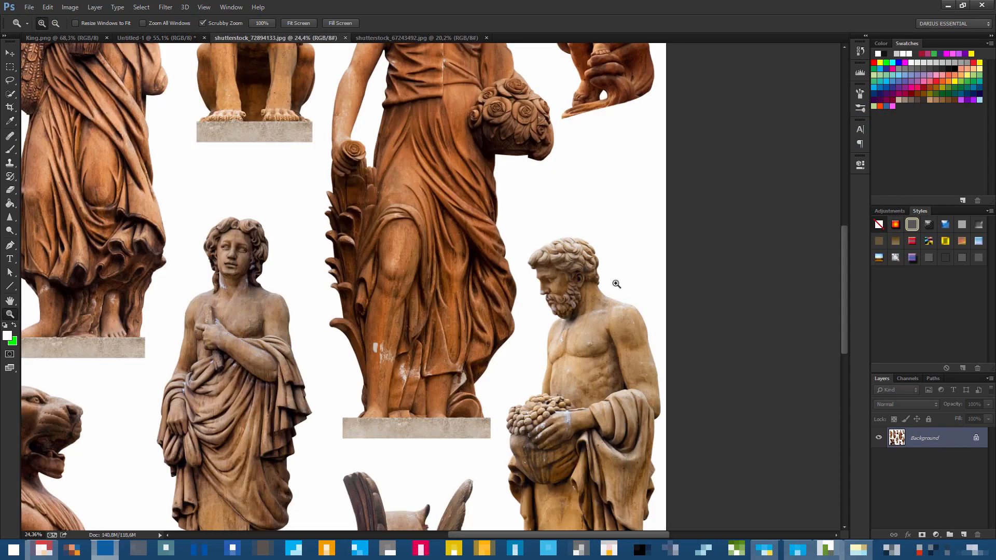
pyautogui.scroll(-4, 604, 301)
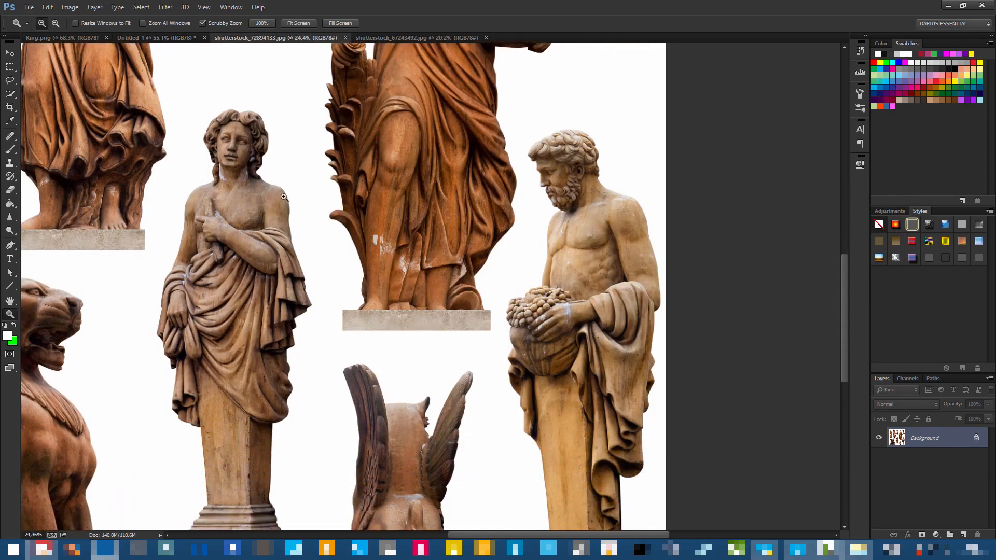
pyautogui.scroll(2, 529, 186)
pyautogui.scroll(2, 596, 216)
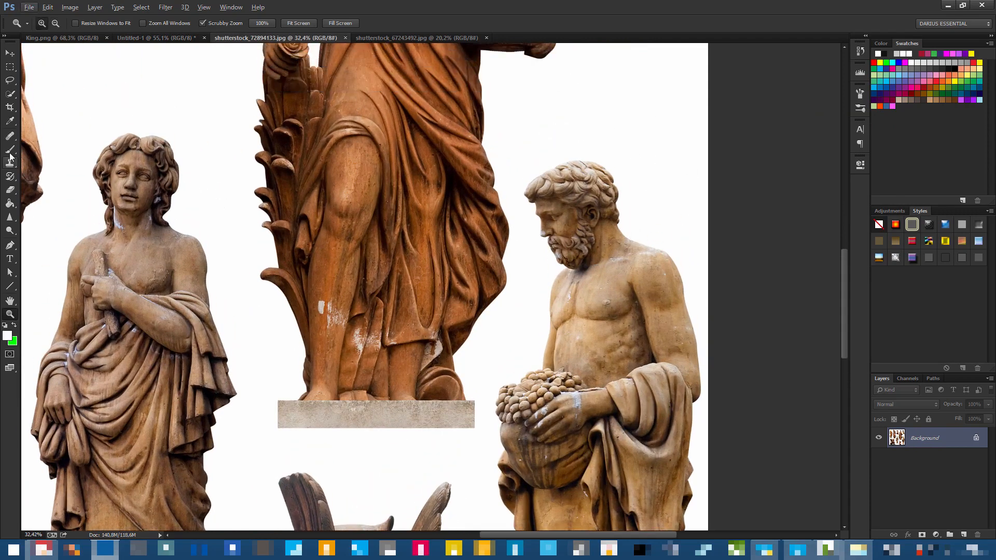
pyautogui.click(10, 108)
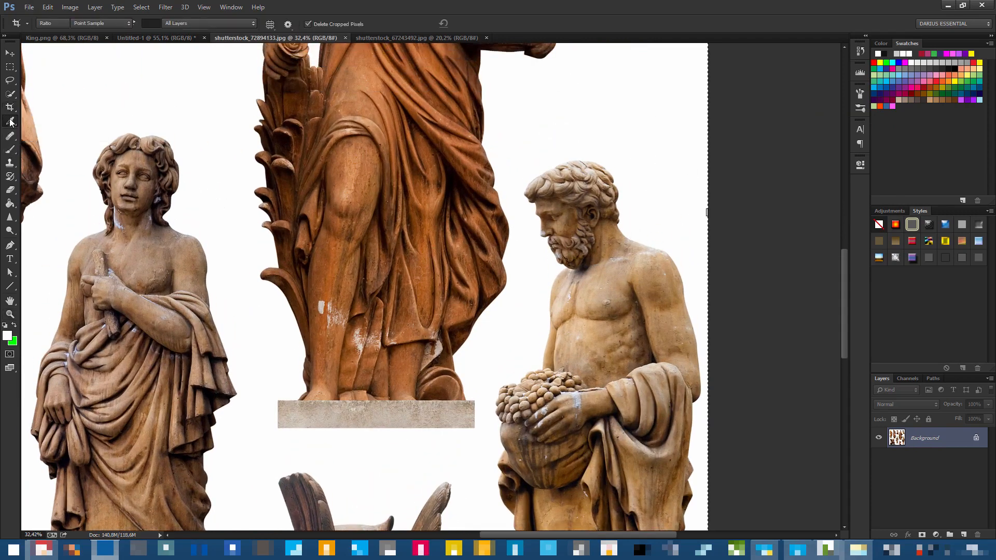
pyautogui.click(10, 94)
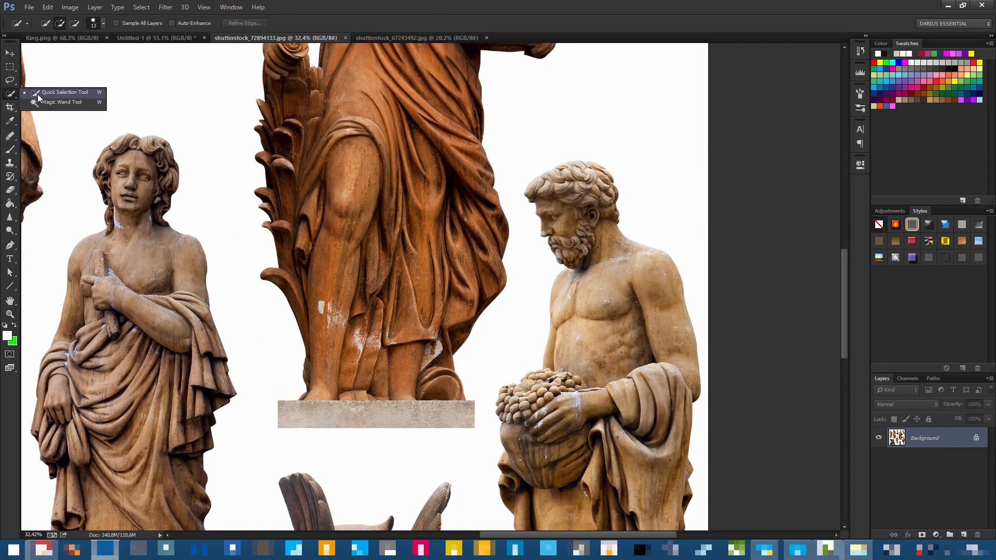
pyautogui.click(38, 94)
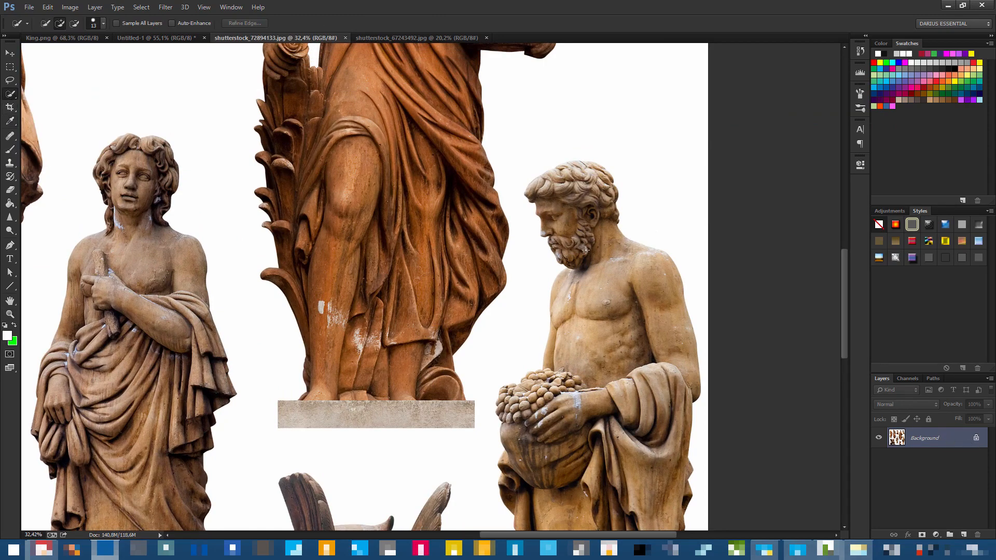
pyautogui.scroll(2, 585, 250)
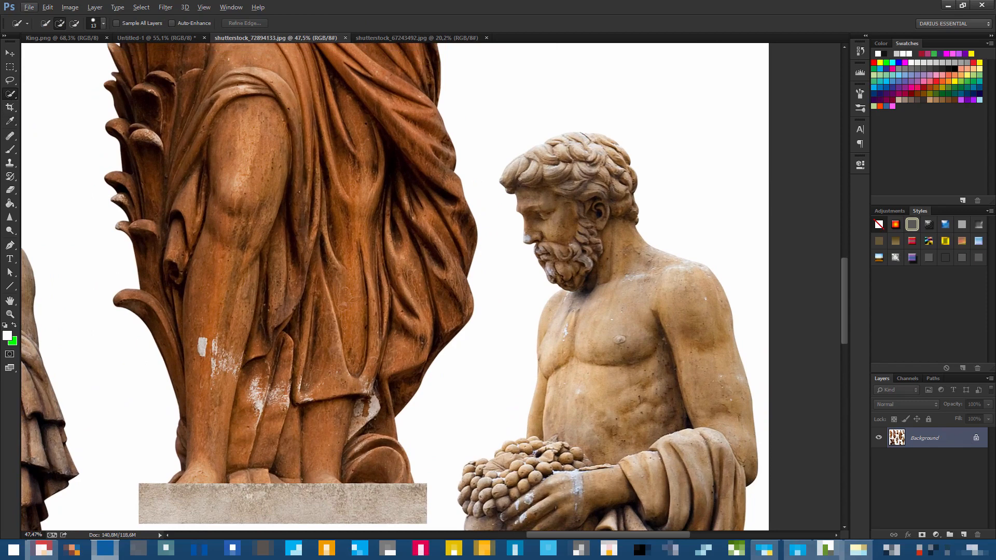
pyautogui.moveTo(571, 148)
pyautogui.mouseDown()
pyautogui.moveTo(596, 156)
pyautogui.moveTo(649, 265)
pyautogui.moveTo(686, 412)
pyautogui.moveTo(665, 388)
pyautogui.mouseUp()
pyautogui.click(569, 139)
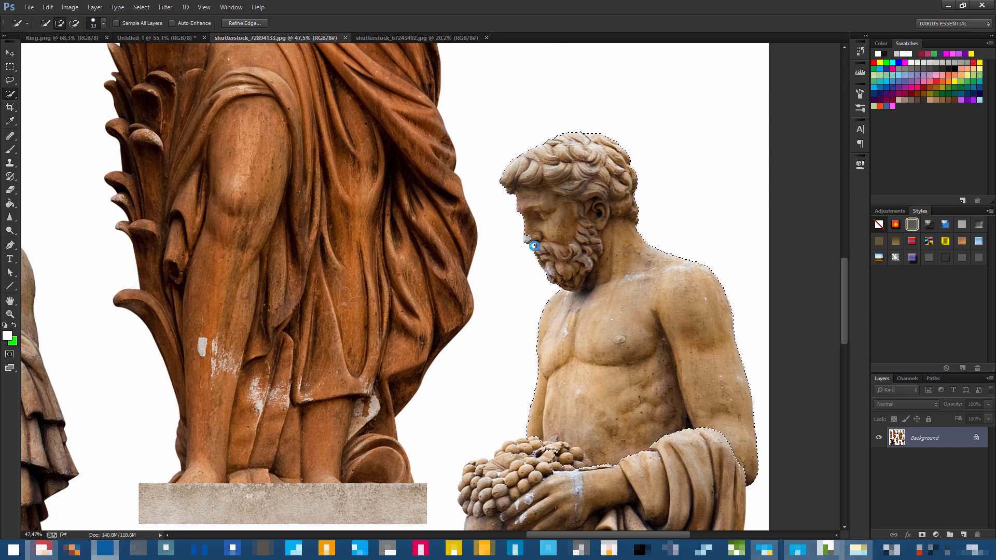
pyautogui.scroll(3, 534, 246)
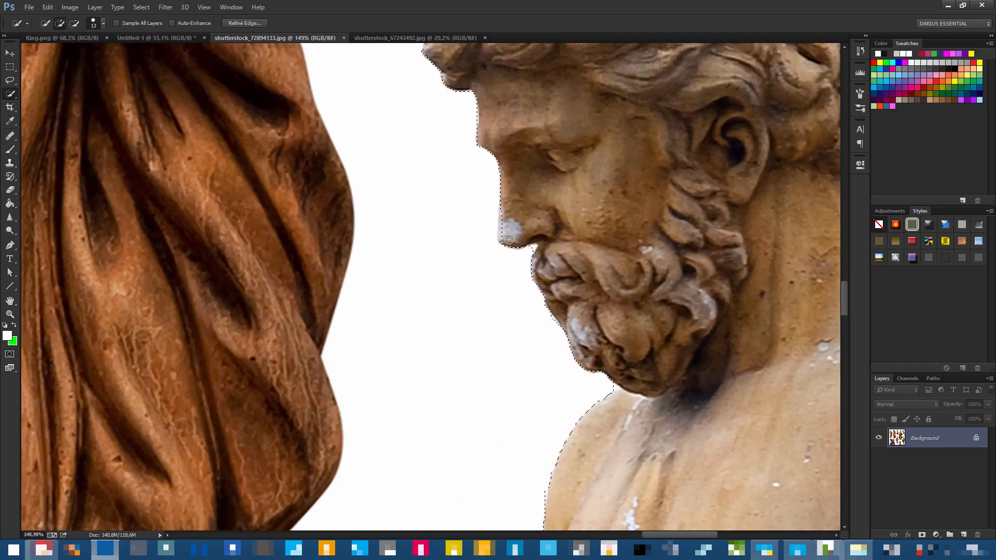
pyautogui.scroll(-3, 625, 293)
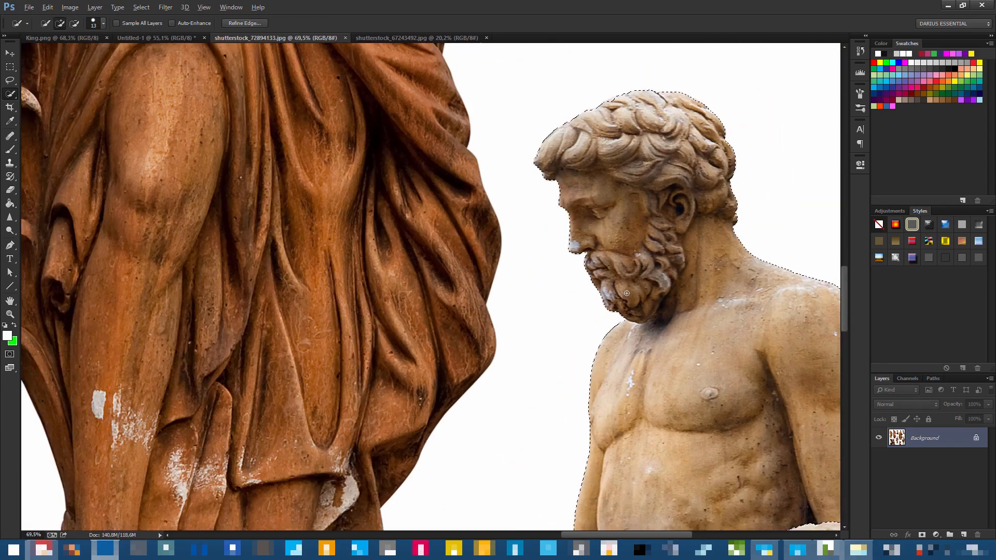
pyautogui.scroll(-4, 626, 294)
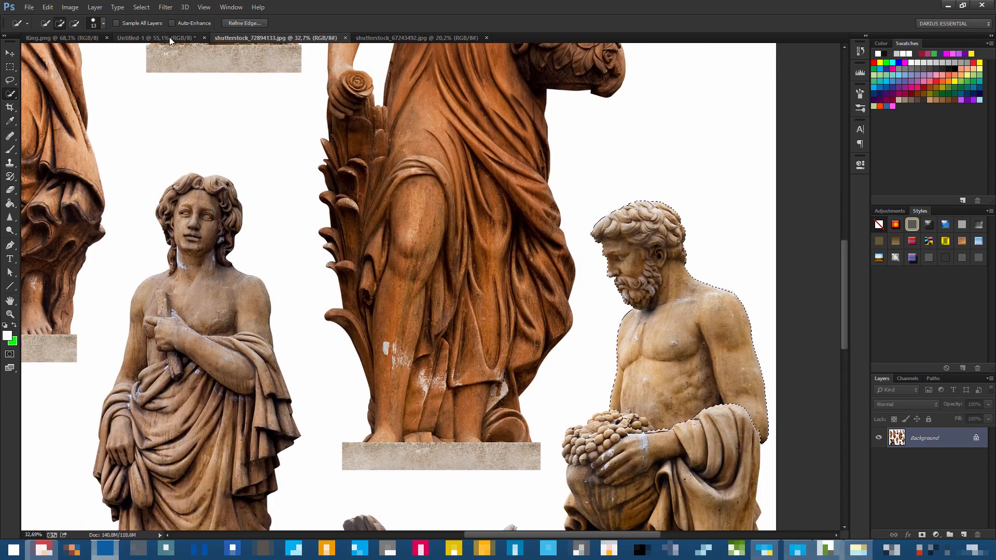
# Copy the selected statue into Untitled-1 as a new layer and place it over the dark factory background.
pyautogui.click(151, 36)
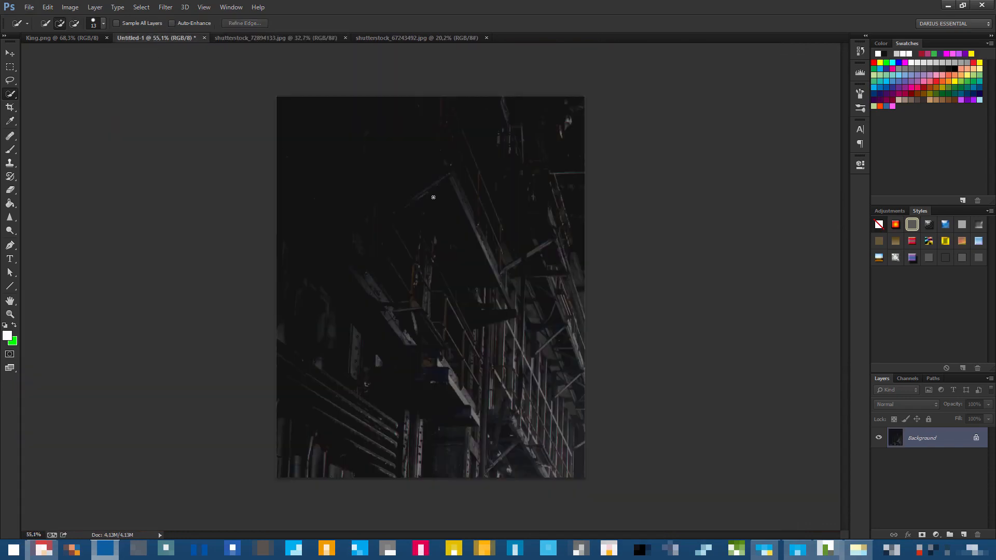
pyautogui.hotkey('ctrl', 'v')
pyautogui.moveTo(421, 244); pyautogui.dragTo(452, 307)
# Erase the white fringe beneath the statue's nose and above the beard with a soft 9 px Eraser.
pyautogui.scroll(5, 467, 309)
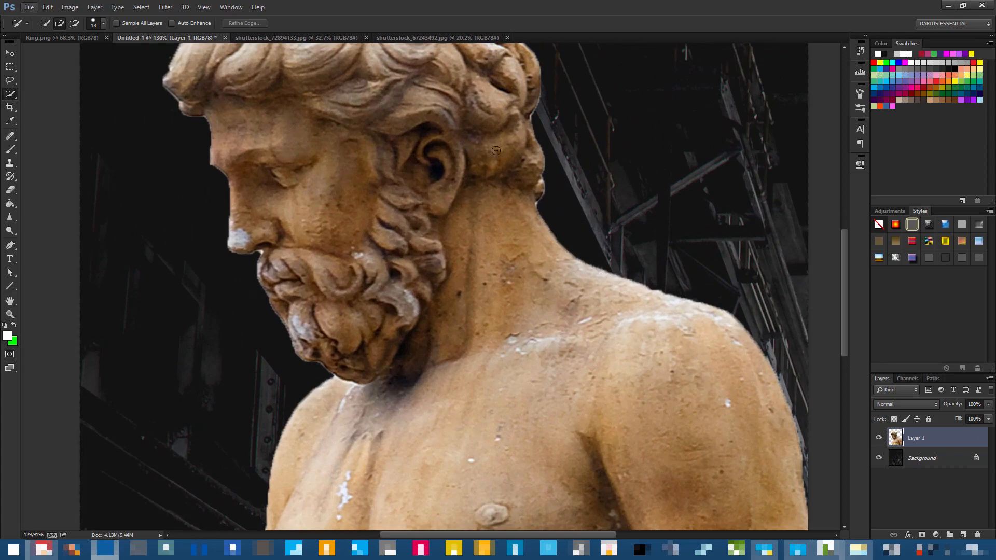
pyautogui.scroll(-3, 416, 252)
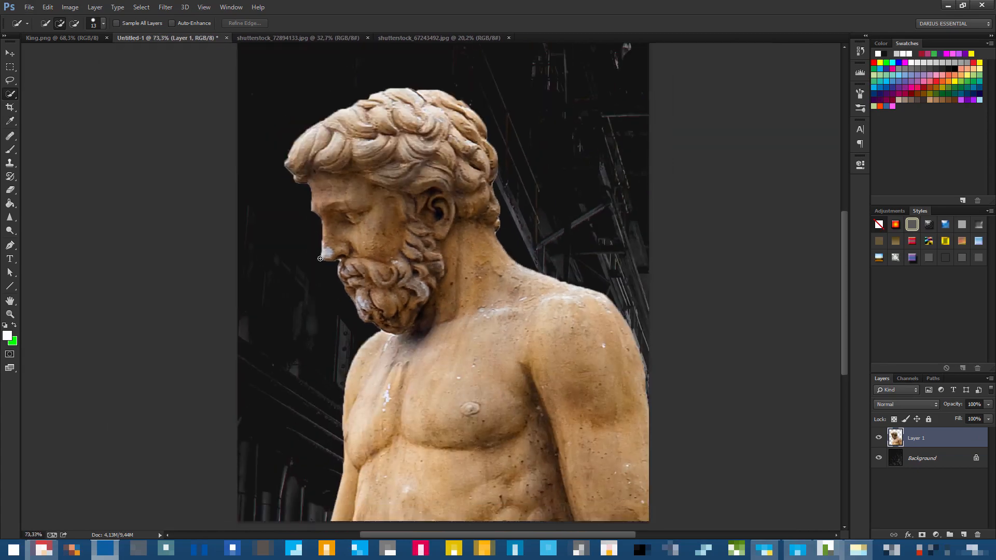
pyautogui.scroll(11, 320, 257)
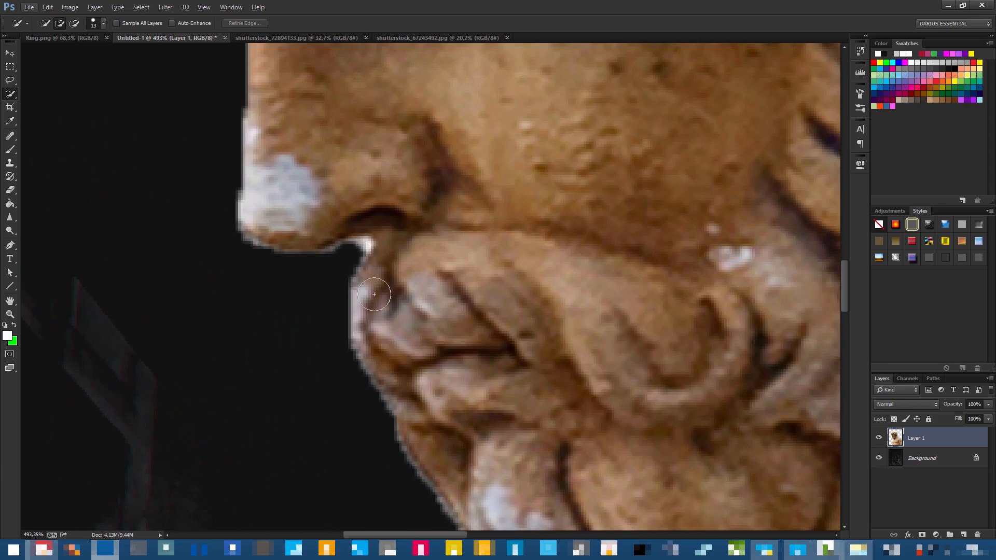
pyautogui.click(10, 190)
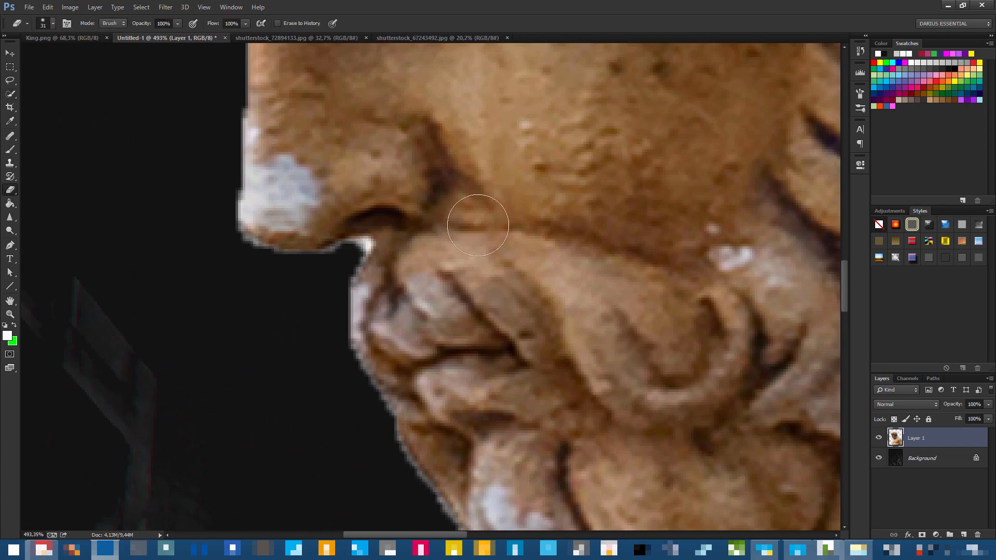
pyautogui.rightClick(482, 225)
pyautogui.moveTo(538, 176); pyautogui.dragTo(532, 180)
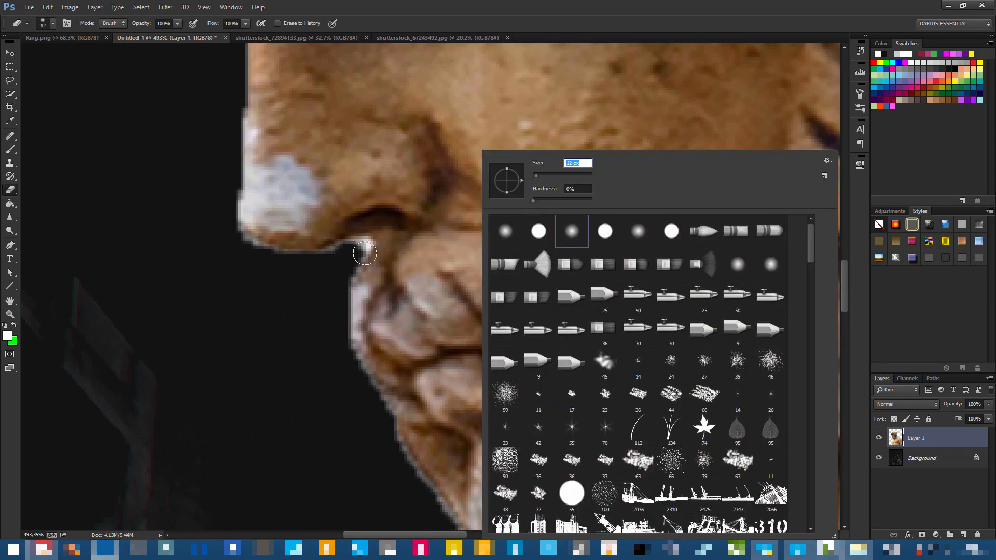
pyautogui.write('9')
pyautogui.press('Return')
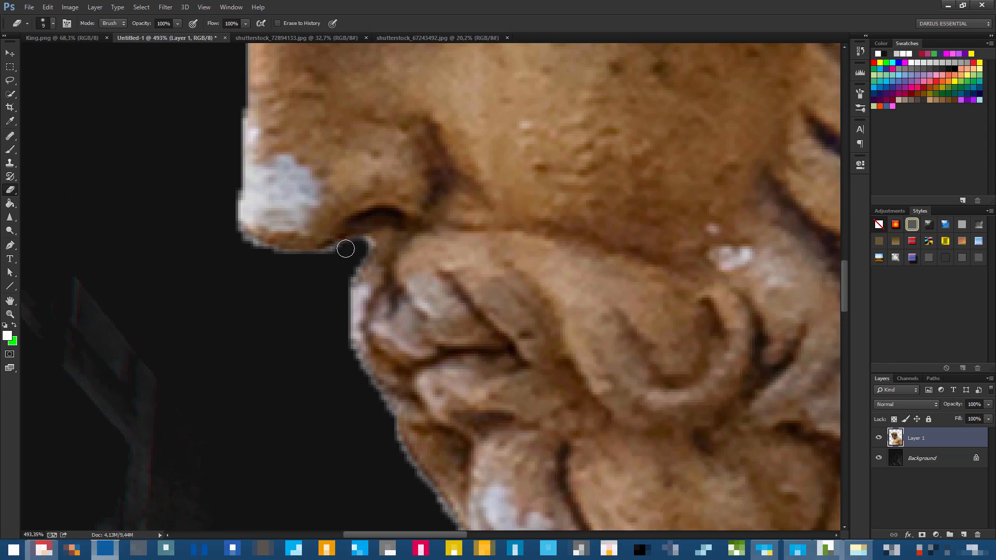
pyautogui.moveTo(346, 249)
pyautogui.mouseDown()
pyautogui.moveTo(312, 260)
pyautogui.moveTo(271, 254)
pyautogui.moveTo(223, 224)
pyautogui.mouseUp()
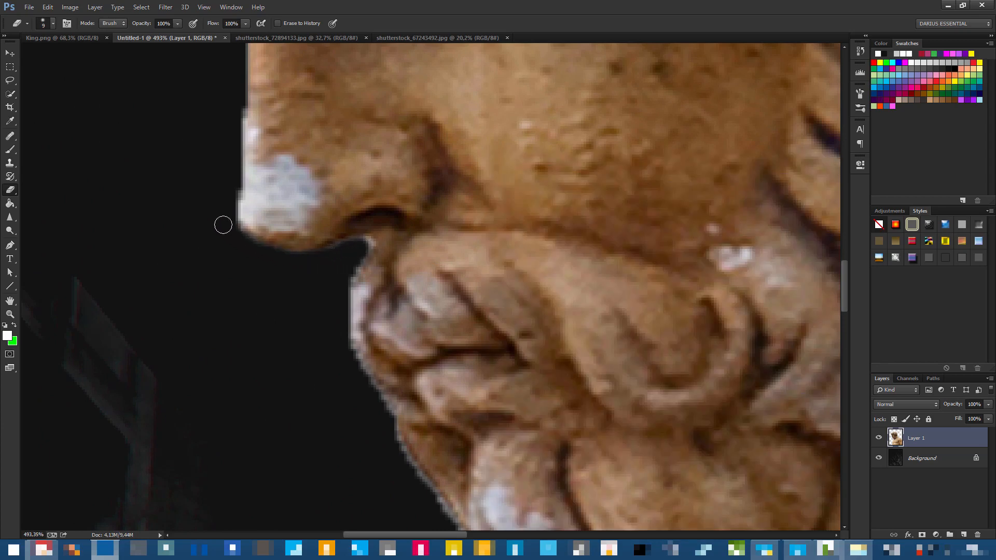
# Erase the light fringe along the statue's nose bridge and brow with the same Eraser.
pyautogui.scroll(-8, 307, 255)
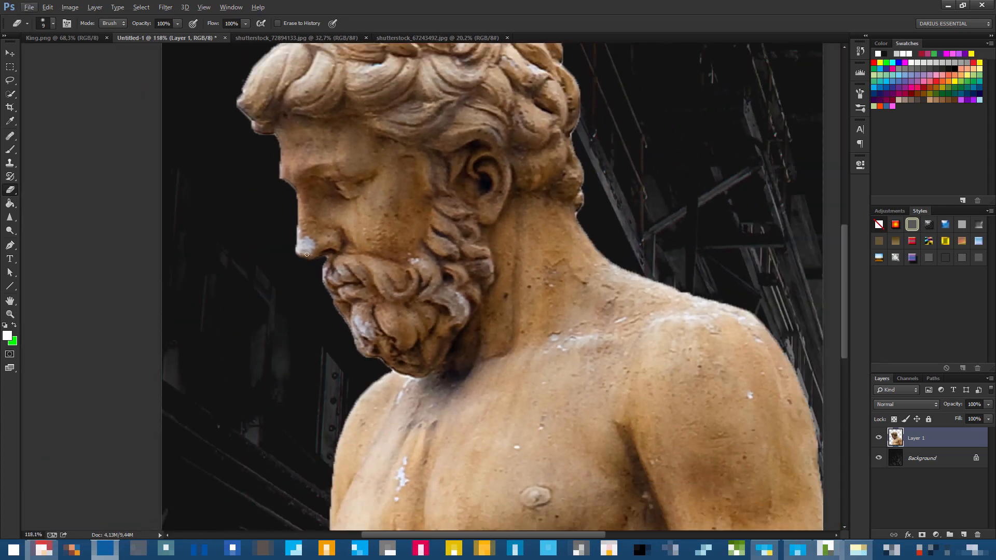
pyautogui.scroll(5, 289, 194)
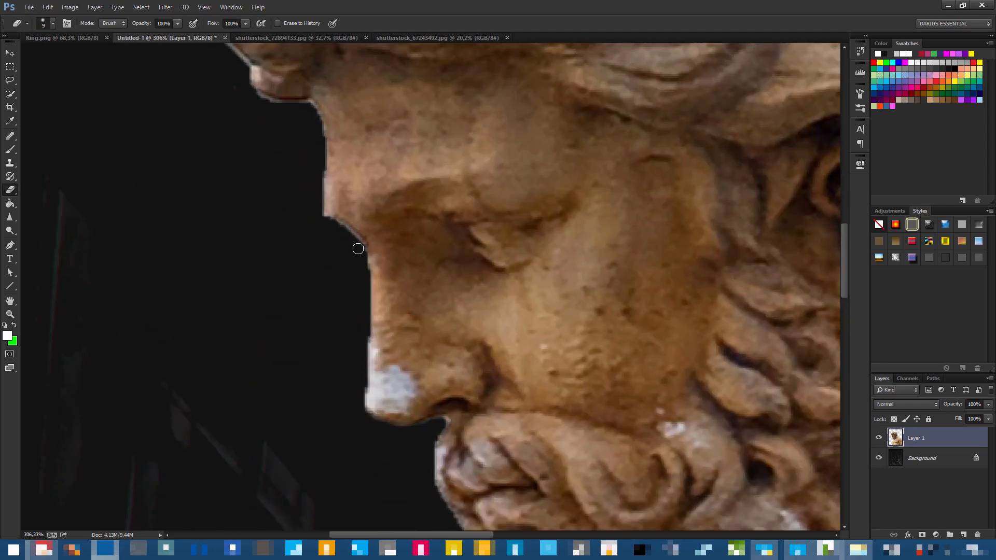
pyautogui.moveTo(360, 248); pyautogui.dragTo(307, 194)
pyautogui.scroll(-8, 300, 242)
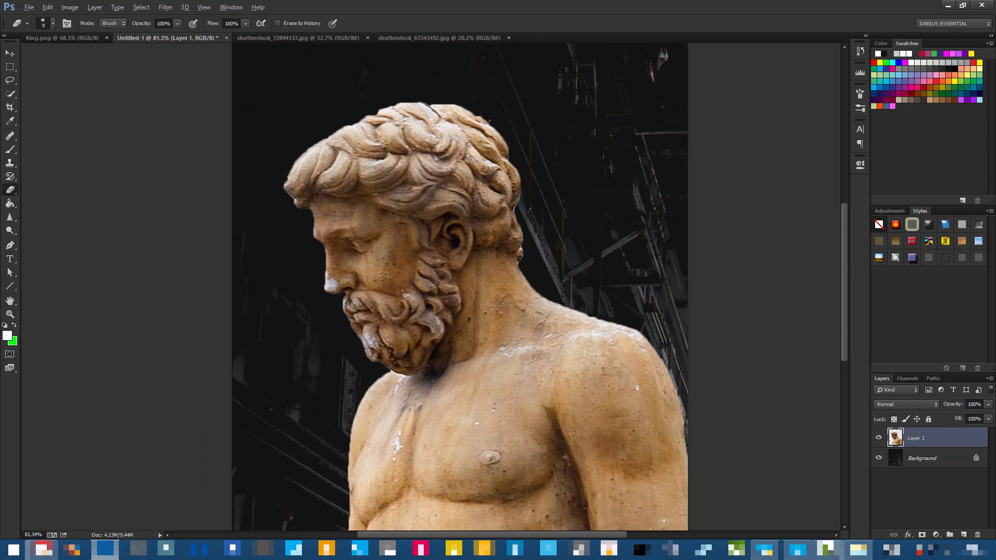
# Examine the statue cutout's edges around the hair, nape and shoulders for leftover light fringe.
pyautogui.scroll(-3, 445, 264)
pyautogui.scroll(1, 444, 295)
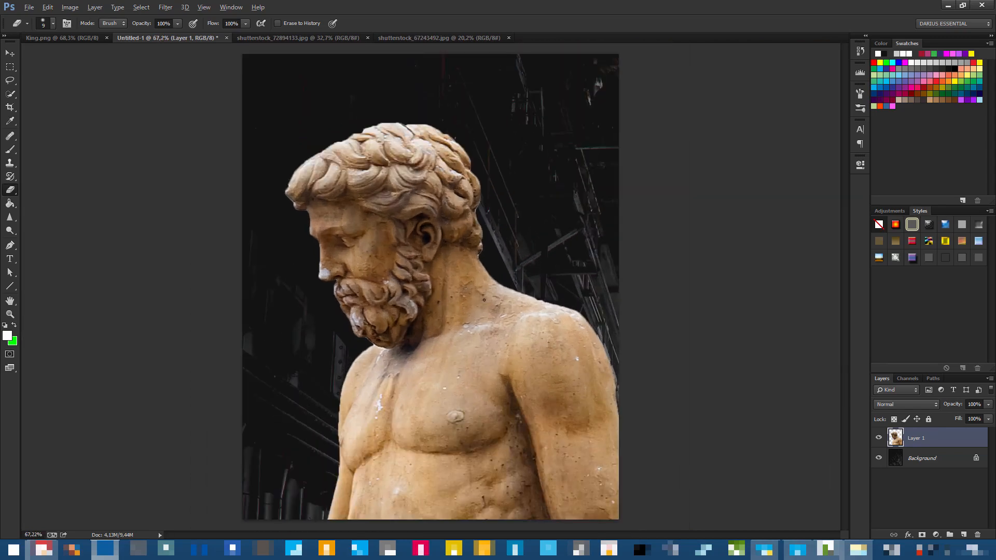
pyautogui.scroll(1, 511, 289)
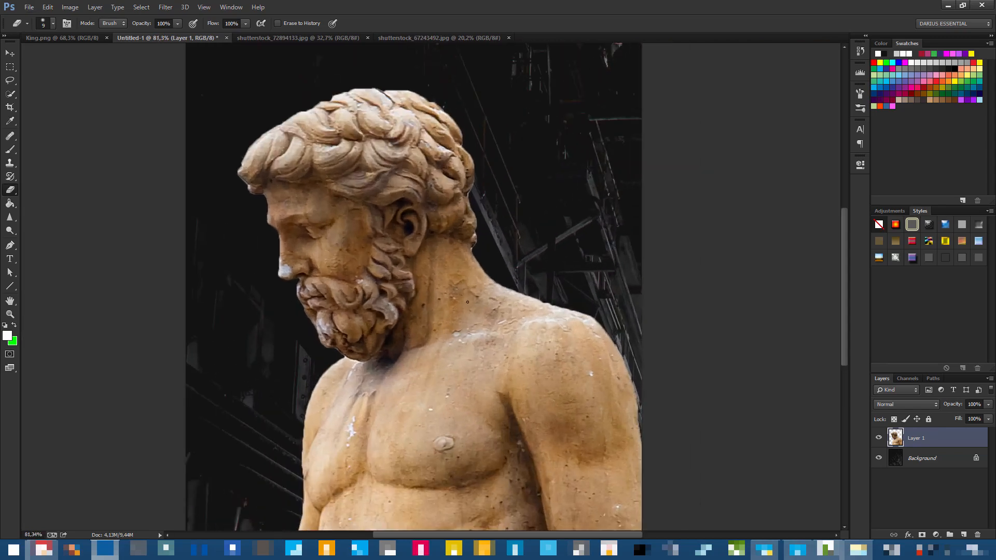
pyautogui.scroll(4, 468, 302)
pyautogui.scroll(-3, 444, 264)
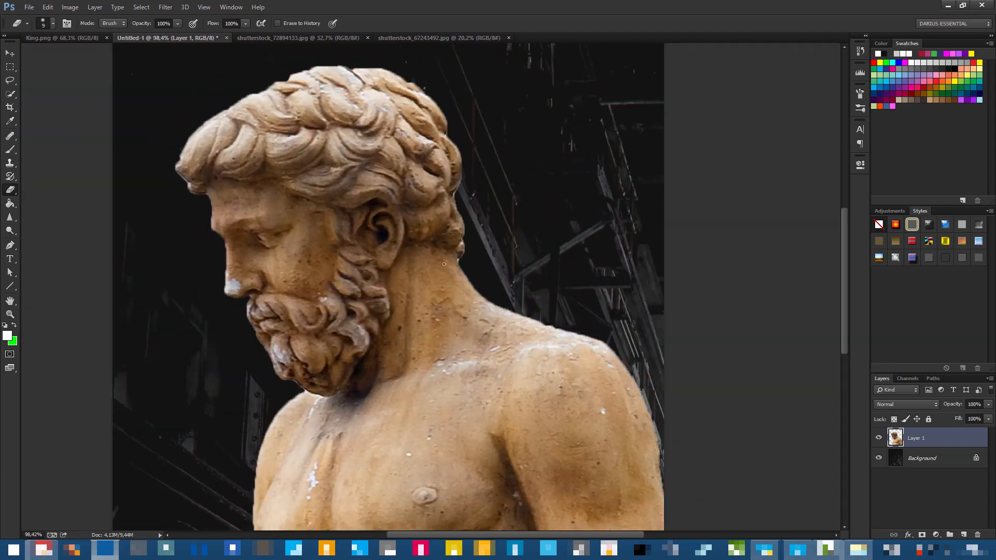
pyautogui.scroll(10, 444, 264)
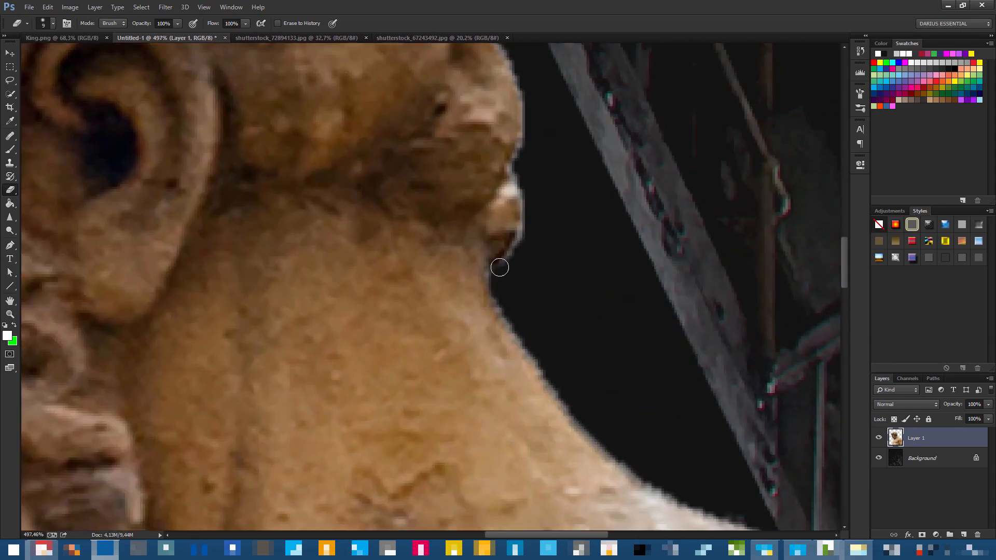
pyautogui.scroll(-9, 499, 303)
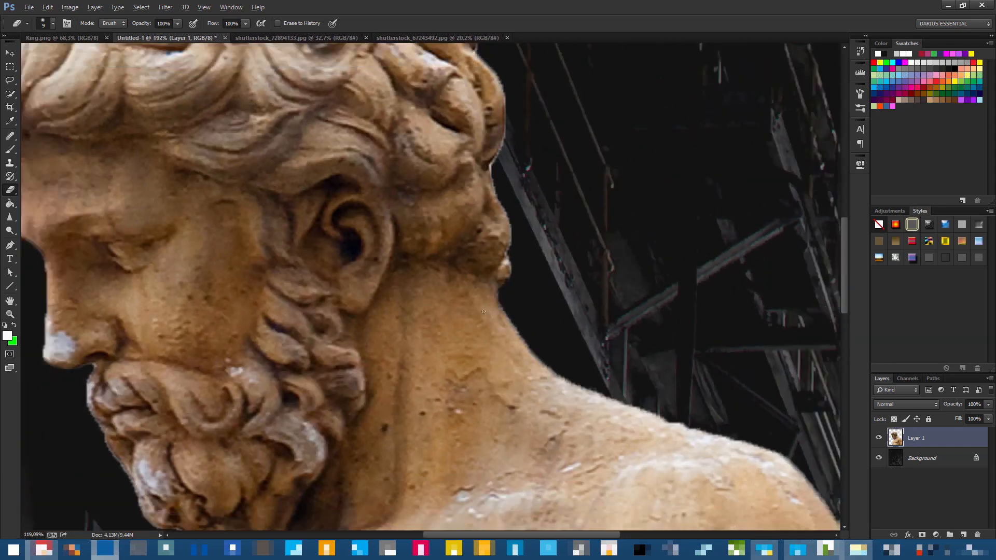
pyautogui.scroll(-5, 484, 311)
pyautogui.scroll(3, 379, 265)
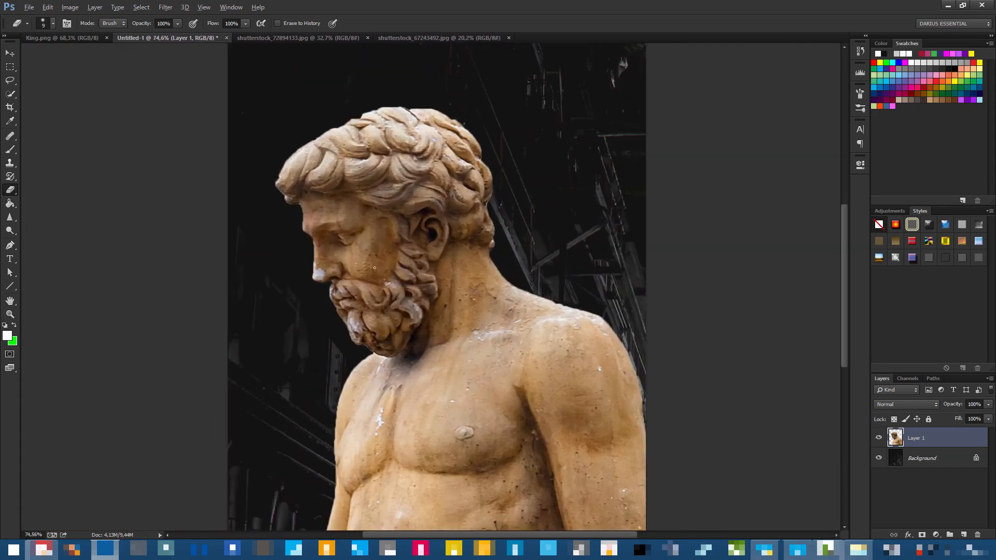
pyautogui.scroll(-1, 337, 239)
# Apply the Oil Paint filter to the statue layer with Stylization about 1.3, Cleanliness 10, Scale 10, Bristle Detail 0.55 and Shine 0, viewing at 100%.
pyautogui.click(15, 314)
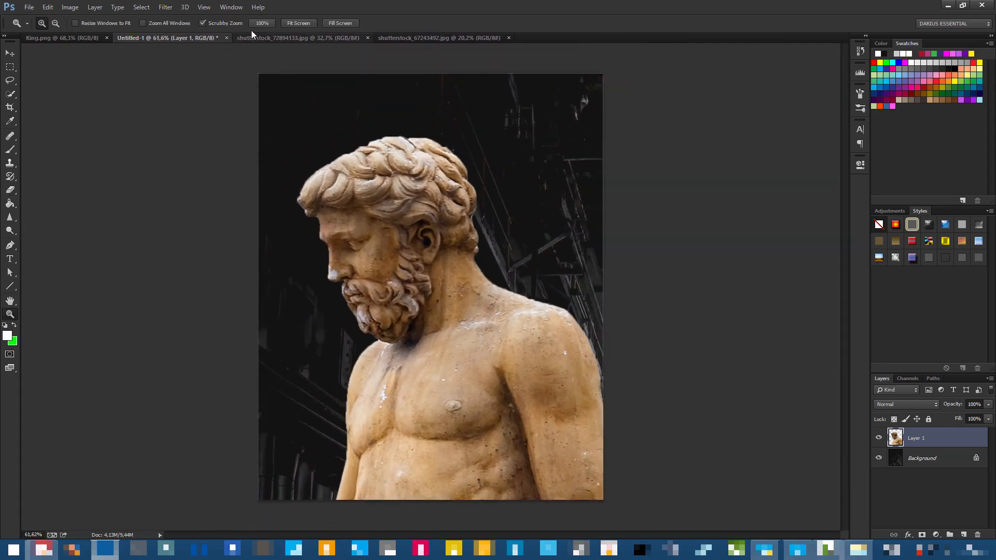
pyautogui.click(262, 23)
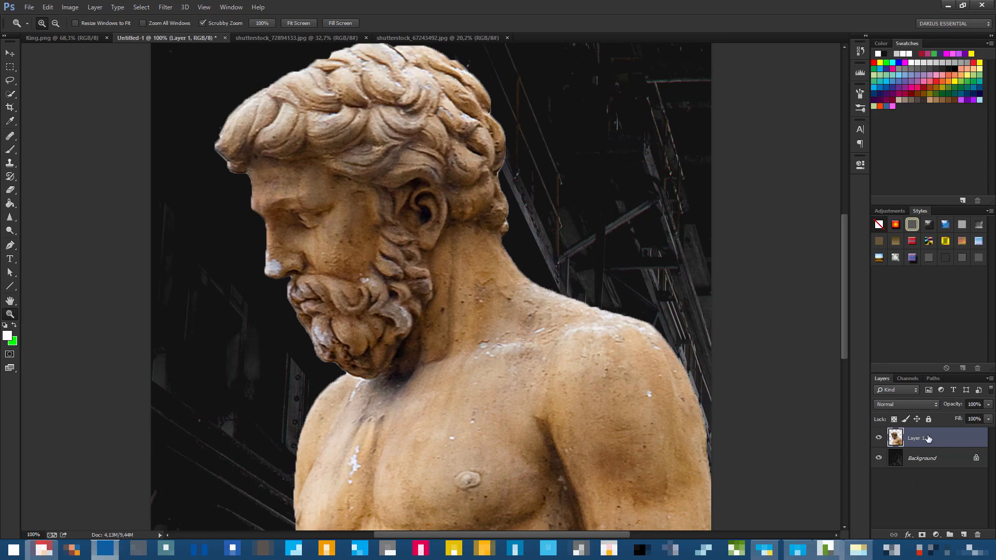
pyautogui.click(167, 7)
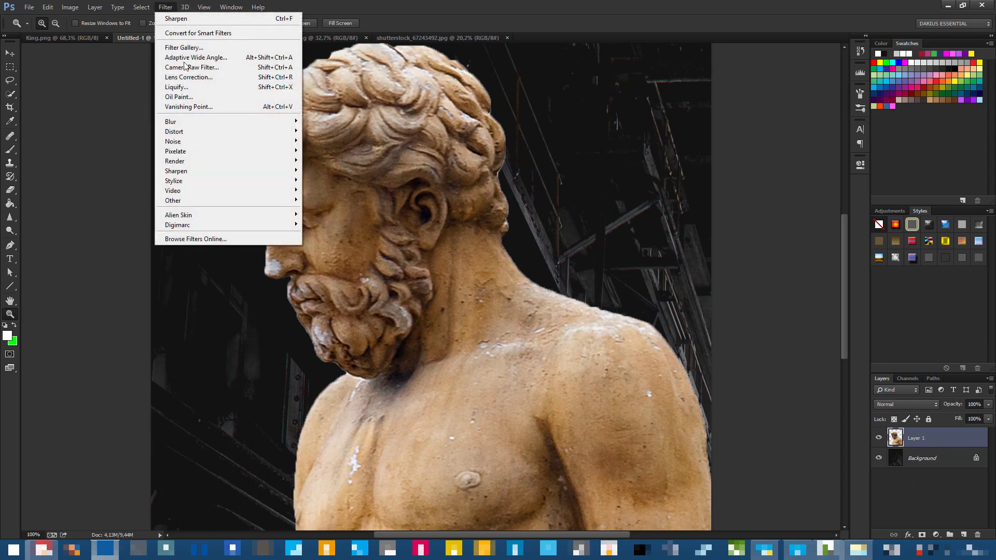
pyautogui.click(208, 99)
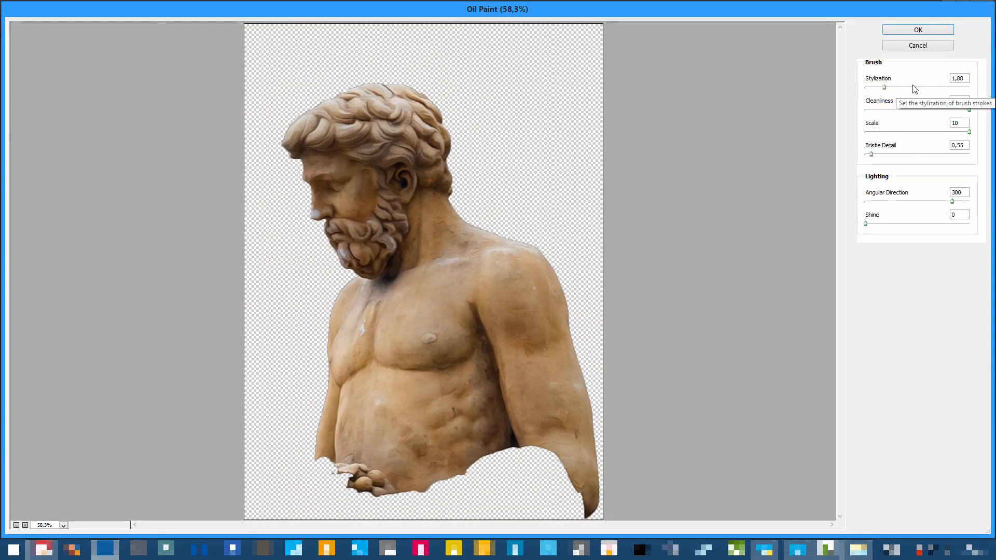
pyautogui.moveTo(885, 88)
pyautogui.mouseDown()
pyautogui.moveTo(866, 89)
pyautogui.moveTo(955, 100)
pyautogui.moveTo(897, 102)
pyautogui.moveTo(955, 101)
pyautogui.moveTo(876, 98)
pyautogui.mouseUp()
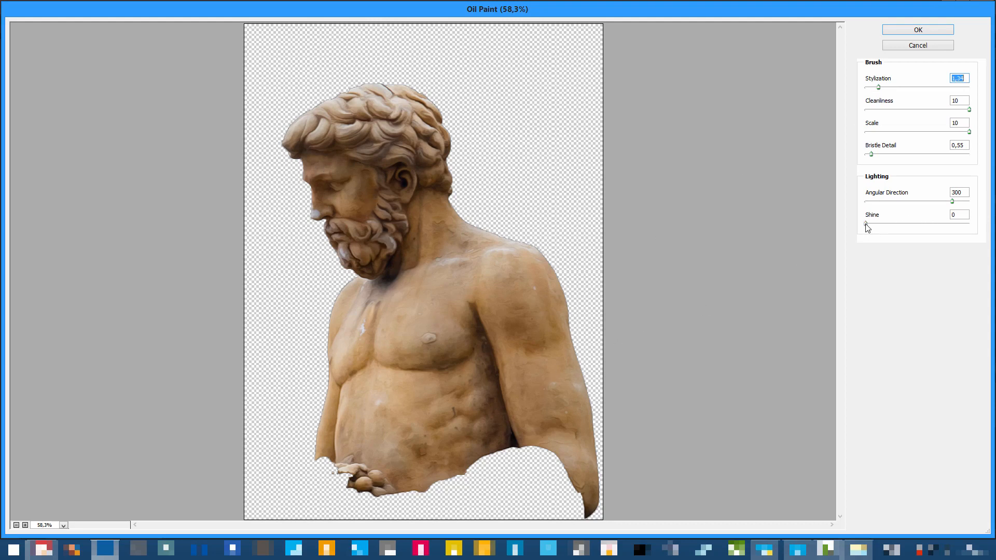
pyautogui.moveTo(866, 225)
pyautogui.mouseDown()
pyautogui.moveTo(948, 226)
pyautogui.moveTo(852, 231)
pyautogui.mouseUp()
pyautogui.click(918, 29)
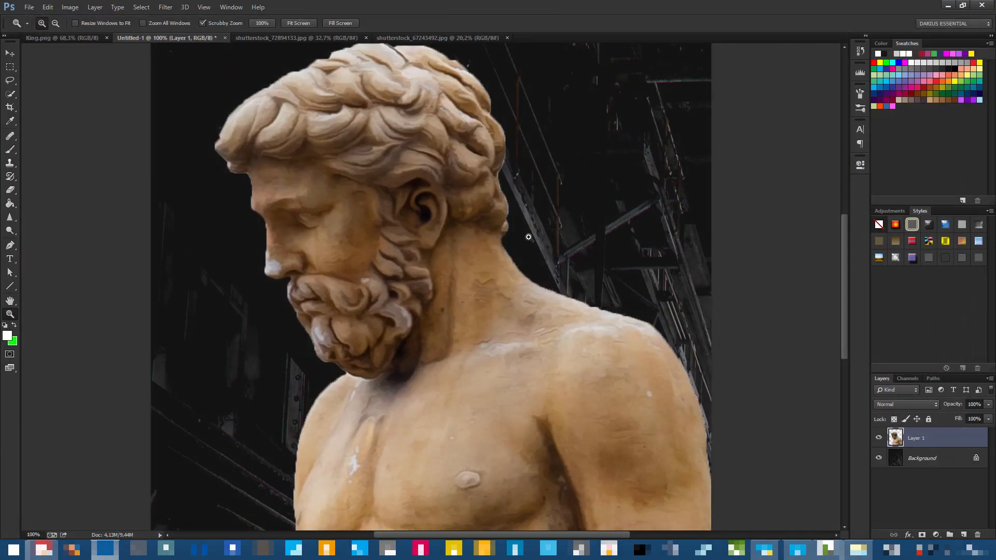
pyautogui.scroll(-2, 361, 226)
pyautogui.scroll(2, 350, 227)
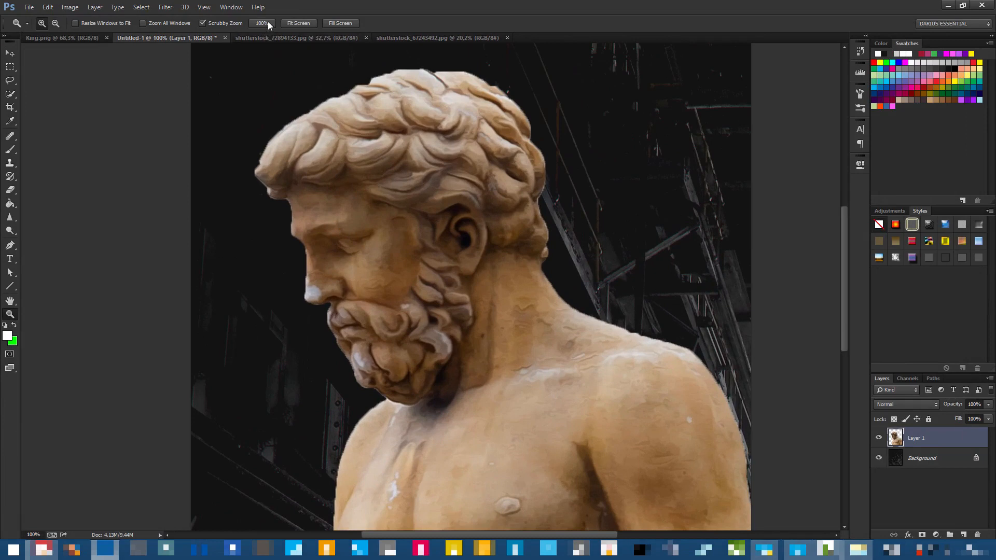
# Compare the statue before and after the Oil Paint filter, at close range and with the whole composition in view.
pyautogui.hotkey('ctrl', 'z')
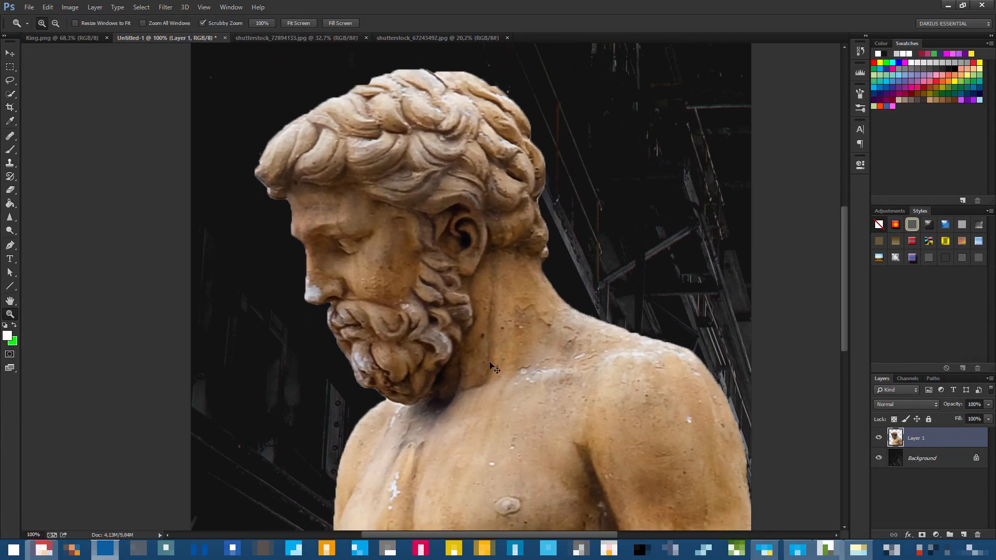
pyautogui.hotkey('ctrl', 'z')
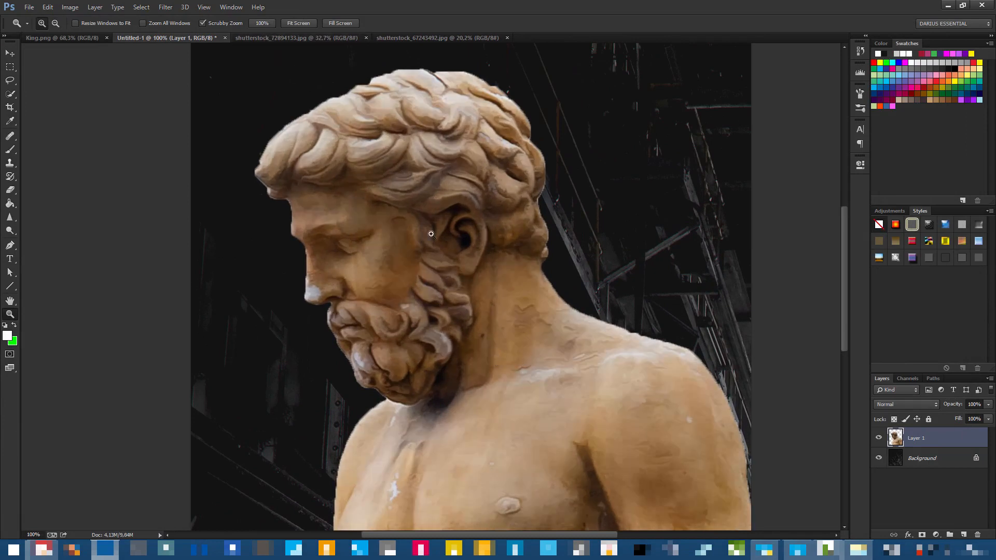
pyautogui.scroll(-4, 511, 342)
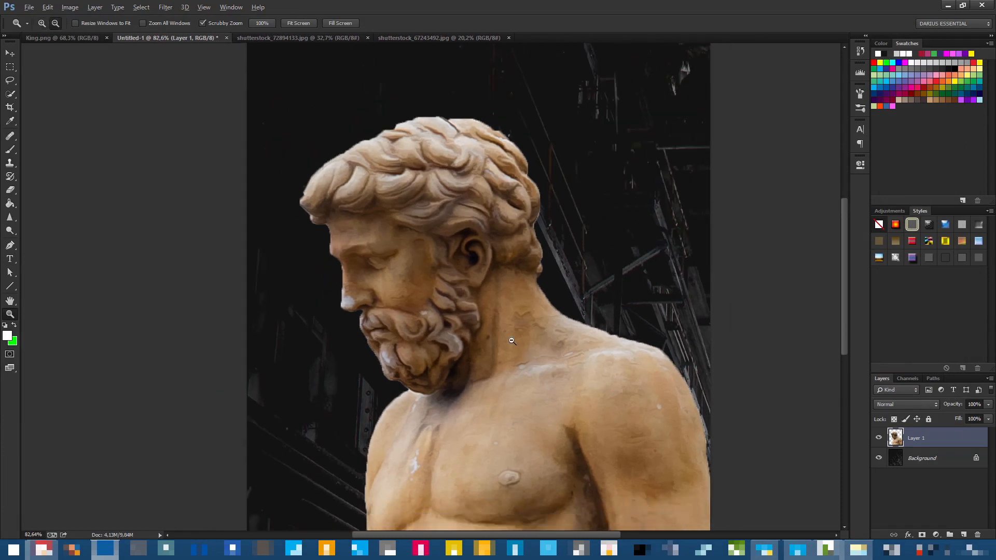
pyautogui.press('alt')
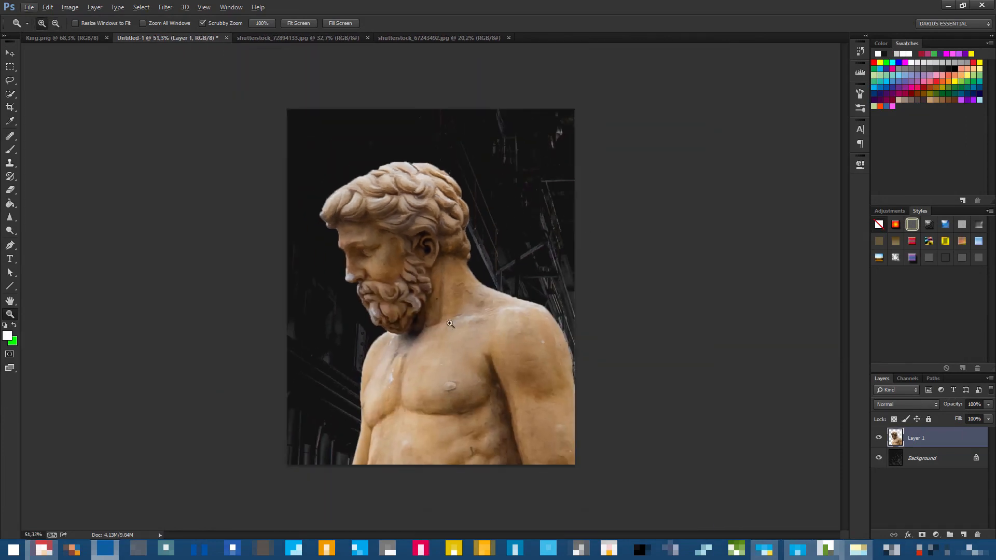
pyautogui.press('alt')
pyautogui.press('alt')
# Add a Black & White adjustment layer above the statue layer and compare the image with and without it.
pyautogui.click(936, 535)
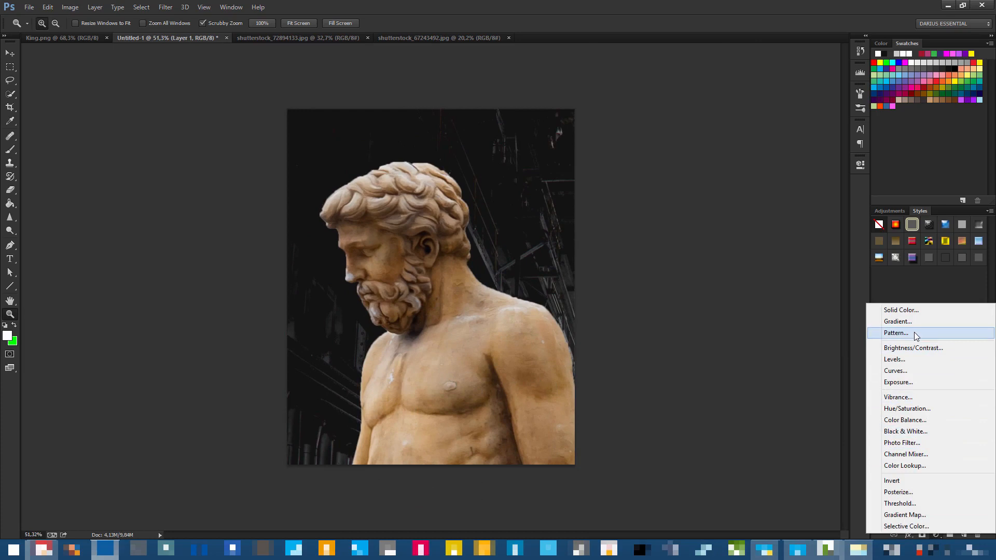
pyautogui.click(912, 432)
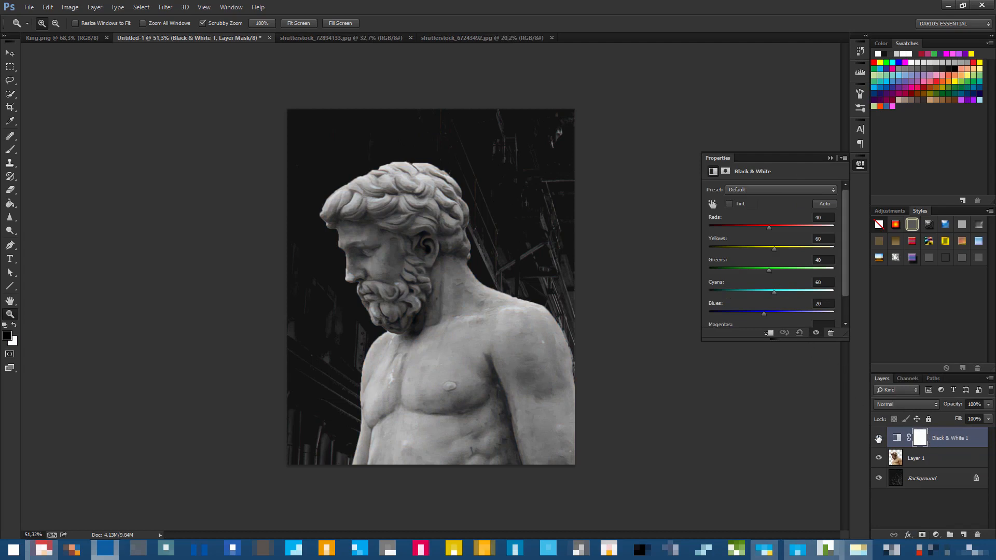
pyautogui.click(936, 535)
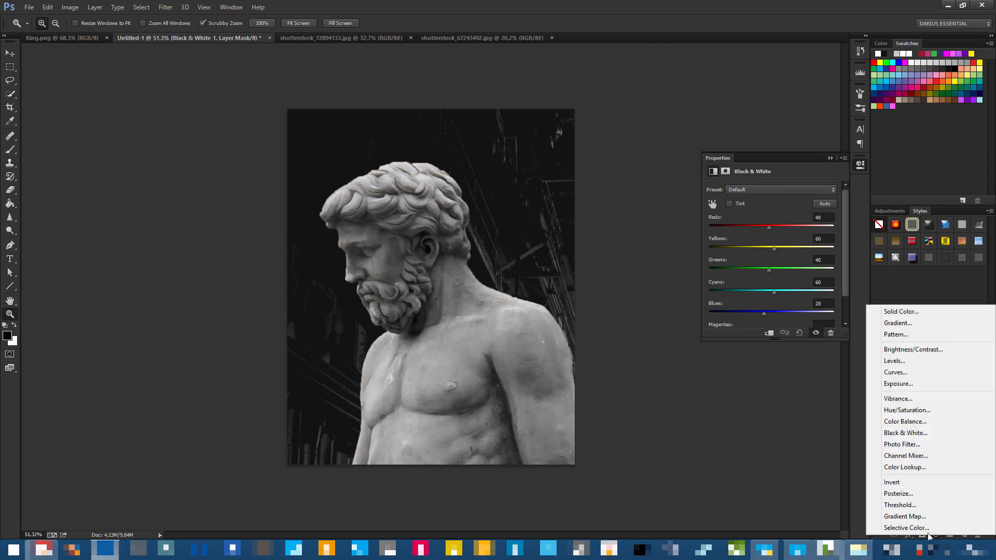
pyautogui.click(845, 422)
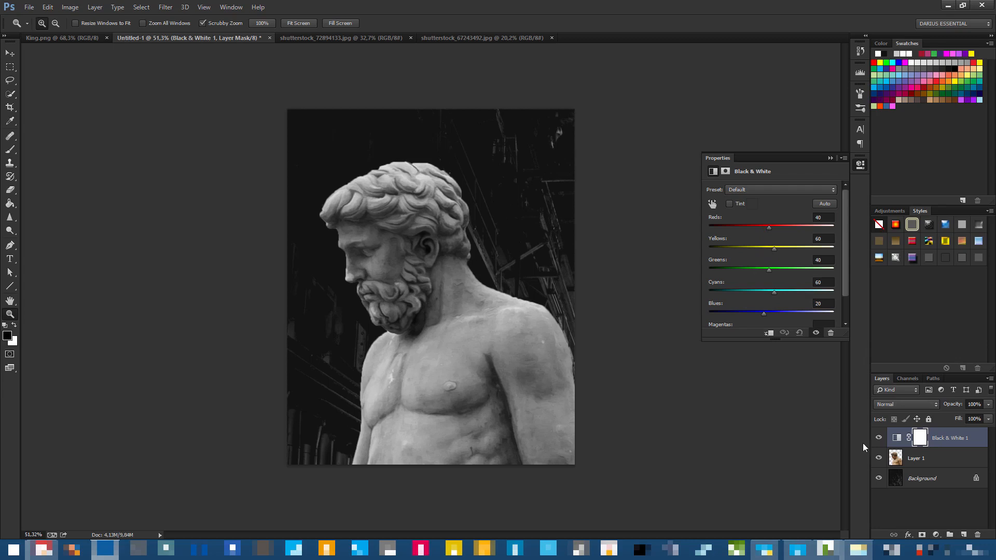
pyautogui.click(880, 438)
pyautogui.click(880, 438)
# Darken the statue's tones by setting the Black & White adjustment's Reds to 11 and Yellows to 15.
pyautogui.moveTo(765, 227); pyautogui.dragTo(761, 248)
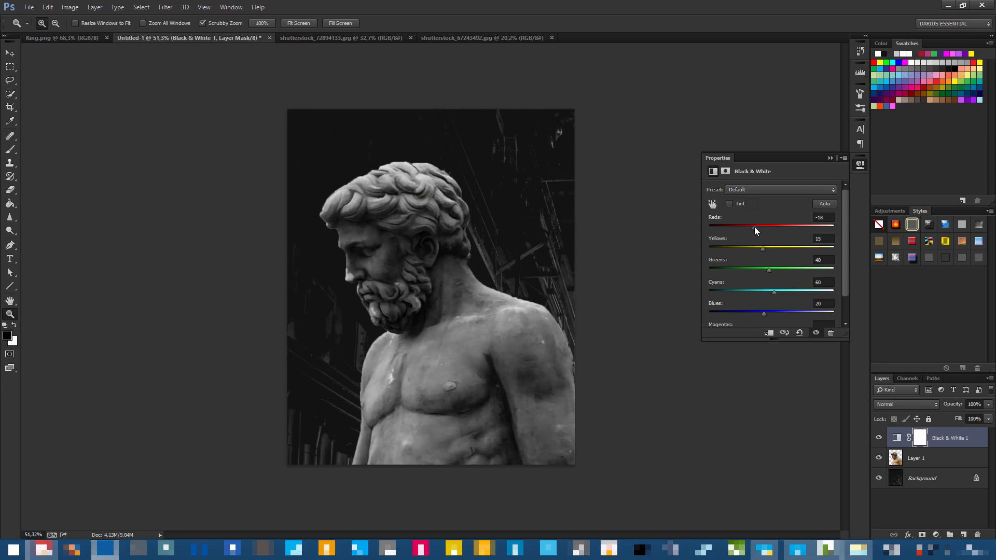
pyautogui.moveTo(755, 226); pyautogui.dragTo(761, 228)
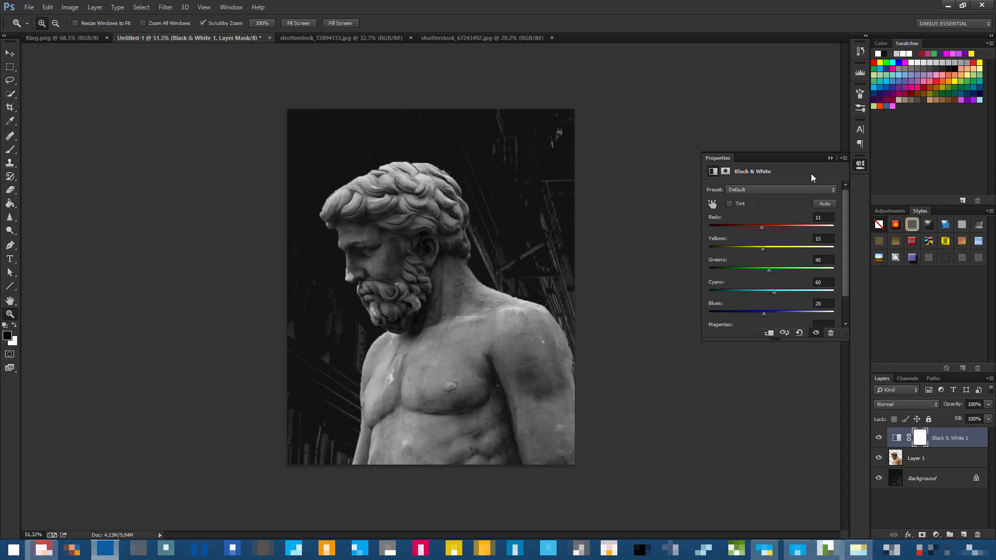
pyautogui.click(830, 157)
# Create a layer named shadow directly above the statue layer and clip it to the statue.
pyautogui.click(931, 457)
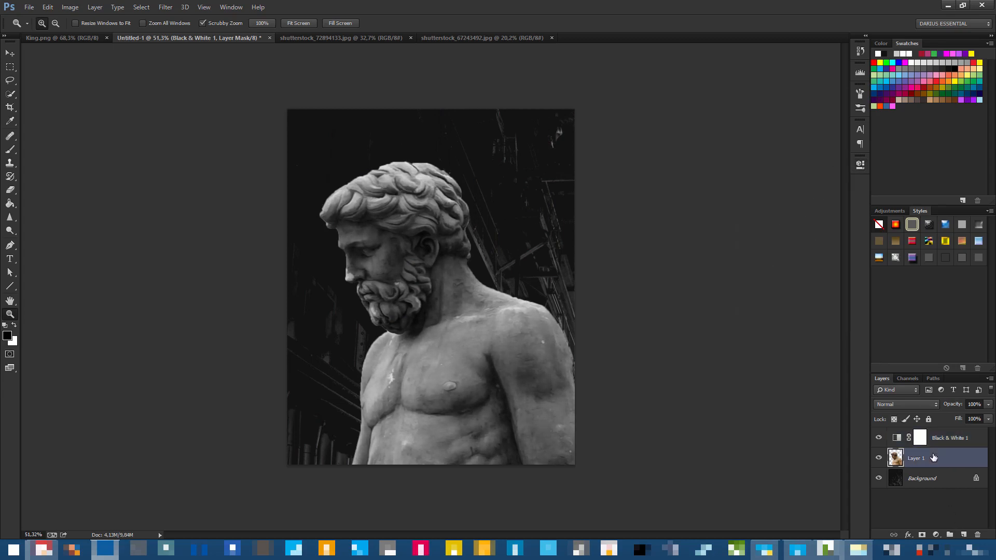
pyautogui.click(962, 535)
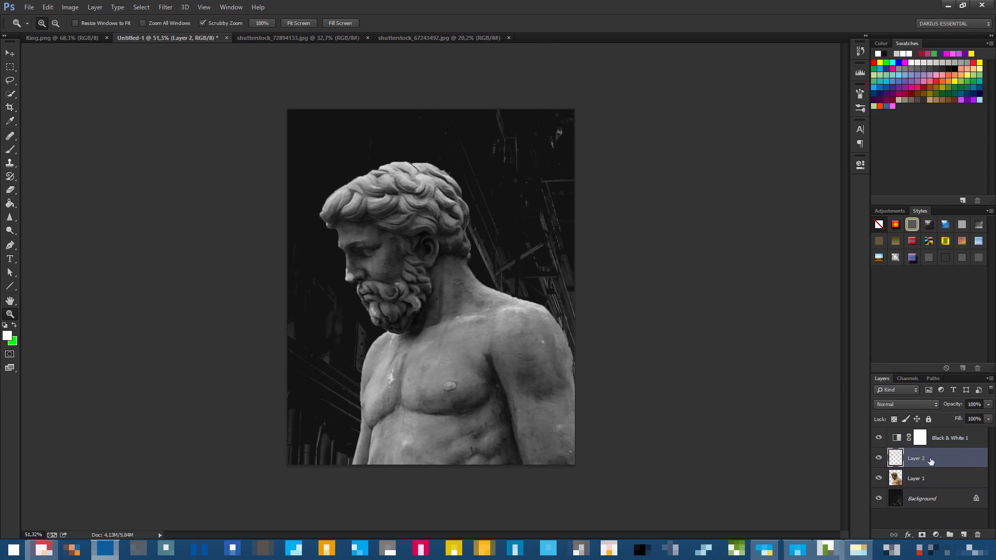
pyautogui.rightClick(947, 461)
pyautogui.click(888, 175)
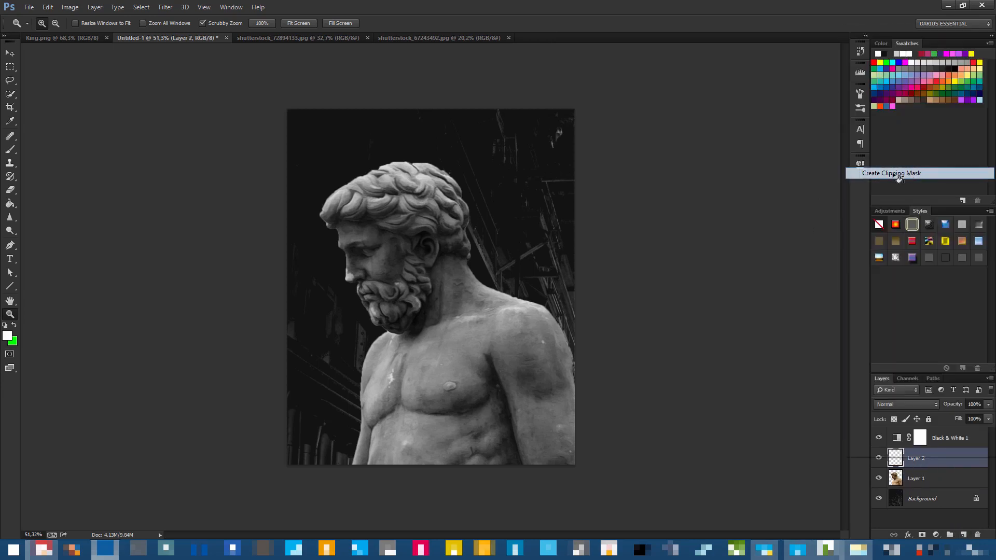
pyautogui.doubleClick(926, 459)
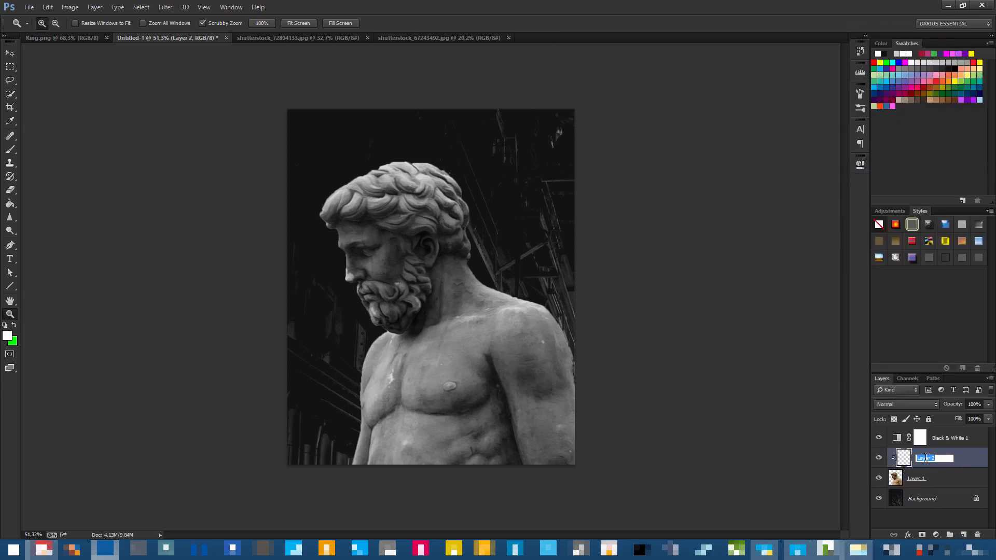
pyautogui.write('shadow')
pyautogui.press('Return')
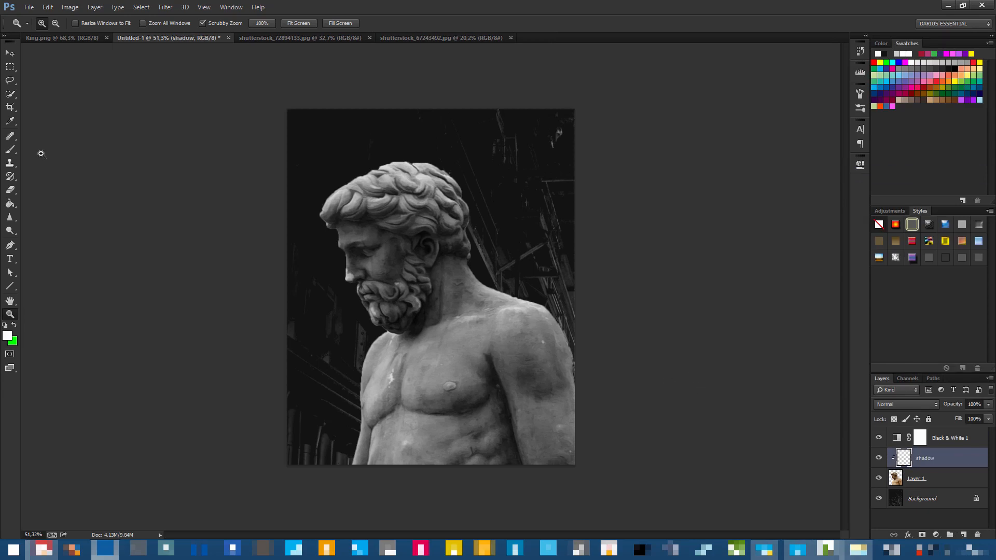
# Set up the Gradient tool with a dark-to-transparent gradient, sampling the starting stop's colour #171717 from the dark background image.
pyautogui.click(12, 204)
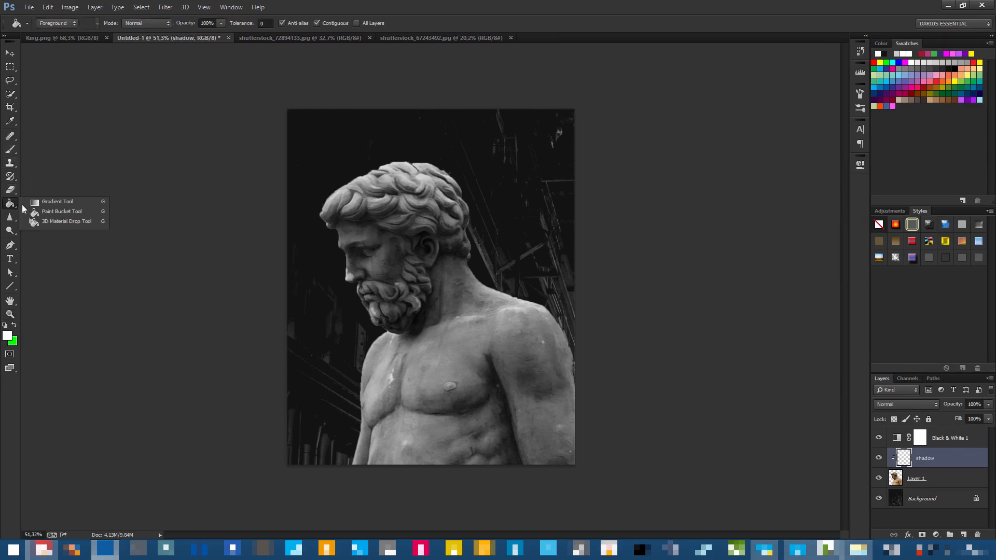
pyautogui.click(53, 201)
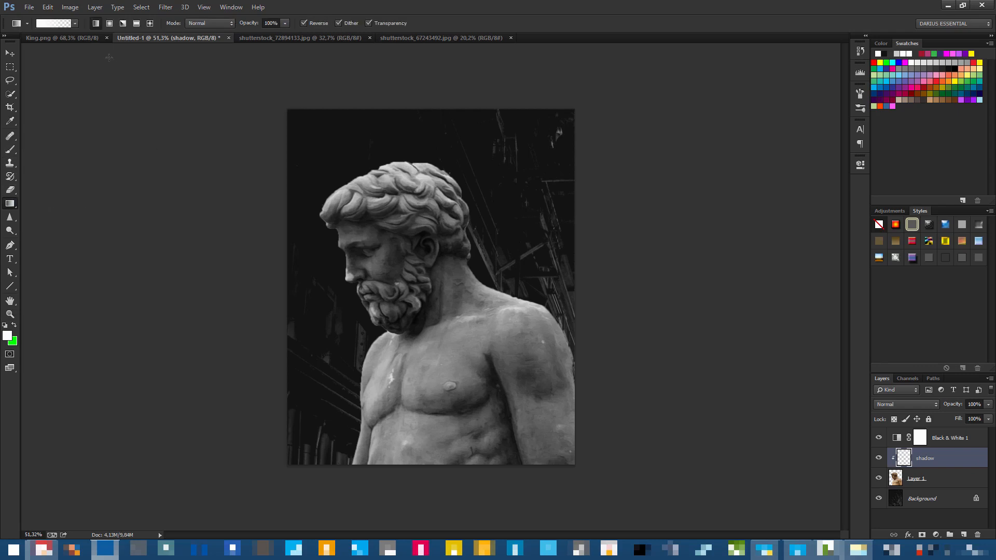
pyautogui.click(51, 24)
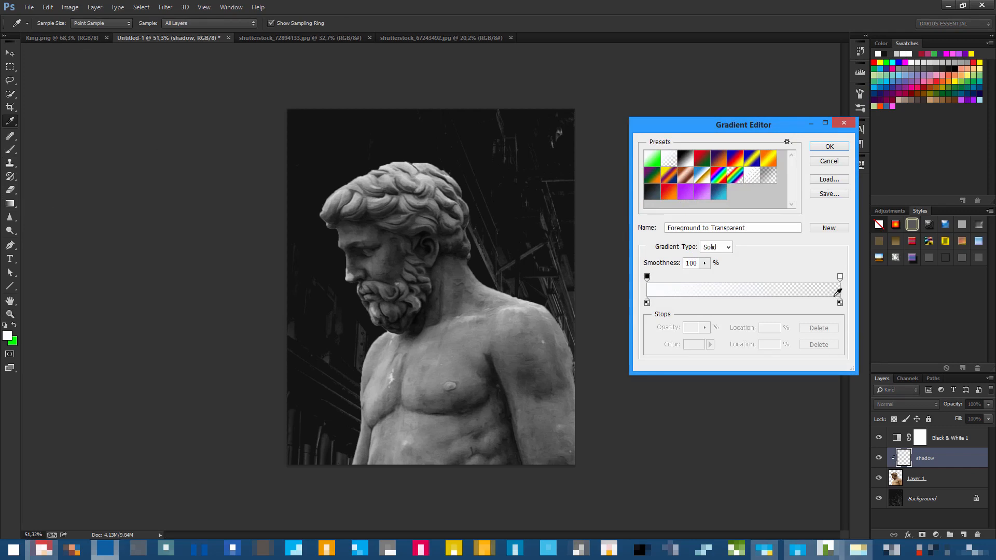
pyautogui.click(647, 302)
pyautogui.click(694, 344)
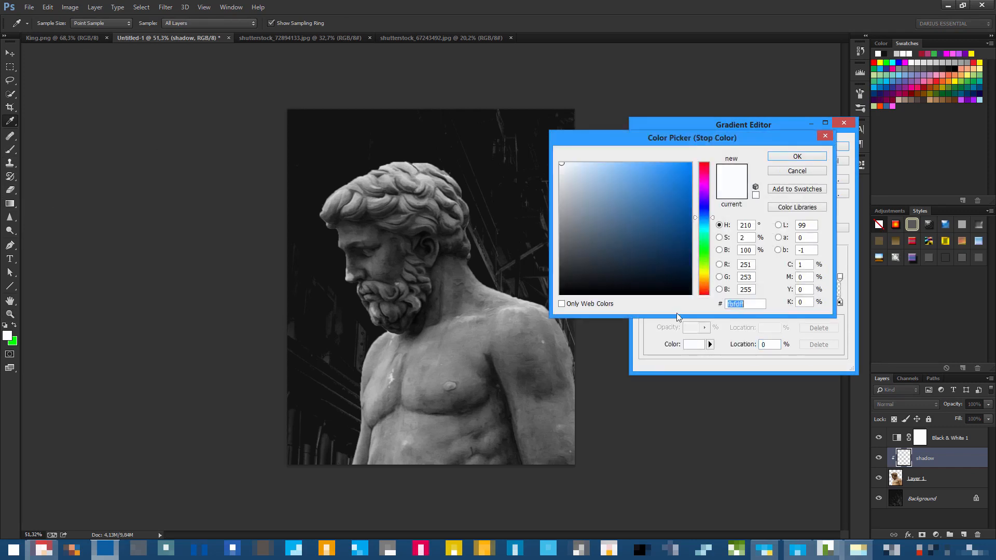
pyautogui.click(533, 282)
pyautogui.moveTo(532, 282); pyautogui.dragTo(527, 304)
pyautogui.click(559, 283)
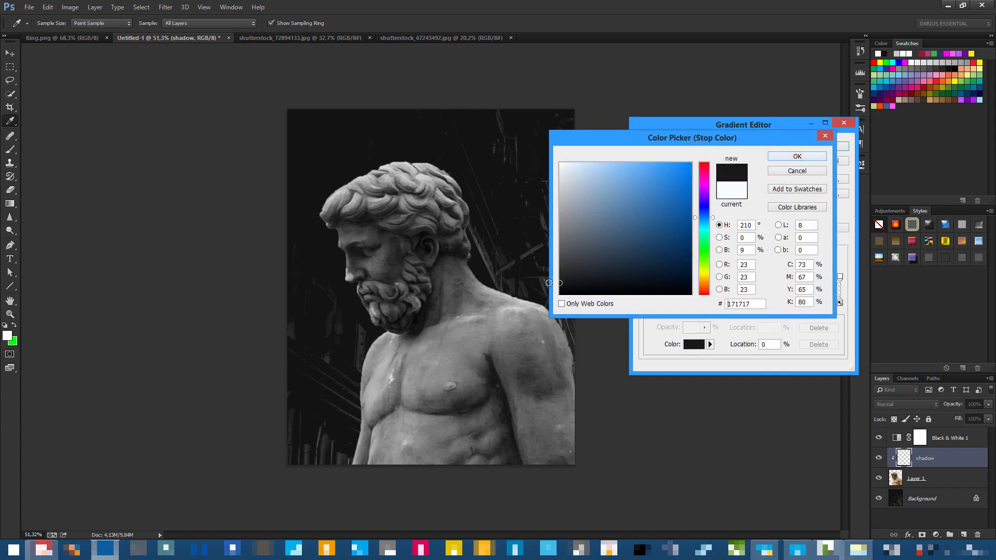
pyautogui.click(793, 157)
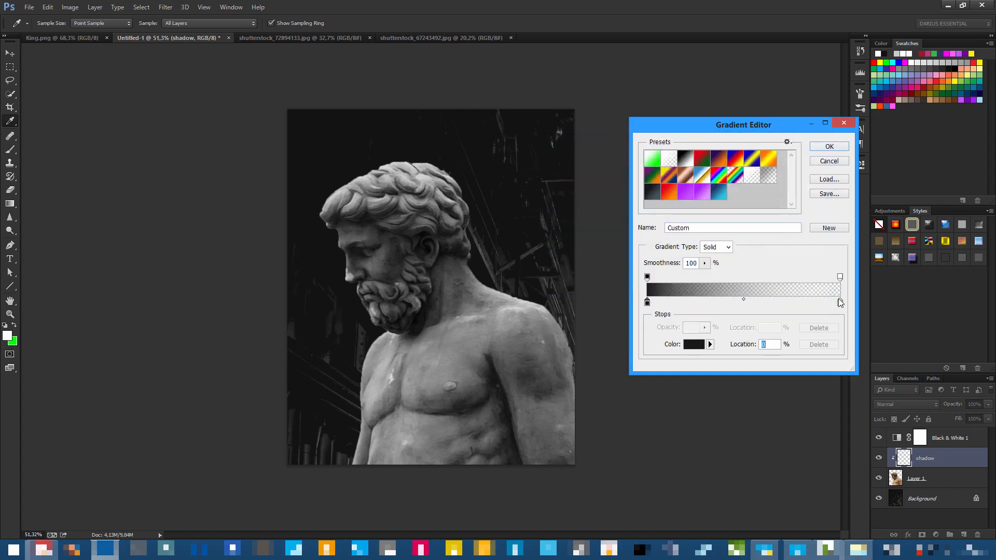
pyautogui.click(829, 146)
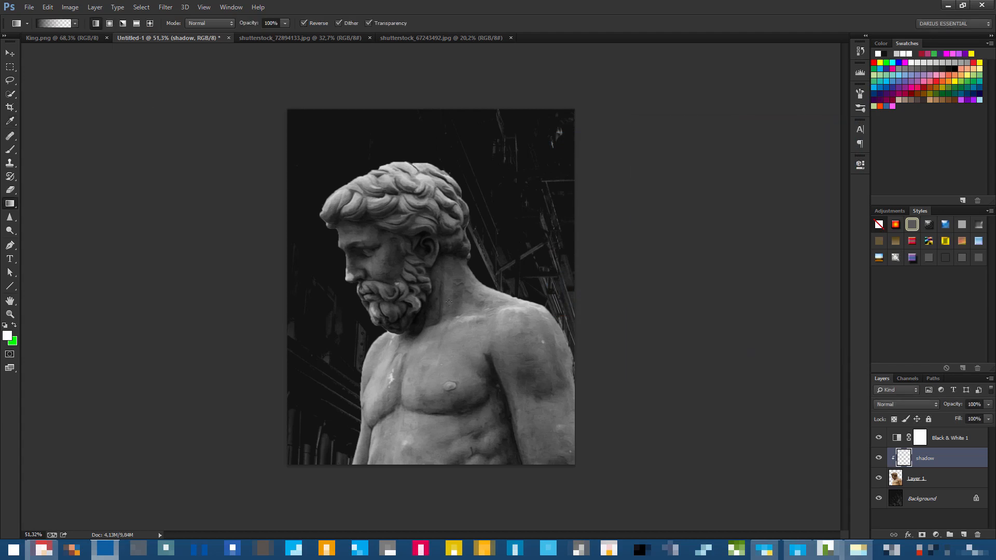
# Try reversed linear gradients on the shadow layer running from the statue's lower torso toward the head.
pyautogui.moveTo(536, 477); pyautogui.dragTo(540, 472)
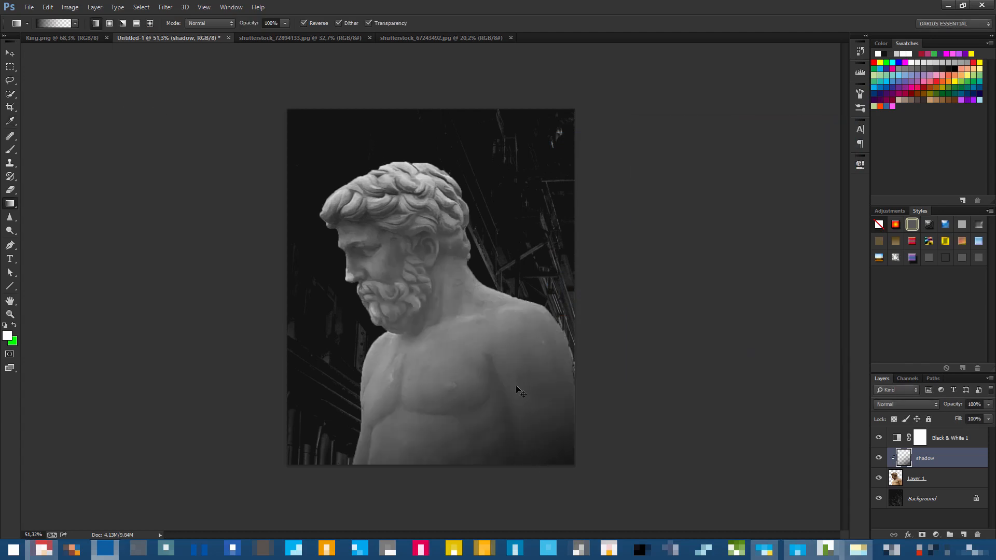
pyautogui.moveTo(519, 390); pyautogui.dragTo(357, 177)
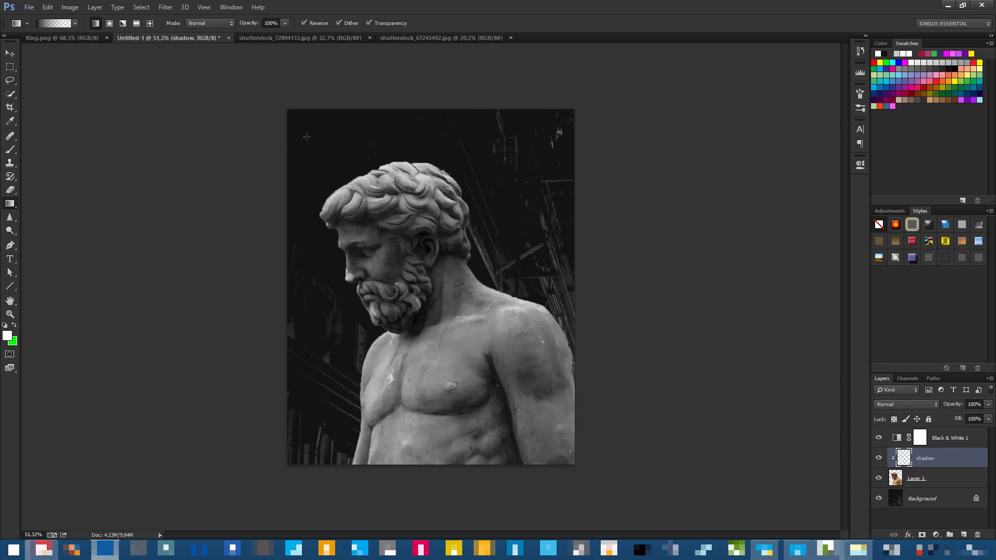
pyautogui.moveTo(535, 478); pyautogui.dragTo(427, 221)
pyautogui.hotkey('ctrl', 'z')
# With Reverse off, apply the linear gradient to the shadow layer, dark at the canvas's lower-right corner and fading toward the statue's head.
pyautogui.click(58, 24)
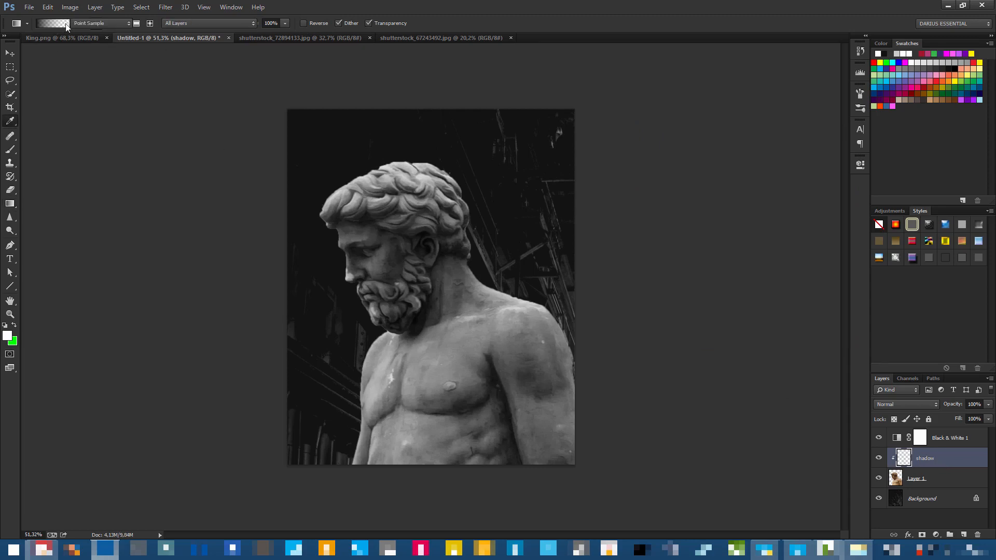
pyautogui.click(647, 302)
pyautogui.click(695, 345)
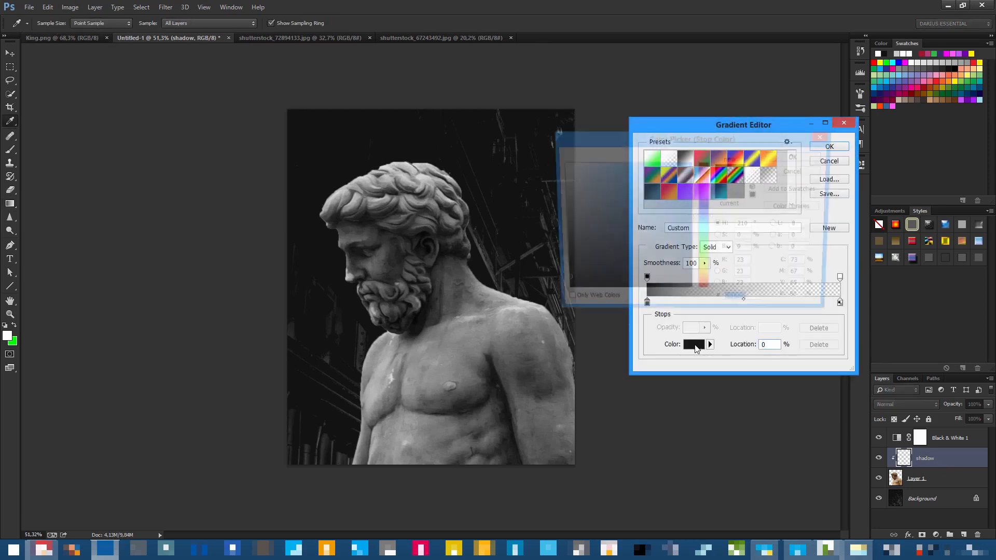
pyautogui.click(798, 157)
pyautogui.click(824, 147)
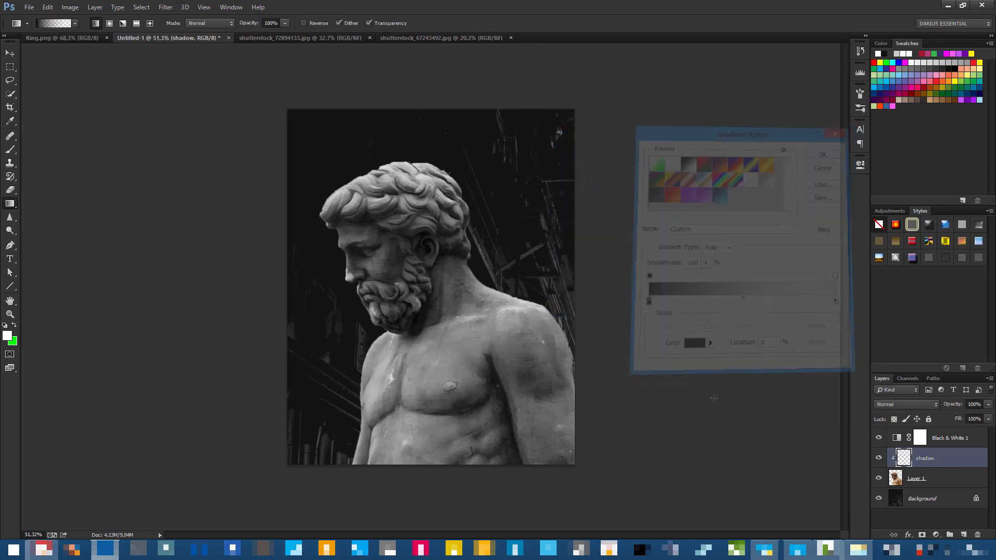
pyautogui.moveTo(356, 177); pyautogui.dragTo(578, 487)
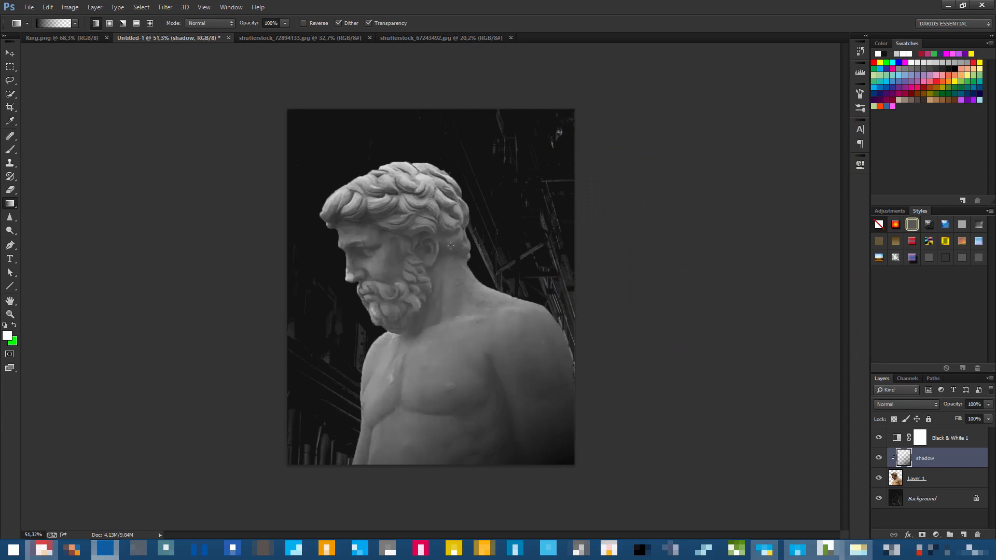
# Set the shadow layer's blend mode to Multiply and compare the statue with and without the shading.
pyautogui.click(909, 403)
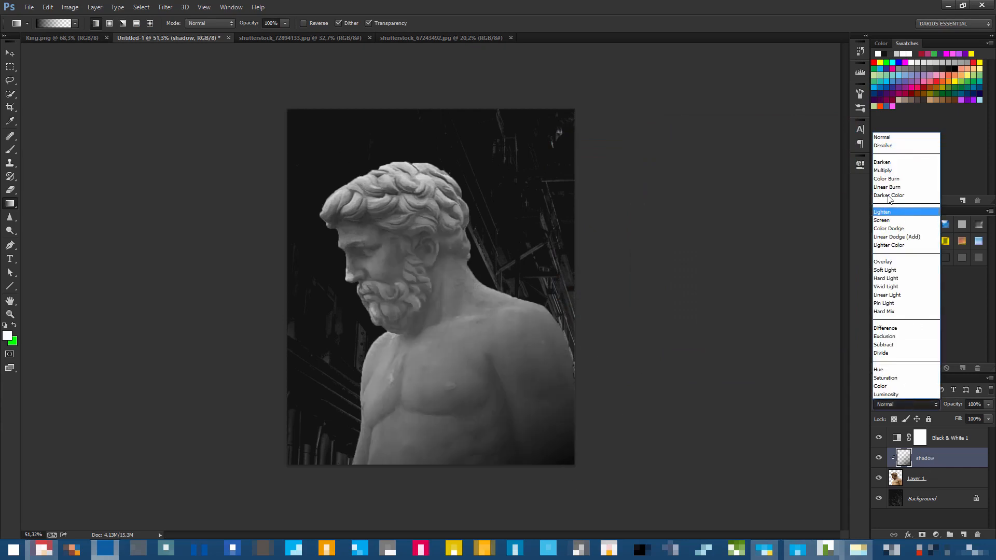
pyautogui.click(886, 174)
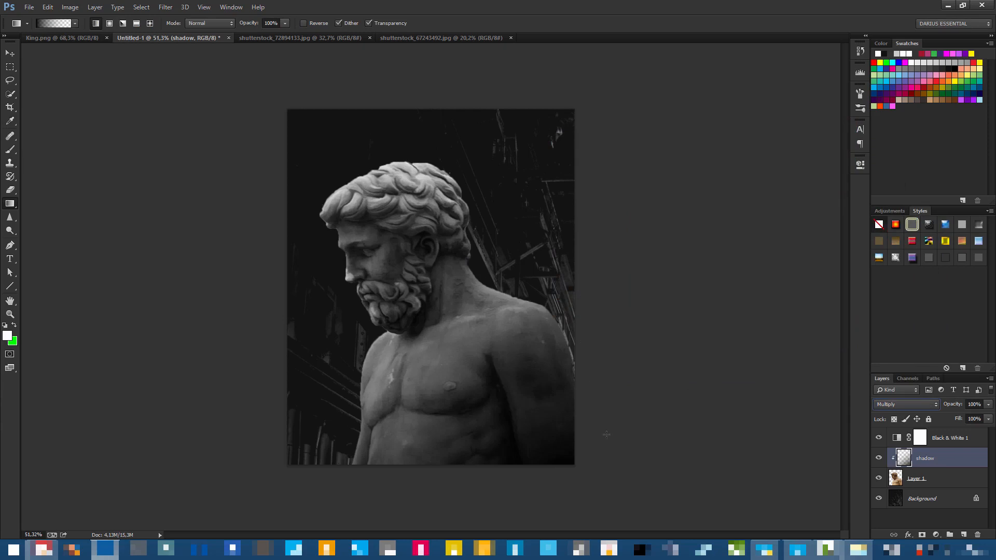
pyautogui.click(878, 459)
pyautogui.click(878, 458)
# Save the composite document under a new file name.
pyautogui.hotkey('ctrl', 's')
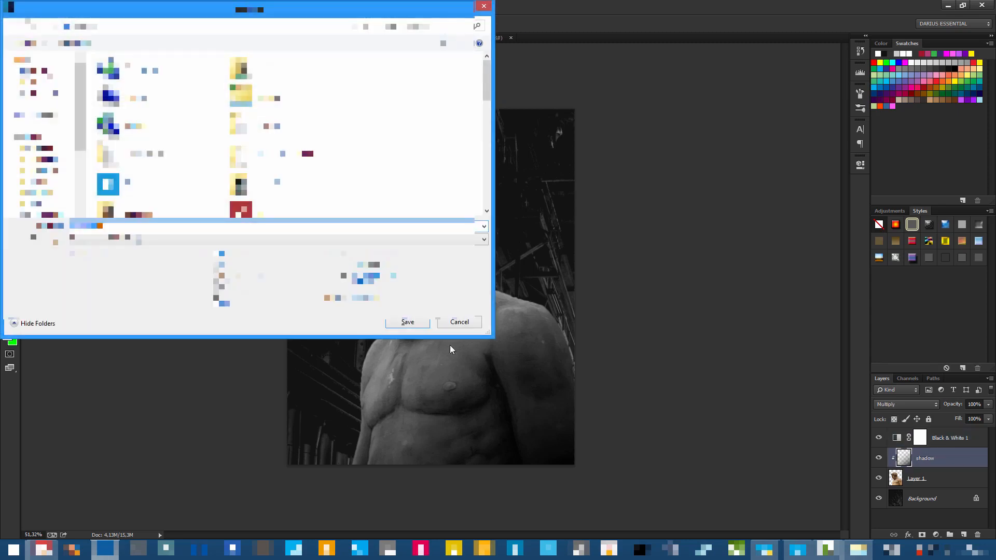
pyautogui.click(456, 323)
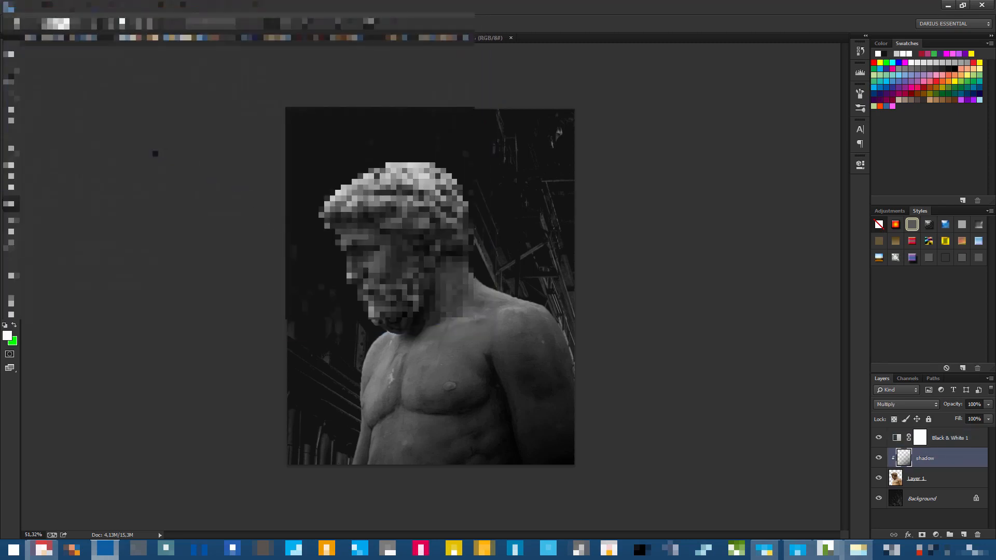
pyautogui.hotkey('ctrl', 's')
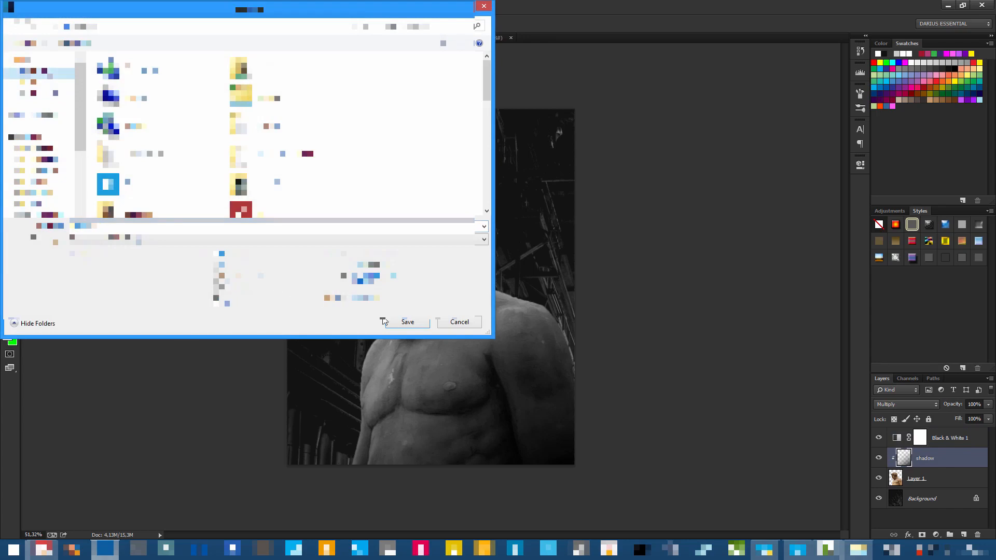
pyautogui.click(277, 225)
pyautogui.write('f')
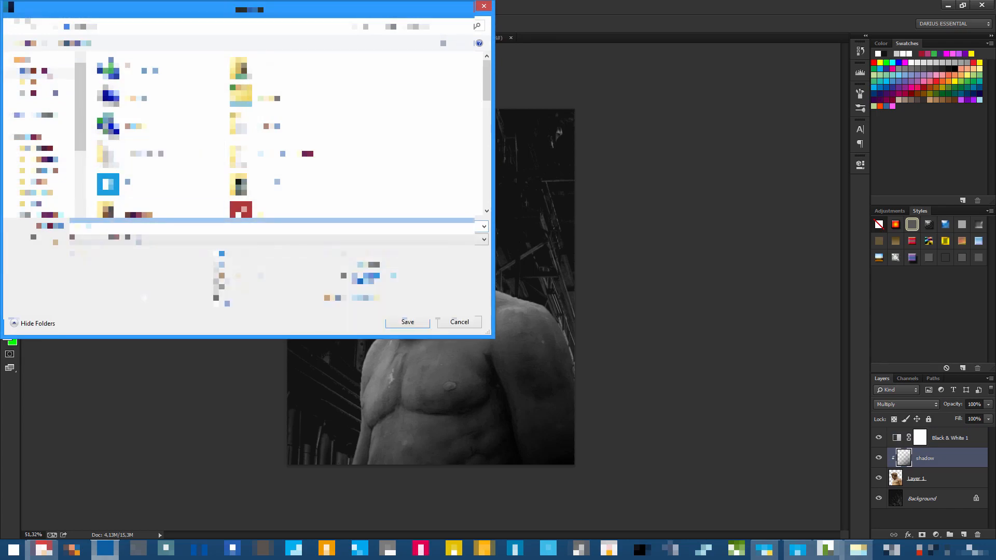
pyautogui.click(410, 323)
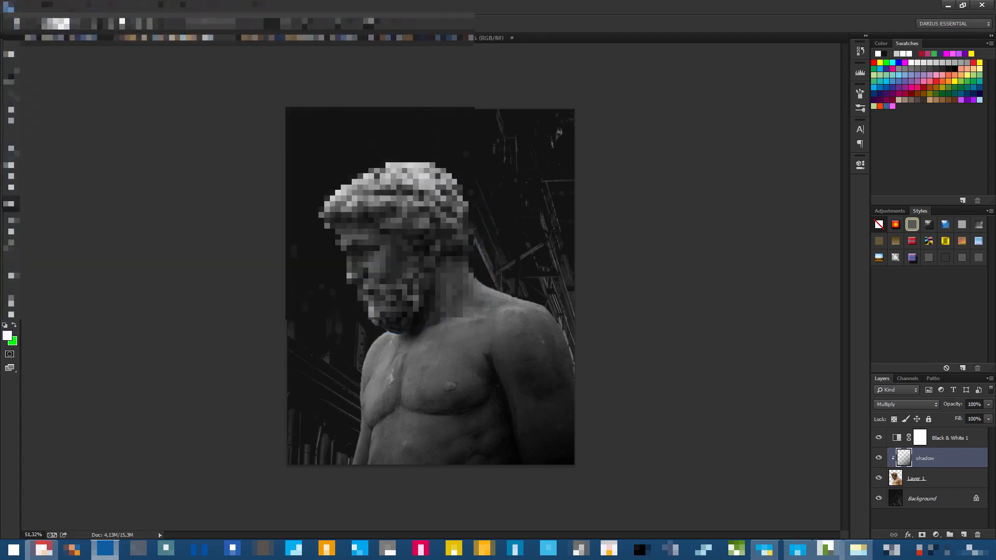
# Compare the Tutorial.psd composite with the finished King.png reference image.
pyautogui.click(960, 441)
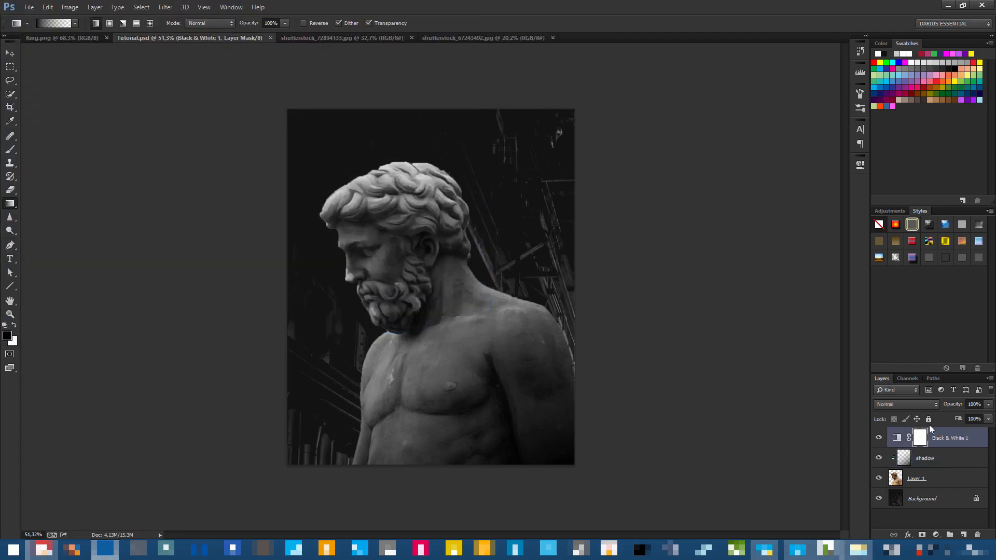
pyautogui.click(73, 37)
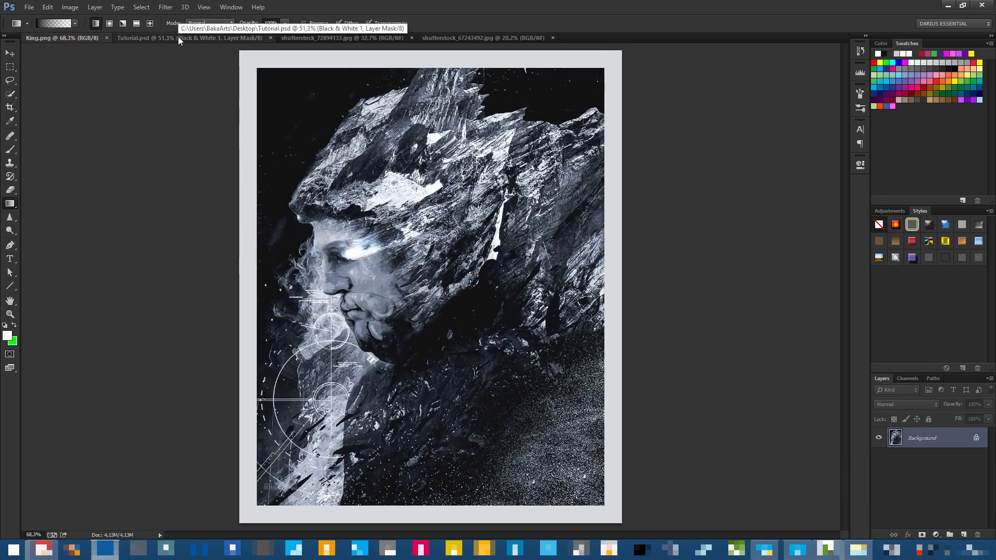
pyautogui.click(178, 37)
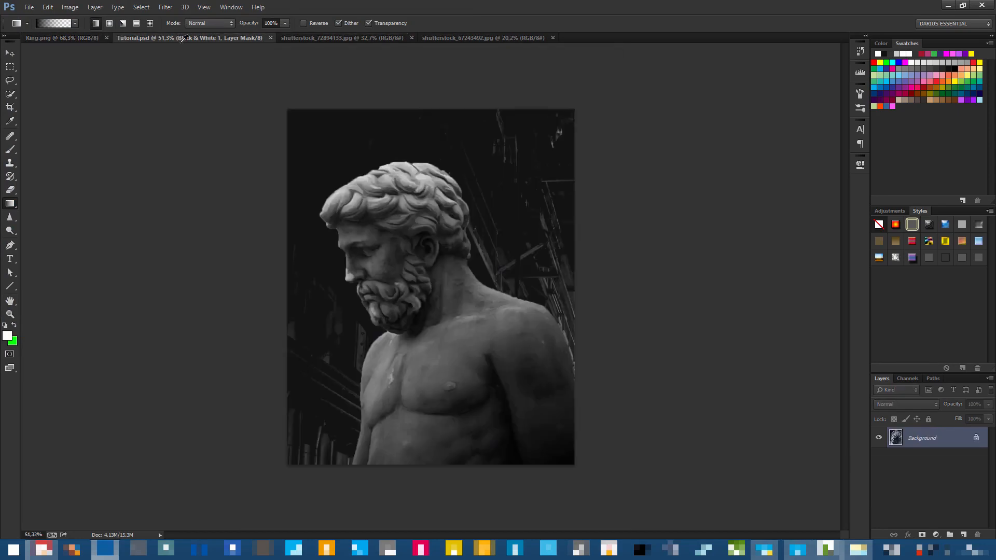
pyautogui.scroll(5, 429, 299)
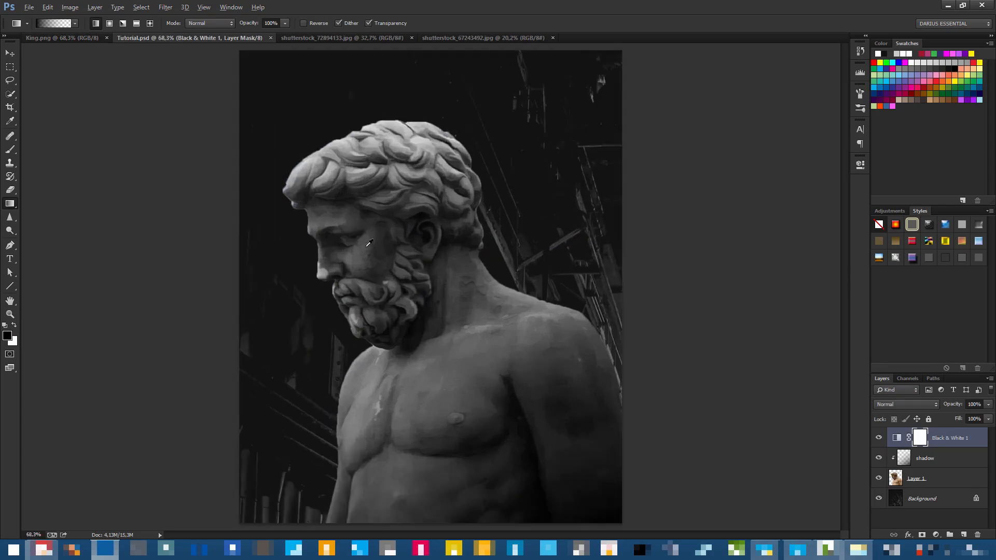
pyautogui.scroll(-4, 390, 283)
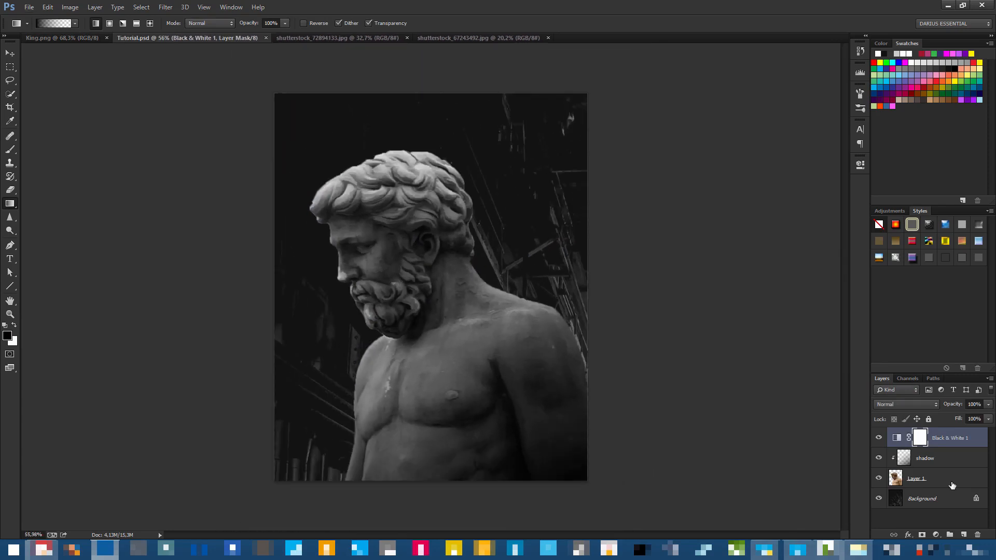
# Duplicate the statue layer, Layer 1, within Tutorial.psd under the default copy name.
pyautogui.click(894, 478)
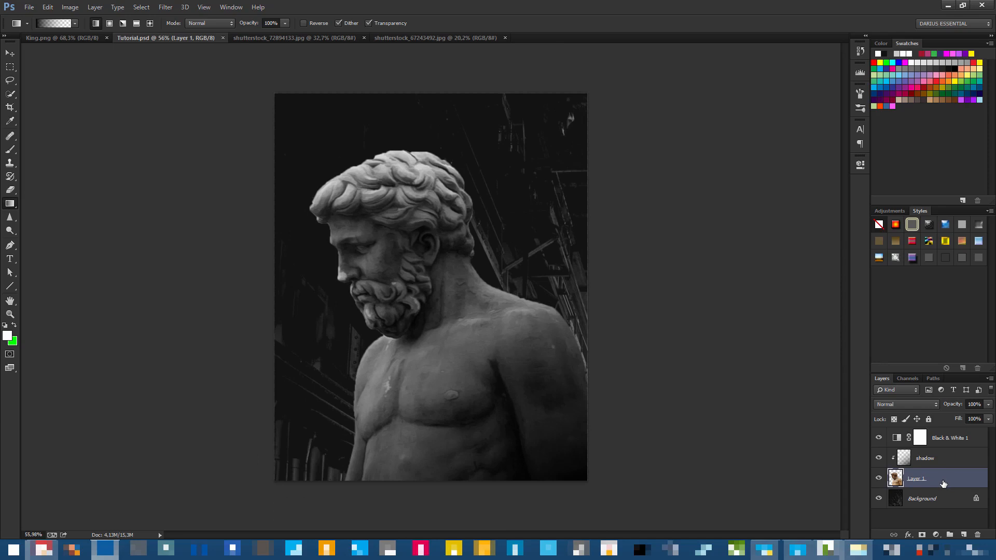
pyautogui.rightClick(944, 480)
pyautogui.click(888, 102)
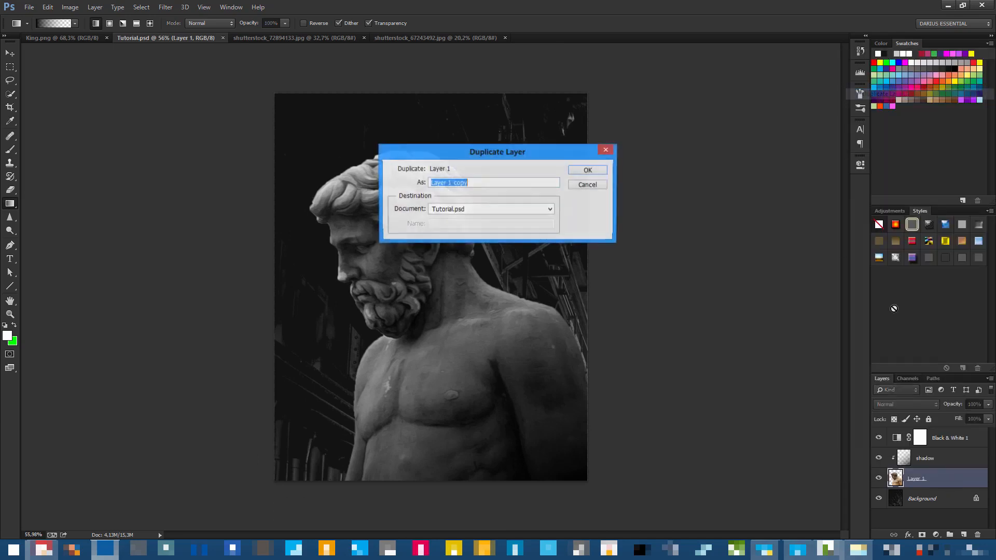
pyautogui.press('Return')
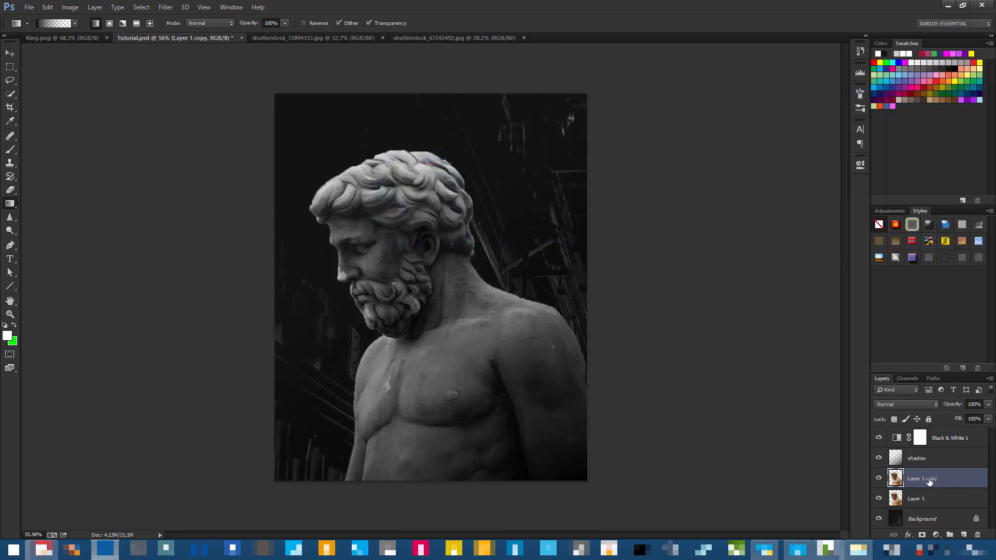
# Create clipping masks for the shadow layer and Layer 1 copy so both are clipped to Layer 1.
pyautogui.click(949, 461)
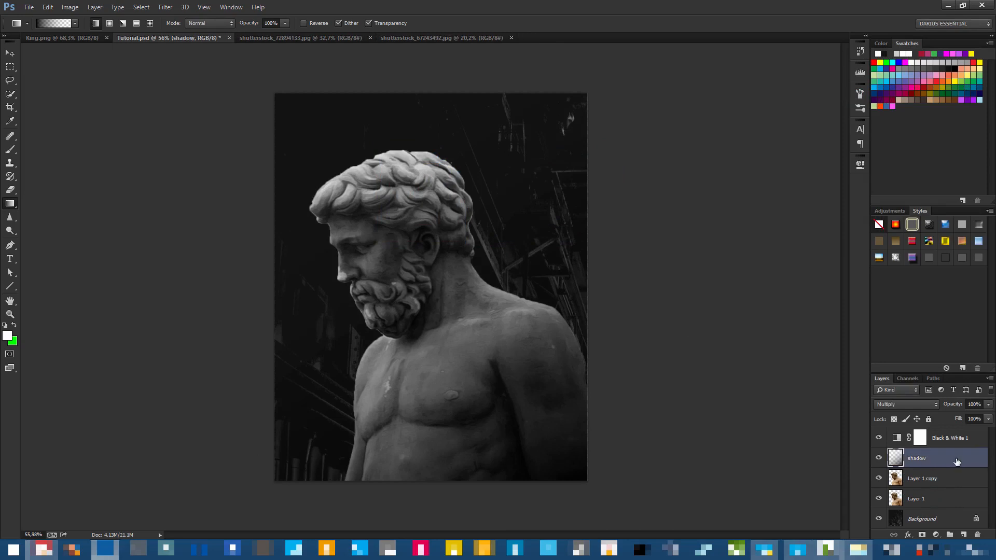
pyautogui.rightClick(951, 460)
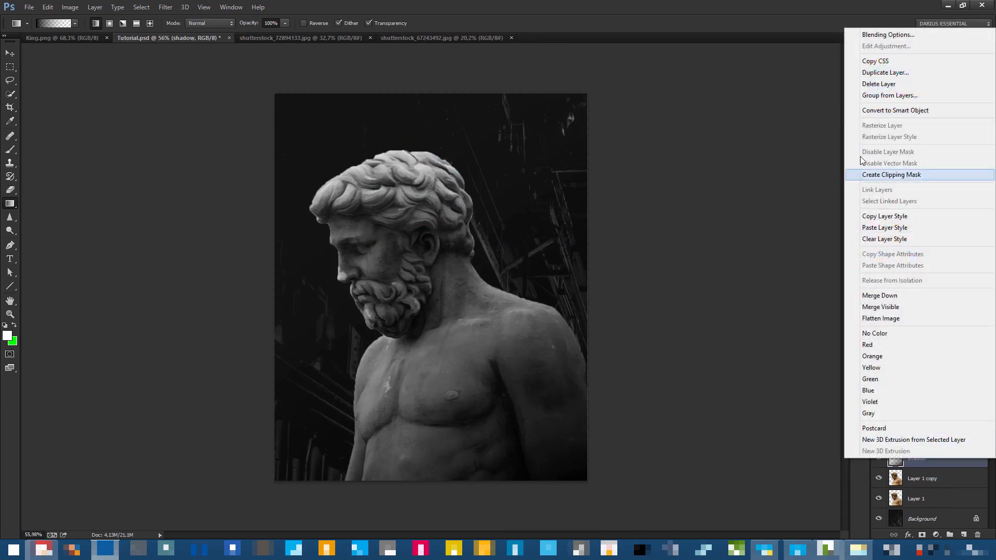
pyautogui.click(906, 174)
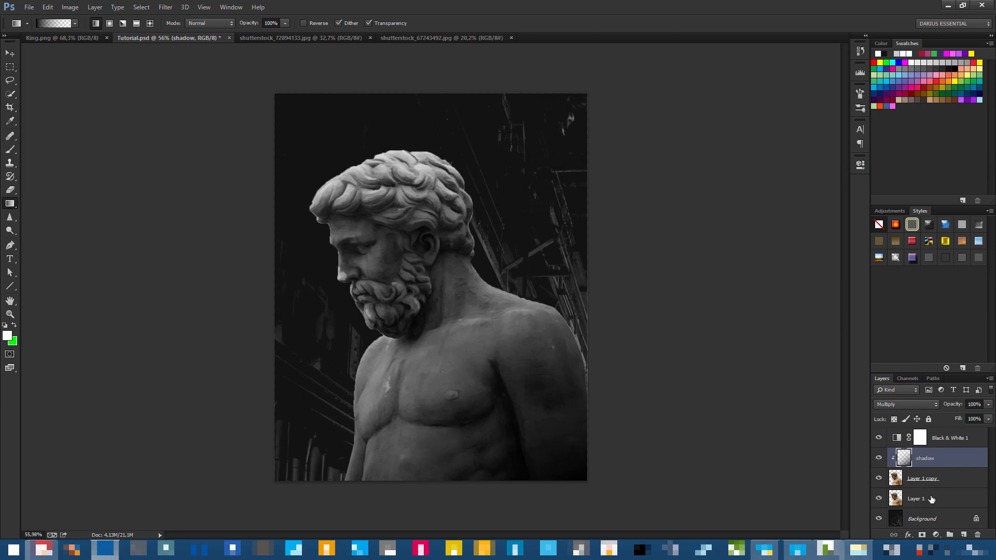
pyautogui.click(948, 481)
pyautogui.rightClick(947, 481)
pyautogui.click(906, 196)
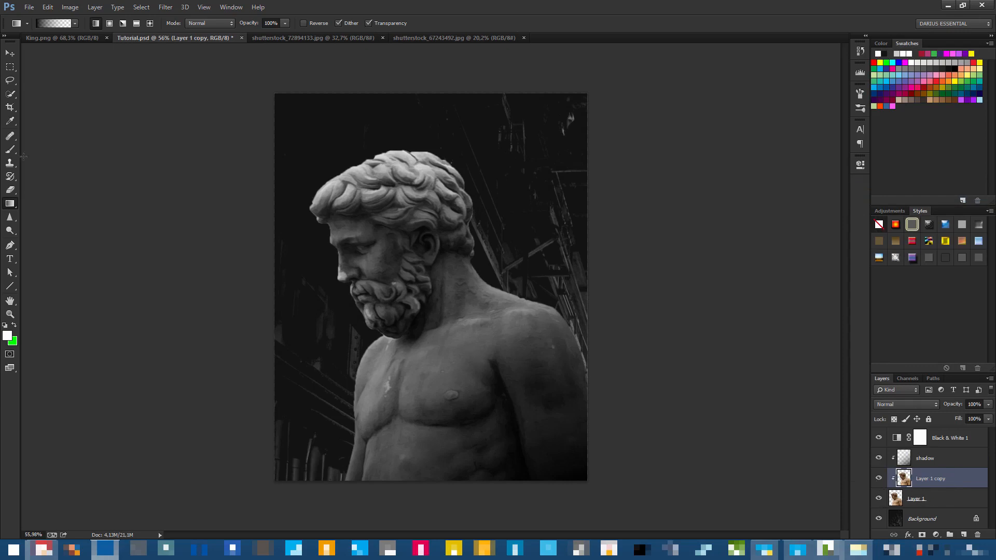
# Lighten the statue's face and beard on Layer 1 copy with a 139 px Dodge brush, Midtones range, 50% exposure.
pyautogui.click(9, 231)
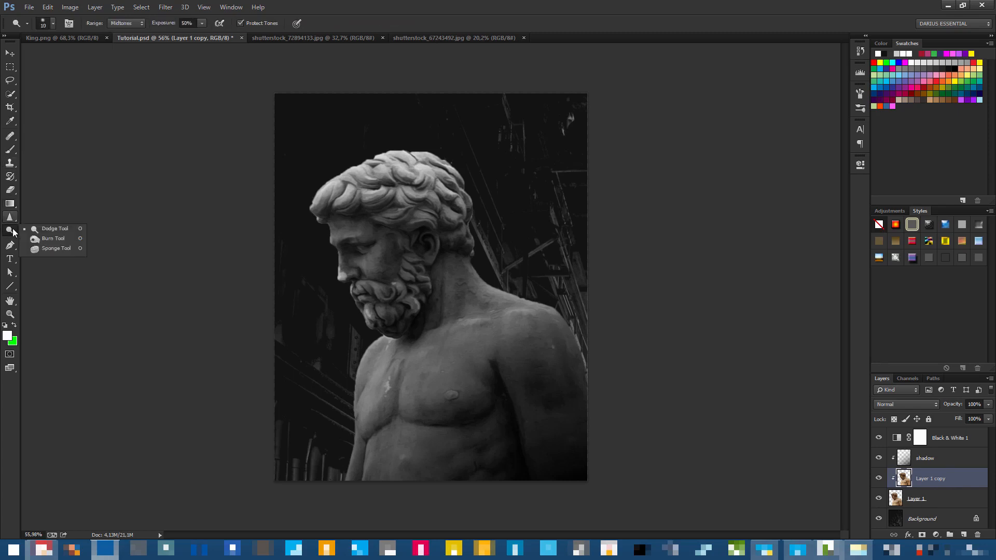
pyautogui.click(48, 233)
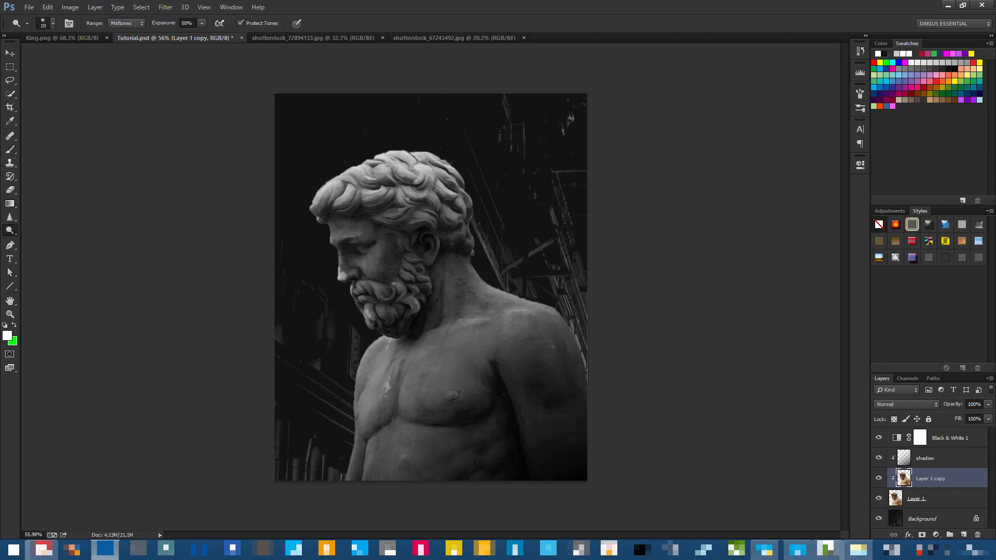
pyautogui.rightClick(408, 199)
pyautogui.moveTo(466, 175); pyautogui.dragTo(473, 175)
pyautogui.click(395, 187)
pyautogui.moveTo(353, 223)
pyautogui.mouseDown()
pyautogui.moveTo(358, 176)
pyautogui.moveTo(387, 309)
pyautogui.mouseUp()
pyautogui.hotkey('ctrl', 'z')
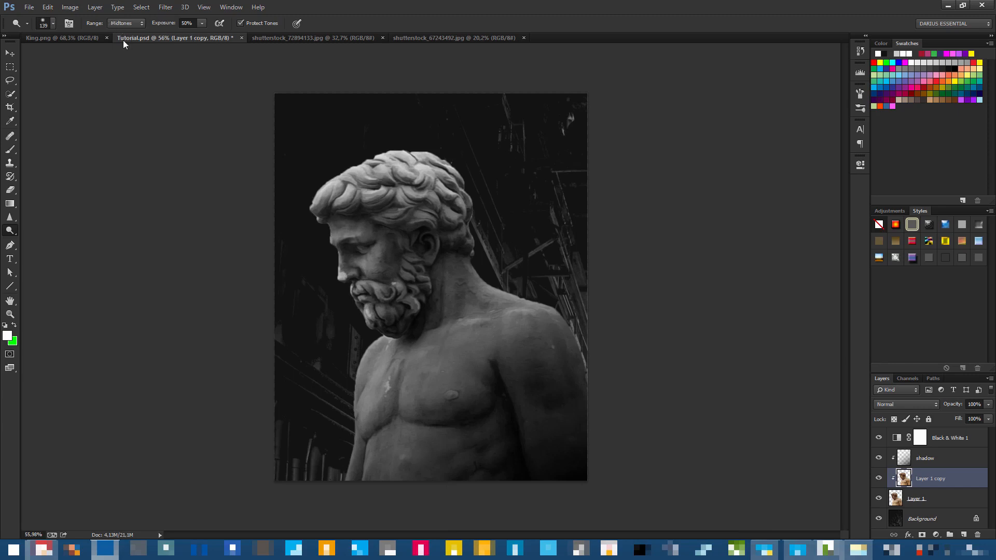
pyautogui.moveTo(343, 234)
pyautogui.mouseDown()
pyautogui.moveTo(391, 316)
pyautogui.moveTo(351, 230)
pyautogui.moveTo(385, 291)
pyautogui.moveTo(388, 322)
pyautogui.moveTo(369, 249)
pyautogui.moveTo(339, 246)
pyautogui.moveTo(346, 274)
pyautogui.moveTo(372, 288)
pyautogui.moveTo(380, 316)
pyautogui.moveTo(354, 228)
pyautogui.moveTo(401, 247)
pyautogui.moveTo(394, 305)
pyautogui.moveTo(402, 245)
pyautogui.moveTo(379, 304)
pyautogui.moveTo(399, 258)
pyautogui.moveTo(392, 273)
pyautogui.moveTo(372, 220)
pyautogui.moveTo(314, 212)
pyautogui.moveTo(370, 214)
pyautogui.moveTo(318, 215)
pyautogui.moveTo(300, 259)
pyautogui.moveTo(425, 323)
pyautogui.moveTo(386, 227)
pyautogui.moveTo(367, 216)
pyautogui.moveTo(410, 260)
pyautogui.mouseUp()
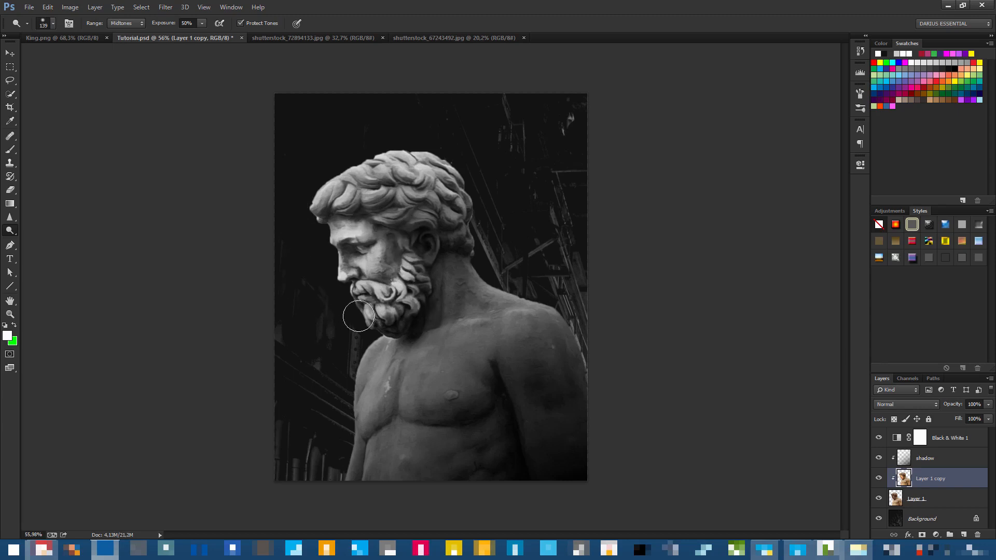
# Darken the statue's lower torso, arm and hair on Layer 1 copy with a 160 px Burn brush, Midtones range, 50% exposure.
pyautogui.rightClick(18, 236)
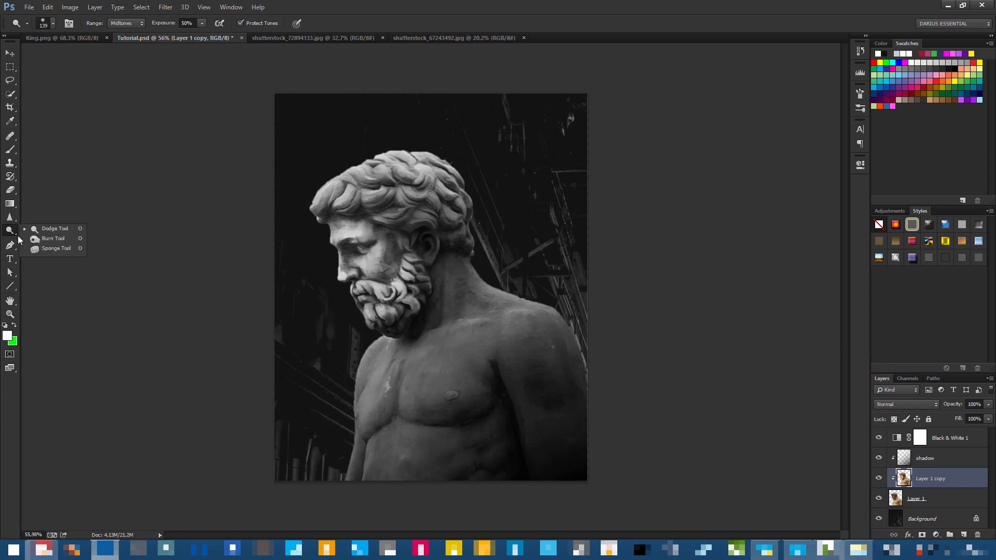
pyautogui.click(52, 238)
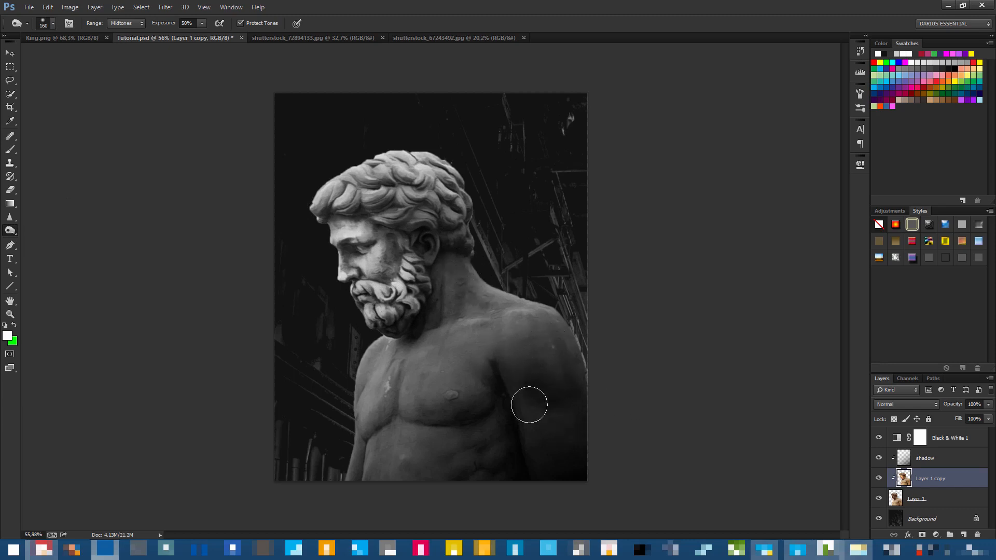
pyautogui.moveTo(529, 405)
pyautogui.mouseDown()
pyautogui.moveTo(394, 491)
pyautogui.moveTo(452, 438)
pyautogui.moveTo(409, 484)
pyautogui.moveTo(490, 452)
pyautogui.mouseUp()
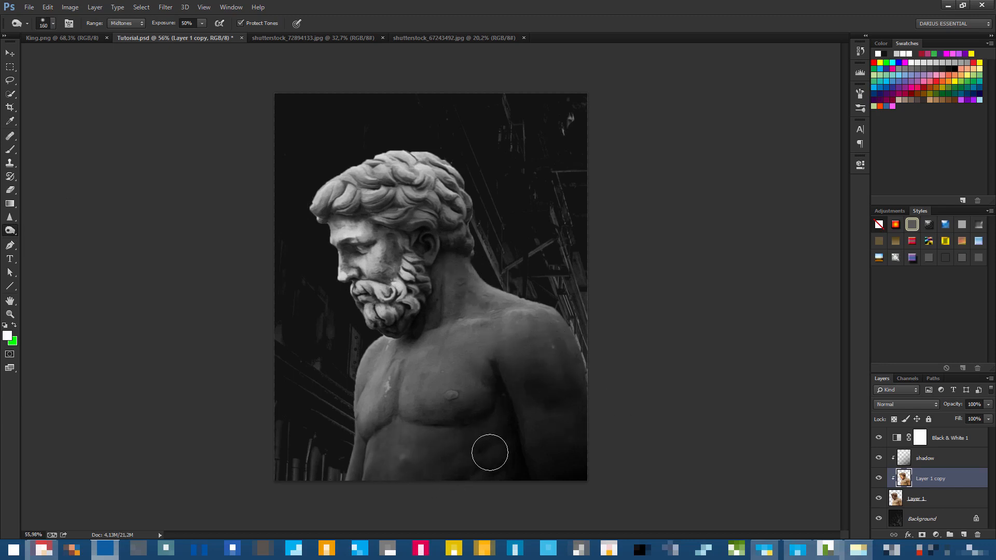
pyautogui.moveTo(470, 264)
pyautogui.mouseDown()
pyautogui.moveTo(458, 235)
pyautogui.moveTo(437, 230)
pyautogui.moveTo(437, 157)
pyautogui.moveTo(436, 186)
pyautogui.moveTo(384, 172)
pyautogui.moveTo(421, 161)
pyautogui.moveTo(414, 153)
pyautogui.moveTo(350, 158)
pyautogui.moveTo(343, 167)
pyautogui.moveTo(407, 192)
pyautogui.moveTo(357, 211)
pyautogui.mouseUp()
pyautogui.moveTo(498, 290)
pyautogui.mouseDown()
pyautogui.moveTo(530, 326)
pyautogui.moveTo(608, 341)
pyautogui.mouseUp()
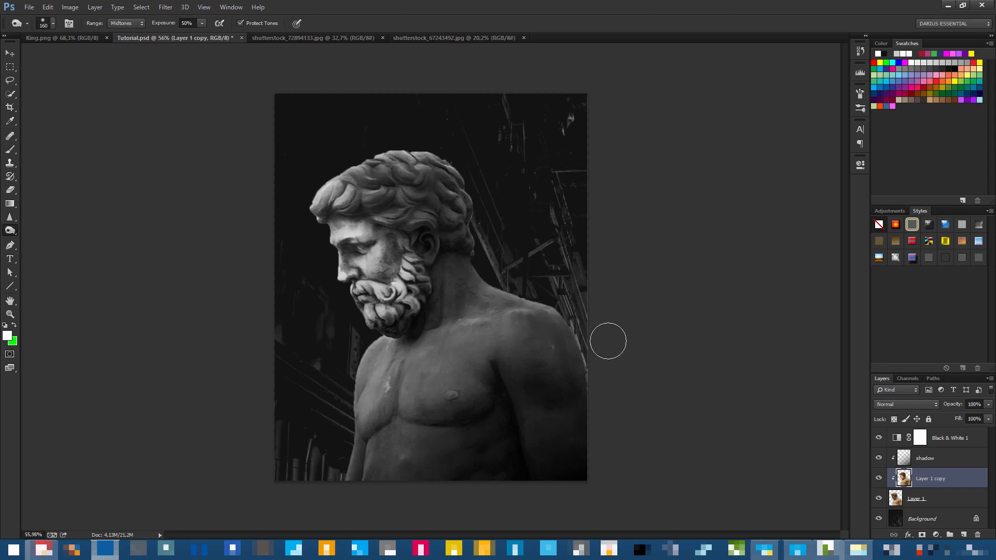
# Burn the statue's neck, rear shoulder and chest on Layer 1 copy to deepen the body's shadows.
pyautogui.moveTo(469, 345)
pyautogui.mouseDown()
pyautogui.moveTo(502, 304)
pyautogui.moveTo(542, 350)
pyautogui.moveTo(578, 316)
pyautogui.mouseUp()
pyautogui.moveTo(496, 290)
pyautogui.mouseDown()
pyautogui.moveTo(518, 298)
pyautogui.moveTo(498, 290)
pyautogui.mouseUp()
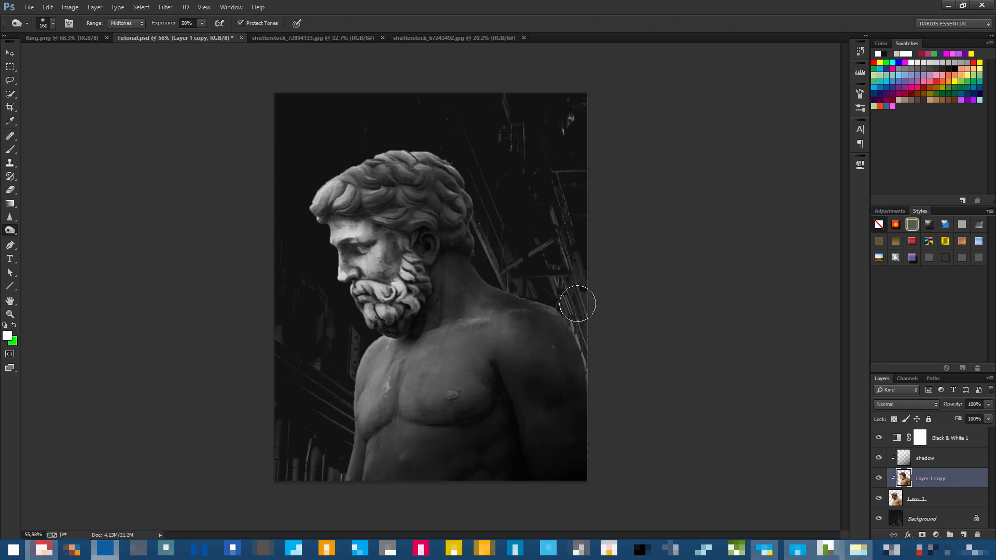
pyautogui.moveTo(523, 349)
pyautogui.mouseDown()
pyautogui.moveTo(541, 382)
pyautogui.moveTo(483, 396)
pyautogui.mouseUp()
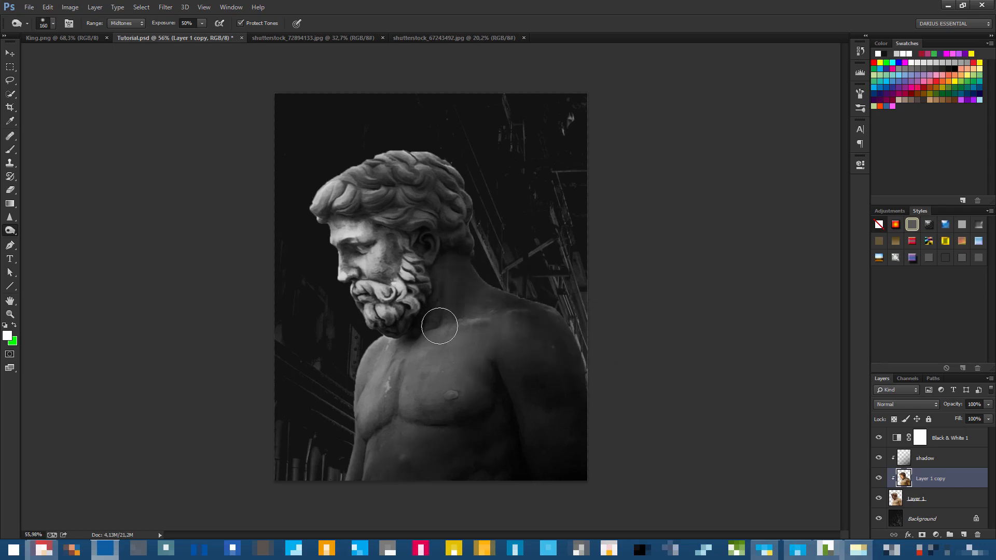
pyautogui.moveTo(440, 326)
pyautogui.mouseDown()
pyautogui.moveTo(422, 360)
pyautogui.moveTo(423, 400)
pyautogui.mouseUp()
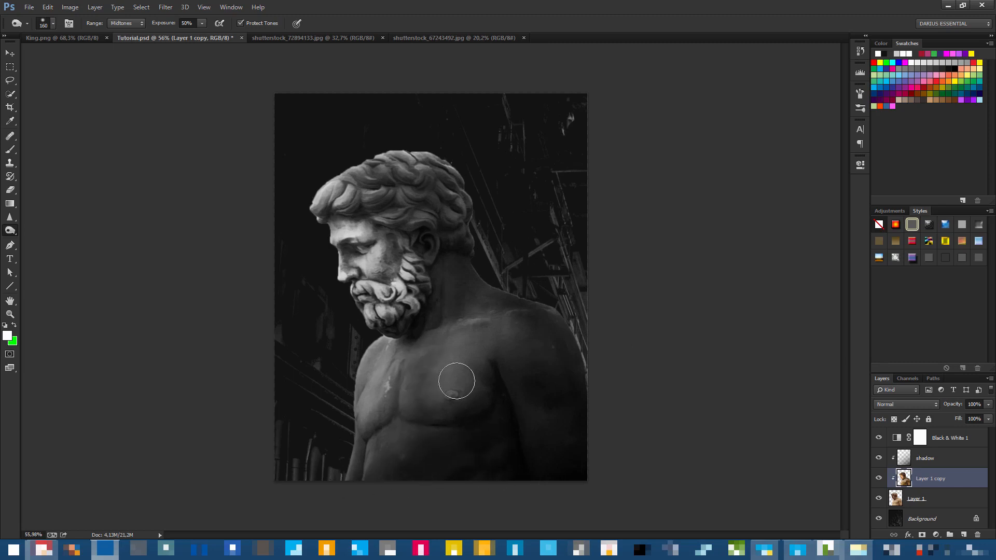
# Burn the beard and hair on Layer 1 copy, and lower the layer's opacity to 87%.
pyautogui.moveTo(418, 269)
pyautogui.mouseDown()
pyautogui.moveTo(365, 320)
pyautogui.moveTo(399, 297)
pyautogui.moveTo(414, 273)
pyautogui.moveTo(362, 319)
pyautogui.moveTo(412, 262)
pyautogui.moveTo(369, 310)
pyautogui.moveTo(412, 279)
pyautogui.moveTo(389, 305)
pyautogui.mouseUp()
pyautogui.moveTo(373, 197)
pyautogui.mouseDown()
pyautogui.moveTo(367, 164)
pyautogui.moveTo(496, 182)
pyautogui.mouseUp()
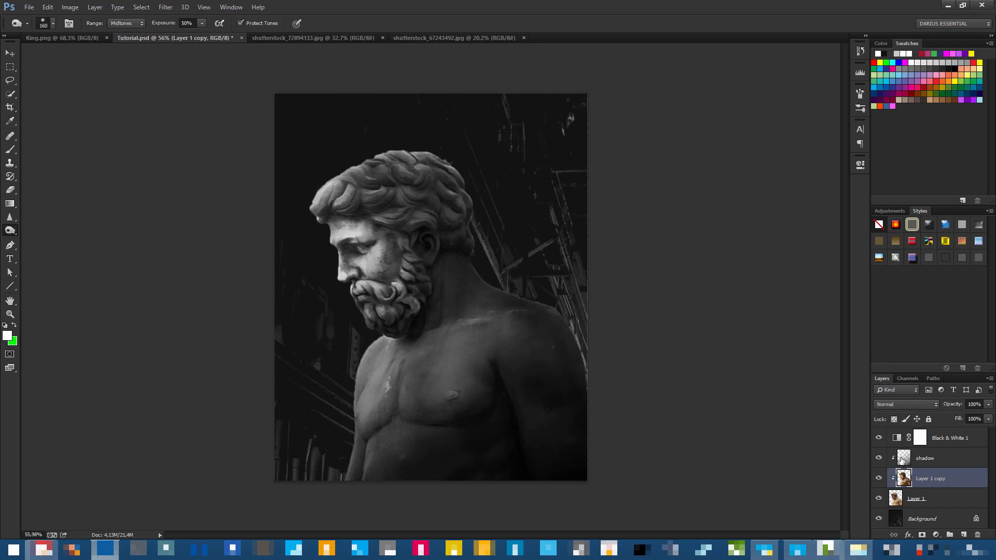
pyautogui.click(880, 479)
pyautogui.moveTo(949, 407); pyautogui.dragTo(944, 407)
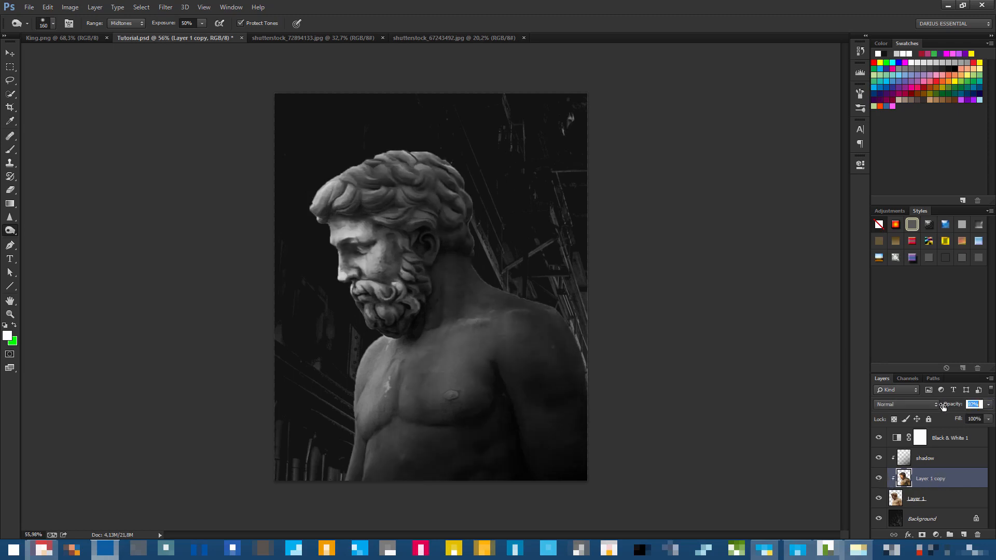
# Try Merge Visible with Layer 1 copy and Layer 1 selected, and undo it.
pyautogui.keyDown('shift'); pyautogui.click(944, 501); pyautogui.keyUp('shift')
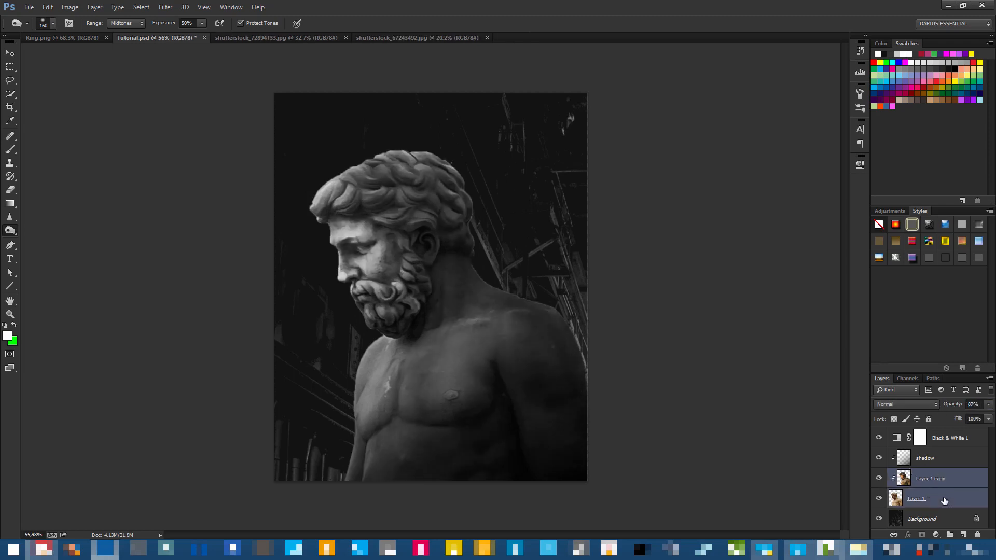
pyautogui.rightClick(945, 501)
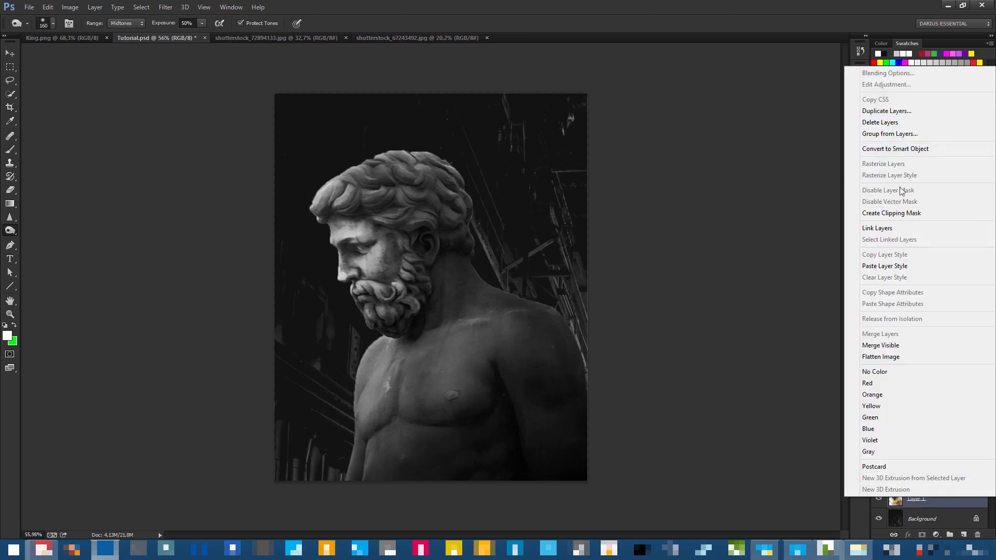
pyautogui.click(892, 346)
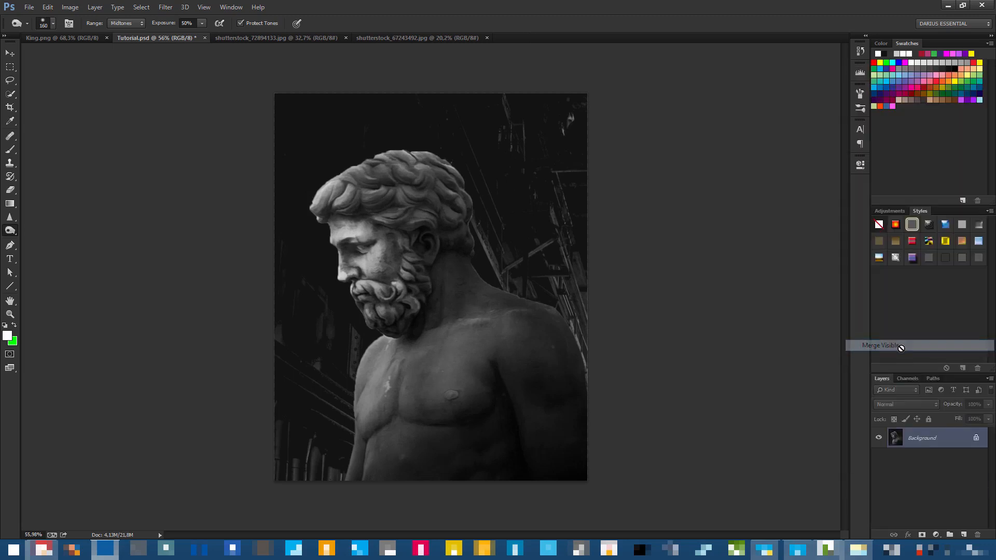
pyautogui.hotkey('ctrl', 'z')
pyautogui.rightClick(953, 498)
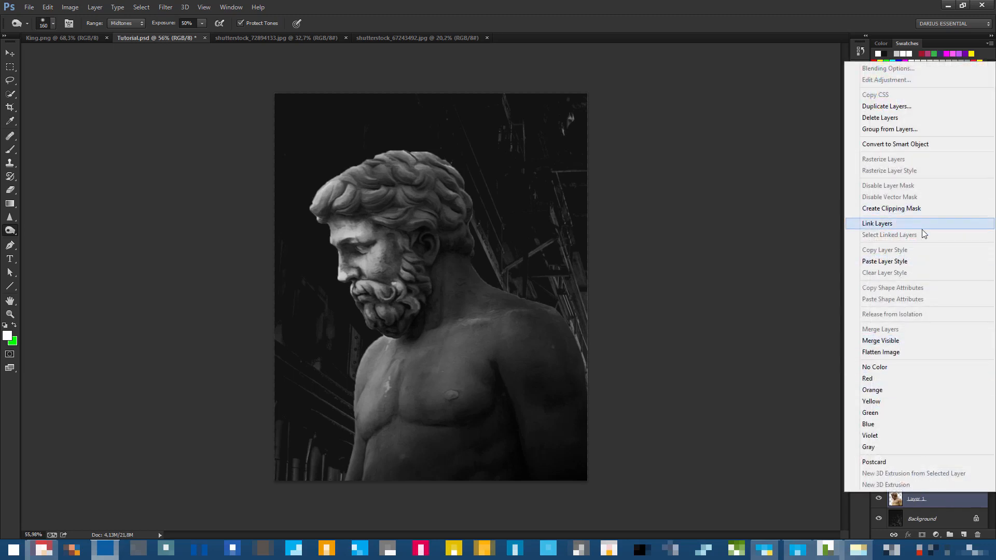
pyautogui.click(940, 496)
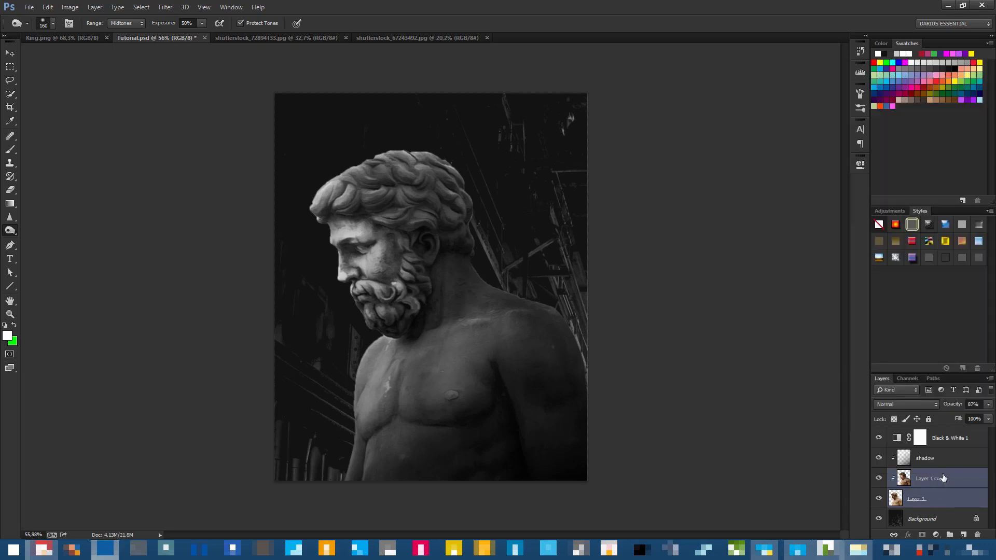
pyautogui.click(950, 491)
# Release Layer 1 copy from its clipping mask and merge it with Layer 1.
pyautogui.click(941, 479)
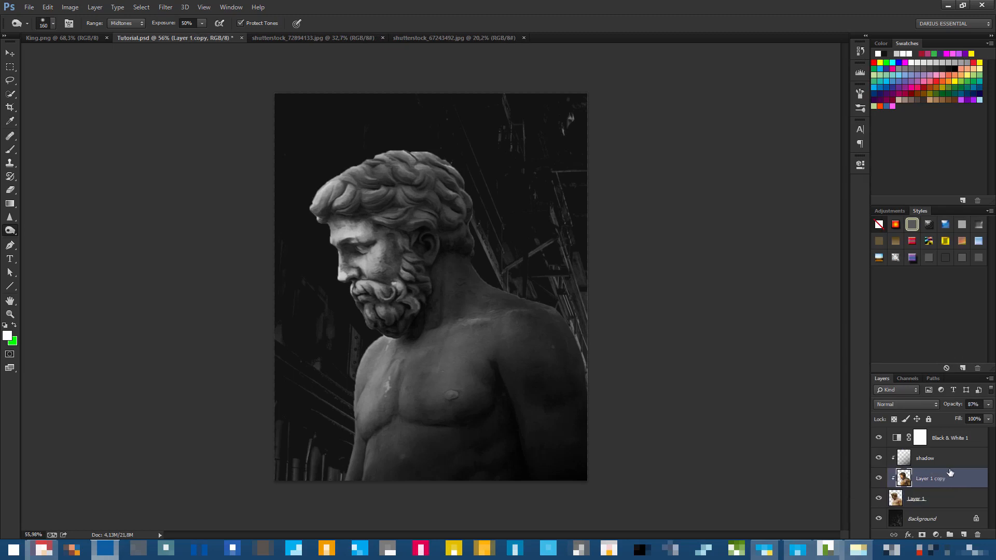
pyautogui.click(938, 499)
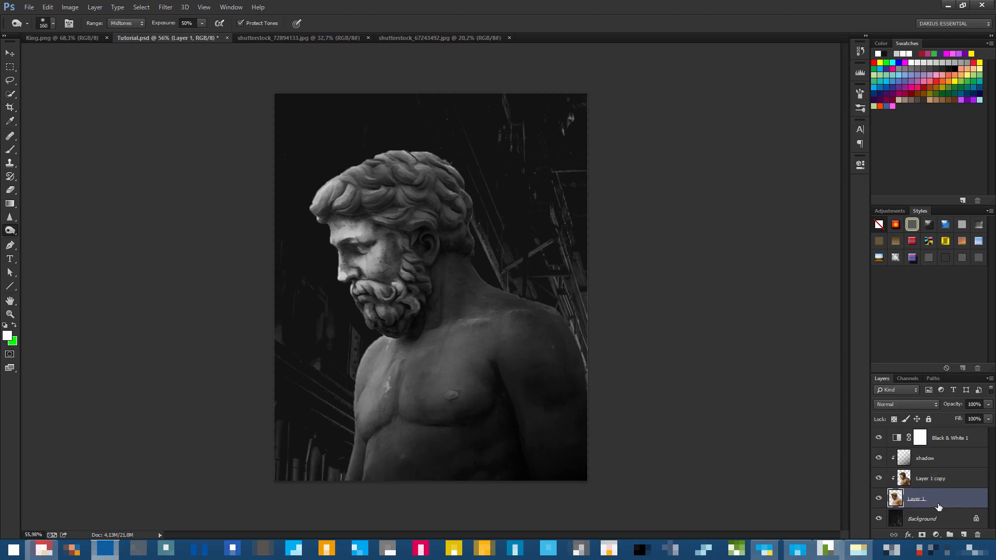
pyautogui.rightClick(937, 480)
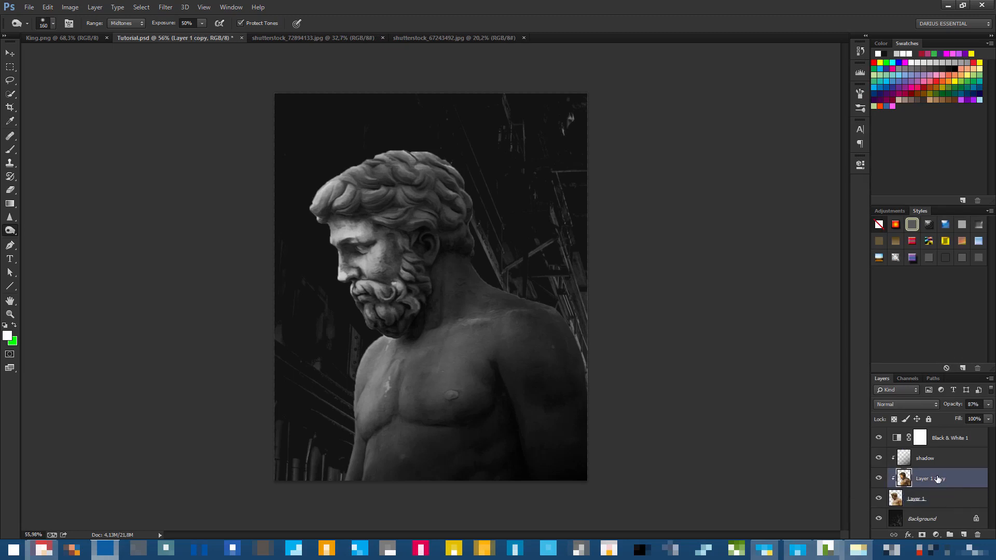
pyautogui.click(905, 192)
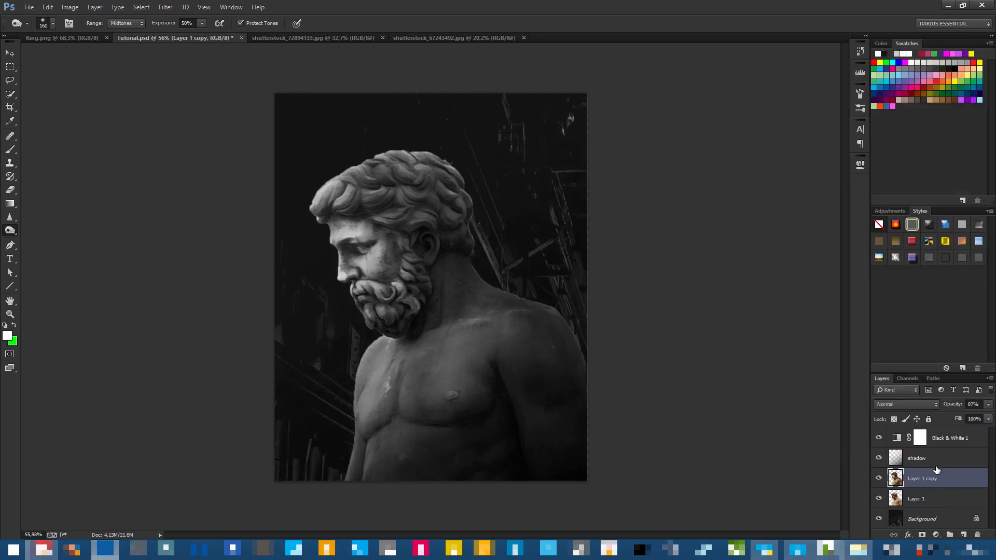
pyautogui.keyDown('shift'); pyautogui.click(941, 499); pyautogui.keyUp('shift')
pyautogui.hotkey('ctrl', 'e')
# Clip the shadow layer to Layer 1 copy and save the document.
pyautogui.rightClick(944, 461)
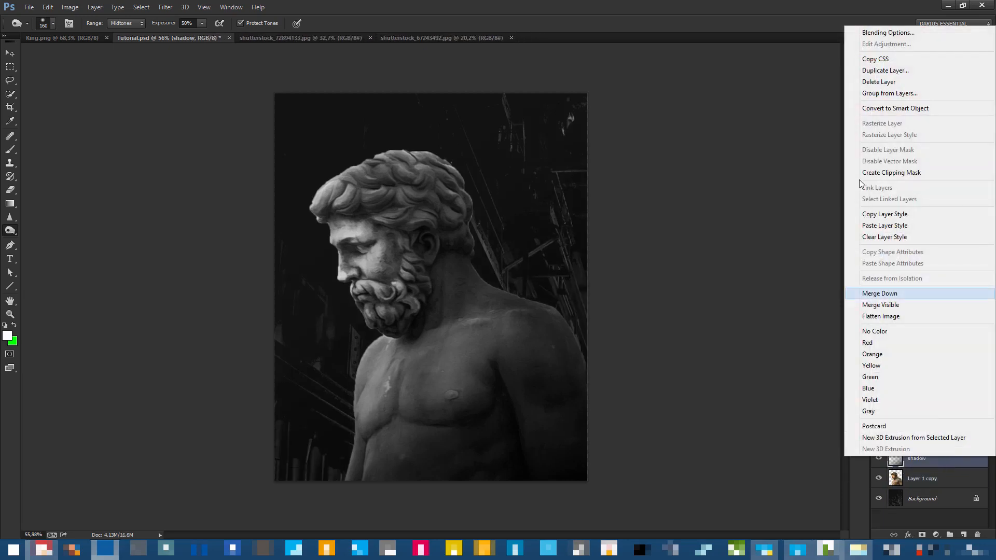
pyautogui.click(894, 128)
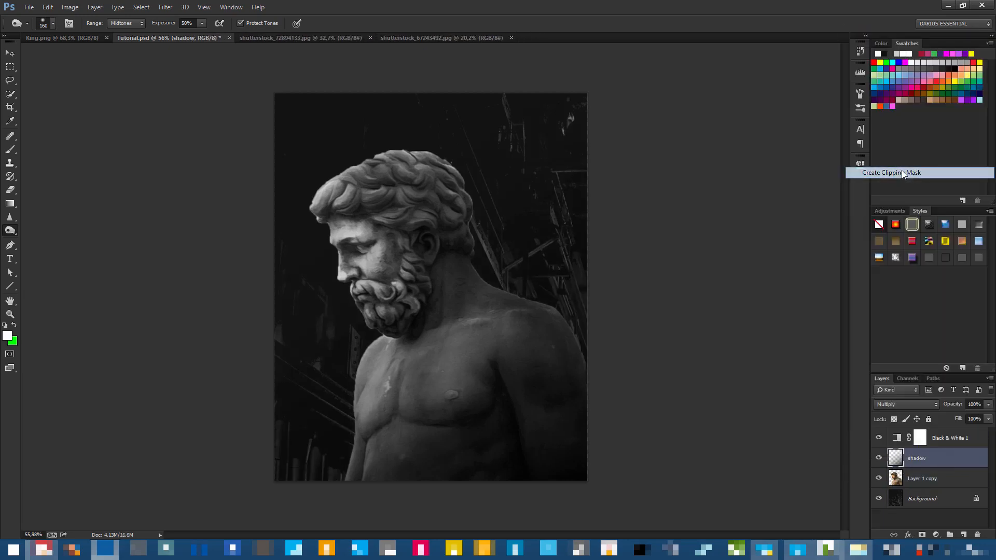
pyautogui.click(954, 445)
pyautogui.click(946, 458)
pyautogui.hotkey('ctrl', 's')
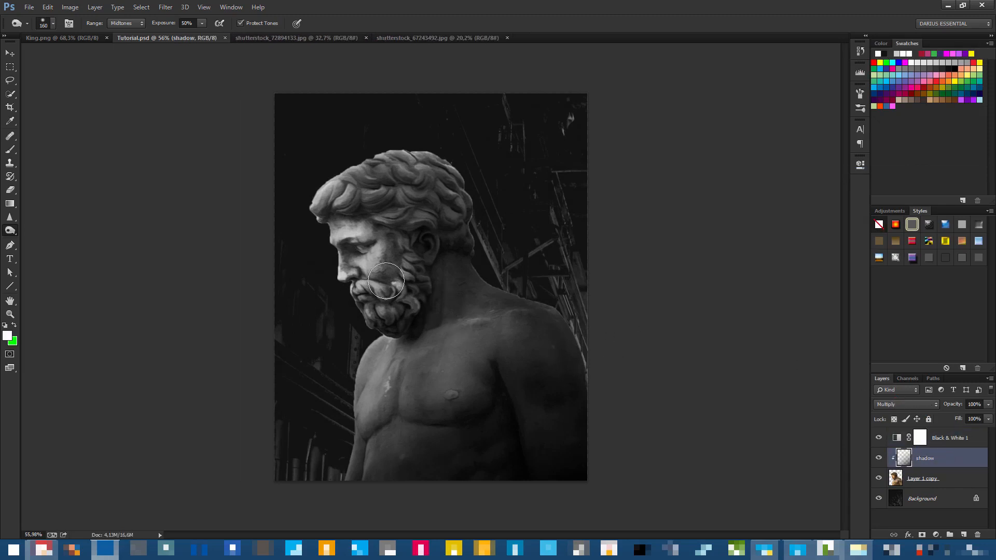
# Duplicate the statue layer Layer 1 copy beneath the shadow layer.
pyautogui.scroll(2, 390, 271)
pyautogui.scroll(2, 390, 271)
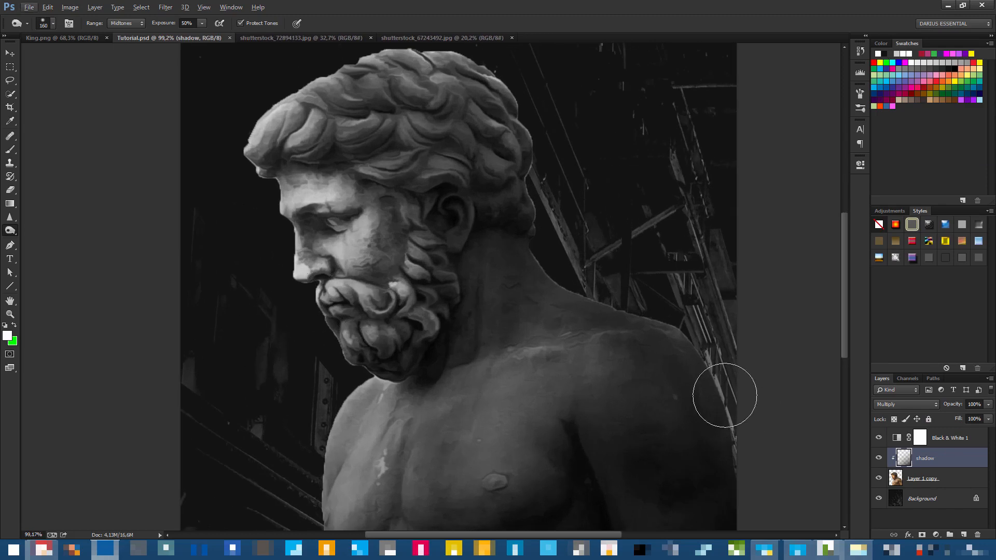
pyautogui.scroll(1, 344, 294)
pyautogui.click(929, 478)
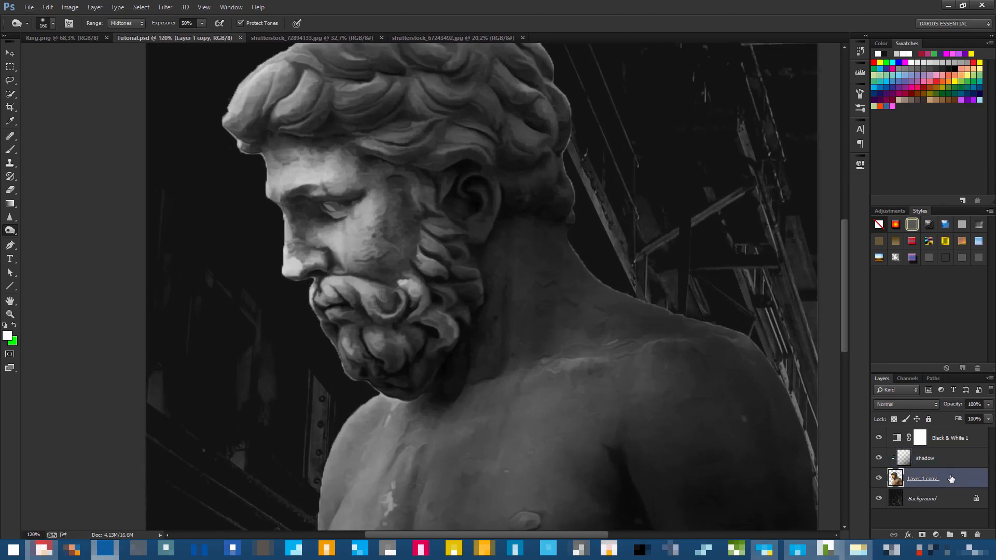
pyautogui.hotkey('ctrl', 'j')
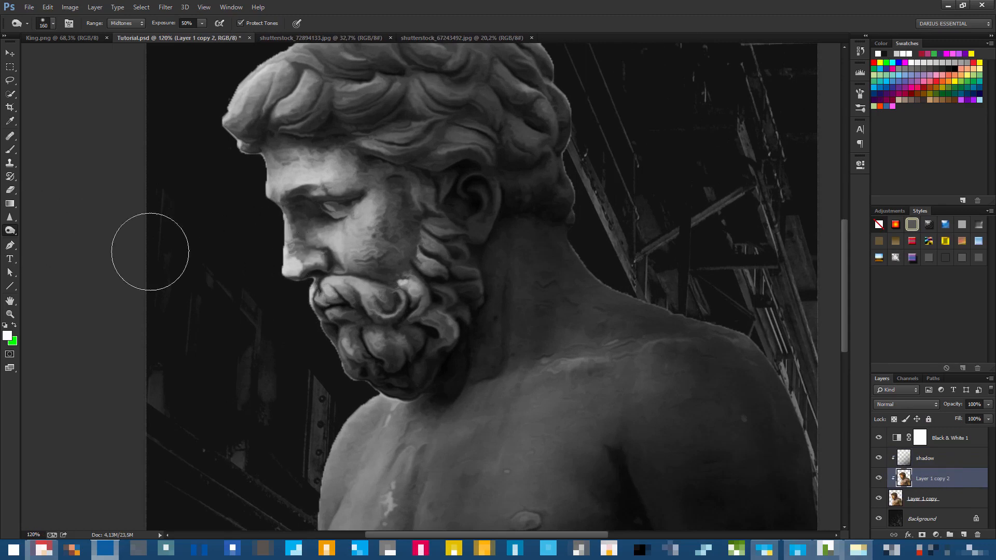
# Dodge highlights onto the statue's eye and upper beard on Layer 1 copy 2, using a 12 px brush.
pyautogui.click(14, 232)
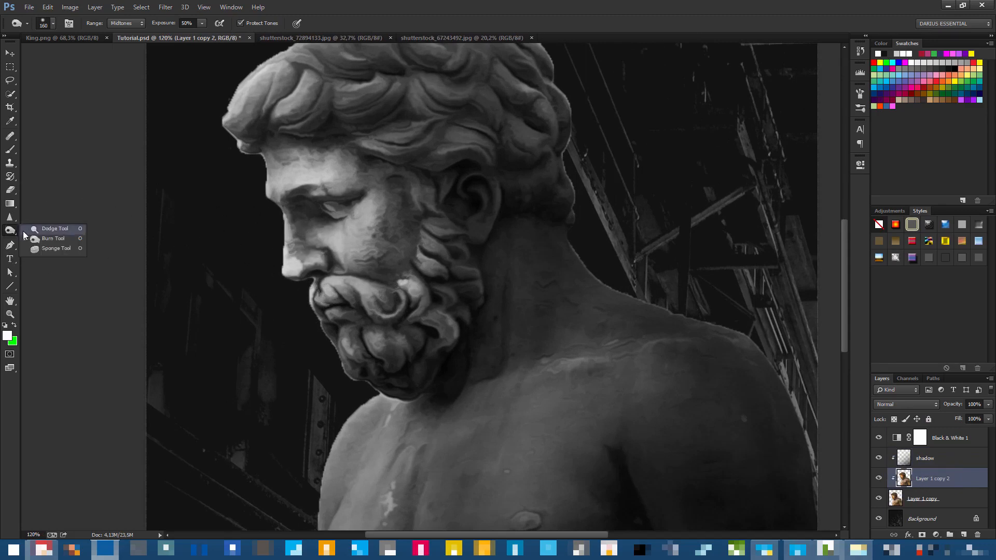
pyautogui.click(46, 239)
pyautogui.rightClick(546, 152)
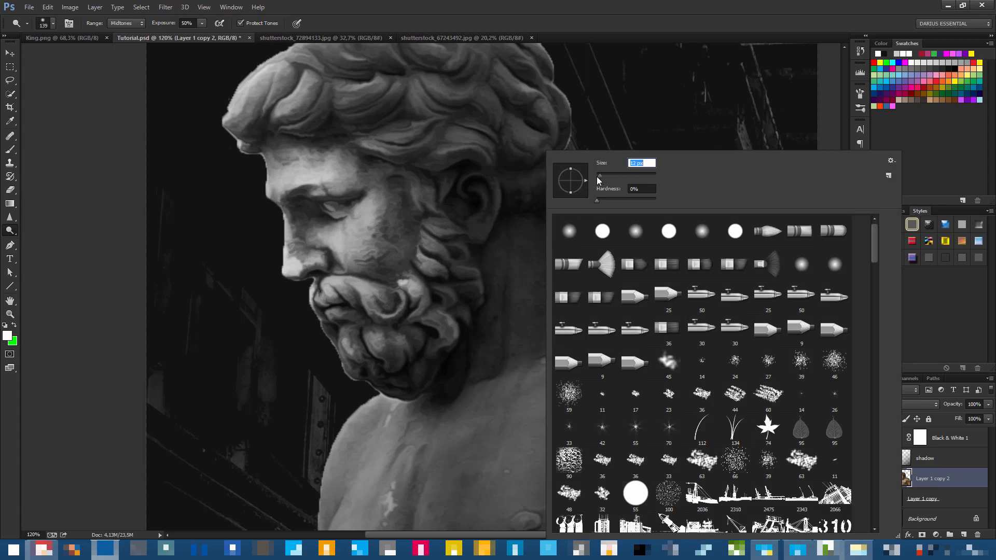
pyautogui.click(929, 487)
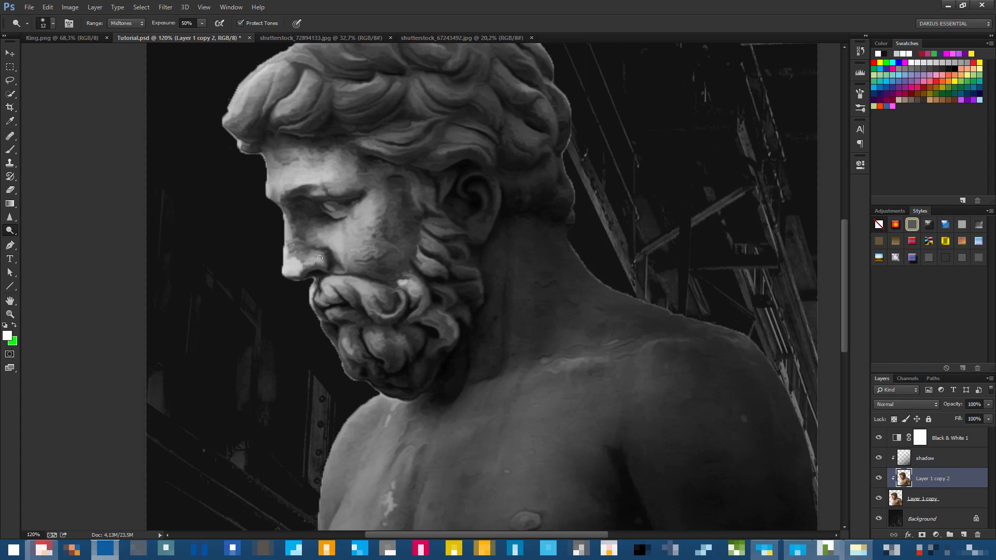
pyautogui.moveTo(324, 207)
pyautogui.mouseDown()
pyautogui.moveTo(342, 209)
pyautogui.moveTo(323, 204)
pyautogui.moveTo(327, 194)
pyautogui.mouseUp()
pyautogui.moveTo(428, 224)
pyautogui.mouseDown()
pyautogui.moveTo(441, 230)
pyautogui.moveTo(424, 245)
pyautogui.mouseUp()
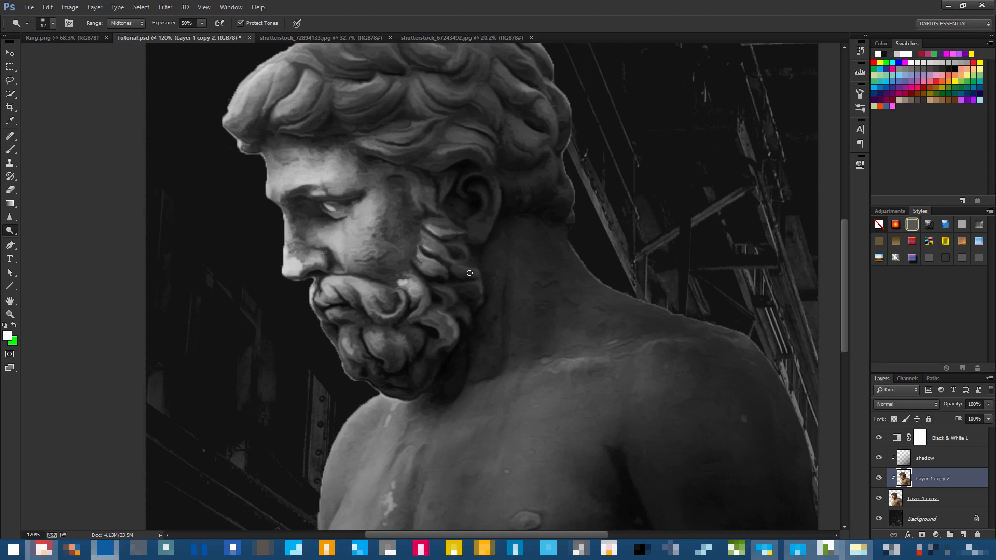
pyautogui.moveTo(469, 273); pyautogui.dragTo(419, 280)
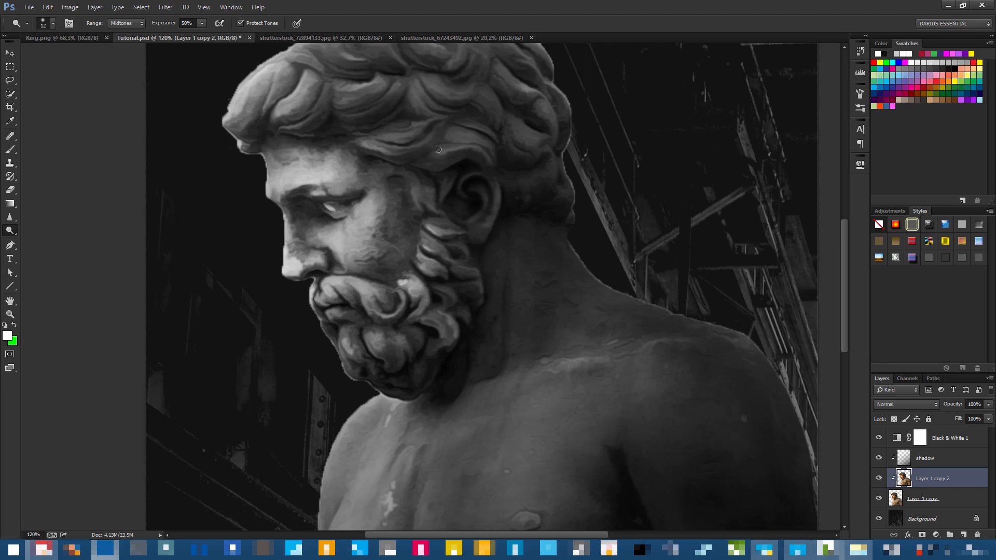
# Dodge the hair curls, lower beard and lips on Layer 1 copy 2, and brighten the eye to white.
pyautogui.moveTo(439, 150)
pyautogui.mouseDown()
pyautogui.moveTo(408, 165)
pyautogui.moveTo(493, 150)
pyautogui.moveTo(435, 168)
pyautogui.moveTo(471, 151)
pyautogui.moveTo(392, 150)
pyautogui.moveTo(433, 142)
pyautogui.mouseUp()
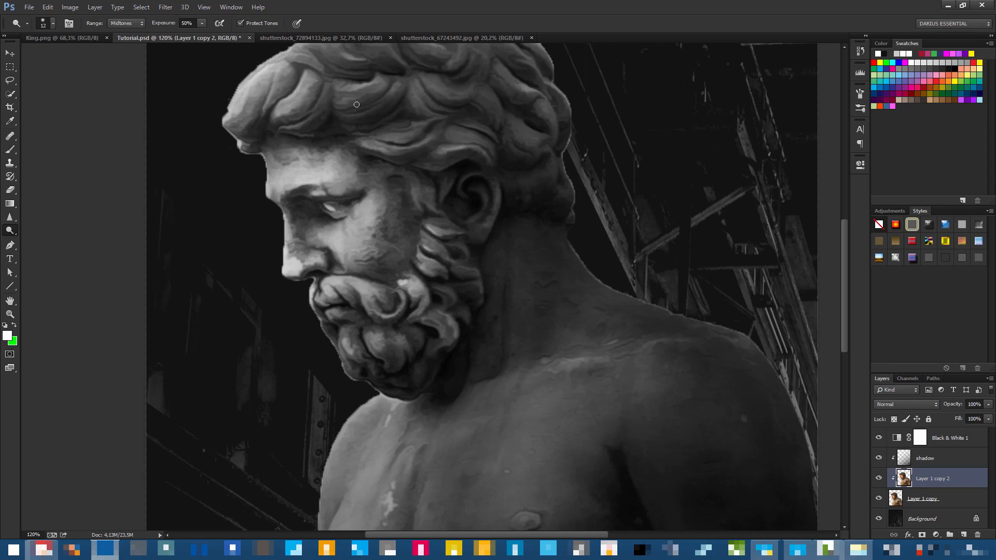
pyautogui.moveTo(265, 113)
pyautogui.mouseDown()
pyautogui.moveTo(241, 144)
pyautogui.moveTo(235, 131)
pyautogui.moveTo(269, 152)
pyautogui.mouseUp()
pyautogui.moveTo(343, 355)
pyautogui.mouseDown()
pyautogui.moveTo(343, 340)
pyautogui.moveTo(375, 353)
pyautogui.mouseUp()
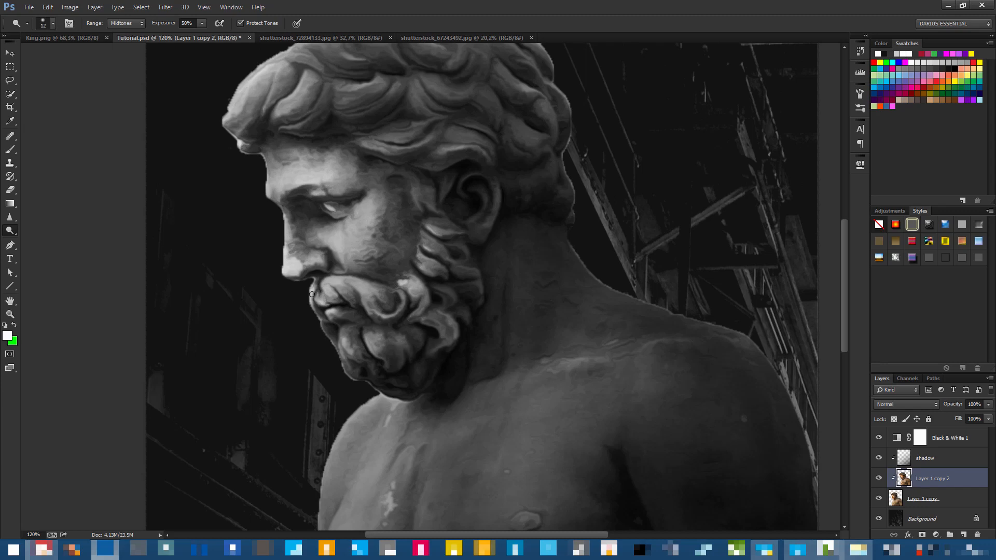
pyautogui.moveTo(312, 294); pyautogui.dragTo(334, 300)
pyautogui.moveTo(327, 203); pyautogui.dragTo(344, 208)
pyautogui.hotkey('ctrl', '0')
pyautogui.scroll(-2, 395, 283)
pyautogui.scroll(5, 410, 217)
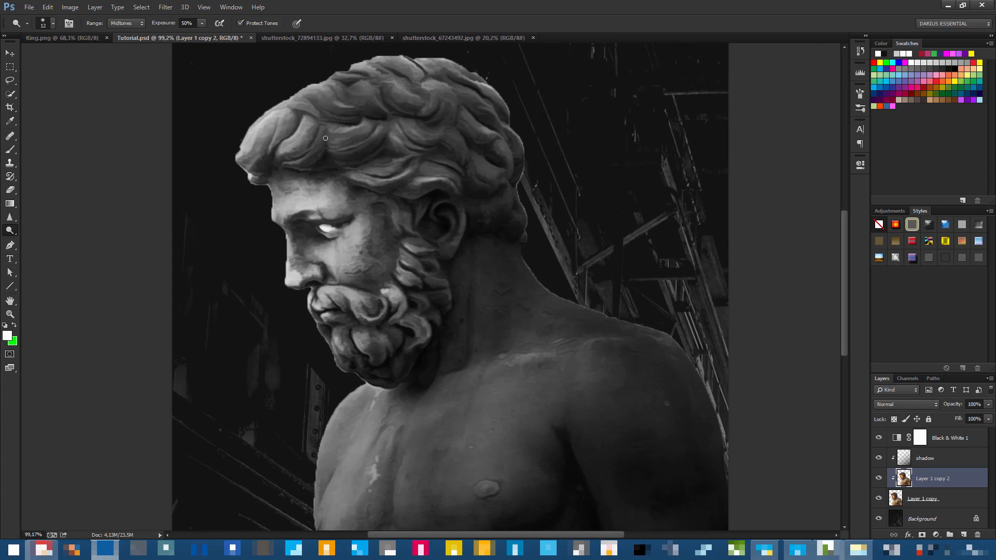
pyautogui.moveTo(303, 106)
pyautogui.mouseDown()
pyautogui.moveTo(300, 153)
pyautogui.moveTo(301, 126)
pyautogui.moveTo(274, 161)
pyautogui.moveTo(269, 126)
pyautogui.moveTo(276, 130)
pyautogui.moveTo(257, 156)
pyautogui.mouseUp()
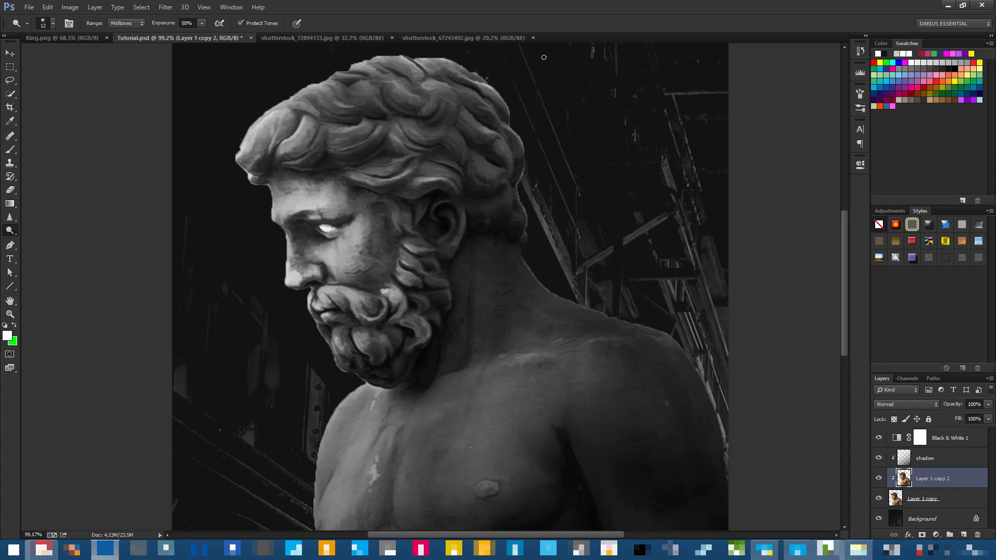
pyautogui.hotkey('ctrl', '0')
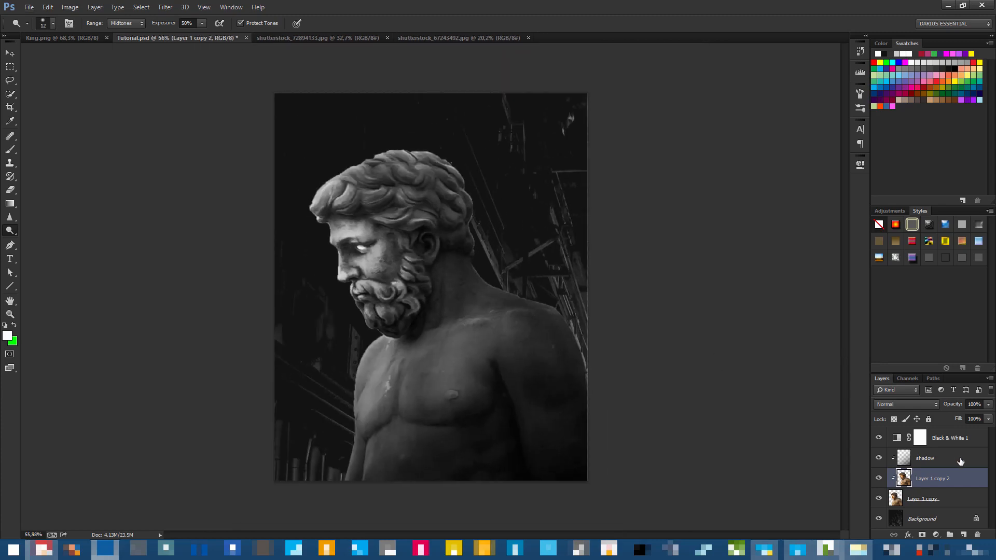
# Dodge highlights along the statue's collarbone and chest on Layer 1 copy 2.
pyautogui.click(960, 462)
pyautogui.click(961, 474)
pyautogui.click(955, 459)
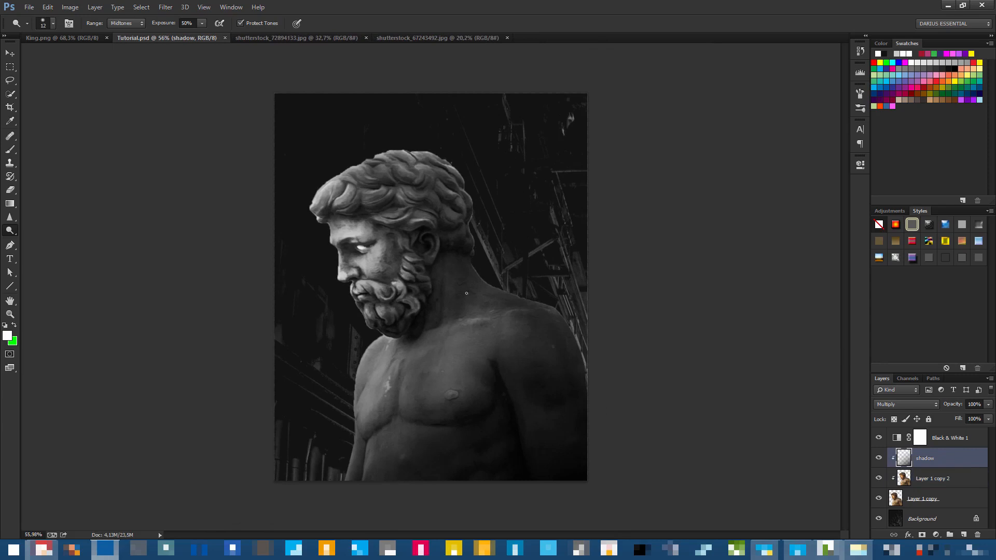
pyautogui.scroll(-4, 467, 294)
pyautogui.scroll(4, 441, 278)
pyautogui.click(954, 440)
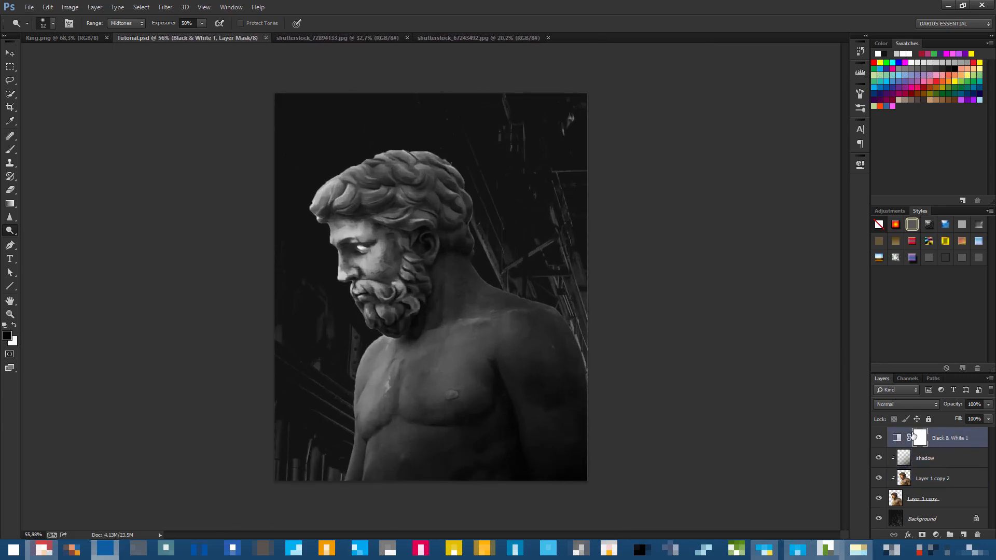
pyautogui.scroll(3, 494, 331)
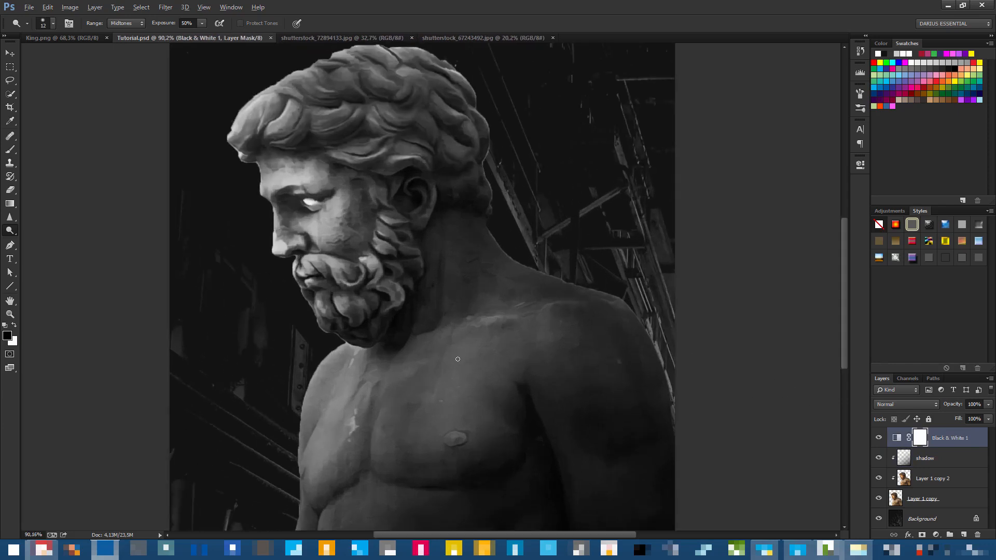
pyautogui.moveTo(515, 315); pyautogui.dragTo(446, 326)
pyautogui.click(934, 480)
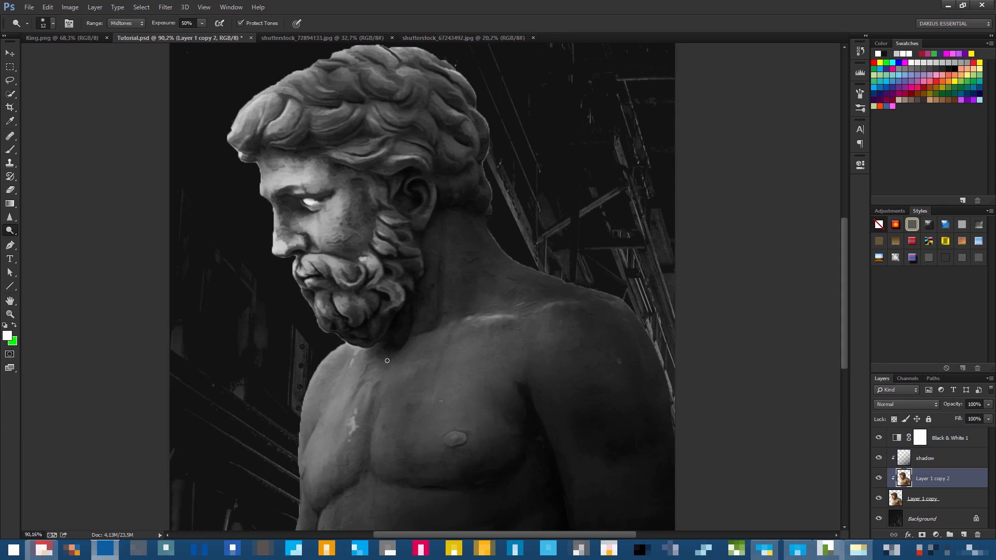
pyautogui.moveTo(313, 434)
pyautogui.mouseDown()
pyautogui.moveTo(305, 452)
pyautogui.moveTo(314, 450)
pyautogui.moveTo(304, 448)
pyautogui.mouseUp()
# Release Layer 1 copy 2 from its clipping mask and merge it with Layer 1 copy.
pyautogui.scroll(-3, 557, 361)
pyautogui.scroll(2, 352, 266)
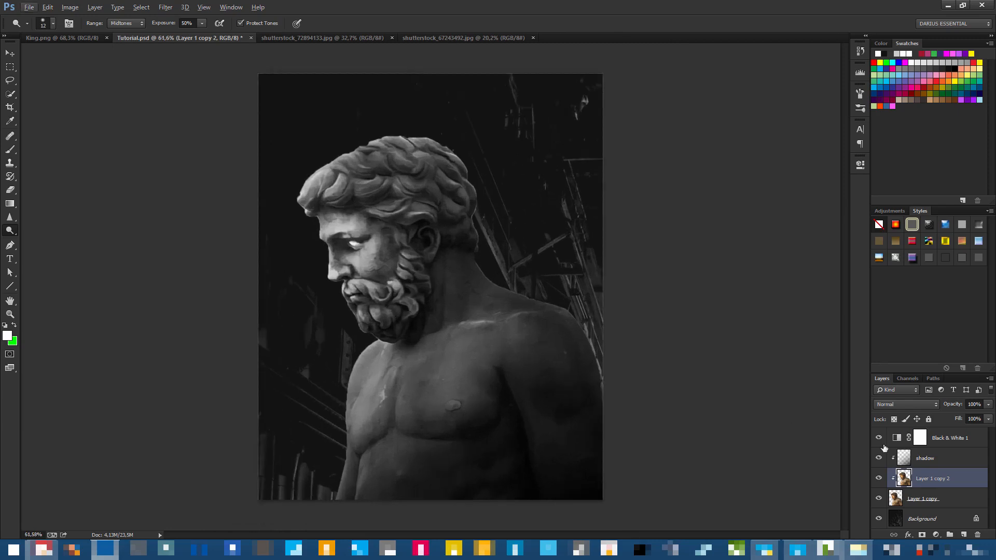
pyautogui.click(879, 478)
pyautogui.click(879, 478)
pyautogui.click(879, 478)
pyautogui.click(879, 479)
pyautogui.rightClick(942, 484)
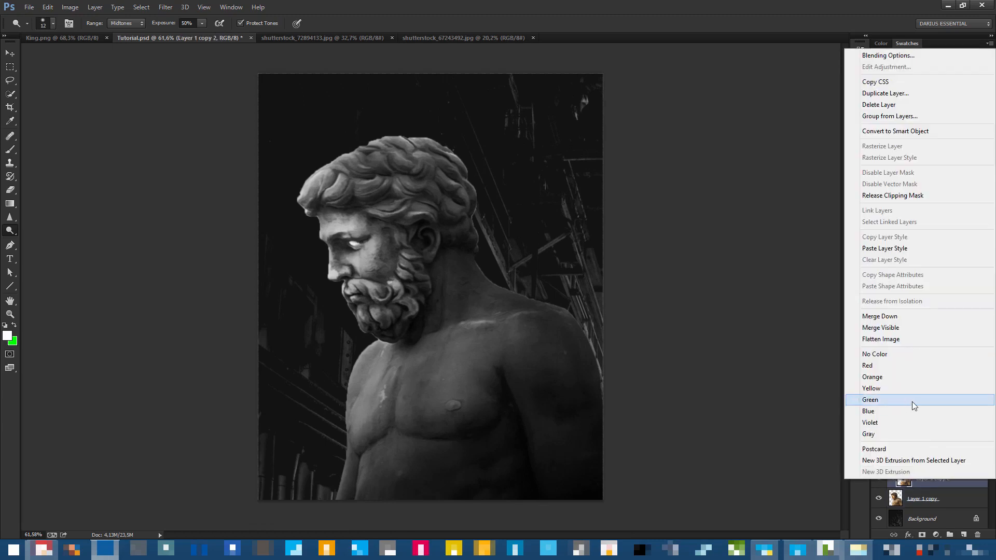
pyautogui.click(909, 196)
pyautogui.keyDown('ctrl'); pyautogui.click(954, 499); pyautogui.keyUp('ctrl')
pyautogui.hotkey('ctrl', 'e')
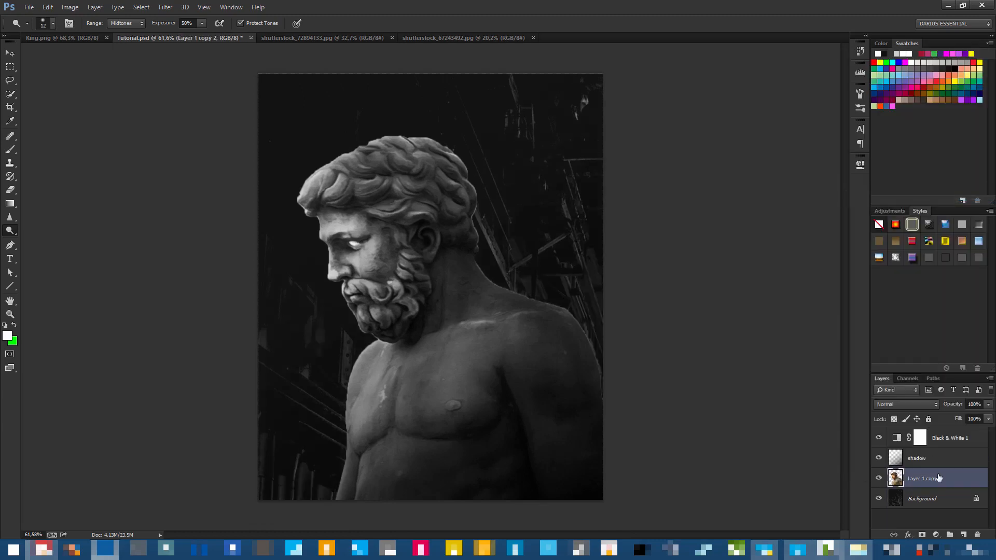
# Clip the shadow layer to the merged statue layer and select the statue layer again.
pyautogui.click(932, 461)
pyautogui.rightClick(934, 461)
pyautogui.click(911, 175)
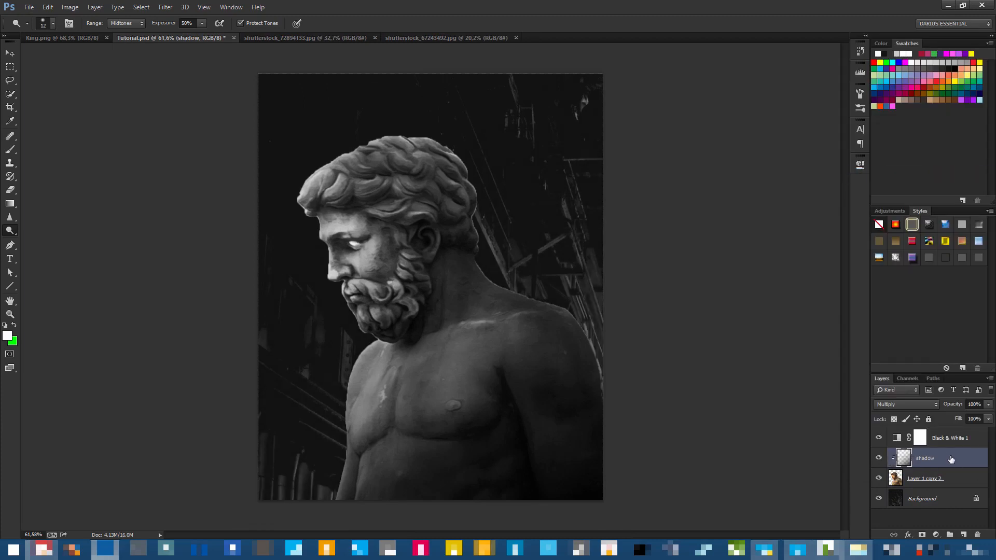
pyautogui.click(953, 483)
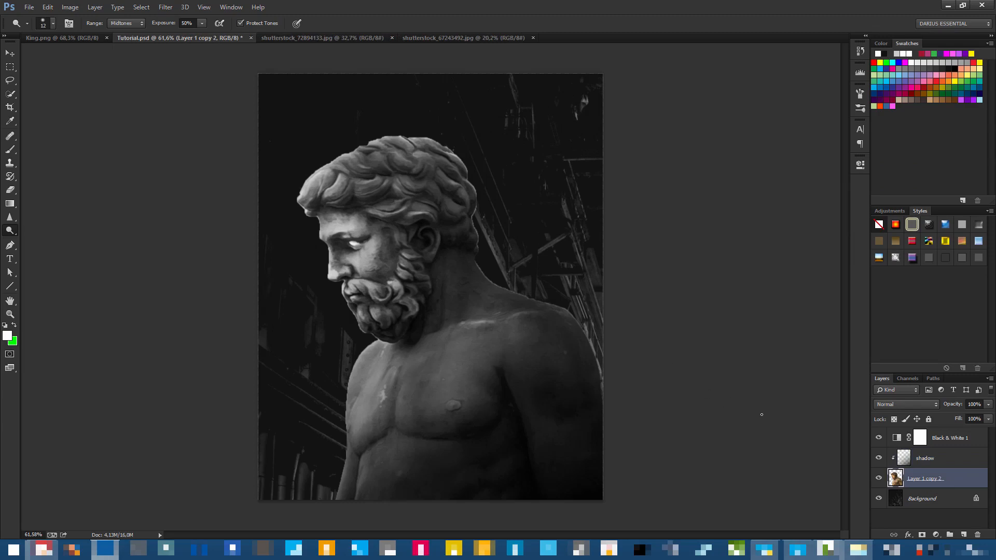
pyautogui.click(948, 493)
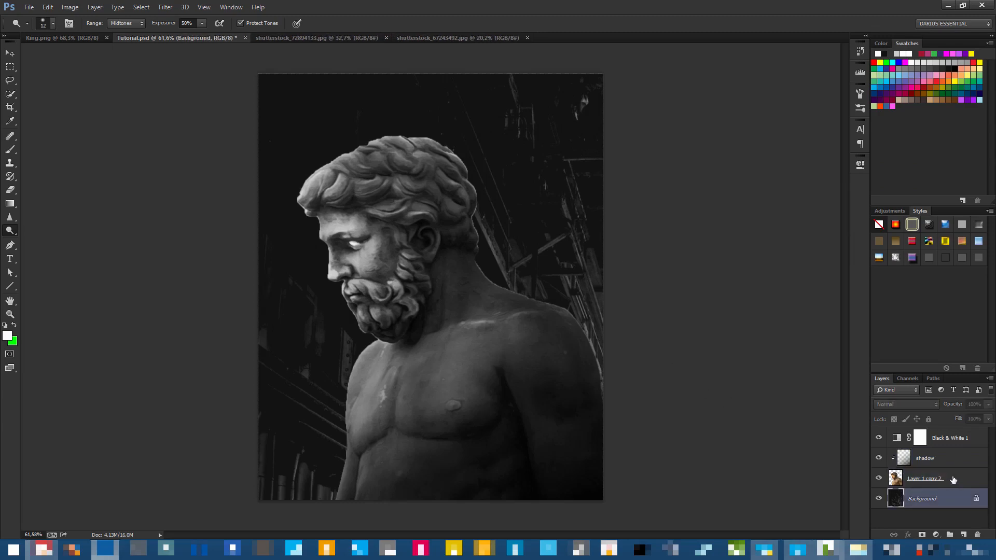
pyautogui.click(954, 480)
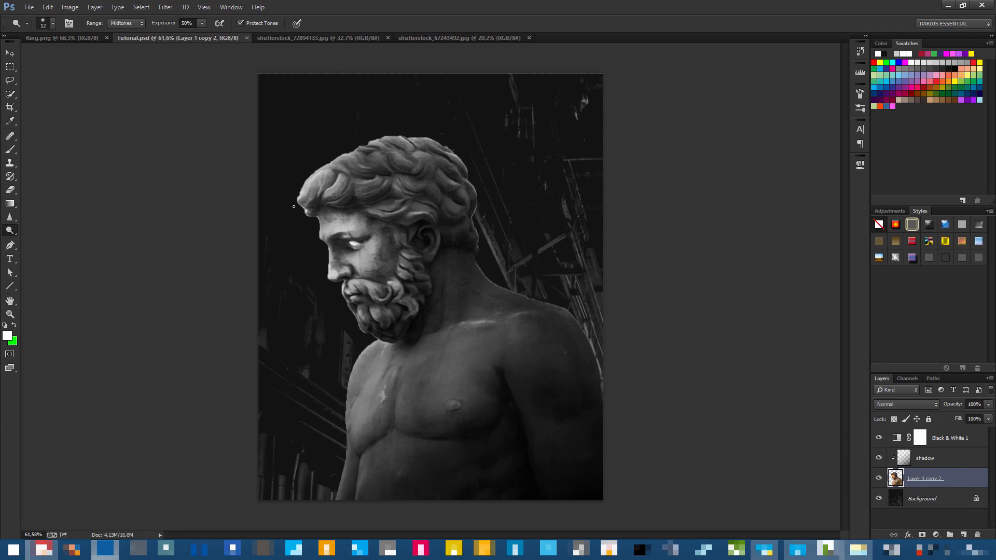
# Check the King.png reference, and close shutterstock_72894133.jpg and shutterstock_67243492.jpg.
pyautogui.click(78, 38)
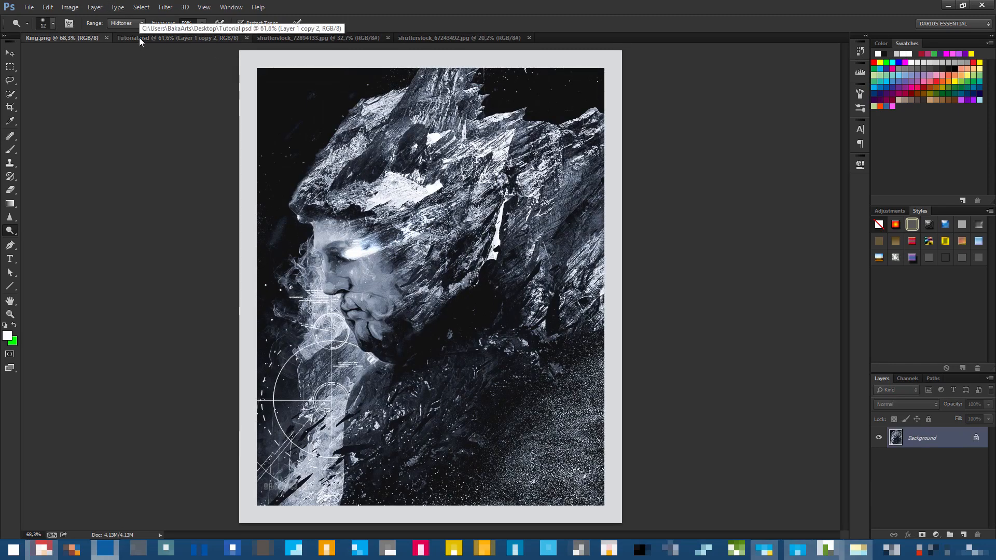
pyautogui.click(139, 37)
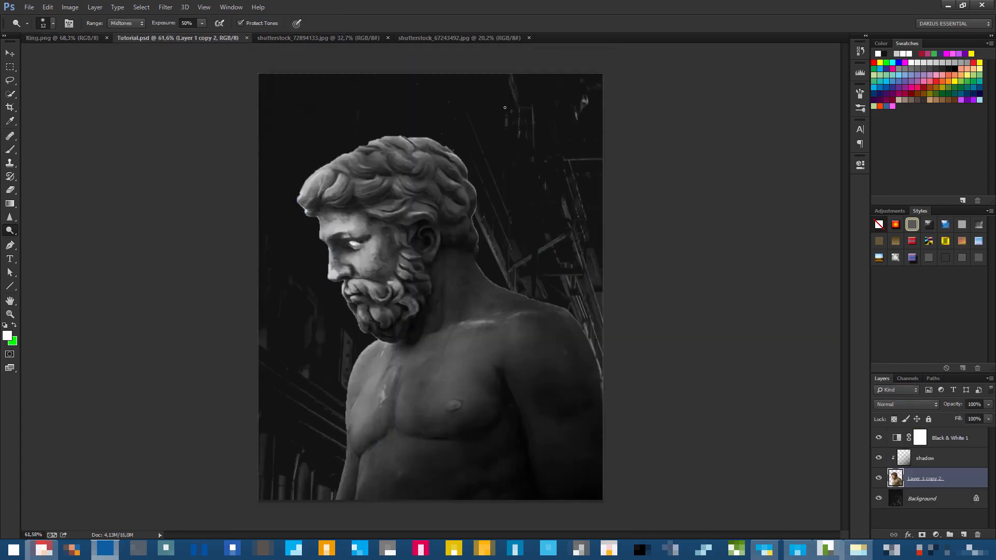
pyautogui.click(340, 40)
pyautogui.click(388, 38)
pyautogui.click(322, 38)
pyautogui.click(388, 38)
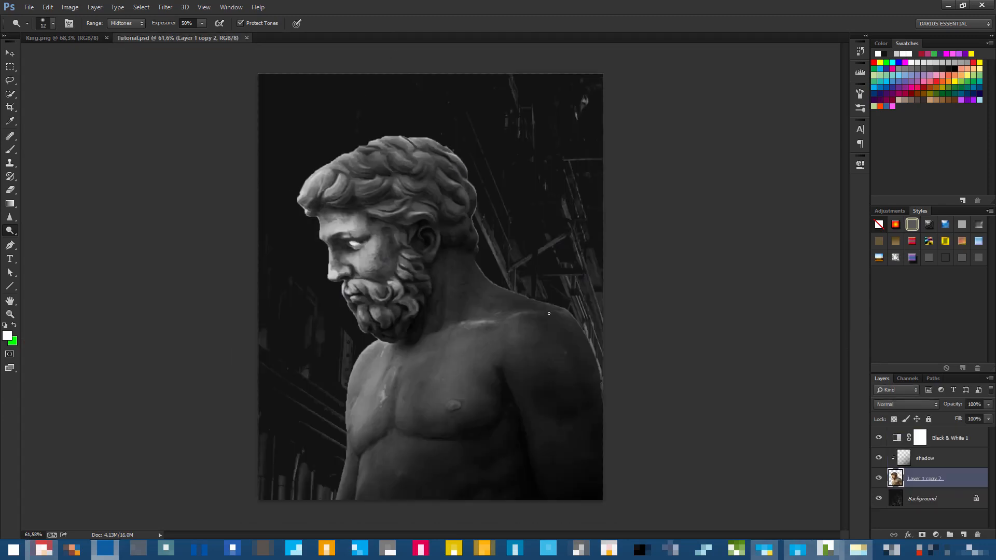
# Open the mountain stock photo shutterstock_94185367.jpg as a separate document.
pyautogui.click(951, 464)
pyautogui.click(956, 477)
pyautogui.click(65, 38)
pyautogui.click(156, 37)
pyautogui.hotkey('alt', 'Tab')
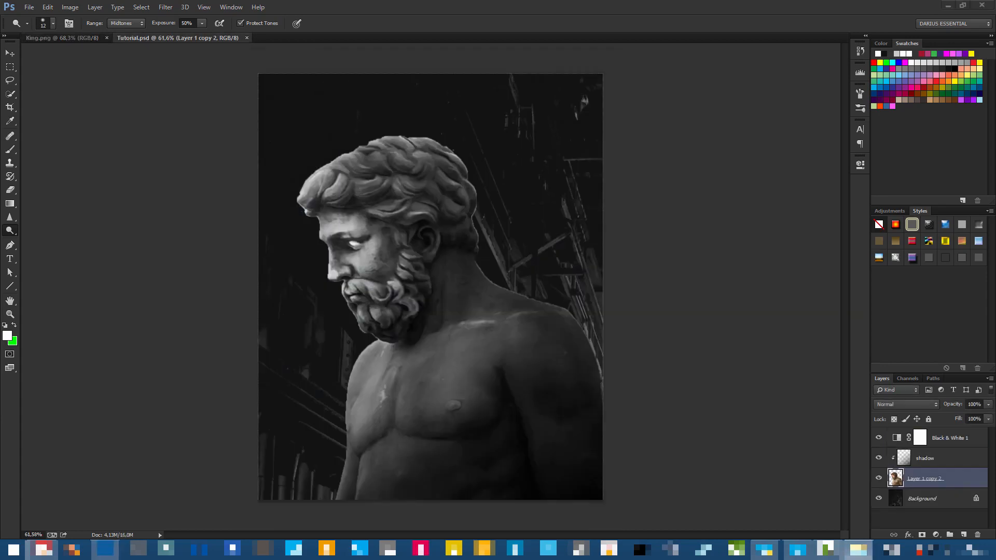
pyautogui.moveTo(219, 421); pyautogui.dragTo(923, 459)
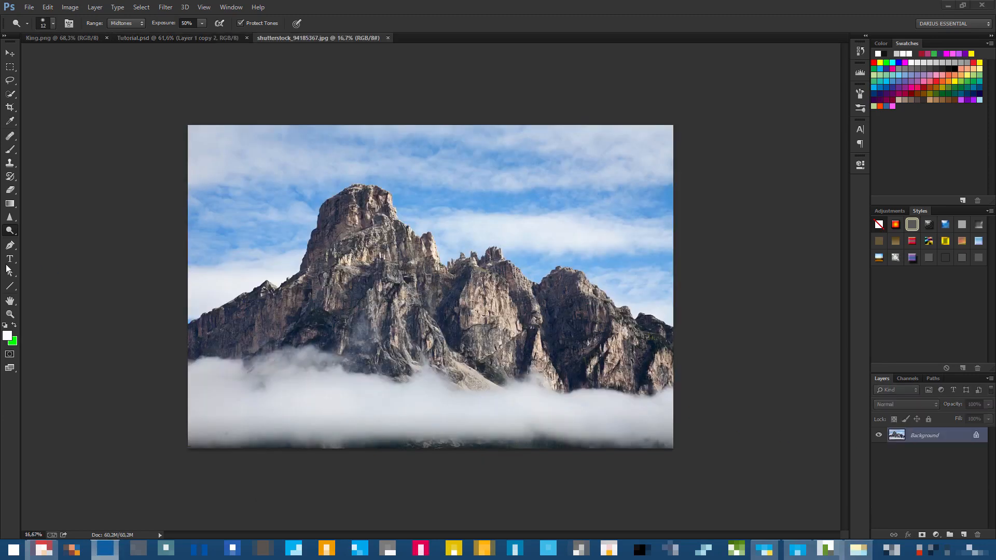
# Place shutterstock_132415193 over the mountain photo, enlarge it to cover the whole canvas, and rasterize its layer.
pyautogui.moveTo(5, 264); pyautogui.dragTo(546, 307)
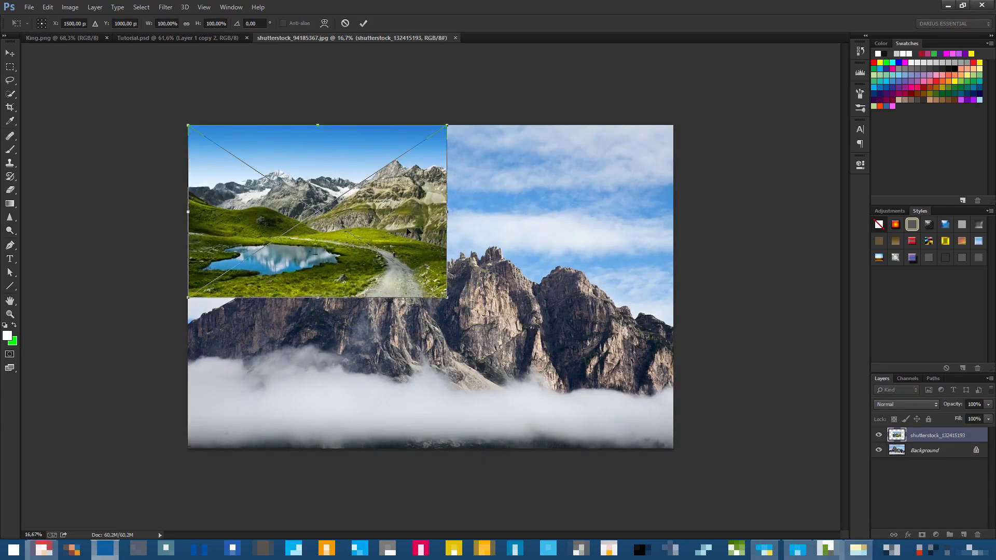
pyautogui.moveTo(447, 297); pyautogui.dragTo(681, 455)
pyautogui.press('Return')
pyautogui.scroll(6, 311, 248)
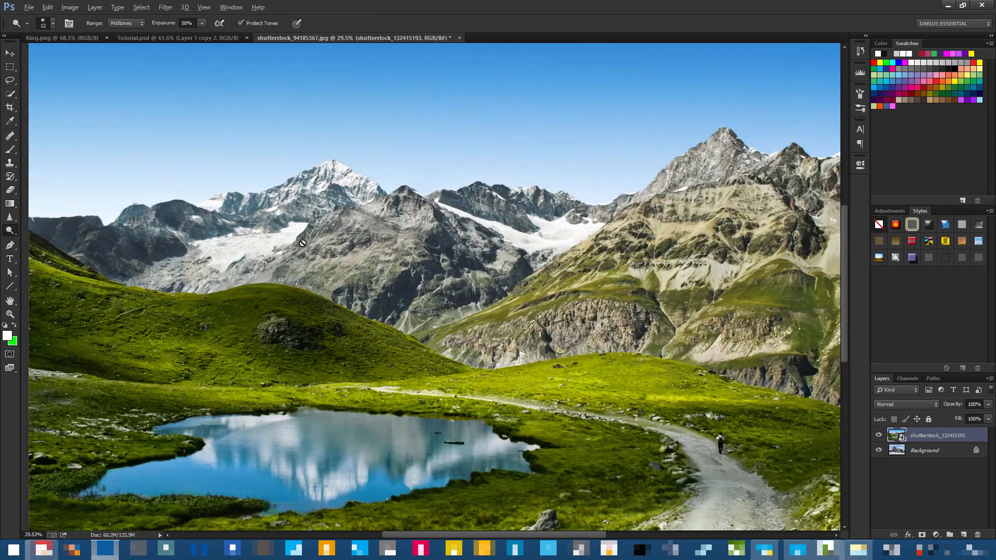
pyautogui.press('alt')
pyautogui.rightClick(957, 439)
pyautogui.click(911, 129)
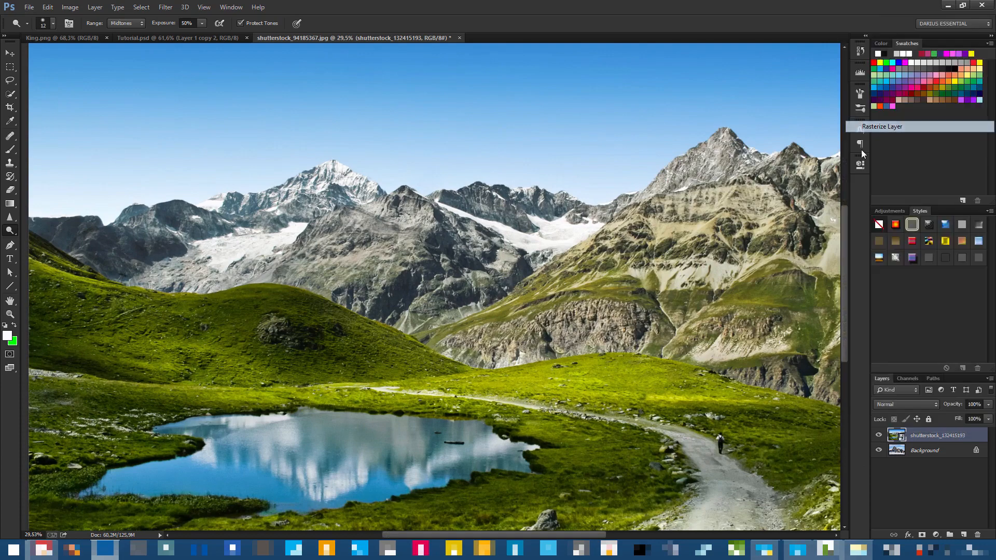
# Hide the shutterstock_132415193 layer and select the visible Background layer with the rocky mountain.
pyautogui.click(878, 435)
pyautogui.click(879, 451)
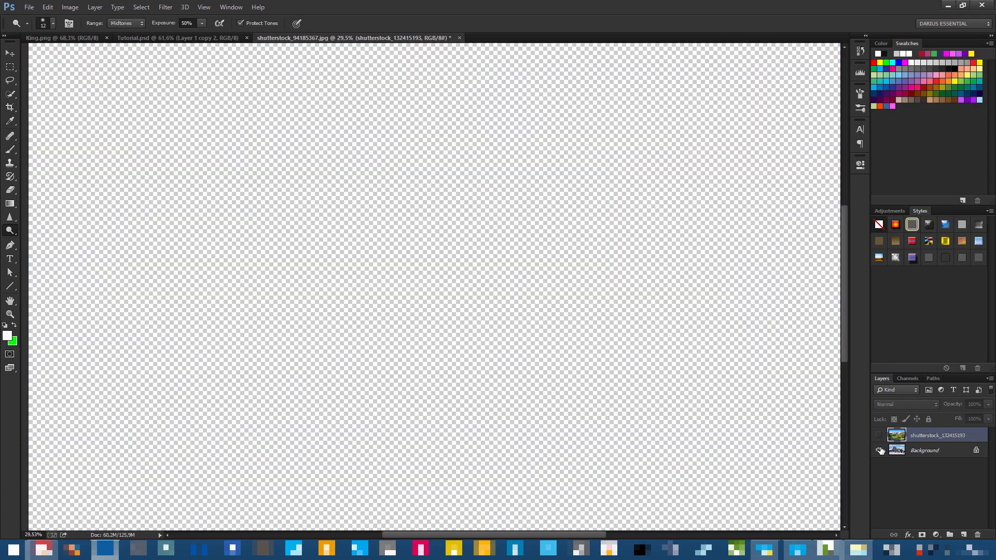
pyautogui.click(879, 450)
pyautogui.click(926, 450)
pyautogui.hotkey('ctrl', '-')
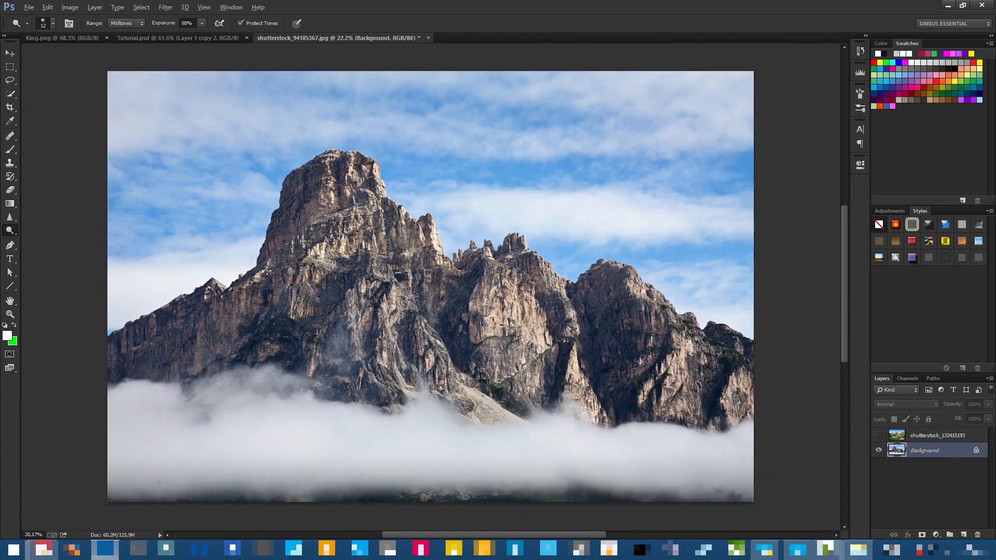
pyautogui.click(10, 81)
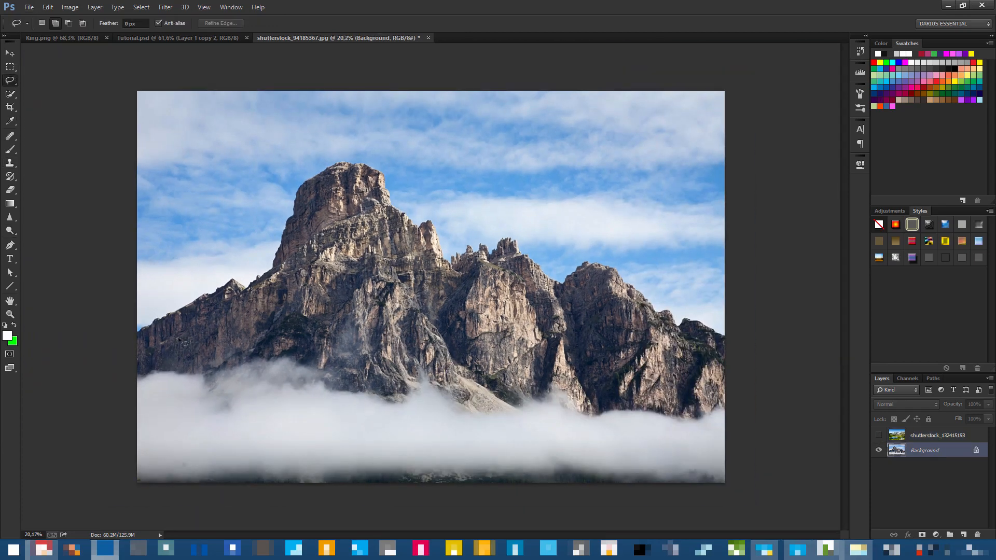
pyautogui.moveTo(136, 331)
pyautogui.mouseDown()
pyautogui.moveTo(232, 283)
pyautogui.moveTo(260, 282)
pyautogui.moveTo(297, 210)
pyautogui.mouseUp()
pyautogui.press('Escape')
# Select the upper rock face with the Quick Selection tool, from the left ridge over the main peak to the middle spires.
pyautogui.click(16, 93)
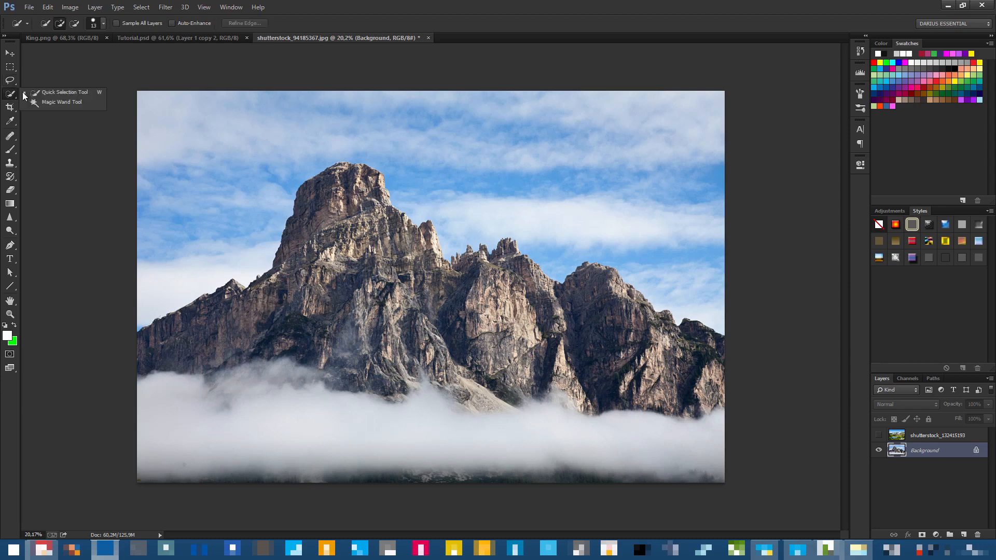
pyautogui.moveTo(208, 309)
pyautogui.mouseDown()
pyautogui.moveTo(297, 283)
pyautogui.moveTo(327, 236)
pyautogui.moveTo(328, 207)
pyautogui.moveTo(341, 212)
pyautogui.moveTo(299, 262)
pyautogui.moveTo(343, 182)
pyautogui.moveTo(359, 213)
pyautogui.moveTo(380, 203)
pyautogui.mouseUp()
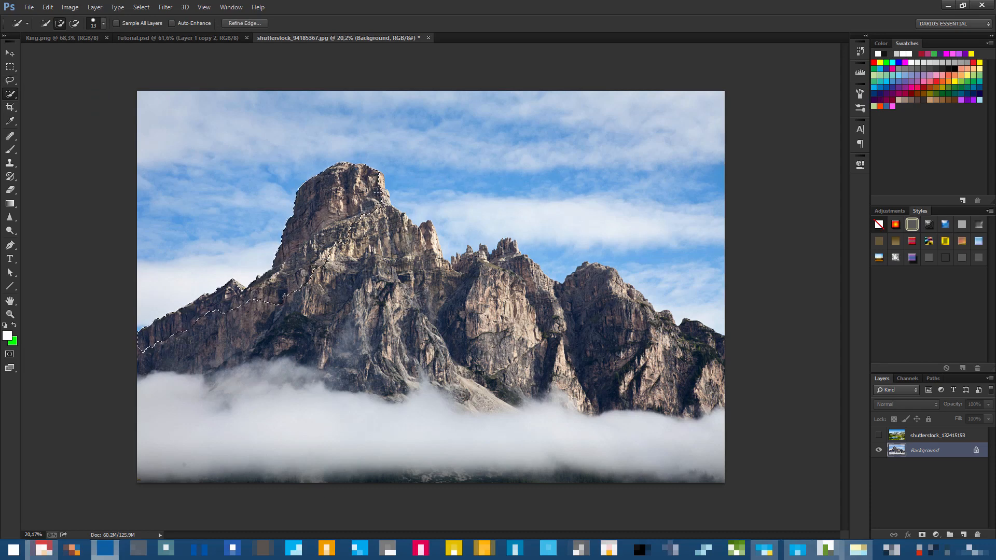
pyautogui.moveTo(388, 234); pyautogui.dragTo(438, 278)
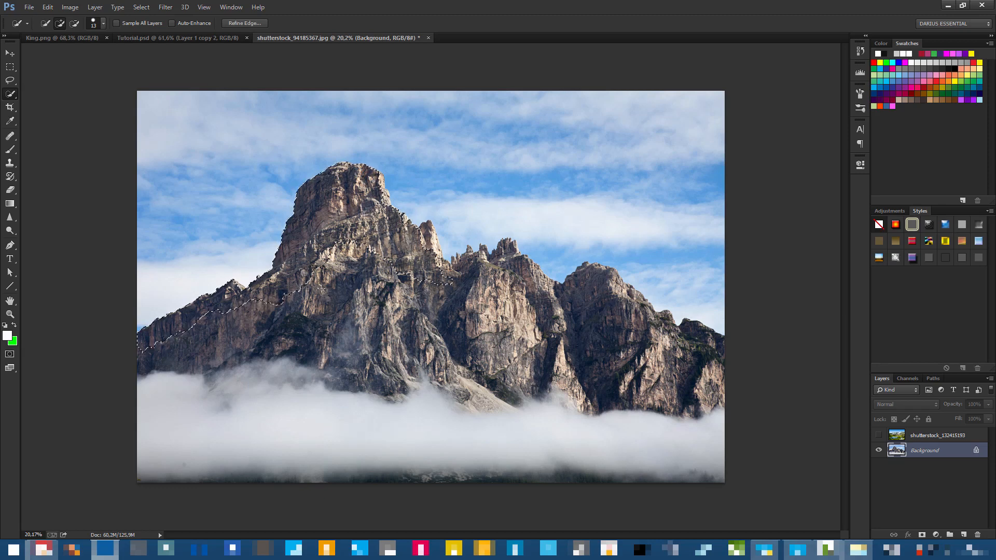
pyautogui.moveTo(343, 256); pyautogui.dragTo(409, 280)
pyautogui.moveTo(516, 252)
pyautogui.mouseDown()
pyautogui.moveTo(563, 322)
pyautogui.moveTo(535, 305)
pyautogui.moveTo(477, 312)
pyautogui.mouseUp()
# Refine the selection edge along the main peak's right slope and the small spires beside it.
pyautogui.scroll(6, 375, 197)
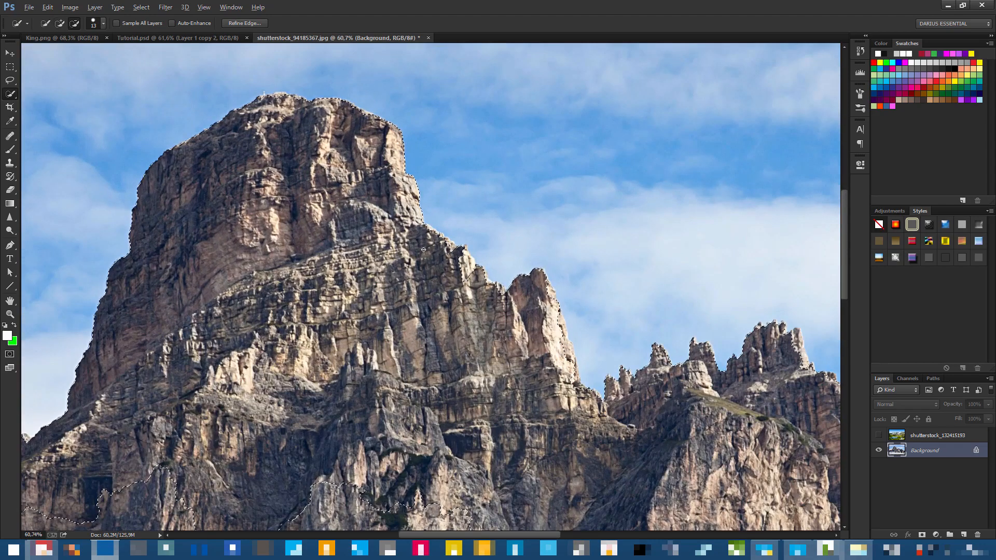
pyautogui.scroll(-2, 423, 250)
pyautogui.scroll(4, 426, 248)
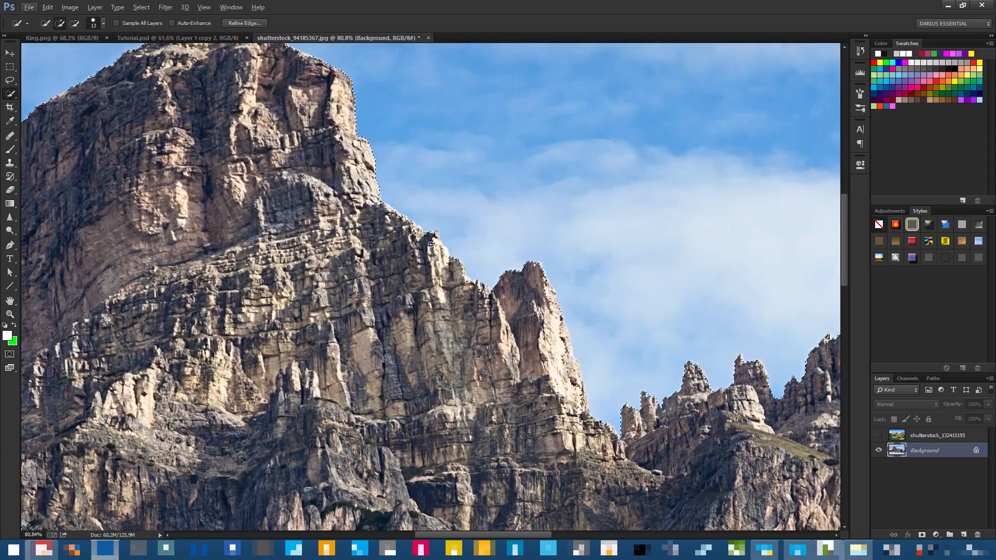
pyautogui.scroll(-2, 571, 353)
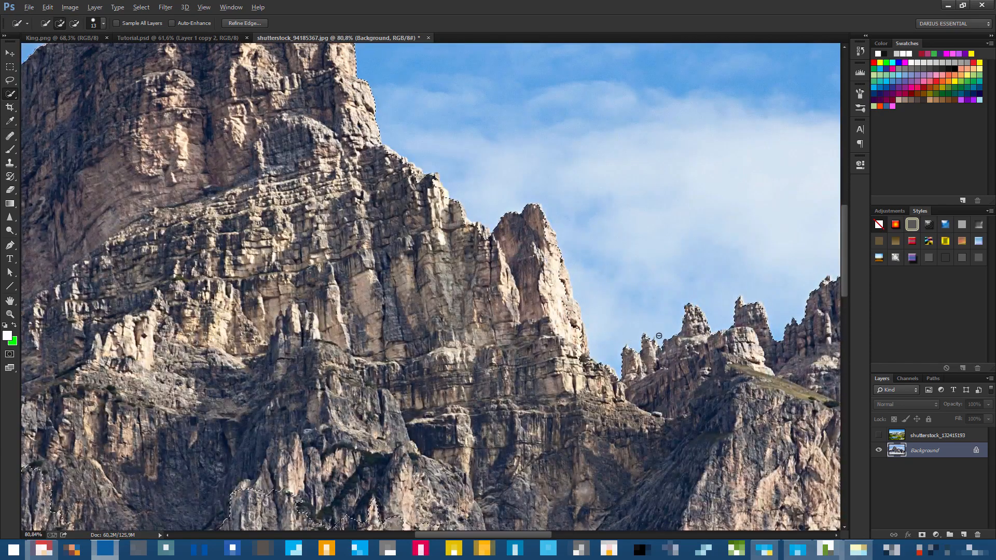
pyautogui.keyDown('alt'); pyautogui.click(599, 366); pyautogui.keyUp('alt')
pyautogui.moveTo(570, 300); pyautogui.dragTo(551, 272)
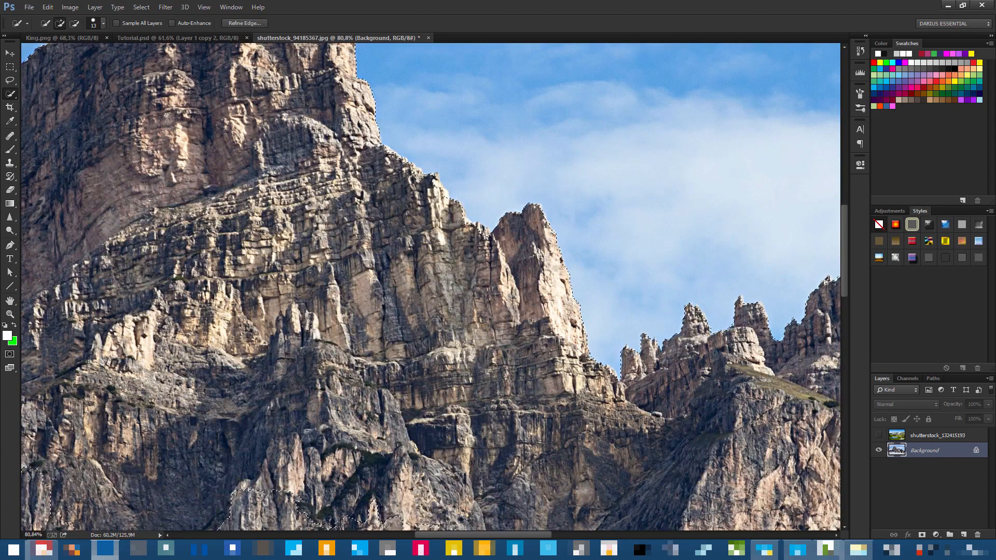
pyautogui.scroll(-3, 596, 338)
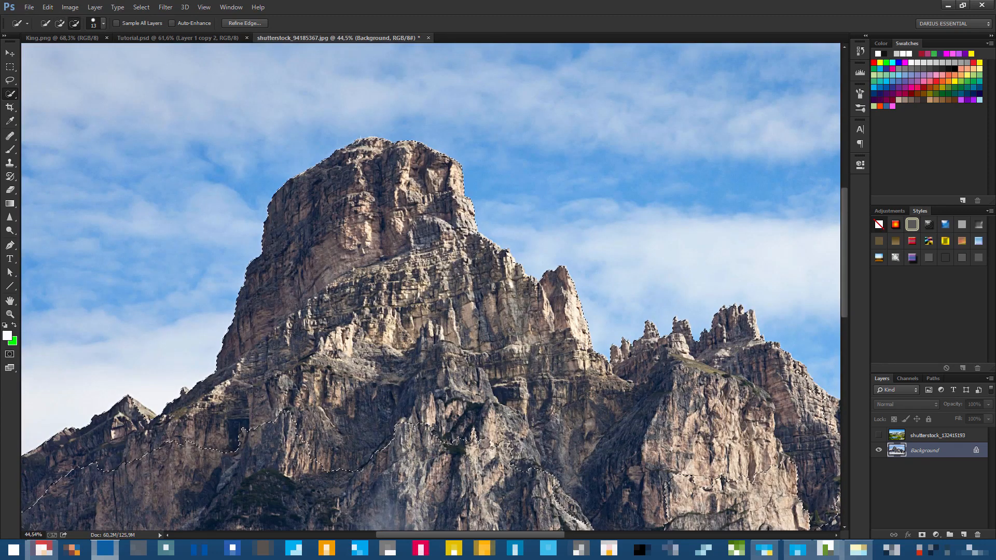
pyautogui.scroll(5, 615, 344)
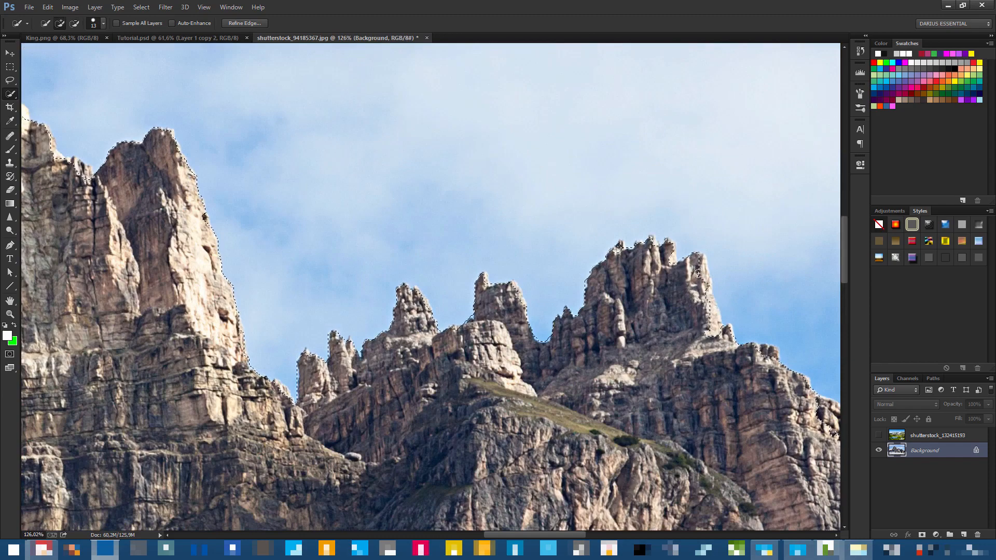
# Copy the selected rock onto a new layer and hide the Background layer to isolate the cut-out.
pyautogui.scroll(-7, 659, 363)
pyautogui.scroll(-2, 657, 367)
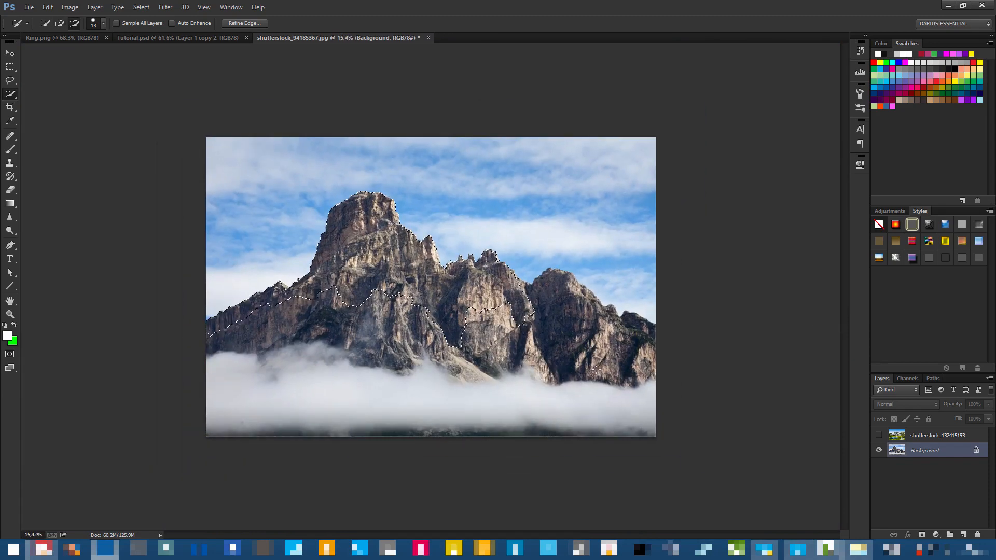
pyautogui.scroll(1, 434, 282)
pyautogui.scroll(1, 433, 283)
pyautogui.scroll(-2, 398, 310)
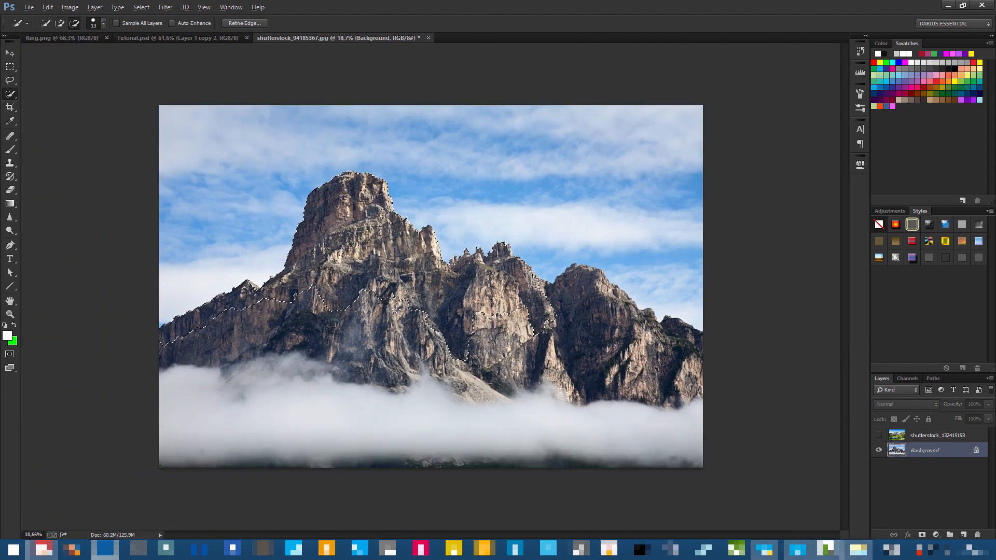
pyautogui.hotkey('ctrl', 'j')
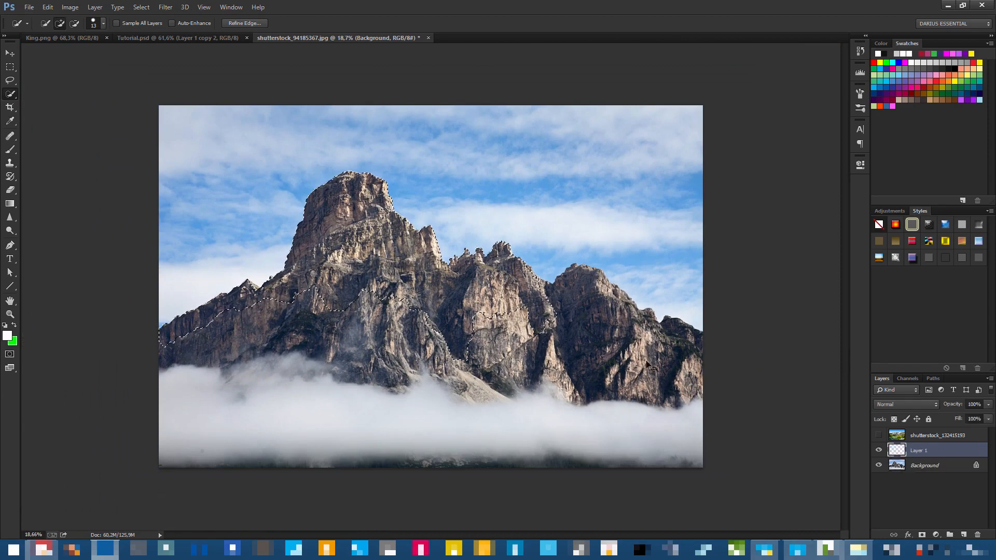
pyautogui.click(879, 466)
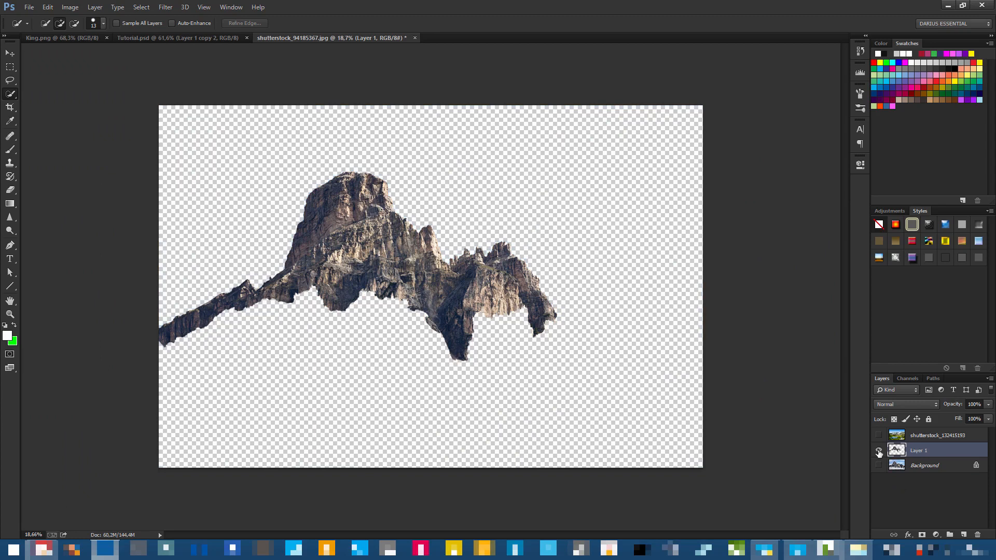
# Hide the rock cut-out, show the shutterstock_132415193 layer and move it beneath the cut-out layer.
pyautogui.click(879, 451)
pyautogui.click(879, 436)
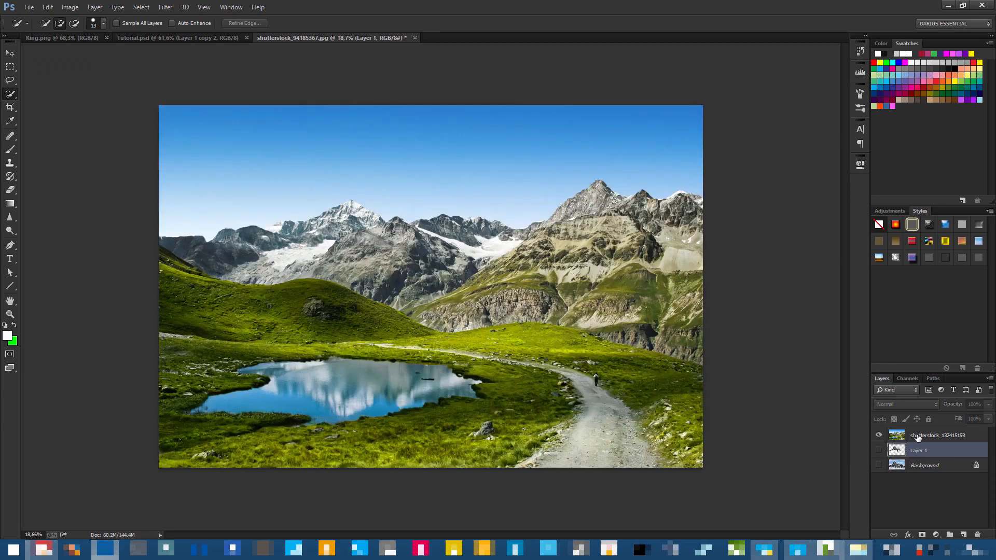
pyautogui.click(897, 436)
pyautogui.moveTo(890, 447); pyautogui.dragTo(915, 459)
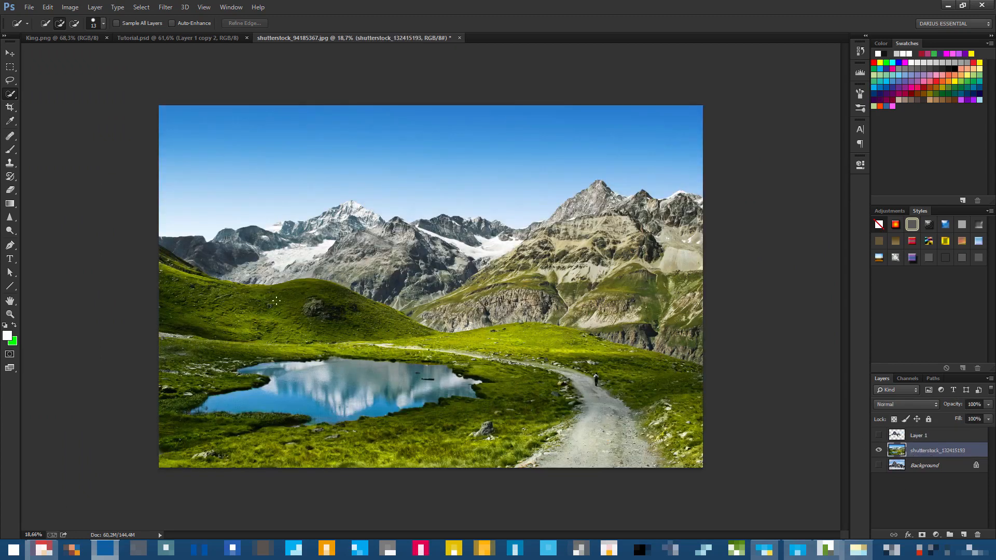
# Quick-select the left mountain range in the valley photo, copy it onto a new layer and hide the photo layer.
pyautogui.scroll(3, 276, 300)
pyautogui.scroll(-3, 128, 220)
pyautogui.scroll(3, 131, 212)
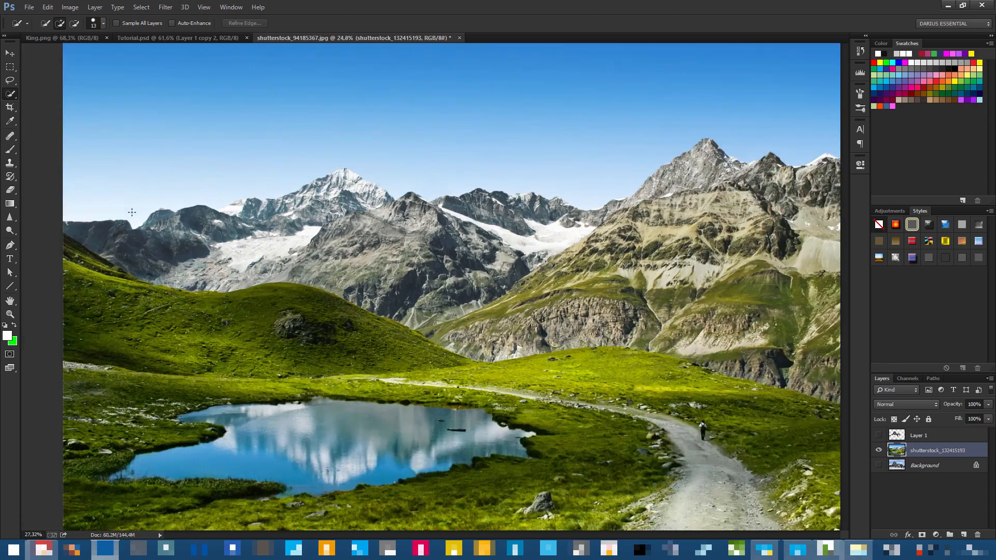
pyautogui.moveTo(125, 232)
pyautogui.mouseDown()
pyautogui.moveTo(176, 220)
pyautogui.moveTo(253, 225)
pyautogui.mouseUp()
pyautogui.moveTo(317, 210)
pyautogui.mouseDown()
pyautogui.moveTo(403, 212)
pyautogui.moveTo(336, 181)
pyautogui.moveTo(306, 195)
pyautogui.mouseUp()
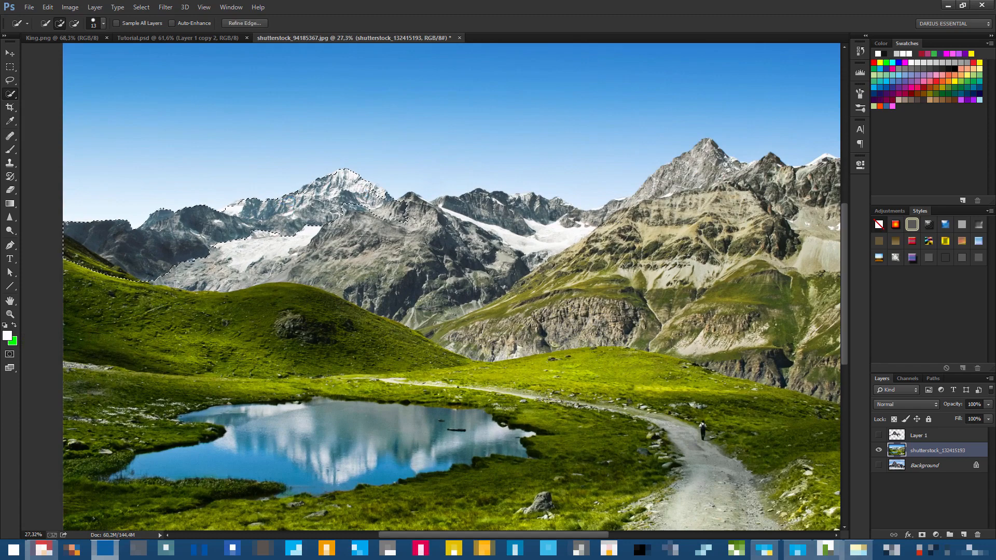
pyautogui.moveTo(444, 235)
pyautogui.mouseDown()
pyautogui.moveTo(405, 256)
pyautogui.moveTo(236, 258)
pyautogui.moveTo(358, 279)
pyautogui.moveTo(486, 283)
pyautogui.moveTo(474, 282)
pyautogui.mouseUp()
pyautogui.hotkey('ctrl', 'j')
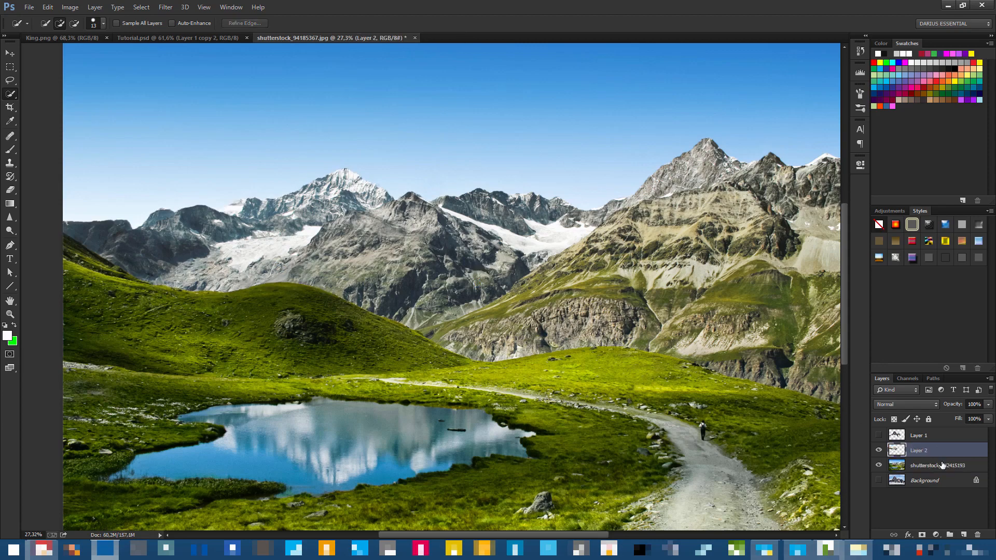
pyautogui.click(879, 466)
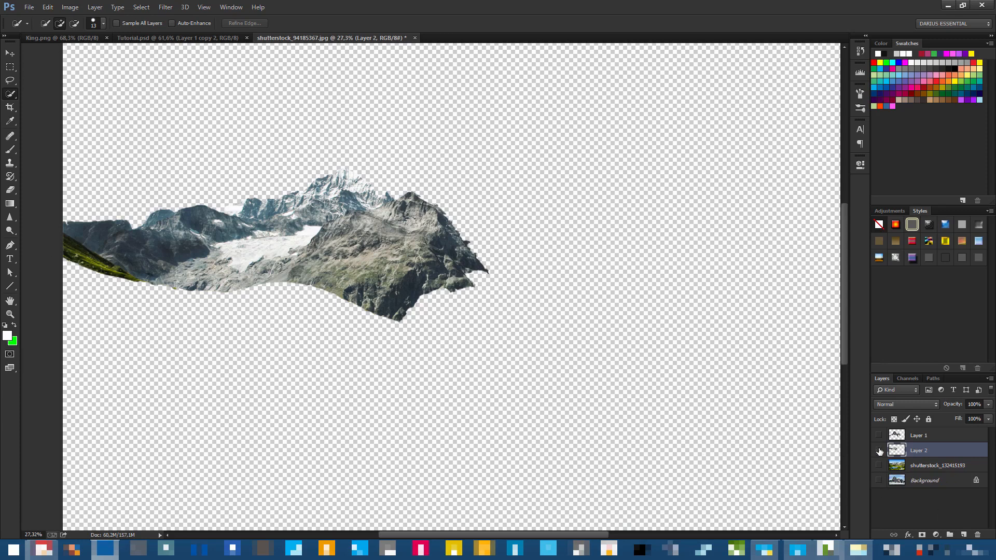
# Hide the left-range cut-out, then show and select the shutterstock_132415193 layer again.
pyautogui.click(880, 451)
pyautogui.click(879, 465)
pyautogui.click(919, 469)
pyautogui.hotkey('ctrl', '0')
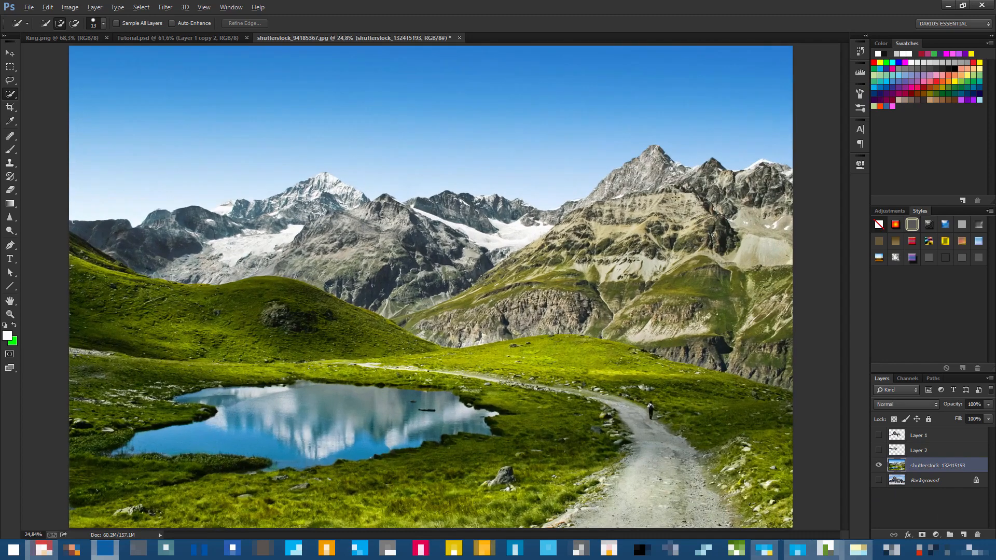
# Quick-select the right-hand peaks in the valley photo, copy them onto a new layer and hide the photo layer.
pyautogui.moveTo(773, 171)
pyautogui.mouseDown()
pyautogui.moveTo(641, 159)
pyautogui.moveTo(573, 220)
pyautogui.moveTo(558, 260)
pyautogui.moveTo(695, 262)
pyautogui.moveTo(742, 221)
pyautogui.moveTo(669, 223)
pyautogui.mouseUp()
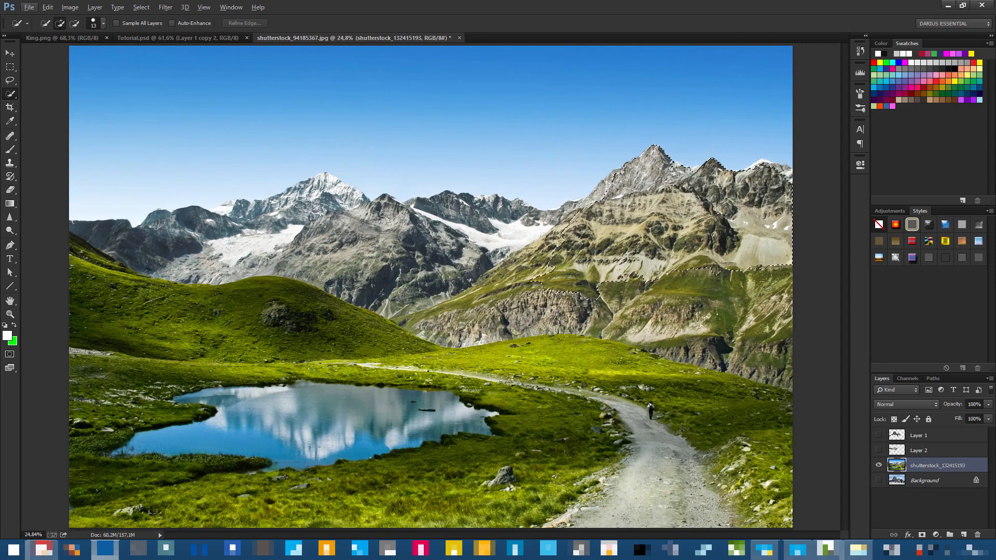
pyautogui.moveTo(625, 172)
pyautogui.mouseDown()
pyautogui.moveTo(613, 167)
pyautogui.moveTo(575, 213)
pyautogui.mouseUp()
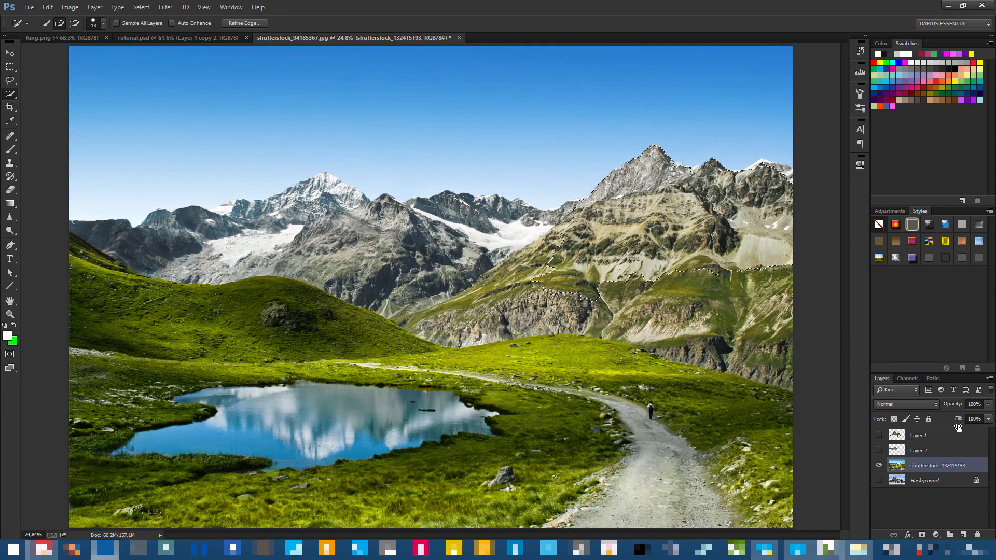
pyautogui.hotkey('ctrl', 'j')
pyautogui.click(879, 480)
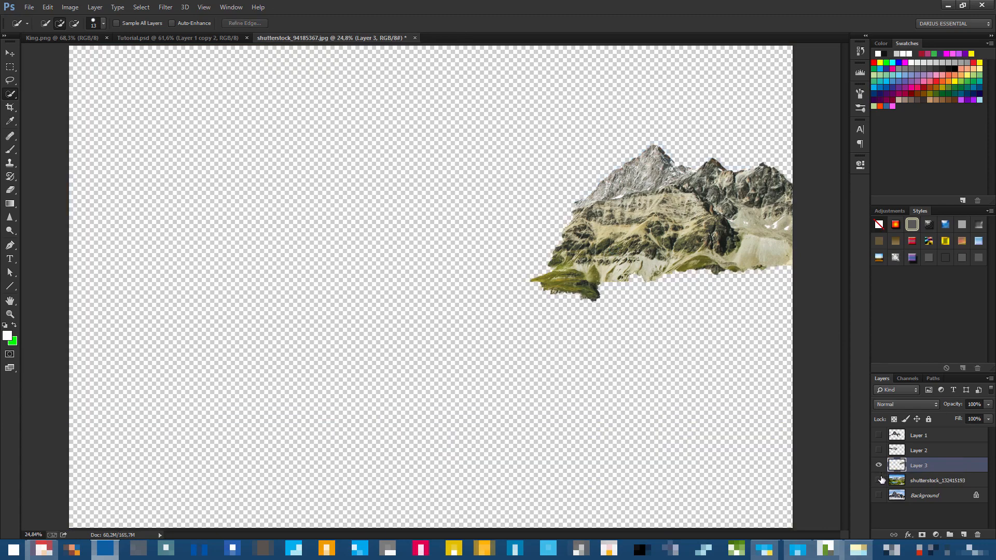
# Hide every layer except the first rock cut-out, Layer 1, and select that layer.
pyautogui.click(879, 481)
pyautogui.keyDown('alt'); pyautogui.click(880, 479); pyautogui.keyUp('alt')
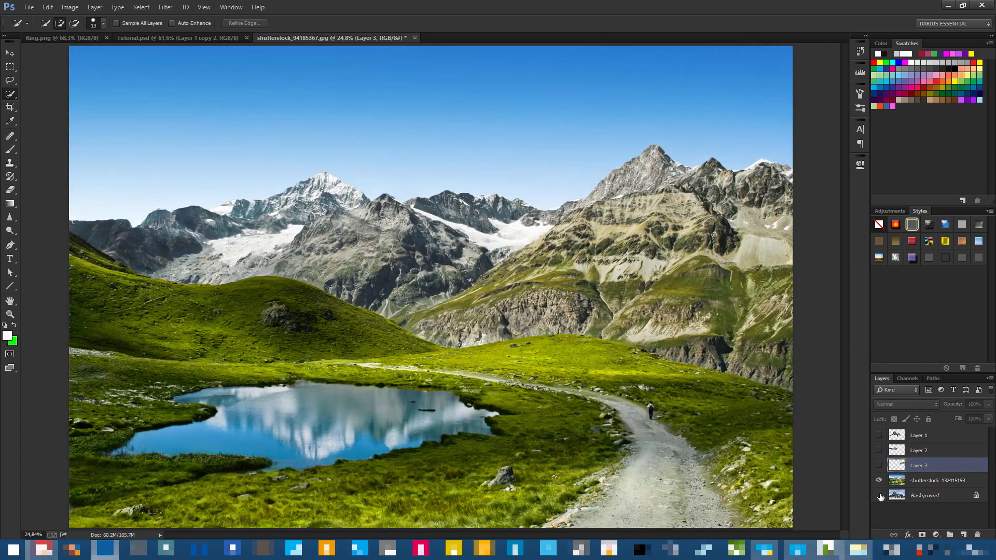
pyautogui.click(880, 481)
pyautogui.click(929, 496)
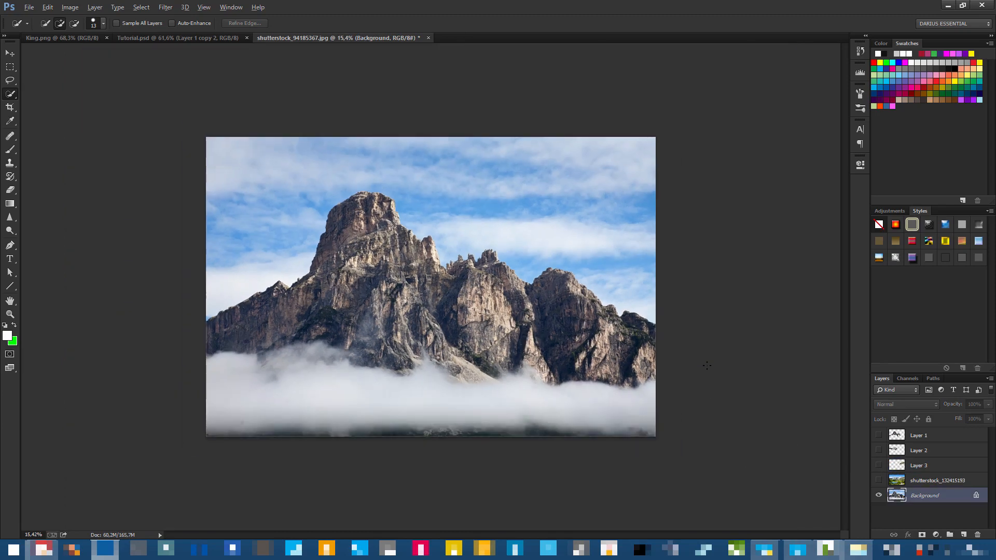
pyautogui.scroll(-2, 817, 493)
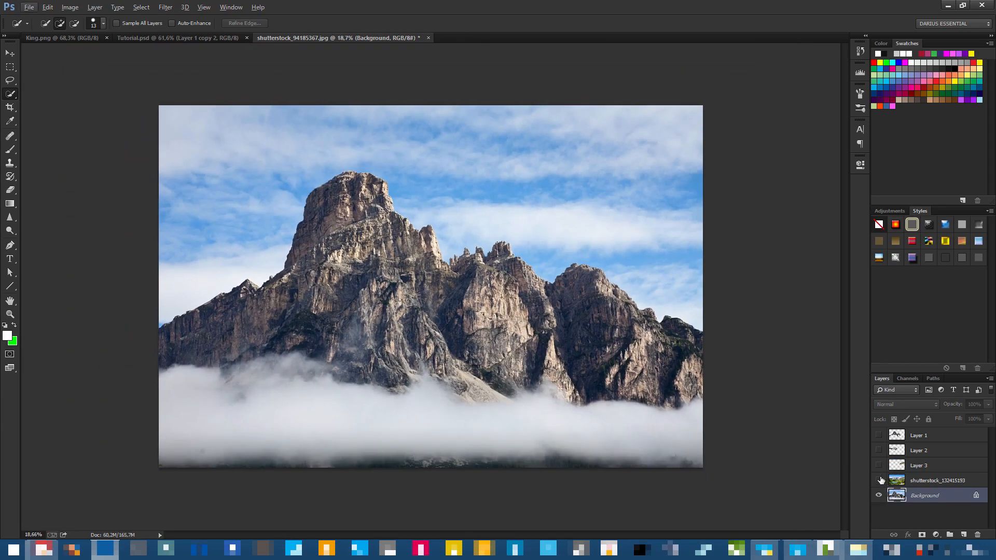
pyautogui.click(903, 436)
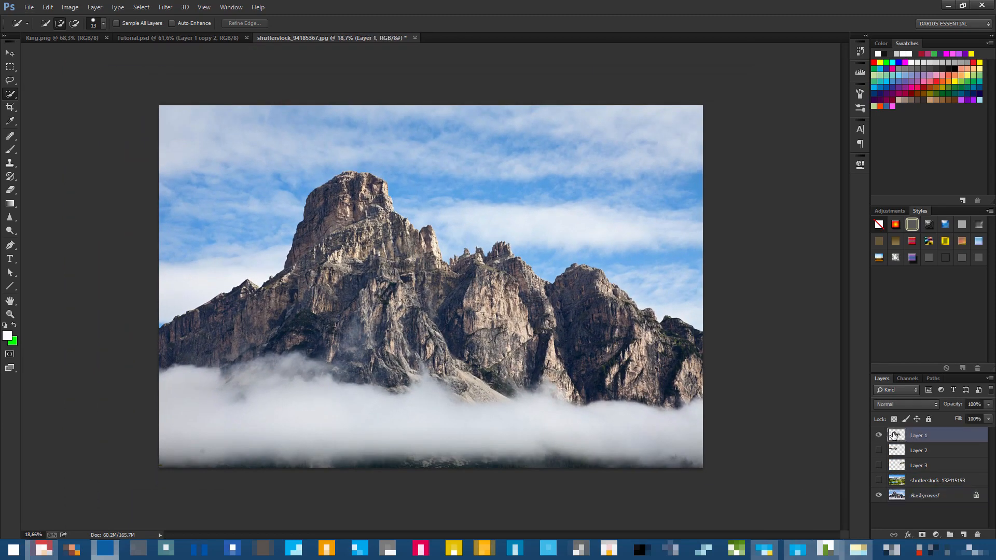
pyautogui.click(879, 496)
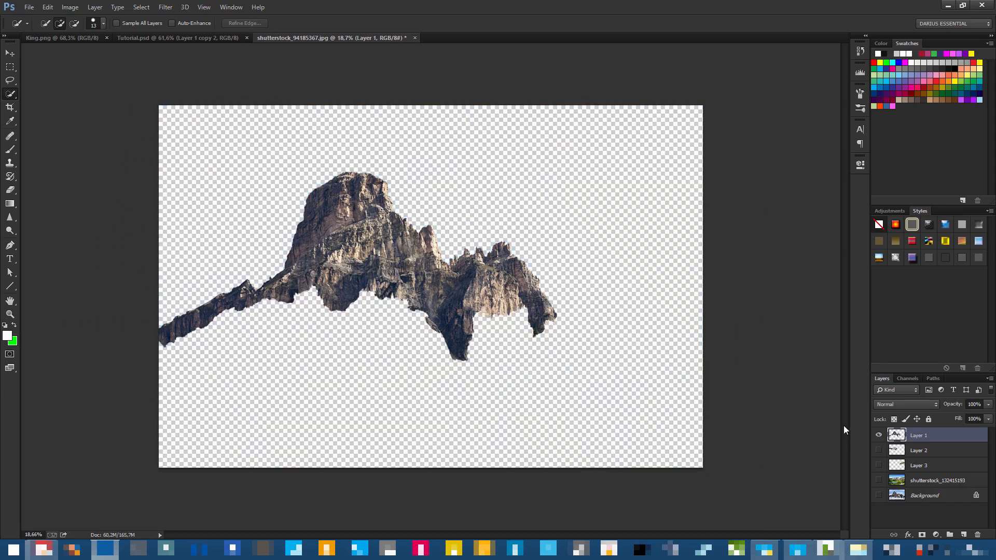
# Copy the entire rock cut-out from Layer 1 and paste it into Tutorial.psd directly above the shadow layer.
pyautogui.moveTo(477, 278); pyautogui.dragTo(505, 285)
pyautogui.hotkey('ctrl', 'a')
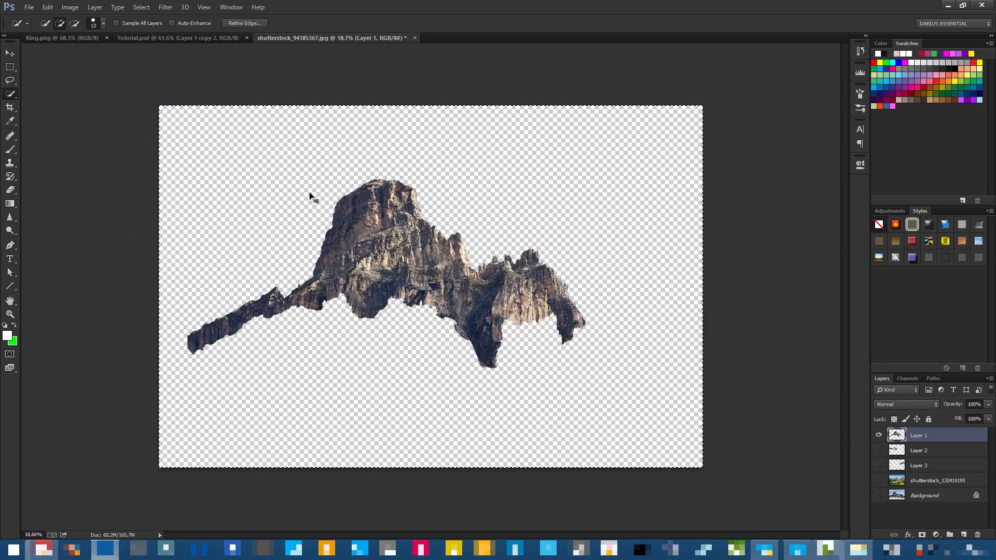
pyautogui.click(144, 40)
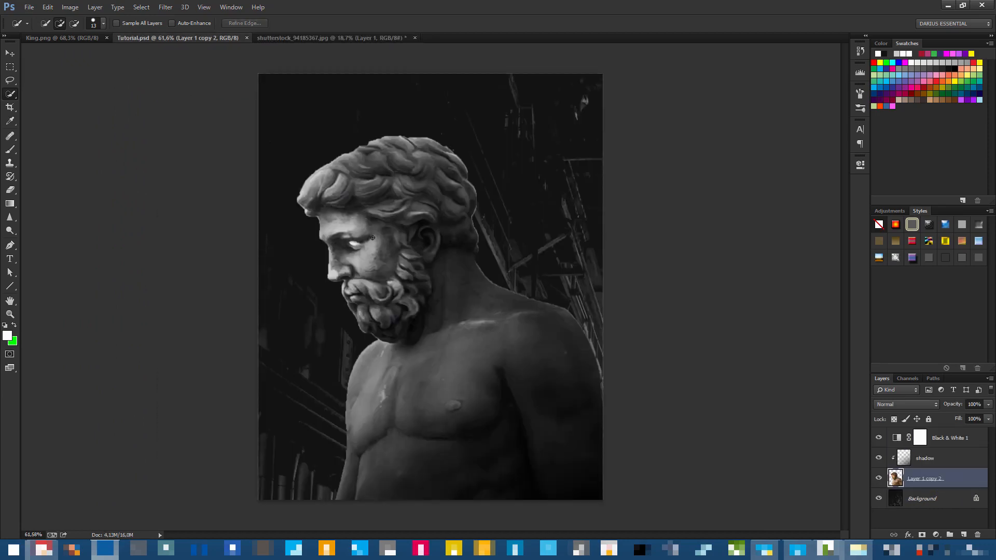
pyautogui.click(953, 458)
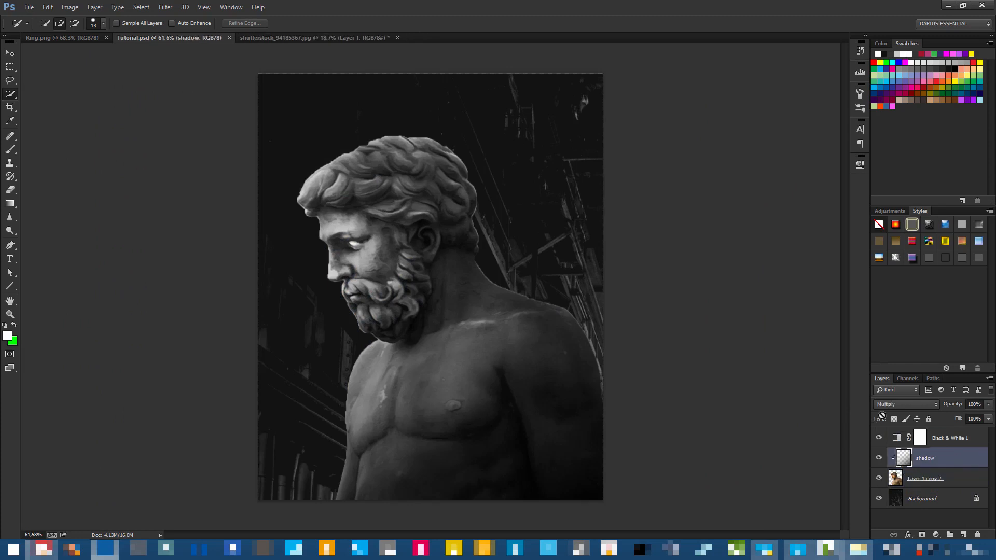
pyautogui.hotkey('ctrl', 'v')
# Position the pasted rock with Free Transform so it runs diagonally across the statue's face and head.
pyautogui.hotkey('ctrl', 't')
pyautogui.moveTo(545, 444); pyautogui.dragTo(409, 206)
pyautogui.press('w')
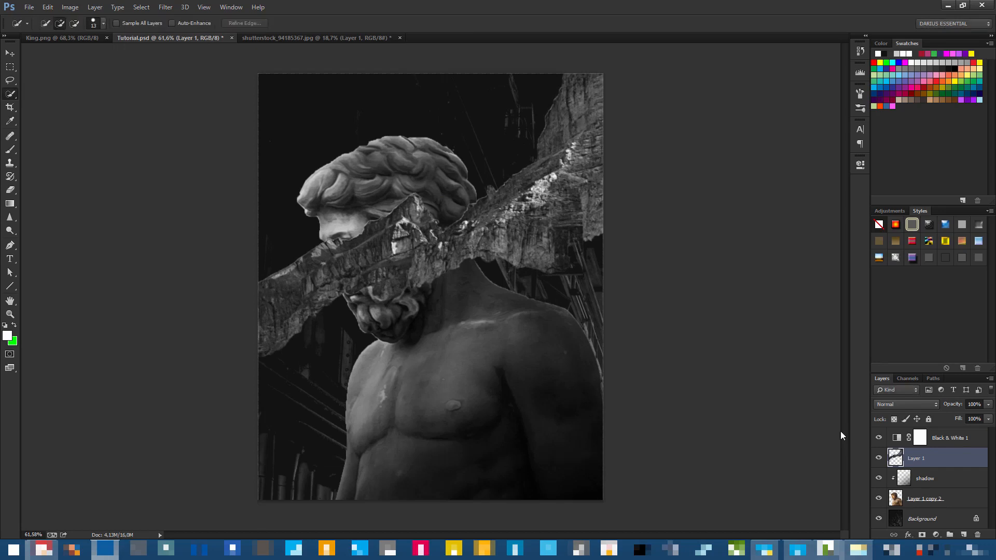
# Convert the rock layer to a Smart Object and scale it to about 32% with Free Transform, placing it over the statue's head.
pyautogui.rightClick(961, 461)
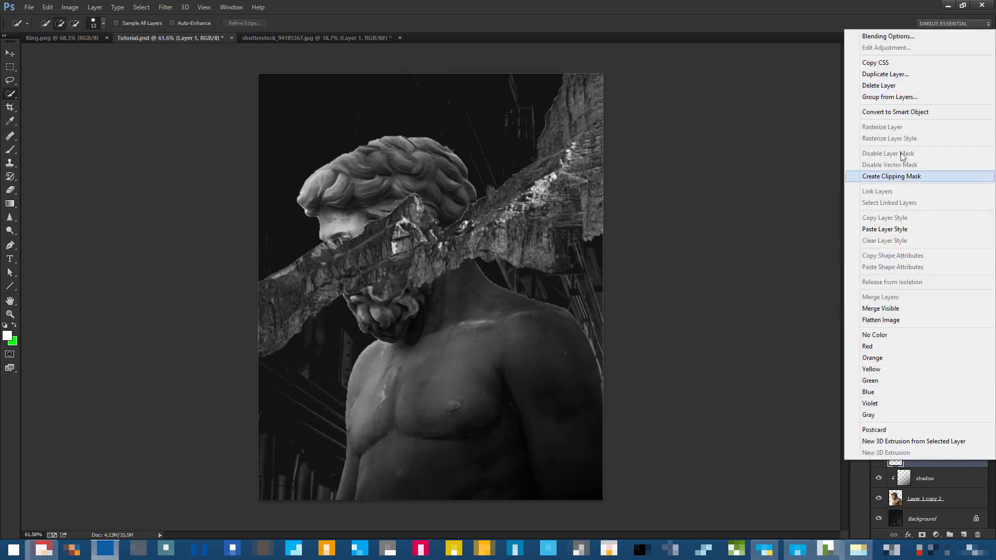
pyautogui.click(913, 125)
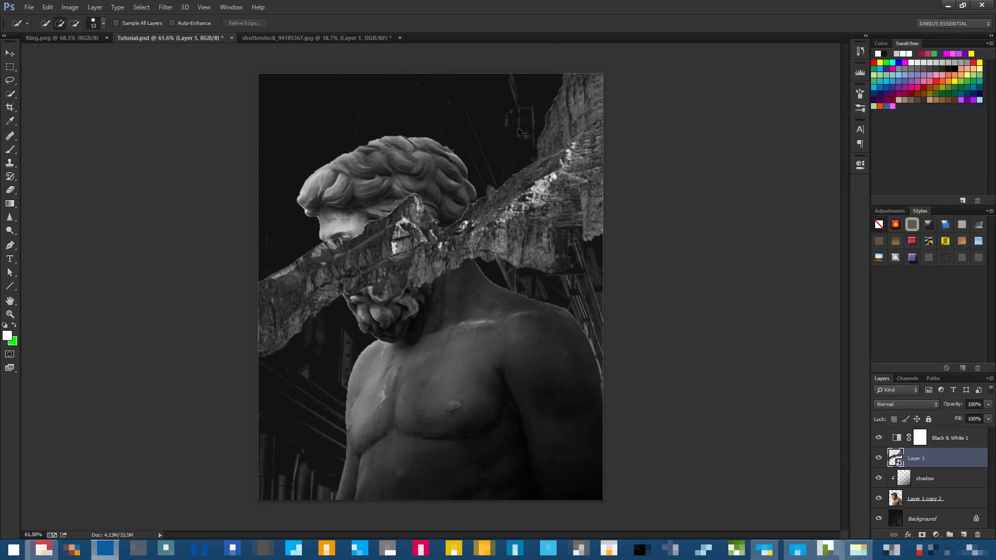
pyautogui.hotkey('ctrl', 't')
pyautogui.hotkey('ctrl', '-')
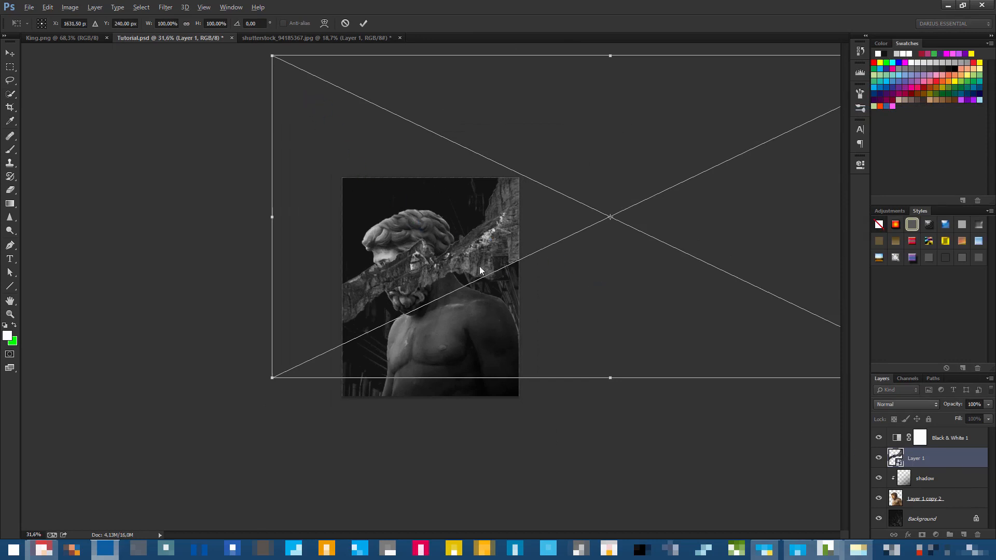
pyautogui.hotkey('ctrl', '-')
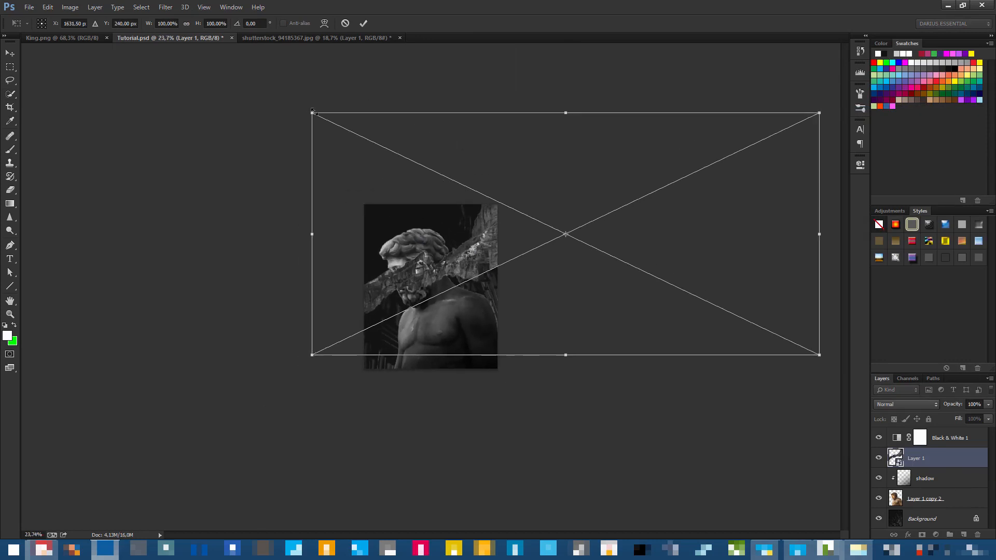
pyautogui.moveTo(319, 116); pyautogui.dragTo(661, 282)
pyautogui.moveTo(705, 326); pyautogui.dragTo(428, 248)
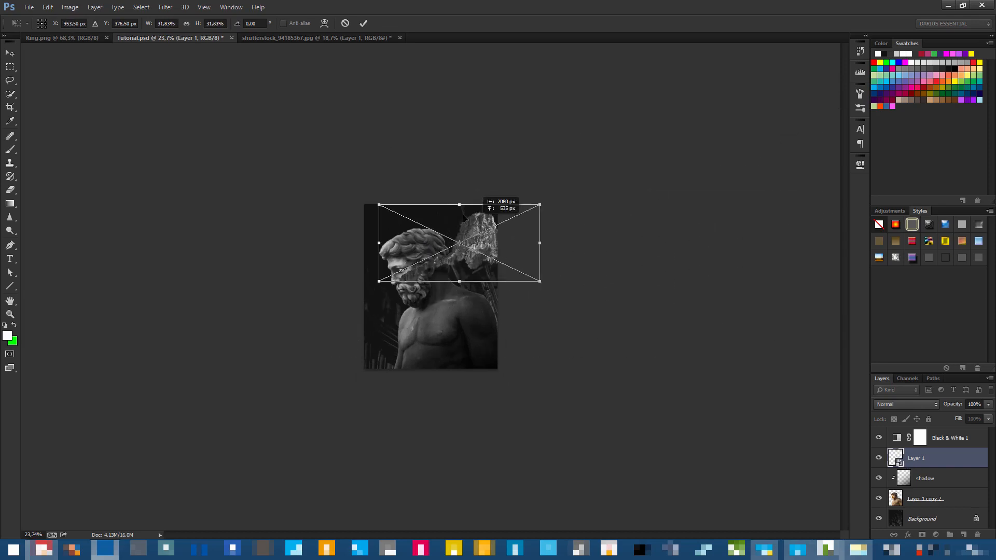
pyautogui.hotkey('ctrl', '+')
pyautogui.hotkey('ctrl', '+')
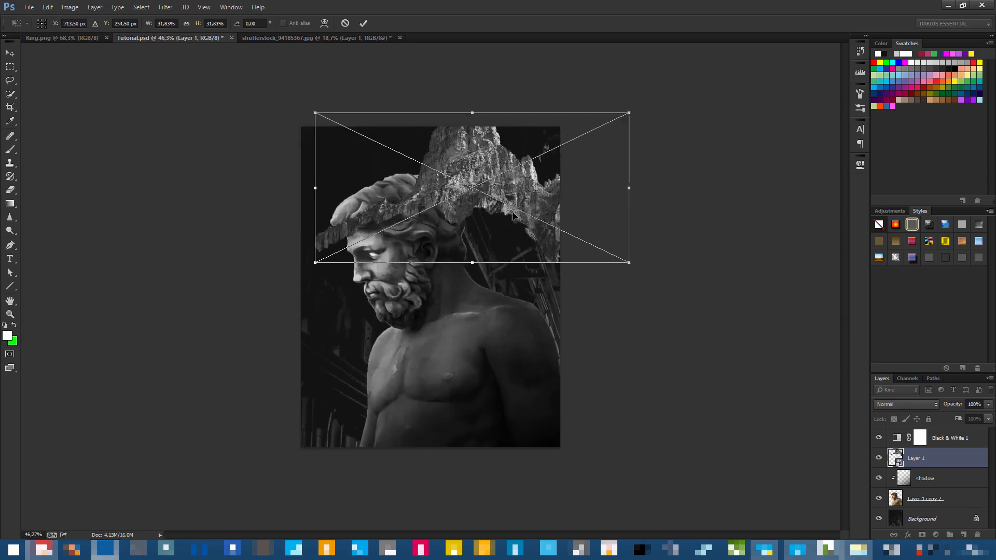
pyautogui.moveTo(530, 193); pyautogui.dragTo(488, 207)
pyautogui.hotkey('ctrl', '+')
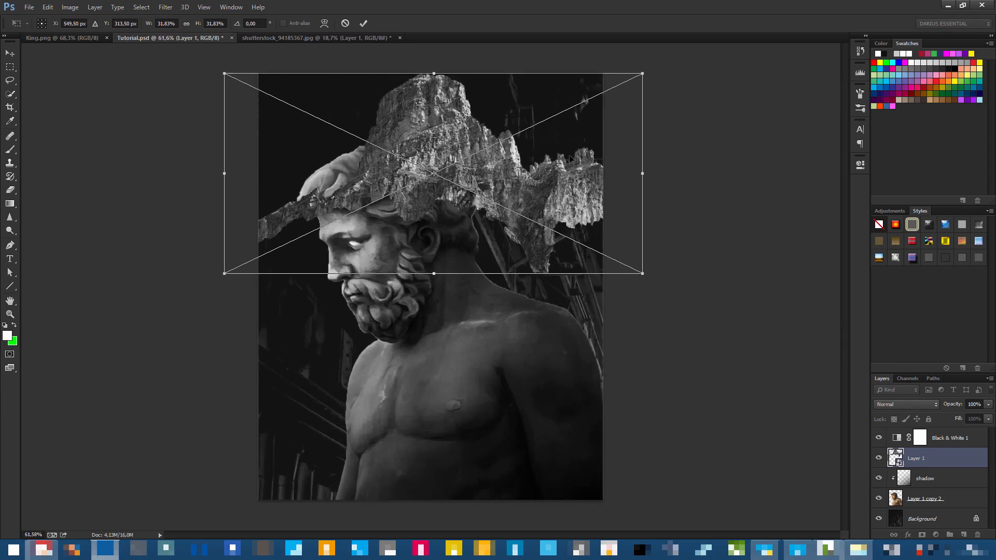
# Resize the rock to about 27% width and 42% height, rotate it about 34.5° and set it over the back of the head.
pyautogui.moveTo(639, 77); pyautogui.dragTo(603, 104)
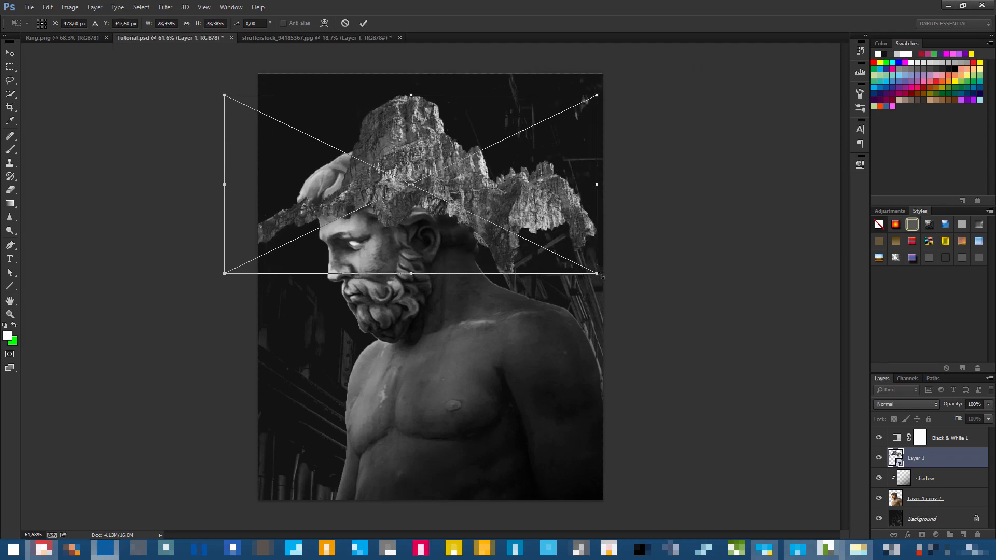
pyautogui.moveTo(598, 274); pyautogui.dragTo(512, 294)
pyautogui.moveTo(599, 359); pyautogui.dragTo(623, 333)
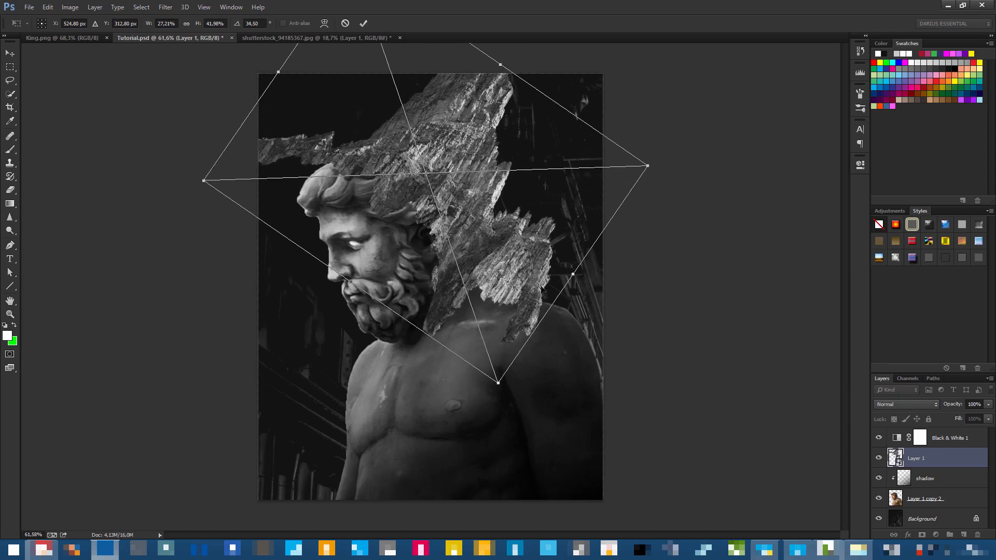
pyautogui.moveTo(534, 278); pyautogui.dragTo(504, 256)
pyautogui.moveTo(591, 326); pyautogui.dragTo(588, 330)
pyautogui.press('w')
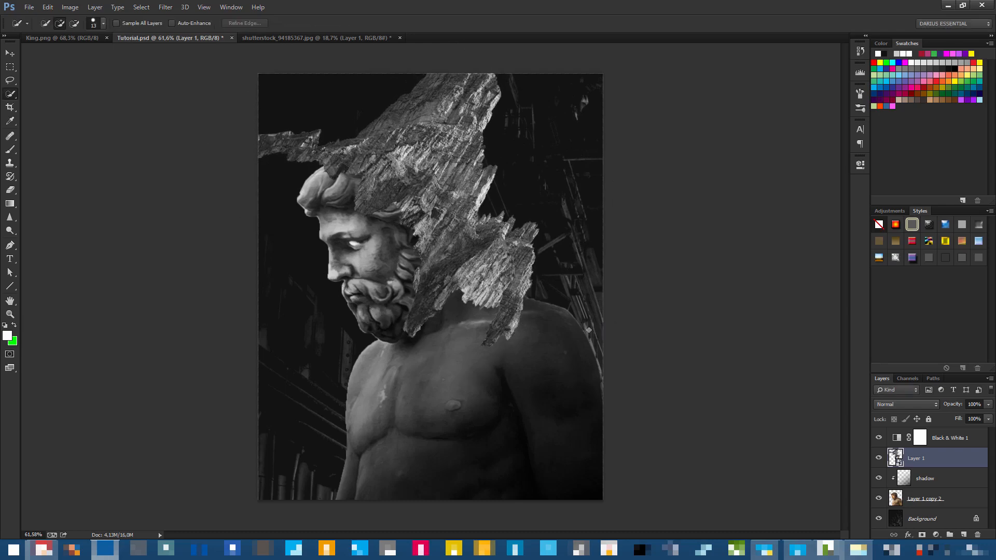
# Check the King.png reference, then add a layer mask to Layer 1 in Tutorial.psd and make the mask active.
pyautogui.click(83, 38)
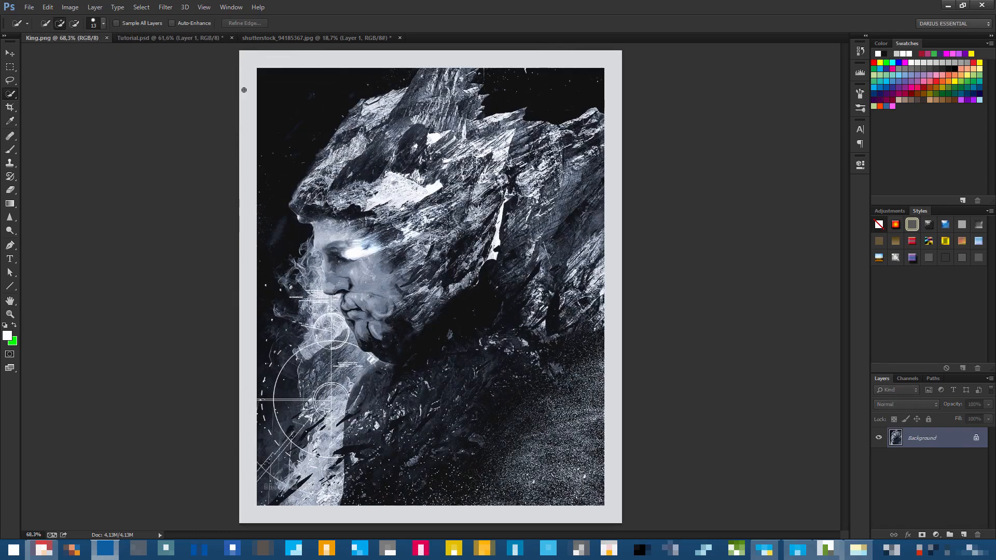
pyautogui.click(166, 37)
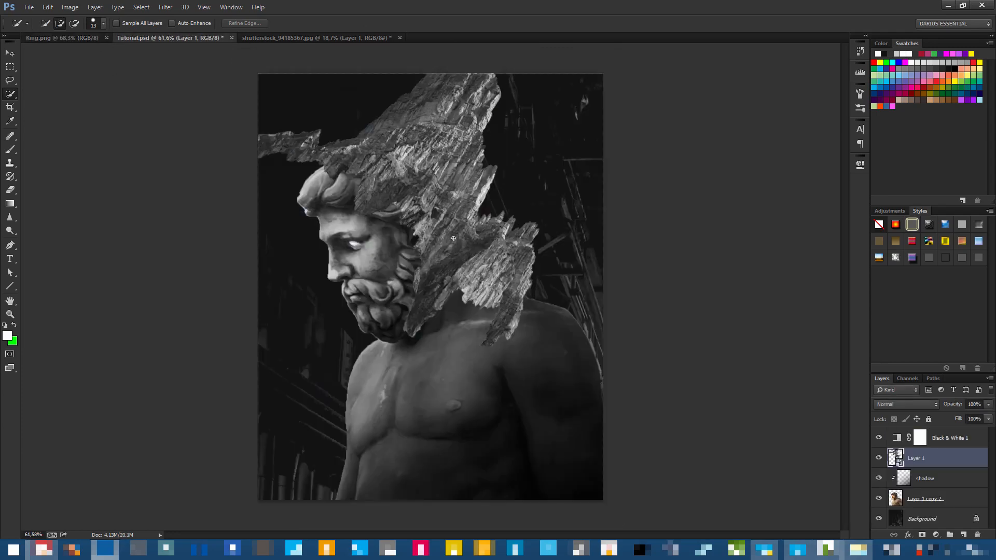
pyautogui.scroll(2, 417, 216)
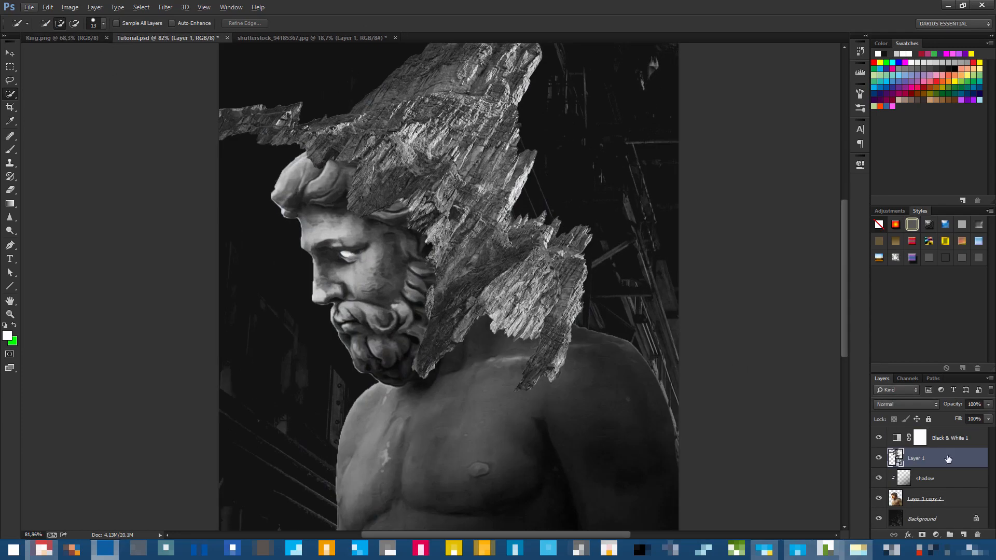
pyautogui.click(922, 535)
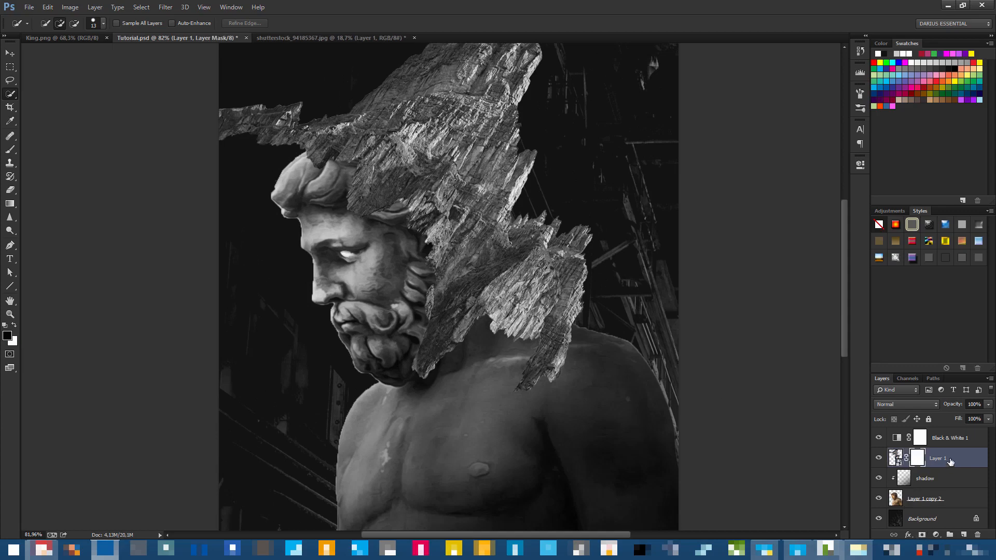
pyautogui.click(944, 440)
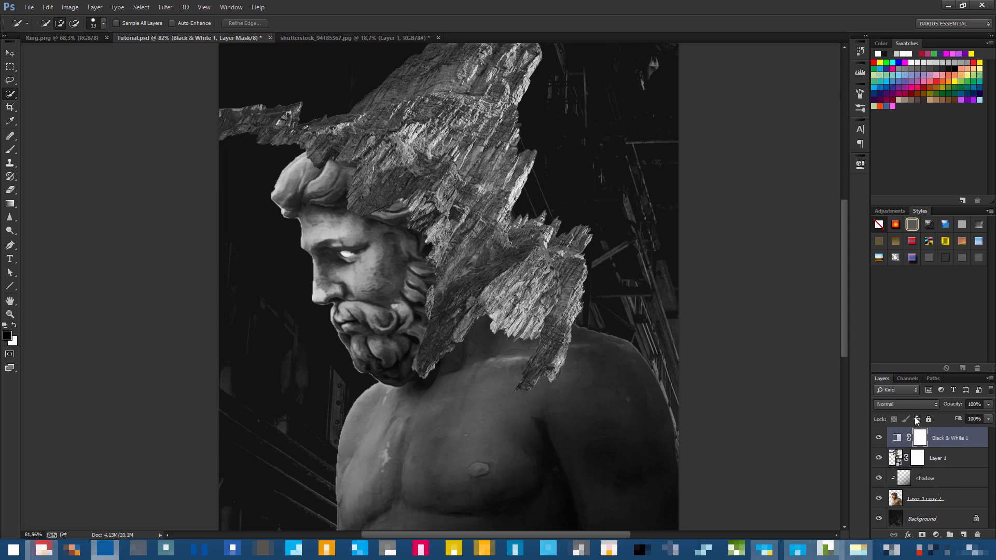
pyautogui.click(897, 460)
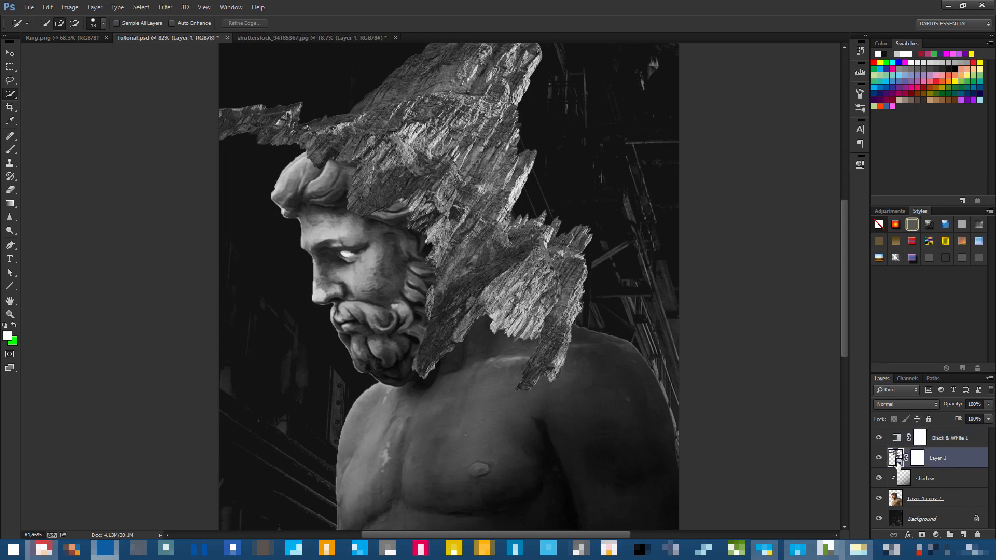
pyautogui.click(918, 460)
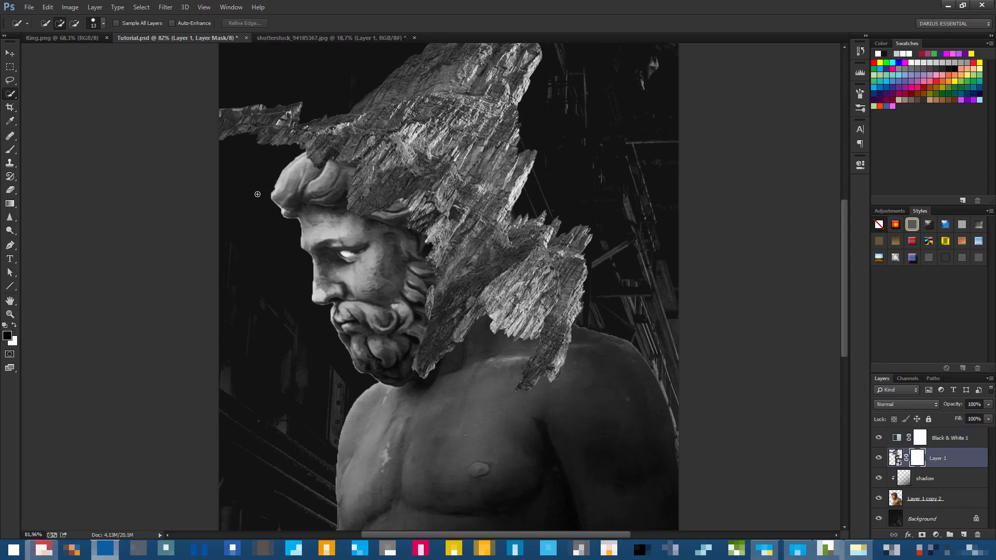
# Paint black on the rock's mask with the 200 px textured brush to hide its thin end beside the forehead hair.
pyautogui.click(9, 151)
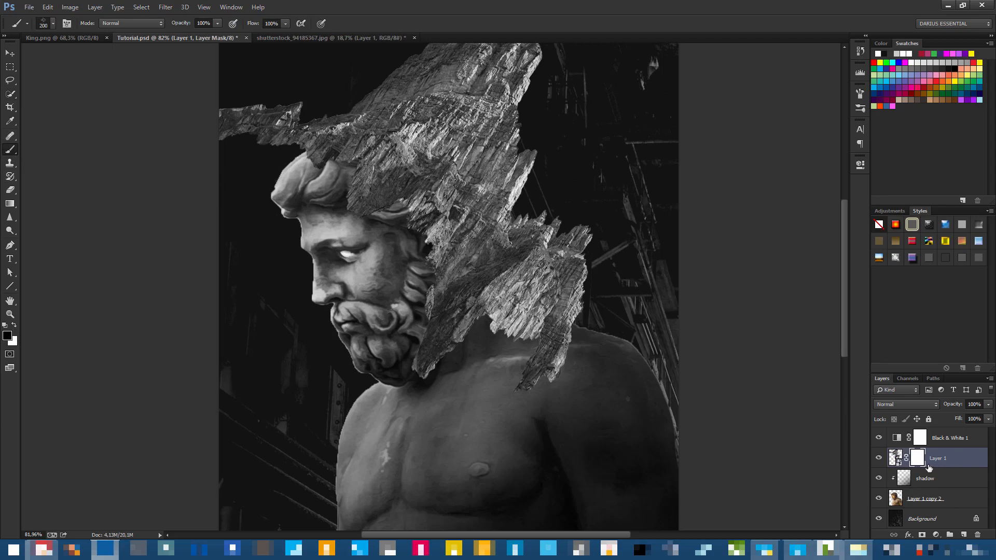
pyautogui.moveTo(275, 86)
pyautogui.mouseDown()
pyautogui.moveTo(265, 160)
pyautogui.moveTo(236, 162)
pyautogui.mouseUp()
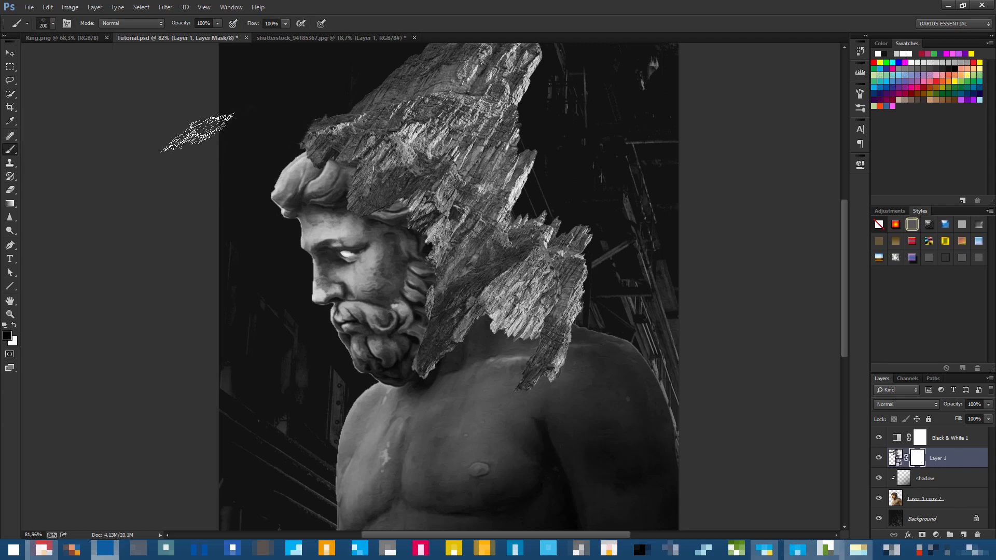
pyautogui.moveTo(326, 105)
pyautogui.mouseDown()
pyautogui.moveTo(267, 191)
pyautogui.moveTo(288, 211)
pyautogui.mouseUp()
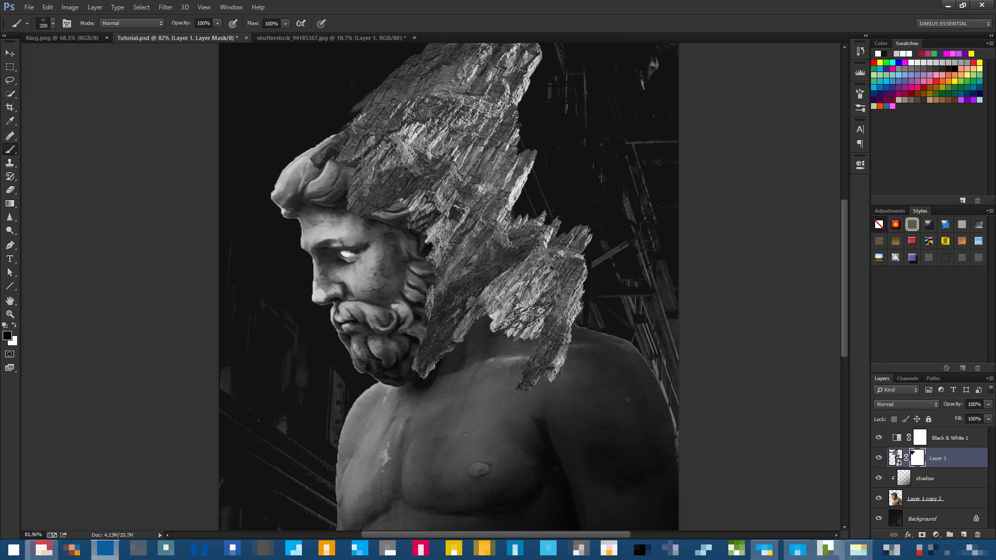
# Paint white on the mask to restore some rock above the forehead hair, and switch the paint colour back to black.
pyautogui.press('x')
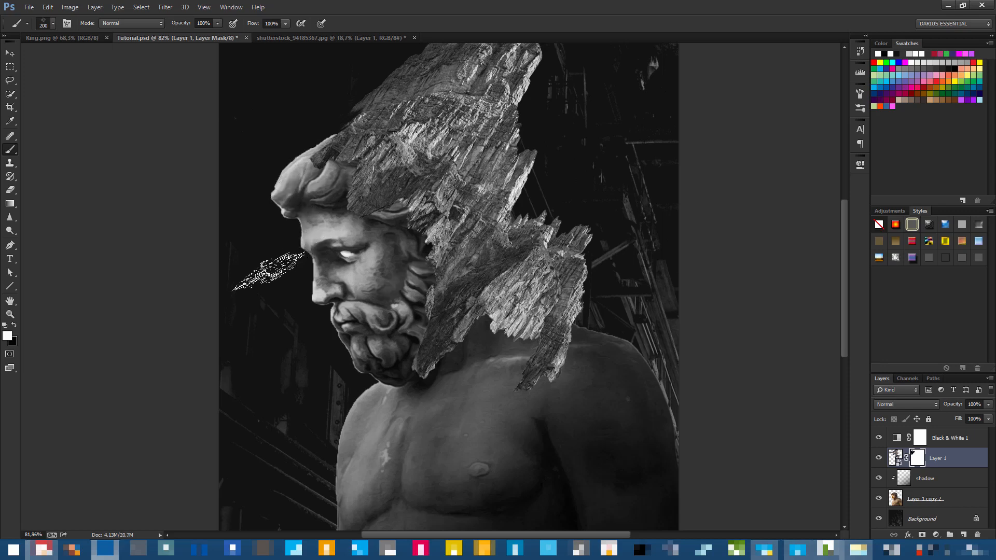
pyautogui.moveTo(222, 195)
pyautogui.mouseDown()
pyautogui.moveTo(319, 124)
pyautogui.moveTo(251, 119)
pyautogui.moveTo(177, 162)
pyautogui.moveTo(170, 133)
pyautogui.moveTo(285, 70)
pyautogui.moveTo(274, 72)
pyautogui.moveTo(231, 84)
pyautogui.moveTo(309, 92)
pyautogui.moveTo(277, 129)
pyautogui.moveTo(306, 116)
pyautogui.mouseUp()
pyautogui.press('x')
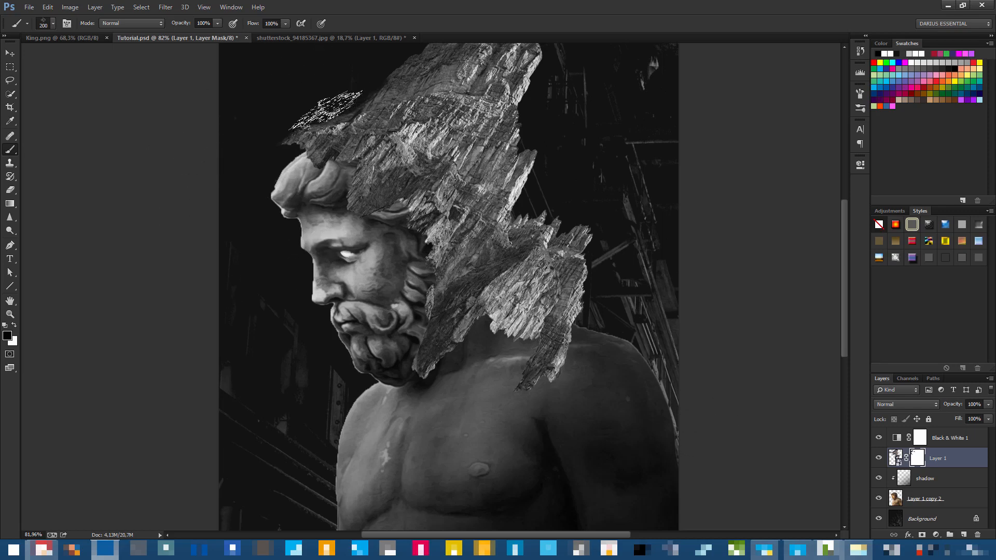
# Mask out the rock over the front hair, ear, beard, neck and shoulder, keeping only the part crowning the head.
pyautogui.moveTo(270, 150)
pyautogui.mouseDown()
pyautogui.moveTo(246, 181)
pyautogui.moveTo(279, 182)
pyautogui.moveTo(289, 215)
pyautogui.moveTo(317, 198)
pyautogui.moveTo(321, 227)
pyautogui.moveTo(371, 226)
pyautogui.moveTo(390, 239)
pyautogui.moveTo(404, 281)
pyautogui.moveTo(384, 327)
pyautogui.moveTo(416, 379)
pyautogui.moveTo(447, 348)
pyautogui.moveTo(445, 338)
pyautogui.moveTo(420, 344)
pyautogui.moveTo(443, 375)
pyautogui.moveTo(509, 337)
pyautogui.moveTo(460, 340)
pyautogui.moveTo(539, 268)
pyautogui.moveTo(576, 298)
pyautogui.moveTo(607, 276)
pyautogui.moveTo(554, 367)
pyautogui.moveTo(529, 345)
pyautogui.moveTo(512, 296)
pyautogui.moveTo(574, 247)
pyautogui.moveTo(477, 284)
pyautogui.moveTo(474, 309)
pyautogui.moveTo(506, 281)
pyautogui.moveTo(481, 272)
pyautogui.moveTo(422, 294)
pyautogui.moveTo(431, 274)
pyautogui.moveTo(398, 291)
pyautogui.moveTo(465, 336)
pyautogui.moveTo(538, 344)
pyautogui.moveTo(589, 427)
pyautogui.moveTo(533, 353)
pyautogui.moveTo(434, 426)
pyautogui.mouseUp()
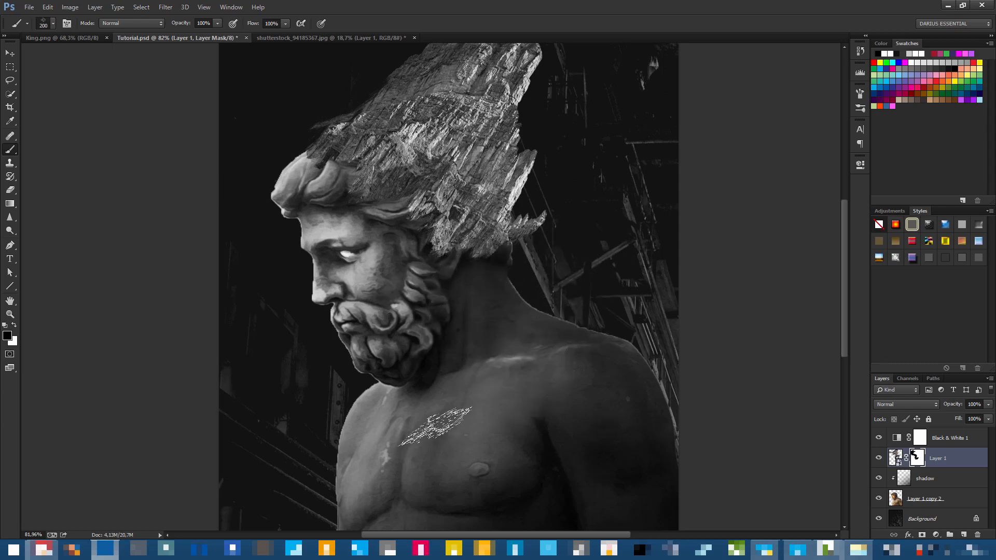
pyautogui.scroll(-6, 465, 356)
pyautogui.scroll(5, 444, 243)
pyautogui.scroll(-3, 479, 207)
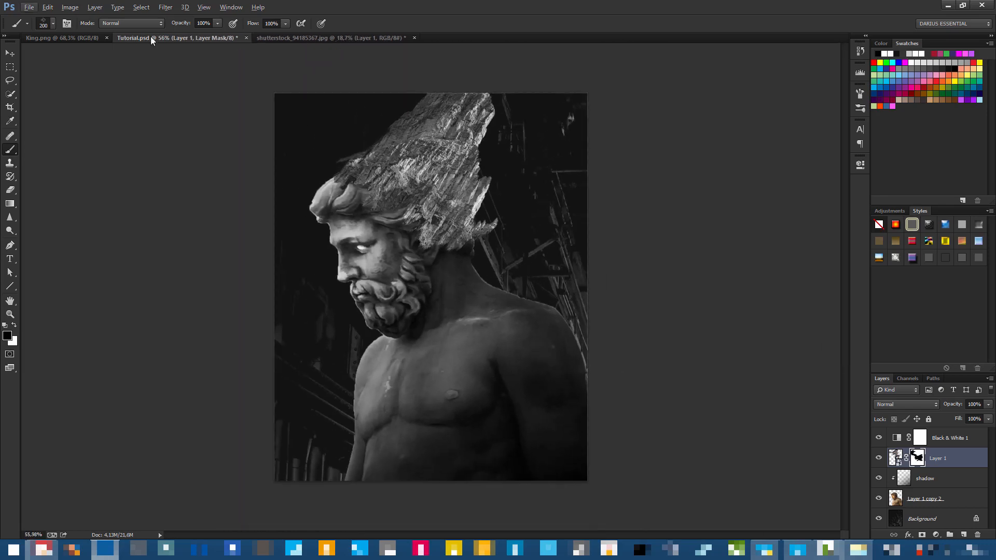
# Compare with the King.png reference and mask the rock's upper edges in Tutorial.psd so its peak tapers.
pyautogui.click(93, 38)
pyautogui.click(158, 36)
pyautogui.moveTo(433, 93)
pyautogui.mouseDown()
pyautogui.moveTo(488, 78)
pyautogui.moveTo(518, 111)
pyautogui.mouseUp()
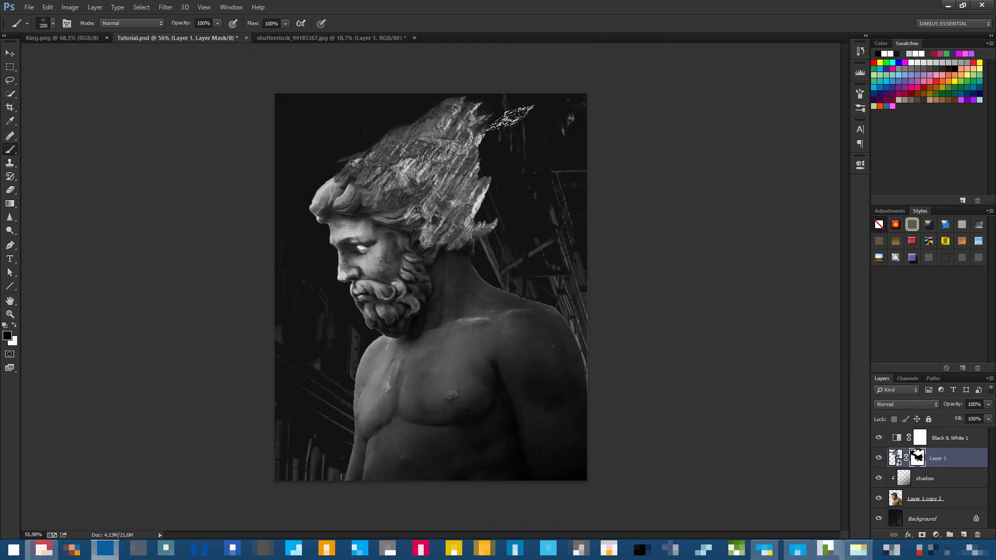
pyautogui.scroll(1, 477, 94)
pyautogui.scroll(1, 478, 94)
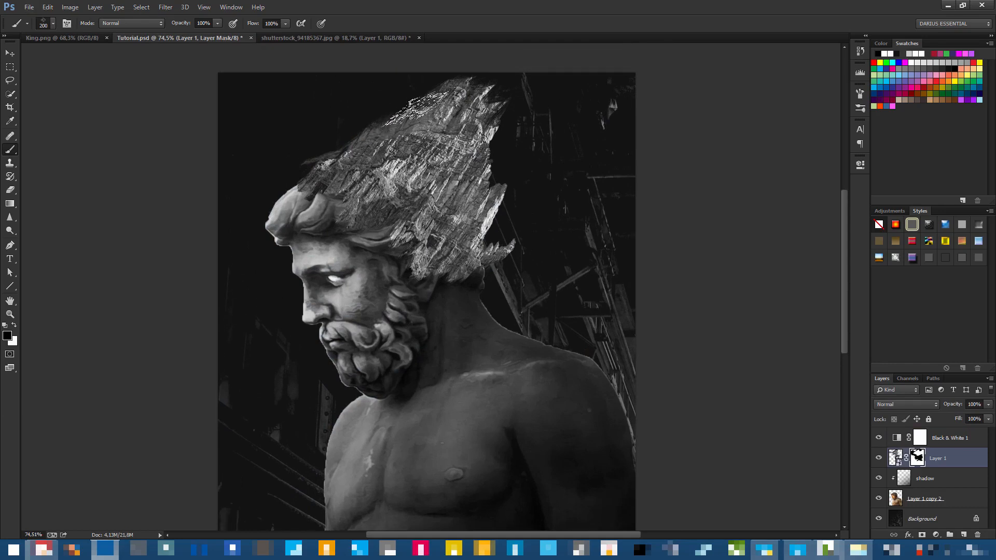
# Adjust the textured brush tip's angle and browse the available brush presets.
pyautogui.rightClick(511, 129)
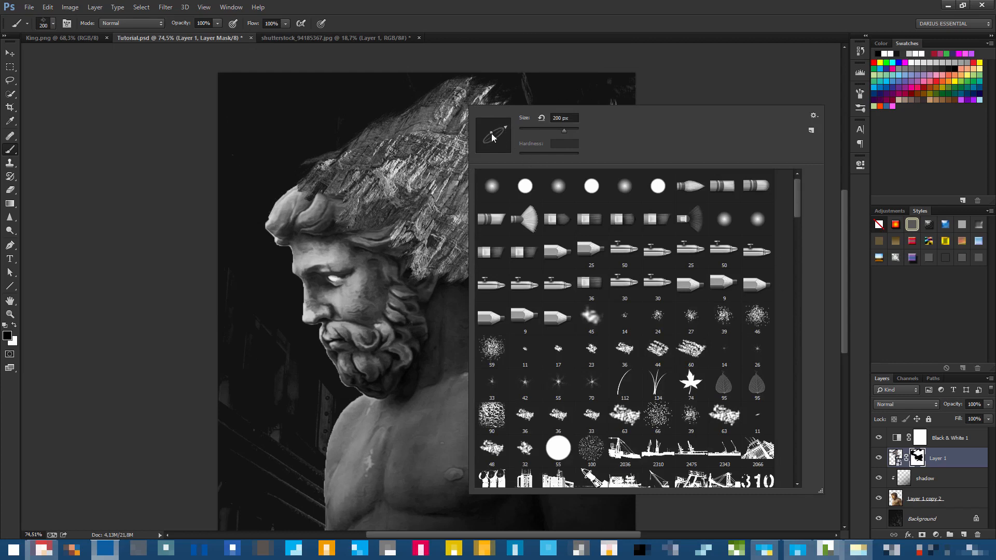
pyautogui.moveTo(492, 134); pyautogui.dragTo(485, 125)
pyautogui.moveTo(488, 126); pyautogui.dragTo(489, 130)
pyautogui.press('Return')
pyautogui.rightClick(382, 139)
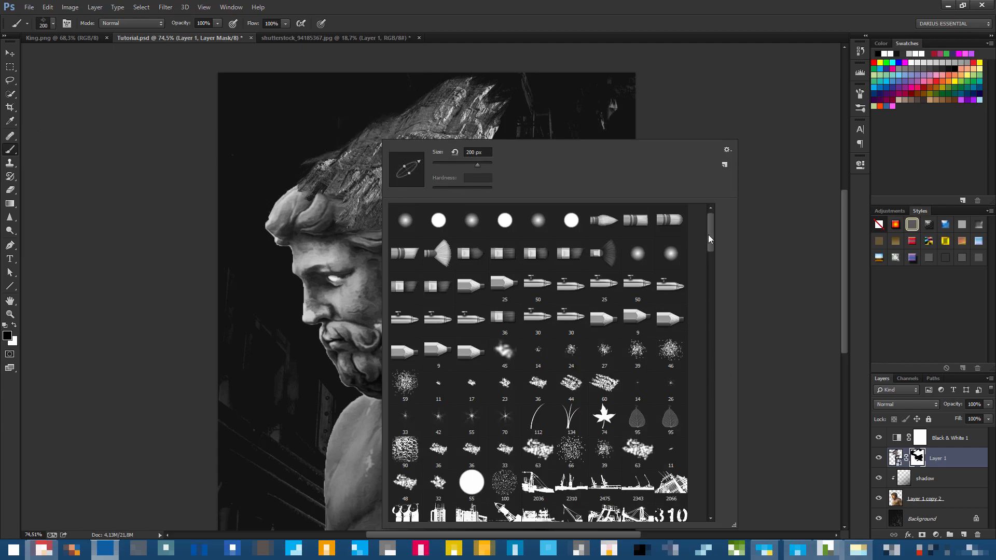
pyautogui.moveTo(709, 236); pyautogui.dragTo(734, 496)
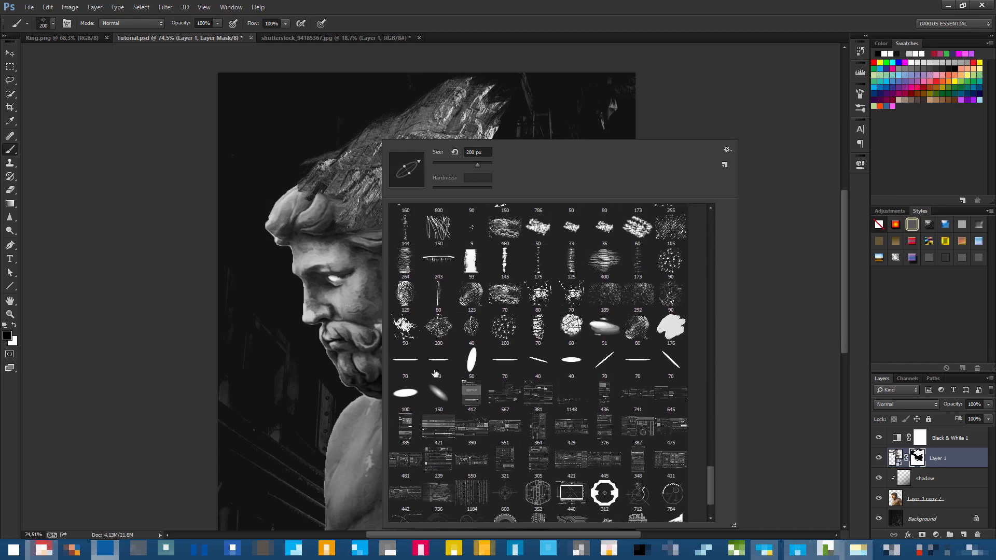
pyautogui.click(949, 458)
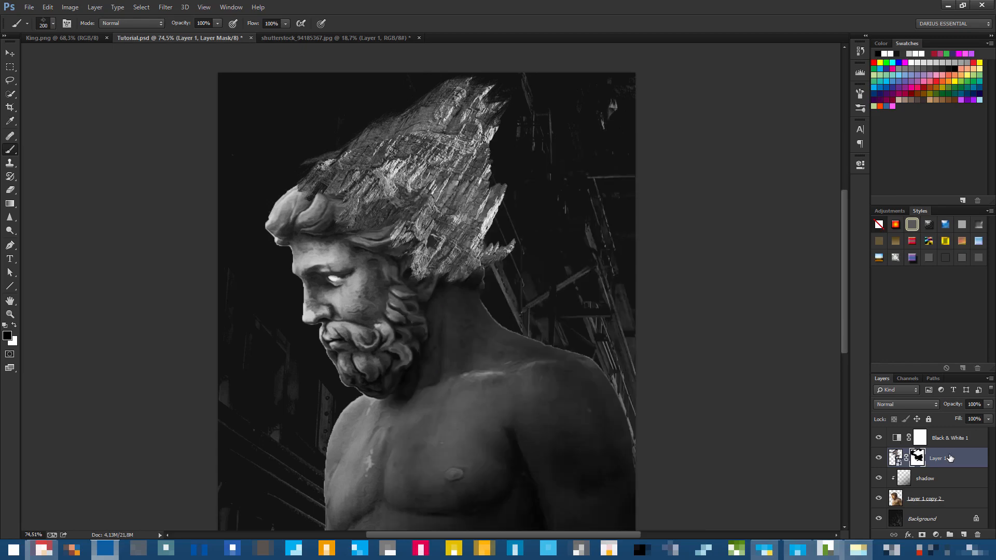
# Rotate the 200 px brush tip to a steeper angle and paint black on the rock's mask to cut down its peak.
pyautogui.rightClick(429, 134)
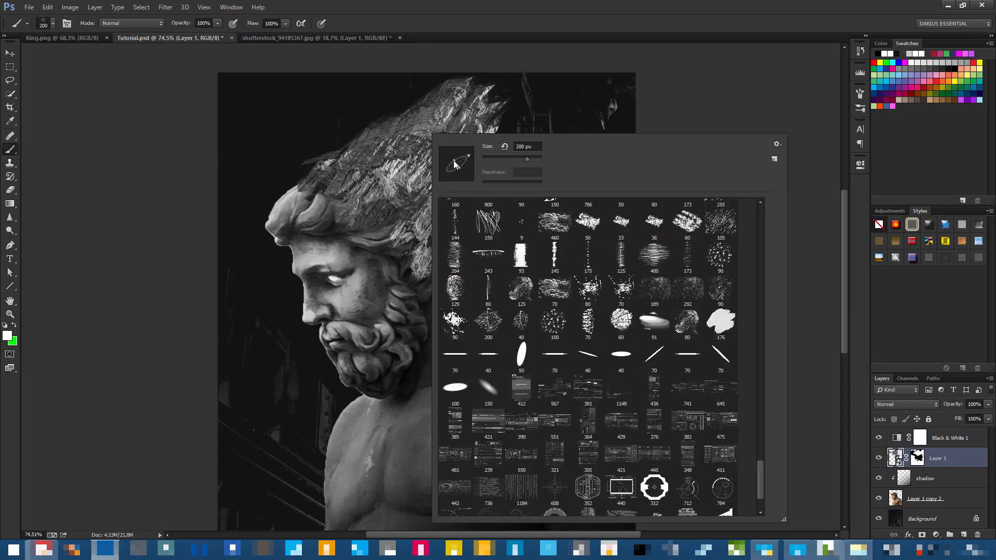
pyautogui.click(67, 24)
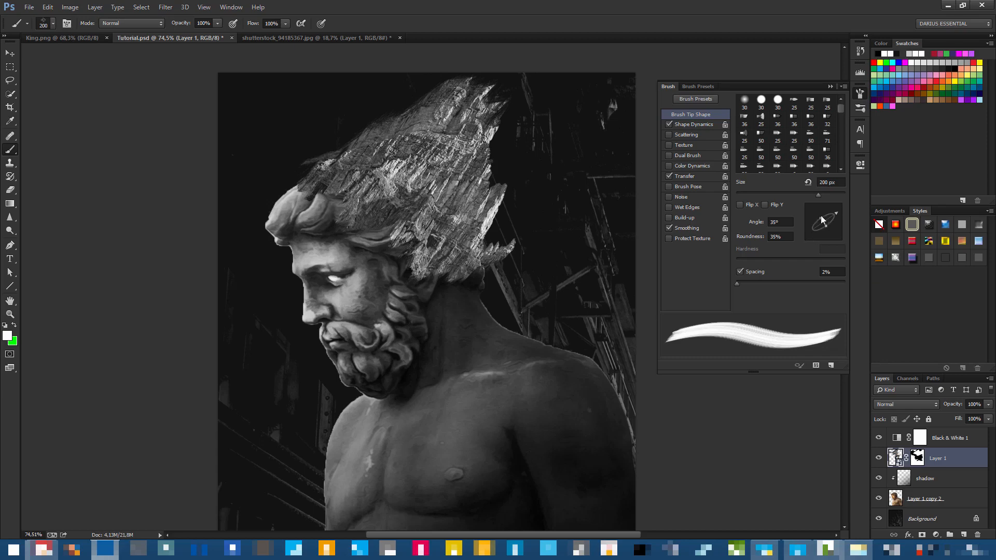
pyautogui.click(830, 87)
pyautogui.rightClick(485, 182)
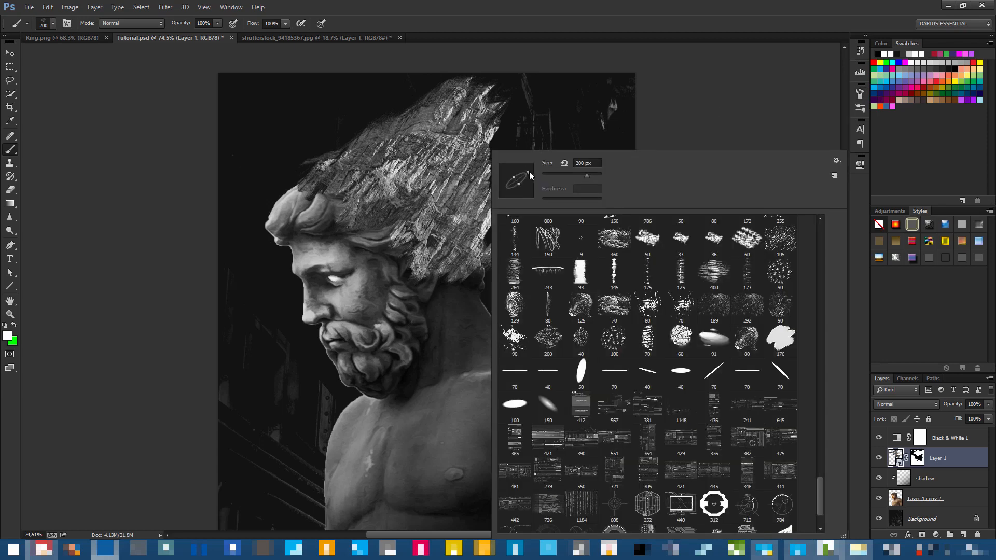
pyautogui.moveTo(530, 173); pyautogui.dragTo(530, 171)
pyautogui.click(942, 463)
pyautogui.click(919, 458)
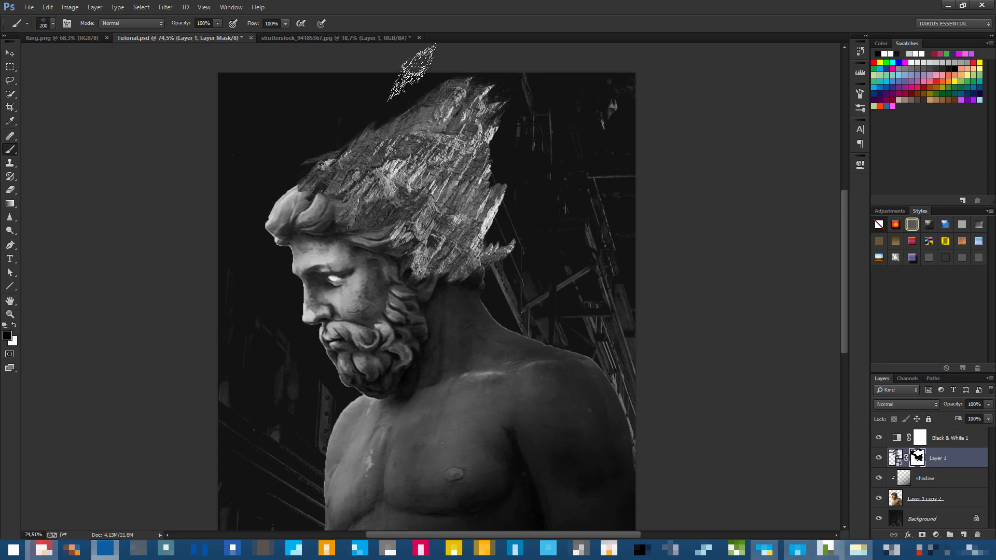
pyautogui.moveTo(526, 61)
pyautogui.mouseDown()
pyautogui.moveTo(472, 59)
pyautogui.moveTo(429, 86)
pyautogui.moveTo(510, 76)
pyautogui.moveTo(518, 123)
pyautogui.moveTo(491, 91)
pyautogui.moveTo(456, 88)
pyautogui.moveTo(443, 70)
pyautogui.moveTo(445, 85)
pyautogui.mouseUp()
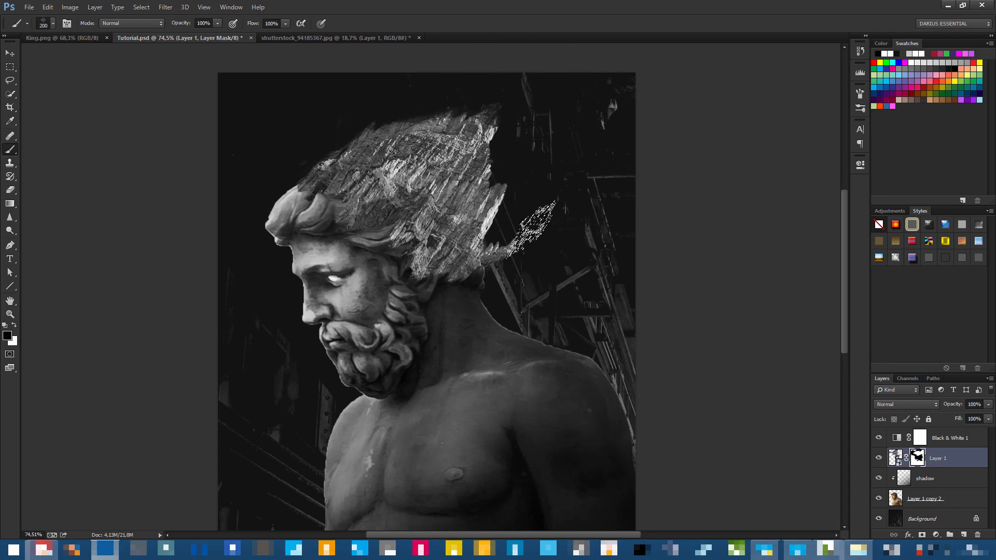
pyautogui.scroll(-5, 534, 244)
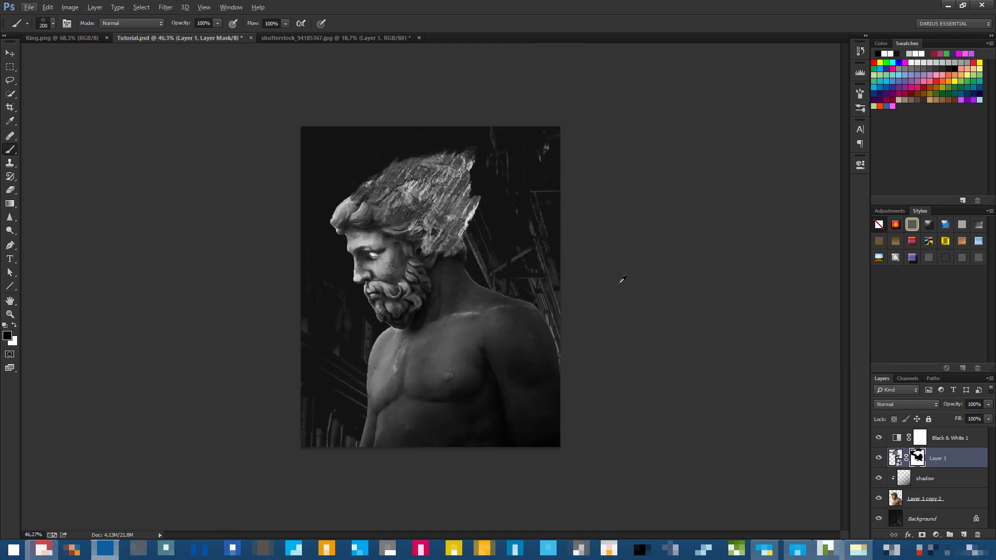
pyautogui.scroll(3, 482, 224)
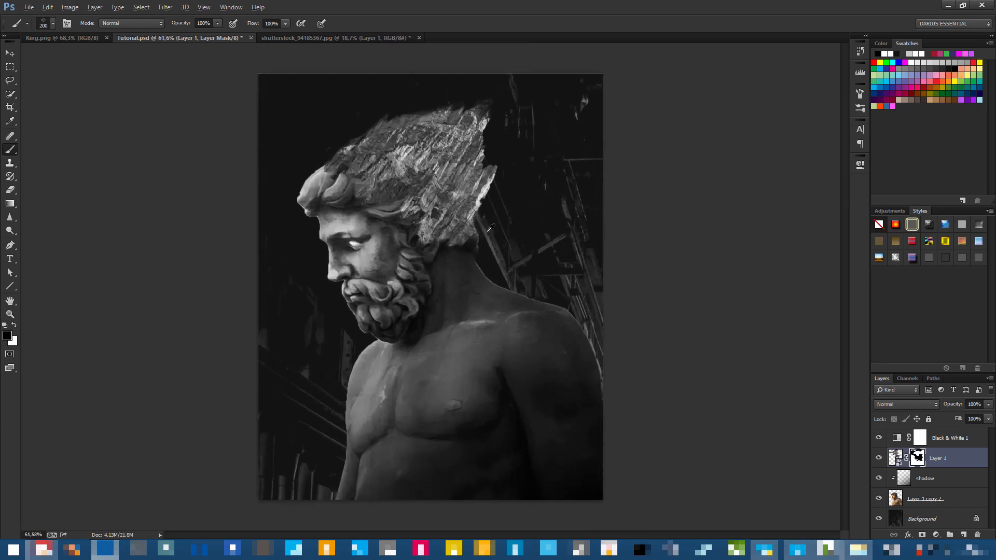
pyautogui.scroll(-2, 482, 224)
pyautogui.scroll(3, 488, 201)
pyautogui.scroll(-1, 488, 201)
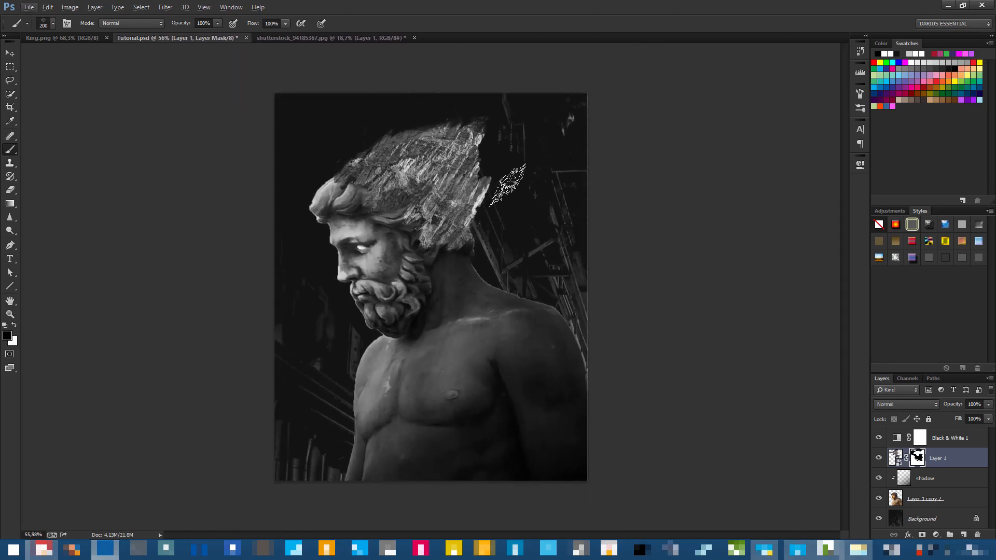
pyautogui.rightClick(522, 178)
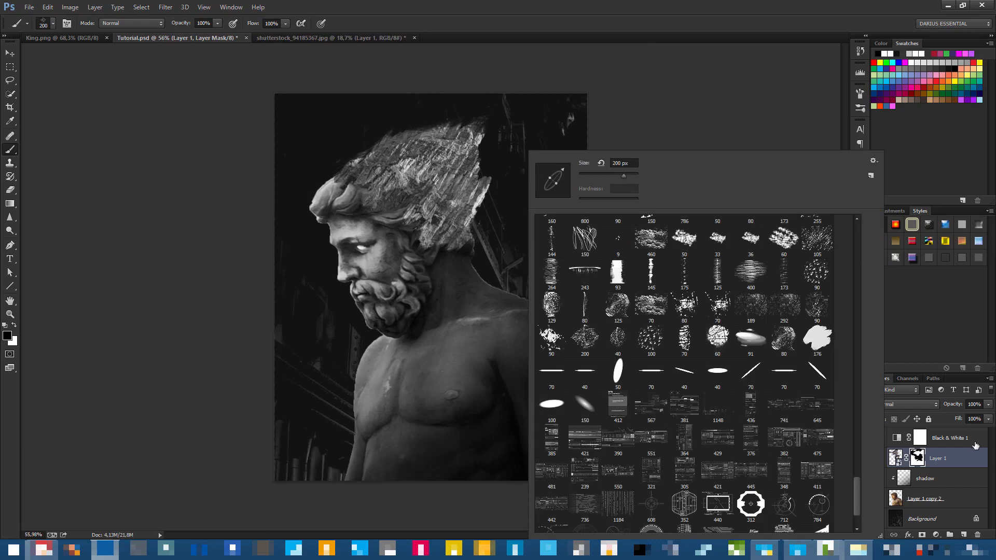
pyautogui.click(949, 457)
pyautogui.click(918, 458)
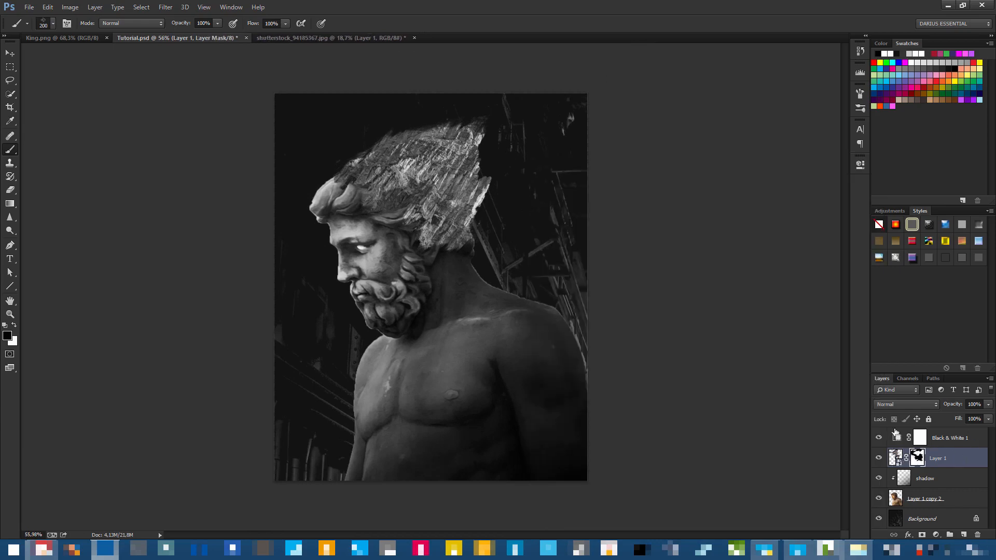
# Copy the snowy mountain on Layer 2 of shutterstock_94185367.jpg into Tutorial.psd above the first rock and convert it to a Smart Object.
pyautogui.click(311, 38)
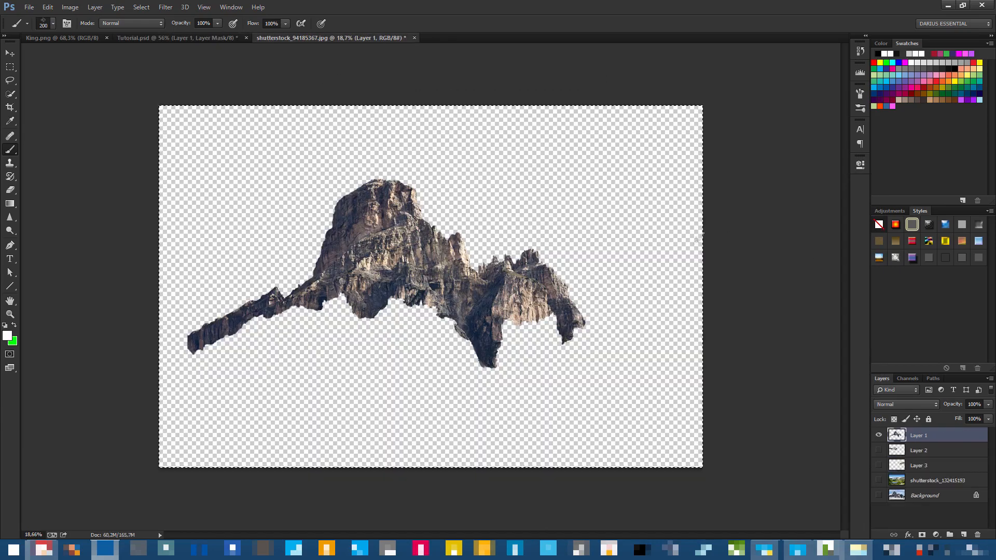
pyautogui.click(922, 451)
pyautogui.click(878, 435)
pyautogui.click(879, 451)
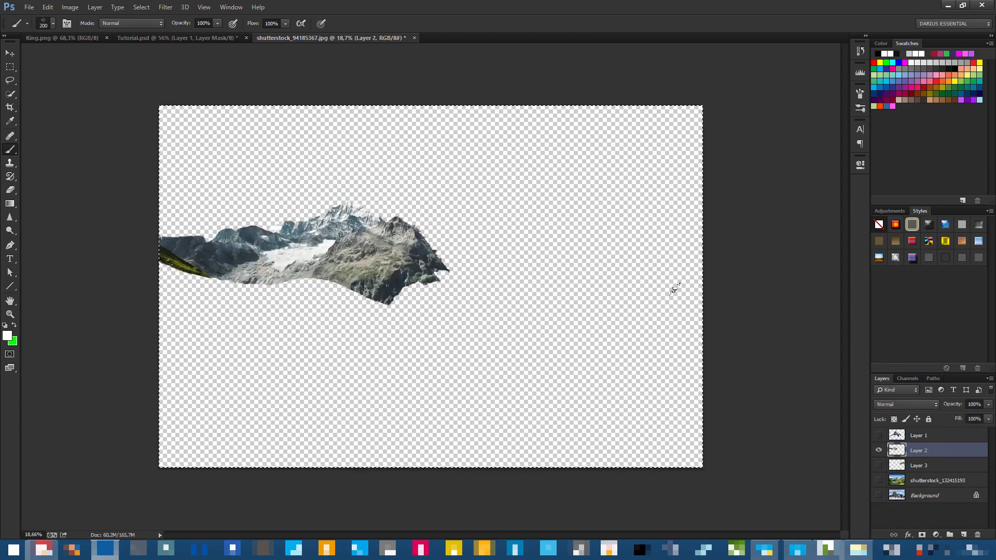
pyautogui.click(146, 36)
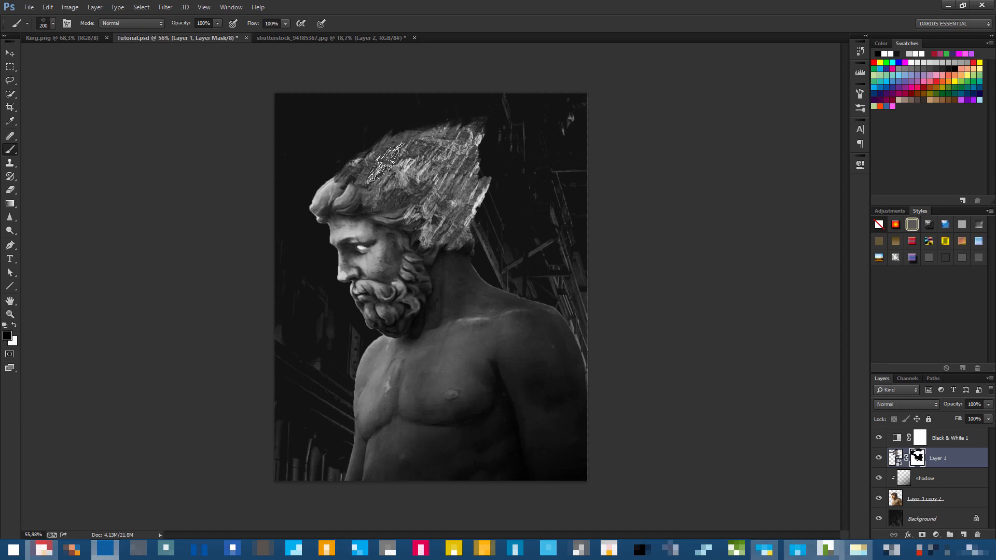
pyautogui.hotkey('ctrl', 'v')
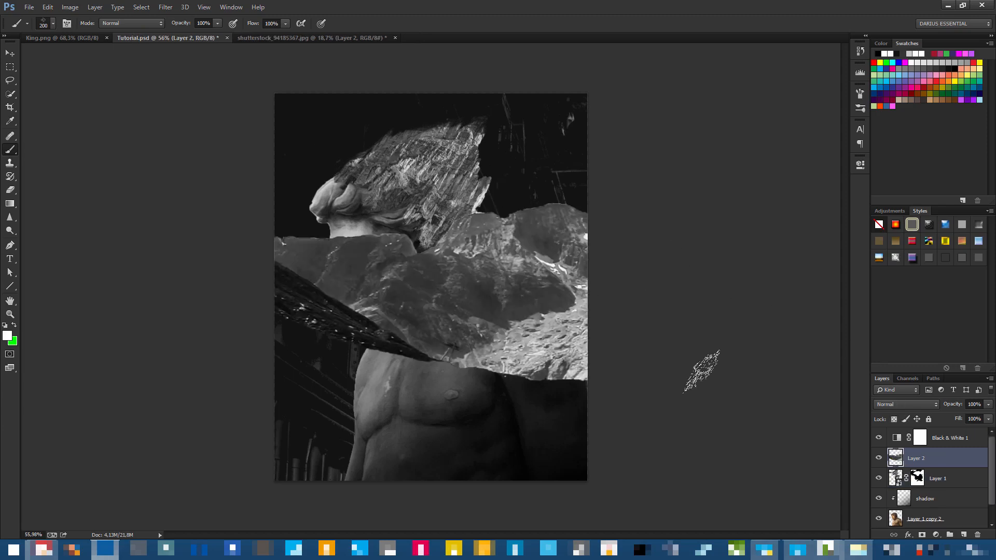
pyautogui.rightClick(932, 459)
pyautogui.click(890, 103)
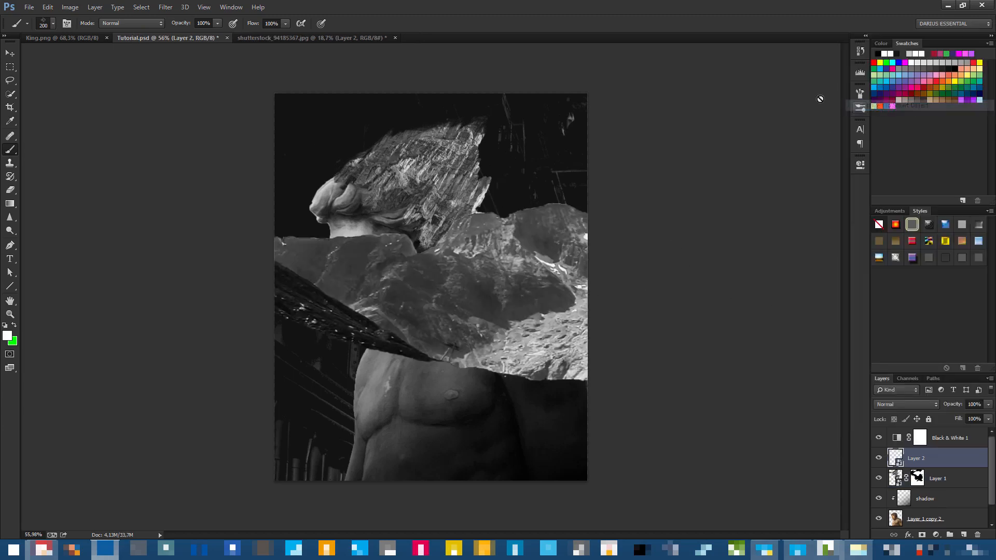
# Scale the pasted mountain down to about 47%, rotate it steeply and place it over the back of the statue's head.
pyautogui.hotkey('ctrl', 't')
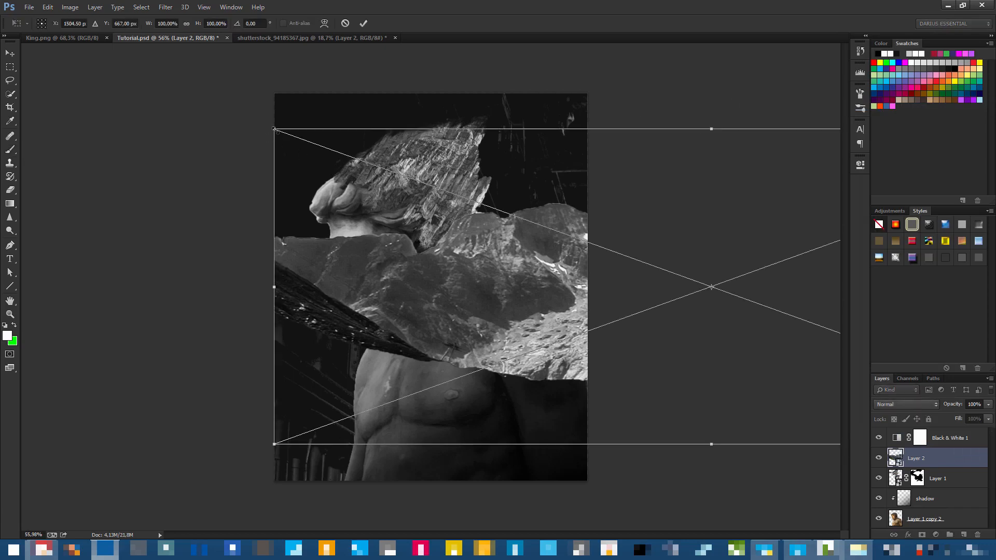
pyautogui.moveTo(275, 130); pyautogui.dragTo(738, 297)
pyautogui.moveTo(784, 349); pyautogui.dragTo(245, 172)
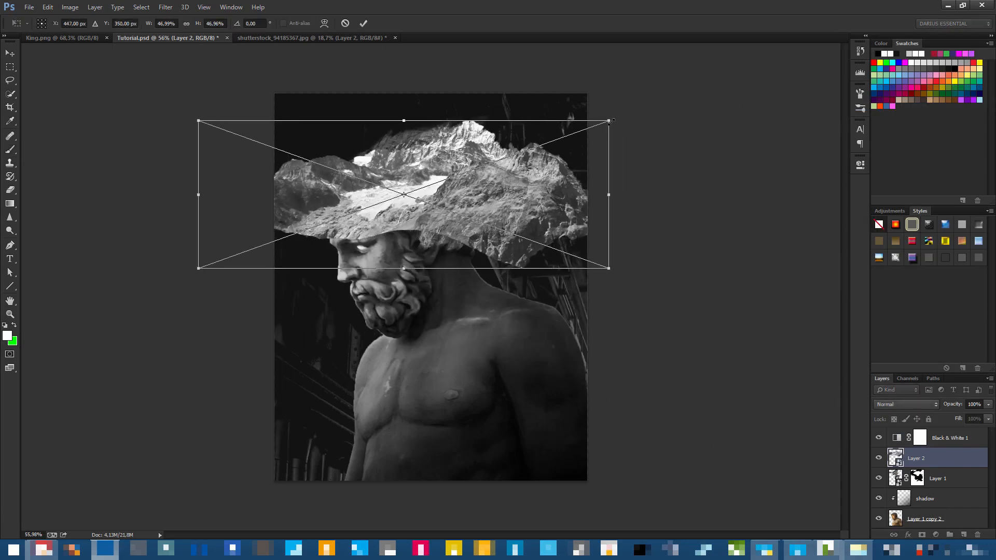
pyautogui.moveTo(611, 122); pyautogui.dragTo(377, 86)
pyautogui.moveTo(381, 172); pyautogui.dragTo(546, 234)
pyautogui.moveTo(584, 310); pyautogui.dragTo(514, 375)
pyautogui.moveTo(498, 276); pyautogui.dragTo(496, 277)
pyautogui.press('Return')
pyautogui.press('b')
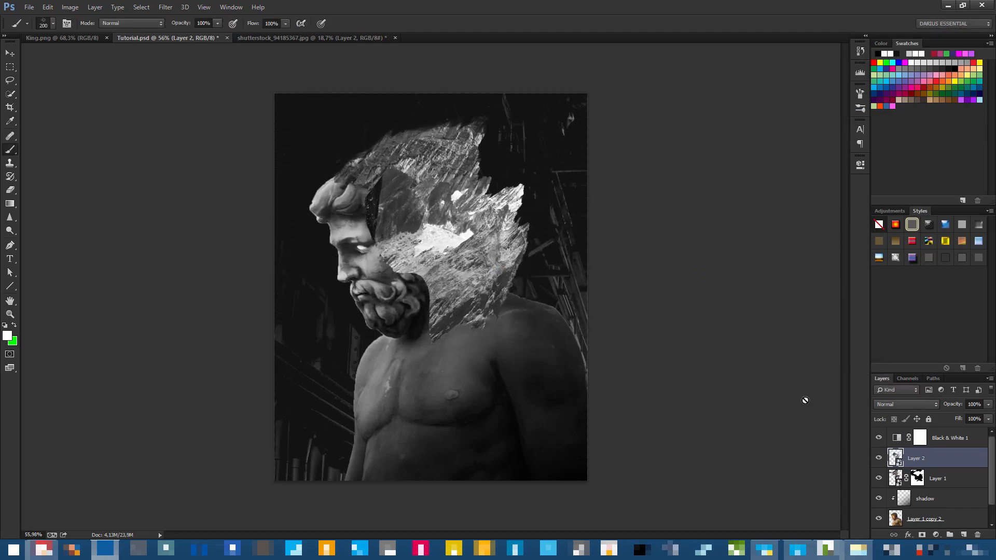
# Add a layer mask to the new mountain layer and lower its opacity to 28%.
pyautogui.scroll(5, 419, 280)
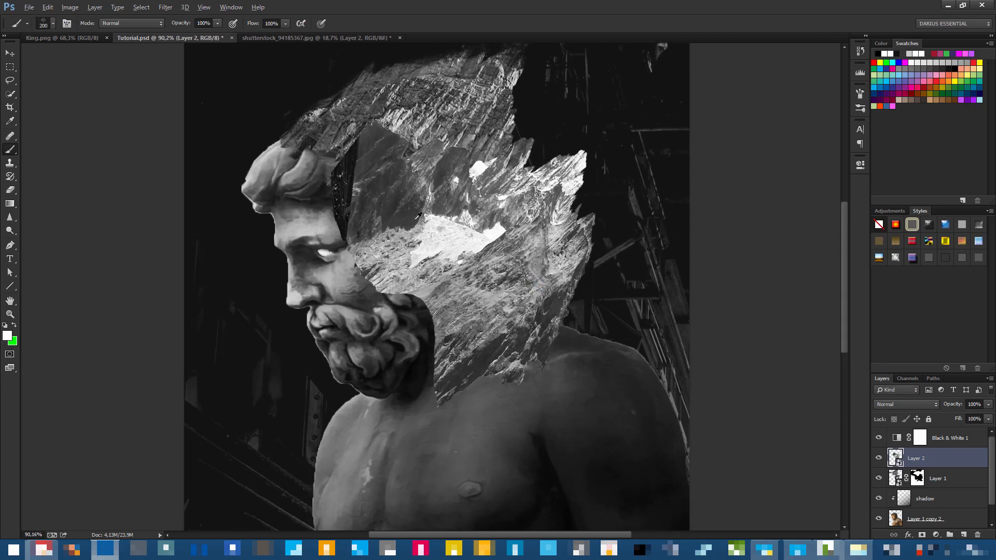
pyautogui.click(10, 82)
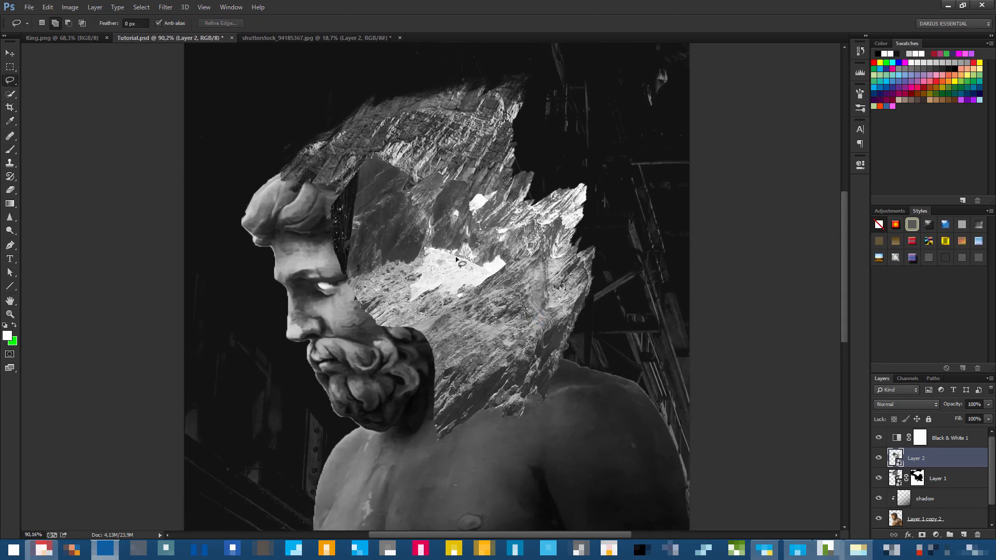
pyautogui.click(923, 536)
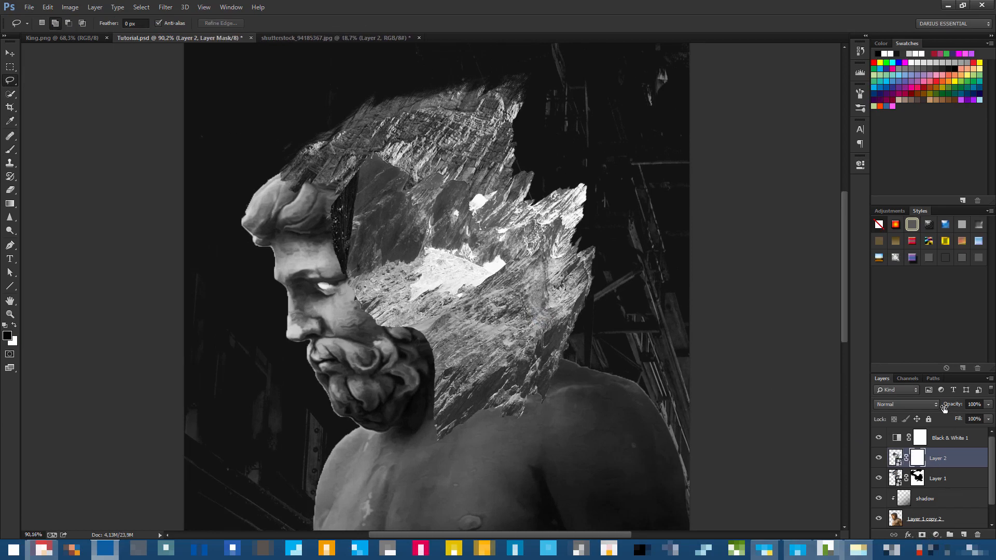
pyautogui.moveTo(939, 409); pyautogui.dragTo(880, 417)
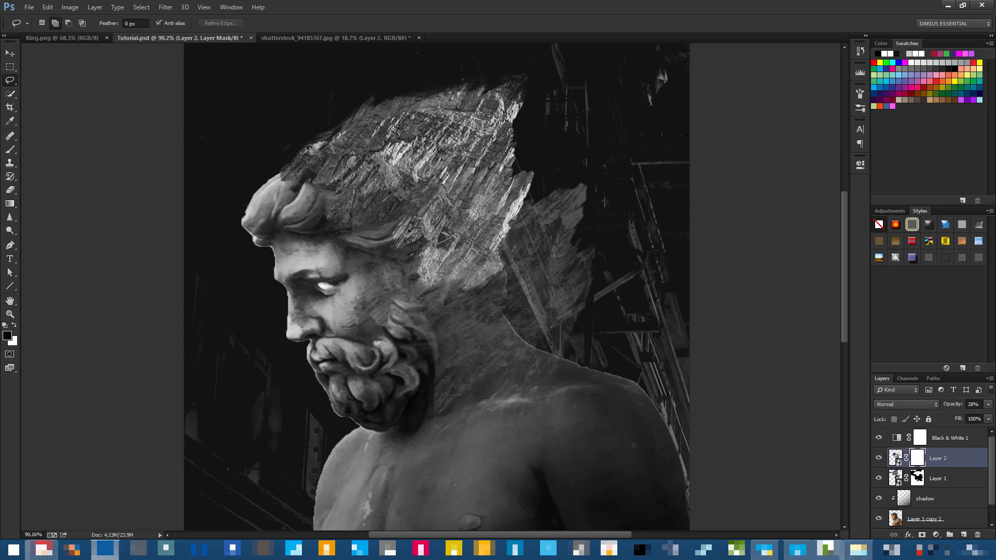
# Lasso the area over the first rock and front hair, restore 100% opacity and fill that area of the mountain's mask with black.
pyautogui.moveTo(380, 104); pyautogui.dragTo(453, 237)
pyautogui.press('b')
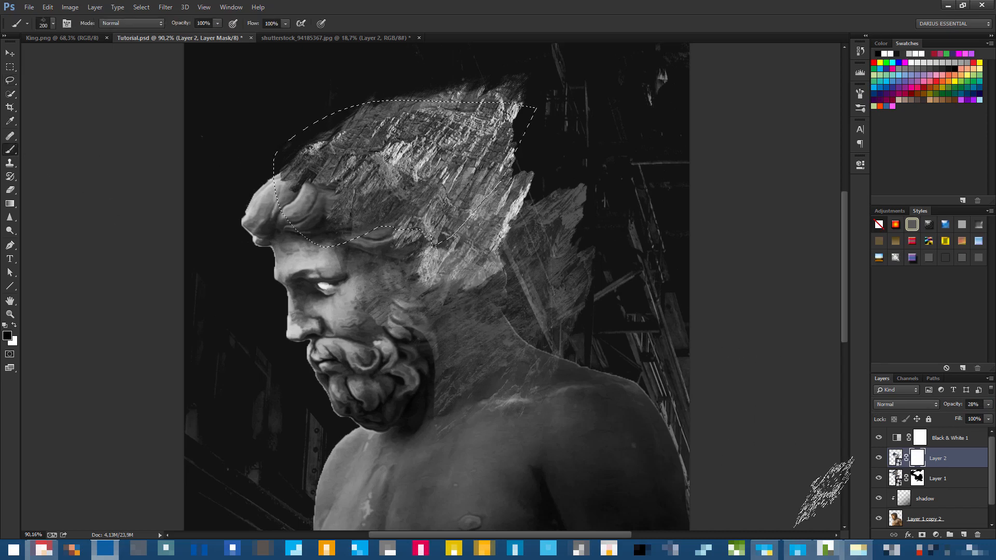
pyautogui.moveTo(942, 407); pyautogui.dragTo(995, 408)
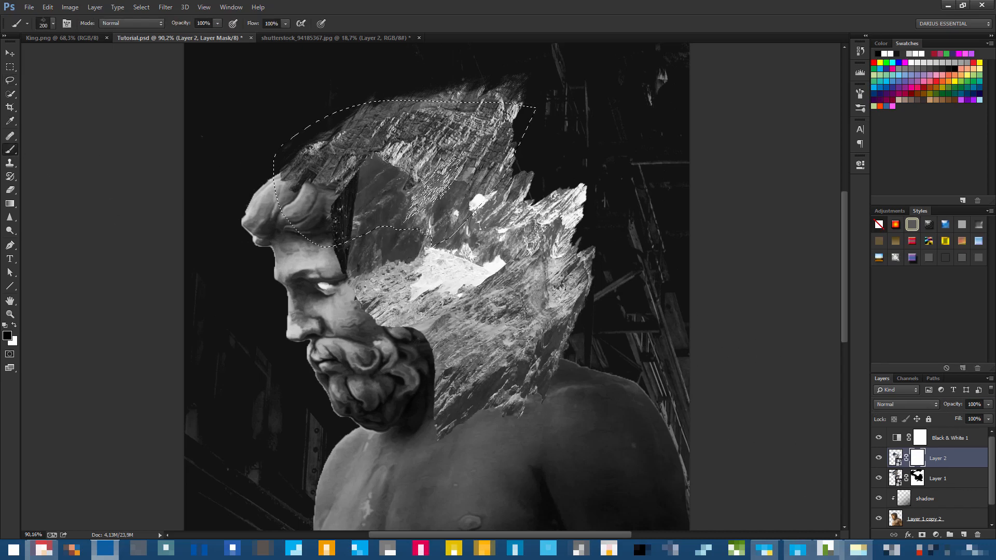
pyautogui.hotkey('alt', 'BackSpace')
pyautogui.hotkey('ctrl', 'd')
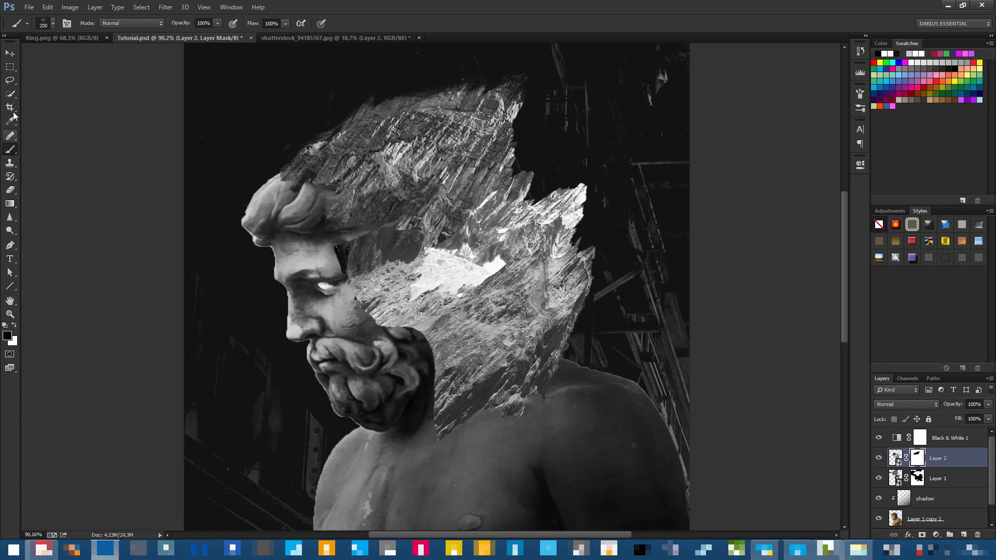
# Lower the mountain layer to 29% opacity, lasso the face and front of the beard, and paint that area black on its mask.
pyautogui.press('l')
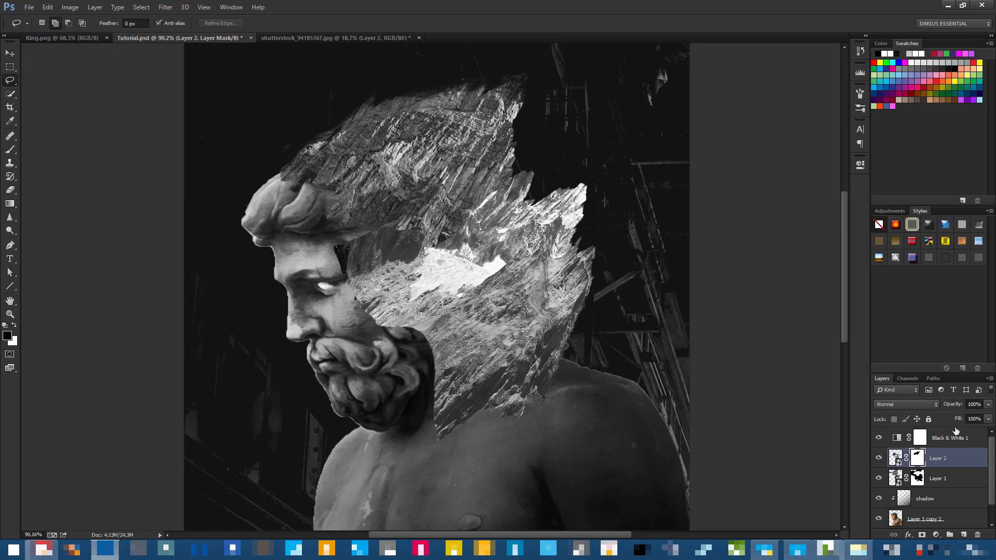
pyautogui.moveTo(874, 409); pyautogui.dragTo(884, 410)
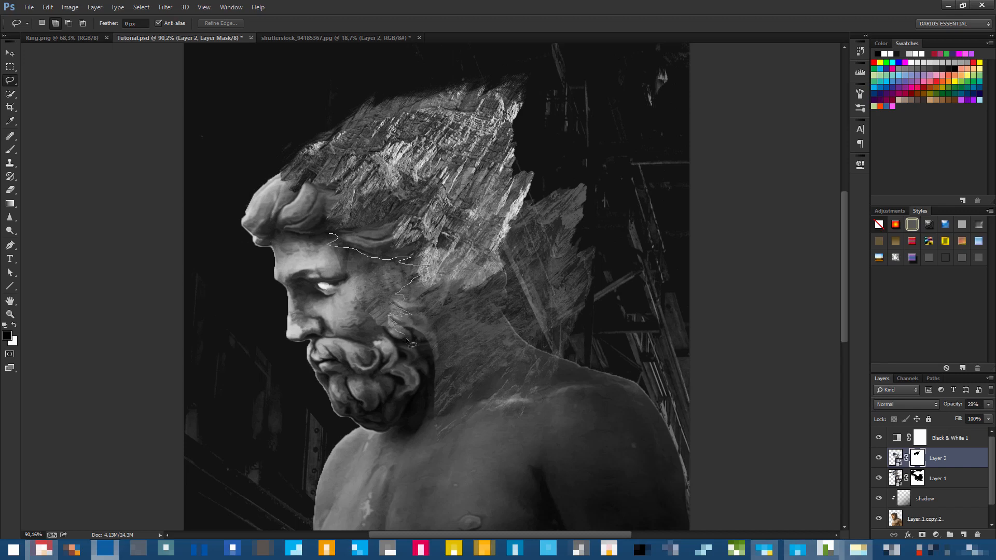
pyautogui.moveTo(267, 358)
pyautogui.mouseDown()
pyautogui.moveTo(239, 311)
pyautogui.moveTo(269, 236)
pyautogui.moveTo(330, 238)
pyautogui.mouseUp()
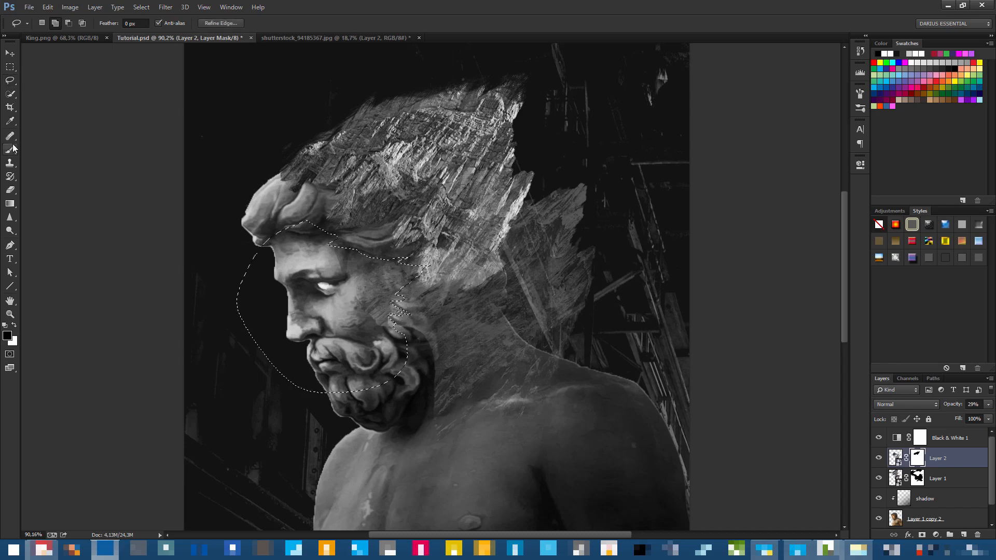
pyautogui.press('b')
pyautogui.moveTo(420, 345); pyautogui.dragTo(334, 222)
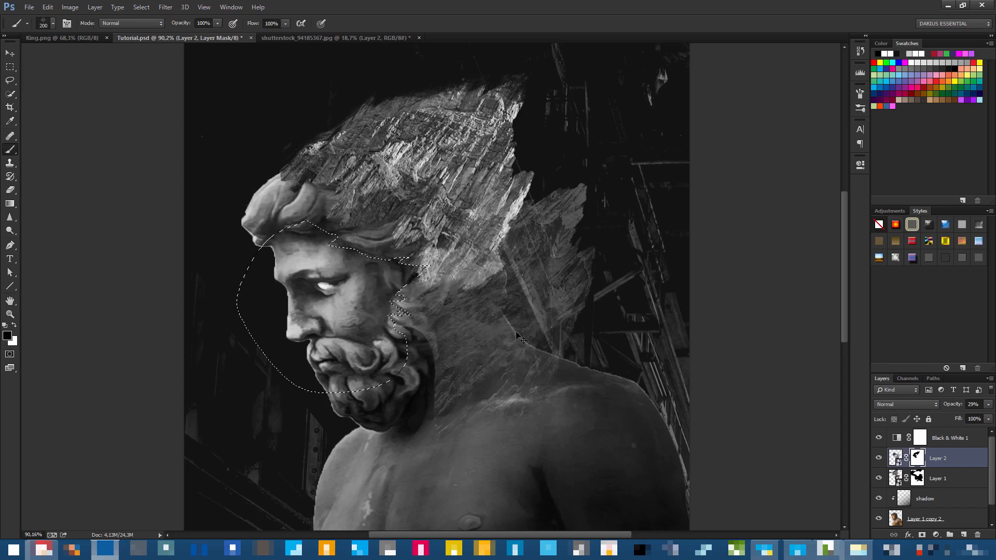
pyautogui.hotkey('ctrl', 'd')
# Lasso the beard, neck and shoulder area below the ear and mask the mountain out of it, then clear the selection.
pyautogui.press('l')
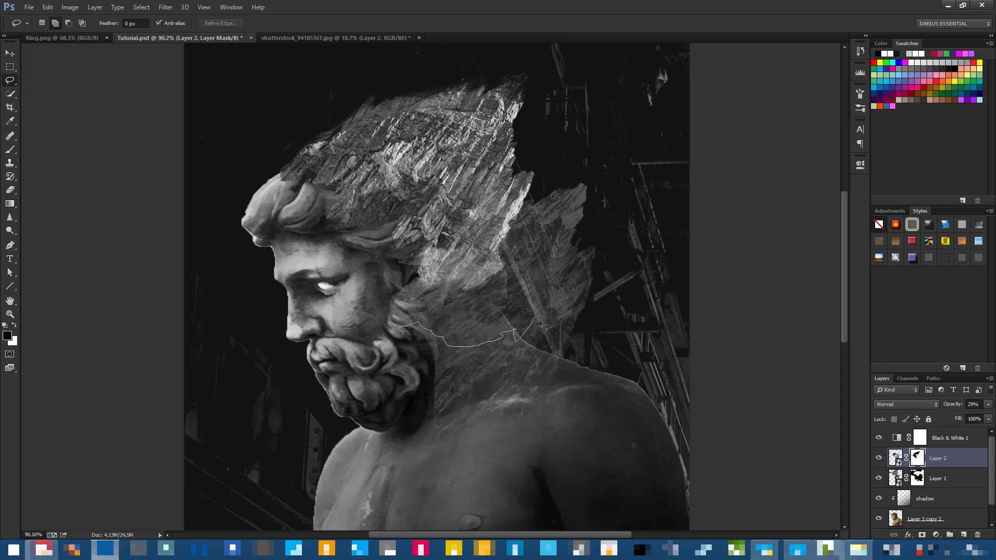
pyautogui.moveTo(630, 337)
pyautogui.mouseDown()
pyautogui.moveTo(373, 511)
pyautogui.moveTo(337, 342)
pyautogui.mouseUp()
pyautogui.press('b')
pyautogui.moveTo(518, 331)
pyautogui.mouseDown()
pyautogui.moveTo(320, 427)
pyautogui.moveTo(398, 460)
pyautogui.moveTo(491, 427)
pyautogui.moveTo(519, 385)
pyautogui.moveTo(490, 437)
pyautogui.moveTo(381, 347)
pyautogui.moveTo(291, 347)
pyautogui.mouseUp()
pyautogui.hotkey('ctrl', 'd')
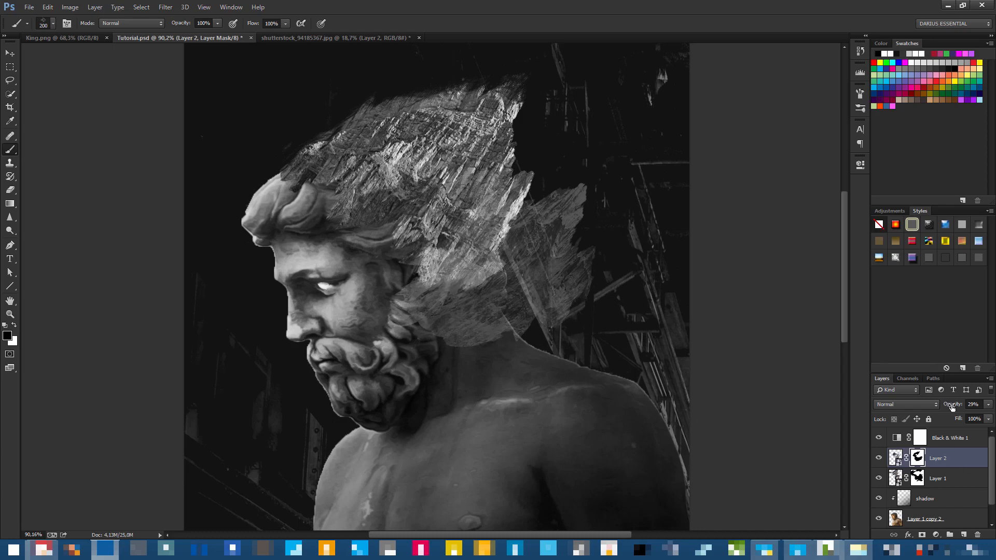
# Set the masked mountain layer's opacity back to 100%.
pyautogui.click(952, 407)
pyautogui.write('100')
pyautogui.press('Return')
pyautogui.scroll(-4, 425, 207)
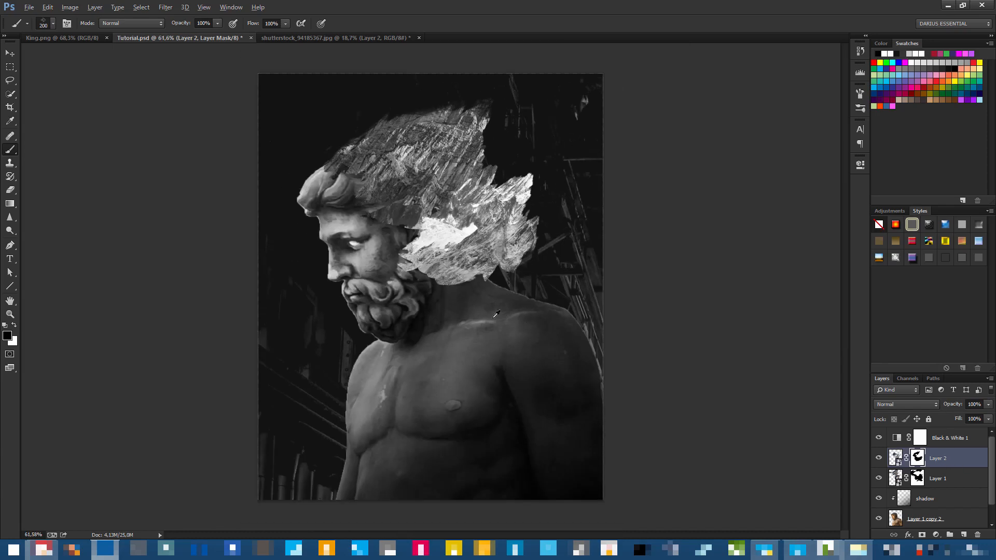
# Paint black on the mountain's mask with the textured brush to uncover the hair above the ear and roughen the rock's lower edge.
pyautogui.scroll(4, 425, 206)
pyautogui.moveTo(557, 280); pyautogui.dragTo(665, 323)
pyautogui.hotkey('ctrl', 'z')
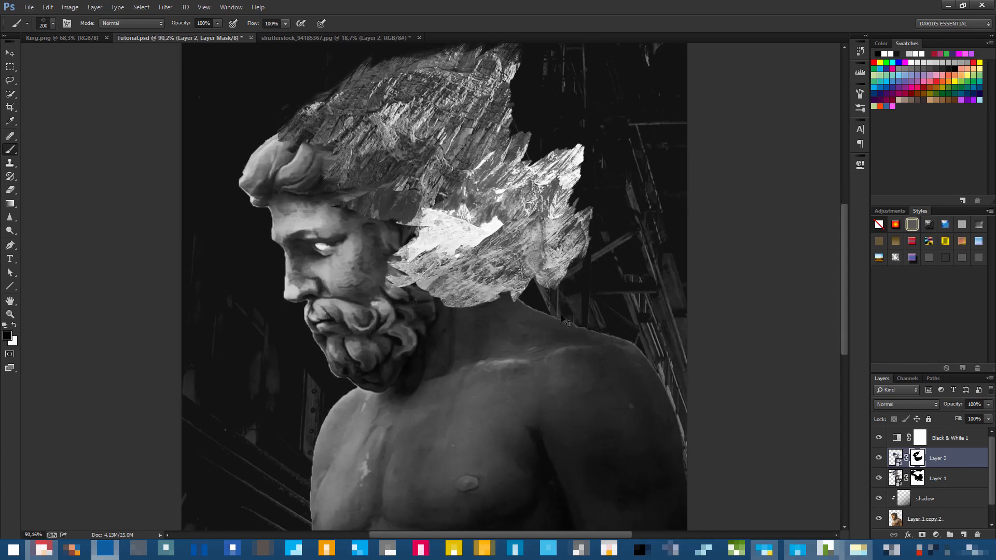
pyautogui.moveTo(386, 226)
pyautogui.mouseDown()
pyautogui.moveTo(338, 219)
pyautogui.moveTo(360, 225)
pyautogui.moveTo(376, 246)
pyautogui.mouseUp()
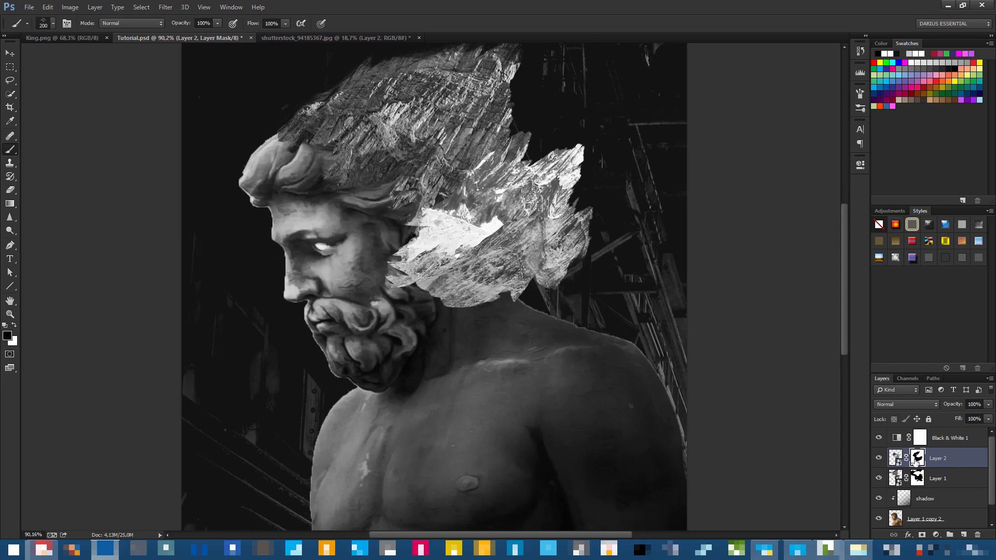
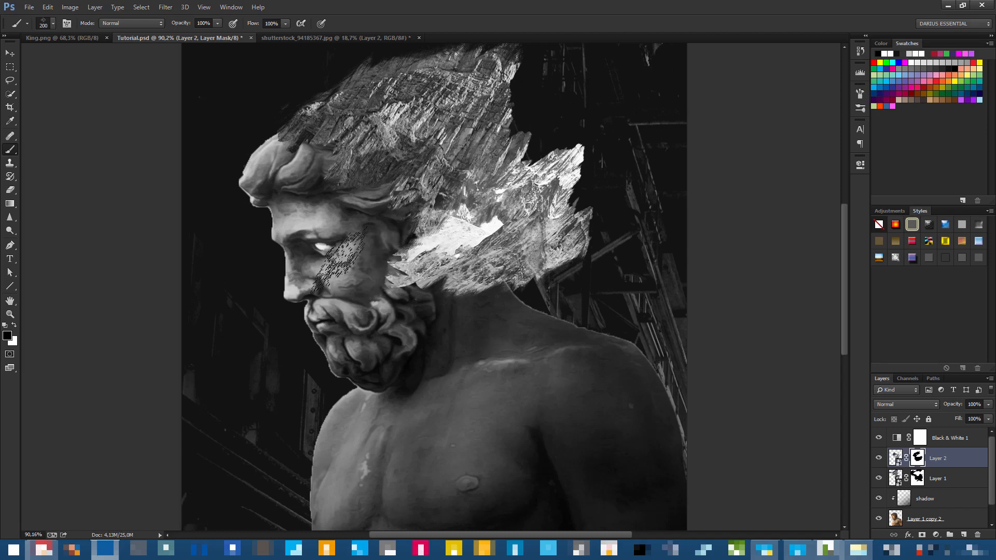
pyautogui.scroll(-7, 340, 260)
pyautogui.scroll(3, 399, 199)
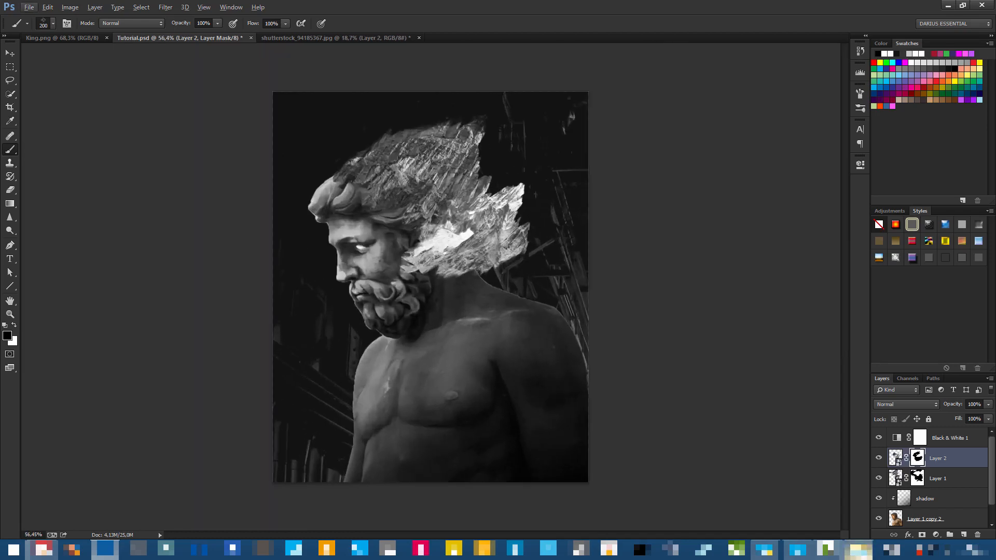
# In the stock mountain document, show only the tall brown cliff cut-out on Layer 1, select that layer and copy it.
pyautogui.click(297, 38)
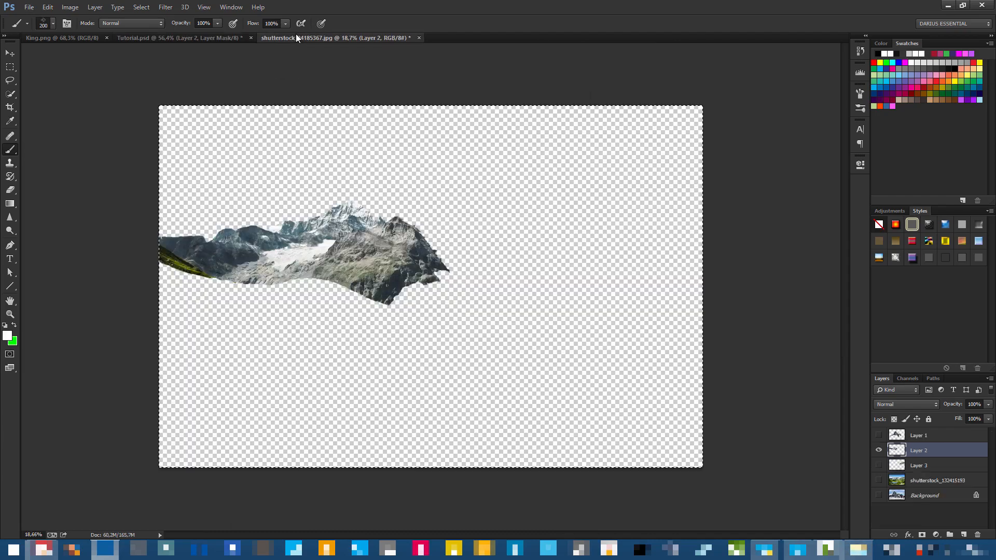
pyautogui.click(879, 435)
pyautogui.click(878, 450)
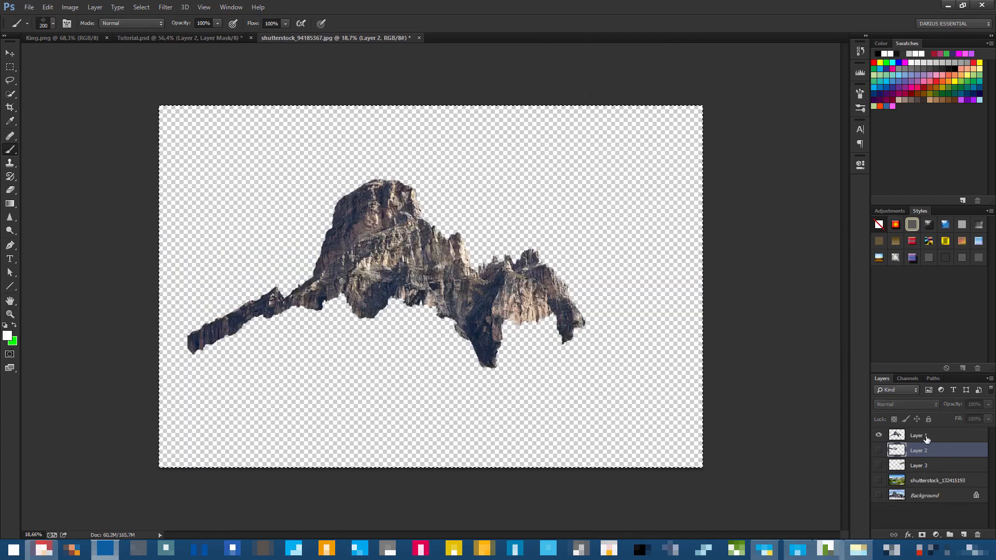
pyautogui.click(915, 439)
# Paste the copied cliff into Tutorial.psd above Layer 2 and convert it to a smart object.
pyautogui.click(151, 37)
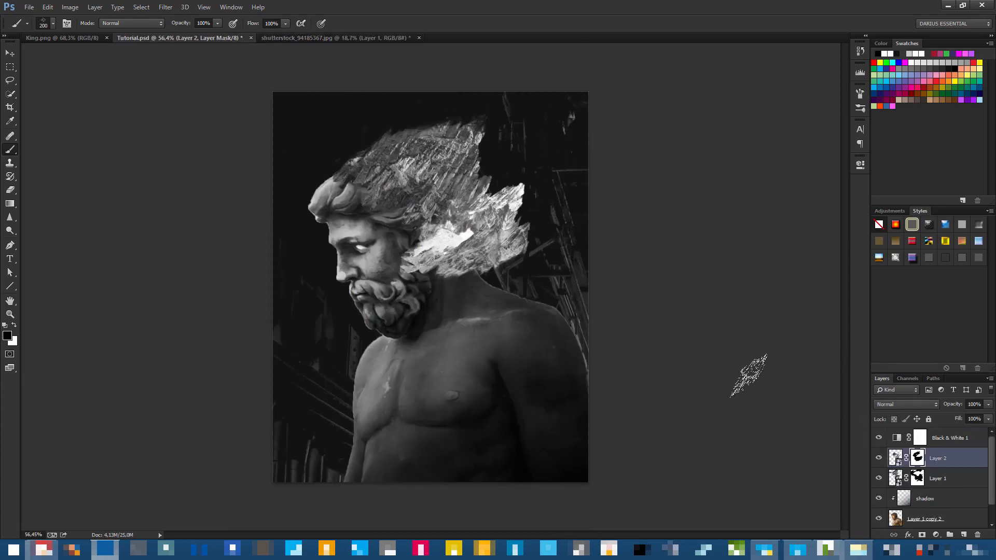
pyautogui.hotkey('ctrl', 'v')
pyautogui.rightClick(959, 465)
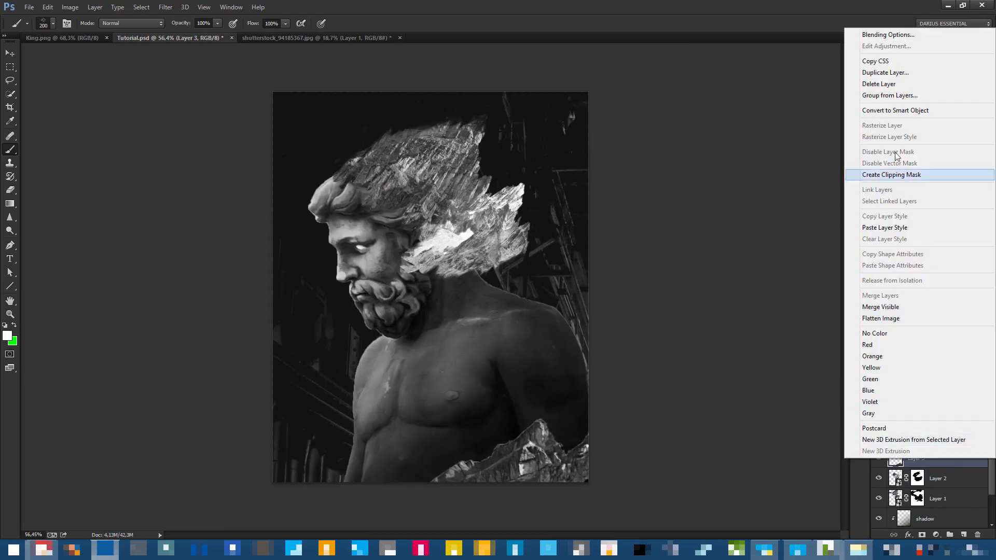
pyautogui.click(906, 115)
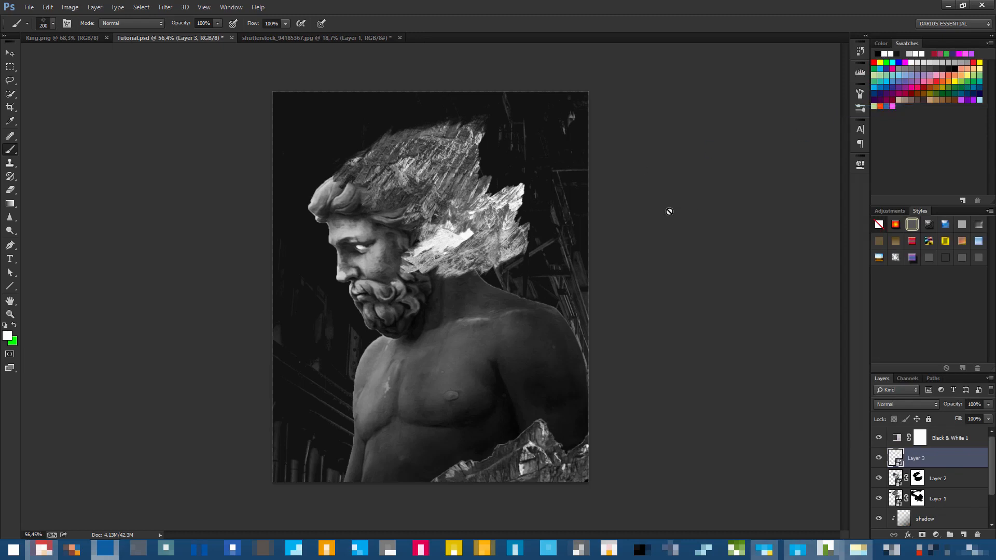
# Free-transform the pasted cliff, scaling it down to about 22% width and 37% height, and place it over the statue's head.
pyautogui.hotkey('ctrl', 't')
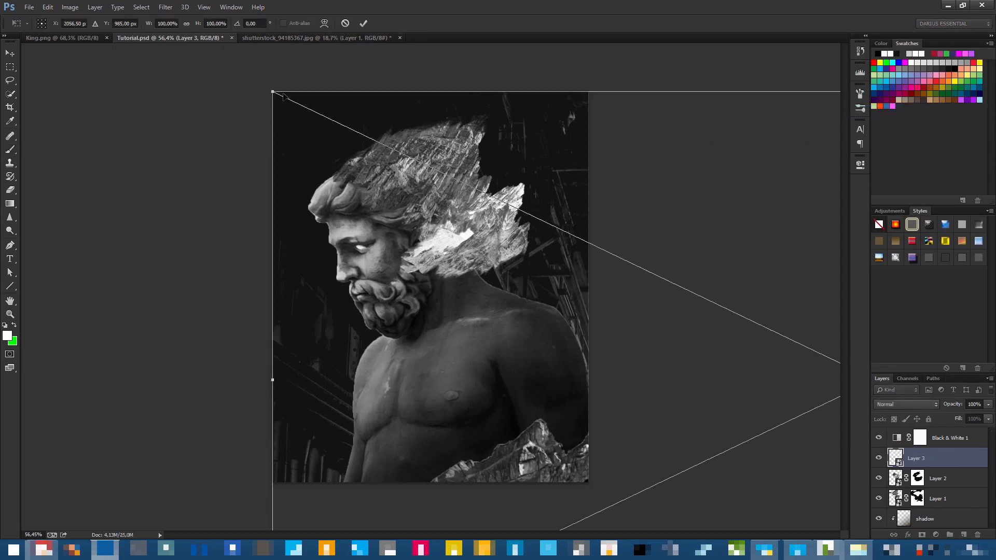
pyautogui.moveTo(271, 90); pyautogui.dragTo(768, 329)
pyautogui.moveTo(803, 382); pyautogui.dragTo(263, 80)
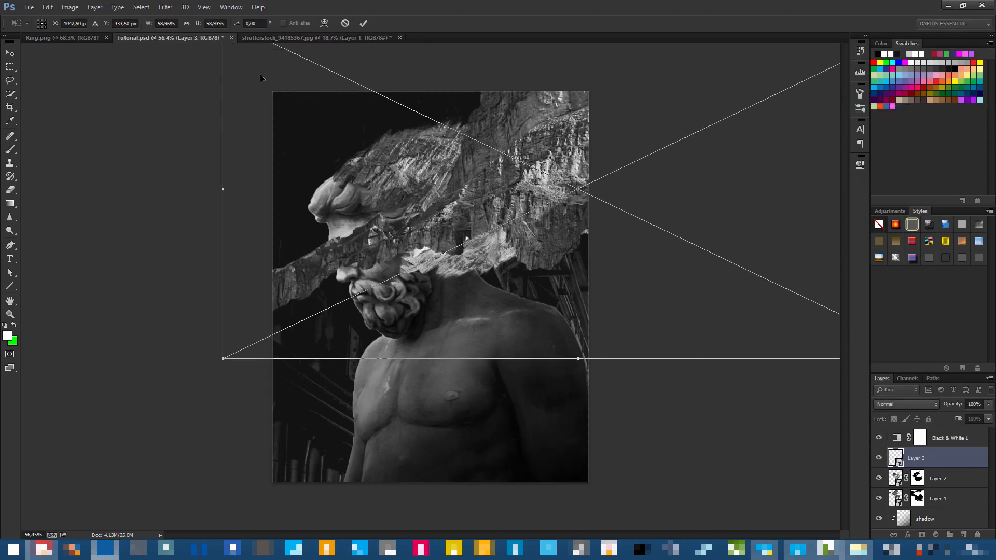
pyautogui.scroll(-5, 480, 217)
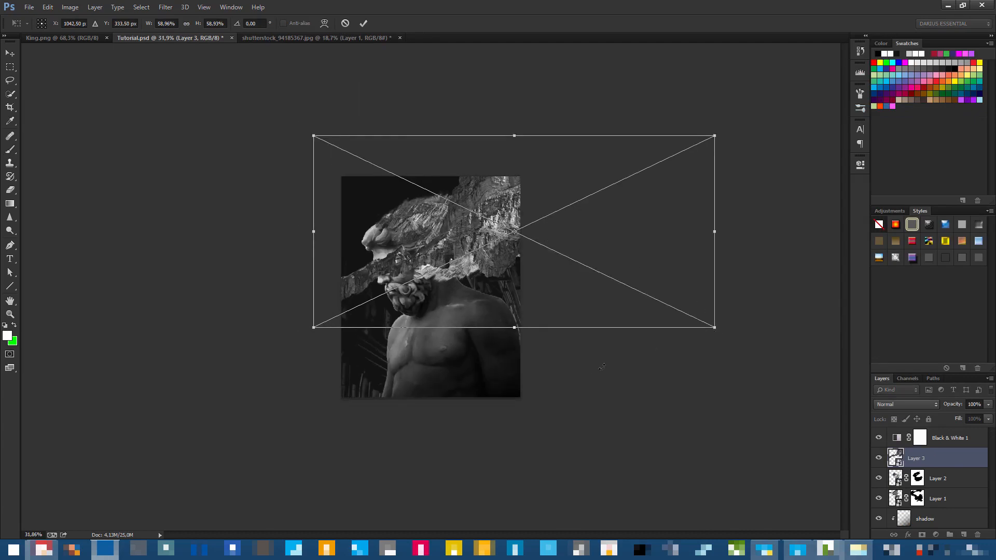
pyautogui.moveTo(712, 336); pyautogui.dragTo(613, 336)
pyautogui.moveTo(615, 135); pyautogui.dragTo(463, 207)
pyautogui.scroll(3, 467, 282)
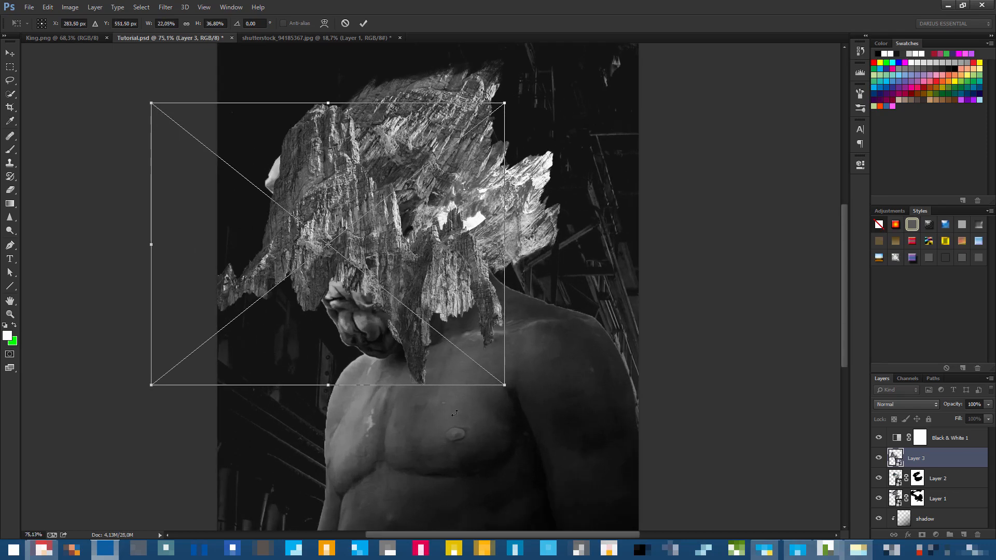
# Flip the cliff horizontally, rotate it to about 28.8° and position it as a jagged rock crown above the face, then apply the transform.
pyautogui.moveTo(547, 369); pyautogui.dragTo(582, 184)
pyautogui.rightClick(506, 163)
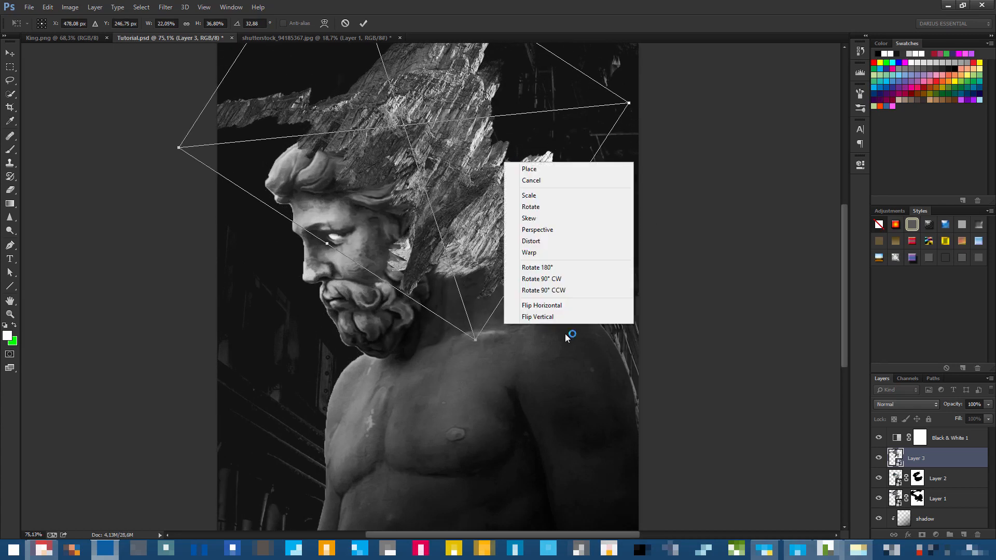
pyautogui.click(558, 305)
pyautogui.moveTo(485, 215); pyautogui.dragTo(468, 237)
pyautogui.moveTo(511, 291); pyautogui.dragTo(320, 309)
pyautogui.moveTo(457, 229)
pyautogui.mouseDown()
pyautogui.moveTo(476, 233)
pyautogui.moveTo(461, 237)
pyautogui.mouseUp()
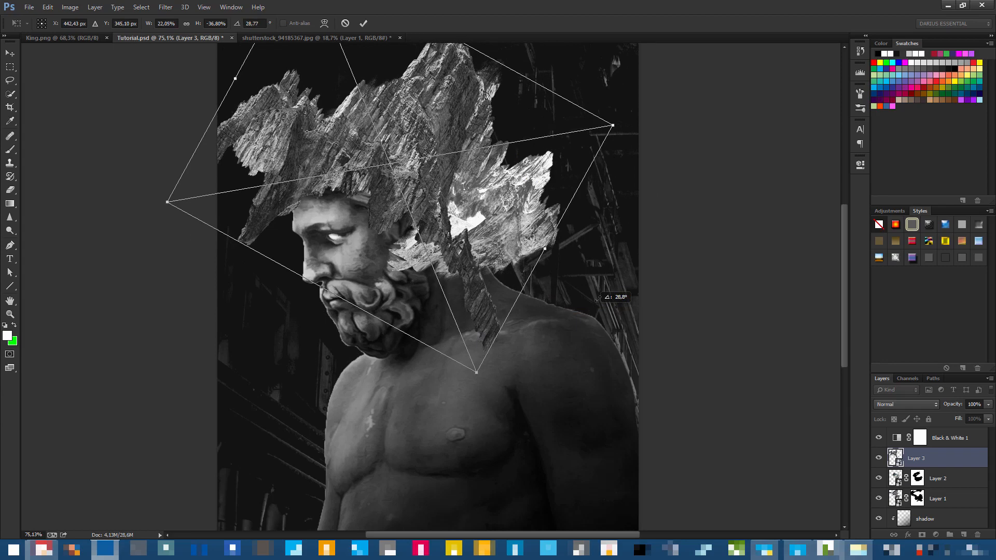
pyautogui.press('Return')
# Add a layer mask to the cliff and brush black over the rock jutting past the forehead and the spike hanging over the neck.
pyautogui.press('b')
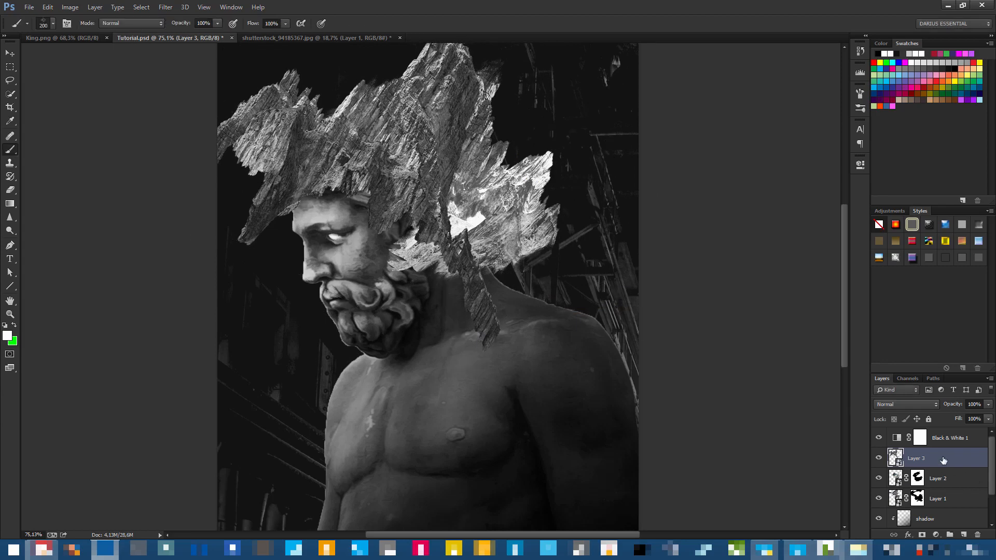
pyautogui.click(936, 535)
pyautogui.click(926, 536)
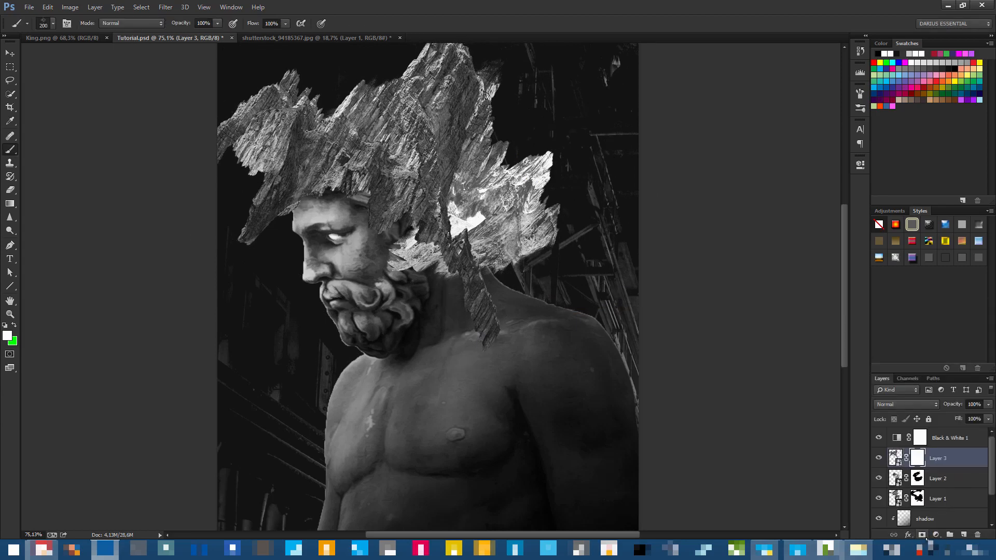
pyautogui.moveTo(315, 90)
pyautogui.mouseDown()
pyautogui.moveTo(278, 110)
pyautogui.moveTo(302, 59)
pyautogui.moveTo(178, 168)
pyautogui.moveTo(325, 85)
pyautogui.moveTo(293, 93)
pyautogui.moveTo(207, 163)
pyautogui.moveTo(194, 222)
pyautogui.moveTo(228, 210)
pyautogui.moveTo(300, 219)
pyautogui.moveTo(257, 246)
pyautogui.moveTo(239, 240)
pyautogui.moveTo(224, 206)
pyautogui.mouseUp()
pyautogui.hotkey('ctrl', 'z')
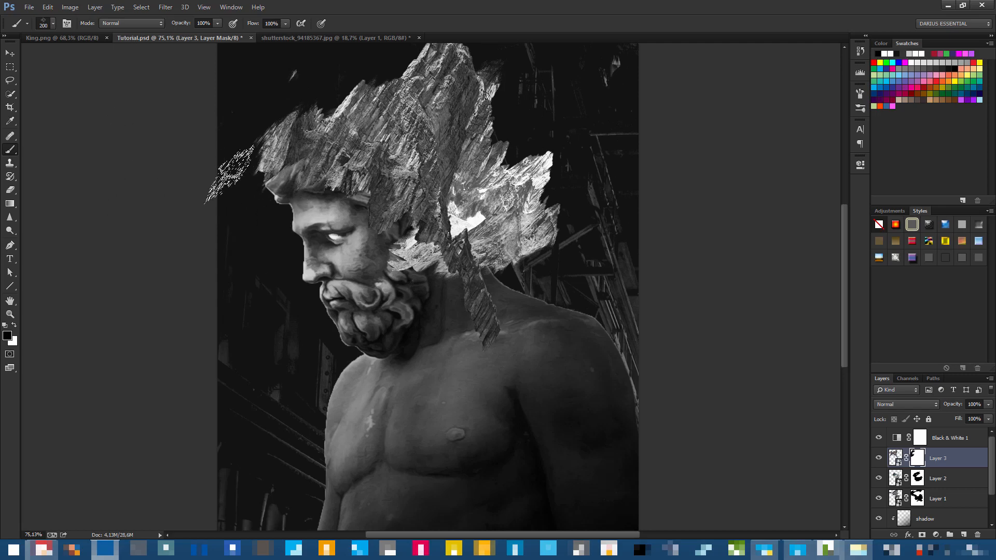
pyautogui.scroll(-3, 337, 213)
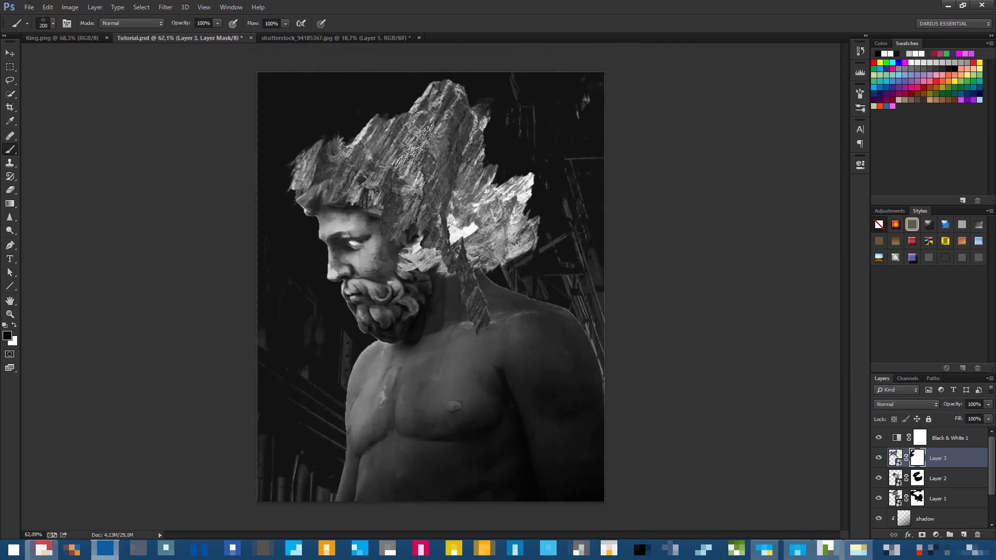
pyautogui.moveTo(421, 245)
pyautogui.mouseDown()
pyautogui.moveTo(470, 301)
pyautogui.moveTo(480, 202)
pyautogui.mouseUp()
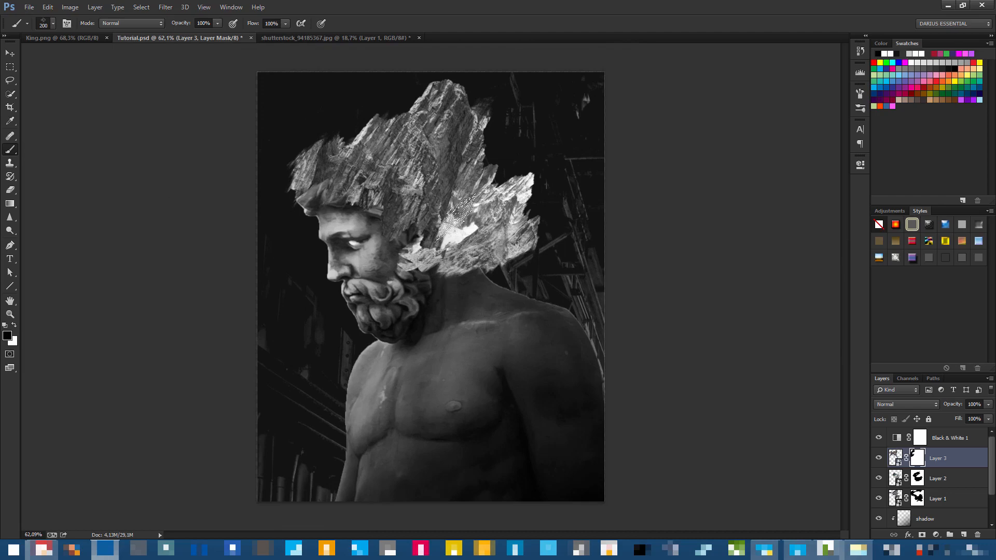
# Select the Background layer and save the document.
pyautogui.scroll(1, 379, 278)
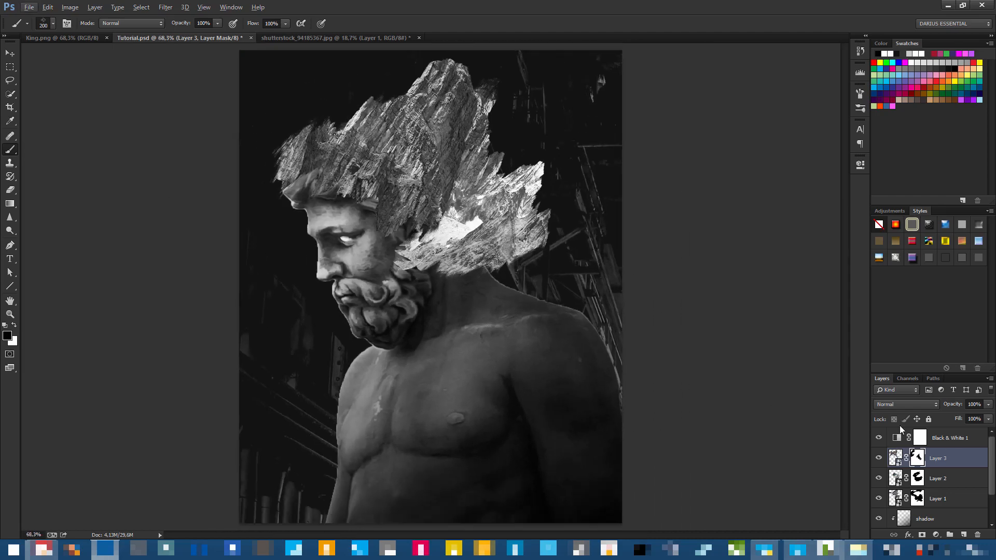
pyautogui.scroll(-2, 959, 471)
pyautogui.click(948, 519)
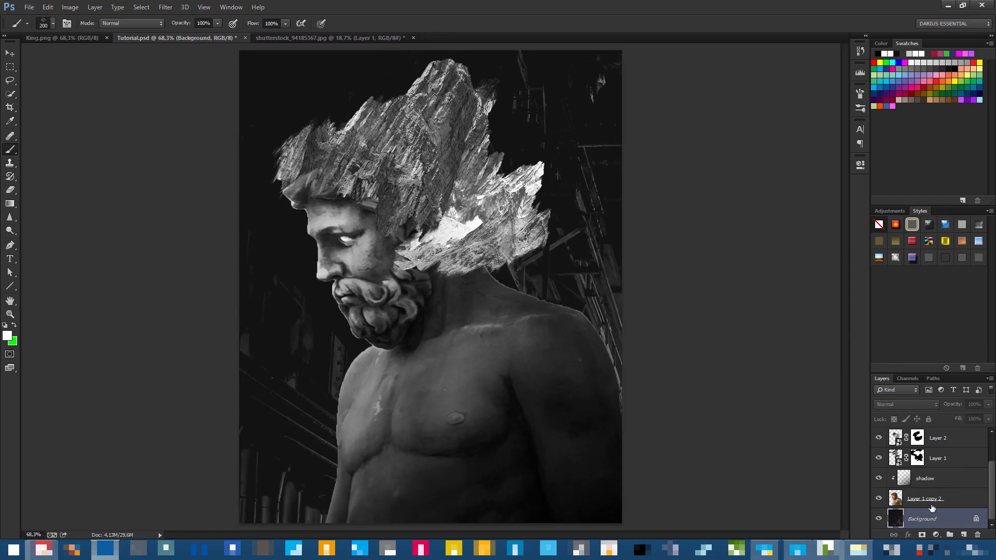
pyautogui.hotkey('ctrl', 's')
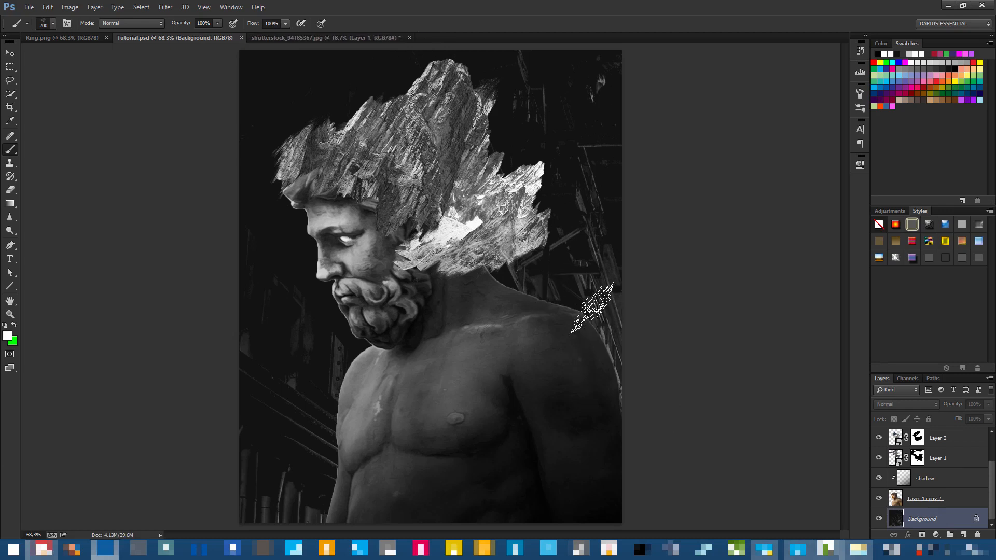
pyautogui.click(858, 550)
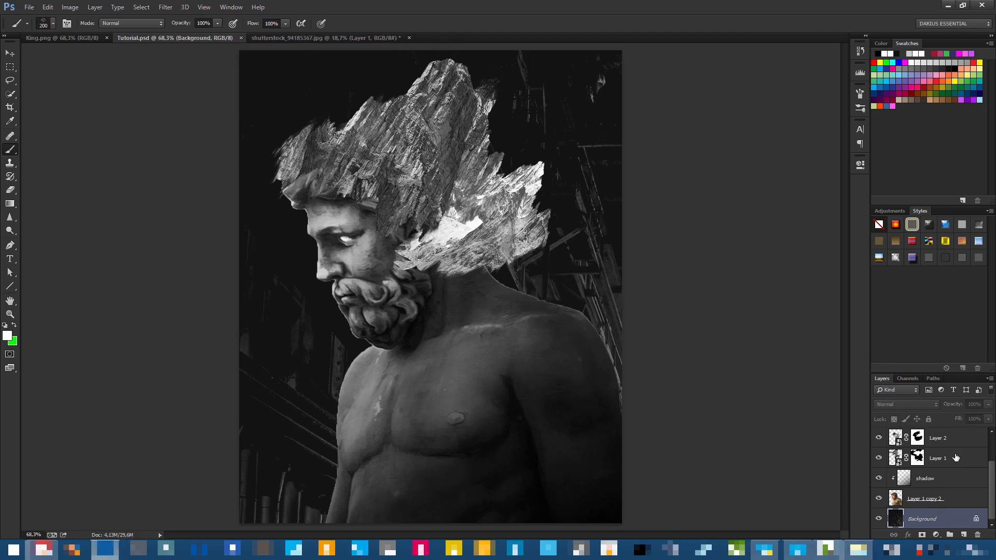
# Duplicate Layer 3 with its mask and place the copy directly beneath the figure layer, Layer 1 copy 2.
pyautogui.scroll(2, 950, 462)
pyautogui.click(879, 459)
pyautogui.click(879, 459)
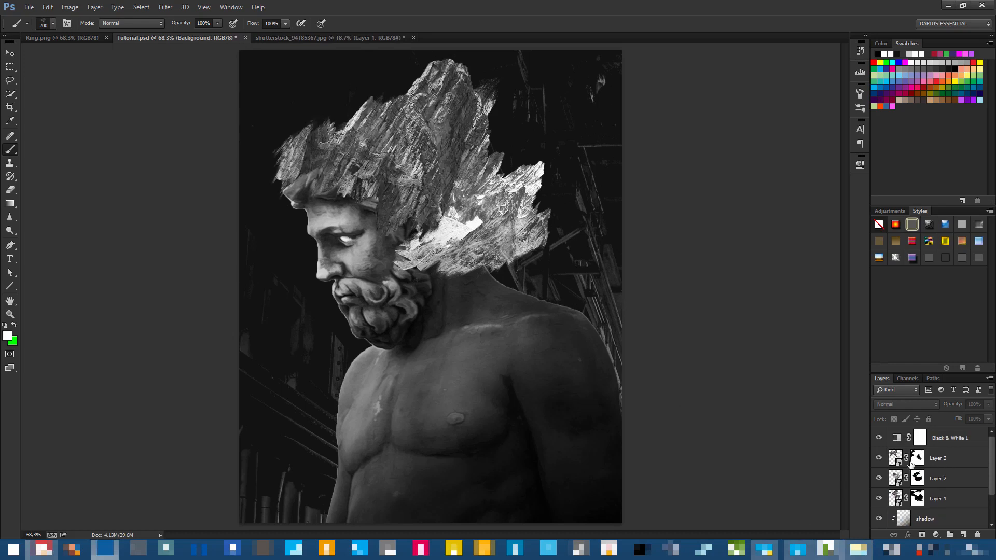
pyautogui.click(960, 460)
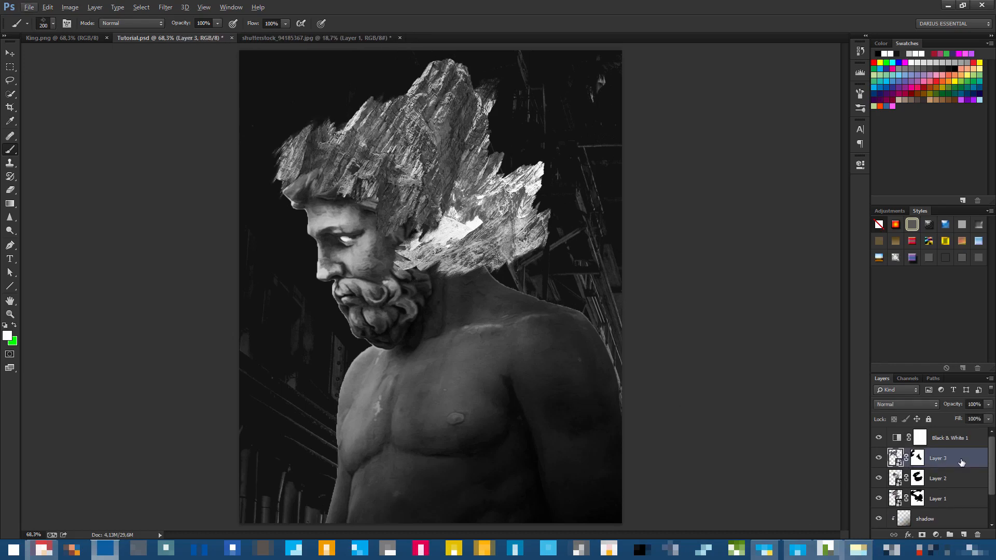
pyautogui.moveTo(957, 463); pyautogui.dragTo(958, 510)
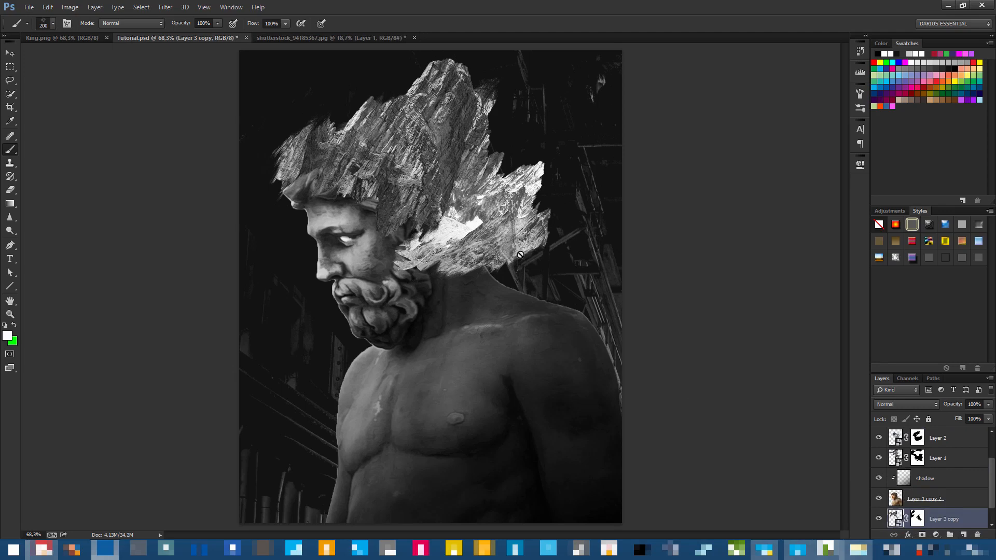
# Free-transform the Layer 3 copy rock to about 145% width and 160% height, shift it left over the face, and flip it vertically.
pyautogui.hotkey('ctrl', 't')
pyautogui.scroll(-3, 435, 259)
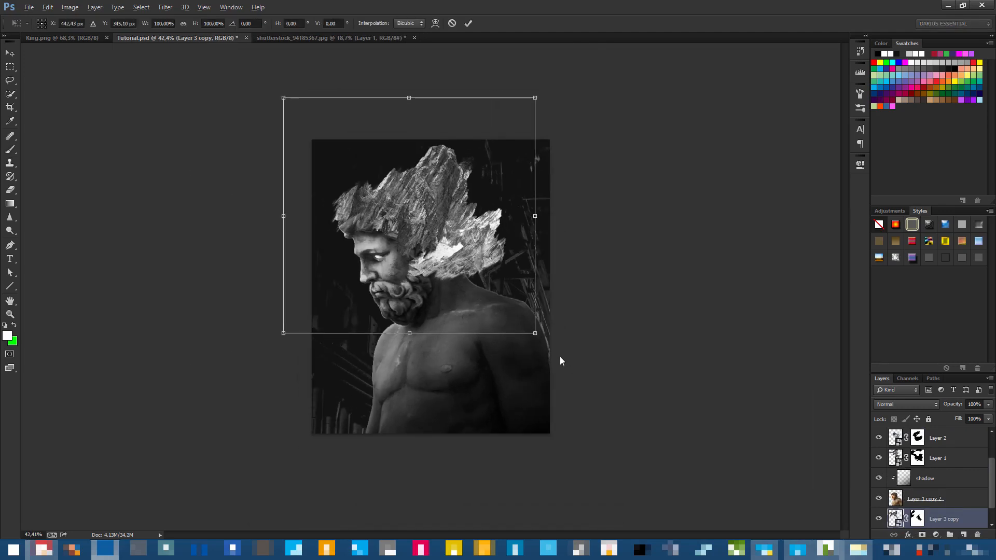
pyautogui.moveTo(537, 337); pyautogui.dragTo(647, 475)
pyautogui.moveTo(506, 316); pyautogui.dragTo(404, 289)
pyautogui.rightClick(452, 246)
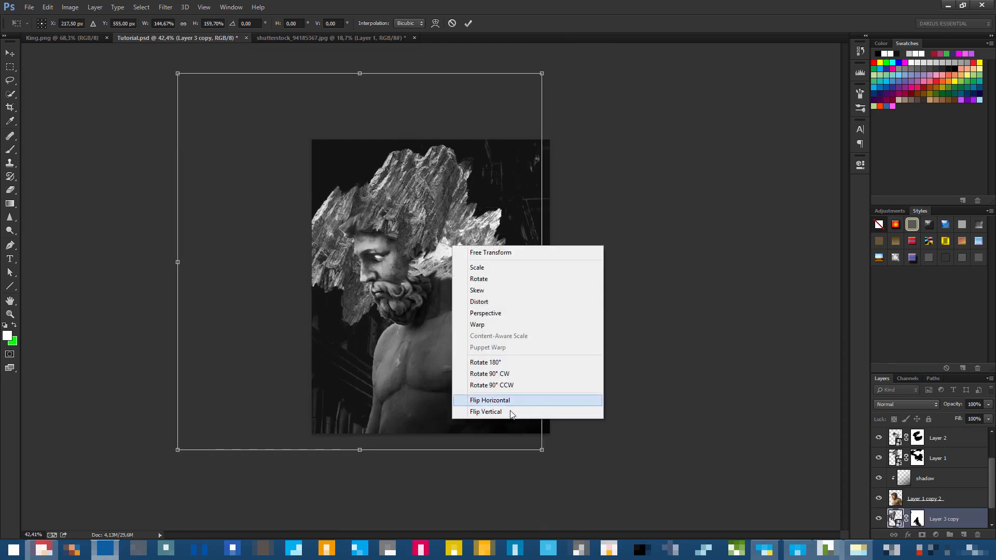
pyautogui.click(509, 412)
# Rotate the rock copy to about -115° and shrink it to about 93% width and 102.5% height beside the face.
pyautogui.moveTo(550, 345); pyautogui.dragTo(390, 463)
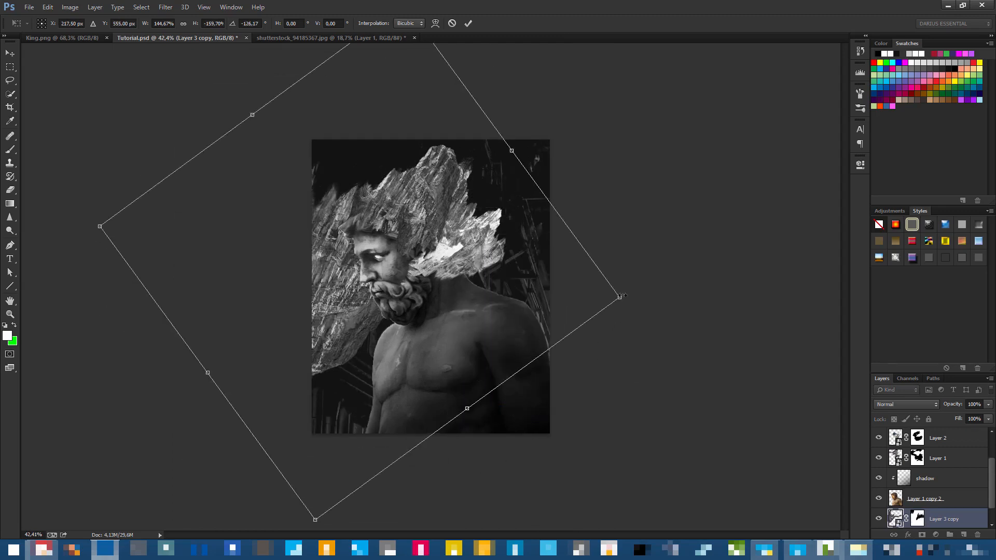
pyautogui.moveTo(620, 297); pyautogui.dragTo(431, 298)
pyautogui.moveTo(370, 279); pyautogui.dragTo(419, 351)
pyautogui.hotkey('ctrl', '0')
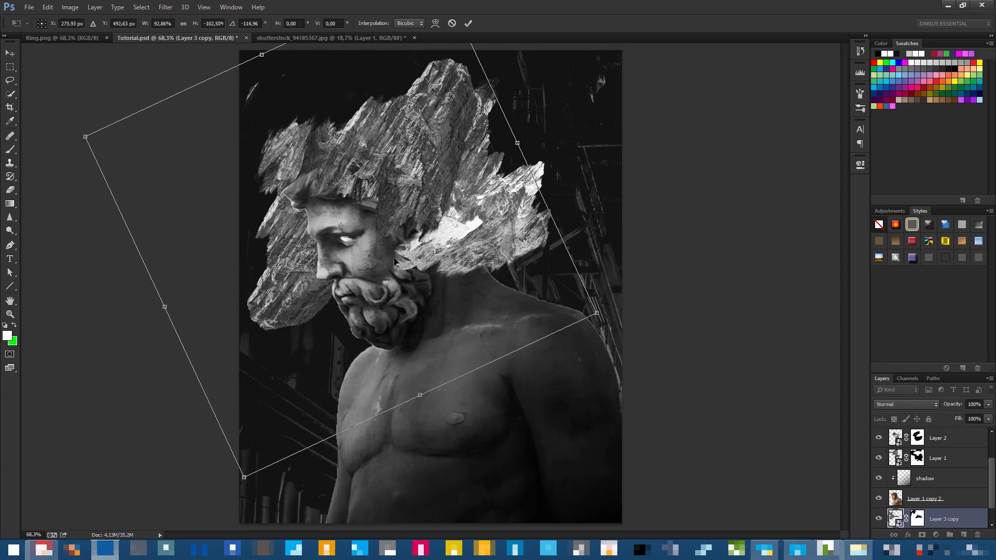
# Position the transformed rock copy behind the face and beard at about X 338.5 px, Y 438.6 px, and apply the transform.
pyautogui.moveTo(371, 253); pyautogui.dragTo(402, 264)
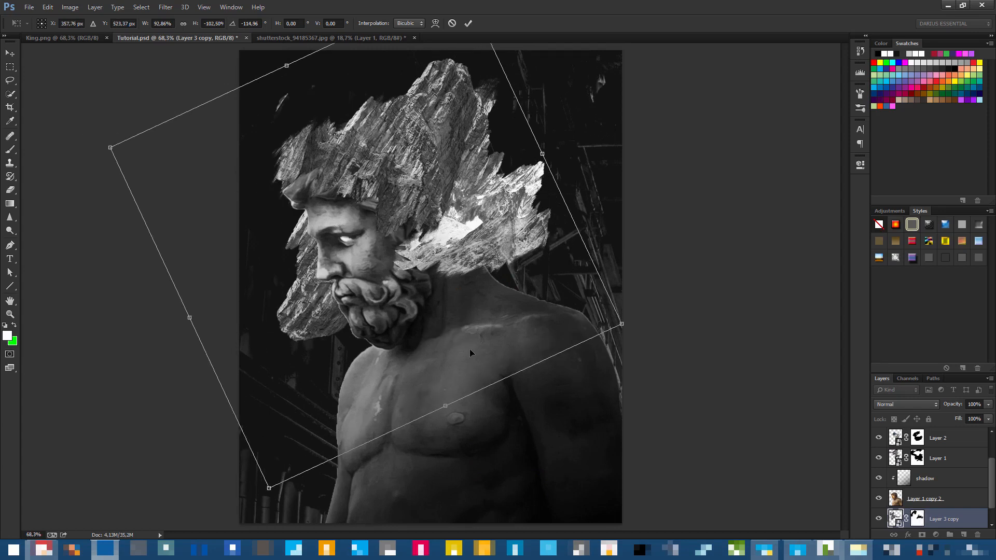
pyautogui.moveTo(471, 353); pyautogui.dragTo(450, 324)
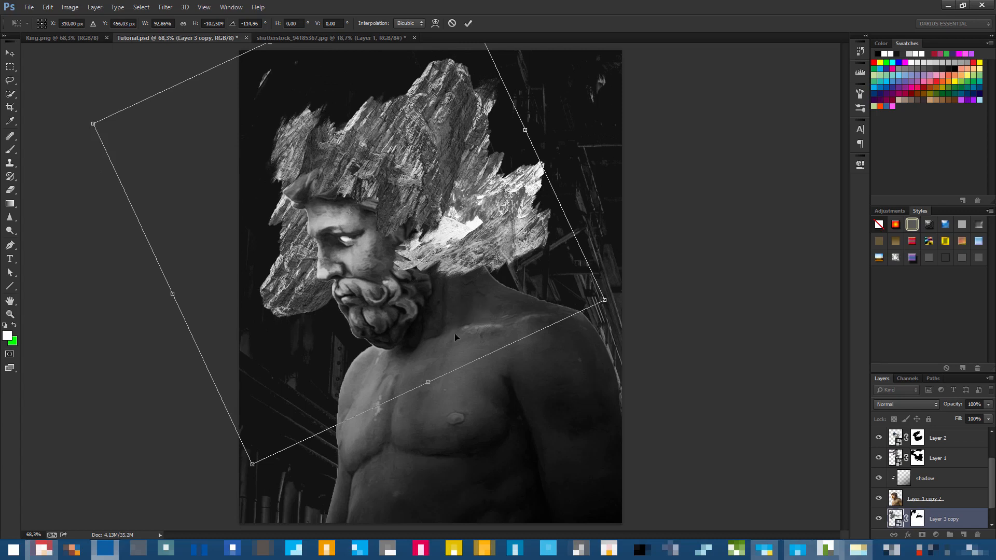
pyautogui.moveTo(439, 278); pyautogui.dragTo(316, 287)
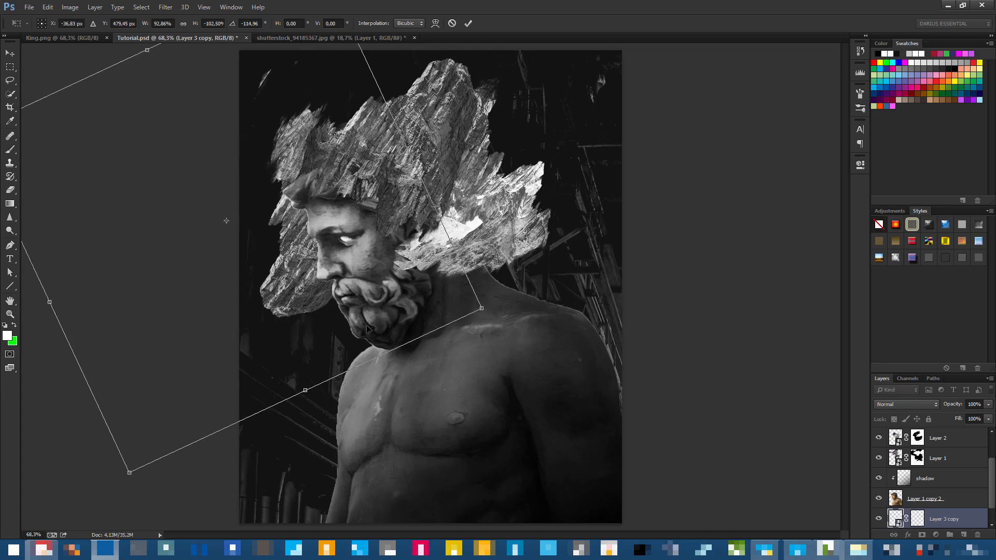
pyautogui.moveTo(364, 332); pyautogui.dragTo(487, 320)
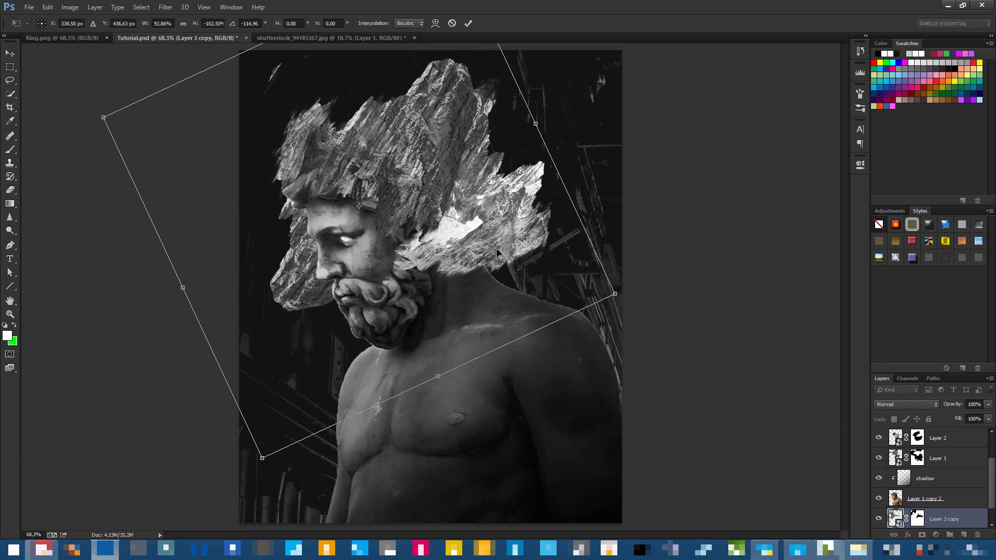
pyautogui.press('Return')
# Replace the Layer 3 copy's mask with a blank one and move the rock lower and slightly right behind the head.
pyautogui.press('b')
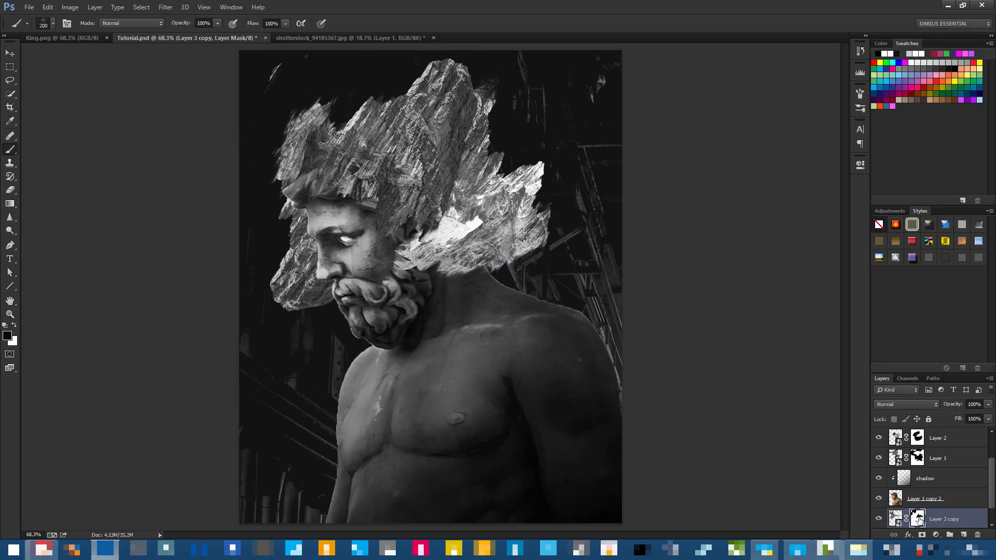
pyautogui.rightClick(923, 520)
pyautogui.click(892, 428)
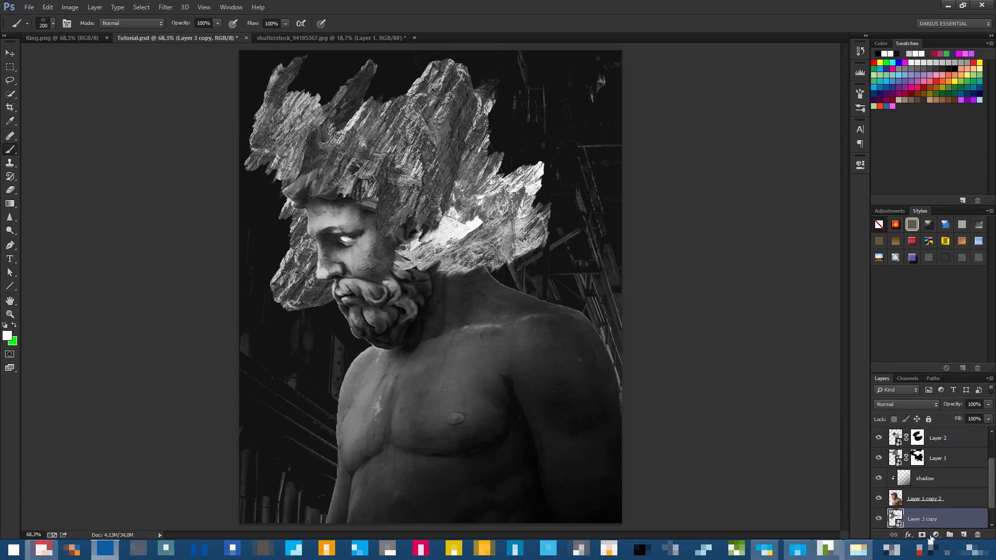
pyautogui.click(926, 535)
pyautogui.click(9, 53)
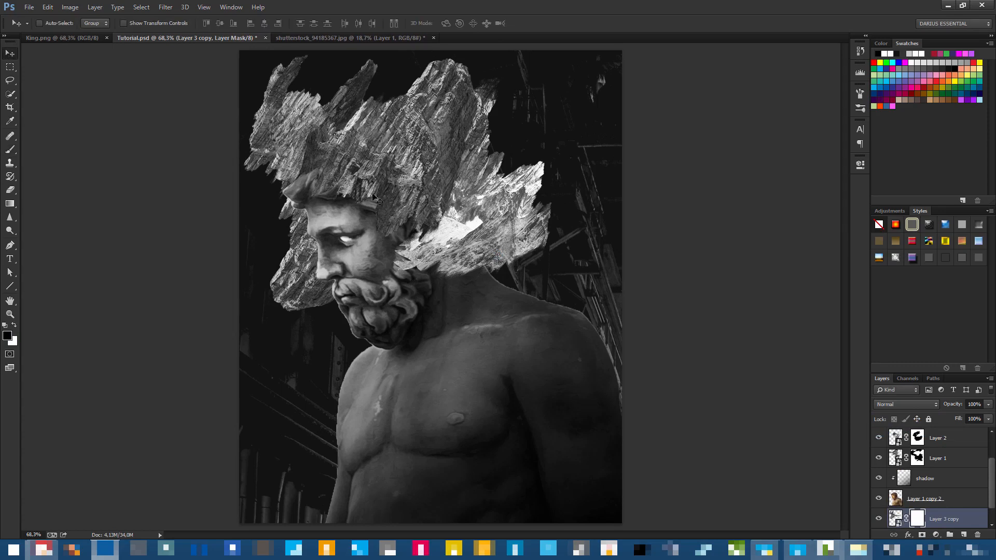
pyautogui.moveTo(377, 199); pyautogui.dragTo(396, 238)
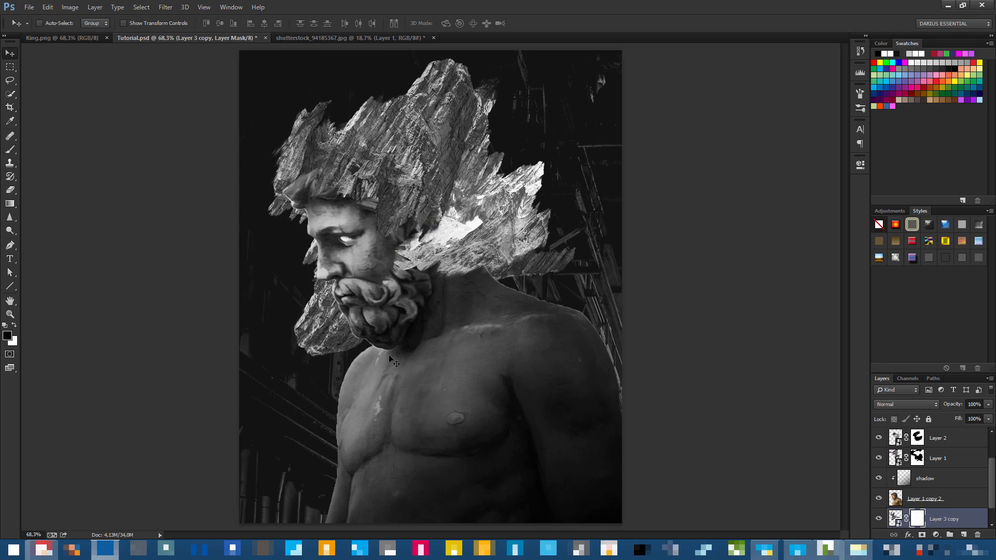
# Paint black on the Layer 3 copy's mask to hide the rock beside the beard and behind the shoulder.
pyautogui.press('b')
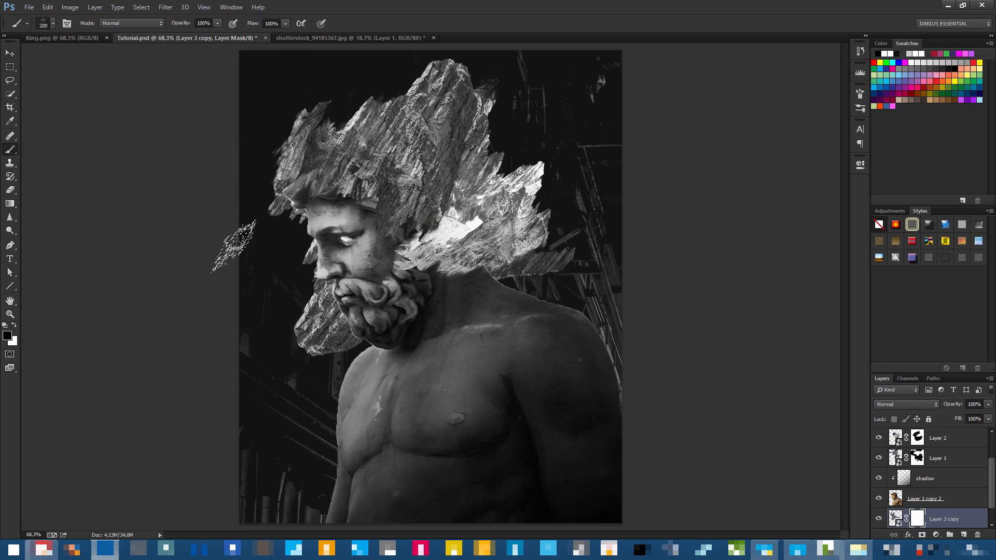
pyautogui.moveTo(363, 342)
pyautogui.mouseDown()
pyautogui.moveTo(289, 333)
pyautogui.moveTo(322, 275)
pyautogui.mouseUp()
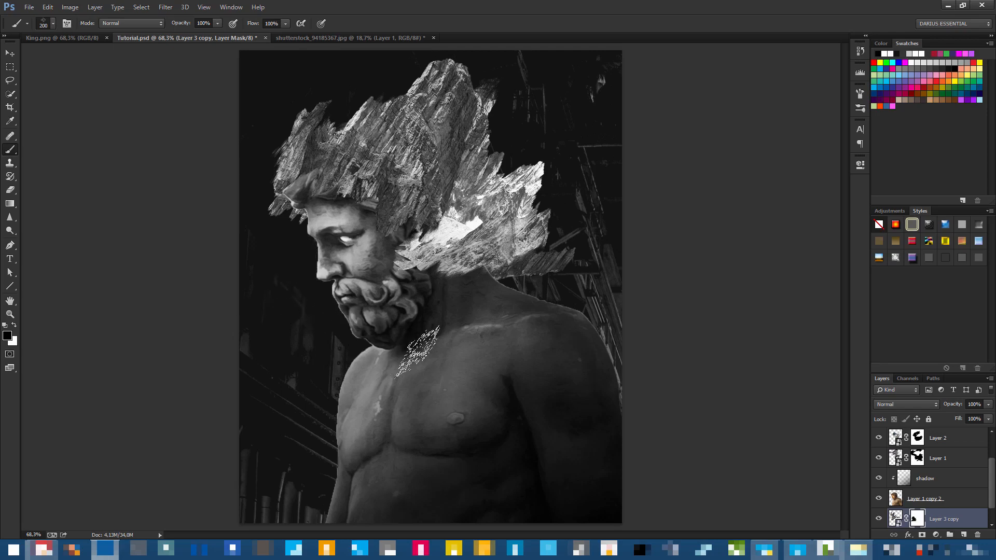
pyautogui.scroll(-2, 439, 224)
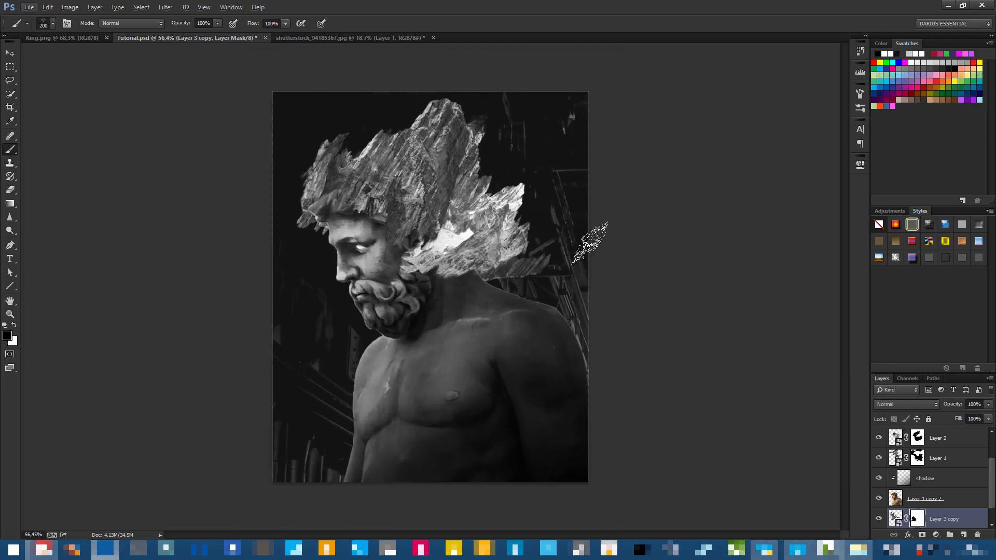
pyautogui.scroll(2, 568, 282)
pyautogui.moveTo(565, 280)
pyautogui.mouseDown()
pyautogui.moveTo(603, 216)
pyautogui.moveTo(535, 265)
pyautogui.moveTo(483, 278)
pyautogui.moveTo(599, 216)
pyautogui.moveTo(572, 306)
pyautogui.moveTo(596, 335)
pyautogui.mouseUp()
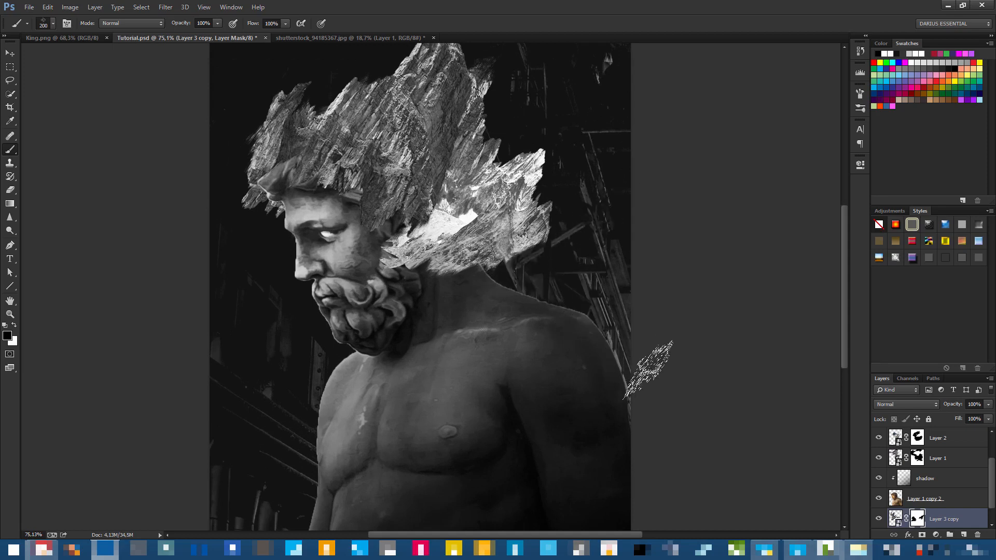
# Duplicate Layer 3 copy and move the duplicate rock toward the canvas's right edge.
pyautogui.click(878, 458)
pyautogui.click(878, 459)
pyautogui.click(960, 459)
pyautogui.scroll(2, 937, 461)
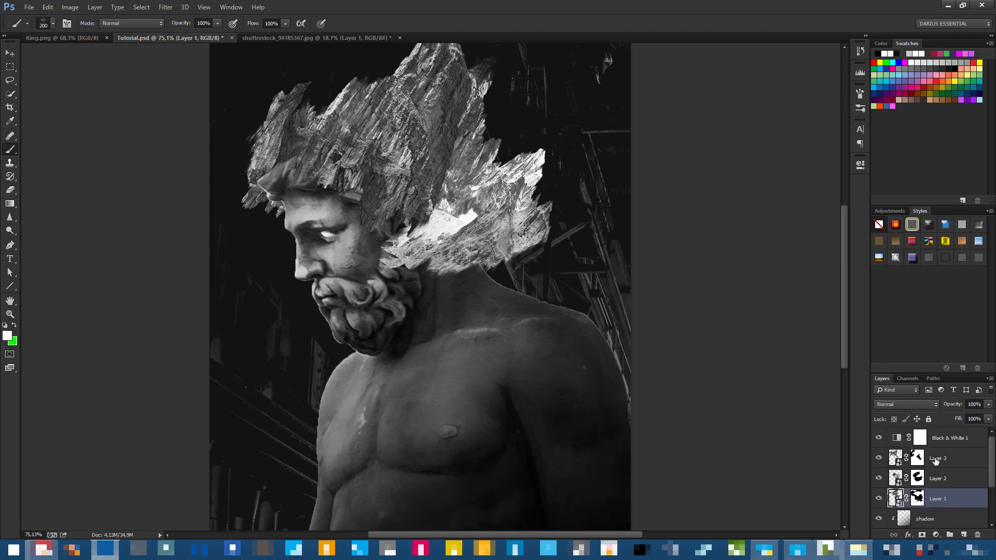
pyautogui.scroll(-3, 950, 460)
pyautogui.click(958, 506)
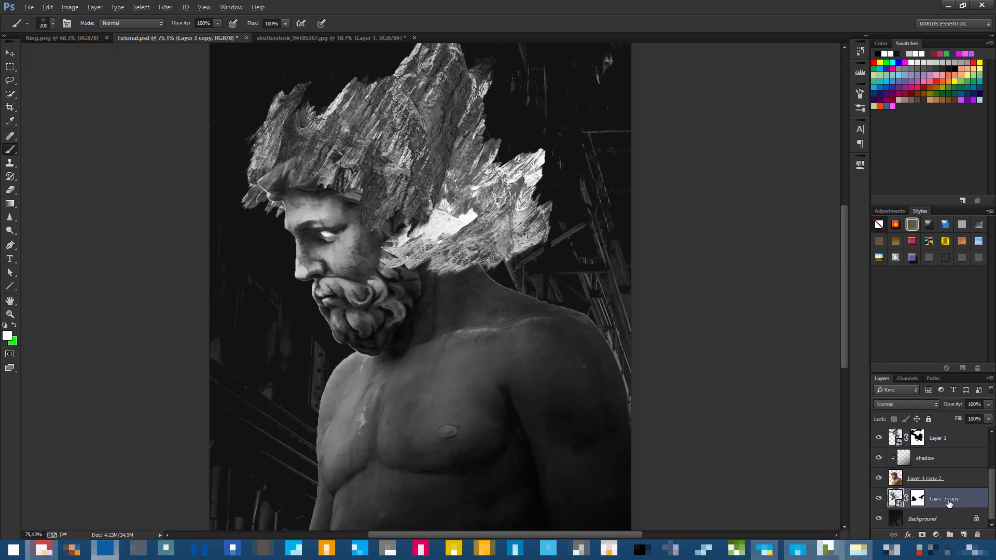
pyautogui.hotkey('ctrl', 'j')
pyautogui.moveTo(446, 210); pyautogui.dragTo(632, 255)
# Rotate the duplicate rock to about -173°, scale it to about 164%, and place it behind the neck and shoulder.
pyautogui.hotkey('ctrl', 't')
pyautogui.moveTo(754, 350); pyautogui.dragTo(483, 144)
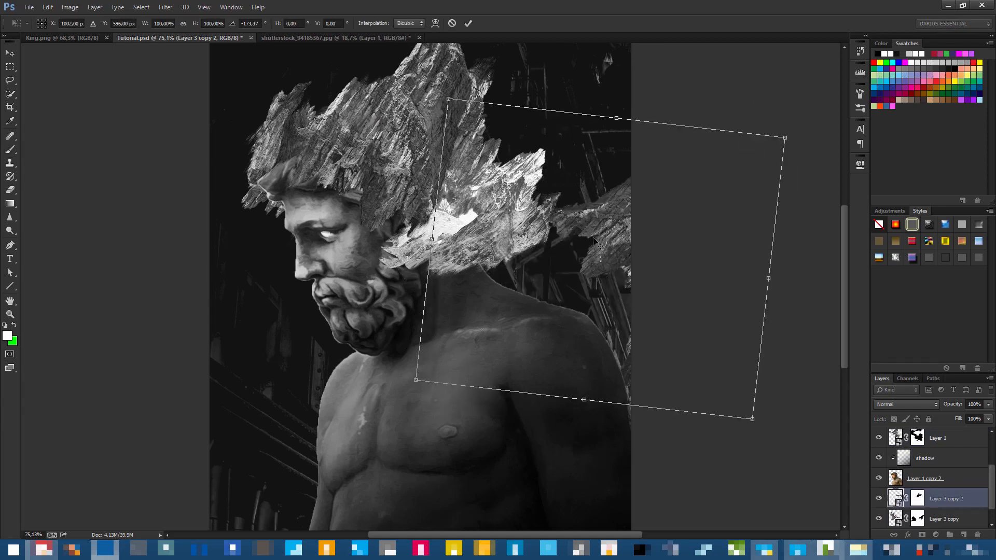
pyautogui.scroll(-3, 623, 223)
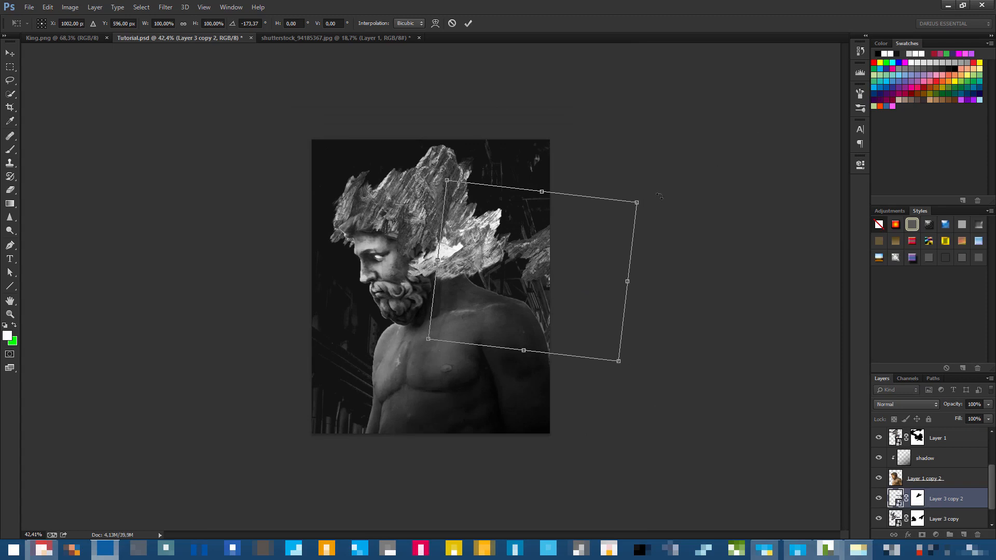
pyautogui.moveTo(636, 202); pyautogui.dragTo(771, 114)
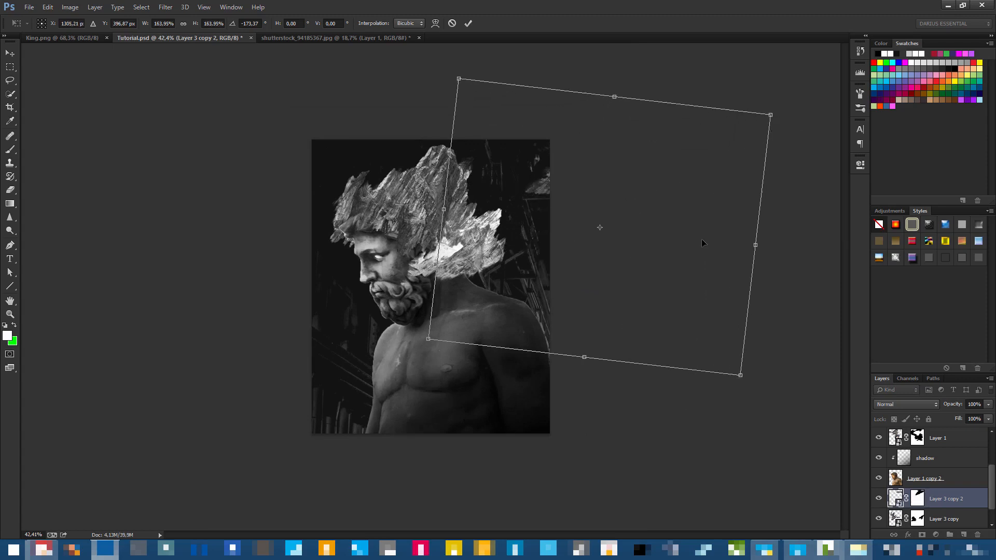
pyautogui.moveTo(702, 243); pyautogui.dragTo(555, 309)
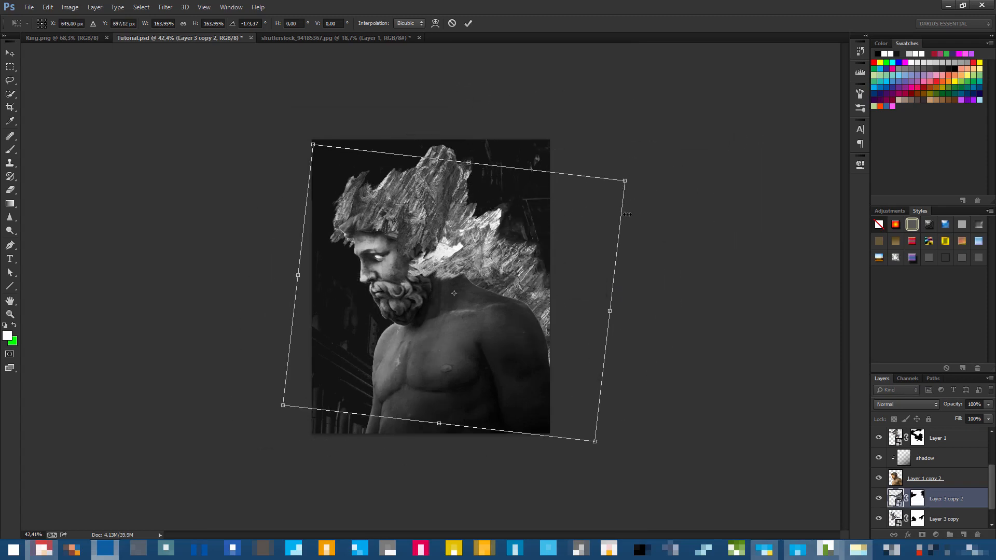
pyautogui.press('Return')
# Replace the mask of Layer 3 copy 2 with a blank one and move the rock slightly lower behind the shoulder.
pyautogui.press('b')
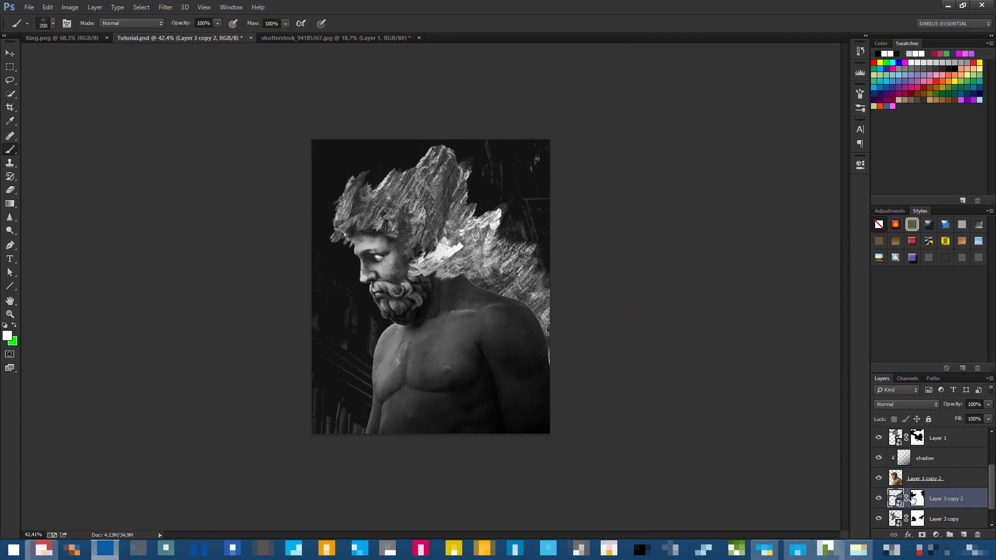
pyautogui.rightClick(917, 499)
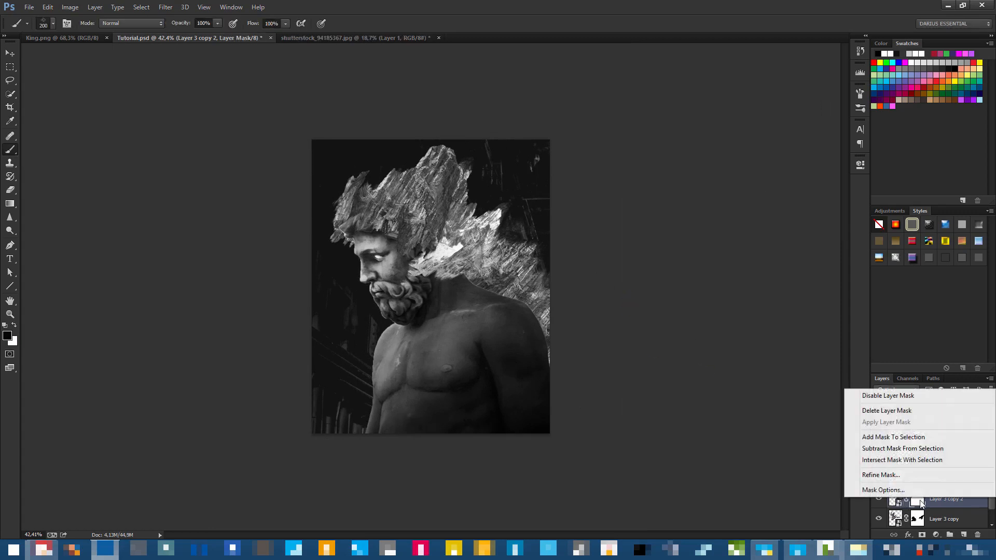
pyautogui.click(887, 411)
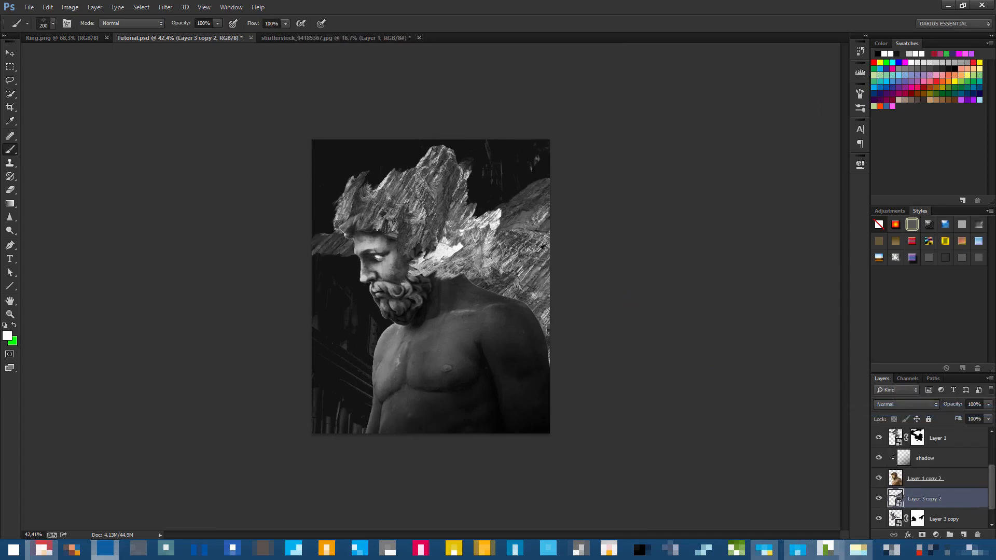
pyautogui.scroll(2, 509, 313)
pyautogui.moveTo(509, 313); pyautogui.dragTo(519, 288)
pyautogui.scroll(-3, 522, 279)
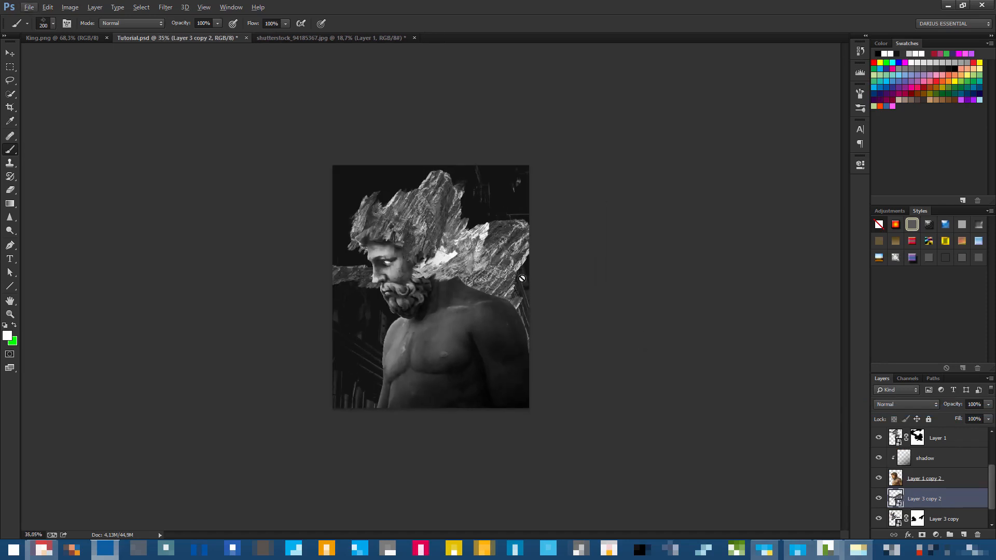
pyautogui.click(923, 534)
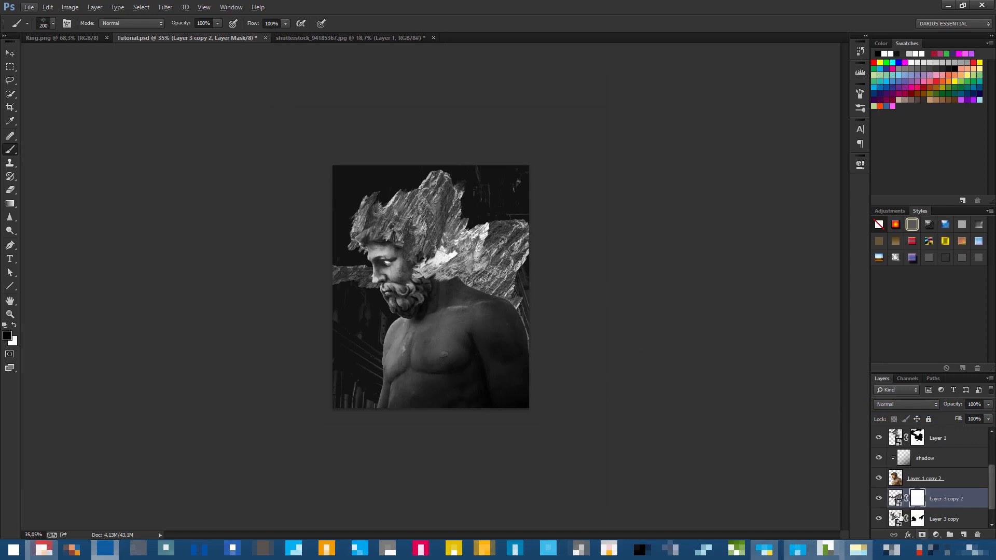
# Narrow the Layer 3 copy 2 rock to about 75% width and shift it toward the canvas's right edge behind the shoulder.
pyautogui.hotkey('ctrl', 't')
pyautogui.moveTo(549, 430); pyautogui.dragTo(485, 427)
pyautogui.moveTo(459, 383); pyautogui.dragTo(510, 377)
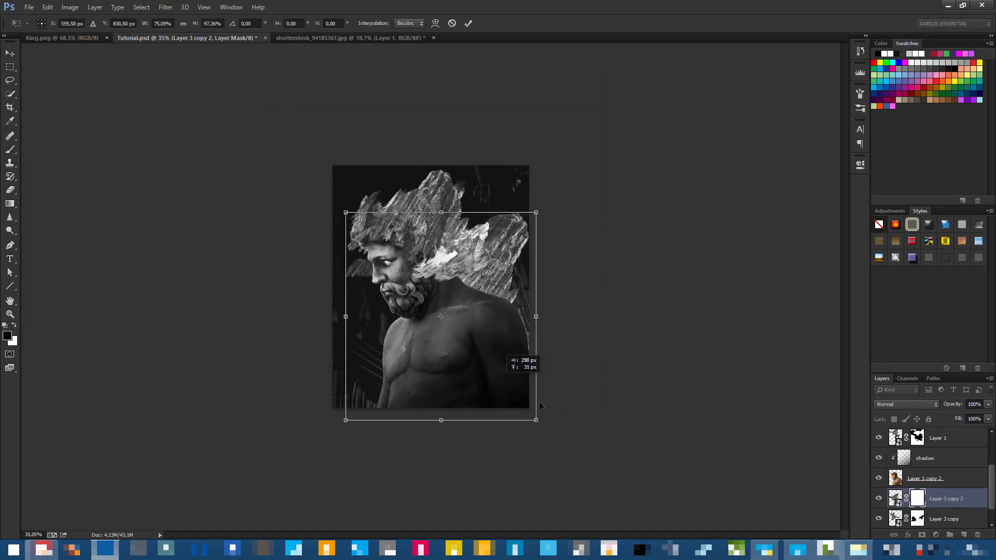
pyautogui.moveTo(585, 408); pyautogui.dragTo(600, 395)
pyautogui.moveTo(507, 389)
pyautogui.mouseDown()
pyautogui.moveTo(497, 390)
pyautogui.moveTo(505, 386)
pyautogui.mouseUp()
pyautogui.press('Return')
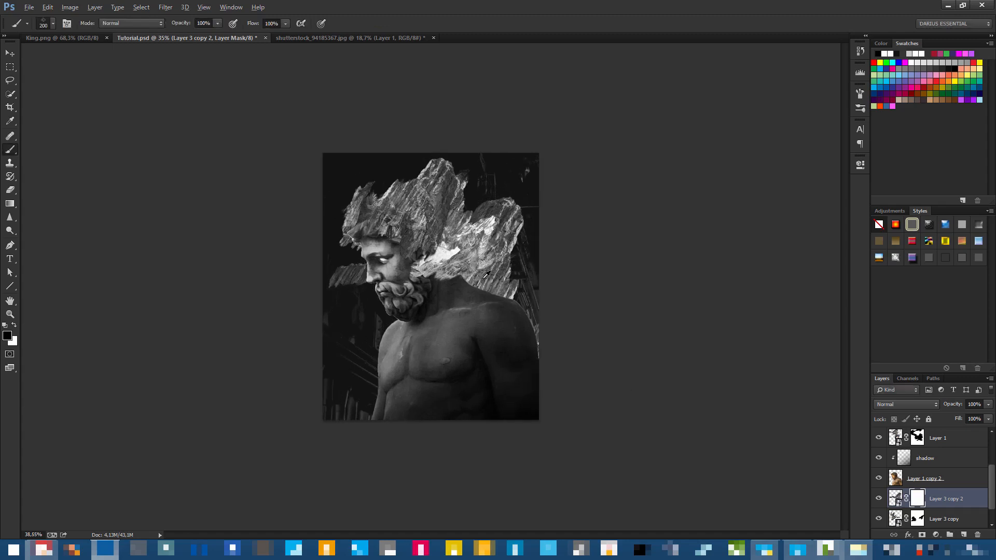
# Paint black on Layer 3 copy 2's mask to hide the rock fragment in front of the statue's face and beard.
pyautogui.scroll(5, 506, 386)
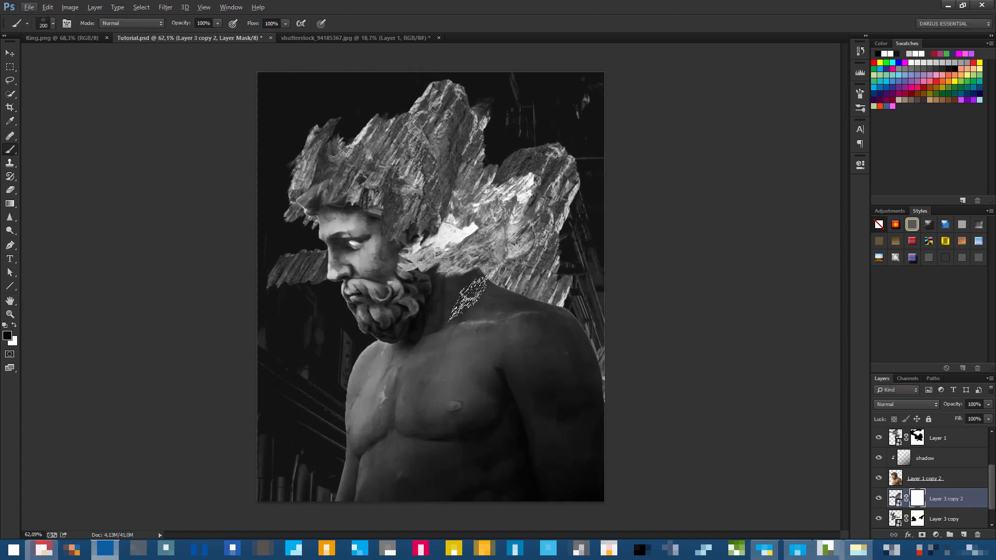
pyautogui.moveTo(337, 275)
pyautogui.mouseDown()
pyautogui.moveTo(286, 257)
pyautogui.moveTo(273, 281)
pyautogui.mouseUp()
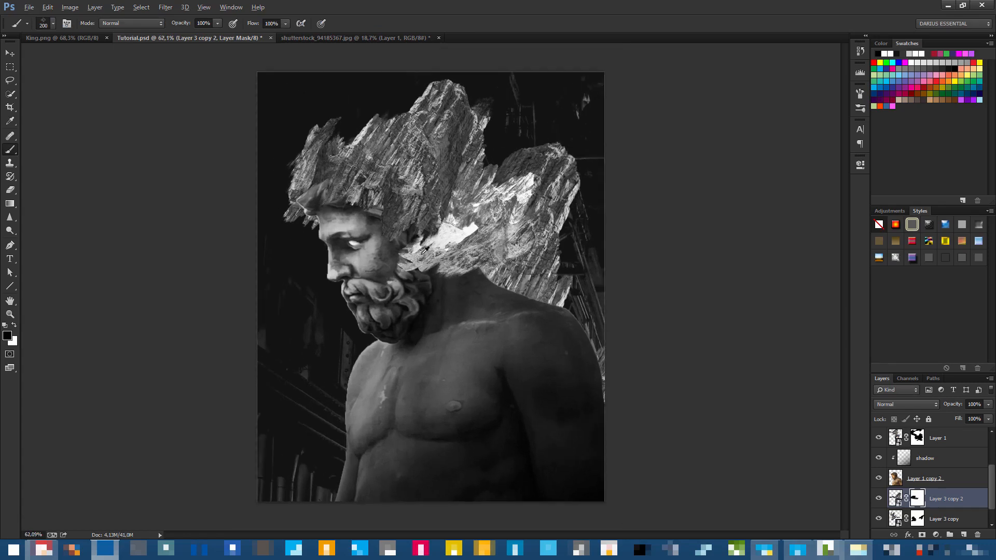
pyautogui.scroll(-1, 506, 390)
pyautogui.scroll(2, 498, 337)
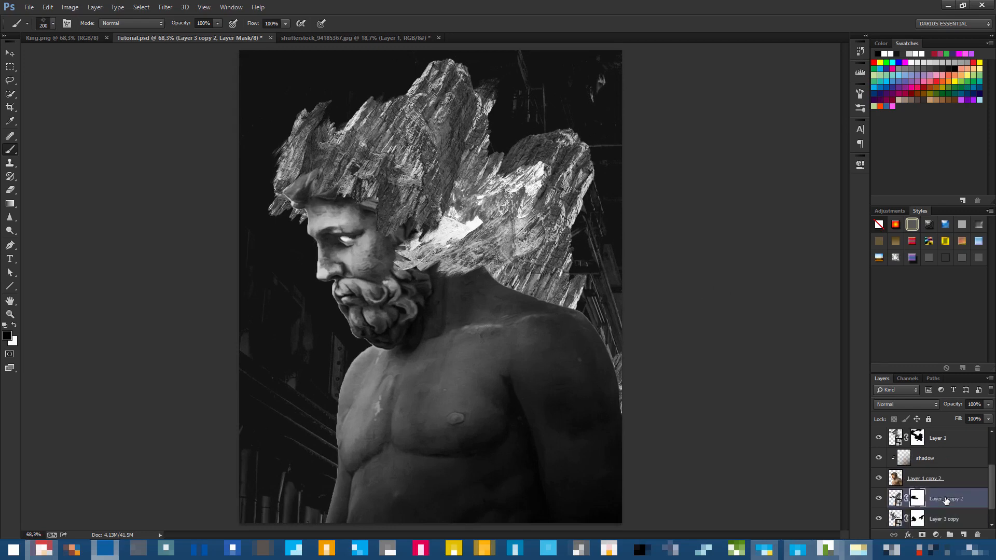
# Duplicate Layer 3 copy 2 above the shadow layer and move the duplicate rock over the statue's rear shoulder.
pyautogui.moveTo(948, 500); pyautogui.dragTo(937, 449)
pyautogui.moveTo(564, 347); pyautogui.dragTo(597, 323)
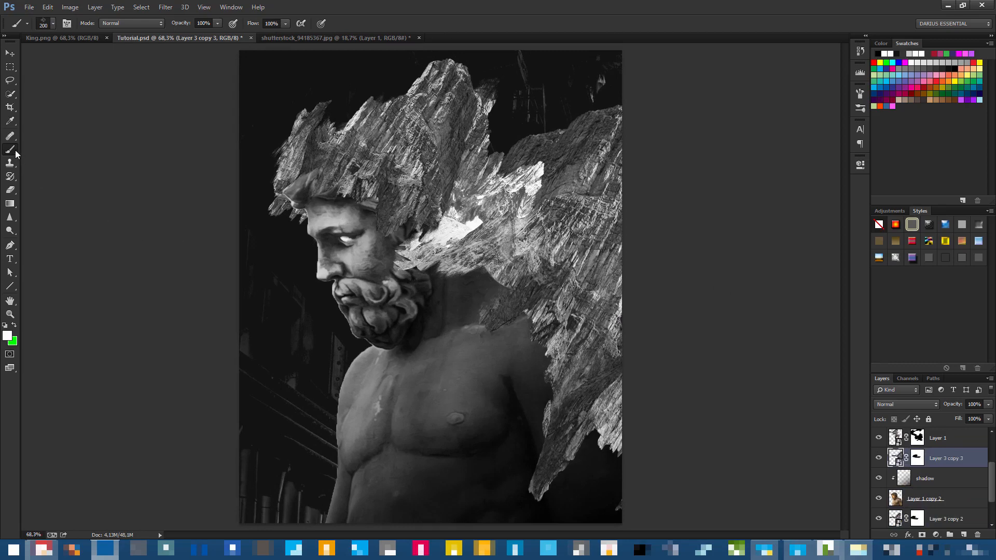
# Choose a soft round 419 px brush with 0% hardness and target Layer 3 copy 3's mask with black as foreground.
pyautogui.rightClick(408, 316)
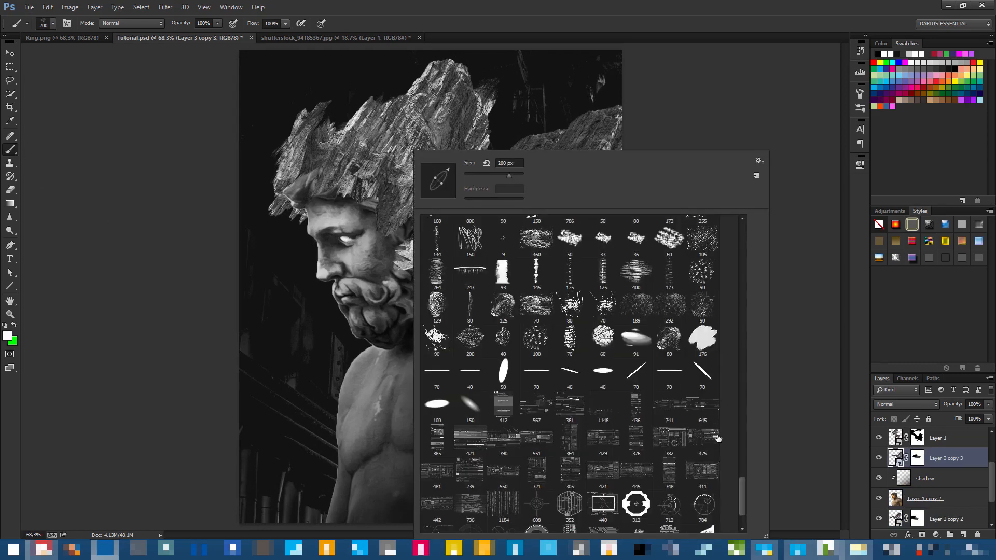
pyautogui.moveTo(742, 492); pyautogui.dragTo(755, 238)
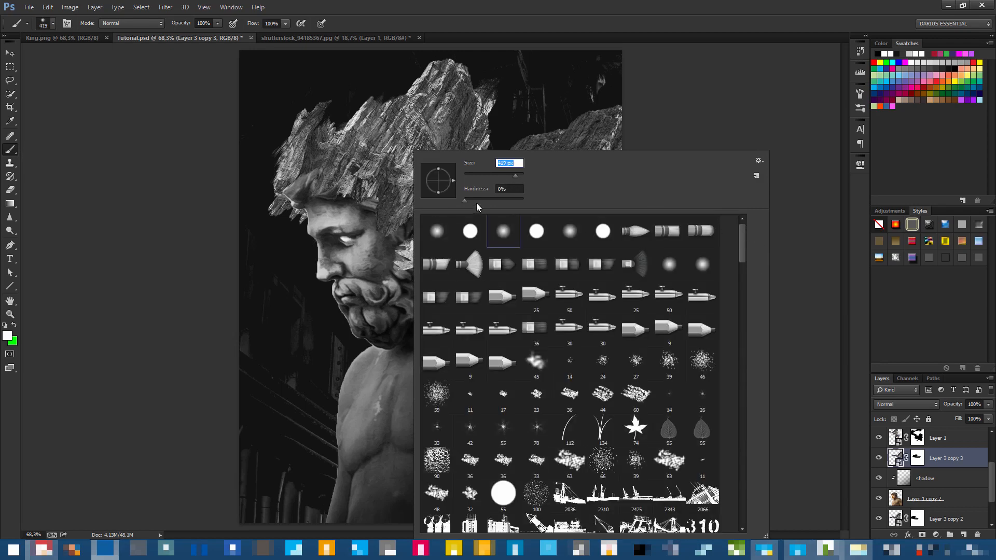
pyautogui.click(922, 458)
pyautogui.press('d')
pyautogui.press('x')
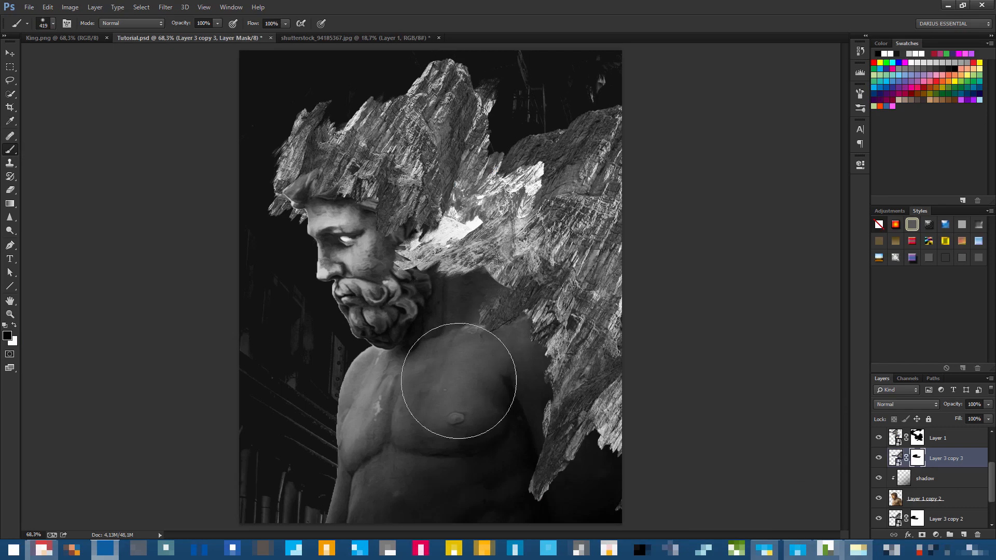
# Paint black on Layer 3 copy 3's mask to fade the rock's lower part over the arm, and save the document.
pyautogui.scroll(-1, 488, 406)
pyautogui.moveTo(477, 407)
pyautogui.mouseDown()
pyautogui.moveTo(530, 415)
pyautogui.moveTo(477, 379)
pyautogui.moveTo(499, 390)
pyautogui.moveTo(494, 357)
pyautogui.moveTo(519, 432)
pyautogui.moveTo(553, 440)
pyautogui.mouseUp()
pyautogui.hotkey('ctrl', 'z')
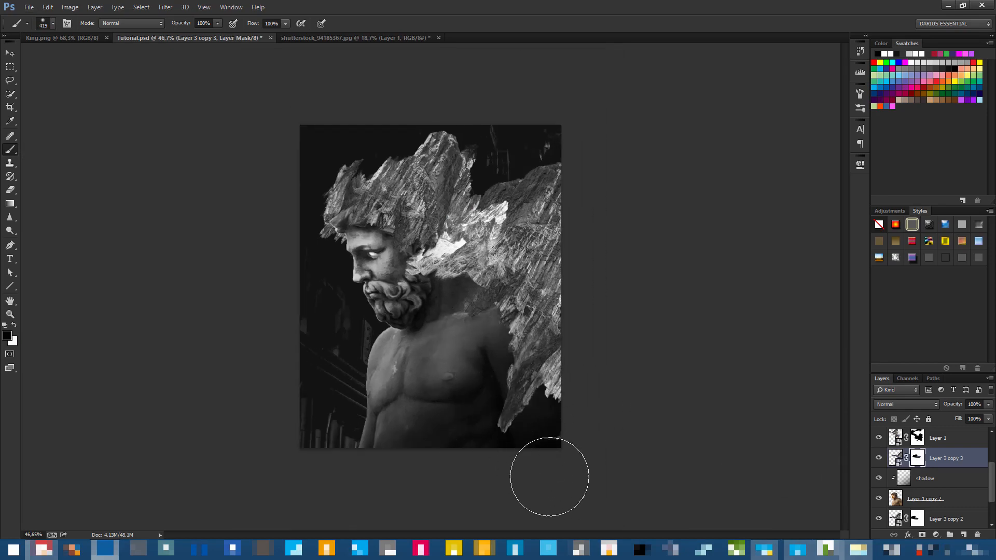
pyautogui.moveTo(476, 394)
pyautogui.mouseDown()
pyautogui.moveTo(481, 357)
pyautogui.moveTo(496, 394)
pyautogui.moveTo(503, 374)
pyautogui.moveTo(480, 435)
pyautogui.moveTo(542, 459)
pyautogui.moveTo(567, 397)
pyautogui.moveTo(601, 388)
pyautogui.mouseUp()
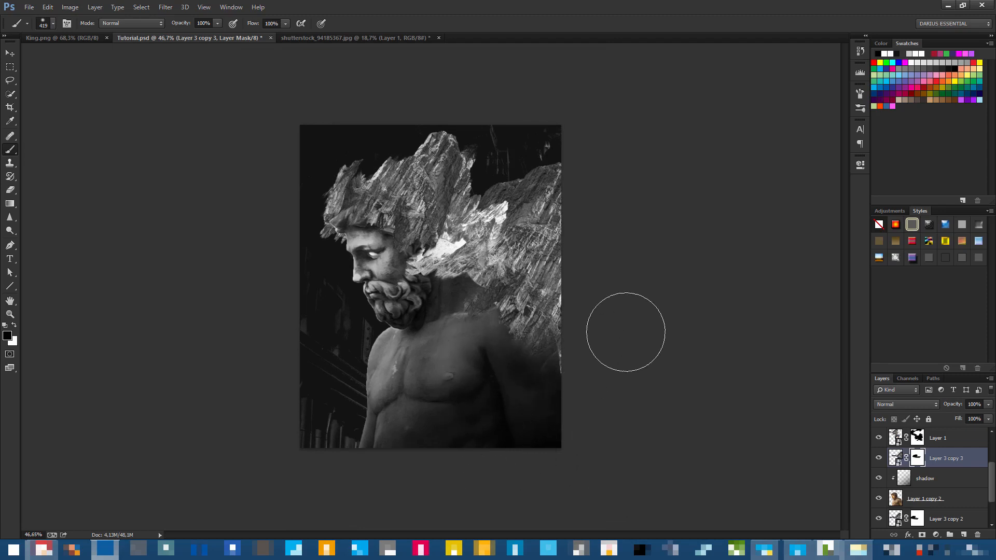
pyautogui.scroll(3, 612, 321)
pyautogui.scroll(-3, 539, 376)
pyautogui.scroll(3, 513, 353)
pyautogui.hotkey('ctrl', 's')
pyautogui.scroll(2, 435, 325)
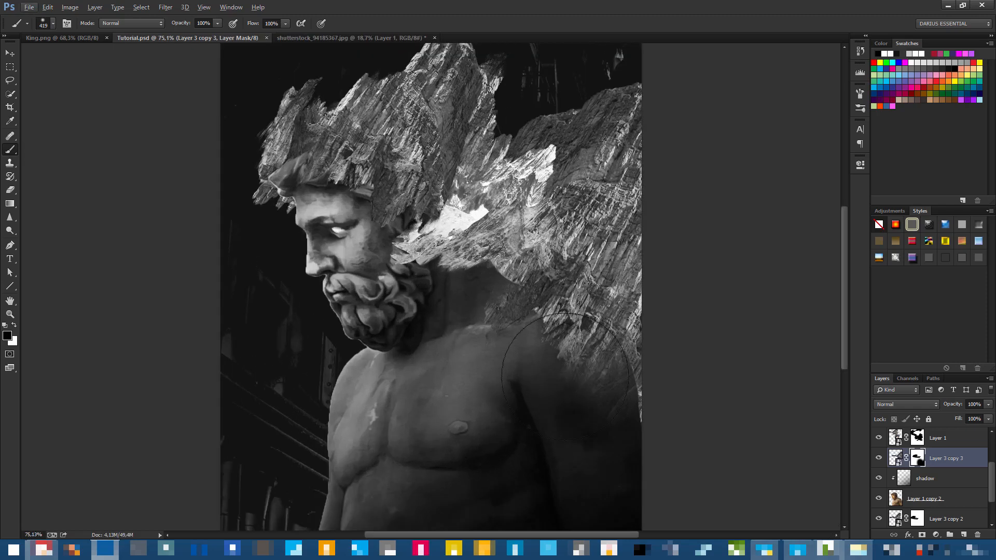
# Check which rock Layer 2 holds and paint black on its mask to uncover the curls beside the cheek and ear.
pyautogui.scroll(2, 918, 459)
pyautogui.click(877, 478)
pyautogui.click(877, 478)
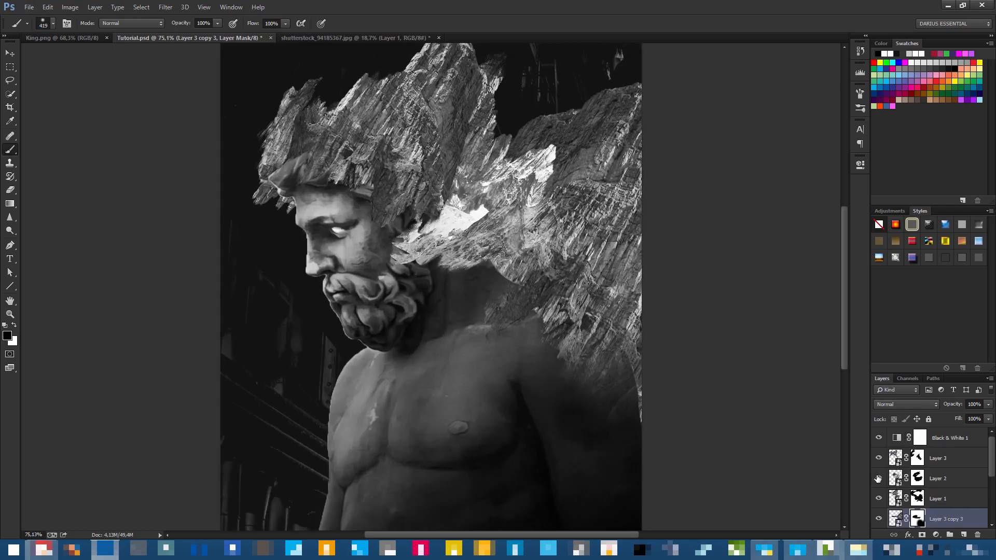
pyautogui.click(878, 479)
pyautogui.click(878, 478)
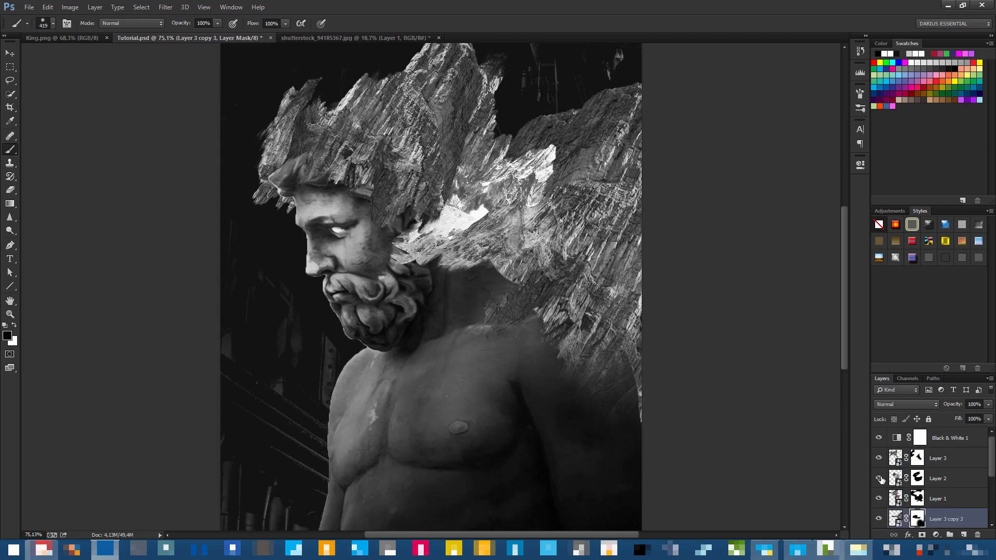
pyautogui.click(944, 475)
pyautogui.click(897, 479)
pyautogui.click(918, 478)
pyautogui.press('d')
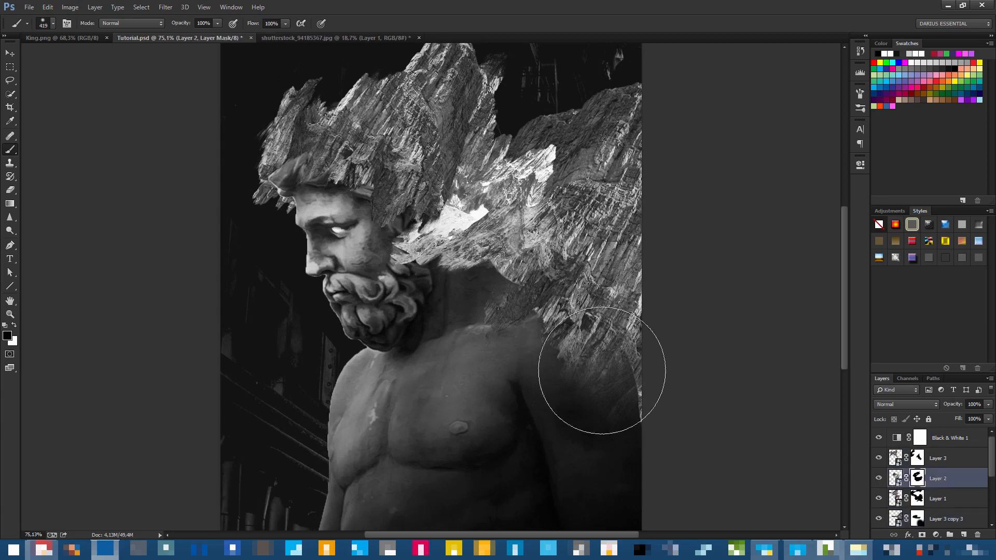
pyautogui.moveTo(357, 320)
pyautogui.mouseDown()
pyautogui.moveTo(380, 267)
pyautogui.moveTo(367, 241)
pyautogui.moveTo(355, 247)
pyautogui.moveTo(334, 337)
pyautogui.moveTo(527, 434)
pyautogui.moveTo(537, 417)
pyautogui.moveTo(413, 313)
pyautogui.mouseUp()
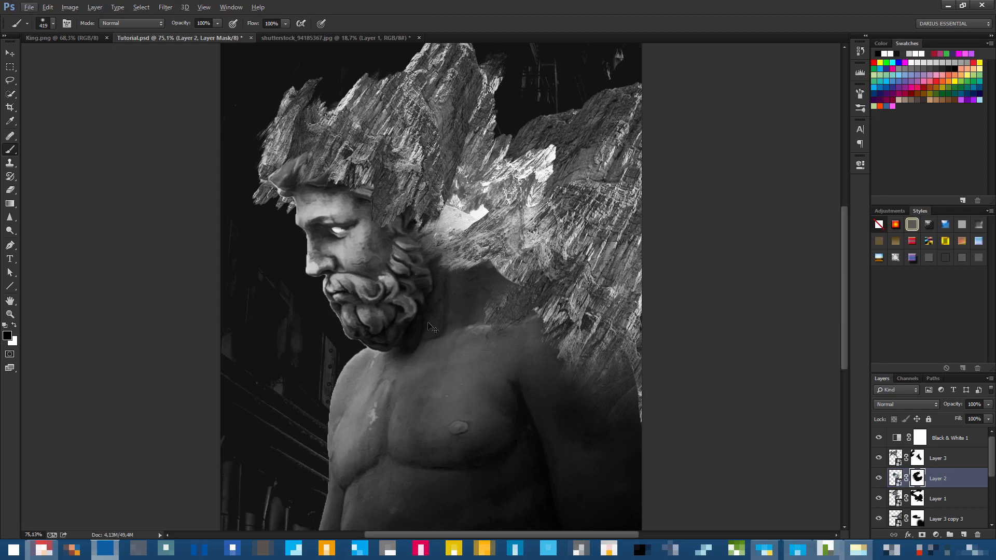
pyautogui.scroll(-3, 413, 311)
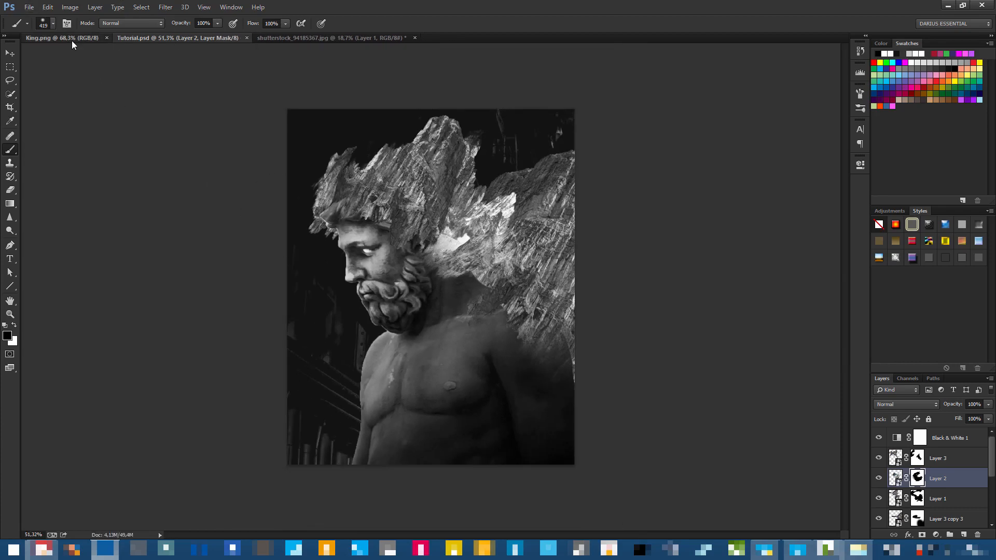
# Compare the composite with the finished artwork in King.png and return to Tutorial.psd.
pyautogui.click(71, 39)
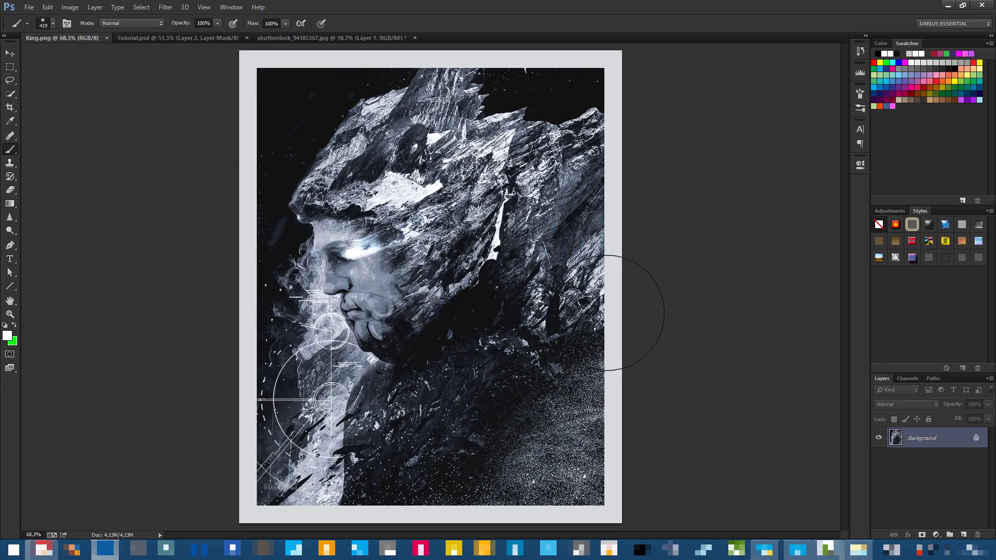
pyautogui.click(161, 37)
pyautogui.scroll(2, 692, 337)
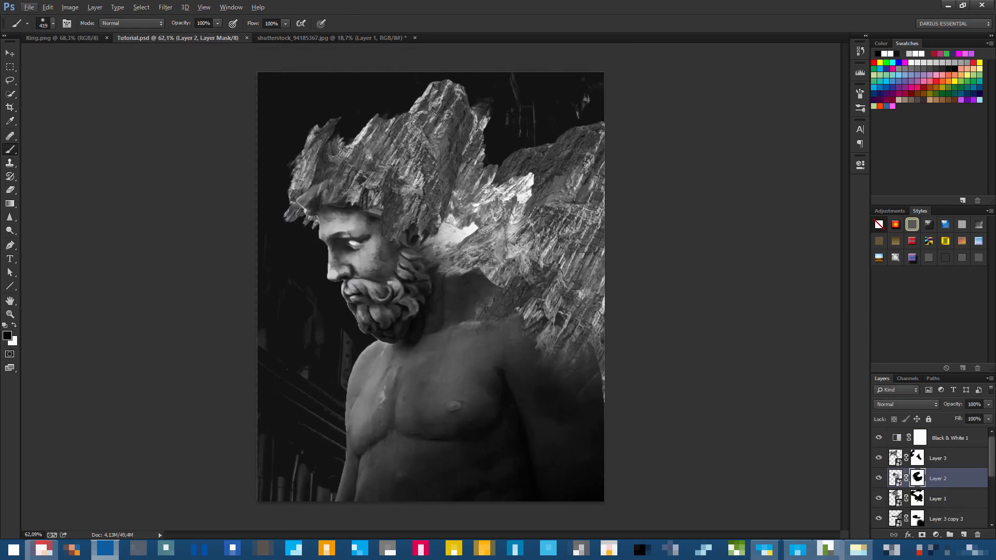
# Select Layer 3 in Tutorial.psd, and in shutterstock_94185367.jpg show only Layer 3's mountain and copy it.
pyautogui.click(879, 459)
pyautogui.click(879, 458)
pyautogui.click(947, 460)
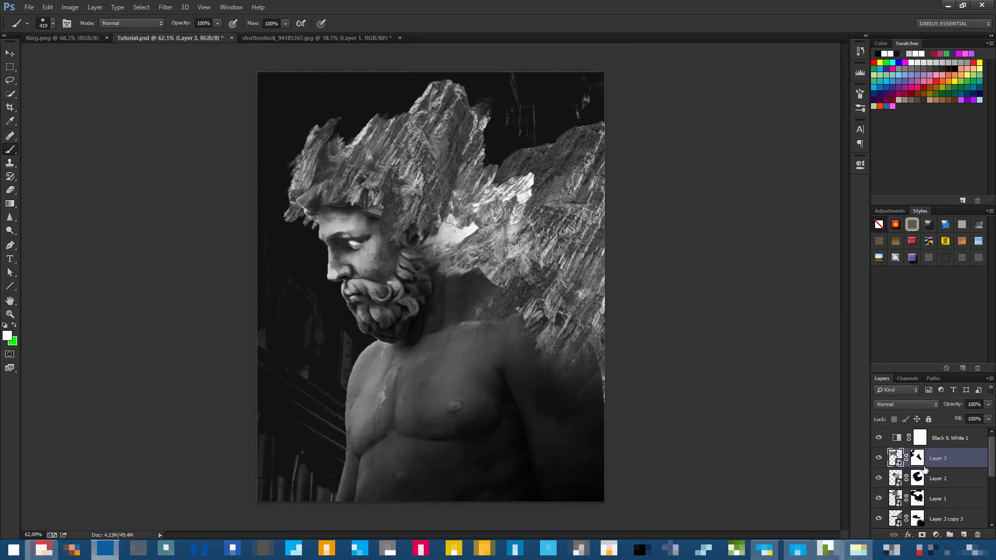
pyautogui.click(371, 38)
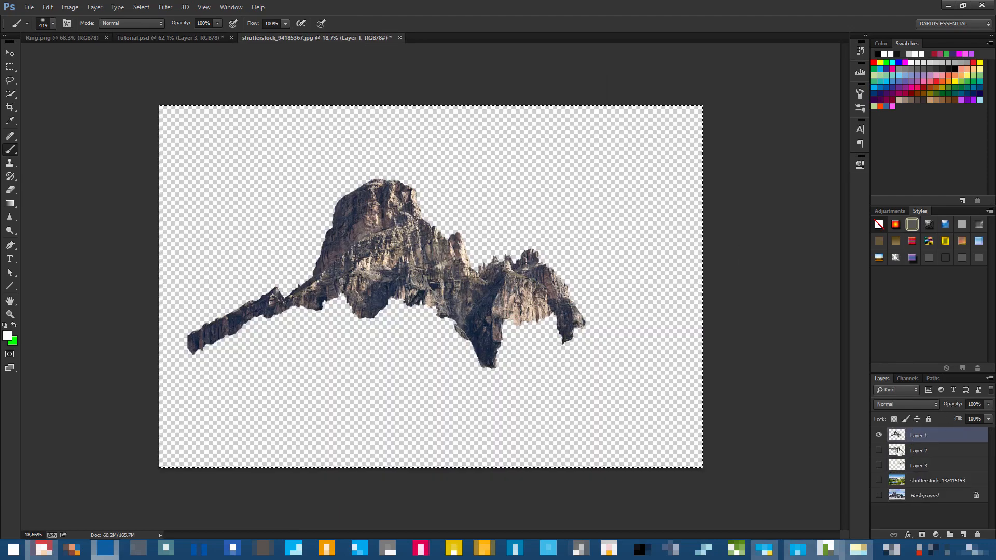
pyautogui.click(879, 435)
pyautogui.click(878, 451)
pyautogui.click(878, 465)
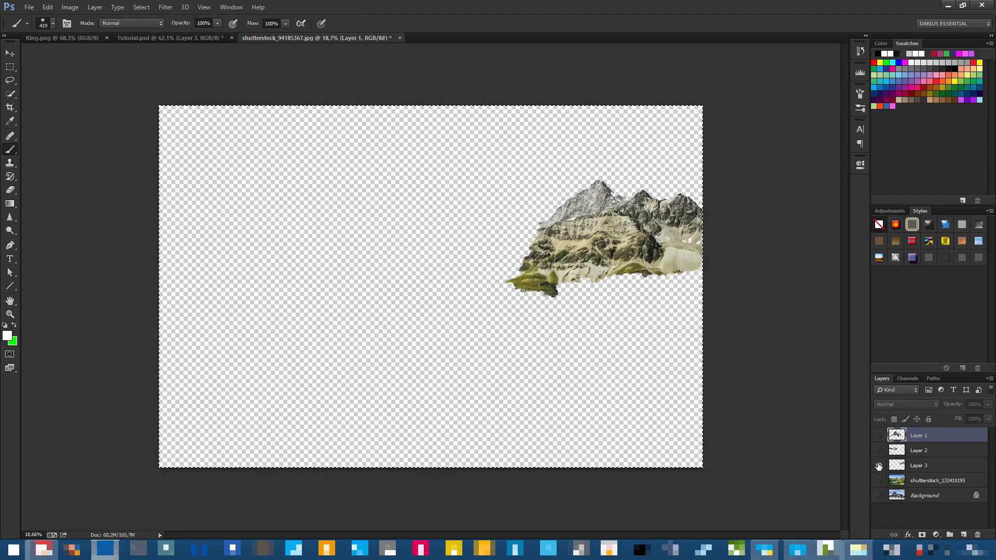
pyautogui.click(878, 465)
pyautogui.click(879, 465)
pyautogui.click(920, 467)
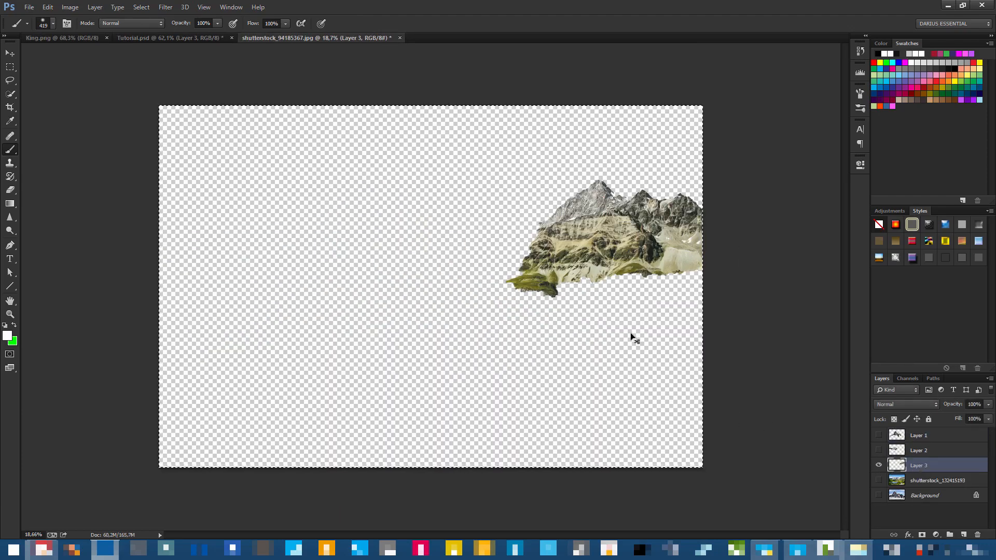
# Paste the mountain into Tutorial.psd above Layer 3 and convert the pasted layer to a smart object.
pyautogui.click(138, 37)
pyautogui.hotkey('ctrl', 'v')
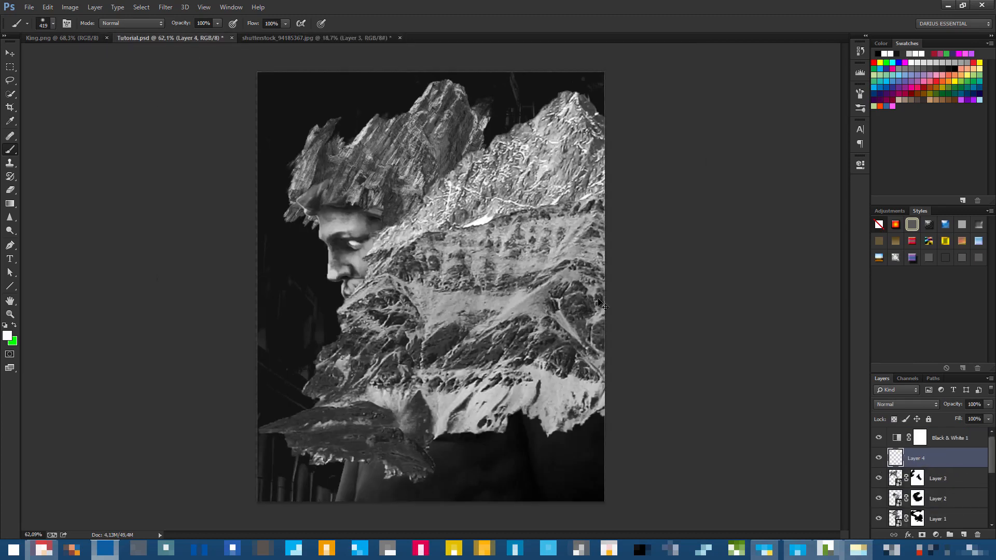
pyautogui.rightClick(935, 460)
pyautogui.click(903, 107)
# Scale the Layer 4 mountain to about 18% width and 53% height, rotate it about 41°, and place it over the back of the head.
pyautogui.hotkey('ctrl', 't')
pyautogui.hotkey('ctrl', '0')
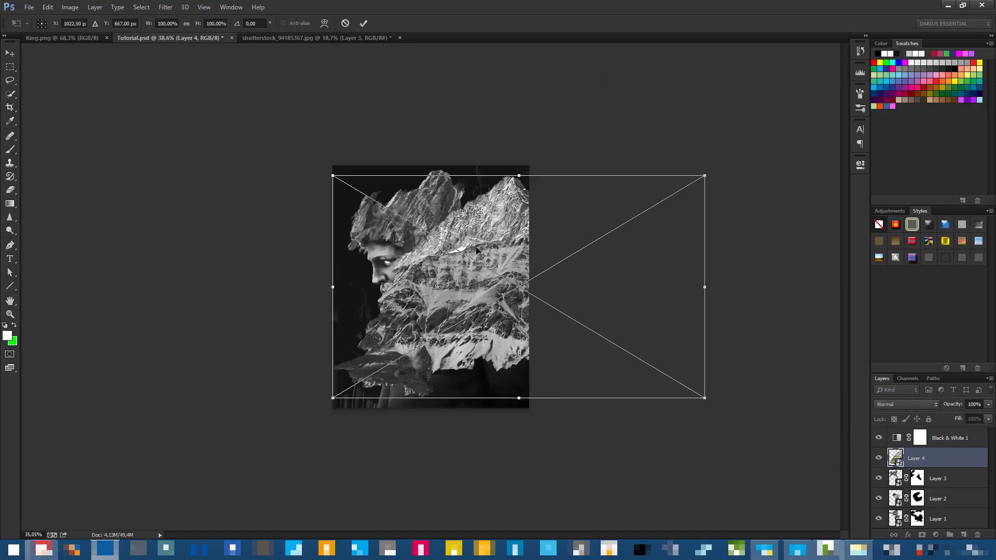
pyautogui.scroll(-1, 476, 248)
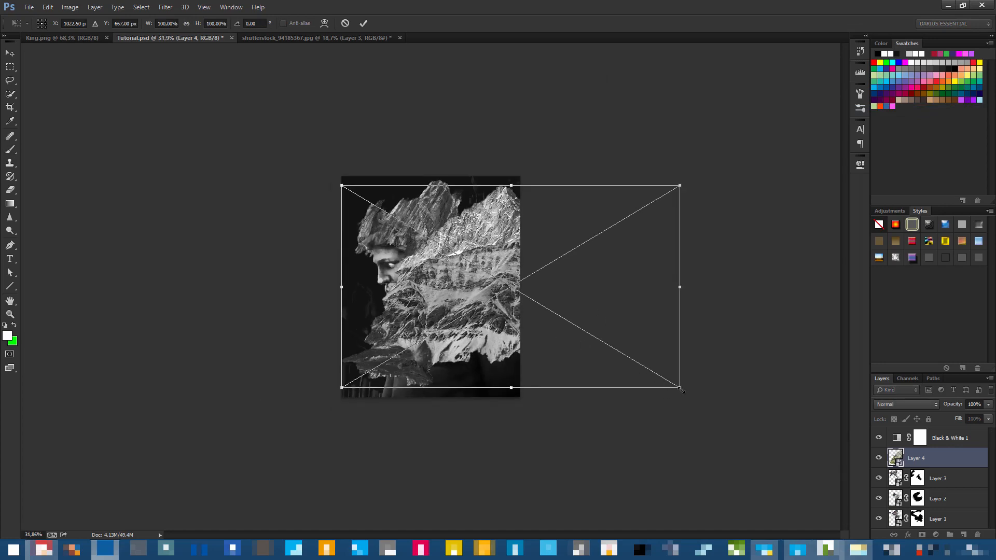
pyautogui.moveTo(680, 388); pyautogui.dragTo(362, 285)
pyautogui.scroll(3, 519, 288)
pyautogui.moveTo(378, 209); pyautogui.dragTo(438, 226)
pyautogui.moveTo(480, 322); pyautogui.dragTo(466, 330)
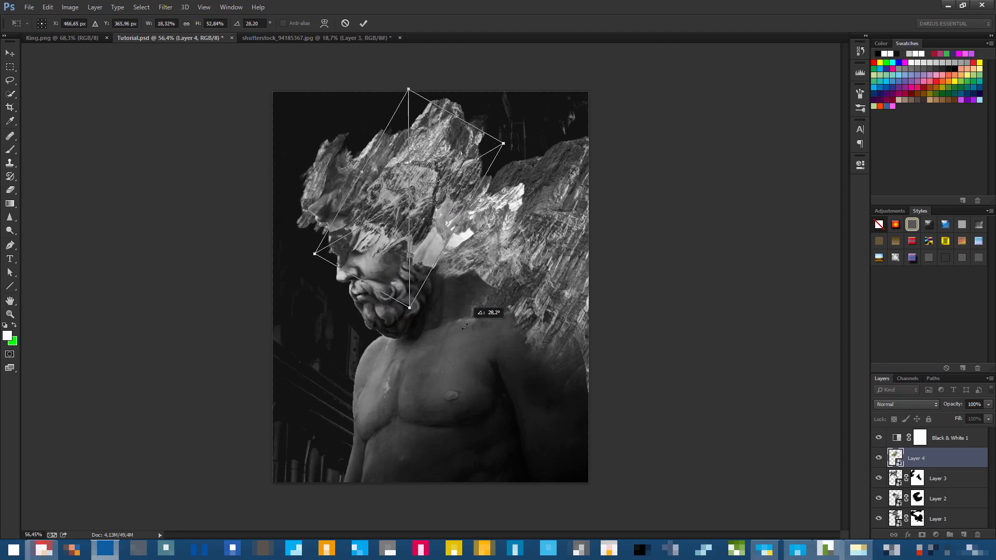
pyautogui.moveTo(439, 222); pyautogui.dragTo(467, 235)
pyautogui.moveTo(510, 332); pyautogui.dragTo(483, 347)
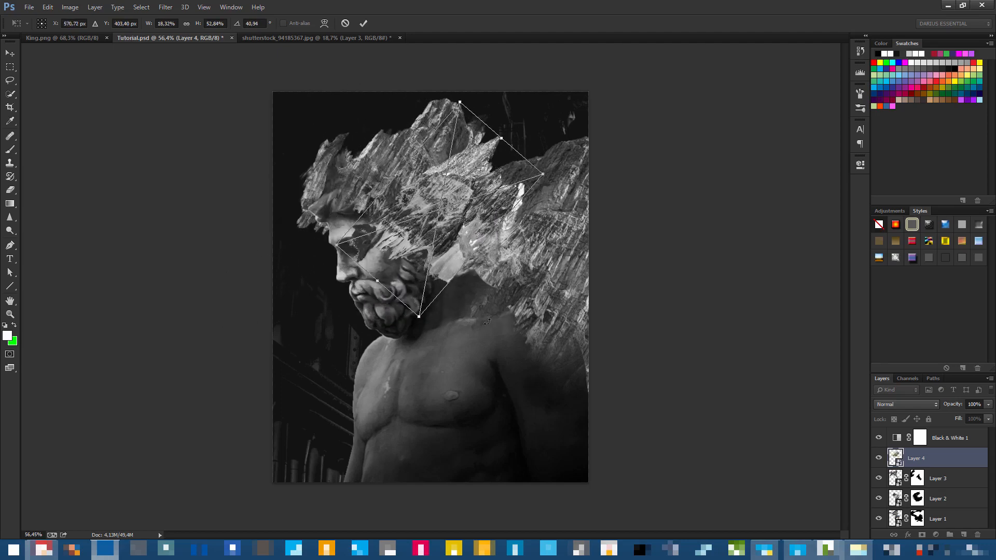
pyautogui.scroll(4, 430, 276)
pyautogui.hotkey('alt', 'space')
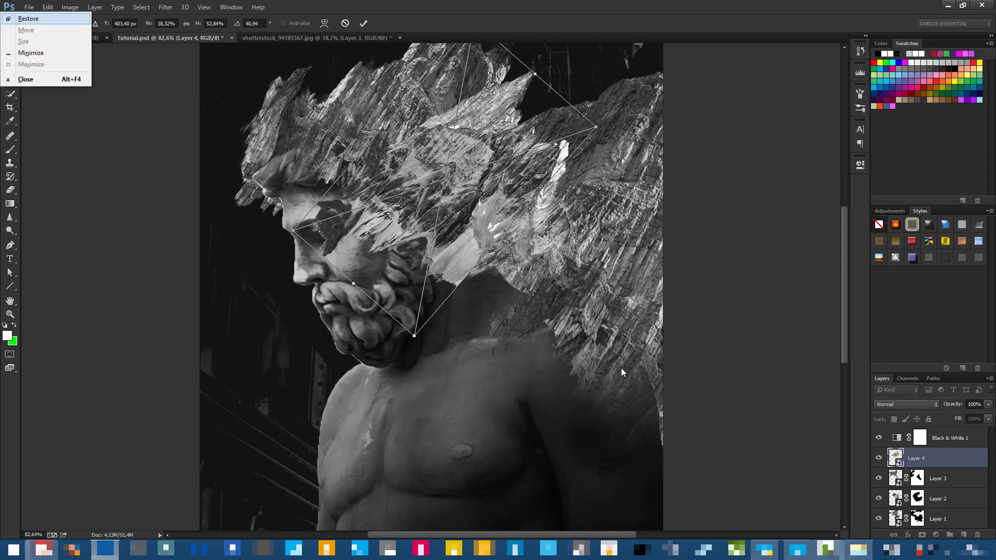
pyautogui.click(482, 191)
pyautogui.press('Return')
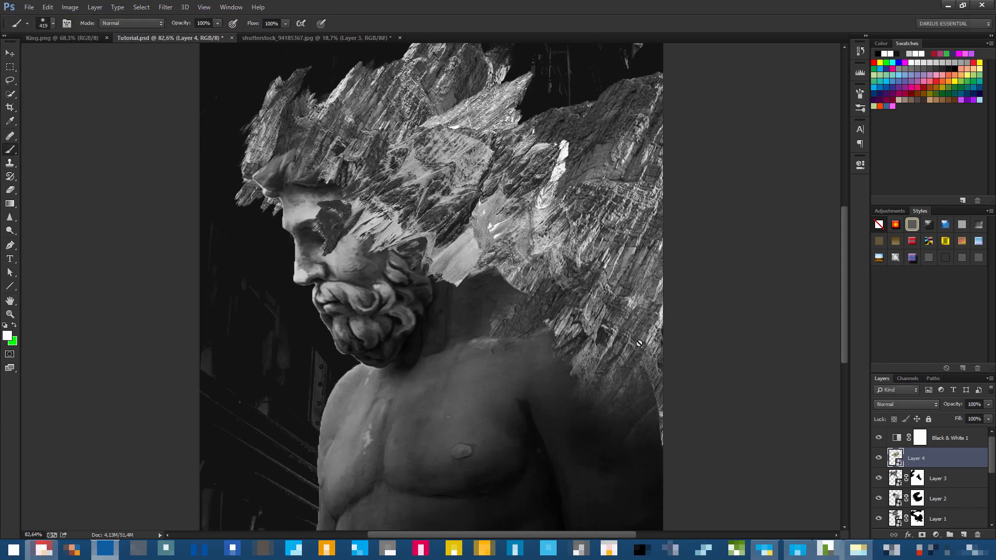
# Enlarge the Layer 4 mountain diagonally so its peaks extend beyond the back of the rock crown.
pyautogui.scroll(2, 397, 249)
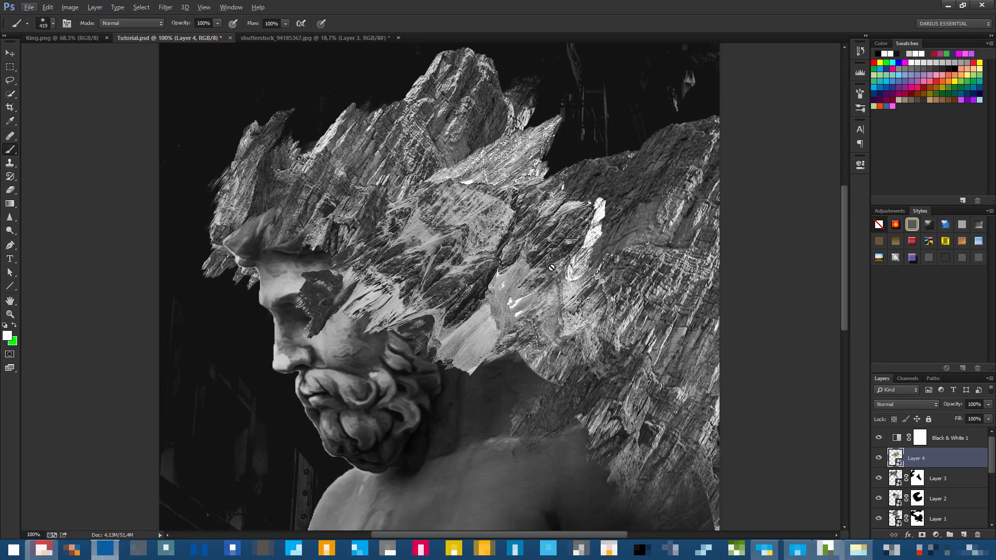
pyautogui.hotkey('ctrl', 't')
pyautogui.moveTo(576, 111); pyautogui.dragTo(621, 82)
pyautogui.press('Return')
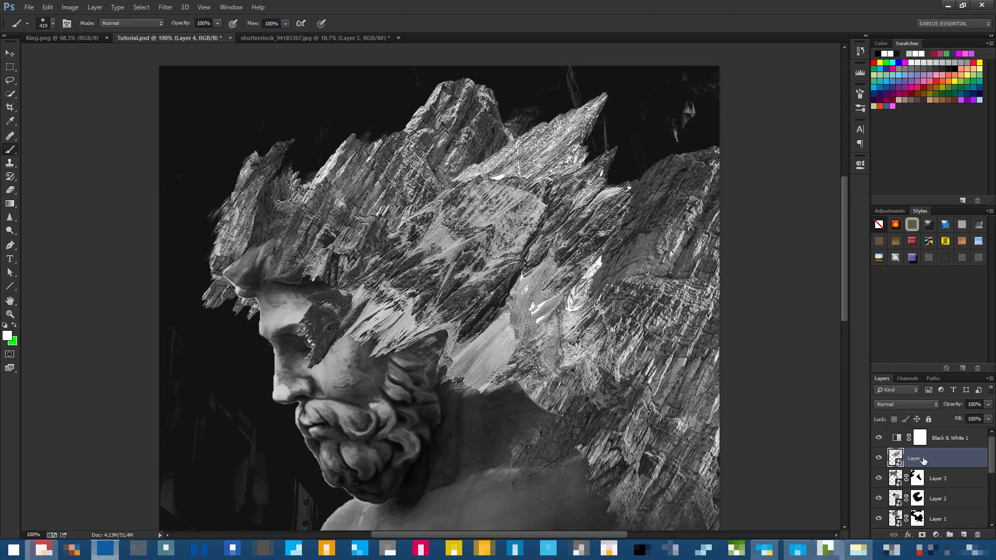
# Add a mask to Layer 4 and paint black on it to hide the rock covering the eye, cheek and curls.
pyautogui.click(922, 535)
pyautogui.press('d')
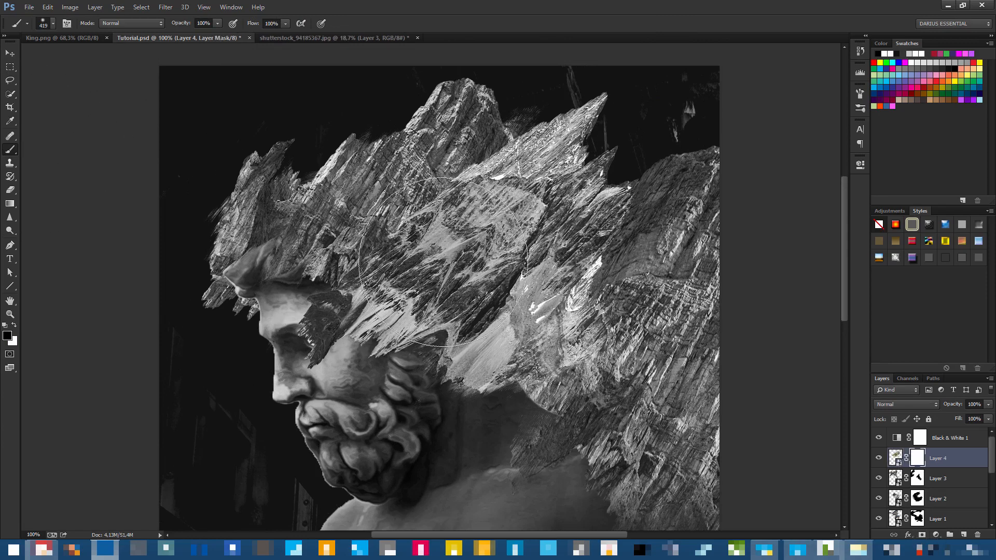
pyautogui.rightClick(362, 273)
pyautogui.moveTo(362, 273)
pyautogui.mouseDown()
pyautogui.moveTo(335, 375)
pyautogui.moveTo(307, 348)
pyautogui.moveTo(359, 415)
pyautogui.moveTo(448, 442)
pyautogui.moveTo(449, 363)
pyautogui.moveTo(537, 307)
pyautogui.mouseUp()
pyautogui.scroll(-3, 496, 275)
pyautogui.scroll(3, 492, 274)
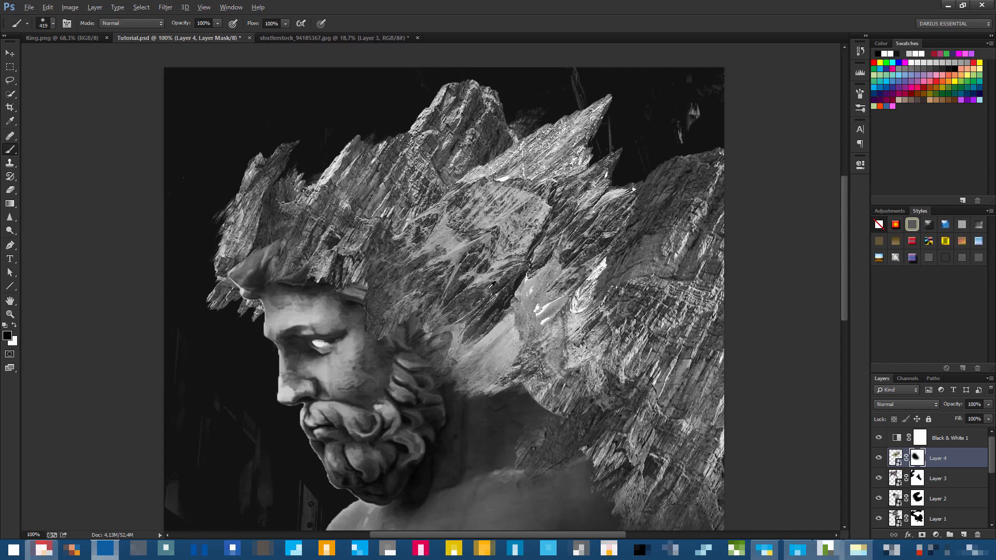
# Set the brush for the Layer 4 mask to a size of 43 px with 100% hardness.
pyautogui.hotkey('ctrl', 's')
pyautogui.rightClick(543, 152)
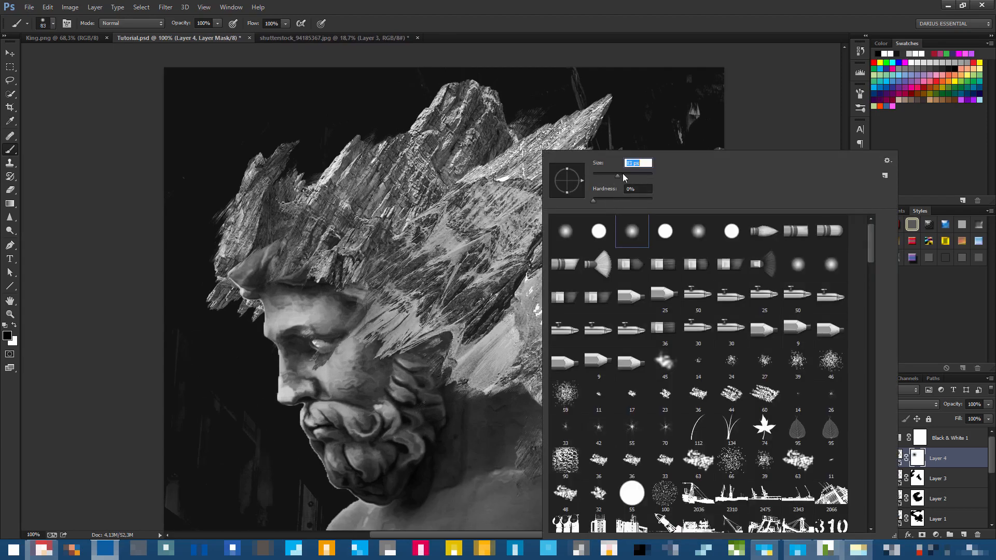
pyautogui.press('Return')
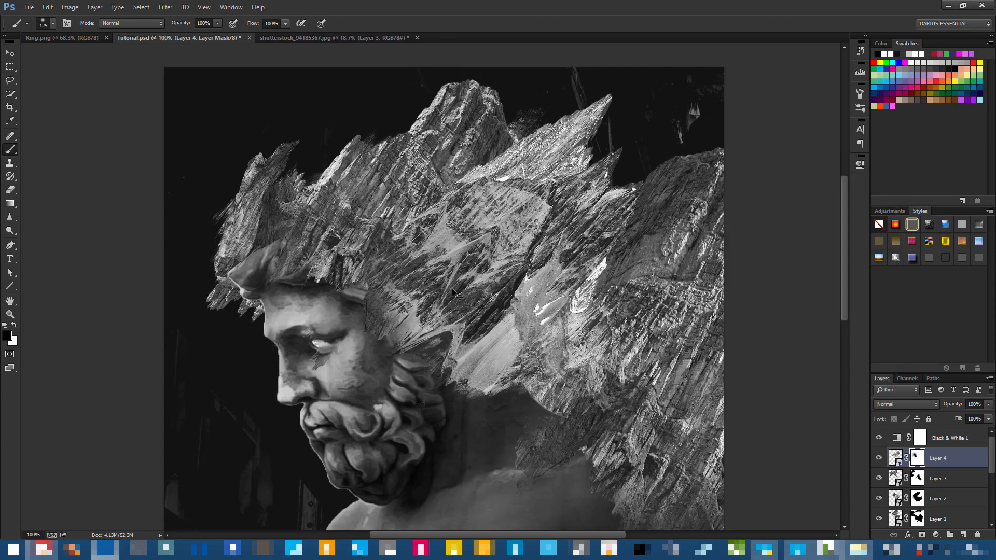
pyautogui.rightClick(490, 151)
pyautogui.click(582, 200)
pyautogui.press('Return')
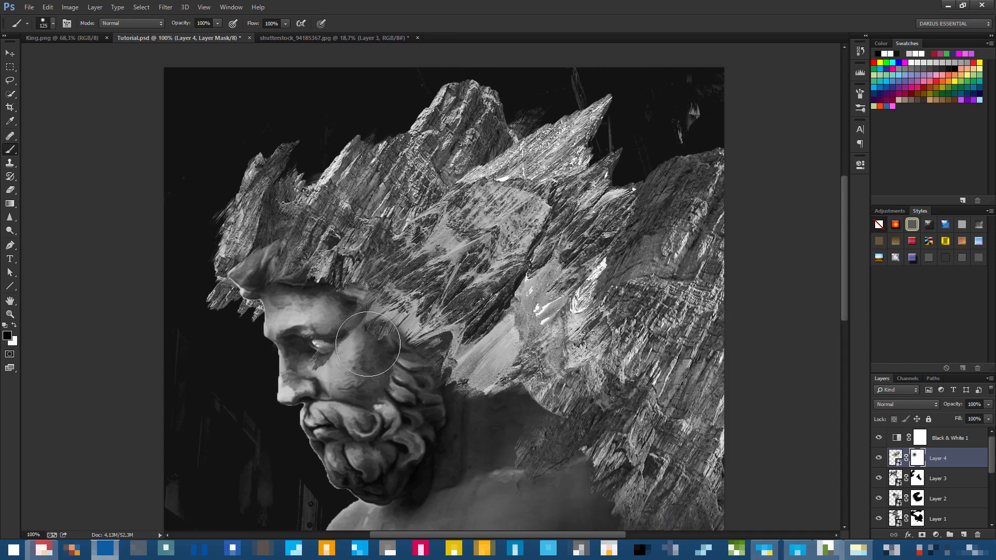
pyautogui.rightClick(471, 287)
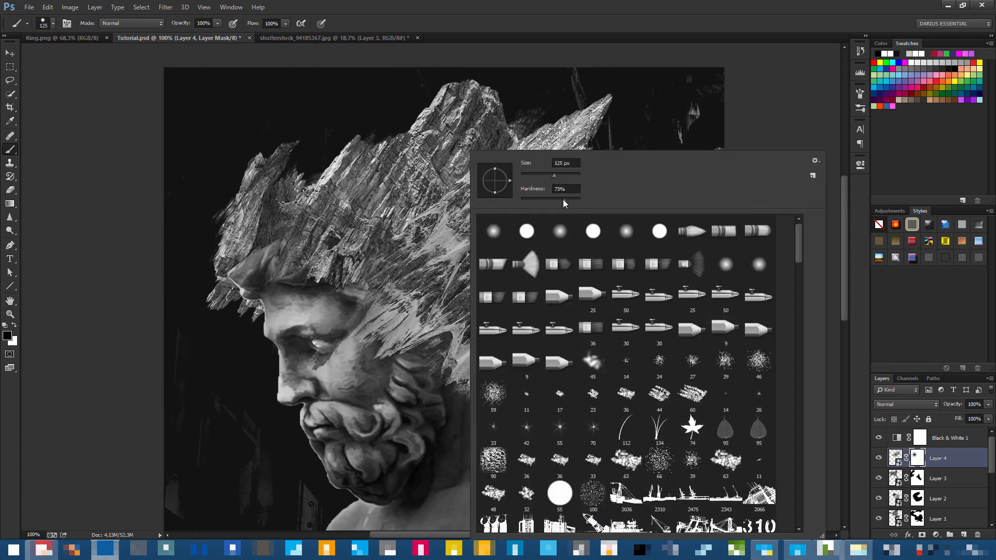
pyautogui.moveTo(544, 180); pyautogui.dragTo(535, 178)
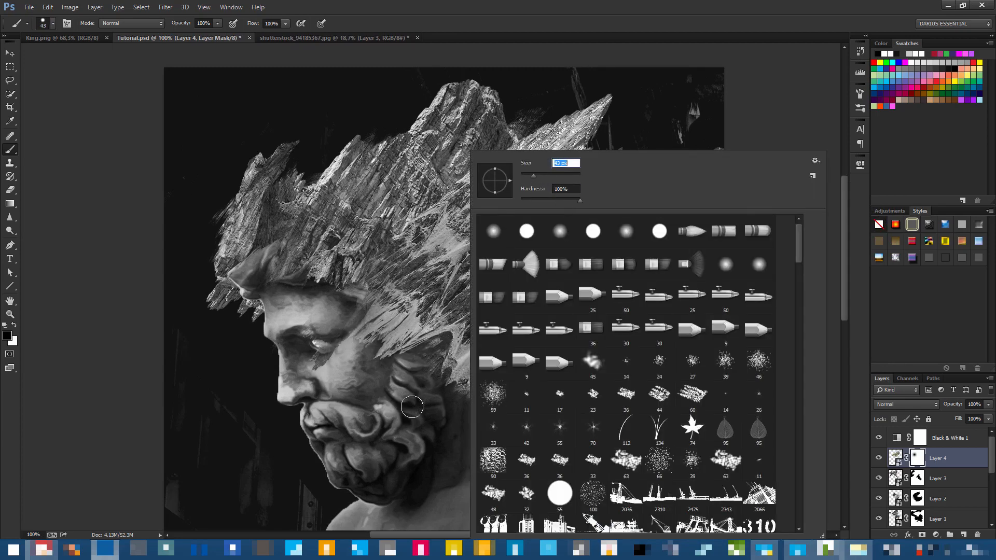
pyautogui.press('Return')
pyautogui.rightClick(468, 252)
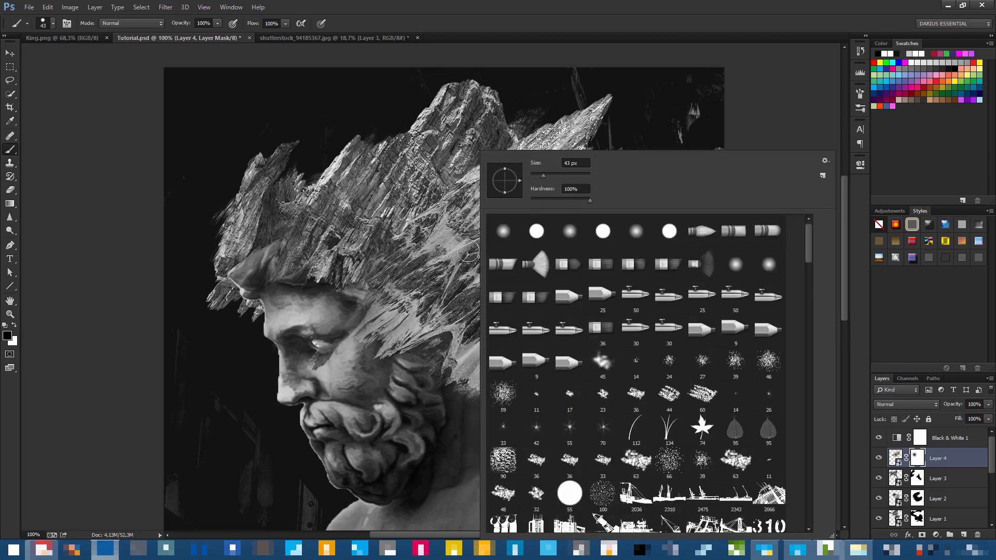
# Lasso a jagged area over the eye and cheek and paint it black on the Layer 4 mask to hide the rock there.
pyautogui.click(9, 82)
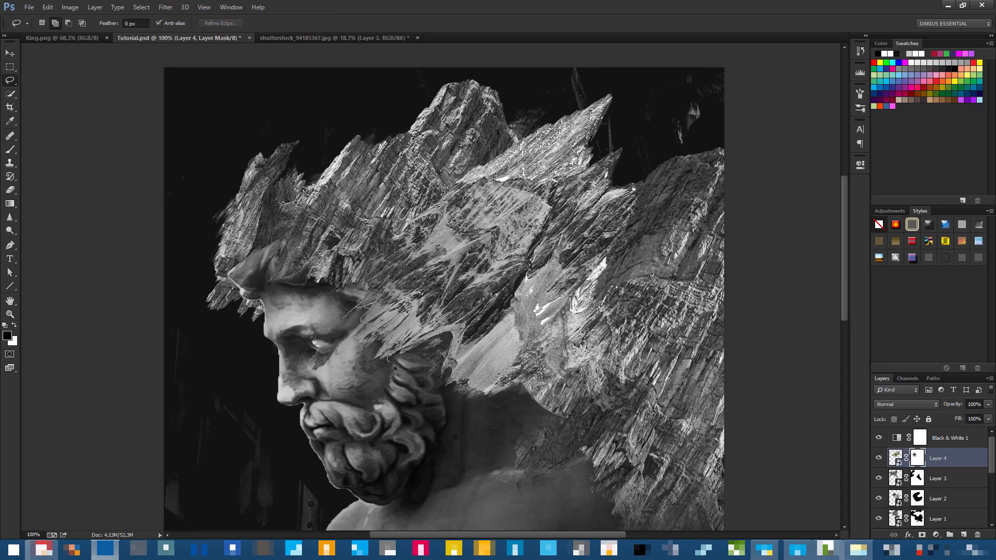
pyautogui.moveTo(322, 309); pyautogui.dragTo(322, 306)
pyautogui.click(10, 150)
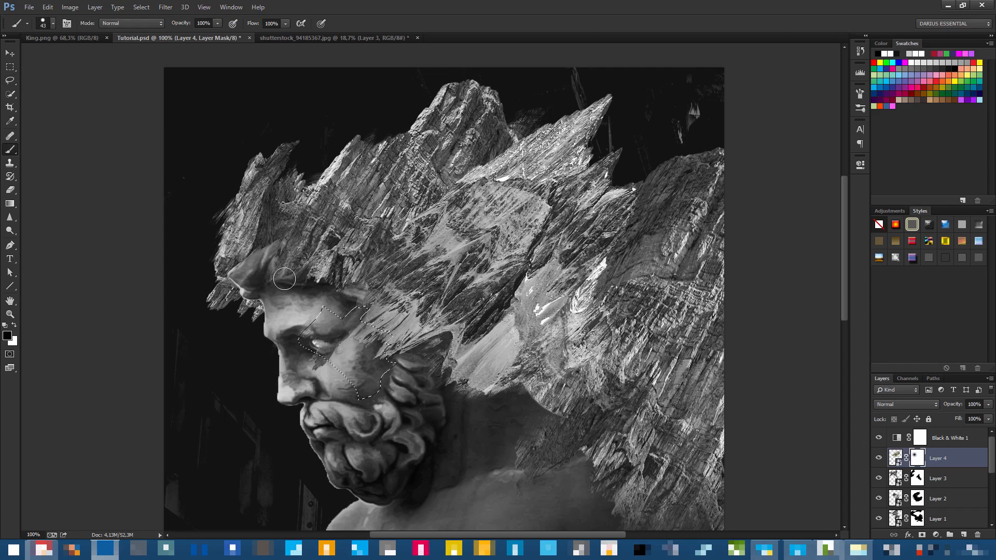
pyautogui.moveTo(284, 279); pyautogui.dragTo(420, 373)
pyautogui.scroll(-6, 409, 268)
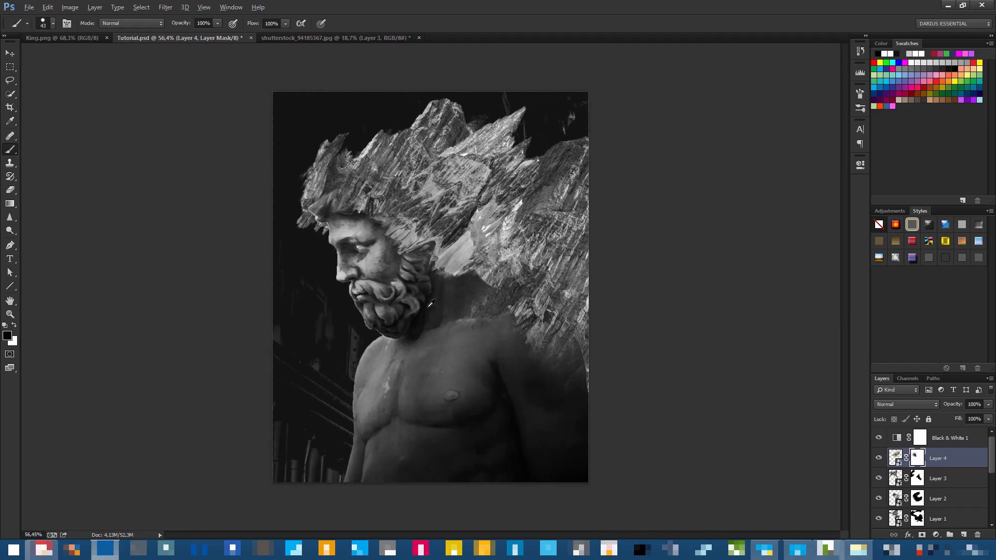
pyautogui.scroll(2, 427, 299)
pyautogui.scroll(-1, 432, 310)
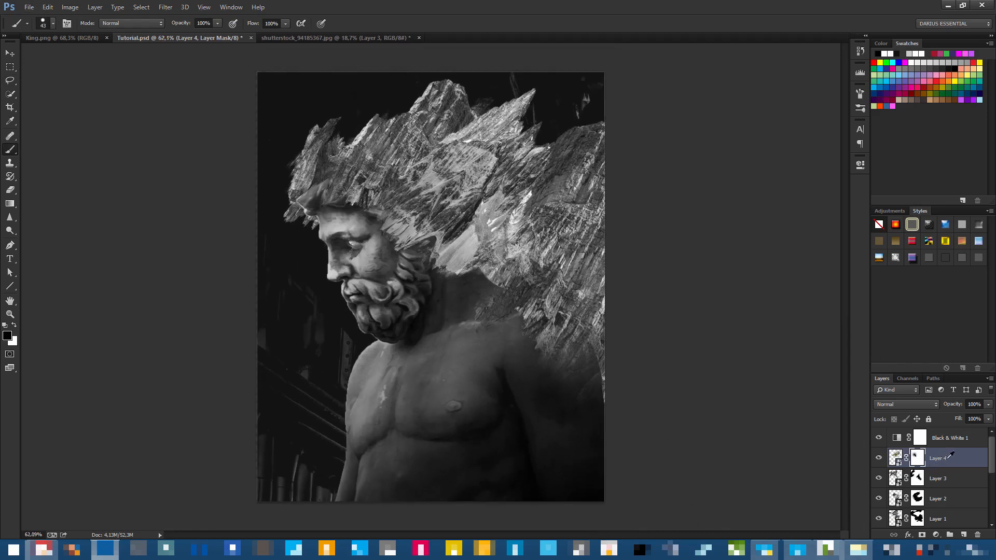
pyautogui.click(896, 458)
# Compare the composite in Tutorial.psd with the finished King.png artwork.
pyautogui.click(90, 38)
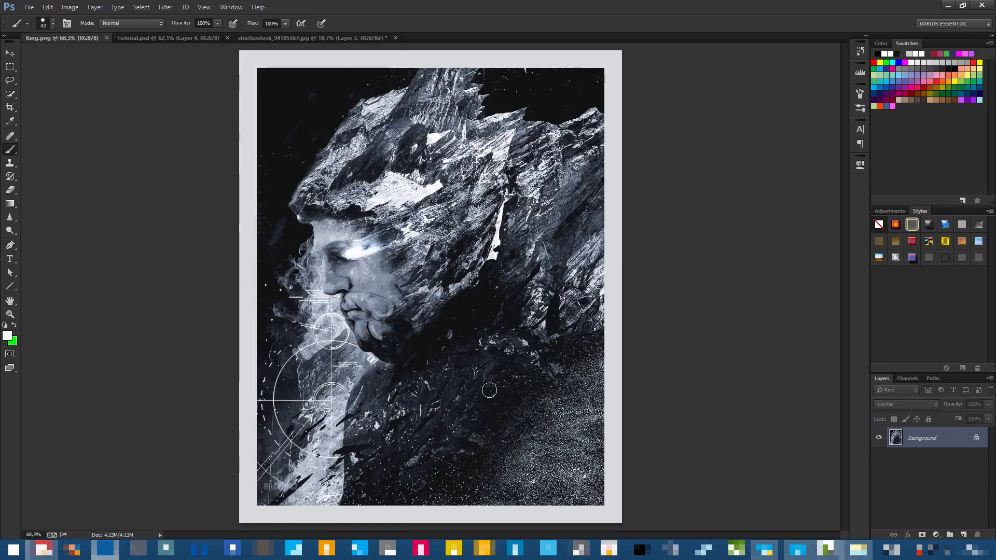
pyautogui.click(162, 37)
pyautogui.click(78, 37)
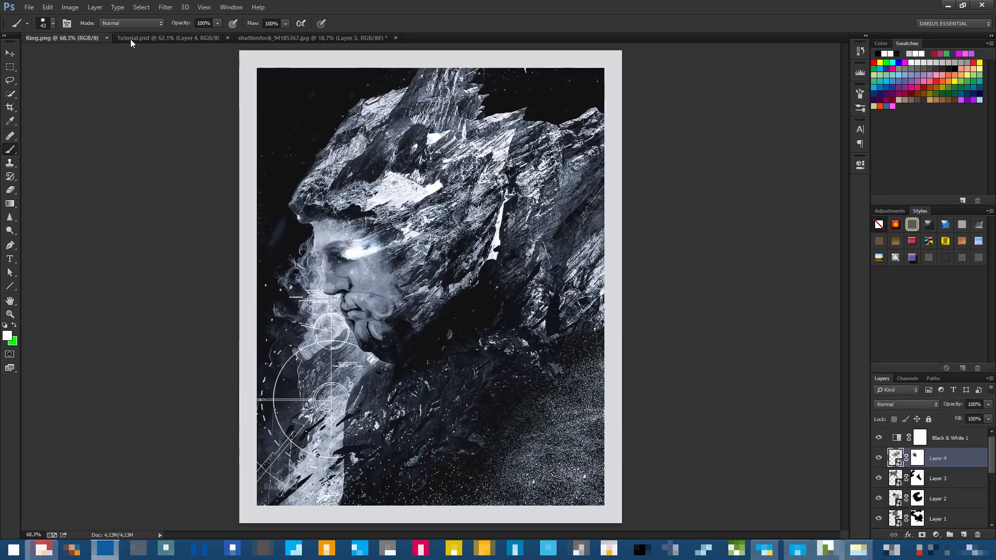
pyautogui.click(135, 38)
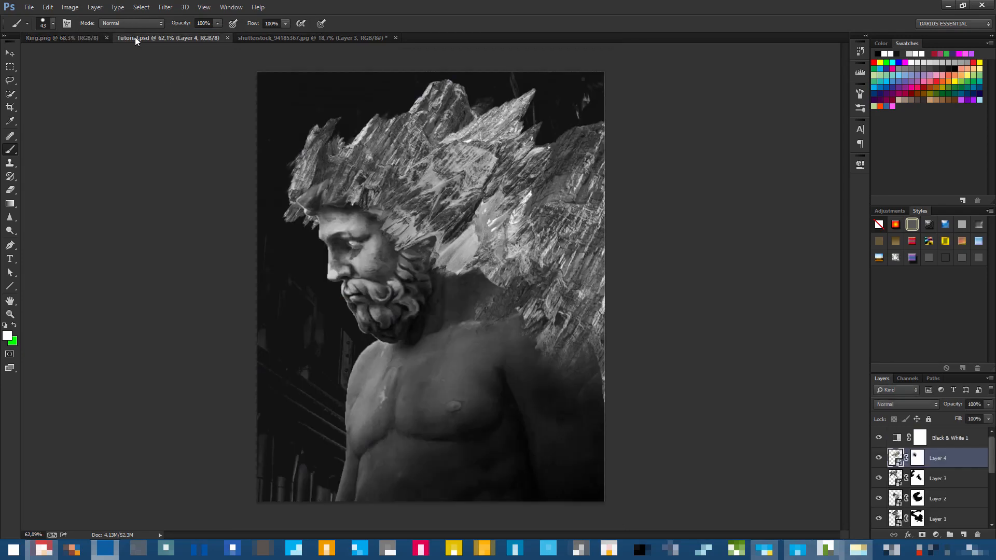
pyautogui.click(70, 38)
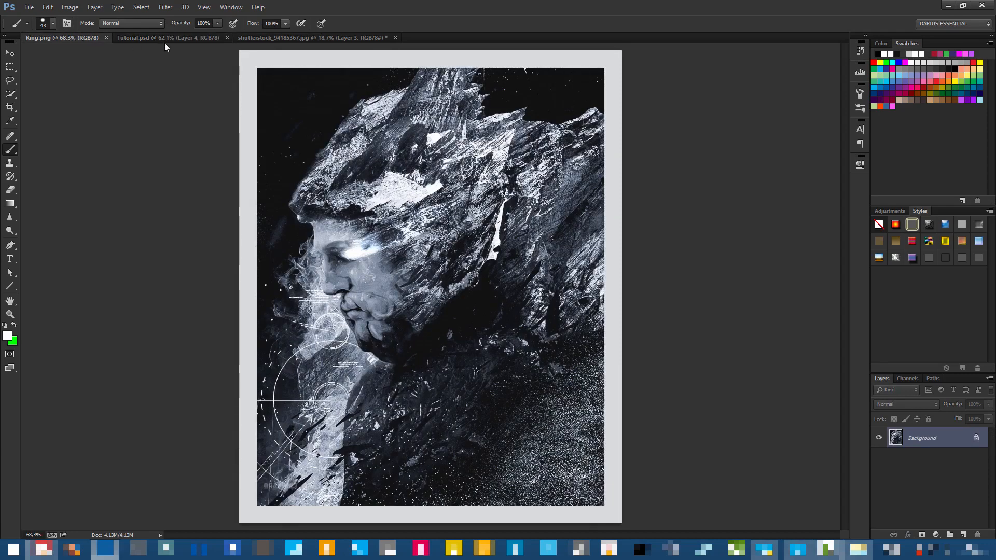
pyautogui.click(200, 39)
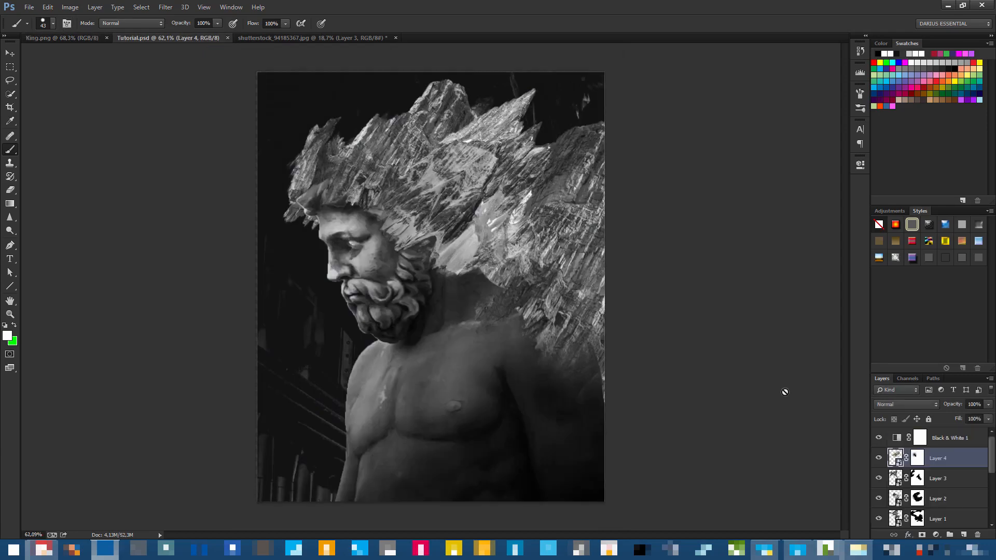
# Select every layer from Layer 4 through Layer 3 copy and move the whole figure down and slightly right.
pyautogui.scroll(-5, 957, 464)
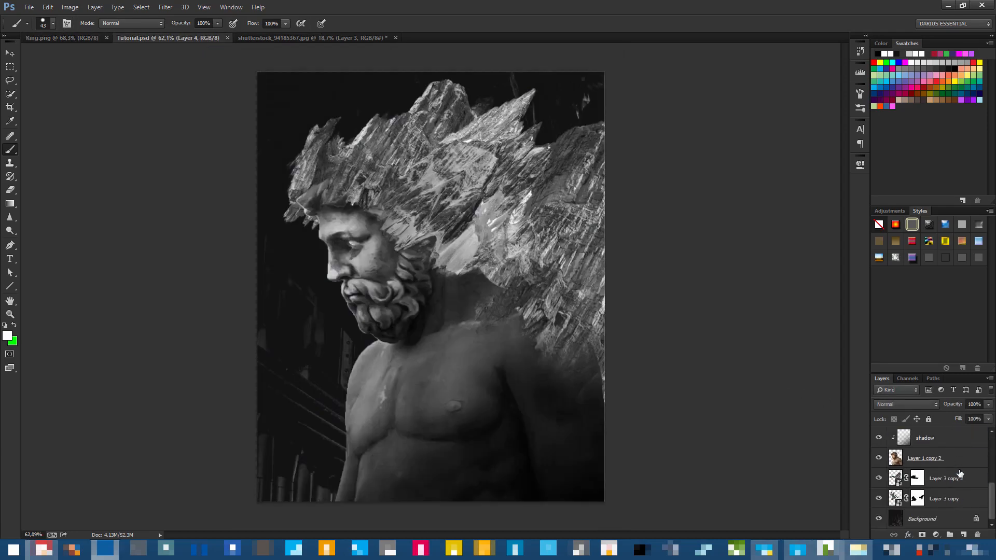
pyautogui.keyDown('shift'); pyautogui.click(953, 500); pyautogui.keyUp('shift')
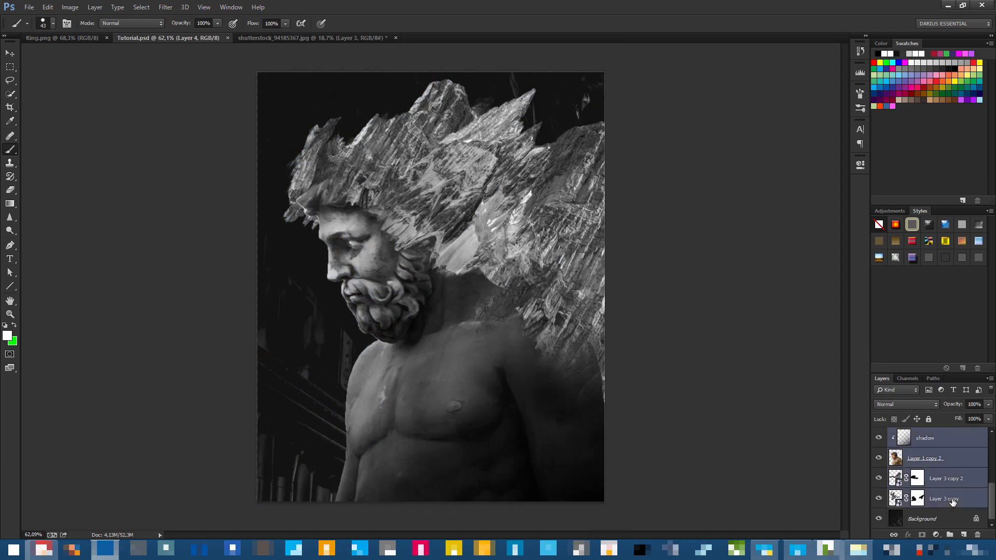
pyautogui.scroll(5, 950, 483)
pyautogui.click(955, 461)
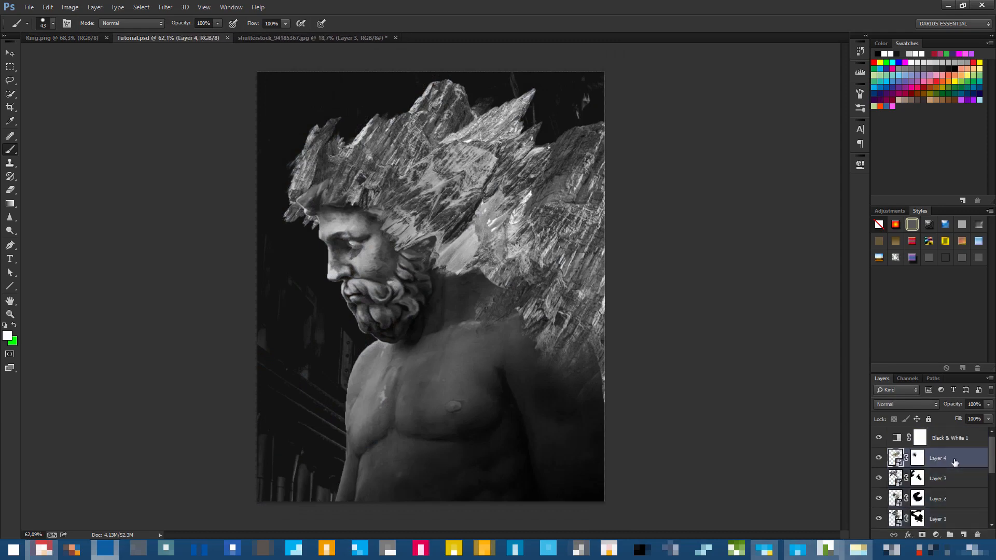
pyautogui.scroll(-5, 947, 467)
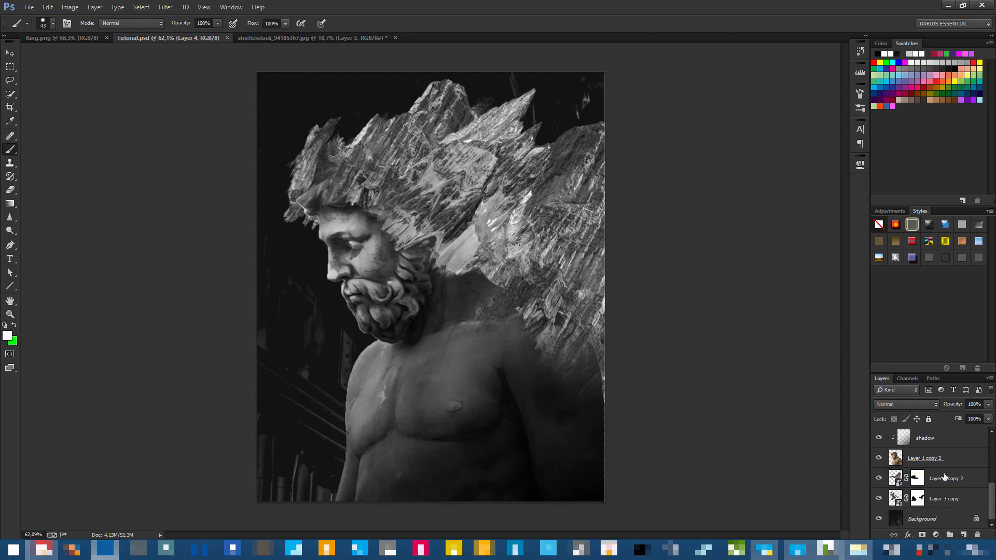
pyautogui.keyDown('shift'); pyautogui.click(953, 499); pyautogui.keyUp('shift')
pyautogui.moveTo(503, 227); pyautogui.dragTo(511, 274)
# Check the figure's new placement in Tutorial.psd against King.png.
pyautogui.click(235, 39)
pyautogui.click(184, 38)
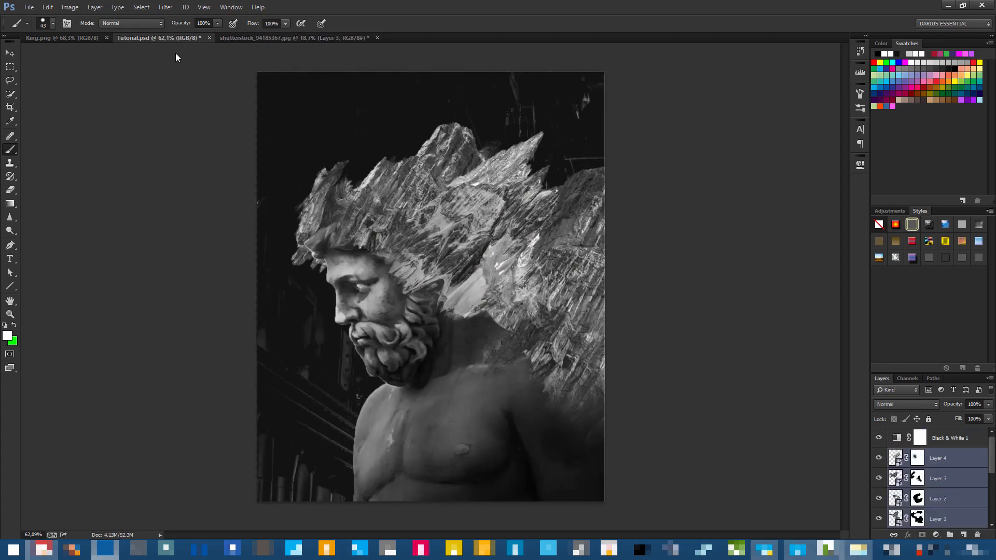
pyautogui.click(65, 40)
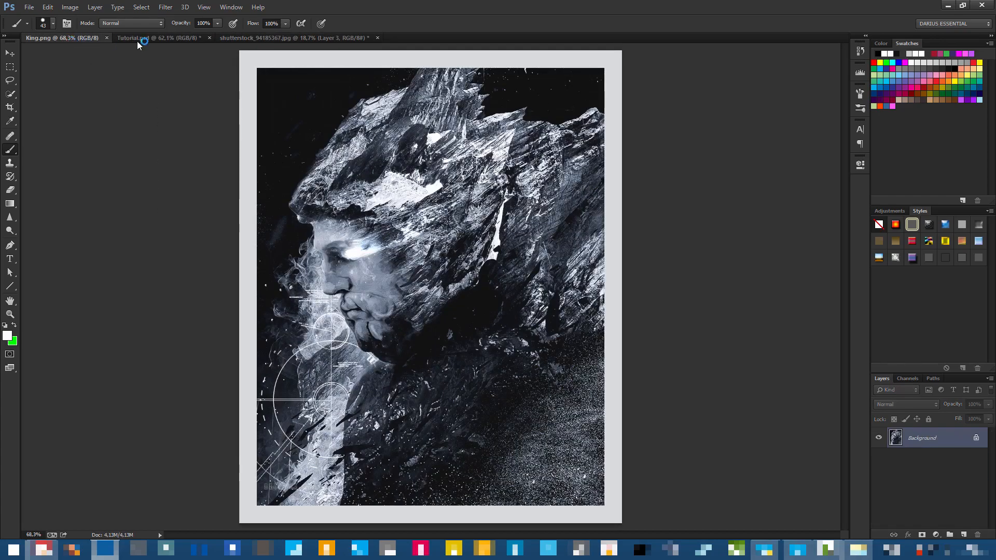
pyautogui.click(160, 40)
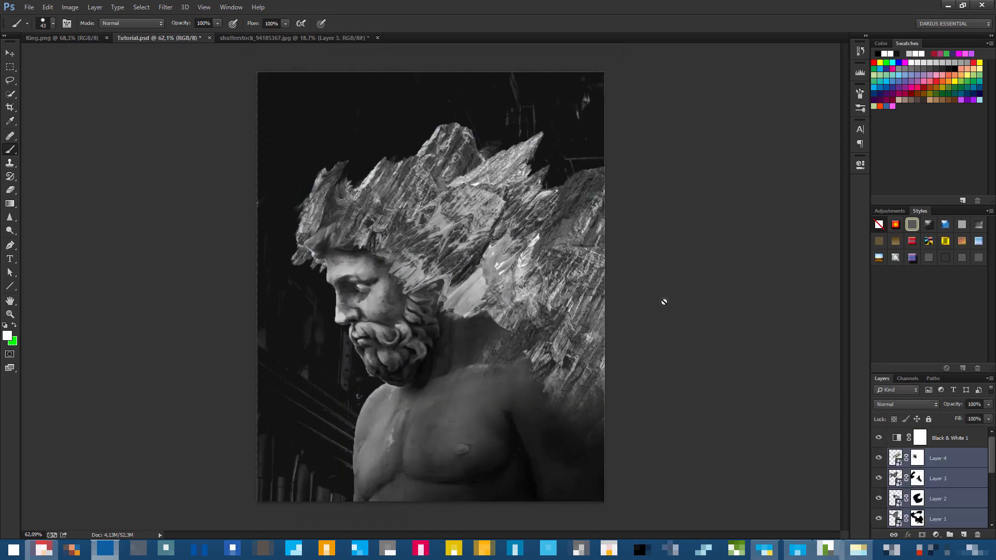
# Duplicate Layer 4, rotate the copy to about -23.6°, and enlarge it to about 162% width and 152% height over the head.
pyautogui.click(961, 466)
pyautogui.click(879, 459)
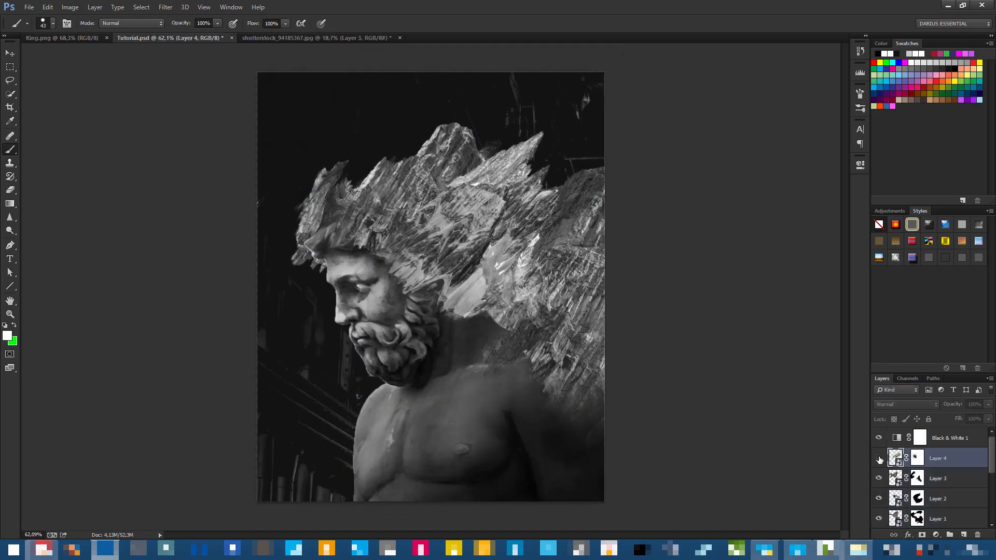
pyautogui.click(879, 458)
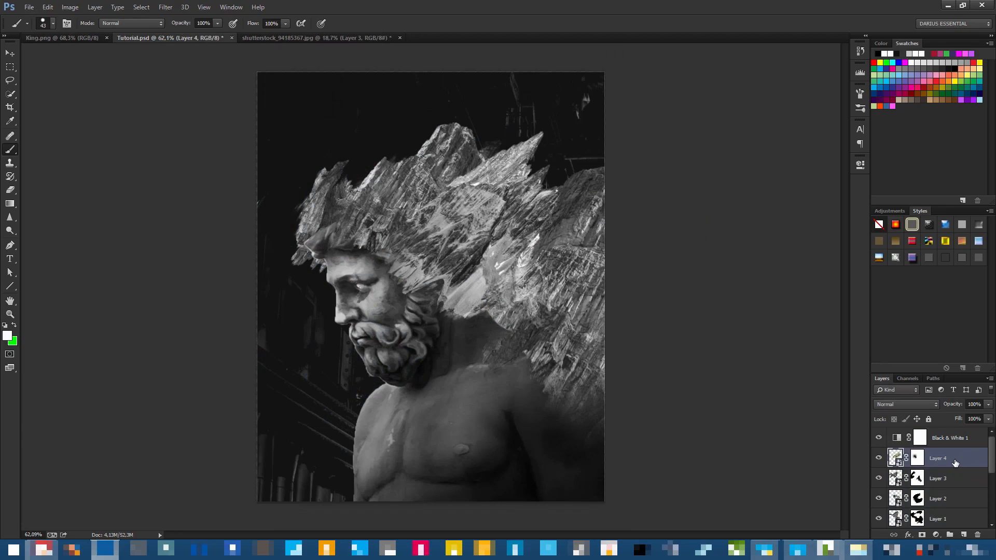
pyautogui.hotkey('ctrl', 'j')
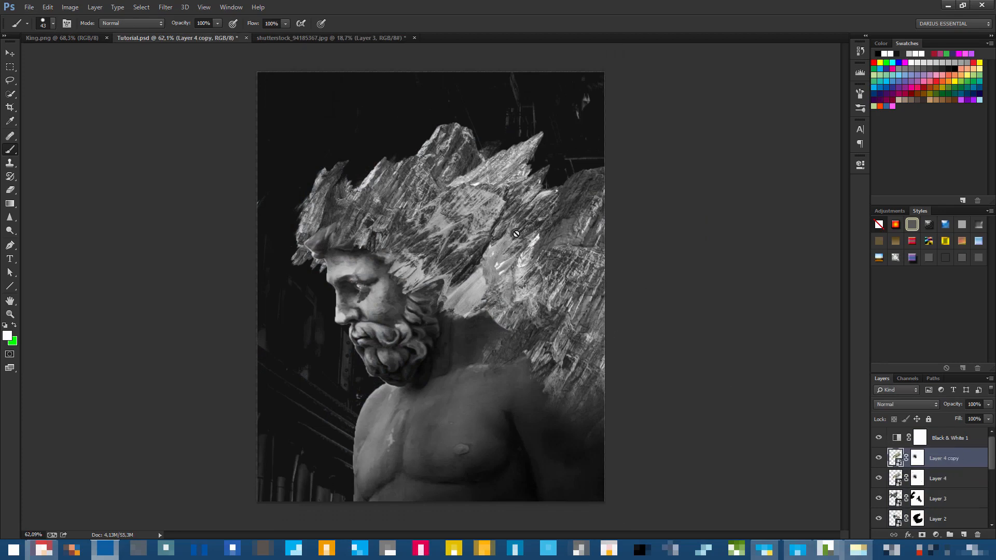
pyautogui.hotkey('ctrl', 't')
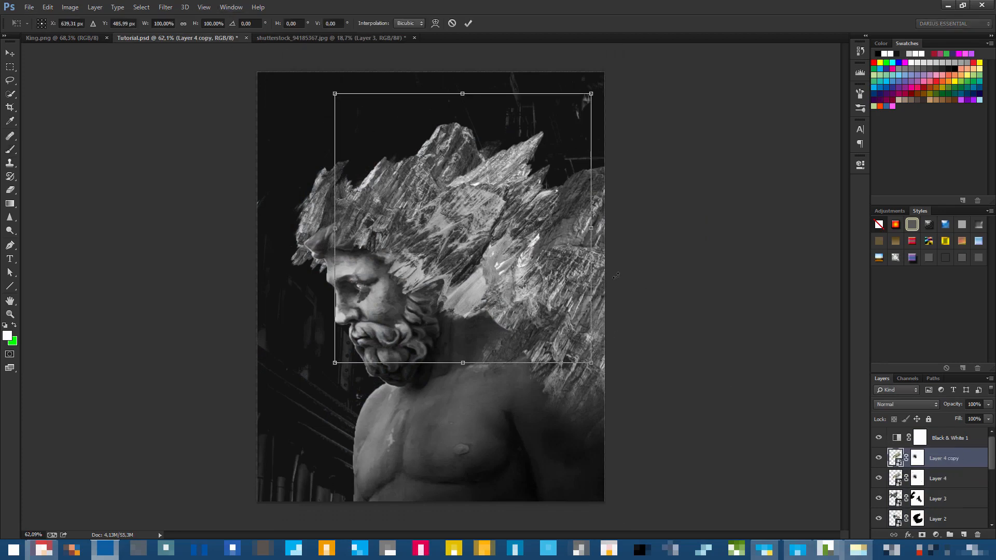
pyautogui.moveTo(608, 269); pyautogui.dragTo(611, 205)
pyautogui.moveTo(546, 261); pyautogui.dragTo(650, 285)
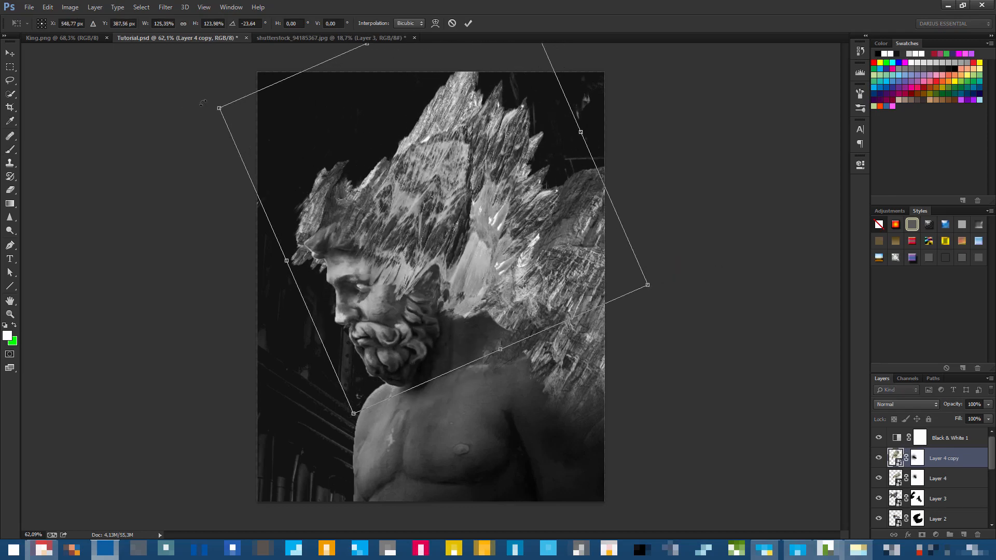
pyautogui.moveTo(287, 262); pyautogui.dragTo(200, 297)
pyautogui.moveTo(323, 60); pyautogui.dragTo(237, 26)
# Distort the Layer 4 copy by pulling its lower-right corner far outward, and shift the mountain down over the head.
pyautogui.scroll(-8, 484, 229)
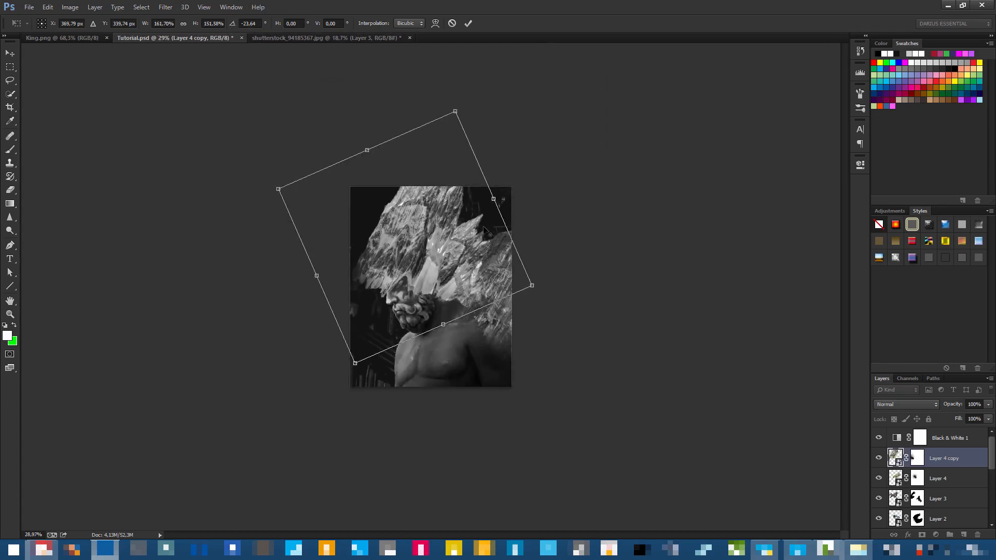
pyautogui.moveTo(530, 284); pyautogui.dragTo(684, 349)
pyautogui.moveTo(395, 210)
pyautogui.mouseDown()
pyautogui.moveTo(408, 261)
pyautogui.moveTo(402, 237)
pyautogui.mouseUp()
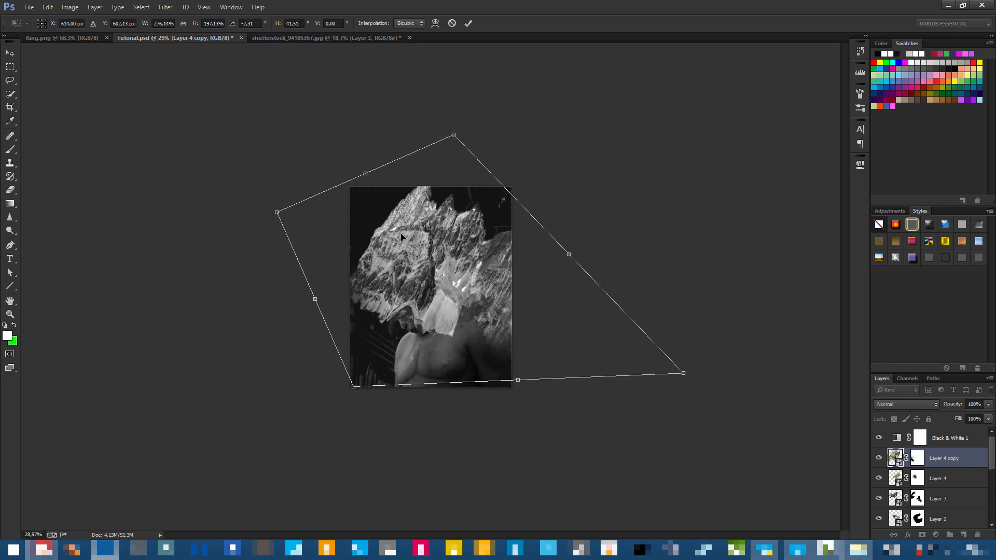
pyautogui.press('Return')
# Move Layer 4 copy beneath Layer 3 and above Layer 2 in the layer stack.
pyautogui.press('b')
pyautogui.scroll(5, 401, 237)
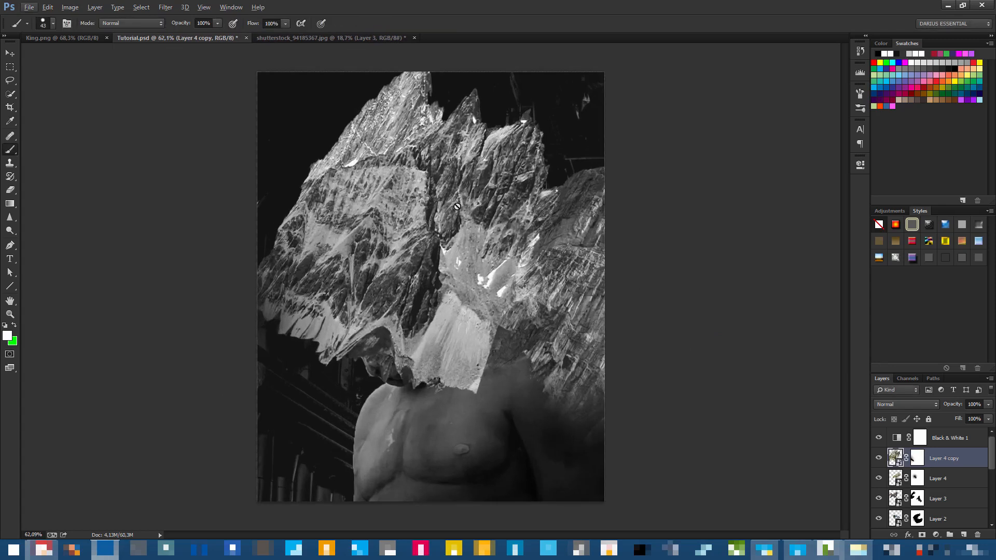
pyautogui.moveTo(955, 460); pyautogui.dragTo(954, 485)
pyautogui.scroll(-1, 950, 475)
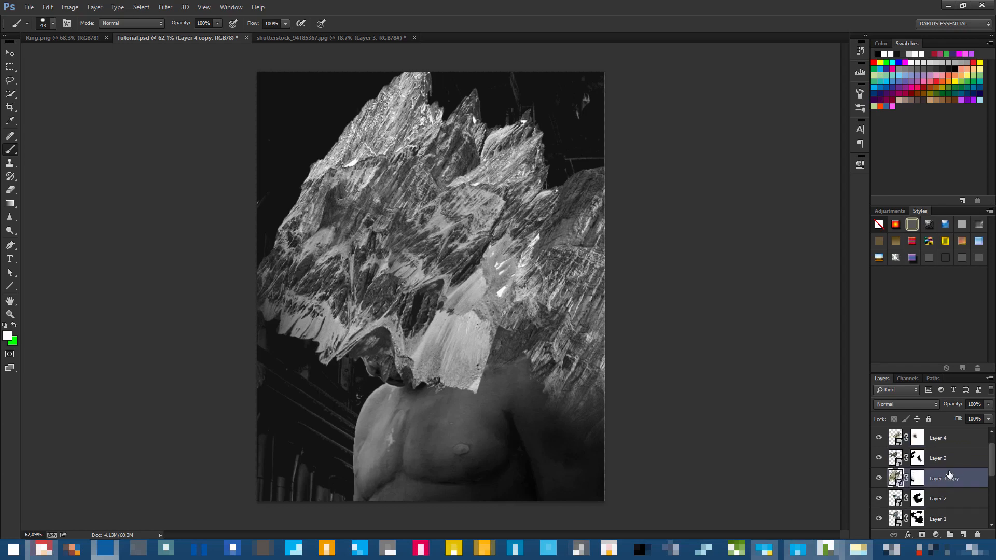
# Target Layer 4 copy's mask with black as the painting colour and choose the 200 px textured brush tip.
pyautogui.click(917, 482)
pyautogui.press('d')
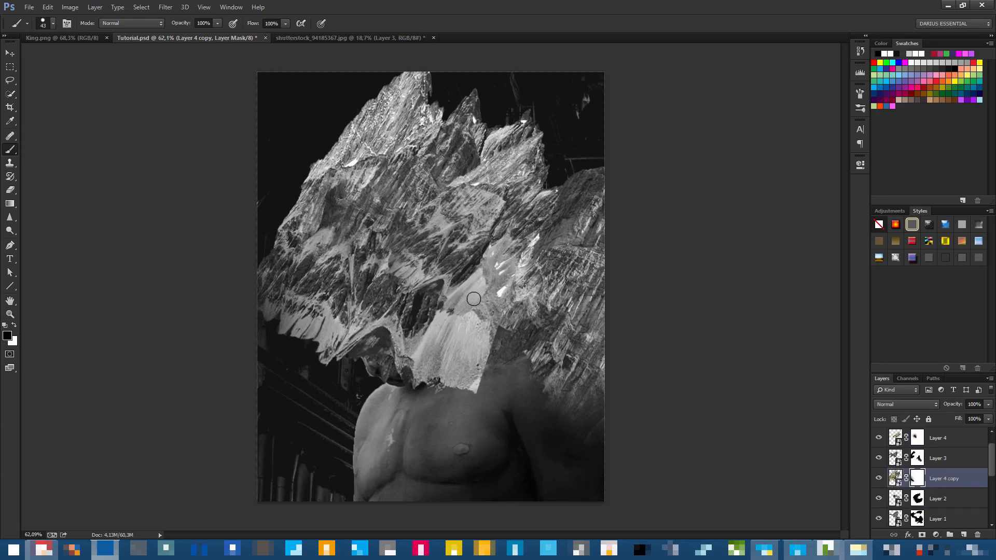
pyautogui.rightClick(470, 270)
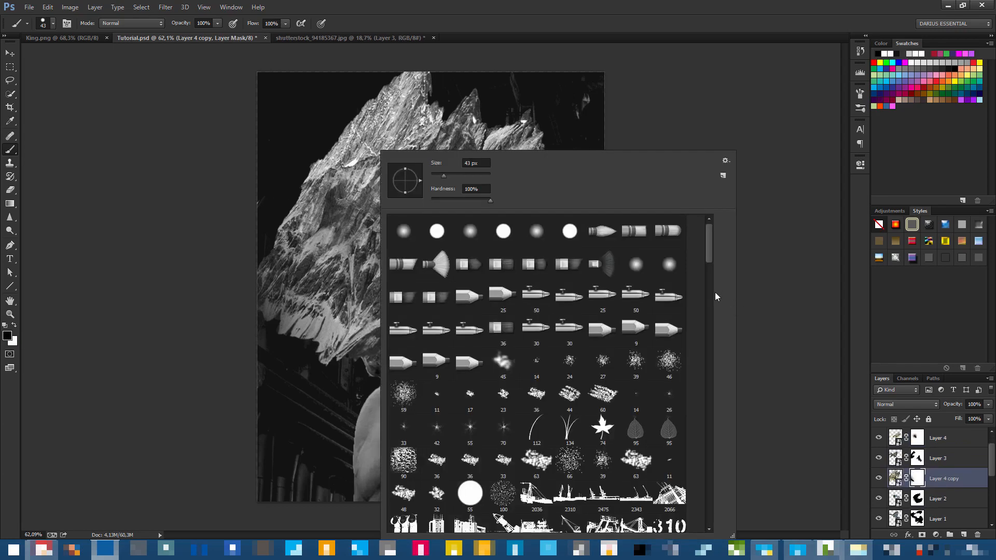
pyautogui.moveTo(710, 255)
pyautogui.mouseDown()
pyautogui.moveTo(702, 487)
pyautogui.moveTo(713, 517)
pyautogui.mouseUp()
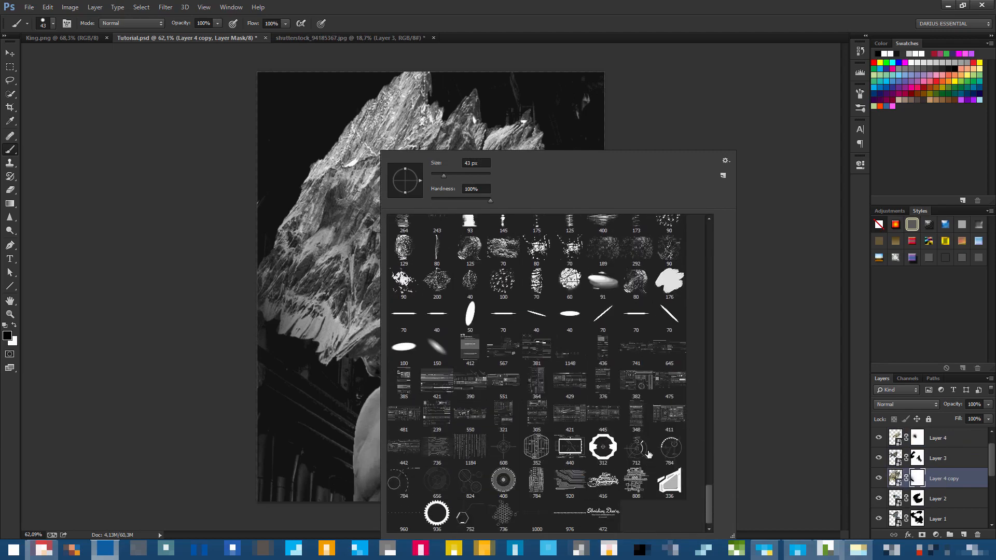
pyautogui.click(438, 283)
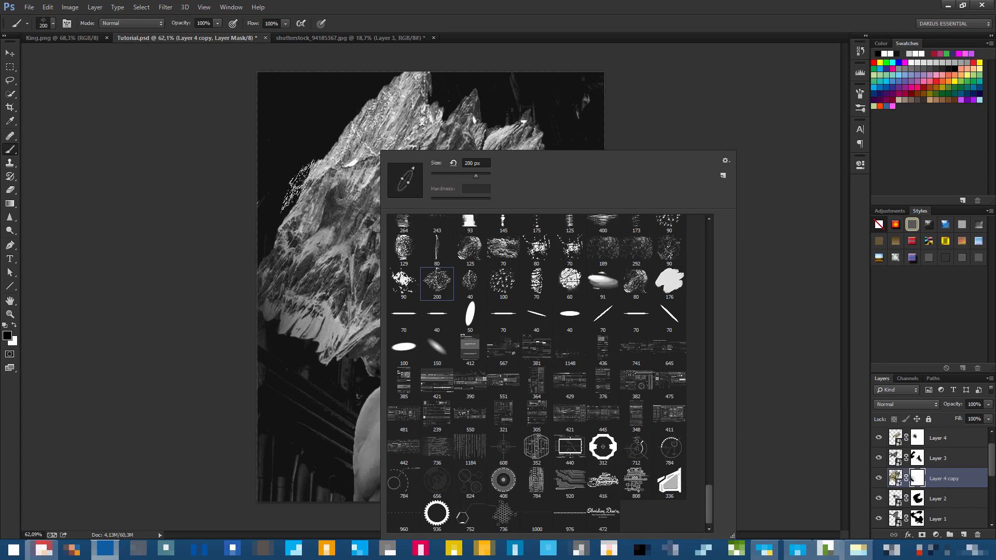
pyautogui.moveTo(265, 241)
pyautogui.mouseDown()
pyautogui.moveTo(261, 307)
pyautogui.moveTo(302, 338)
pyautogui.moveTo(353, 330)
pyautogui.mouseUp()
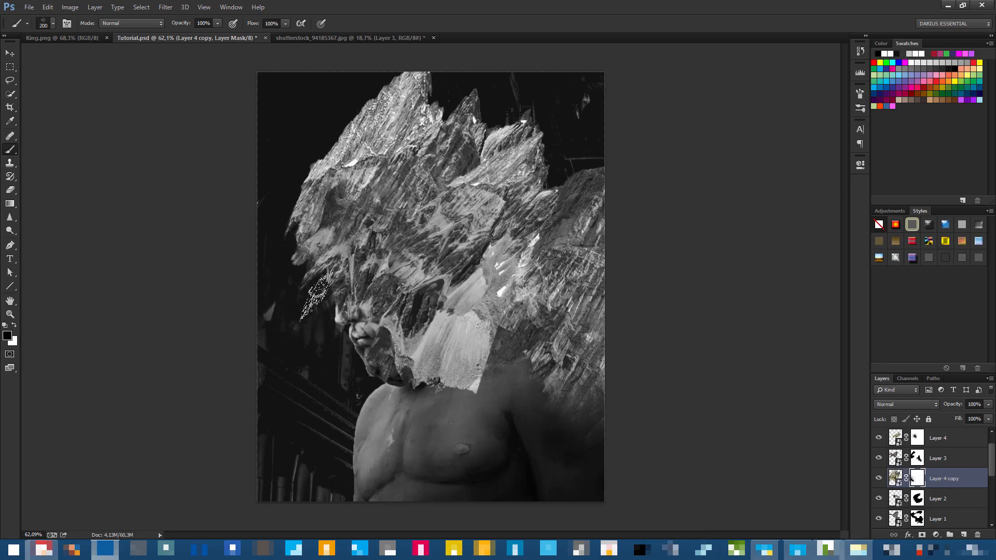
pyautogui.hotkey('ctrl', 'z')
# Lower Layer 4 copy to 55% opacity while masking its rock off the face and front background, and restore it to 100%.
pyautogui.moveTo(948, 404)
pyautogui.mouseDown()
pyautogui.moveTo(882, 409)
pyautogui.moveTo(910, 409)
pyautogui.mouseUp()
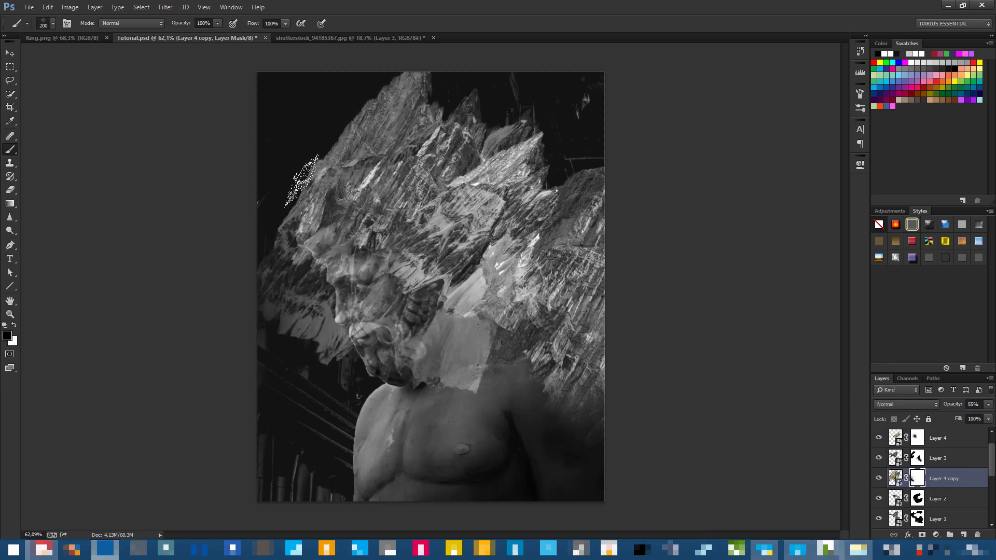
pyautogui.moveTo(294, 190)
pyautogui.mouseDown()
pyautogui.moveTo(281, 268)
pyautogui.moveTo(327, 265)
pyautogui.moveTo(330, 293)
pyautogui.moveTo(318, 299)
pyautogui.moveTo(346, 289)
pyautogui.moveTo(352, 340)
pyautogui.moveTo(382, 319)
pyautogui.moveTo(349, 302)
pyautogui.moveTo(368, 303)
pyautogui.moveTo(343, 303)
pyautogui.moveTo(378, 338)
pyautogui.moveTo(362, 369)
pyautogui.moveTo(331, 360)
pyautogui.moveTo(269, 339)
pyautogui.moveTo(274, 306)
pyautogui.mouseUp()
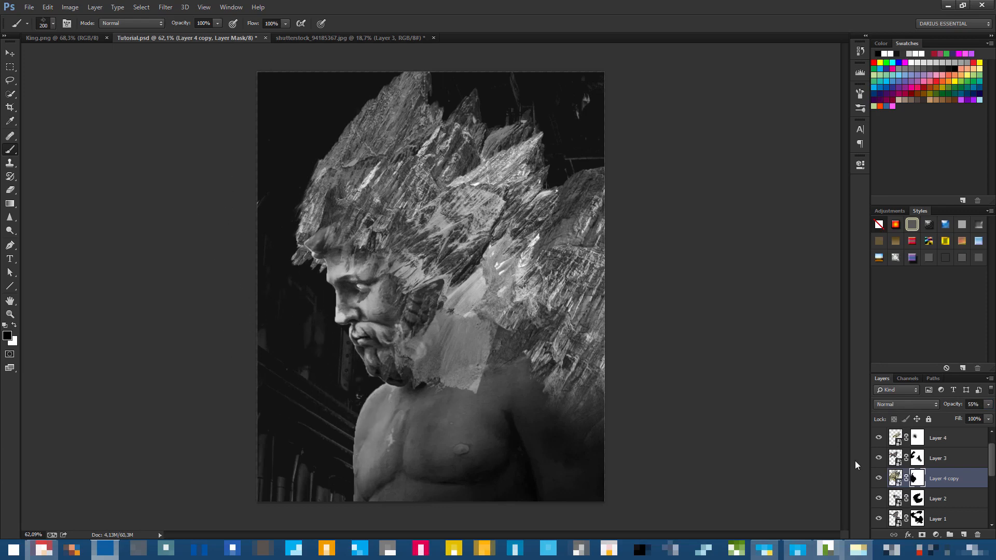
pyautogui.moveTo(963, 408); pyautogui.dragTo(993, 406)
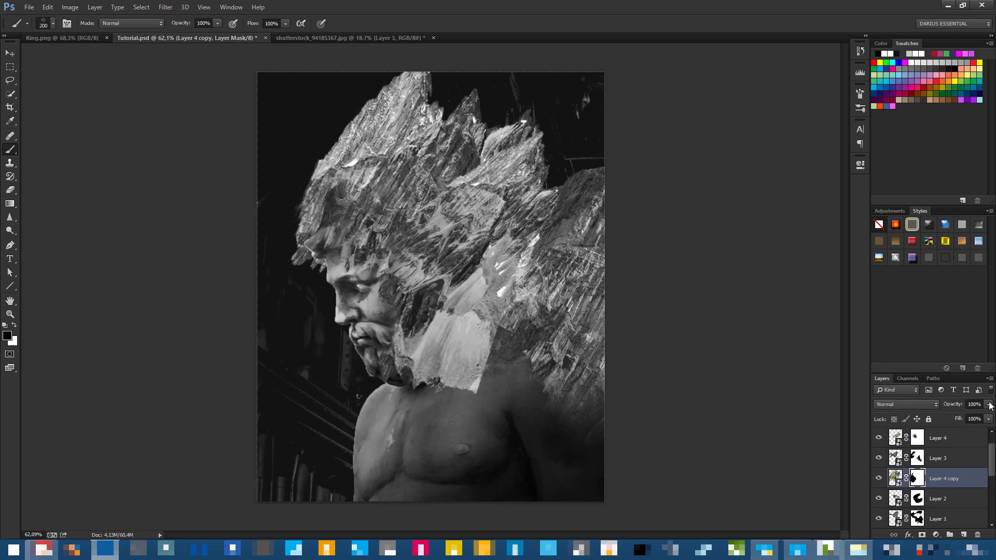
pyautogui.click(896, 479)
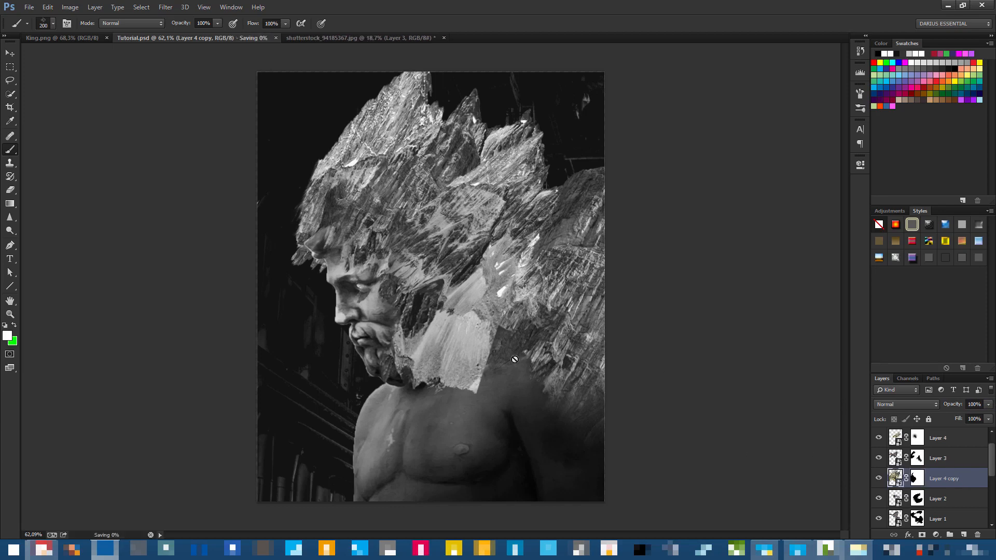
# Paint on Layer 4 copy's mask to remove the rock covering the beard, neck and upper shoulder.
pyautogui.click(915, 480)
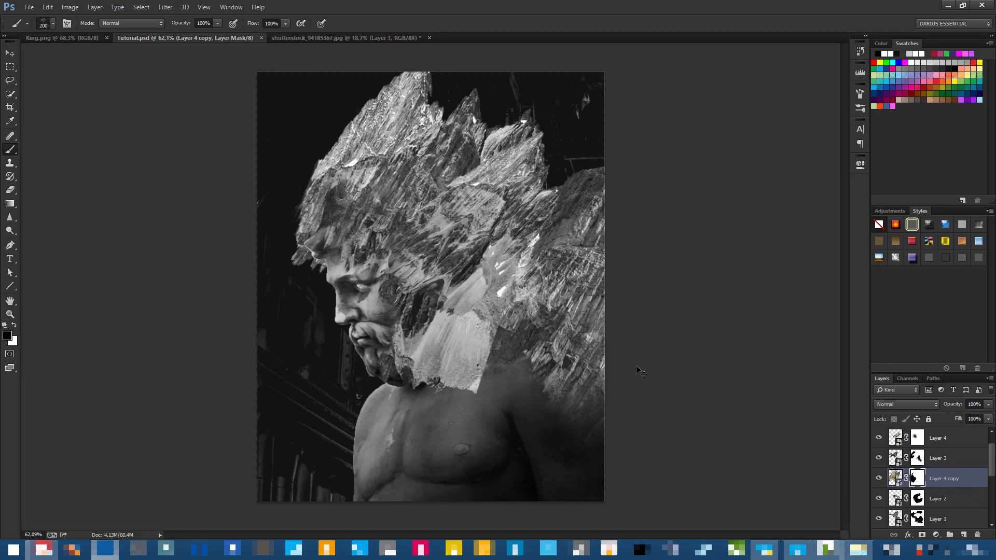
pyautogui.moveTo(459, 408)
pyautogui.mouseDown()
pyautogui.moveTo(417, 415)
pyautogui.moveTo(450, 372)
pyautogui.moveTo(413, 370)
pyautogui.moveTo(445, 342)
pyautogui.moveTo(458, 345)
pyautogui.moveTo(432, 321)
pyautogui.moveTo(387, 371)
pyautogui.moveTo(379, 351)
pyautogui.moveTo(423, 333)
pyautogui.moveTo(357, 316)
pyautogui.mouseUp()
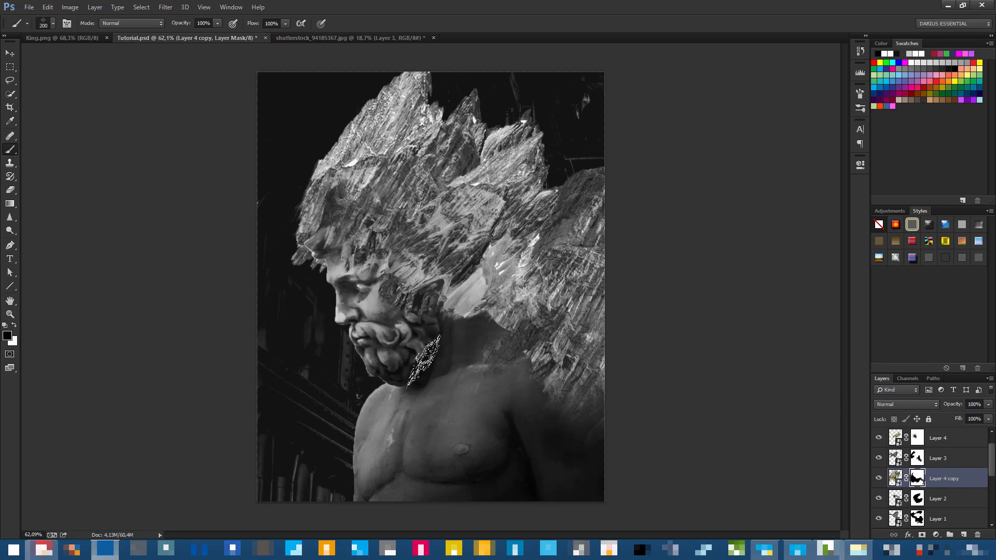
pyautogui.scroll(-5, 330, 298)
pyautogui.scroll(6, 350, 281)
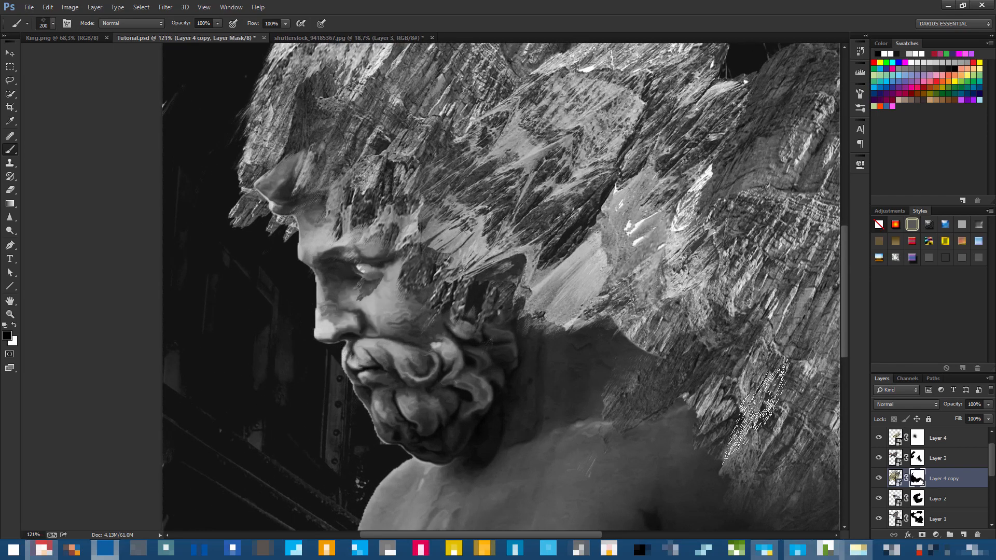
# Check Layer 4's contribution by toggling its visibility, paint its mask to clear the statue's eye, and save the document.
pyautogui.click(880, 458)
pyautogui.click(879, 437)
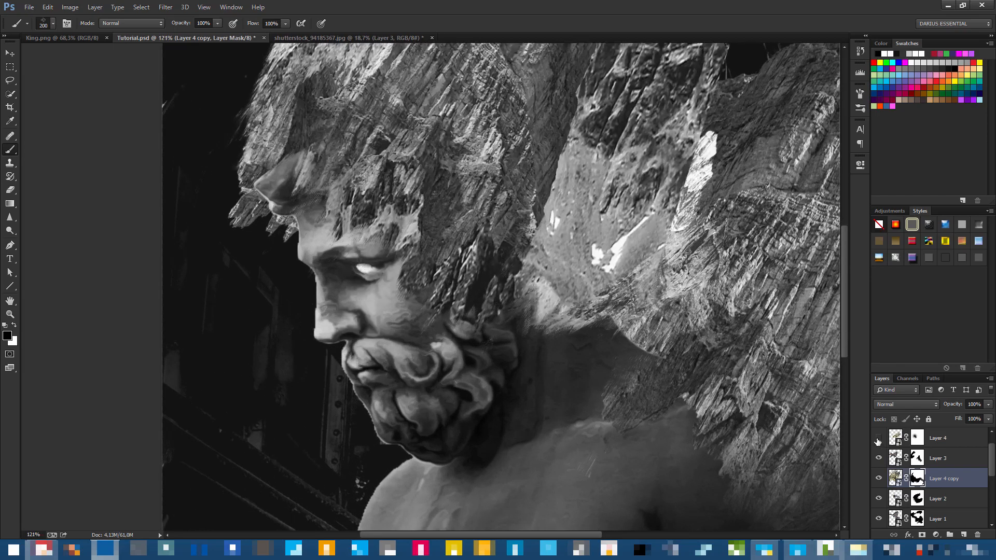
pyautogui.click(880, 437)
pyautogui.click(938, 439)
pyautogui.click(916, 438)
pyautogui.moveTo(340, 312)
pyautogui.mouseDown()
pyautogui.moveTo(354, 322)
pyautogui.moveTo(327, 314)
pyautogui.mouseUp()
pyautogui.scroll(-6, 358, 363)
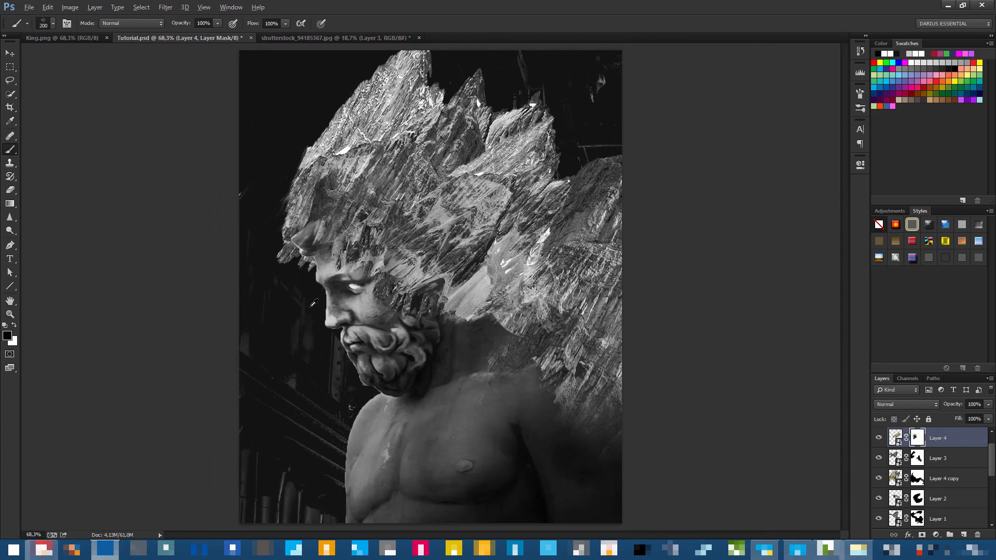
pyautogui.hotkey('ctrl', 's')
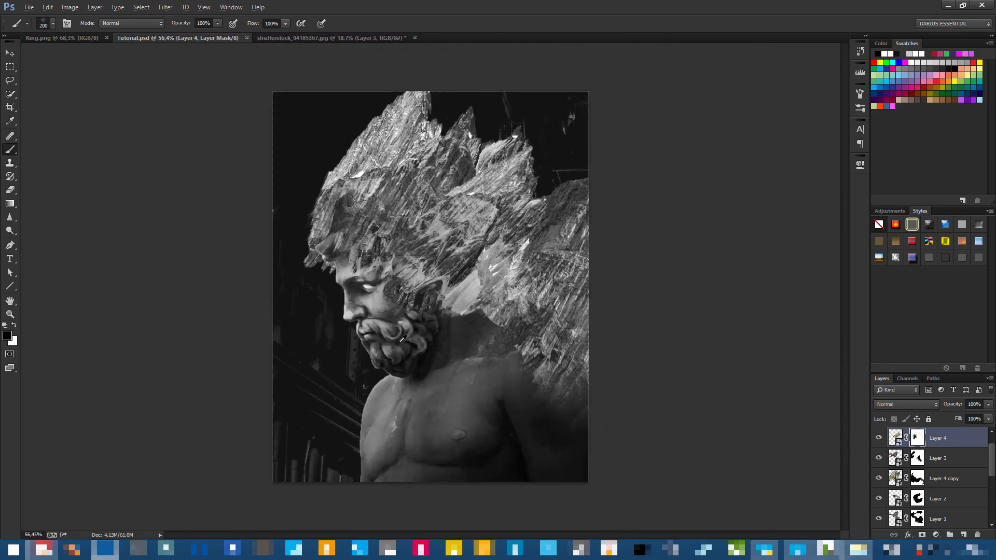
# Compare the composite with King.png, and toggle Layer 4 copy and Layer 3 to examine what each contributes.
pyautogui.scroll(-1, 441, 337)
pyautogui.scroll(1, 438, 342)
pyautogui.click(57, 38)
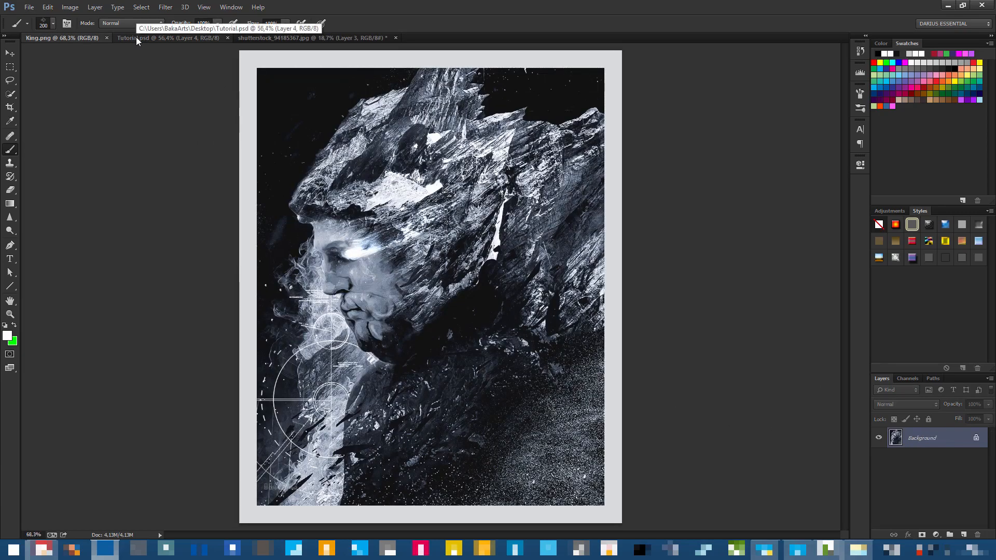
pyautogui.click(136, 37)
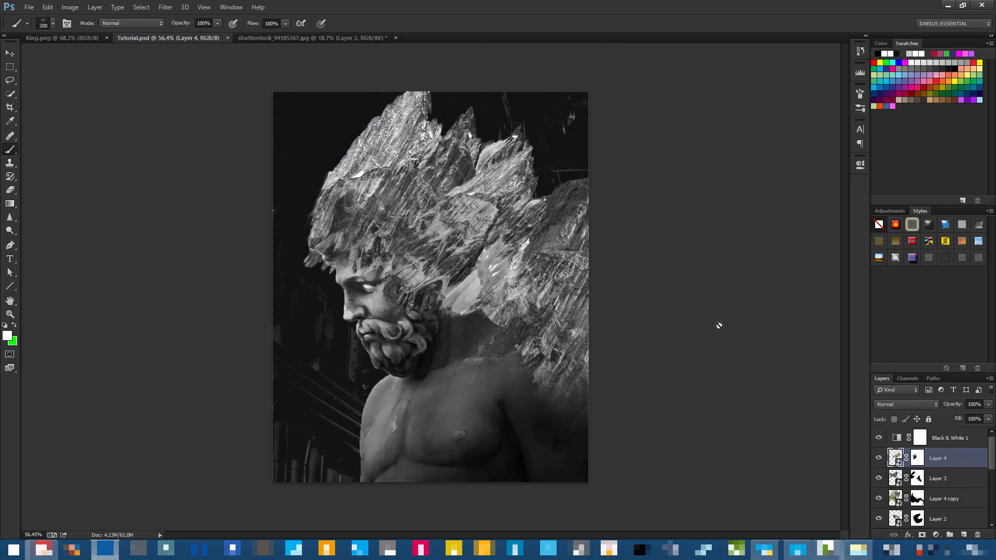
pyautogui.click(880, 498)
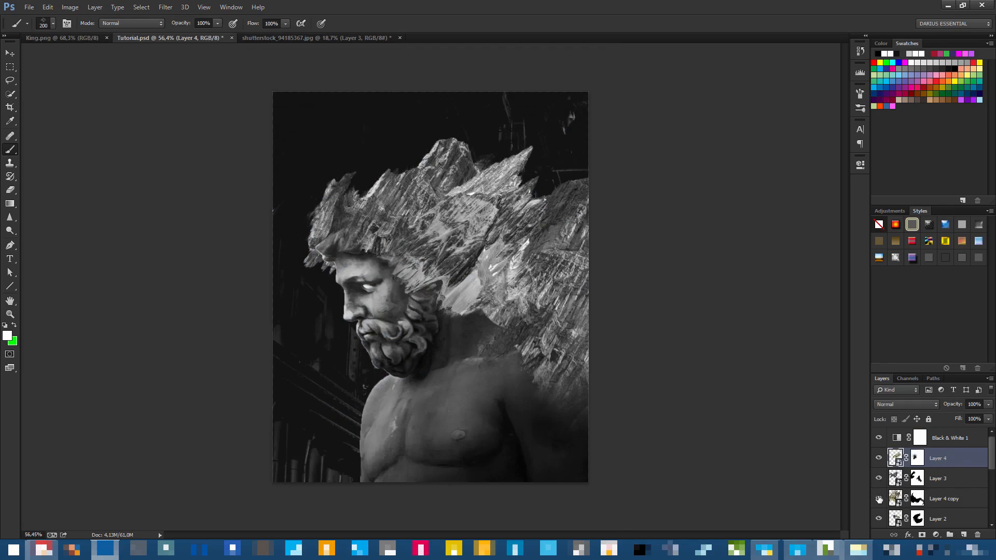
pyautogui.click(880, 498)
pyautogui.click(880, 479)
pyautogui.click(880, 478)
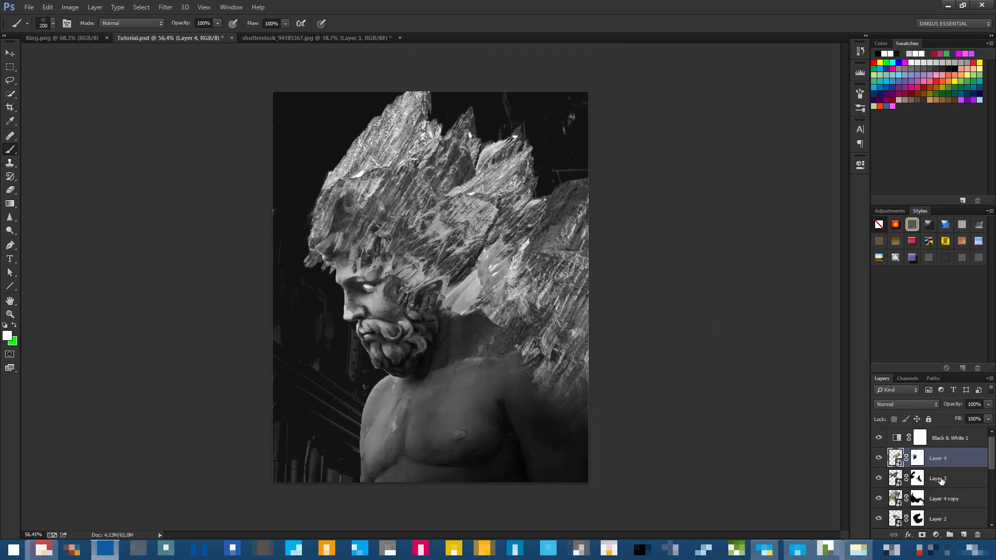
# Duplicate Layer 3 above Layer 4, enlarge the copy to about 119% height, and move it up over the back of the head.
pyautogui.moveTo(940, 481); pyautogui.dragTo(882, 443)
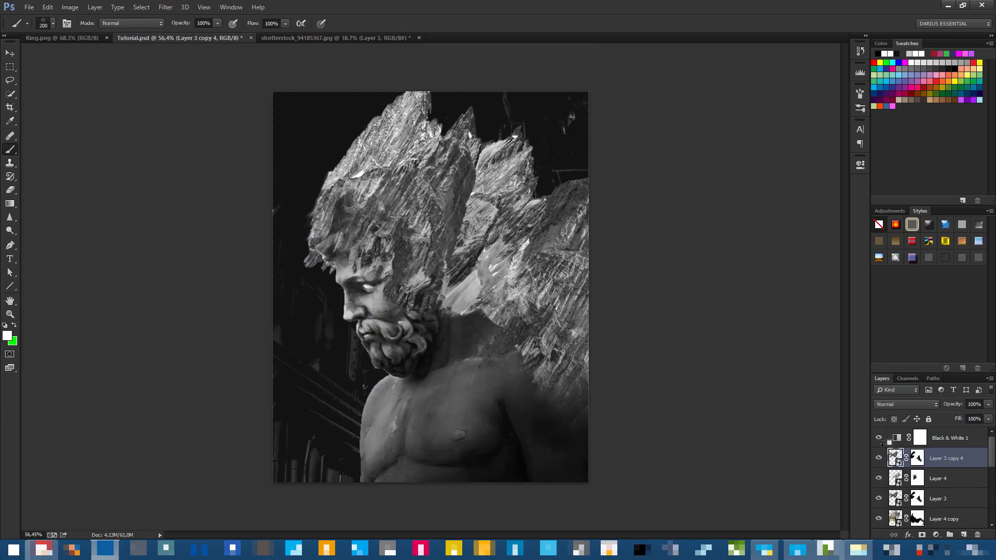
pyautogui.hotkey('ctrl', 't')
pyautogui.moveTo(563, 349); pyautogui.dragTo(553, 375)
pyautogui.moveTo(567, 414); pyautogui.dragTo(725, 462)
pyautogui.moveTo(450, 261); pyautogui.dragTo(453, 193)
pyautogui.press('Return')
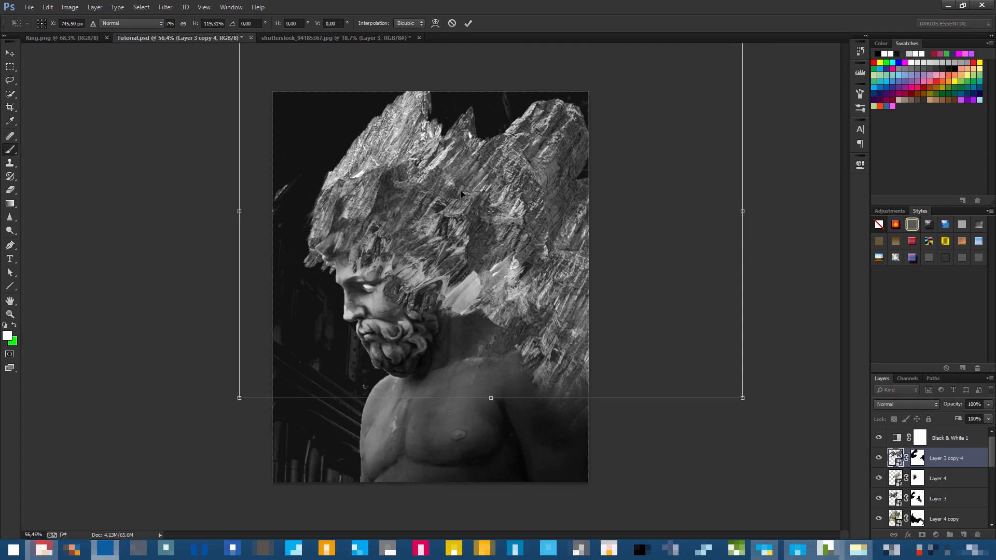
# Mask Layer 3 copy 4 with black brush strokes where it covers the middle of the head, and save the document.
pyautogui.scroll(3, 444, 165)
pyautogui.scroll(2, 503, 240)
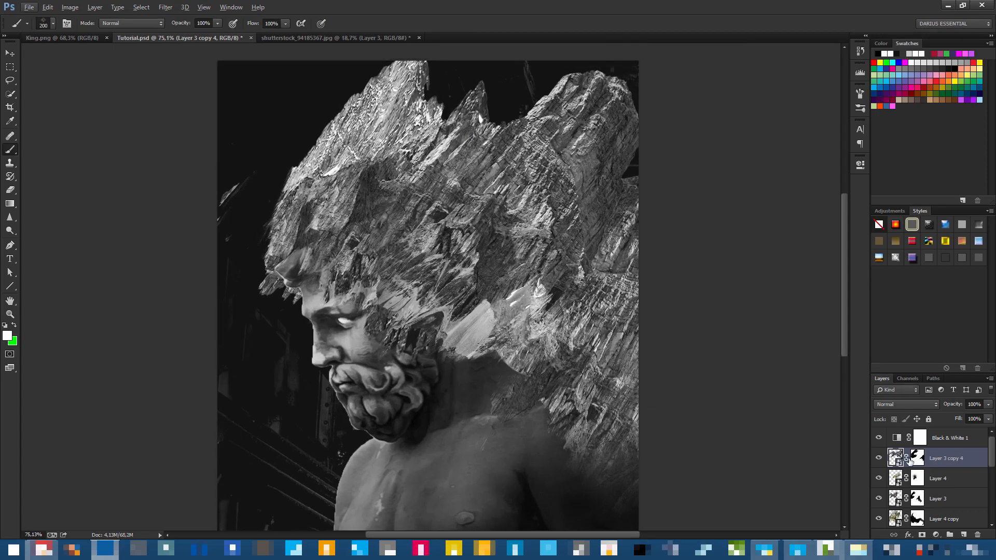
pyautogui.click(918, 460)
pyautogui.moveTo(382, 174)
pyautogui.mouseDown()
pyautogui.moveTo(328, 191)
pyautogui.moveTo(418, 271)
pyautogui.moveTo(506, 259)
pyautogui.mouseUp()
pyautogui.moveTo(476, 199)
pyautogui.mouseDown()
pyautogui.moveTo(520, 256)
pyautogui.moveTo(557, 306)
pyautogui.mouseUp()
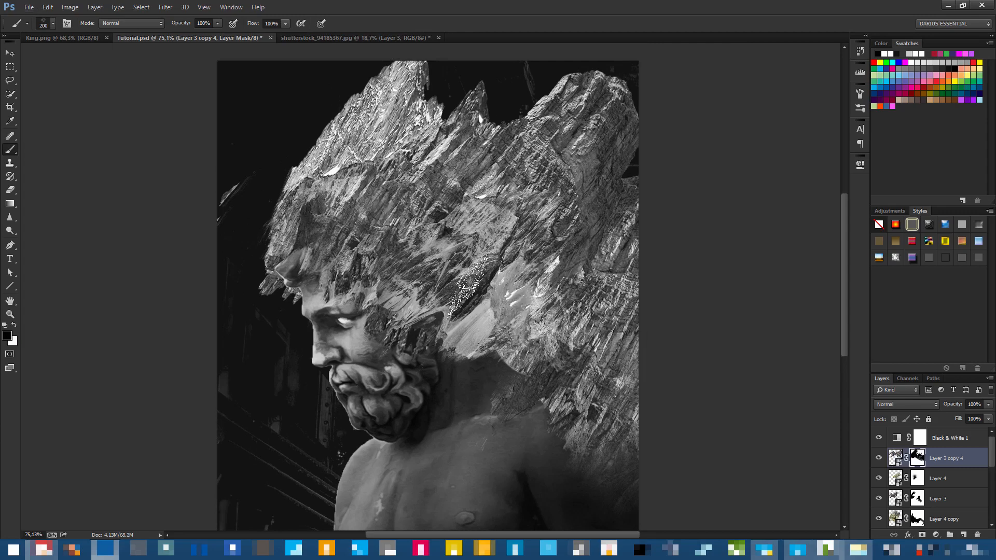
pyautogui.scroll(-10, 457, 283)
pyautogui.hotkey('ctrl', '0')
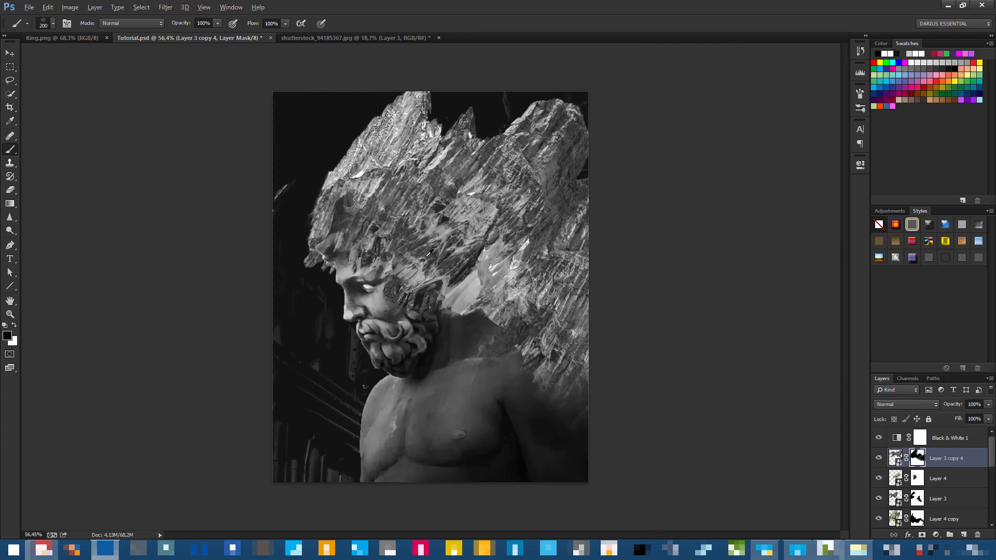
pyautogui.click(940, 438)
pyautogui.hotkey('ctrl', 's')
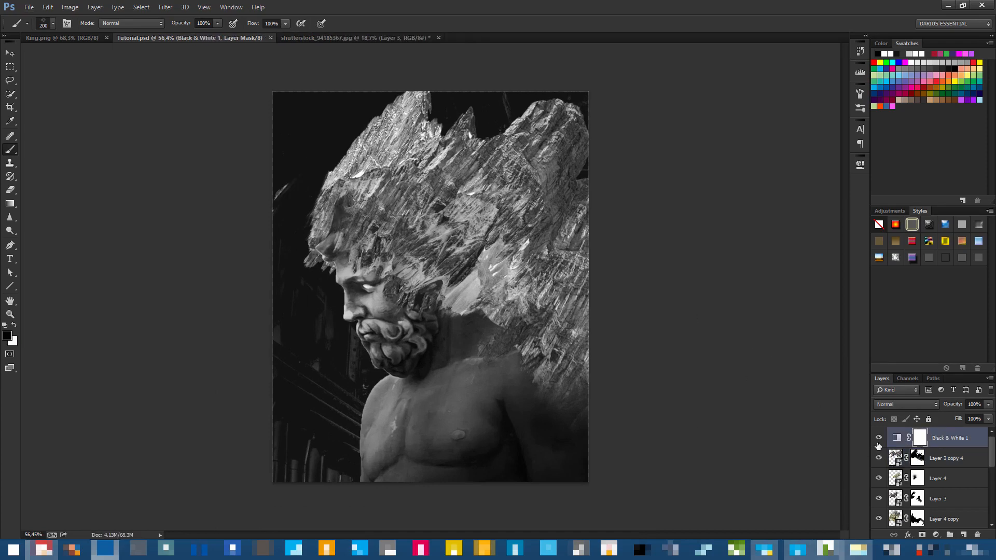
pyautogui.click(932, 467)
pyautogui.click(278, 185)
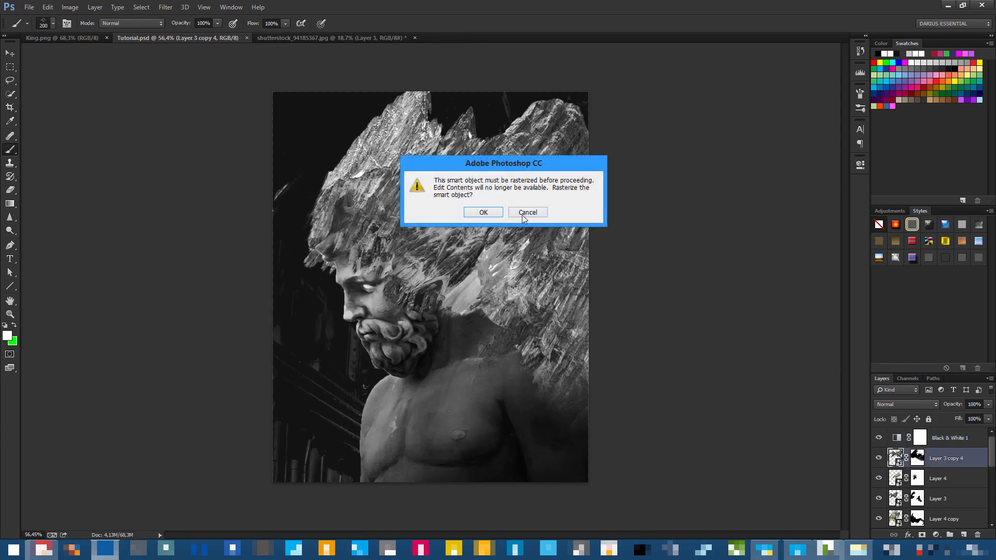
pyautogui.click(522, 215)
pyautogui.click(957, 440)
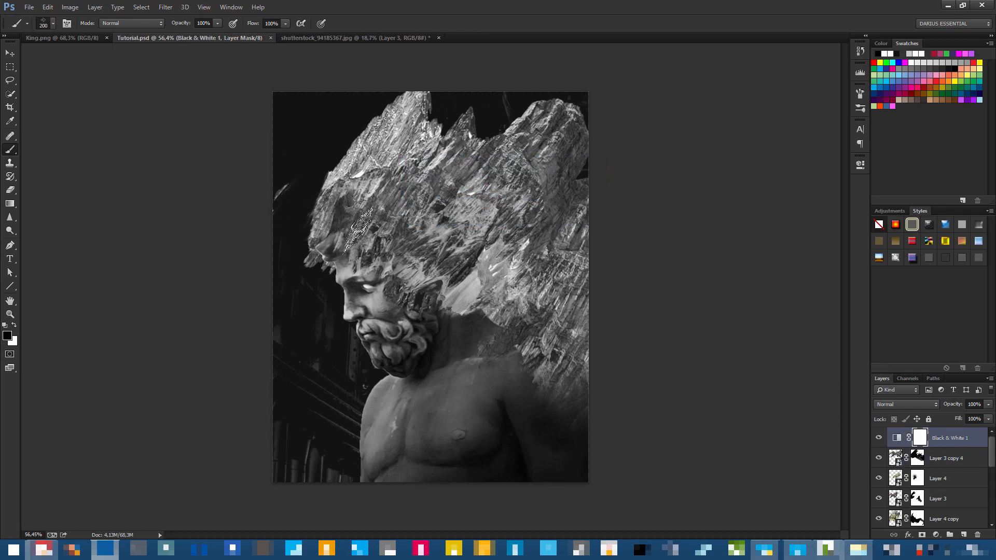
pyautogui.click(943, 459)
pyautogui.click(954, 446)
# Place the shutterstock_146842706 fireball image into Tutorial.psd, and enlarge it until it extends beyond the canvas sides.
pyautogui.hotkey('alt', 'Tab')
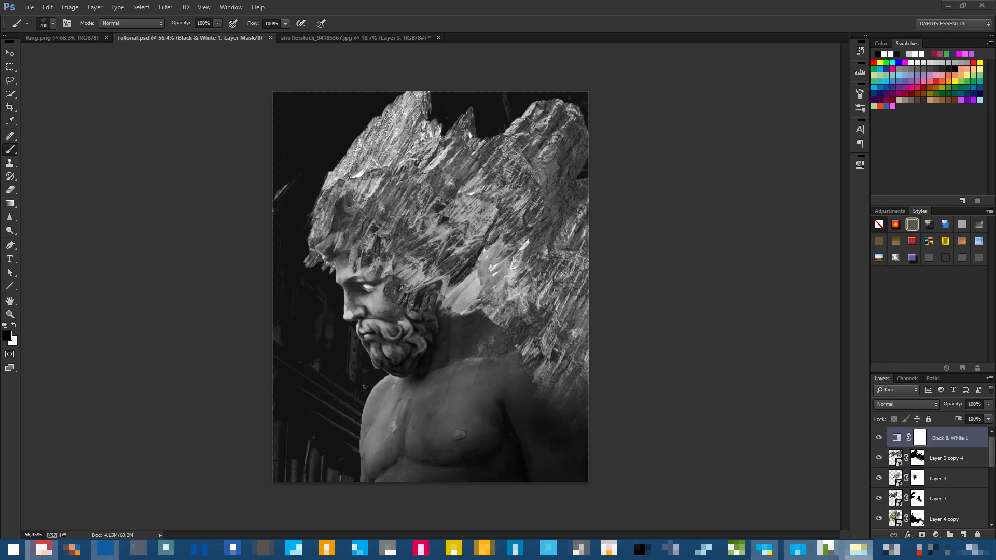
pyautogui.moveTo(431, 462); pyautogui.dragTo(497, 388)
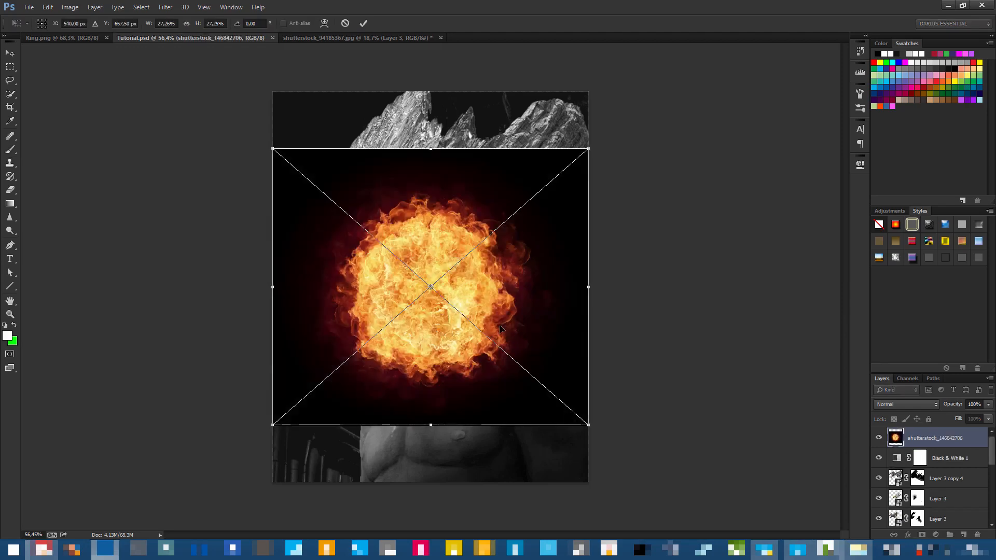
pyautogui.moveTo(595, 153); pyautogui.dragTo(708, 44)
pyautogui.moveTo(617, 252); pyautogui.dragTo(575, 294)
pyautogui.press('b')
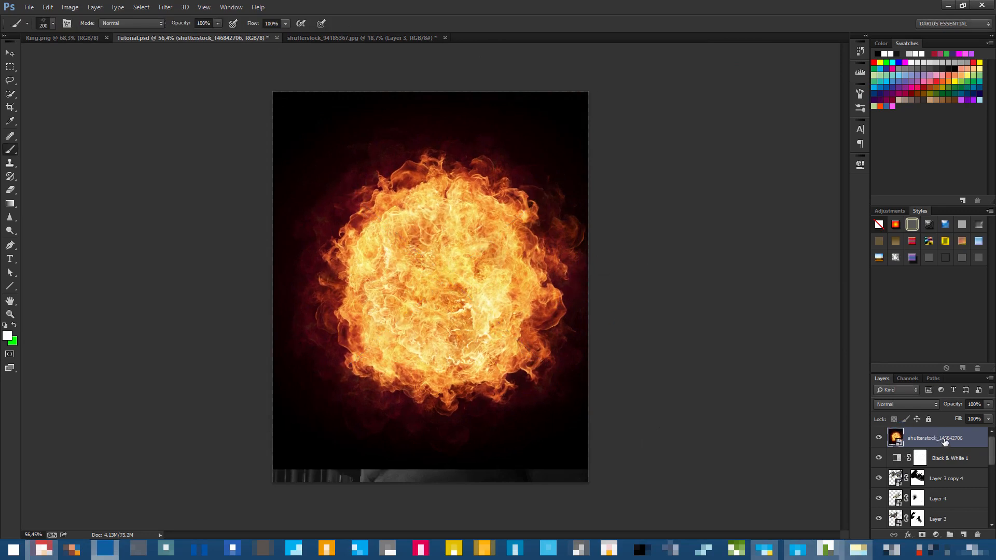
# Place the fireball layer directly above Background in the layer stack, and shift the image down behind the statue's torso.
pyautogui.scroll(-5, 934, 482)
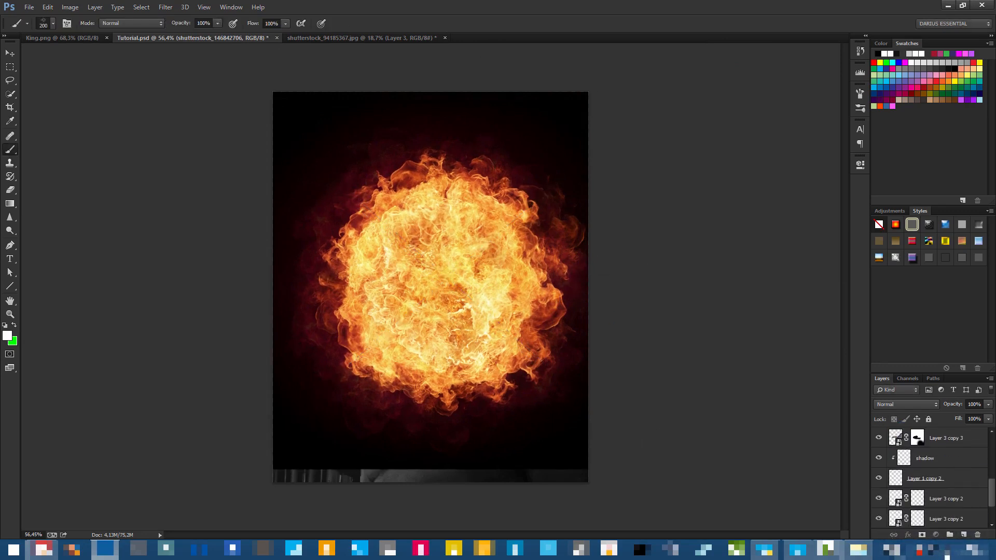
pyautogui.moveTo(948, 557); pyautogui.dragTo(944, 507)
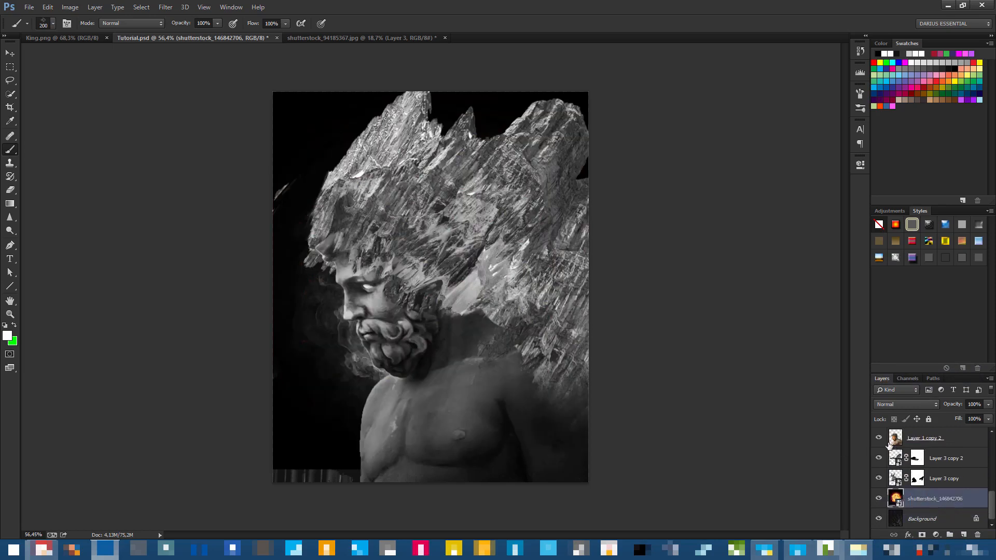
pyautogui.click(10, 53)
pyautogui.moveTo(508, 288)
pyautogui.mouseDown()
pyautogui.moveTo(492, 391)
pyautogui.moveTo(516, 384)
pyautogui.mouseUp()
# Set the fireball layer's blend mode to Screen and save the document.
pyautogui.click(907, 404)
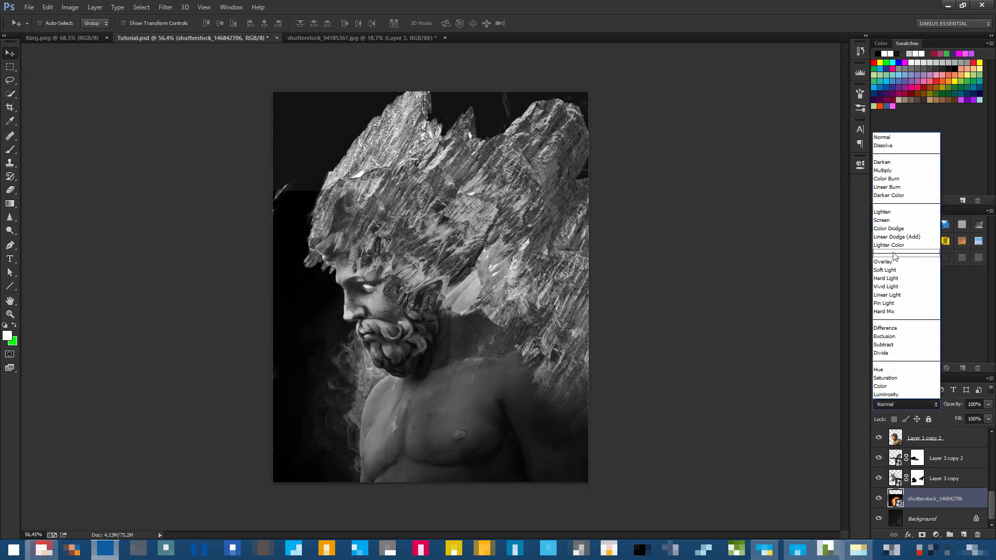
pyautogui.click(894, 220)
pyautogui.hotkey('ctrl', 's')
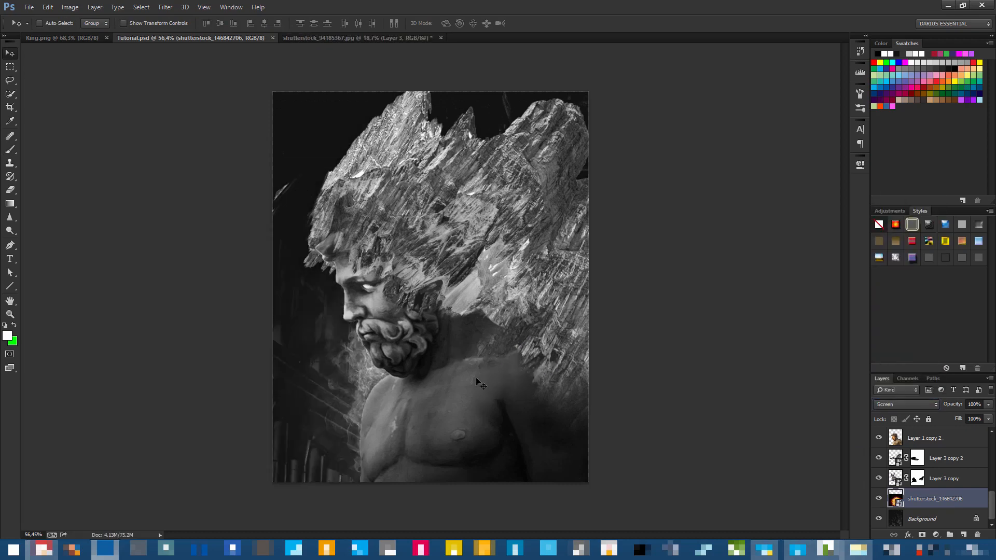
# Shift the fireball image further down and to the left so its flames lie beside the statue's shoulder.
pyautogui.moveTo(484, 380); pyautogui.dragTo(464, 413)
pyautogui.scroll(10, 347, 402)
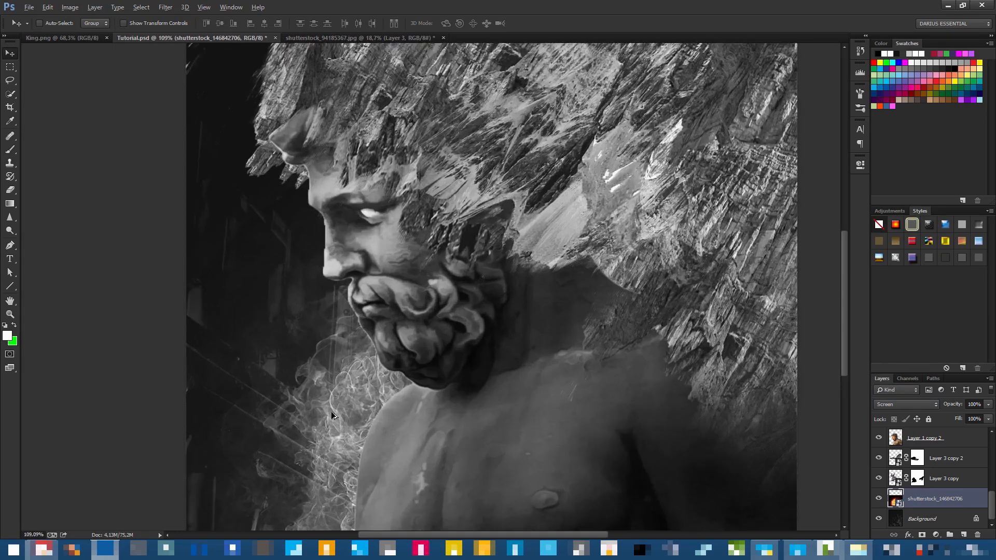
# Duplicate the fireball layer, clip the copy to the statue layer Layer 1 copy 2, and shift its flames over the statue's lower right arm.
pyautogui.scroll(-10, 332, 415)
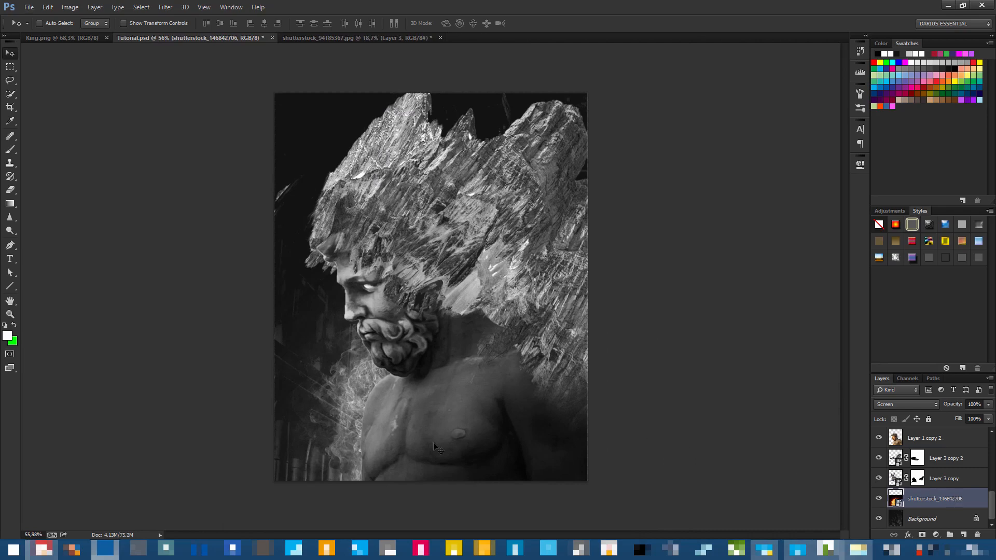
pyautogui.scroll(3, 448, 382)
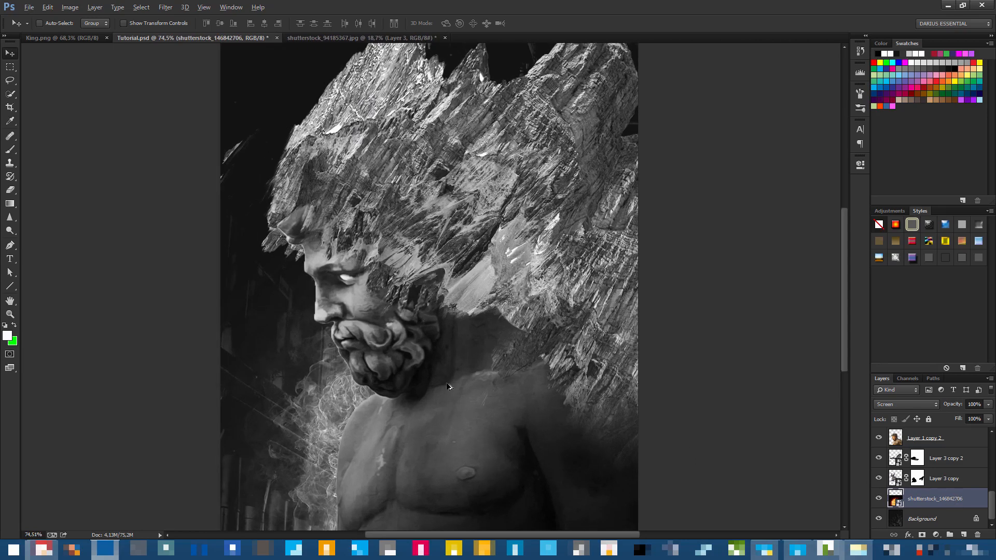
pyautogui.scroll(-3, 447, 384)
pyautogui.scroll(2, 431, 395)
pyautogui.scroll(-2, 427, 397)
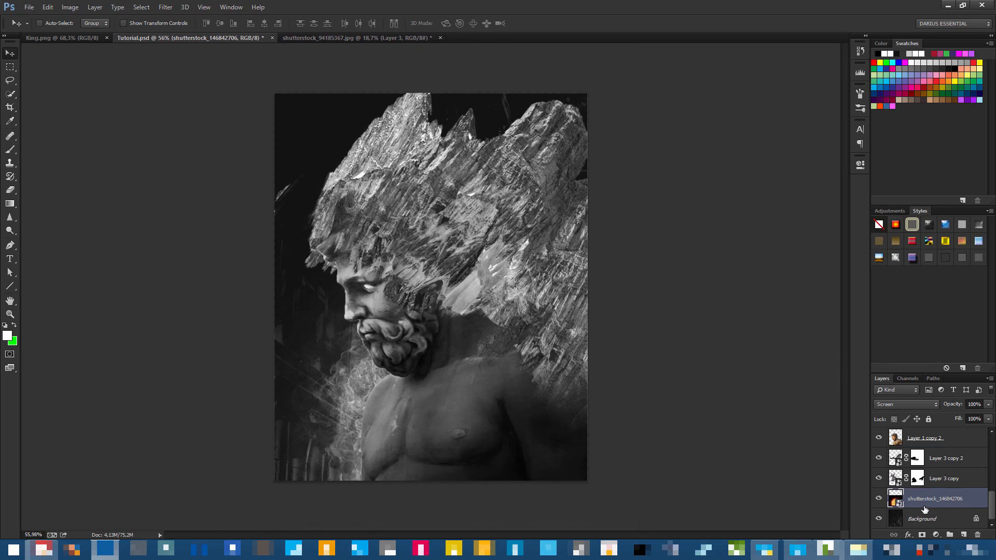
pyautogui.scroll(1, 925, 510)
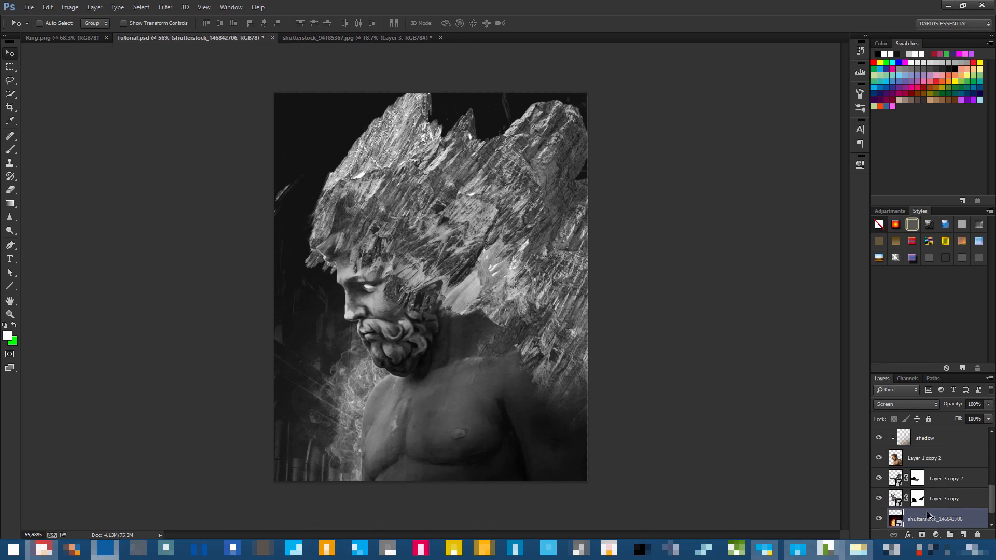
pyautogui.moveTo(929, 515); pyautogui.dragTo(927, 455)
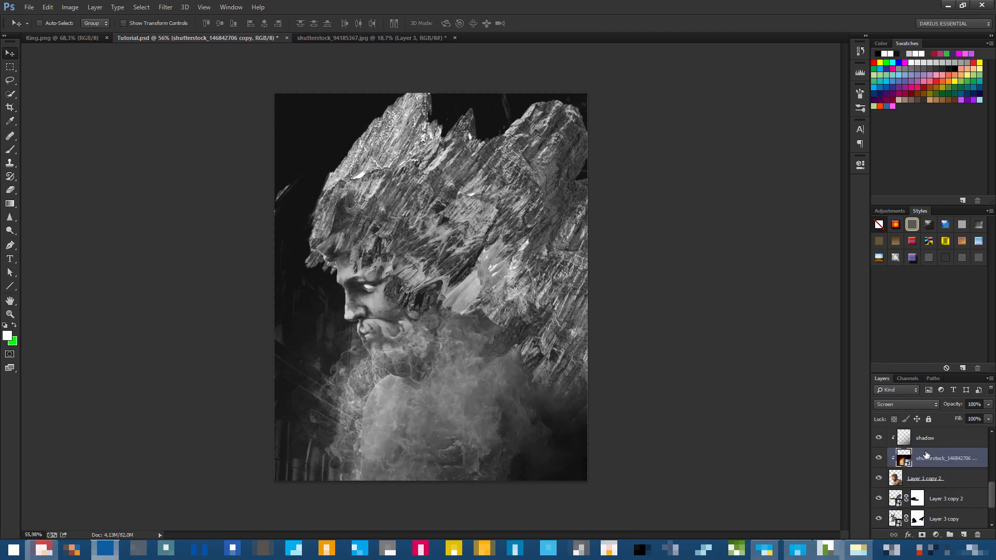
pyautogui.scroll(2, 924, 481)
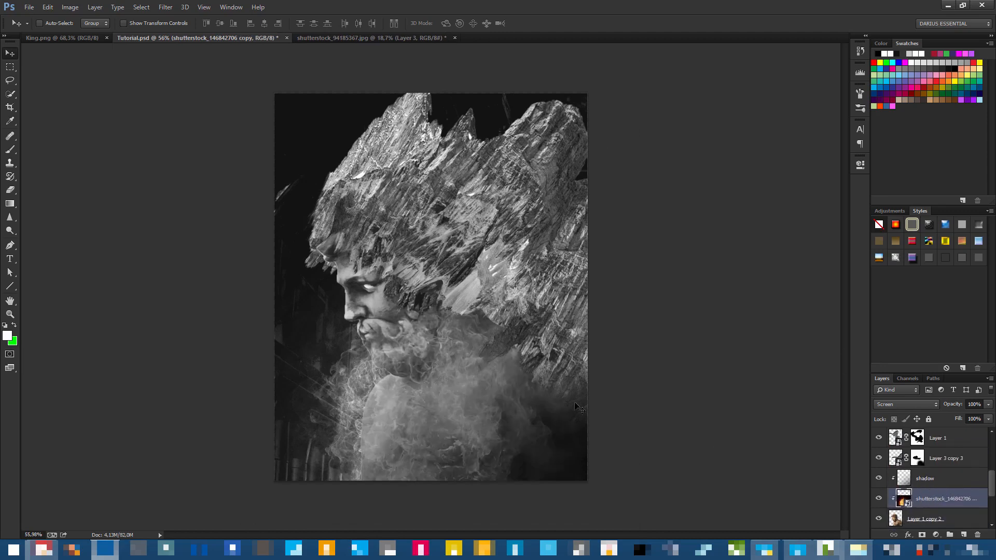
pyautogui.moveTo(477, 416); pyautogui.dragTo(634, 500)
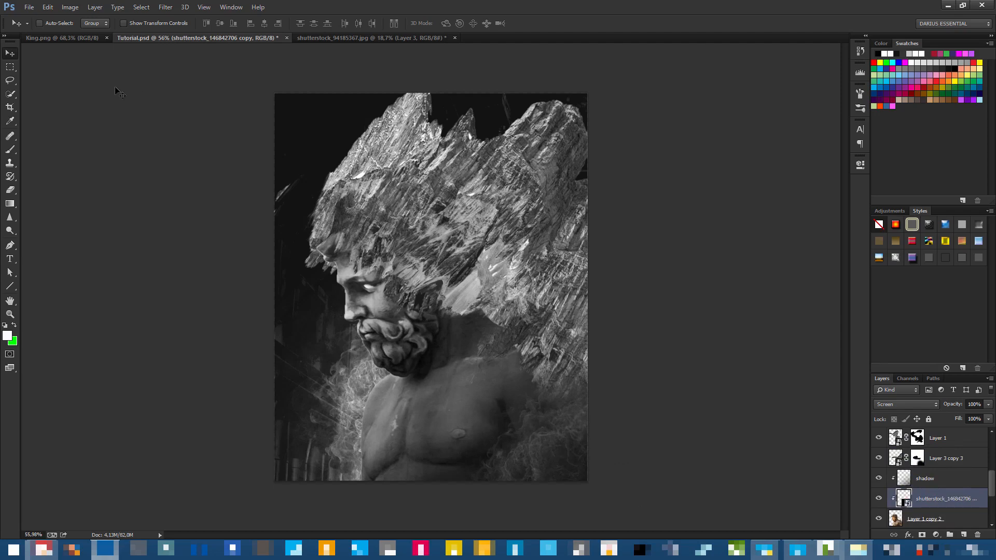
pyautogui.click(63, 38)
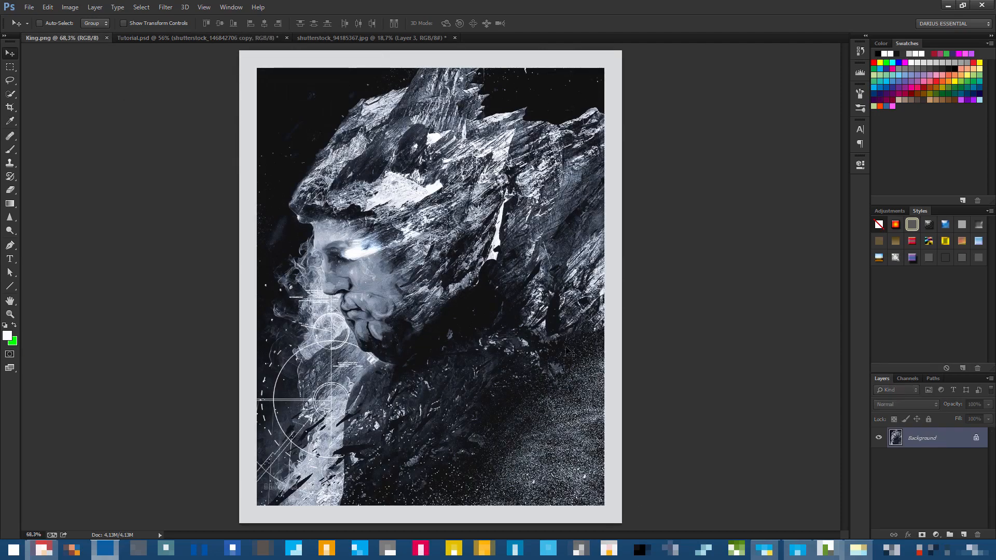
pyautogui.click(179, 37)
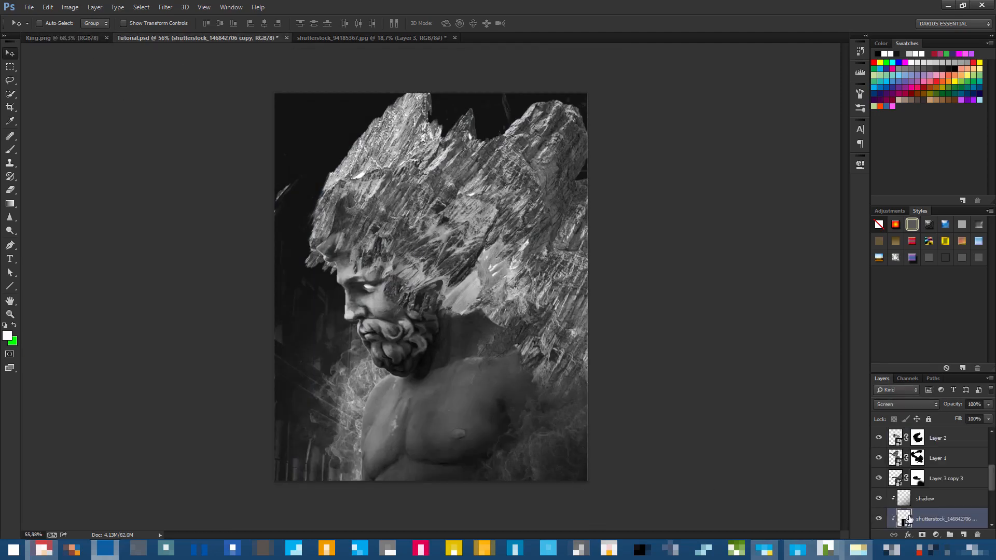
# Hide the stray rock fragment near the canvas's left edge by painting black on the Layer 3 copy 4 mask.
pyautogui.click(947, 500)
pyautogui.click(953, 480)
pyautogui.scroll(3, 938, 477)
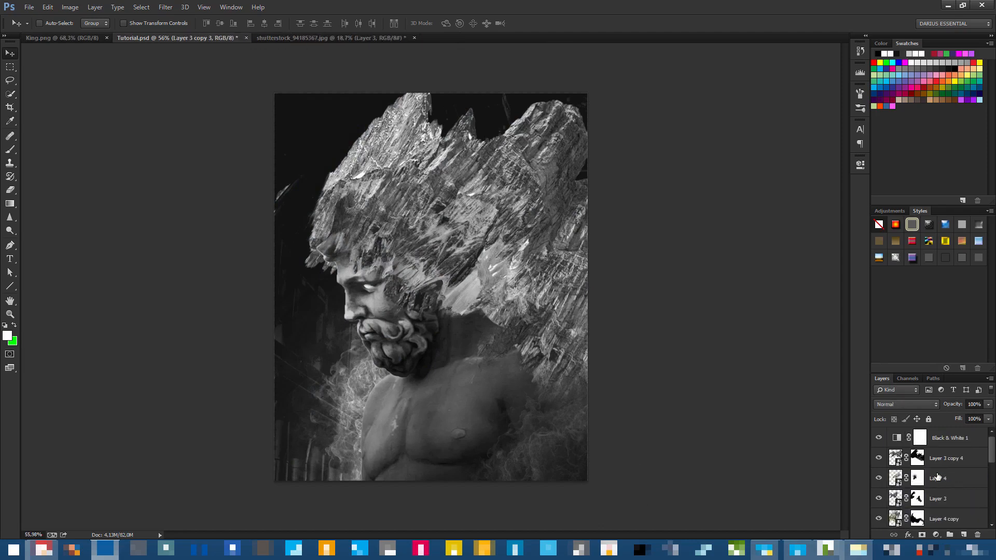
pyautogui.click(949, 438)
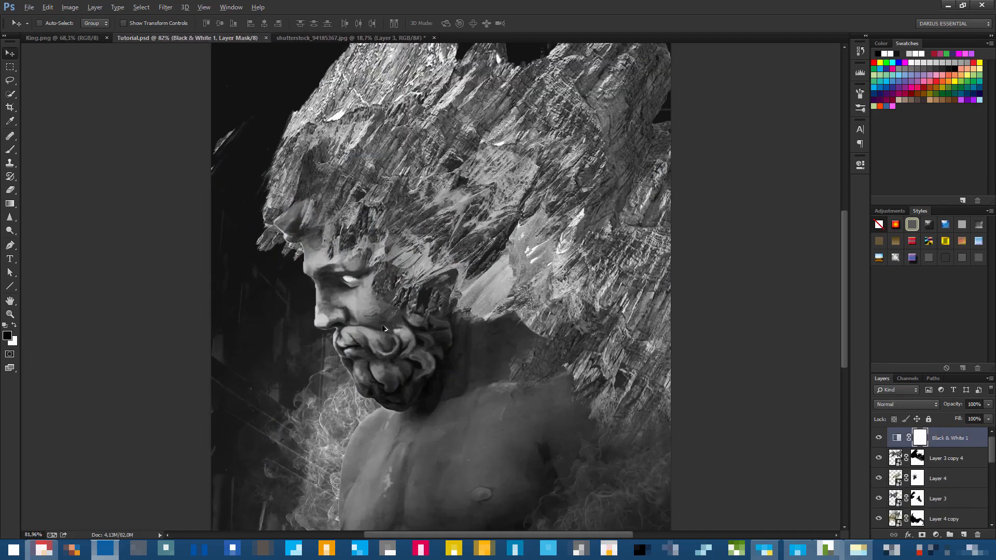
pyautogui.scroll(1, 385, 335)
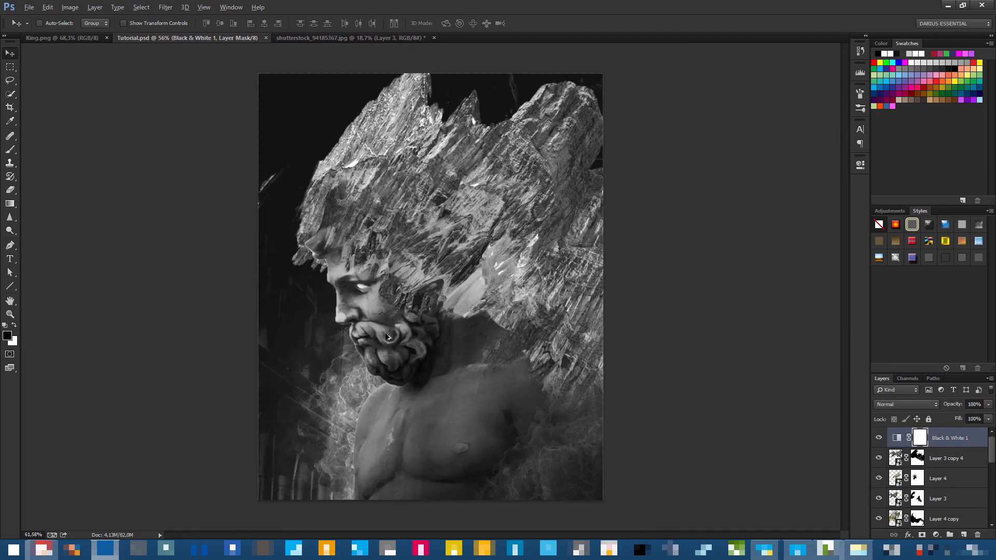
pyautogui.click(880, 458)
pyautogui.click(881, 458)
pyautogui.click(917, 458)
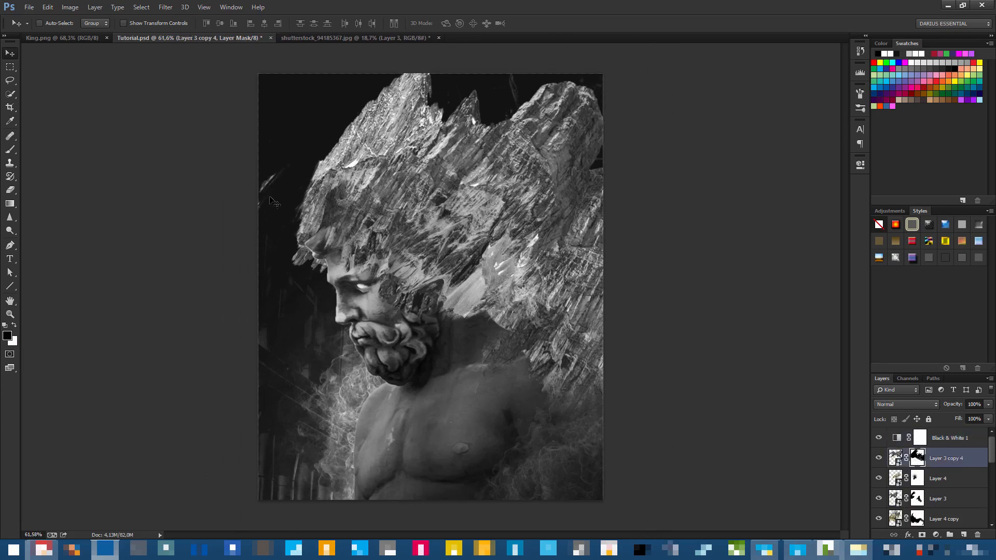
pyautogui.press('b')
pyautogui.moveTo(272, 167); pyautogui.dragTo(263, 200)
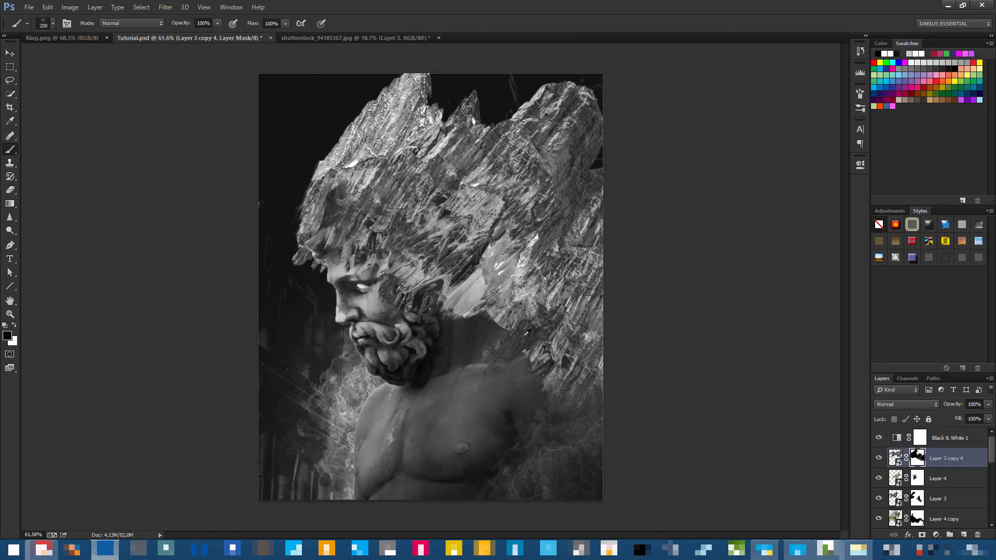
# Toggle the visibility of individual layers down to Background to examine which one holds the faint streaks behind the rocks.
pyautogui.scroll(-3, 527, 333)
pyautogui.scroll(3, 463, 237)
pyautogui.scroll(-2, 901, 476)
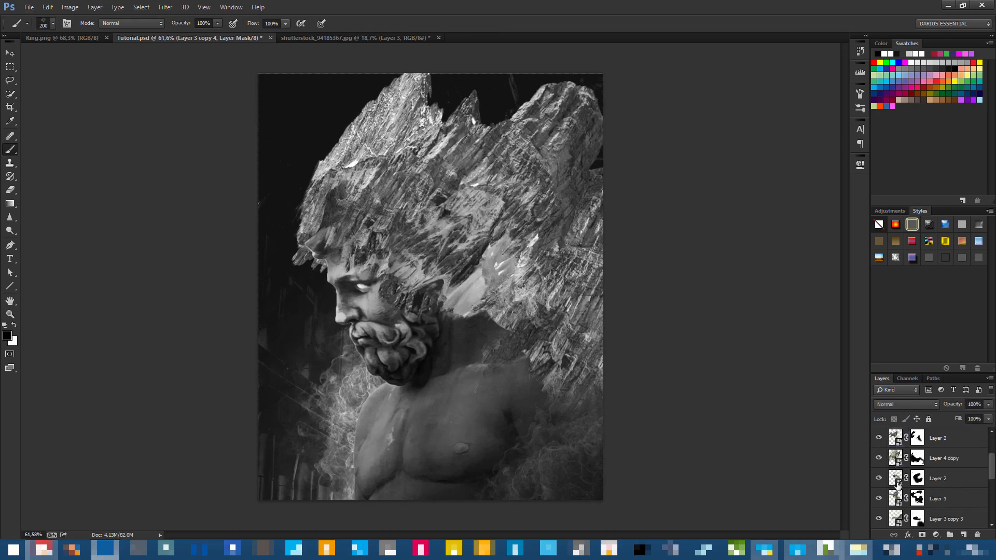
pyautogui.scroll(-1, 897, 483)
pyautogui.click(878, 458)
pyautogui.click(879, 458)
pyautogui.click(878, 438)
pyautogui.click(878, 437)
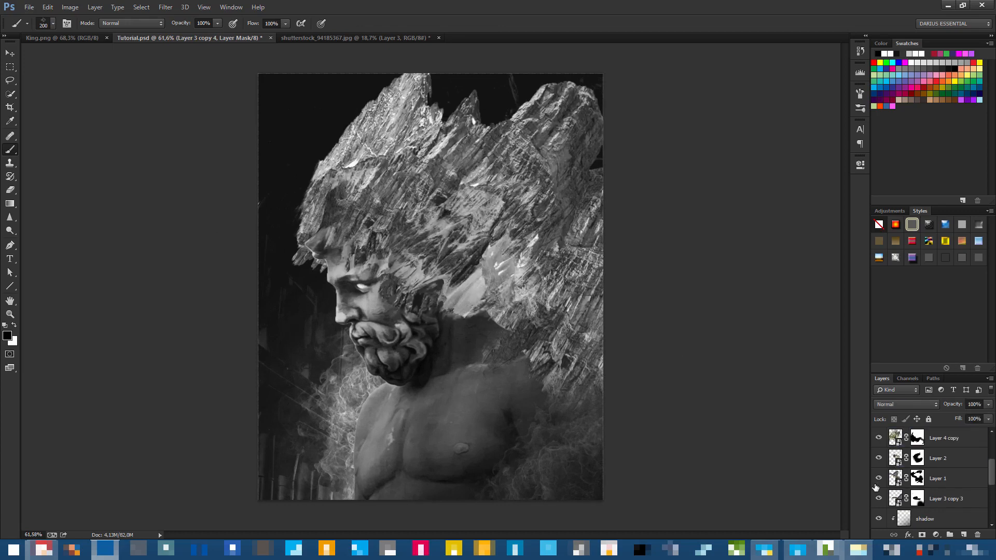
pyautogui.click(879, 498)
pyautogui.click(878, 499)
pyautogui.click(879, 518)
pyautogui.click(879, 518)
pyautogui.scroll(-3, 905, 492)
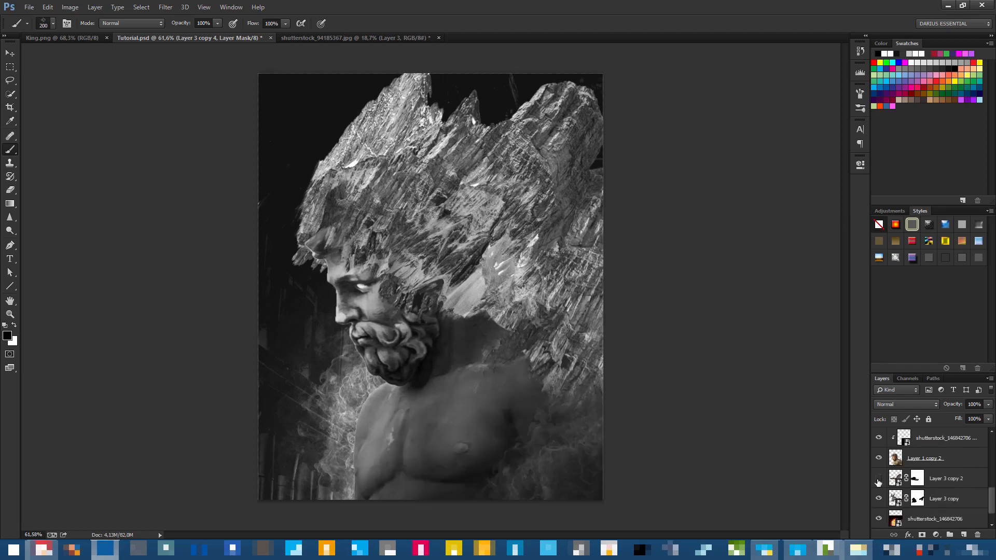
pyautogui.click(878, 478)
pyautogui.click(878, 478)
pyautogui.click(878, 498)
pyautogui.click(878, 498)
pyautogui.scroll(-1, 880, 502)
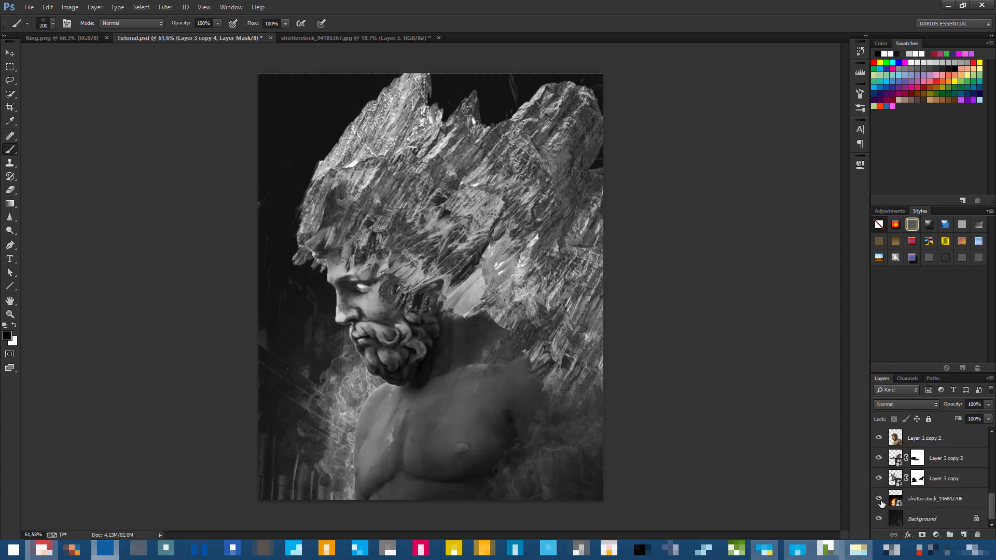
pyautogui.click(879, 499)
pyautogui.click(878, 499)
pyautogui.click(878, 519)
pyautogui.click(878, 519)
# Paint over the faint streaks behind the rock peaks on the Background layer, using a dark tone sampled from the image.
pyautogui.click(906, 520)
pyautogui.moveTo(537, 88); pyautogui.dragTo(527, 57)
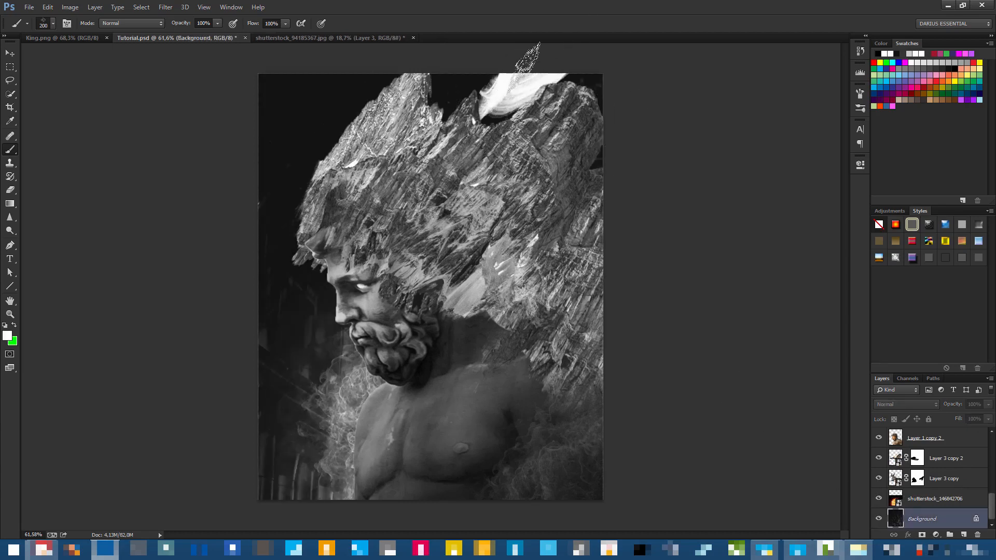
pyautogui.hotkey('ctrl', 'z')
pyautogui.keyDown('alt'); pyautogui.click(496, 85); pyautogui.keyUp('alt')
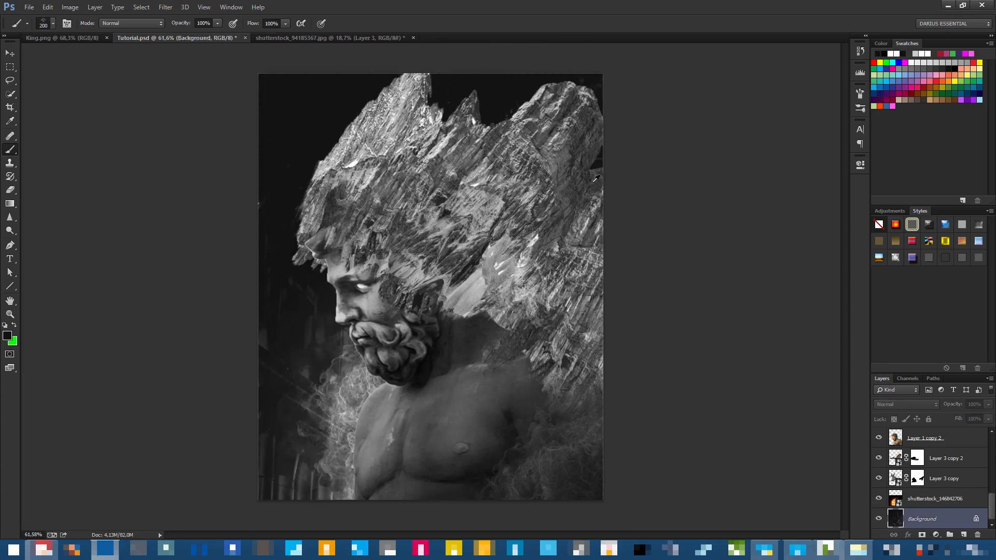
pyautogui.scroll(-3, 423, 303)
pyautogui.scroll(3, 387, 295)
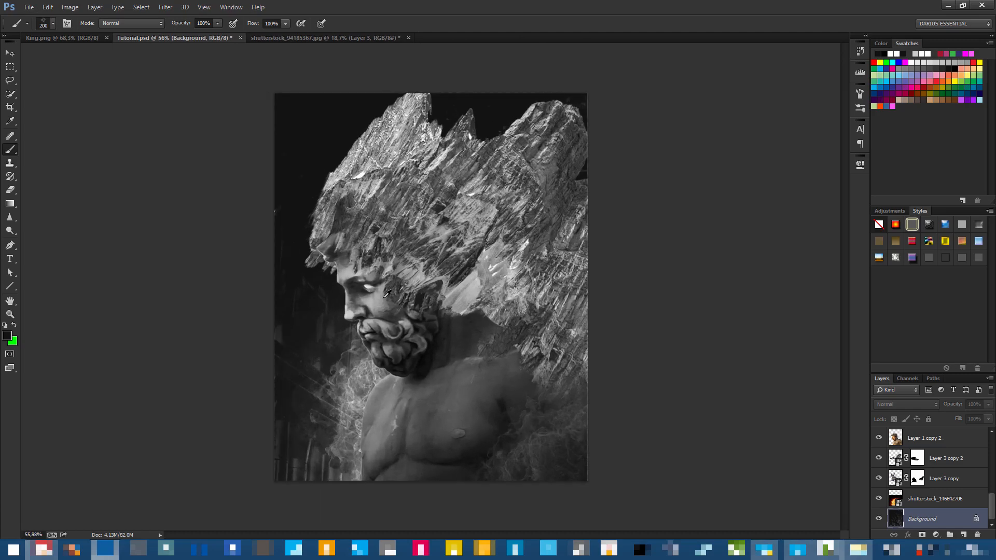
# Select the shadow layer in Tutorial.psd and compare the composite with the King.png reference.
pyautogui.scroll(1, 387, 295)
pyautogui.scroll(5, 934, 477)
pyautogui.click(951, 441)
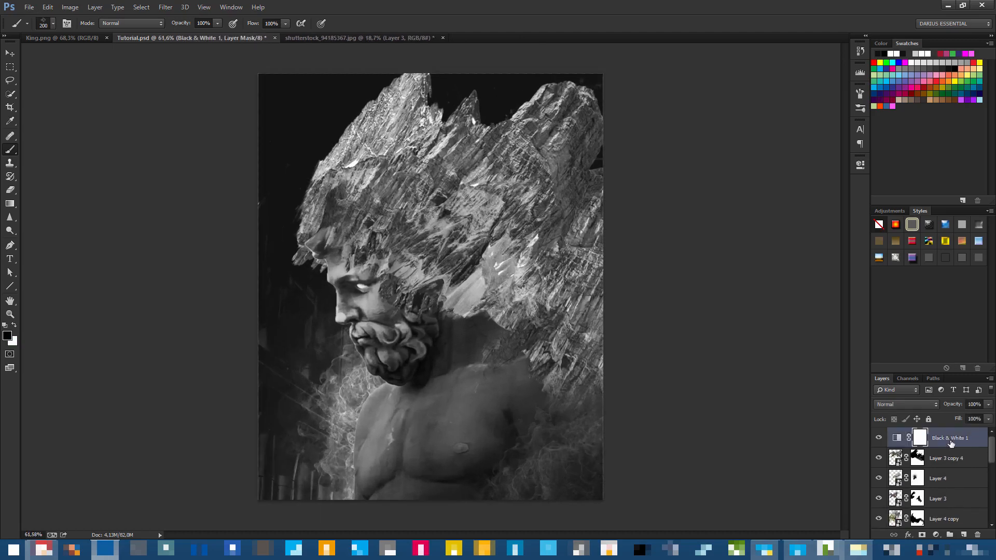
pyautogui.scroll(-3, 947, 456)
pyautogui.scroll(1, 932, 501)
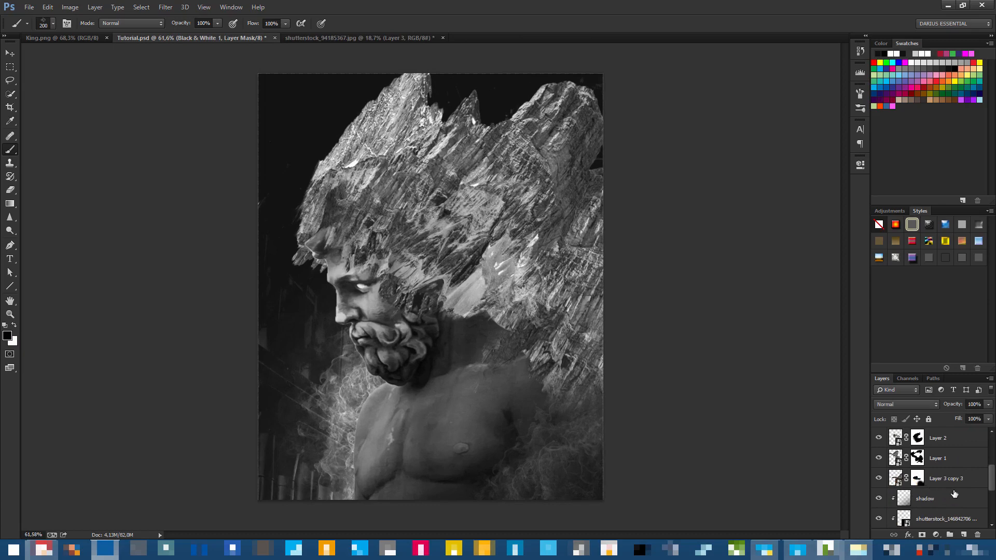
pyautogui.click(955, 494)
pyautogui.click(61, 38)
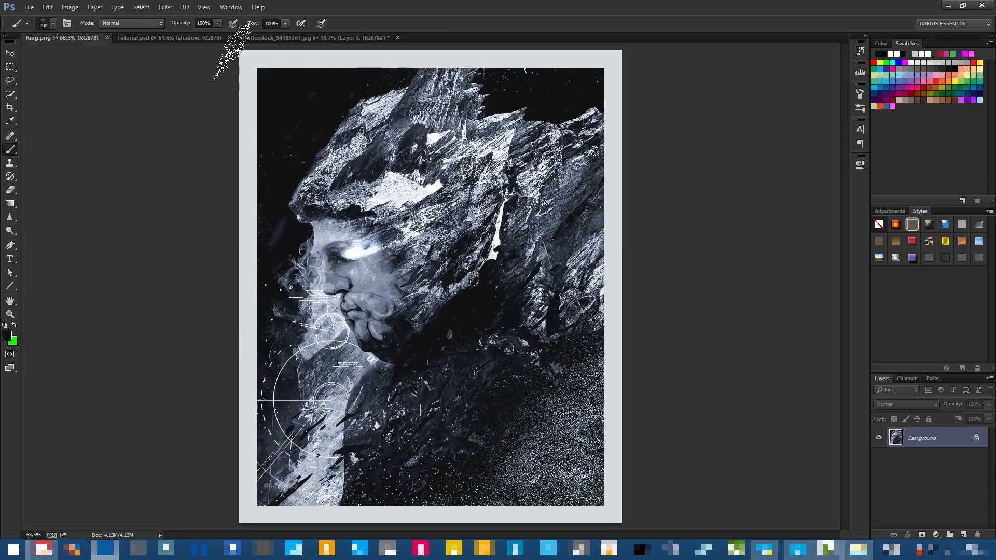
pyautogui.click(195, 37)
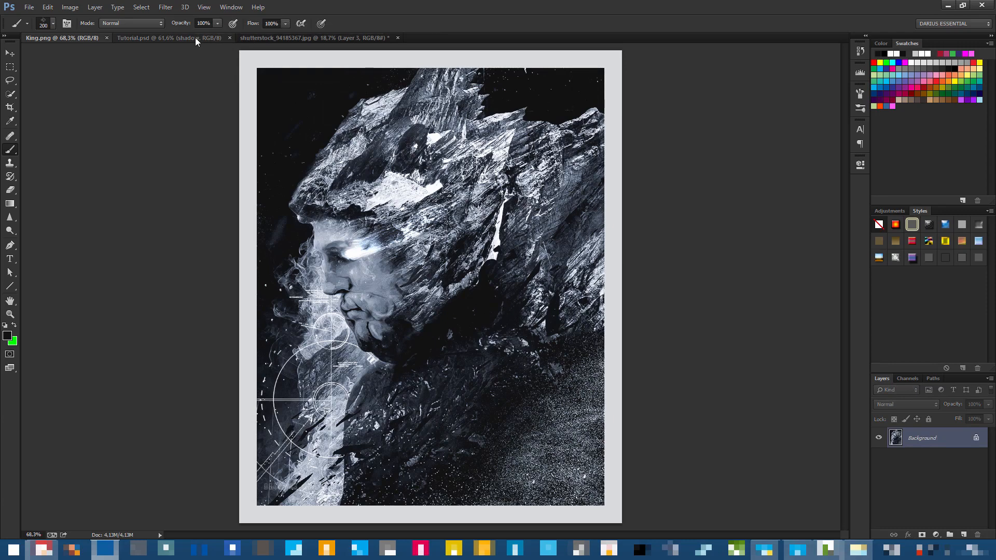
# Open the shutterstock_194420531 image as its own document and inspect its black shards up close.
pyautogui.hotkey('alt', 'Tab')
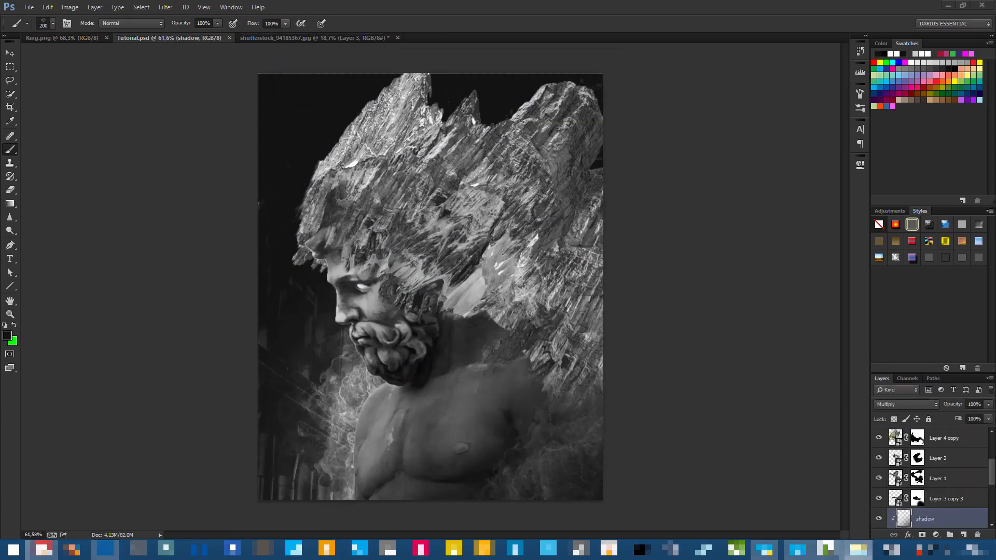
pyautogui.moveTo(595, 341); pyautogui.dragTo(931, 474)
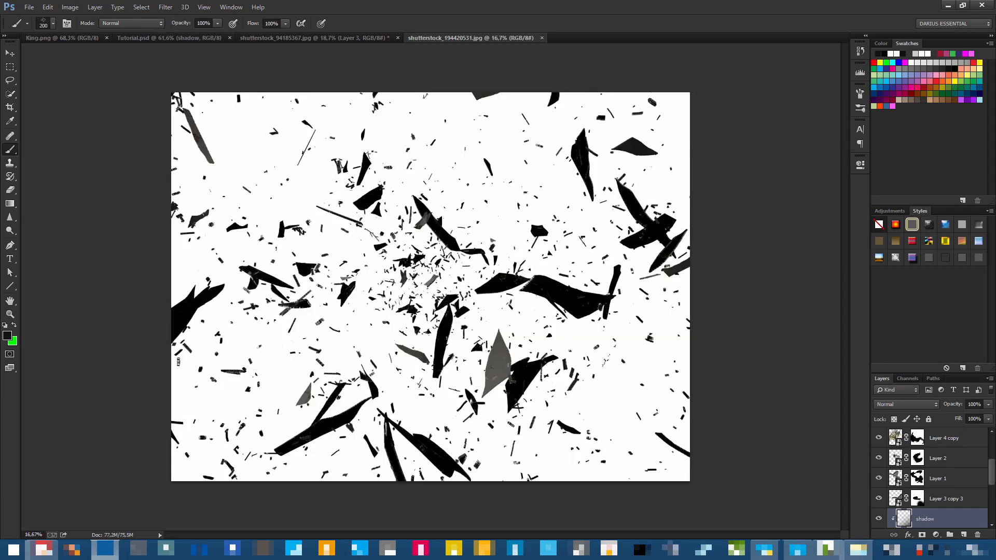
pyautogui.scroll(6, 522, 300)
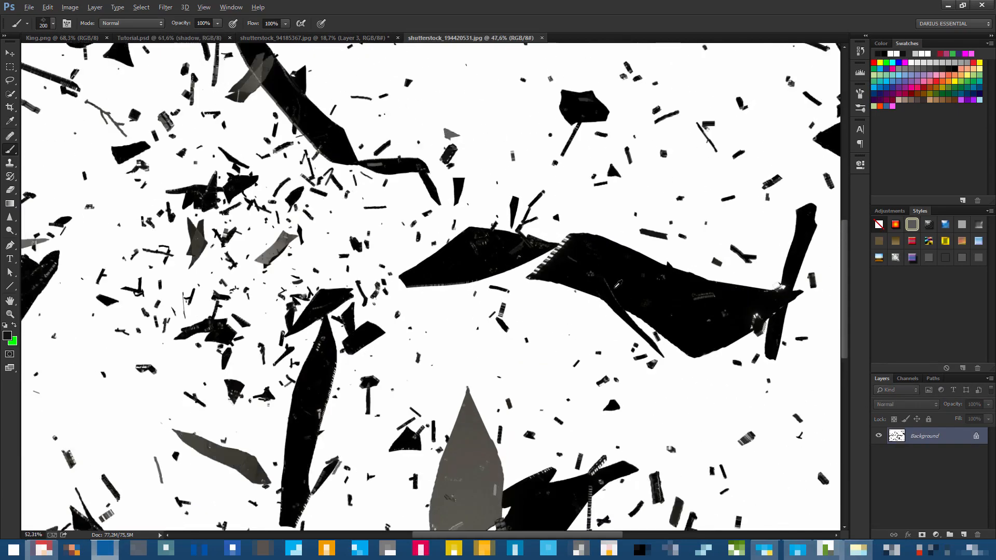
pyautogui.scroll(2, 618, 284)
pyautogui.scroll(-5, 557, 301)
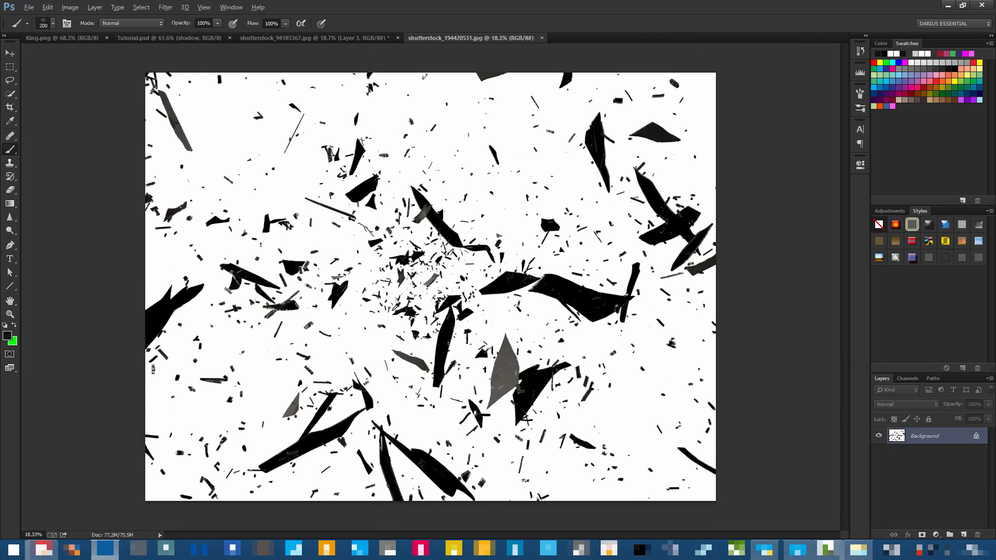
pyautogui.scroll(4, 600, 386)
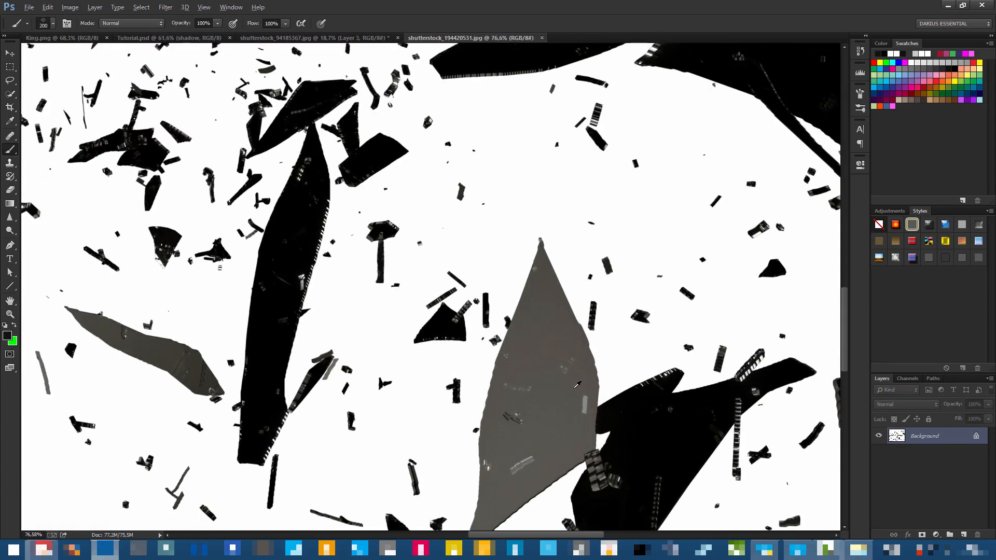
pyautogui.scroll(-9, 577, 385)
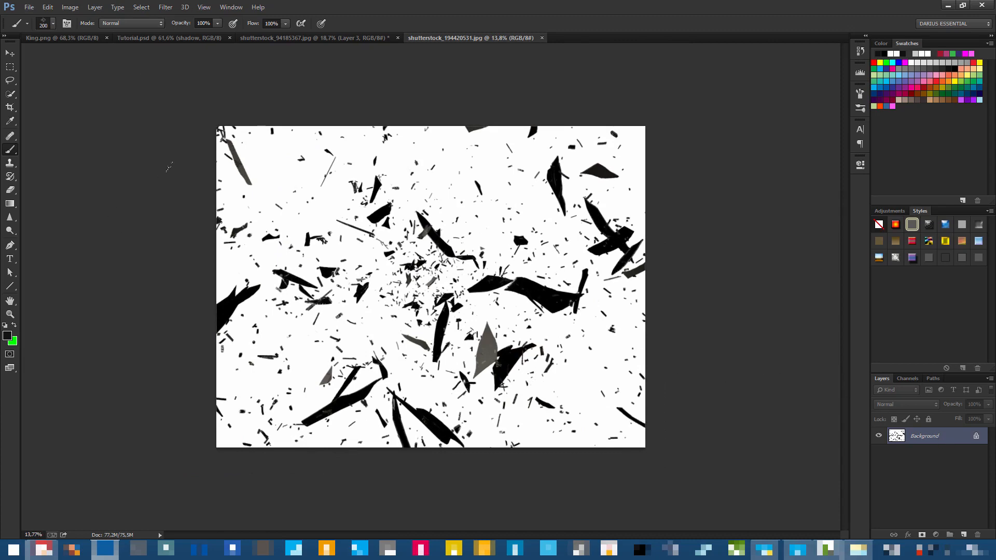
pyautogui.scroll(2, 207, 188)
pyautogui.scroll(-1, 247, 180)
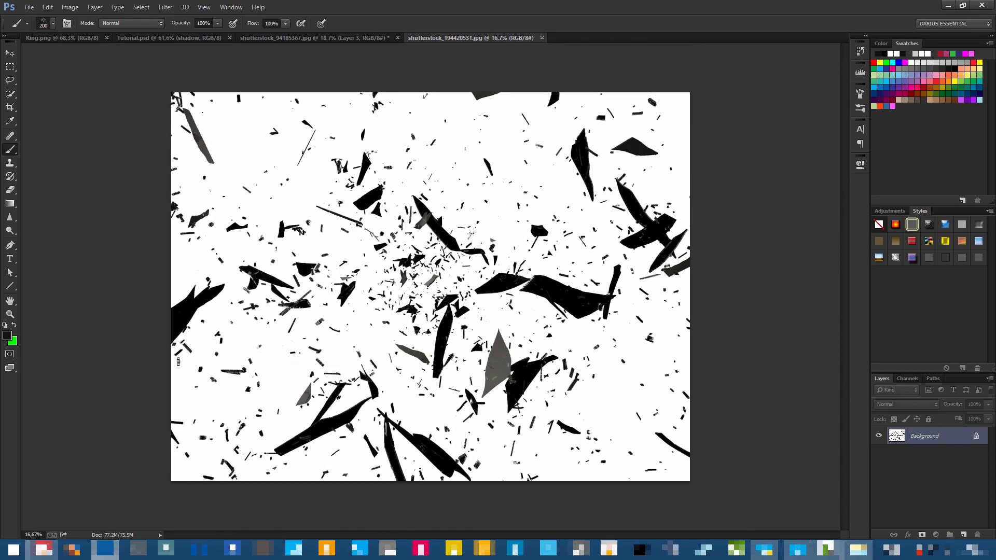
# Select the white background around the shards with Color Range, sampling white at a fuzziness of 0.
pyautogui.click(140, 7)
pyautogui.click(158, 106)
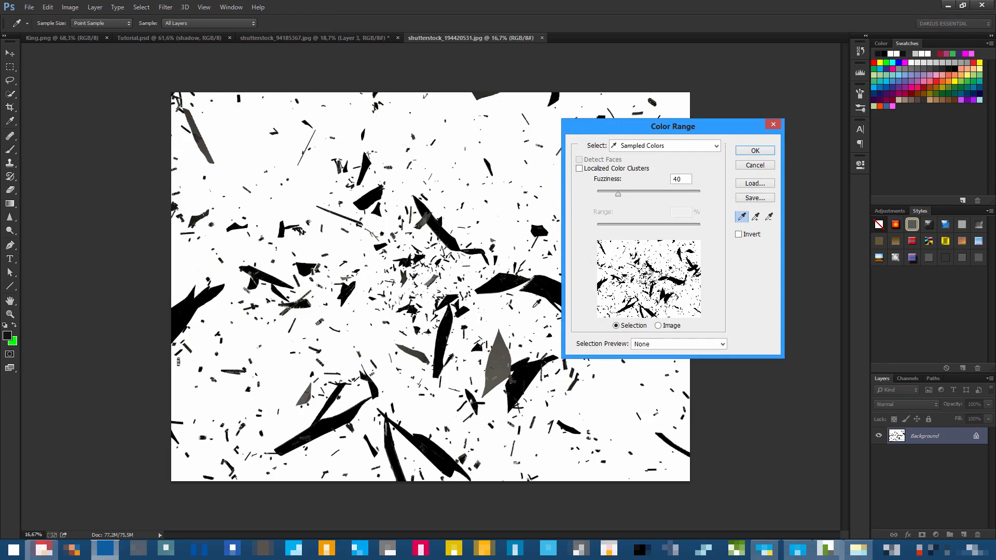
pyautogui.click(447, 138)
pyautogui.moveTo(617, 196); pyautogui.dragTo(602, 202)
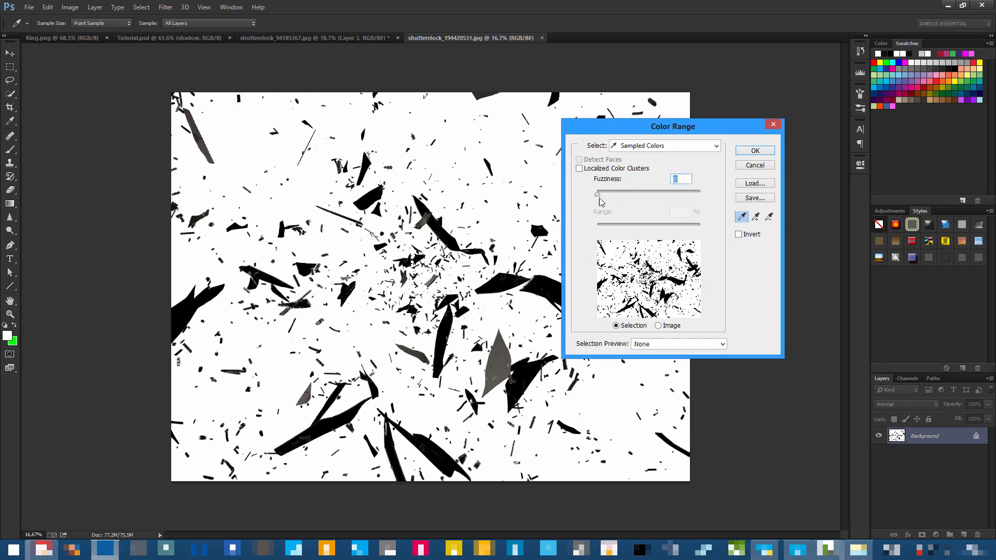
pyautogui.click(743, 155)
pyautogui.press('b')
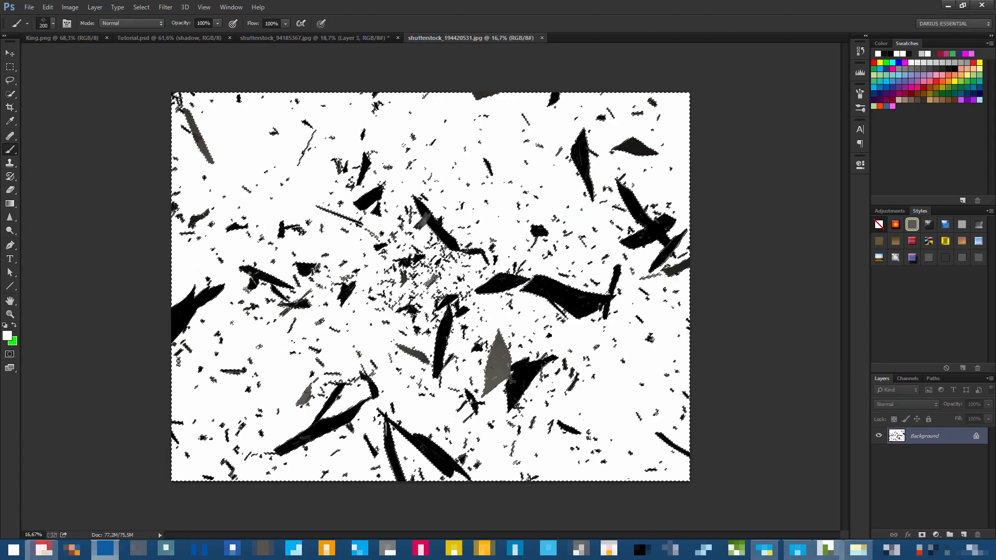
# Invert the white background selection to cover the shards, and compare the King.png reference with the Tutorial.psd composite.
pyautogui.click(130, 7)
pyautogui.click(150, 45)
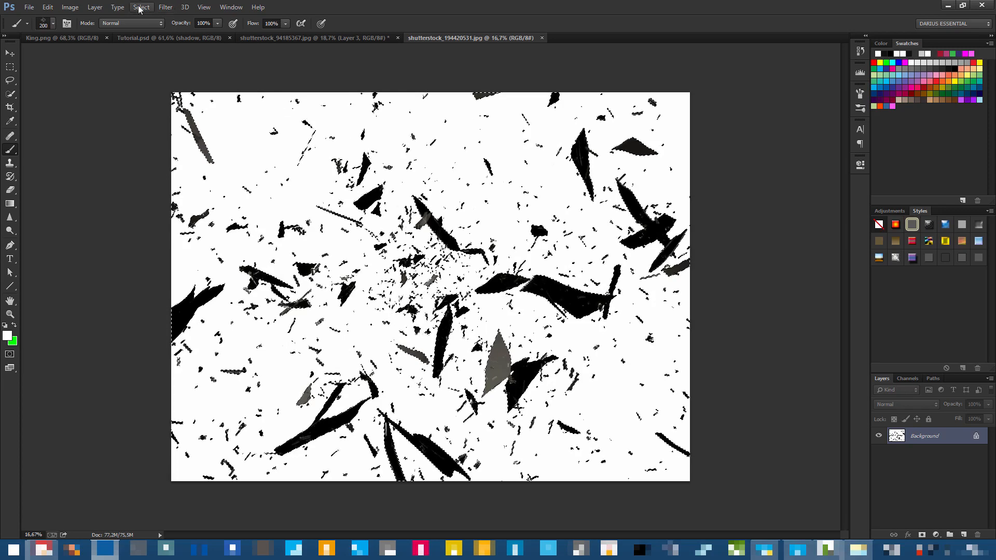
pyautogui.click(90, 40)
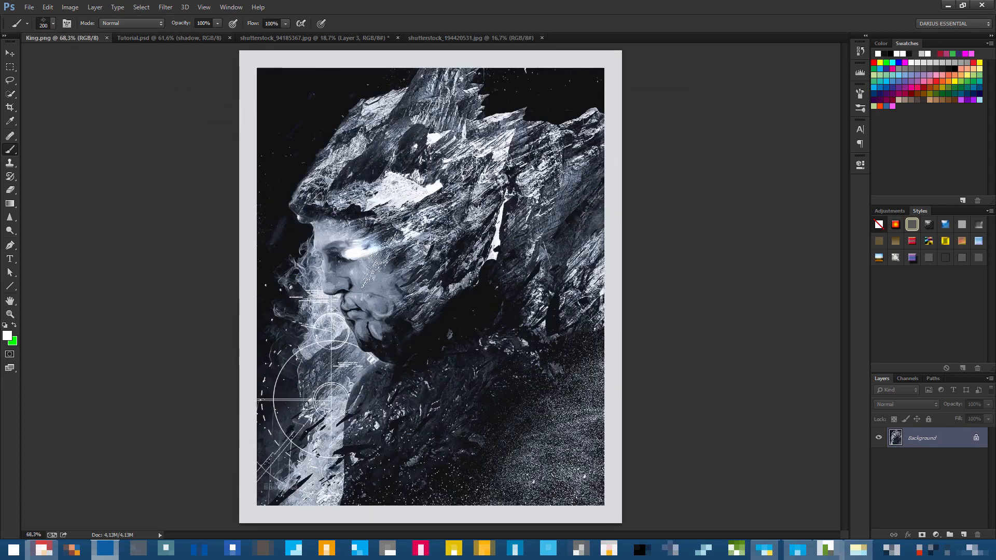
pyautogui.click(164, 41)
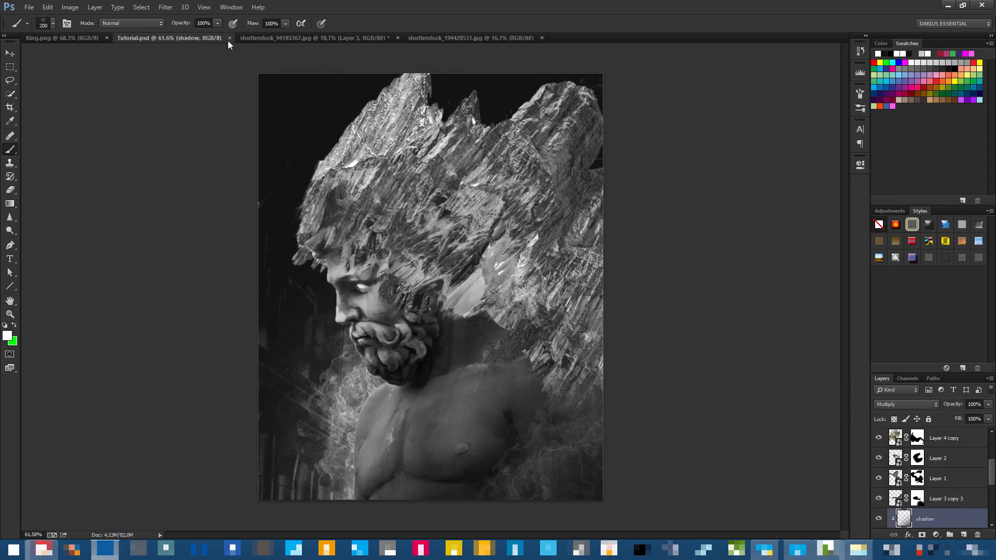
pyautogui.click(257, 37)
pyautogui.click(464, 36)
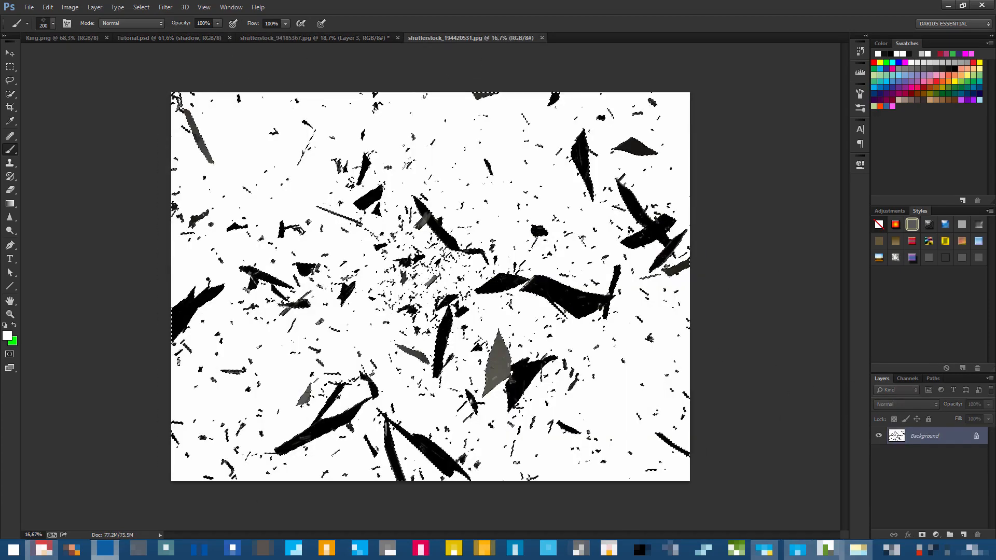
# Select the black shards by inverting a Color Range selection of the white with fuzziness 106, and paste them into Tutorial.psd.
pyautogui.click(141, 6)
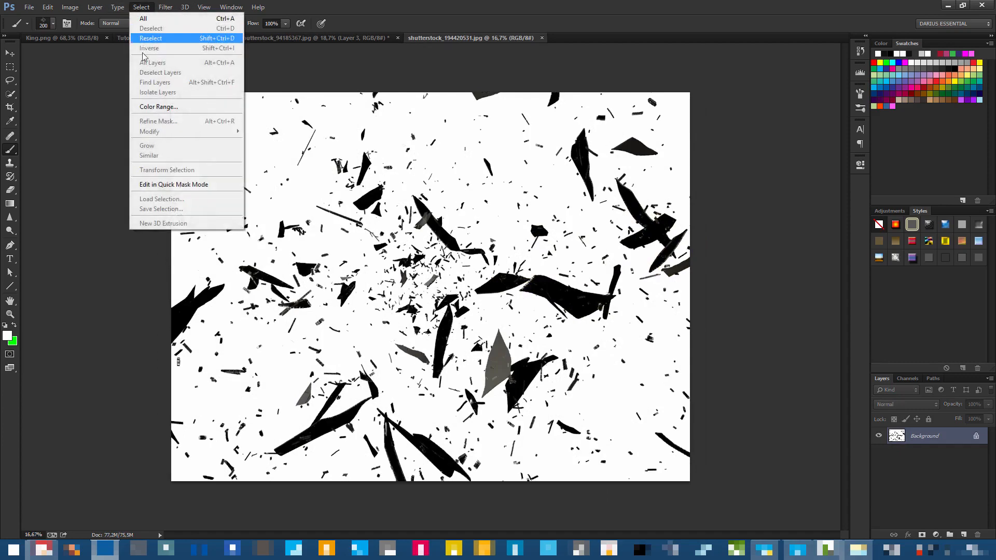
pyautogui.click(159, 106)
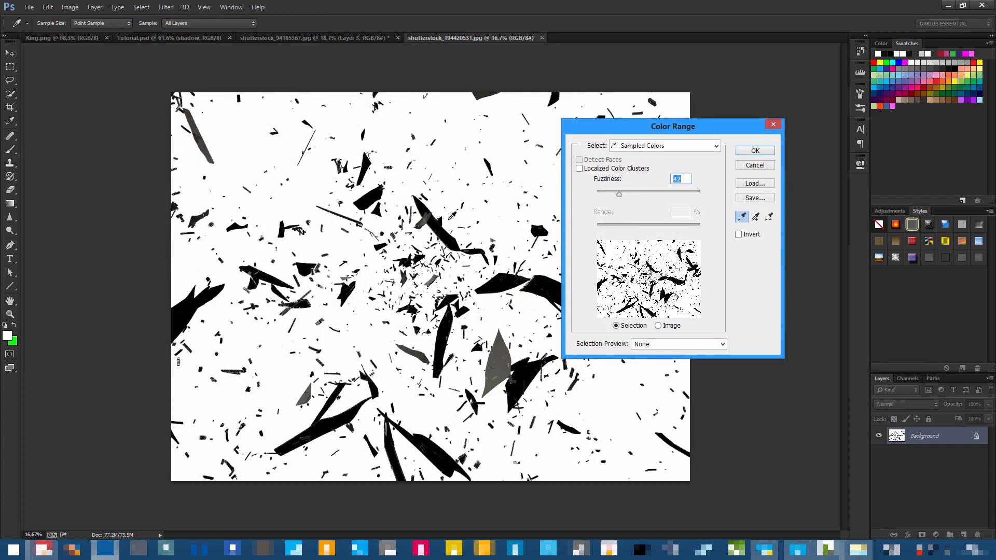
pyautogui.click(756, 218)
pyautogui.click(751, 151)
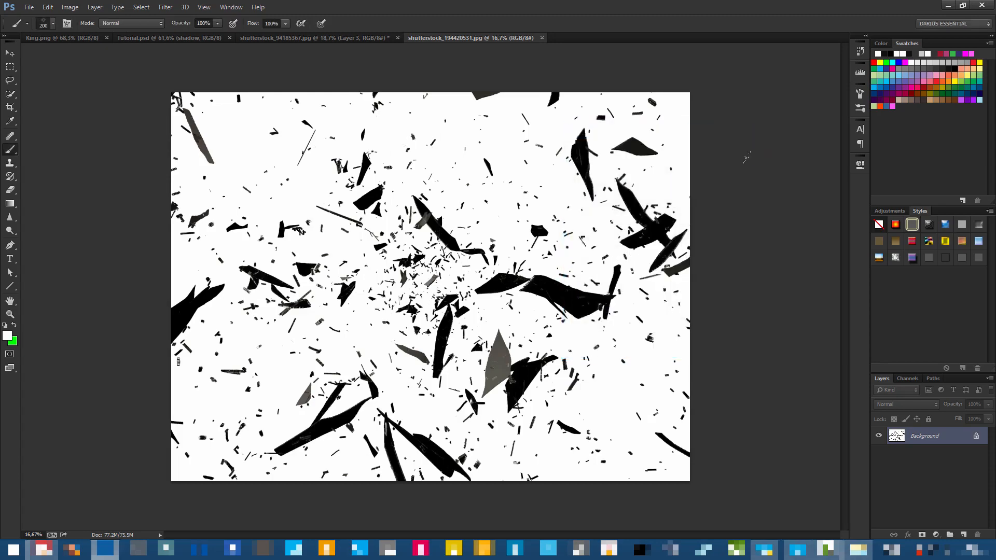
pyautogui.click(142, 7)
pyautogui.click(154, 47)
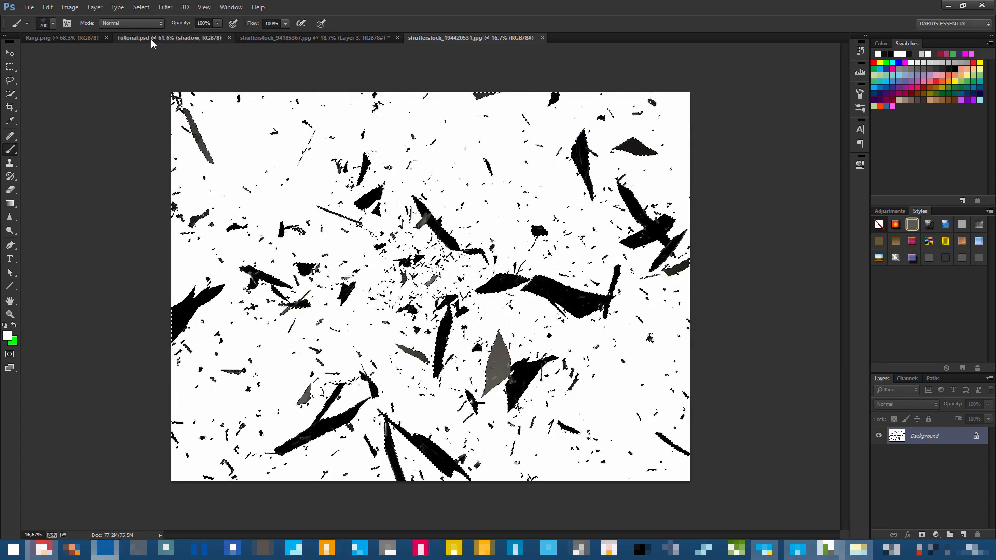
pyautogui.click(148, 38)
pyautogui.hotkey('ctrl', 'v')
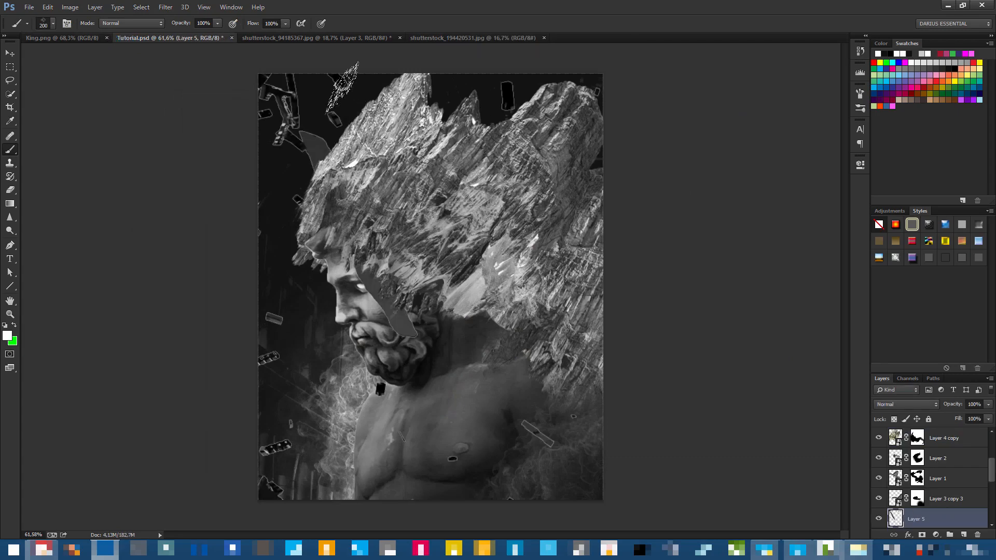
# Redo the Color Range selection of the white background in shutterstock_194420531 and invert it to the shards.
pyautogui.click(278, 39)
pyautogui.click(457, 38)
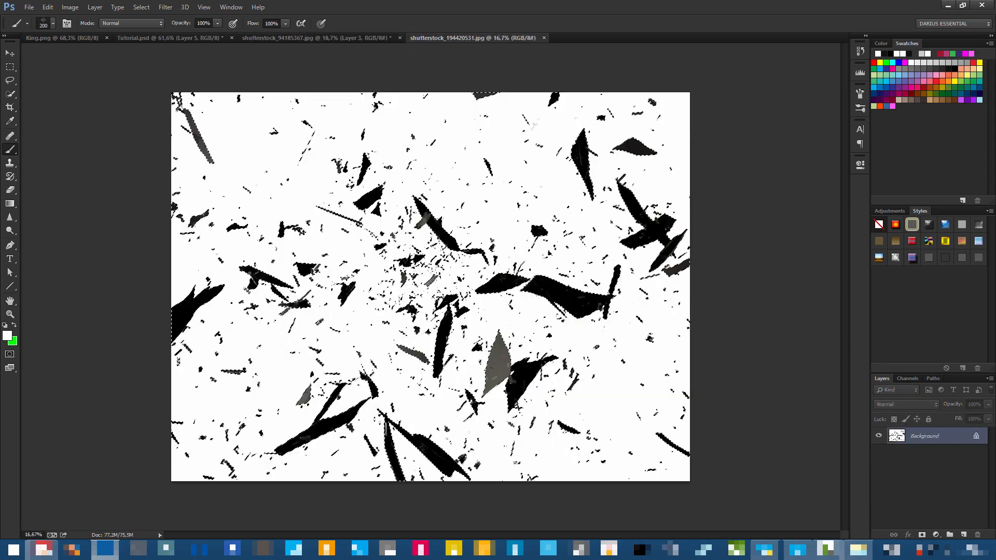
pyautogui.click(133, 7)
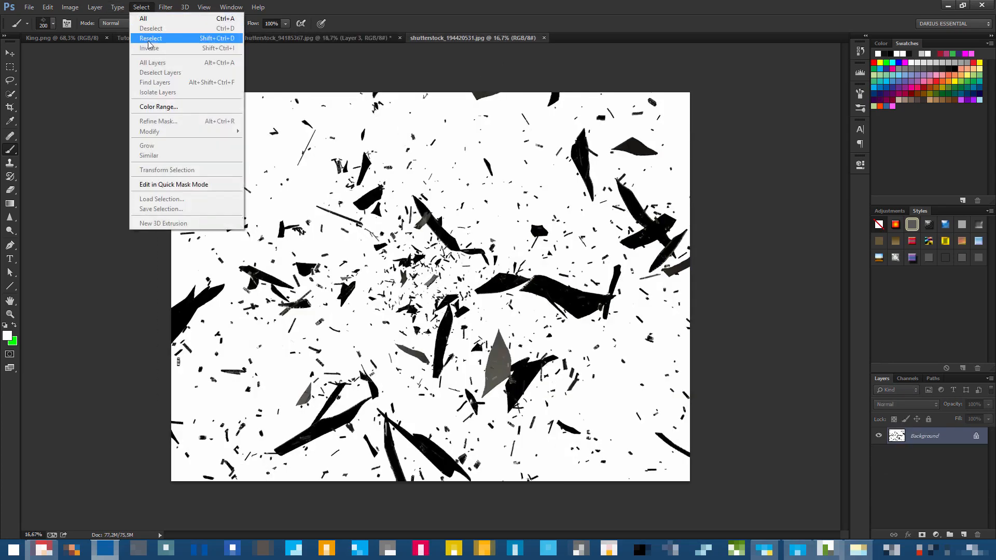
pyautogui.click(155, 104)
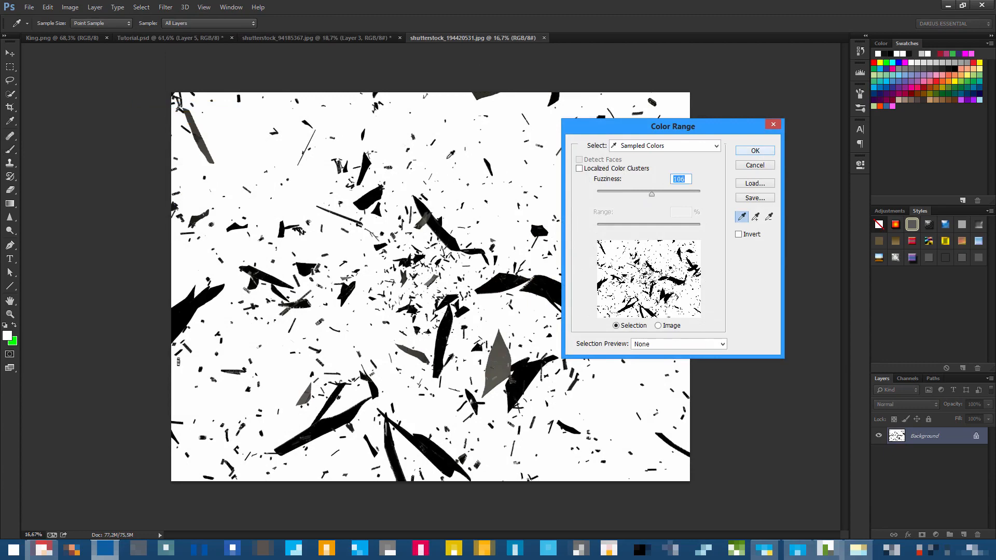
pyautogui.click(755, 151)
pyautogui.press('b')
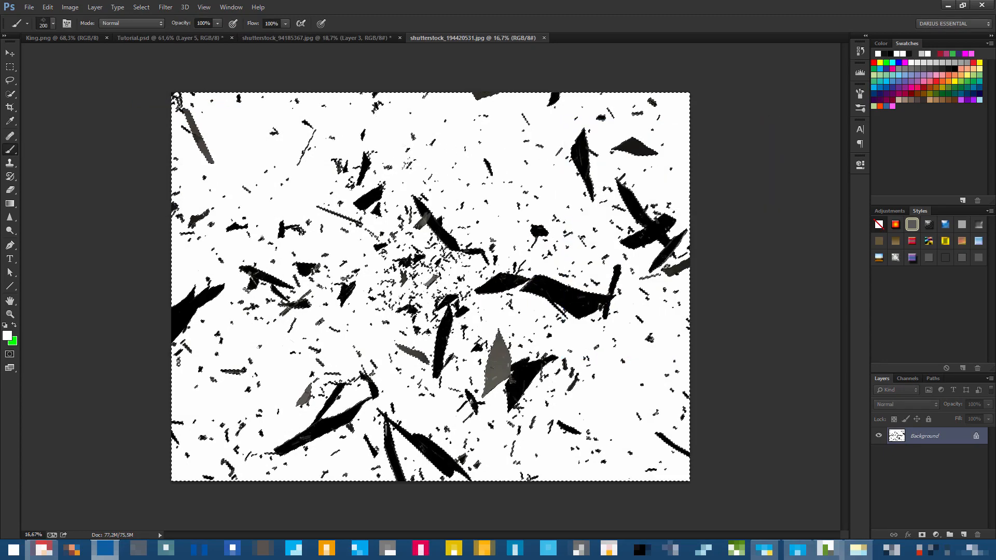
pyautogui.click(72, 7)
pyautogui.moveTo(141, 7)
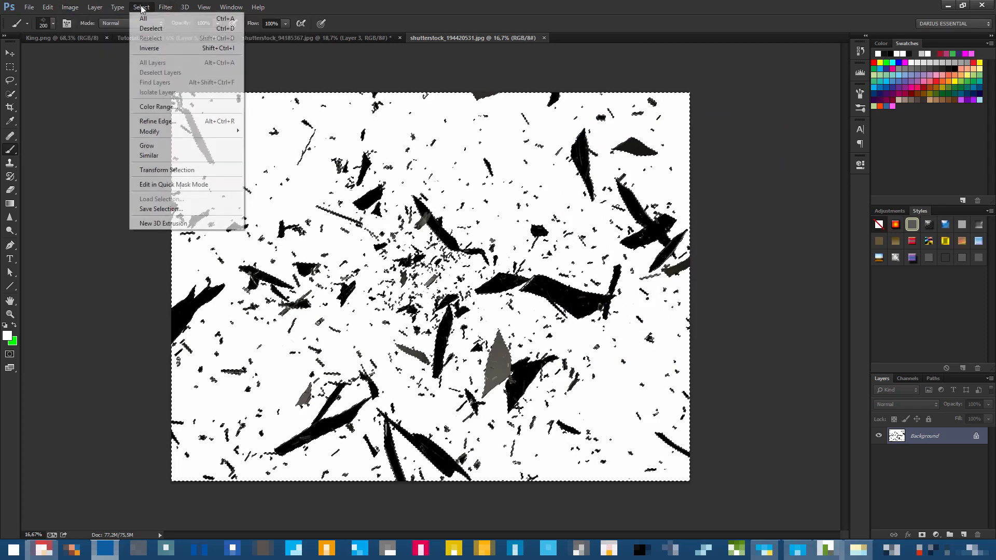
pyautogui.click(153, 48)
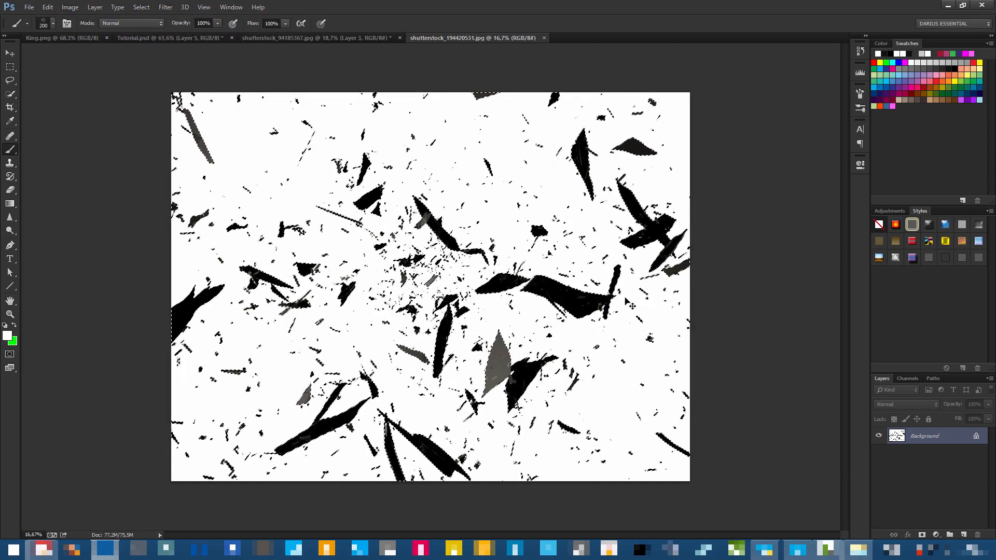
# Paste the reselected shards into Tutorial.psd, discard that extra layer, and undo the deletion of Layer 5.
pyautogui.click(123, 40)
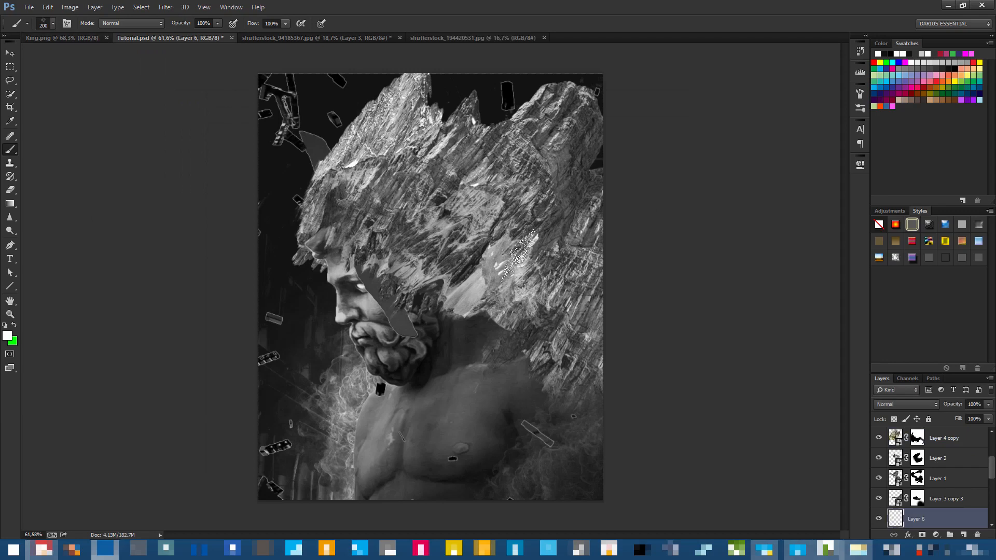
pyautogui.scroll(-3, 945, 511)
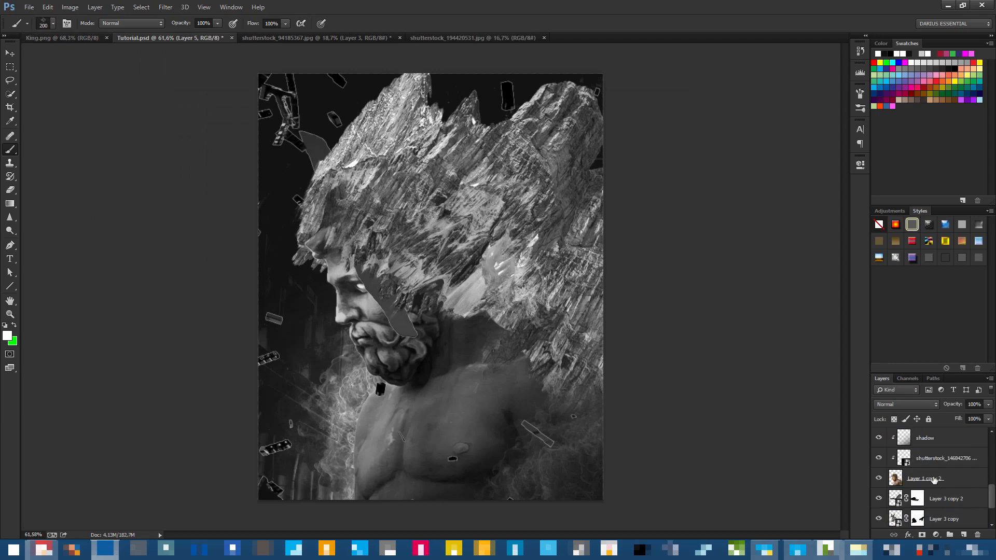
pyautogui.press('Delete')
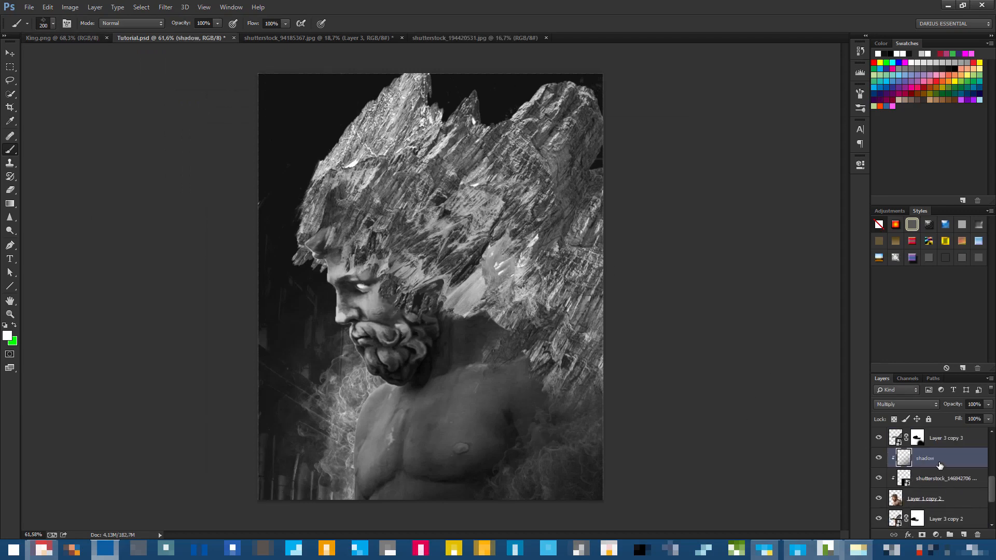
pyautogui.hotkey('ctrl', 'z')
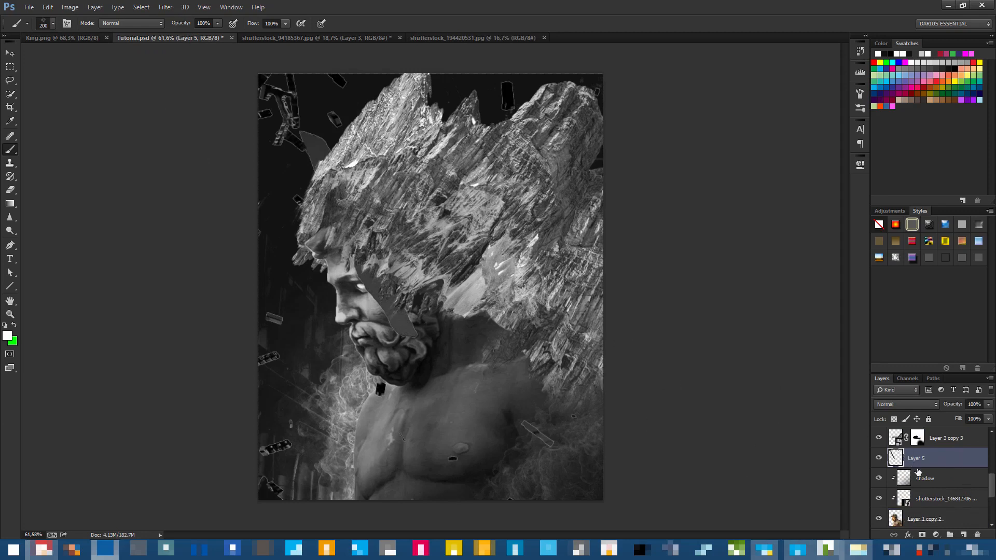
# Move the shard layer, Layer 5, up the layer stack to directly beneath the Black & White 1 adjustment.
pyautogui.scroll(4, 934, 500)
pyautogui.scroll(-2, 934, 501)
pyautogui.moveTo(934, 500); pyautogui.dragTo(937, 447)
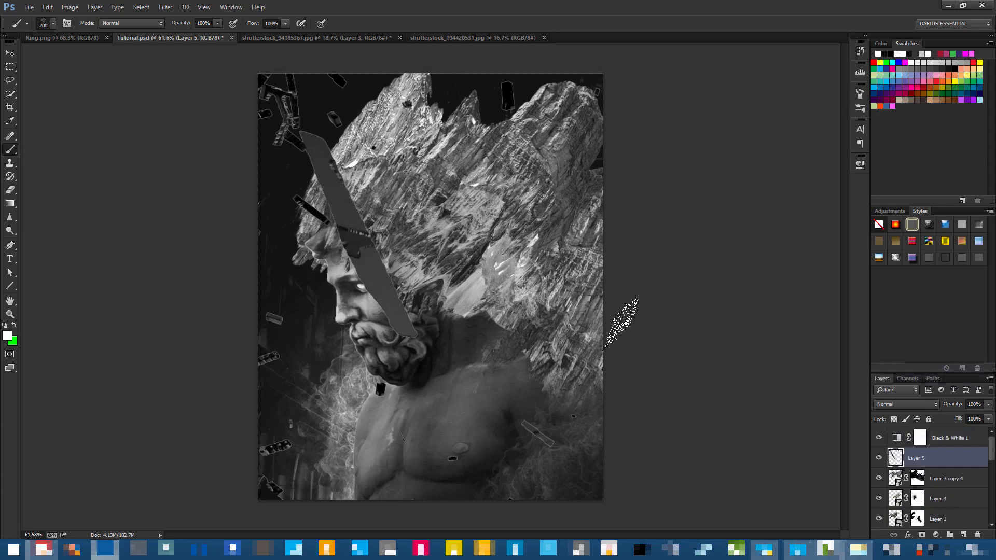
pyautogui.scroll(-6, 503, 289)
pyautogui.scroll(2, 500, 289)
pyautogui.hotkey('ctrl', 't')
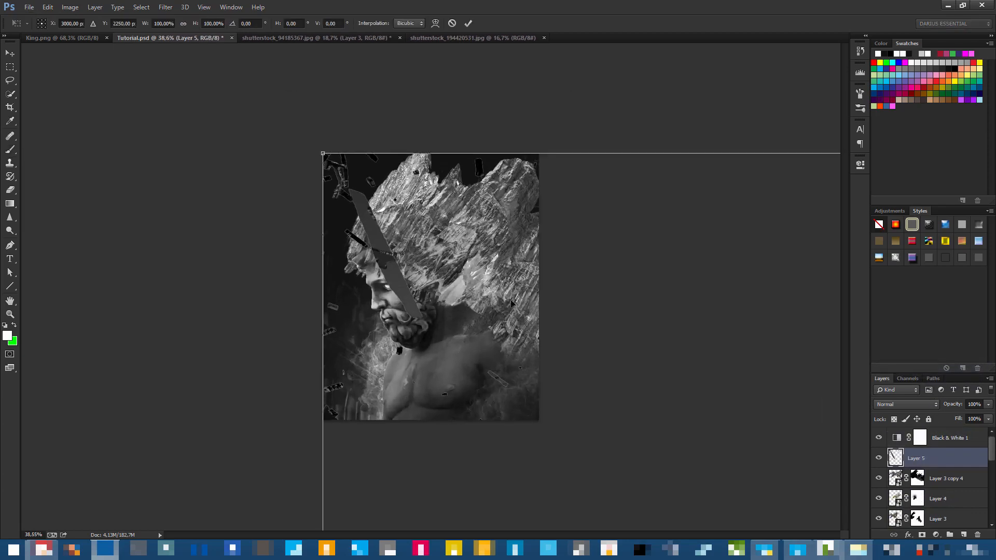
pyautogui.scroll(-7, 516, 304)
pyautogui.scroll(-1, 524, 353)
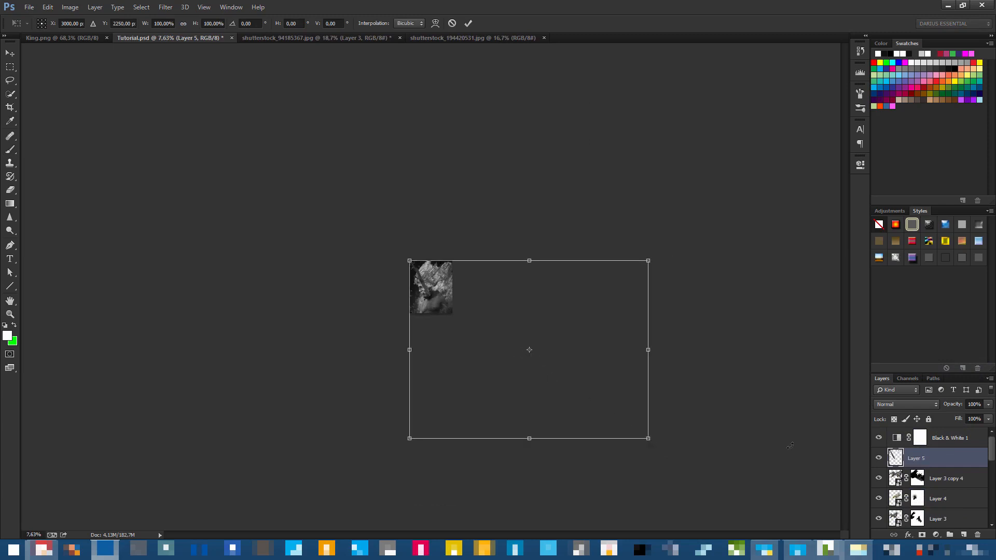
pyautogui.press('Return')
pyautogui.press('b')
# Convert Layer 5 to a smart object and scale it proportionally to 29.62% to match the canvas height.
pyautogui.rightClick(949, 459)
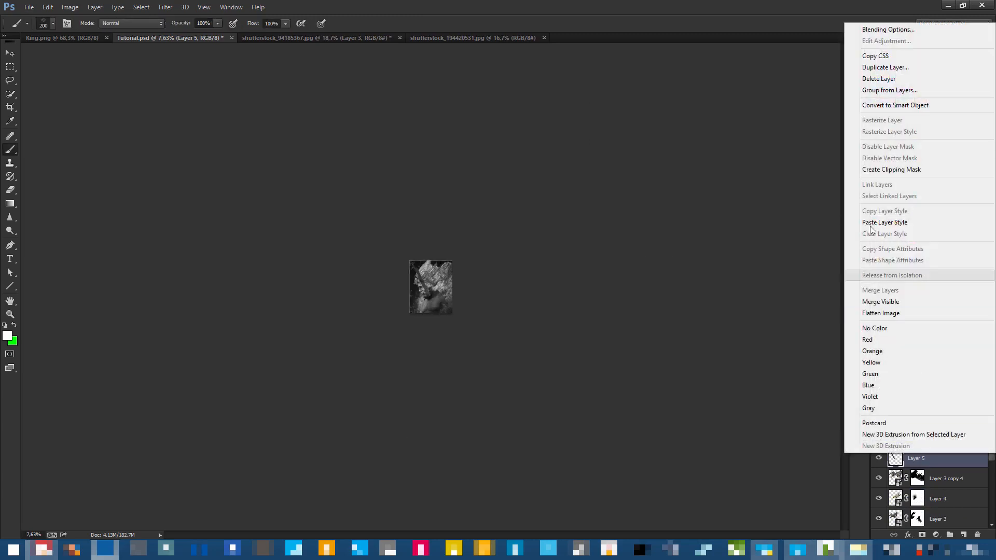
pyautogui.click(915, 106)
pyautogui.hotkey('ctrl', 't')
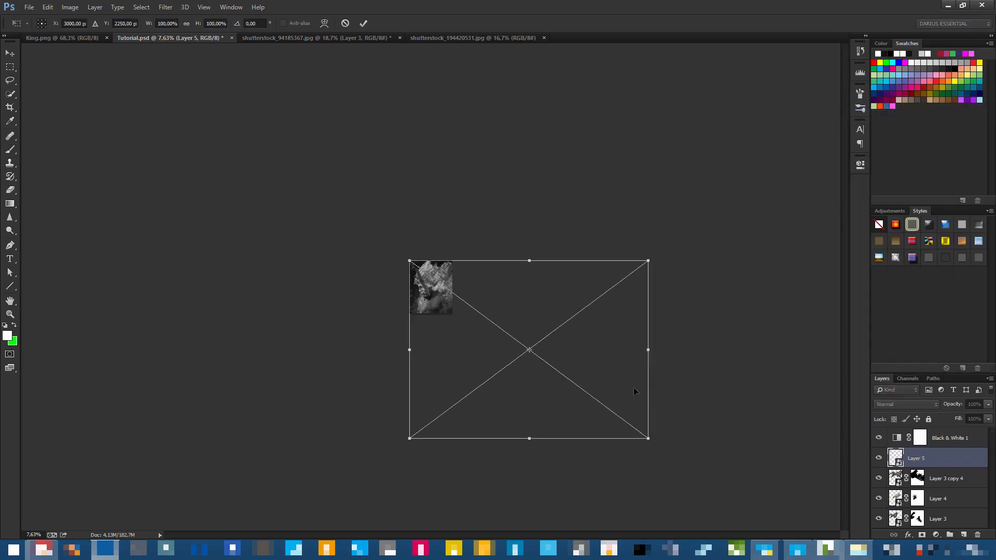
pyautogui.moveTo(647, 438); pyautogui.dragTo(481, 312)
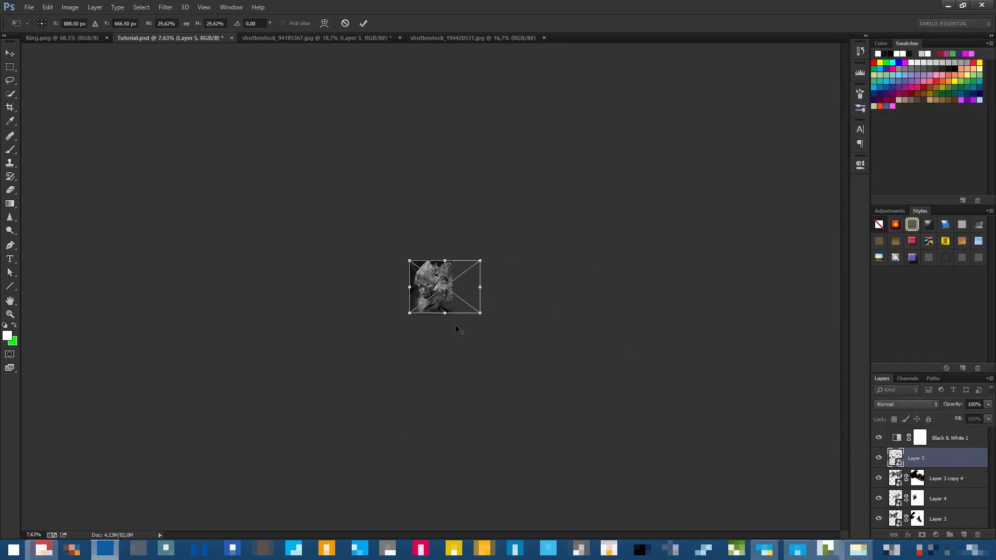
pyautogui.hotkey('ctrl', '0')
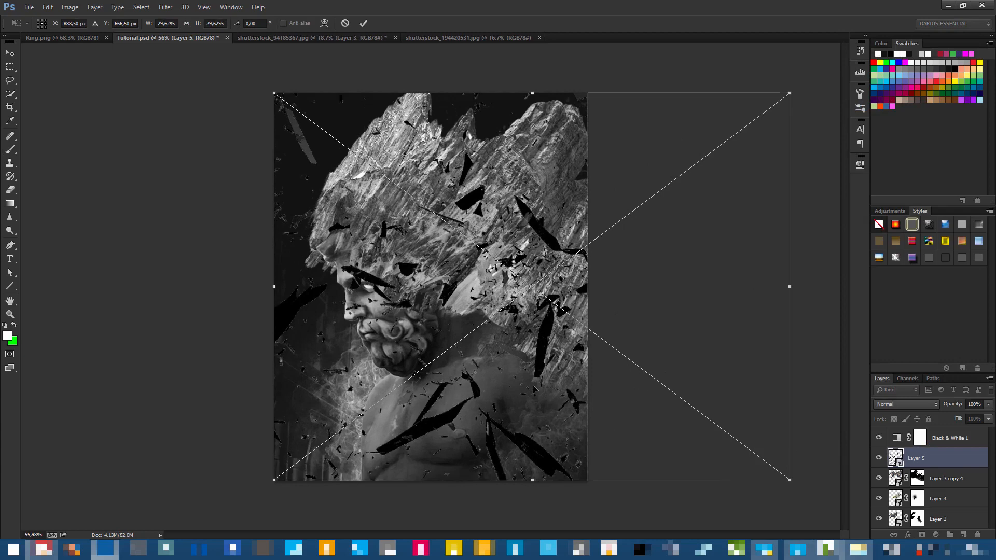
# Distort the shard layer and rotate it to 12.31° so the shards streak diagonally across the statue's neck and torso.
pyautogui.moveTo(534, 389); pyautogui.dragTo(470, 395)
pyautogui.hotkey('ctrl', '-')
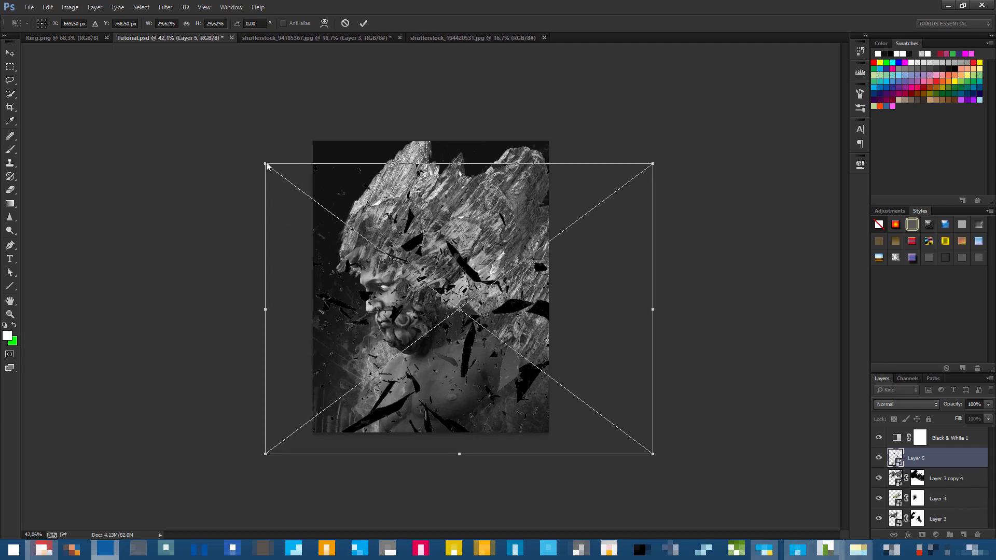
pyautogui.moveTo(264, 164); pyautogui.dragTo(539, 131)
pyautogui.moveTo(655, 136); pyautogui.dragTo(727, 66)
pyautogui.moveTo(535, 361); pyautogui.dragTo(501, 451)
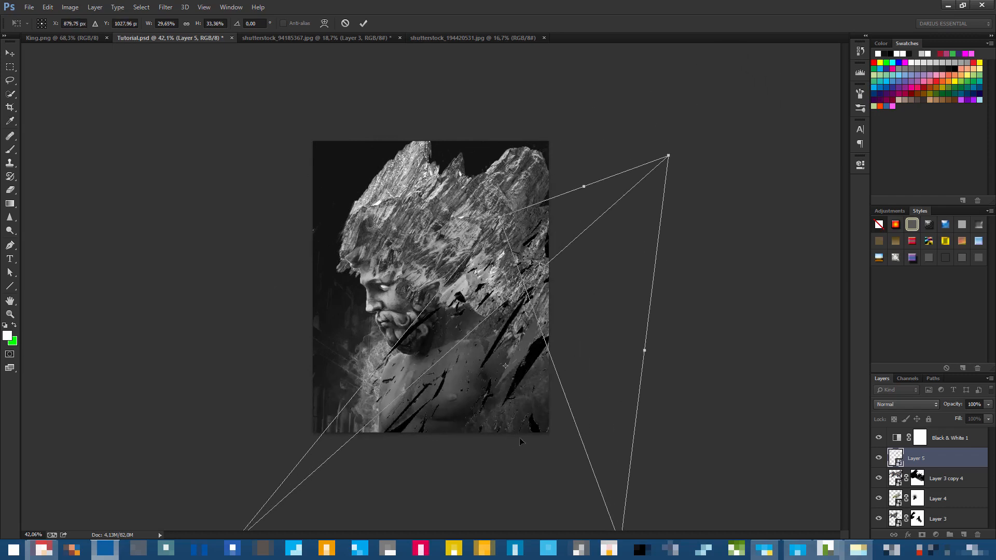
pyautogui.moveTo(592, 436)
pyautogui.mouseDown()
pyautogui.moveTo(602, 459)
pyautogui.moveTo(579, 440)
pyautogui.mouseUp()
pyautogui.moveTo(750, 398)
pyautogui.mouseDown()
pyautogui.moveTo(744, 455)
pyautogui.moveTo(721, 445)
pyautogui.mouseUp()
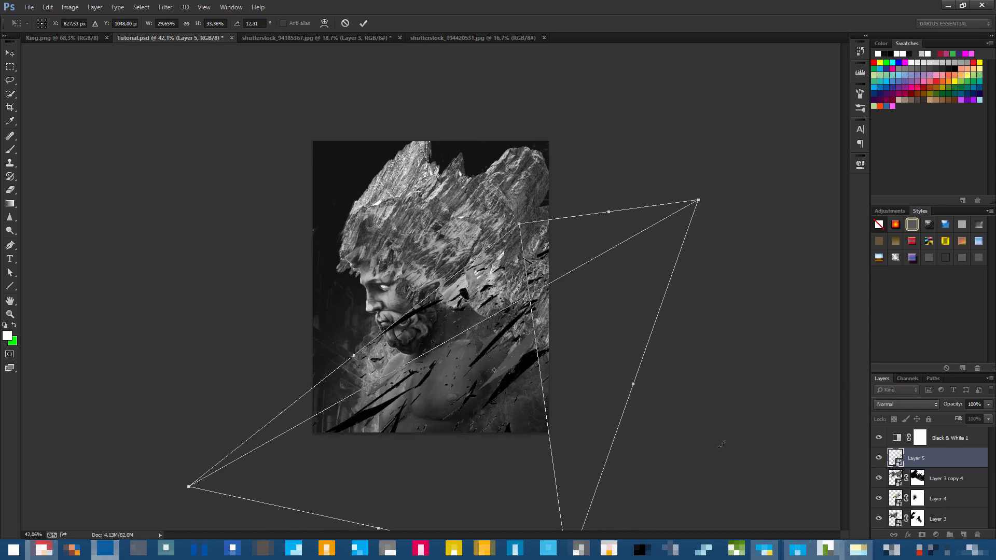
pyautogui.moveTo(501, 390); pyautogui.dragTo(502, 414)
pyautogui.press('Return')
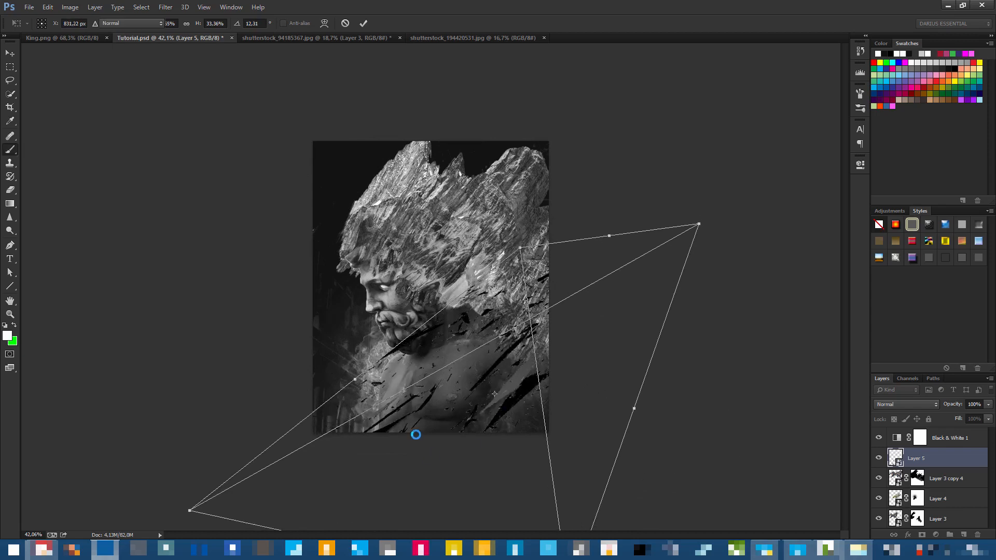
# Examine the edges of the shards up close around the statue's neck, shoulder and beard.
pyautogui.scroll(5, 442, 378)
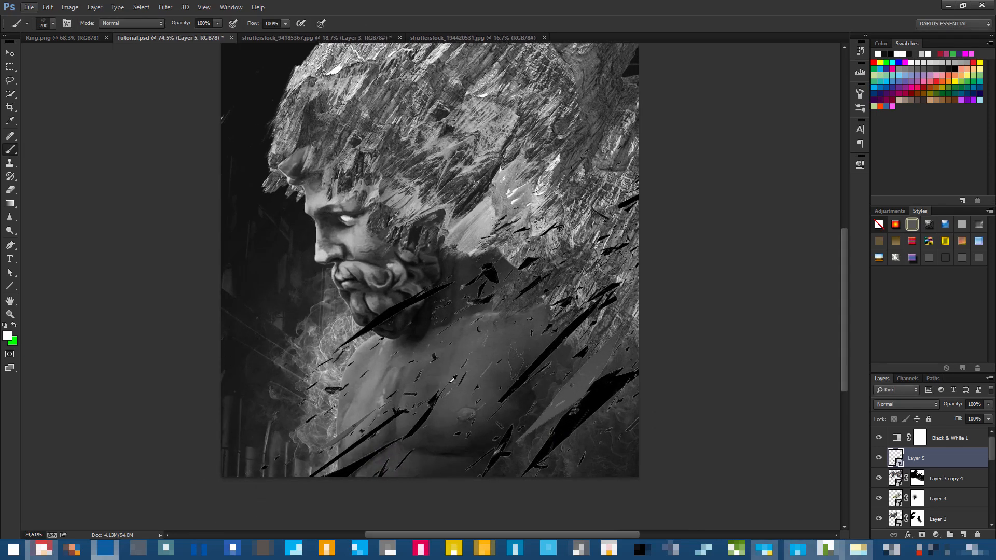
pyautogui.scroll(-2, 451, 382)
pyautogui.moveTo(566, 346); pyautogui.dragTo(537, 352)
pyautogui.scroll(4, 499, 417)
pyautogui.scroll(1, 491, 404)
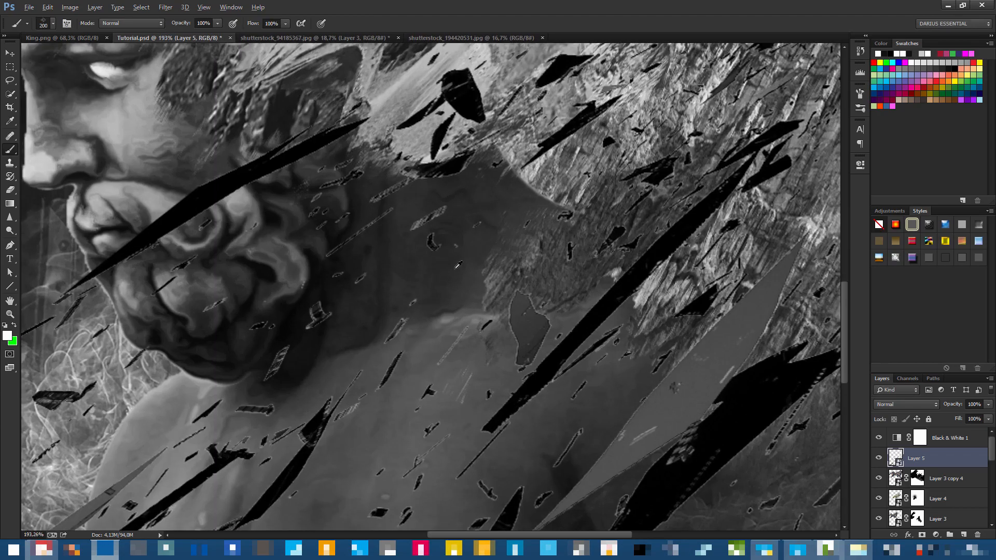
pyautogui.scroll(4, 545, 314)
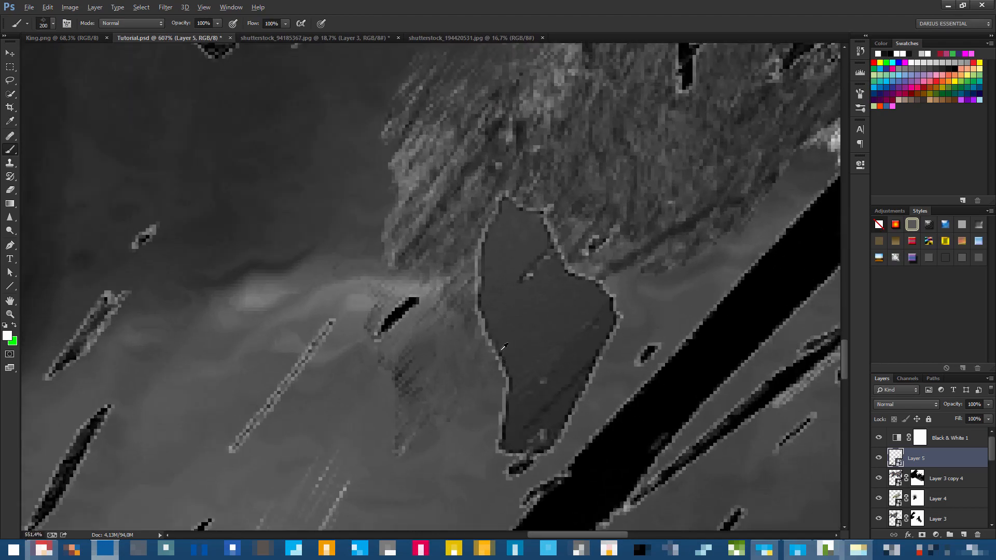
pyautogui.scroll(-6, 498, 337)
pyautogui.scroll(-4, 501, 345)
pyautogui.scroll(2, 504, 364)
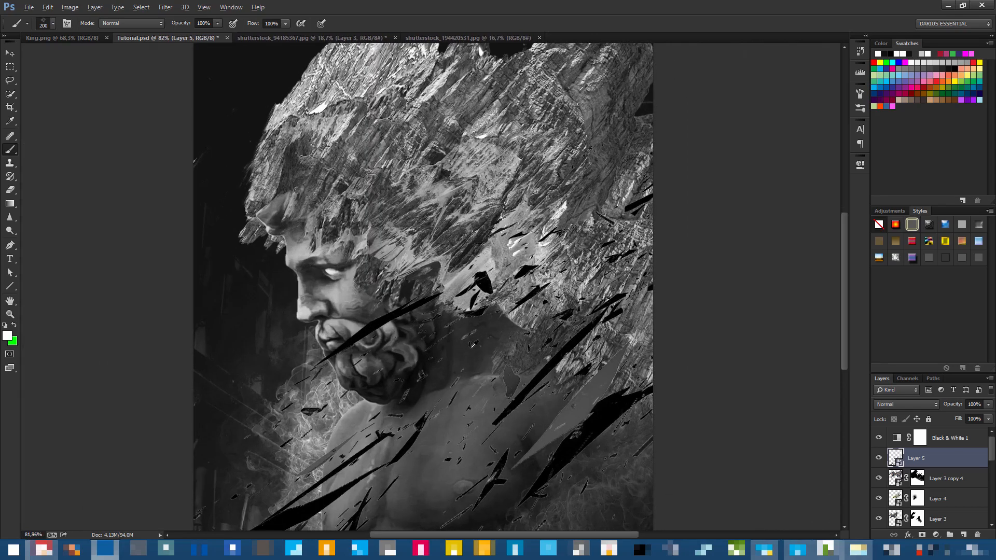
pyautogui.scroll(-1, 507, 377)
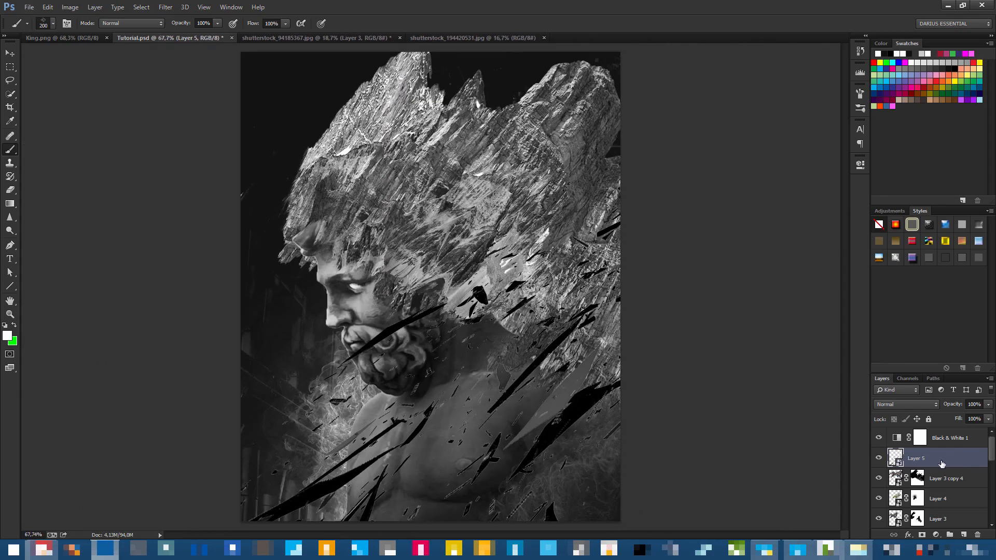
# Duplicate Layer 5, hide the copy as a backup, and rasterize the original shard layer.
pyautogui.hotkey('ctrl', 'j')
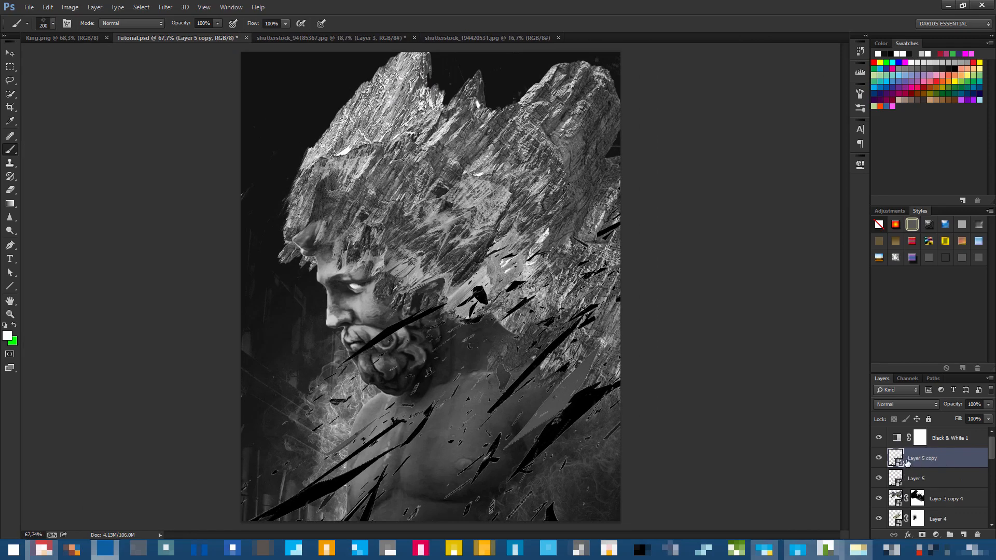
pyautogui.click(878, 459)
pyautogui.click(928, 480)
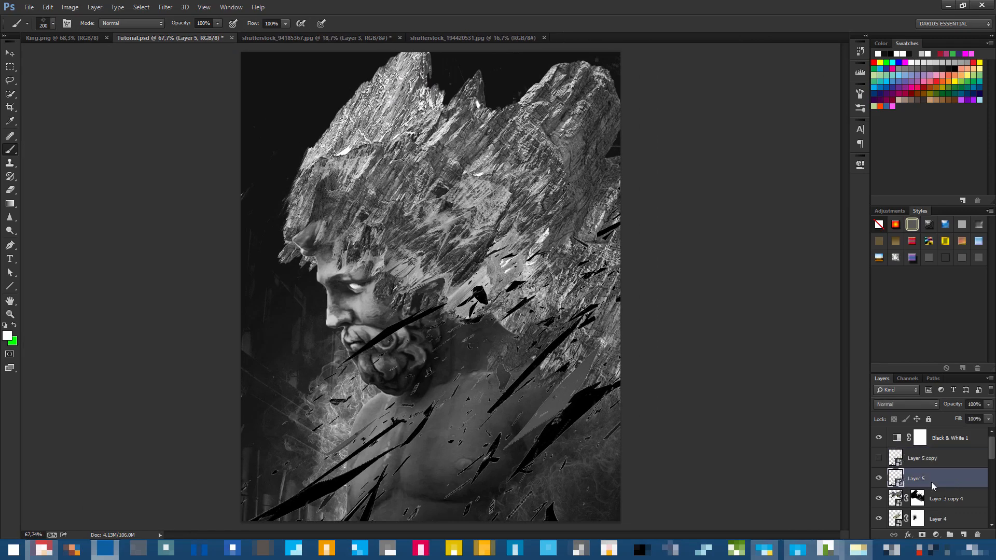
pyautogui.rightClick(933, 486)
pyautogui.click(898, 175)
# Apply Levels to Layer 5 with input black 123, gamma 0.12 and output levels 31 to 254, turning the shards a flat dark grey.
pyautogui.hotkey('ctrl', 'l')
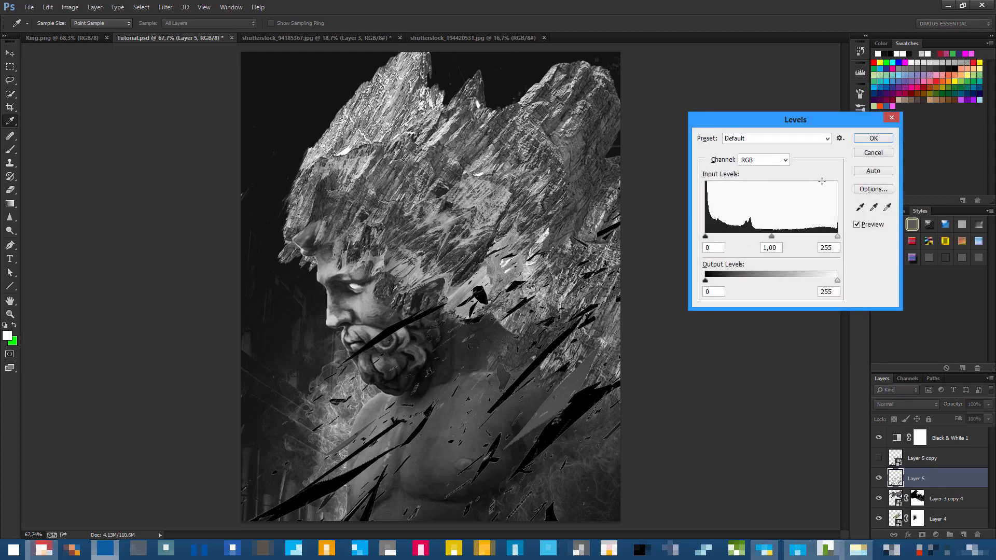
pyautogui.moveTo(805, 125); pyautogui.dragTo(753, 152)
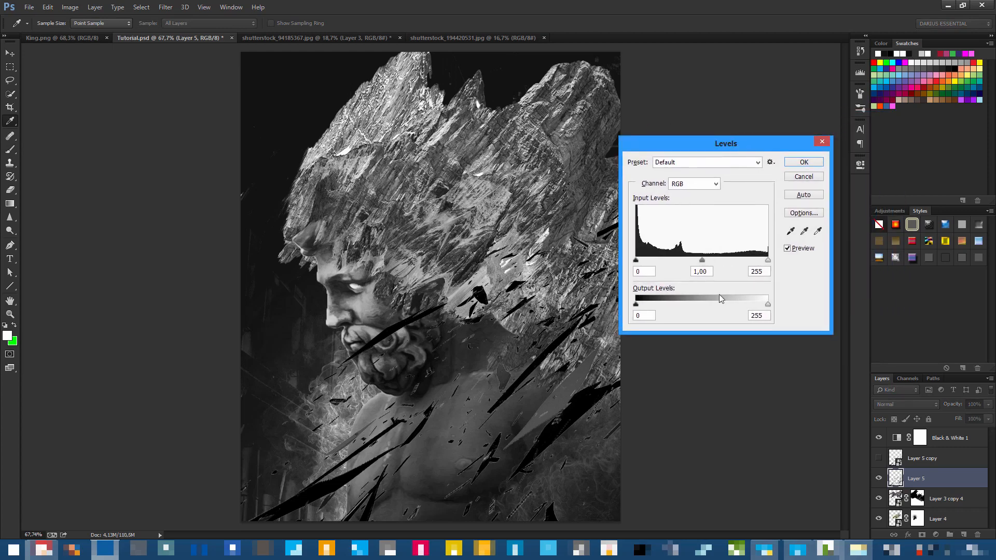
pyautogui.moveTo(635, 262); pyautogui.dragTo(689, 261)
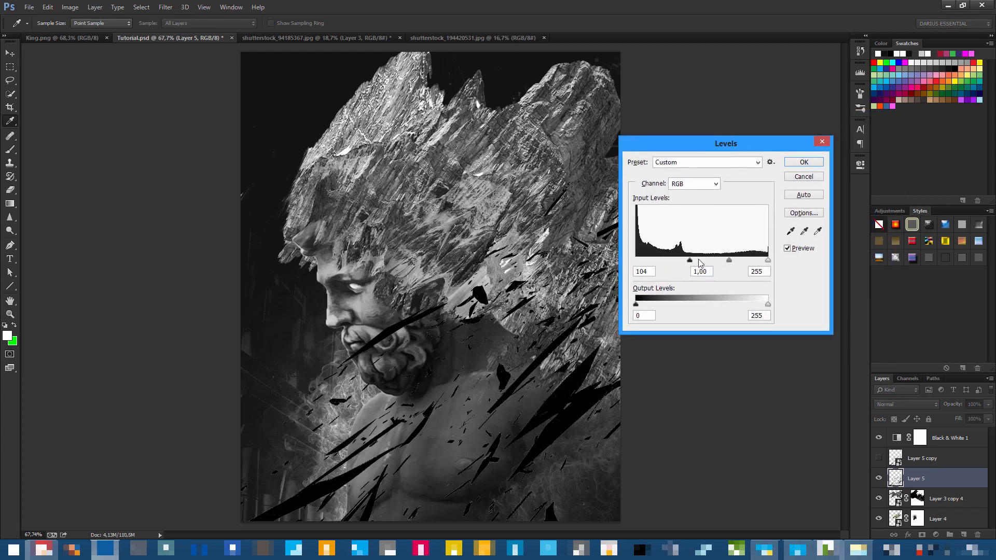
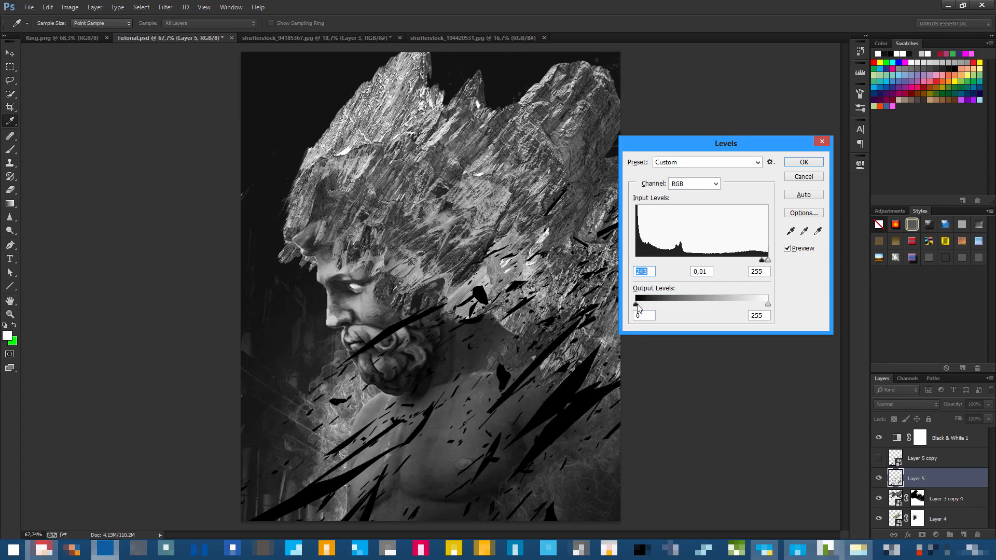
pyautogui.moveTo(644, 307); pyautogui.dragTo(657, 307)
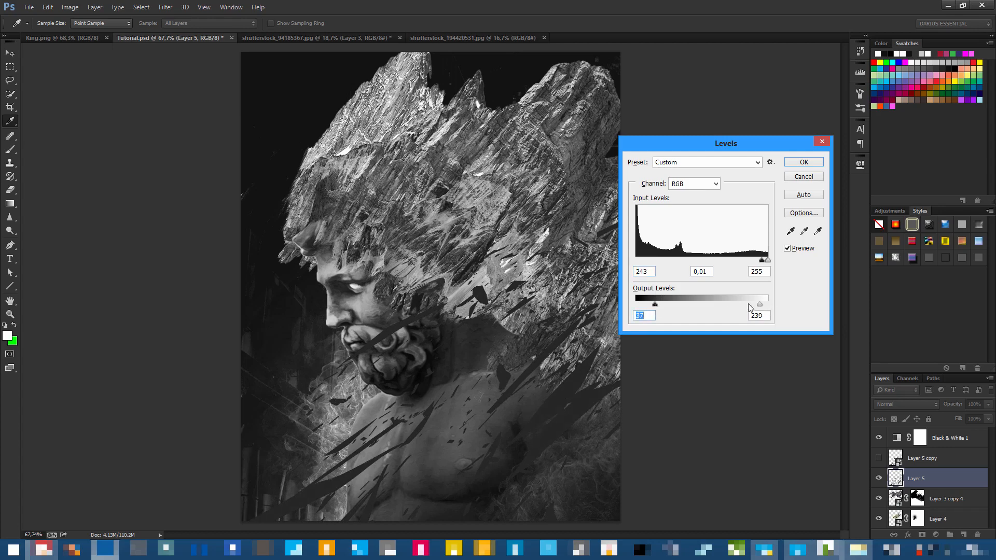
pyautogui.moveTo(760, 305); pyautogui.dragTo(768, 306)
pyautogui.moveTo(754, 262)
pyautogui.mouseDown()
pyautogui.moveTo(719, 261)
pyautogui.moveTo(743, 266)
pyautogui.mouseUp()
pyautogui.click(700, 262)
pyautogui.moveTo(652, 310); pyautogui.dragTo(651, 310)
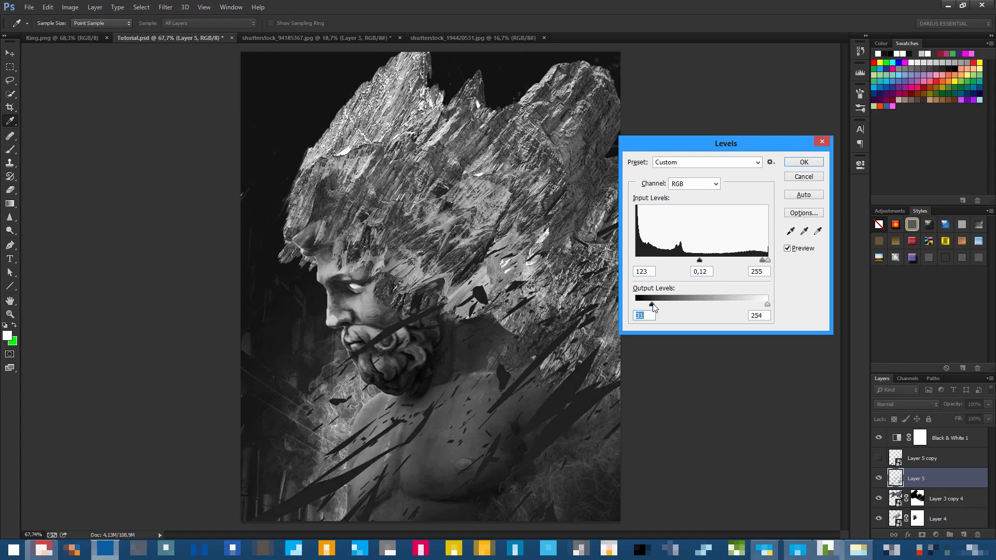
pyautogui.click(813, 165)
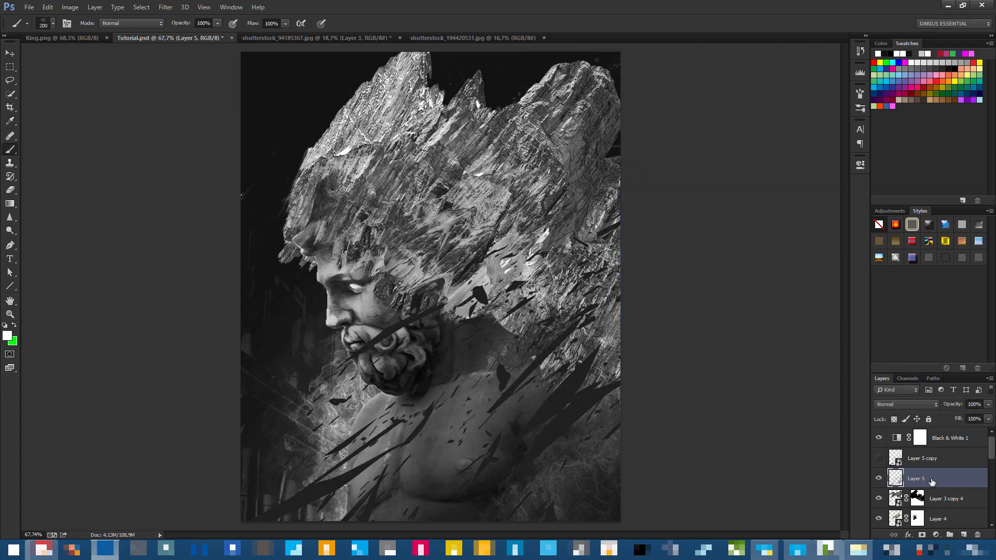
# Add a layer mask to Layer 5 and paint out the shards over the beard and lower torso with a 200 px diagonally angled brush.
pyautogui.click(923, 535)
pyautogui.press('d')
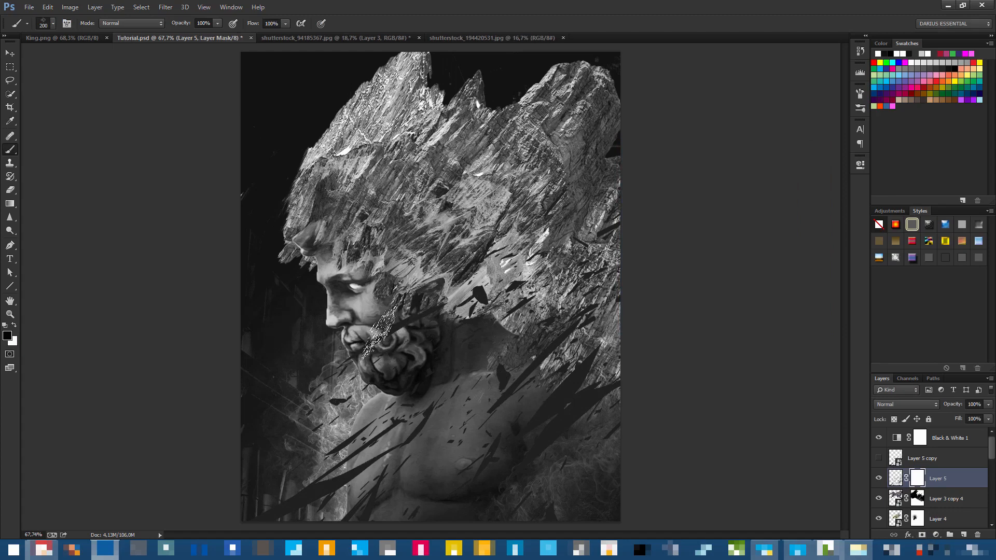
pyautogui.rightClick(459, 211)
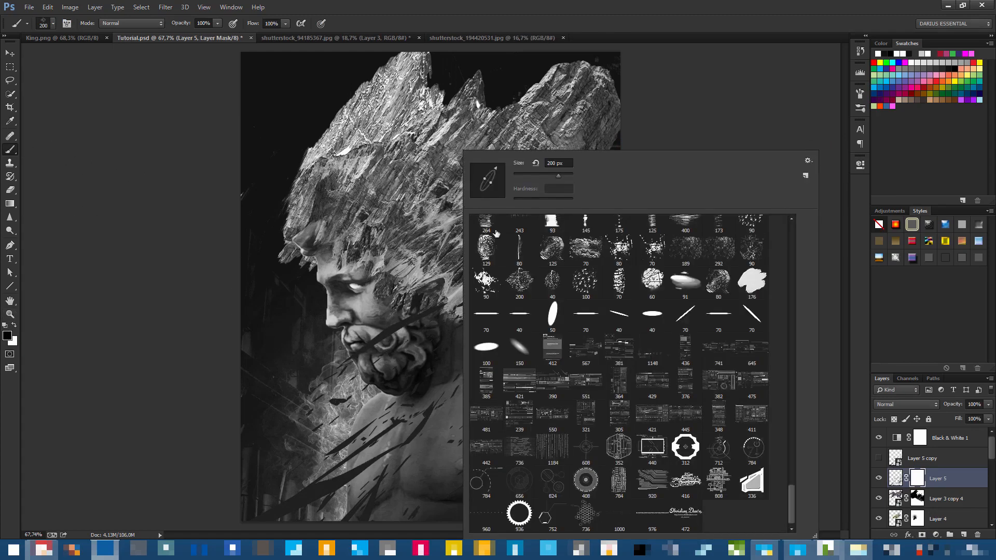
pyautogui.moveTo(496, 170); pyautogui.dragTo(501, 174)
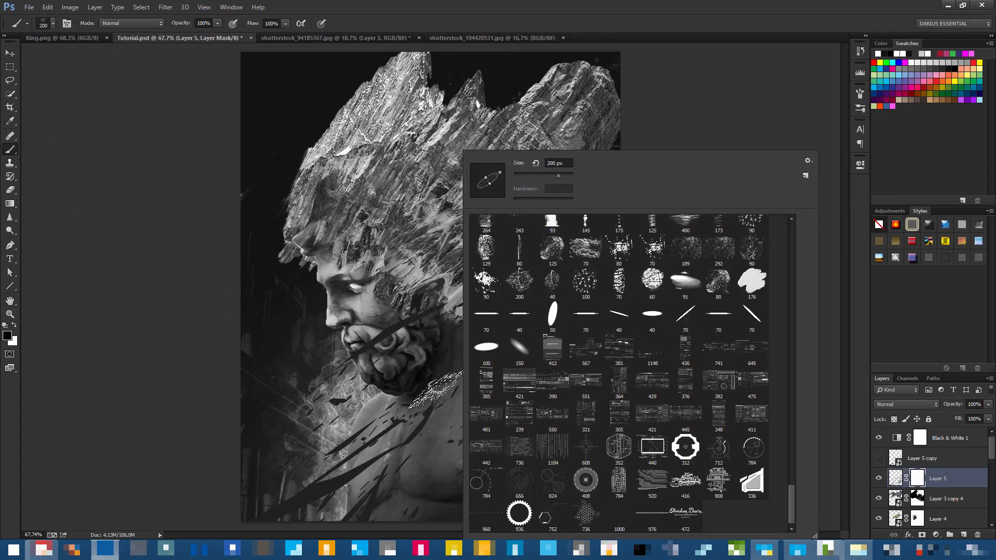
pyautogui.moveTo(402, 369)
pyautogui.mouseDown()
pyautogui.moveTo(457, 306)
pyautogui.moveTo(400, 379)
pyautogui.moveTo(413, 366)
pyautogui.mouseUp()
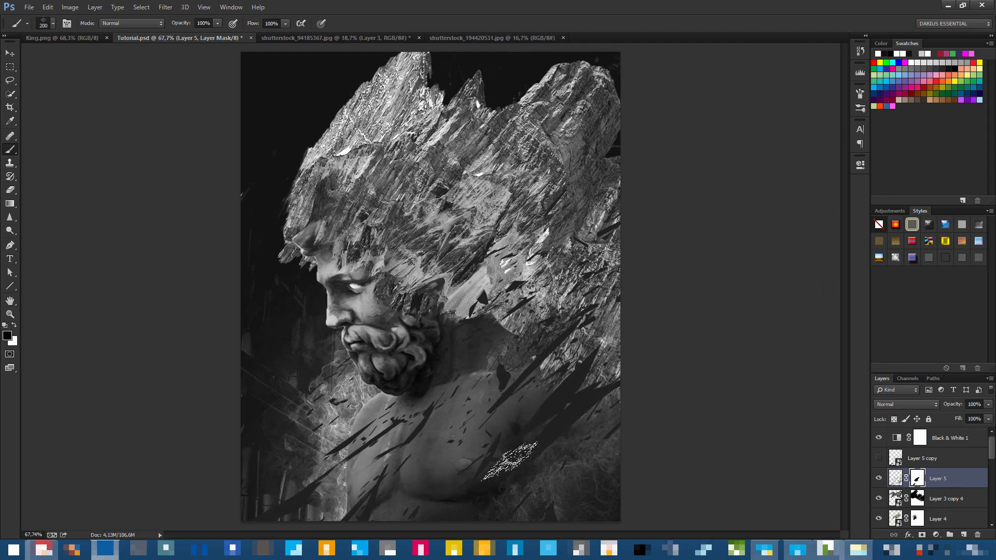
pyautogui.moveTo(483, 456)
pyautogui.mouseDown()
pyautogui.moveTo(502, 437)
pyautogui.moveTo(507, 464)
pyautogui.moveTo(523, 459)
pyautogui.mouseUp()
pyautogui.moveTo(602, 375)
pyautogui.mouseDown()
pyautogui.moveTo(621, 362)
pyautogui.moveTo(626, 376)
pyautogui.moveTo(573, 391)
pyautogui.moveTo(565, 367)
pyautogui.mouseUp()
pyautogui.scroll(-6, 445, 389)
pyautogui.scroll(6, 445, 389)
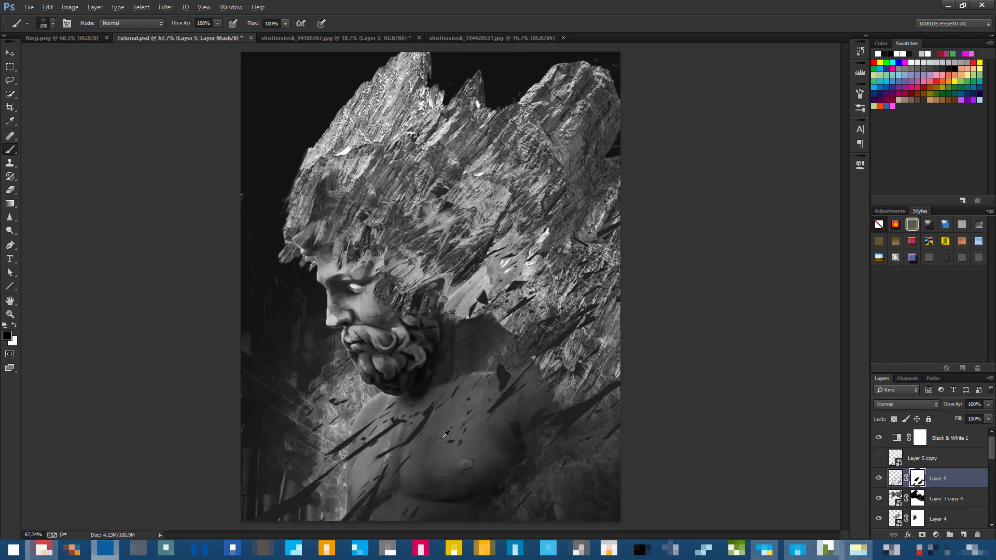
# Duplicate the masked Layer 5 and move the copy up over the statue's rock head and dark background.
pyautogui.scroll(-3, 427, 417)
pyautogui.press('alt')
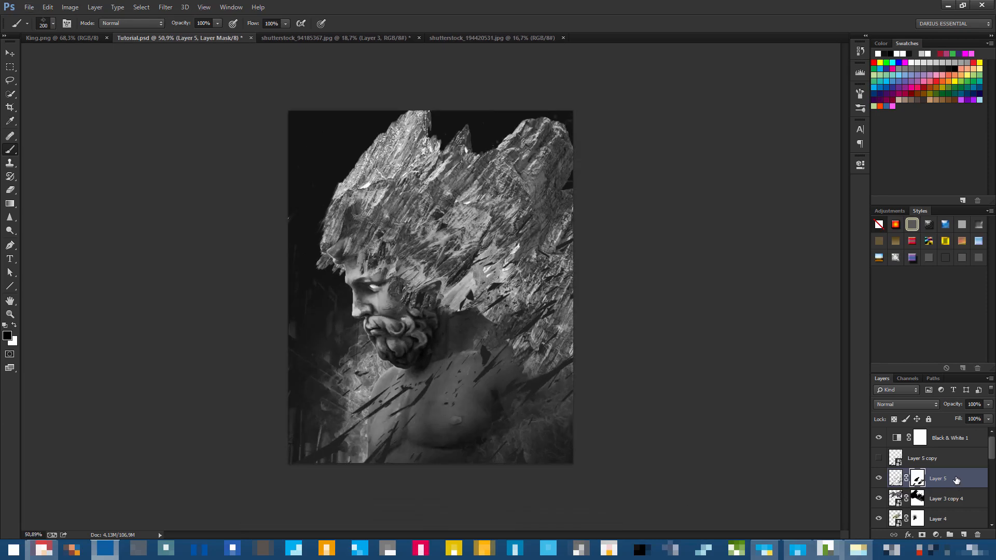
pyautogui.moveTo(963, 483); pyautogui.dragTo(964, 534)
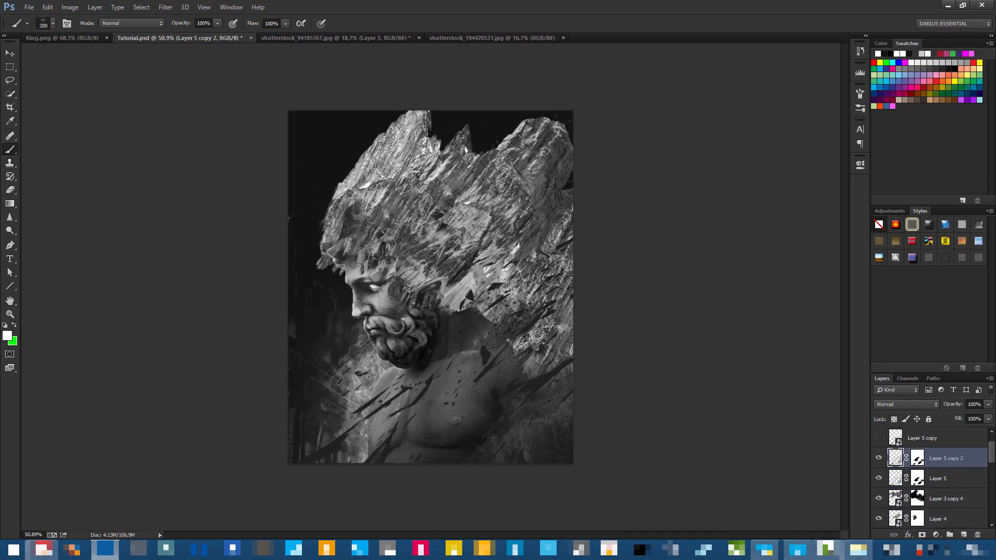
pyautogui.keyDown('ctrl'); pyautogui.moveTo(533, 394); pyautogui.dragTo(400, 129); pyautogui.keyUp('ctrl')
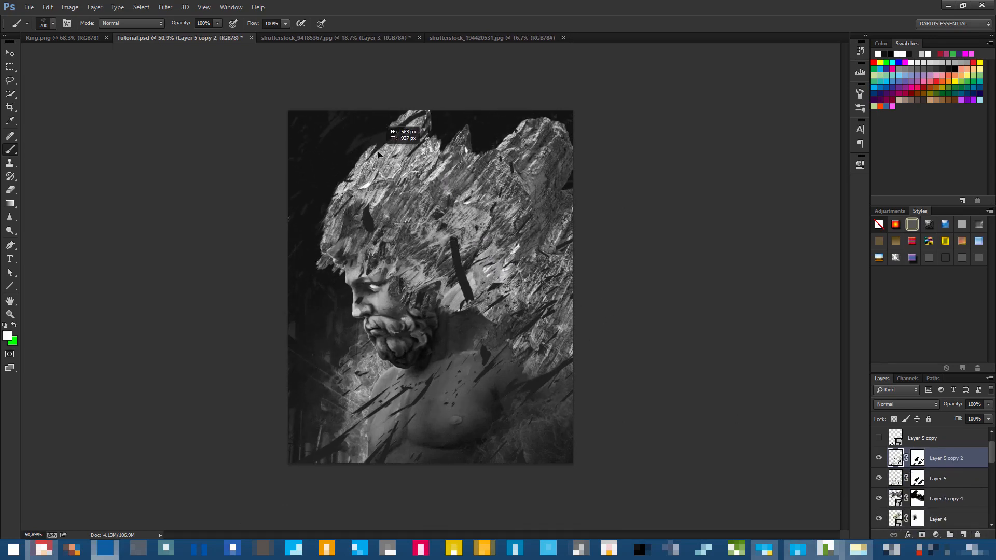
# Paint black on the mask of Layer 5 copy 2 to hide the large shards covering the rock head.
pyautogui.moveTo(420, 322)
pyautogui.mouseDown()
pyautogui.moveTo(470, 259)
pyautogui.moveTo(449, 293)
pyautogui.moveTo(465, 273)
pyautogui.moveTo(465, 223)
pyautogui.moveTo(444, 160)
pyautogui.moveTo(421, 137)
pyautogui.moveTo(359, 144)
pyautogui.moveTo(338, 246)
pyautogui.moveTo(356, 277)
pyautogui.moveTo(320, 248)
pyautogui.mouseUp()
pyautogui.hotkey('ctrl', 'z')
pyautogui.click(918, 462)
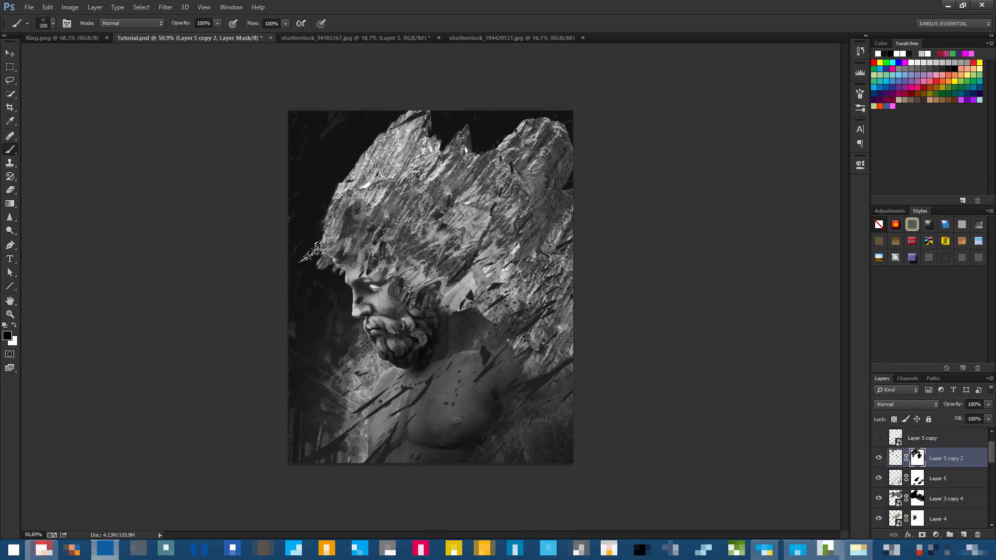
pyautogui.scroll(3, 349, 240)
pyautogui.keyDown('ctrl'); pyautogui.moveTo(392, 239); pyautogui.dragTo(410, 248); pyautogui.keyUp('ctrl')
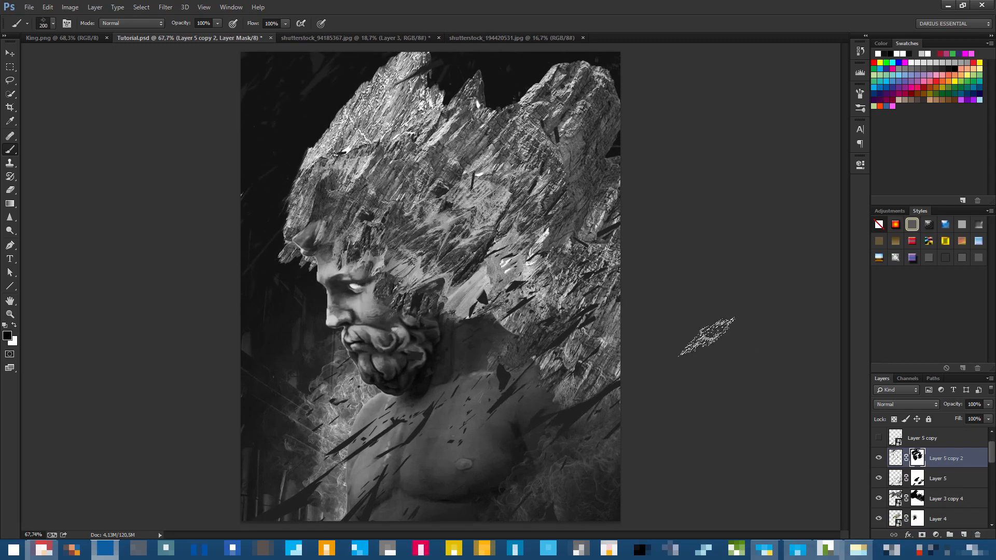
# Apply a Motion Blur with a slightly increased distance to the shards on Layer 5 copy 2.
pyautogui.click(895, 458)
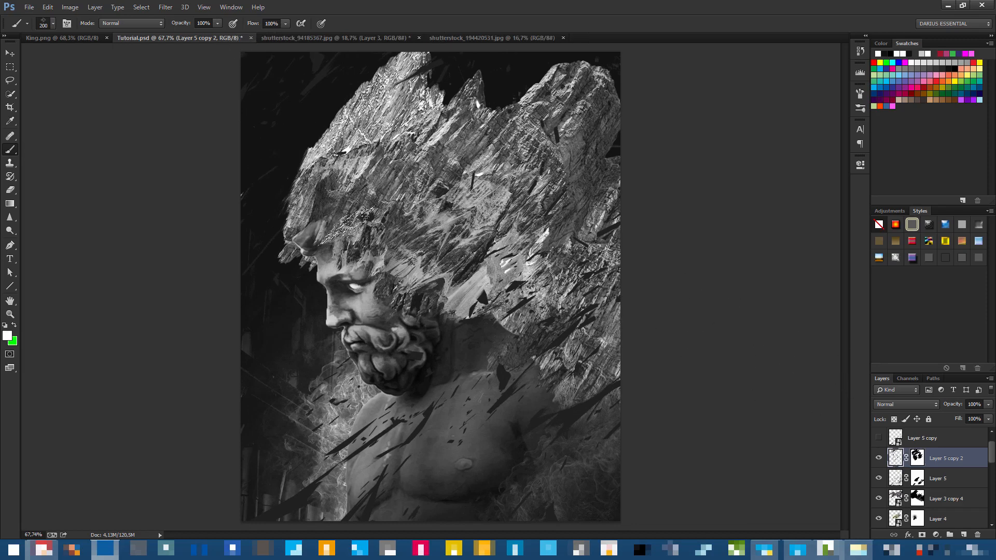
pyautogui.click(166, 7)
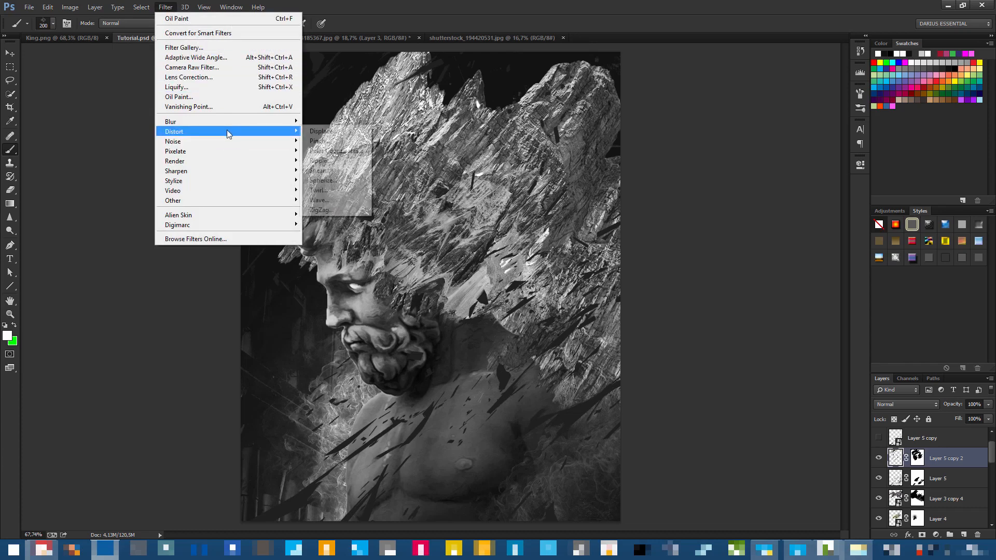
pyautogui.moveTo(252, 123)
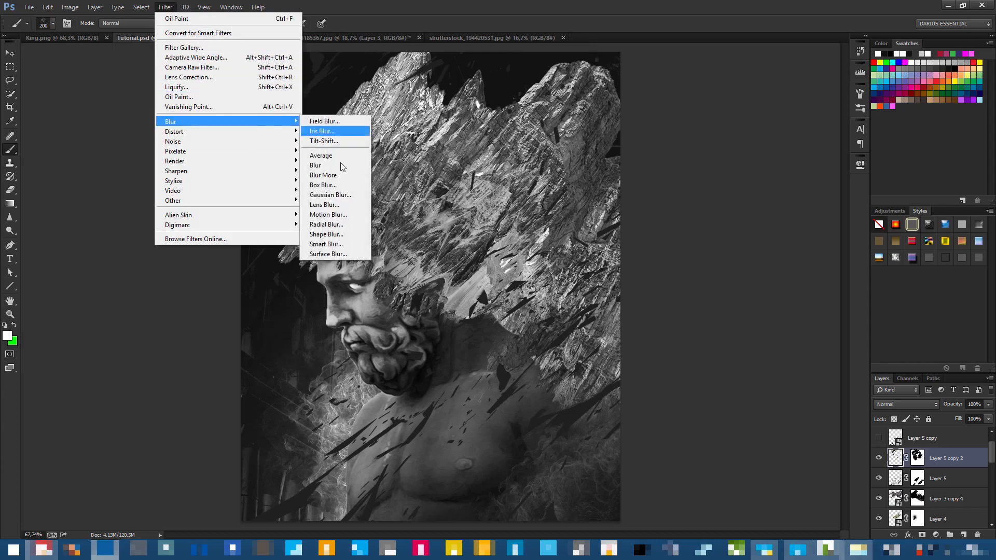
pyautogui.click(337, 214)
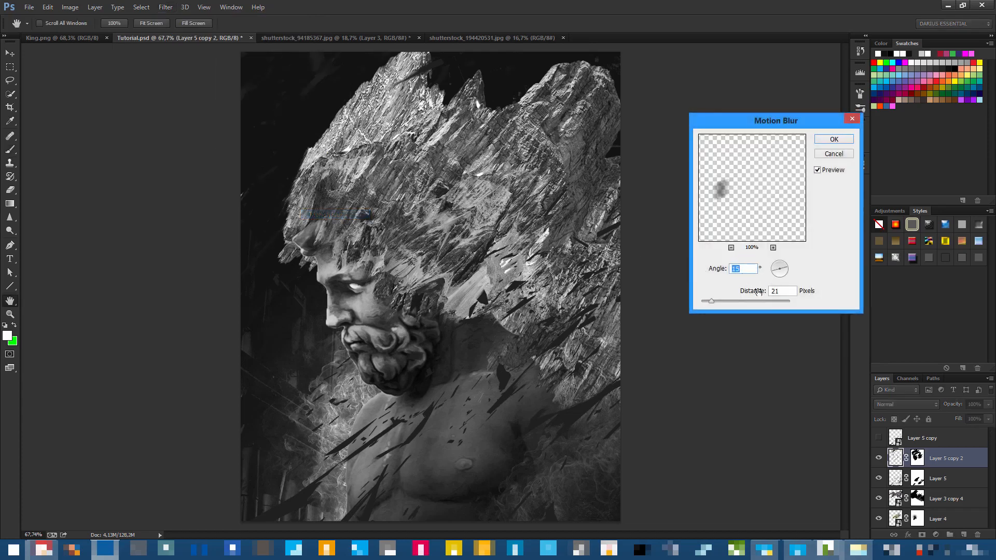
pyautogui.moveTo(710, 304)
pyautogui.mouseDown()
pyautogui.moveTo(722, 301)
pyautogui.moveTo(714, 301)
pyautogui.mouseUp()
pyautogui.click(833, 140)
pyautogui.moveTo(548, 278)
pyautogui.keyDown('ctrl'); pyautogui.mouseDown()
pyautogui.moveTo(620, 348)
pyautogui.moveTo(680, 388)
pyautogui.moveTo(587, 295)
pyautogui.moveTo(579, 328)
pyautogui.moveTo(553, 257)
pyautogui.moveTo(555, 267)
pyautogui.mouseUp(); pyautogui.keyUp('ctrl')
pyautogui.scroll(-7, 524, 255)
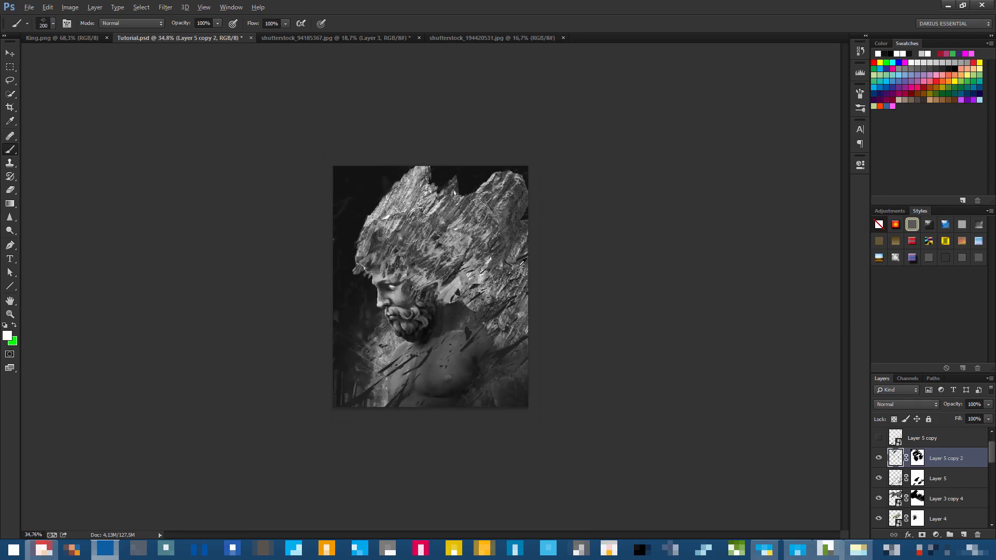
pyautogui.scroll(4, 487, 294)
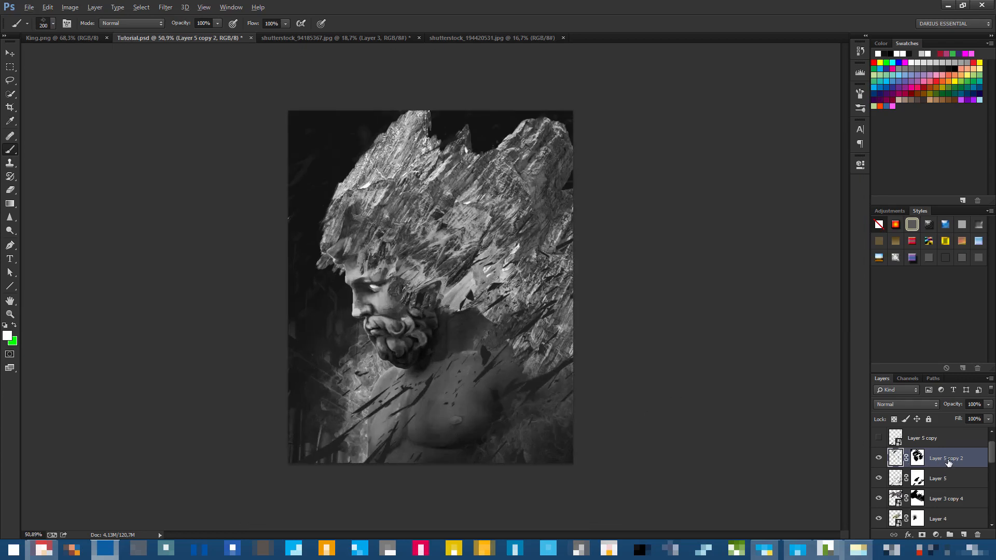
# Duplicate Layer 5 copy 2, enlarge the copy to about 189.4%, and move its shards down across the statue's torso.
pyautogui.hotkey('ctrl', 'j')
pyautogui.scroll(-8, 454, 311)
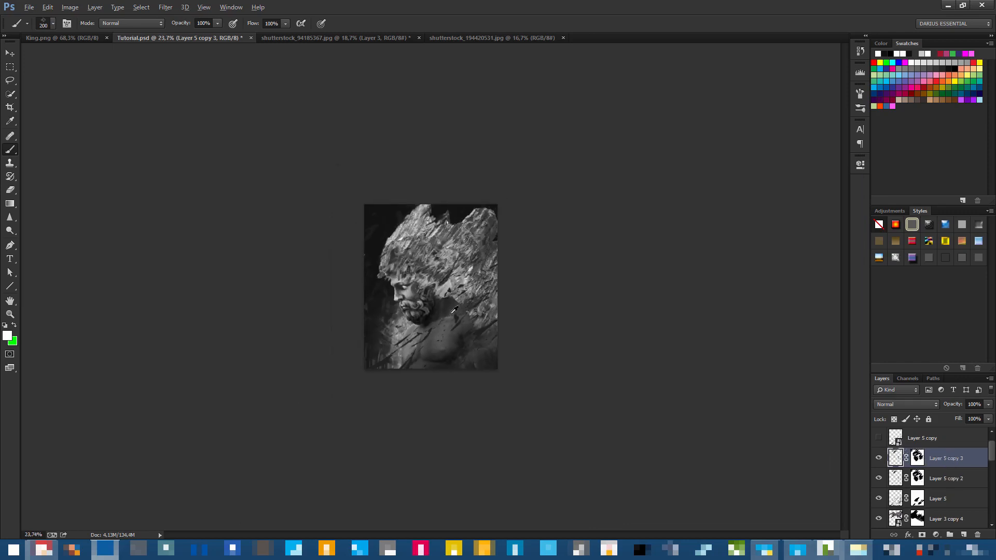
pyautogui.hotkey('ctrl', 't')
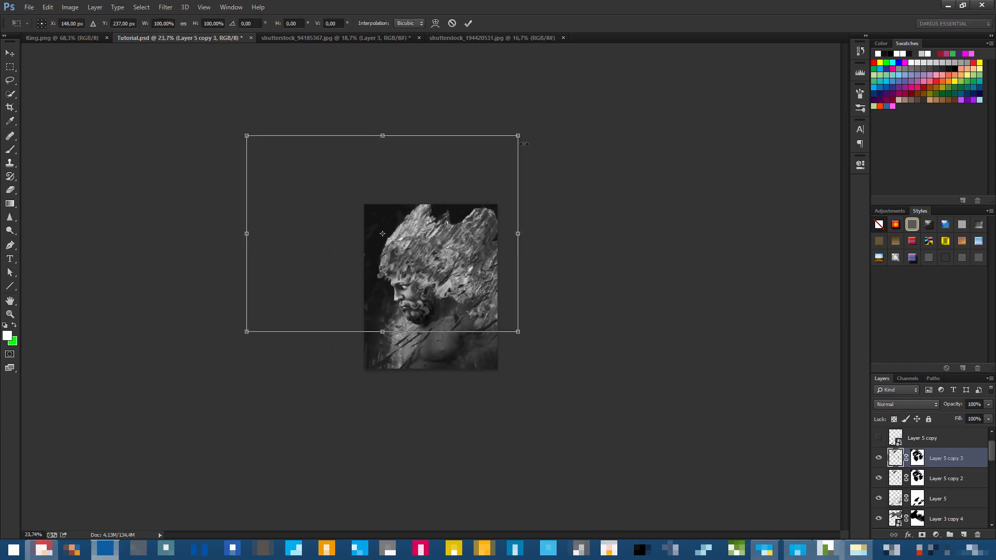
pyautogui.moveTo(522, 134); pyautogui.dragTo(764, 49)
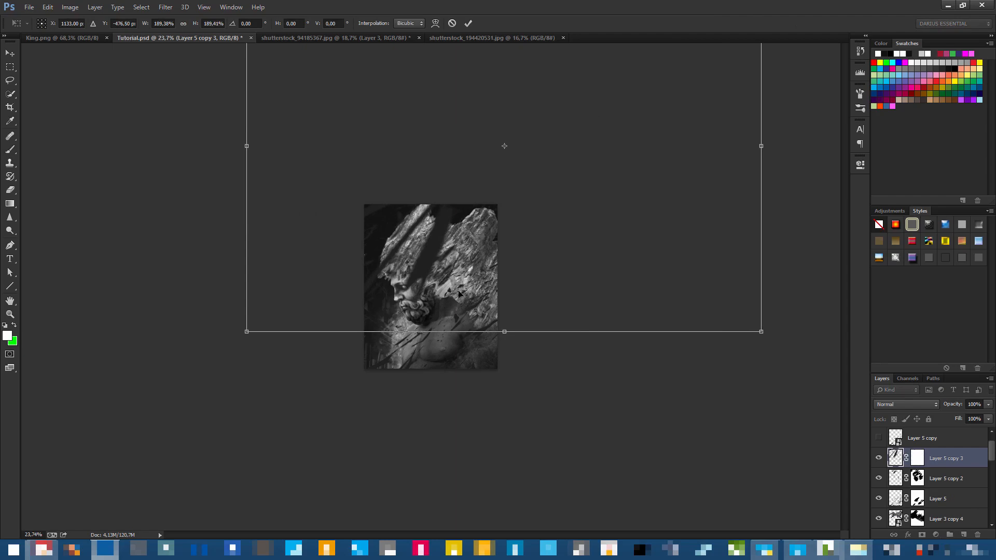
pyautogui.scroll(12, 459, 294)
pyautogui.moveTo(451, 307); pyautogui.dragTo(495, 461)
pyautogui.scroll(-8, 460, 283)
pyautogui.moveTo(472, 263)
pyautogui.mouseDown()
pyautogui.moveTo(475, 466)
pyautogui.moveTo(453, 392)
pyautogui.moveTo(476, 395)
pyautogui.moveTo(501, 362)
pyautogui.mouseUp()
pyautogui.press('b')
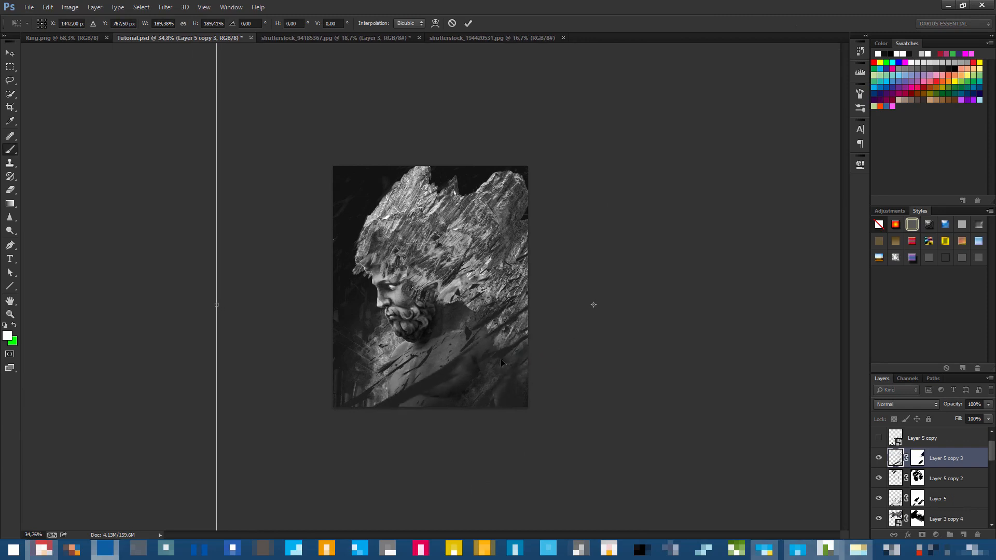
pyautogui.press('Return')
# Apply a Gaussian Blur with a radius of about 18.2 pixels to the enlarged shards on Layer 5 copy 3.
pyautogui.scroll(5, 501, 359)
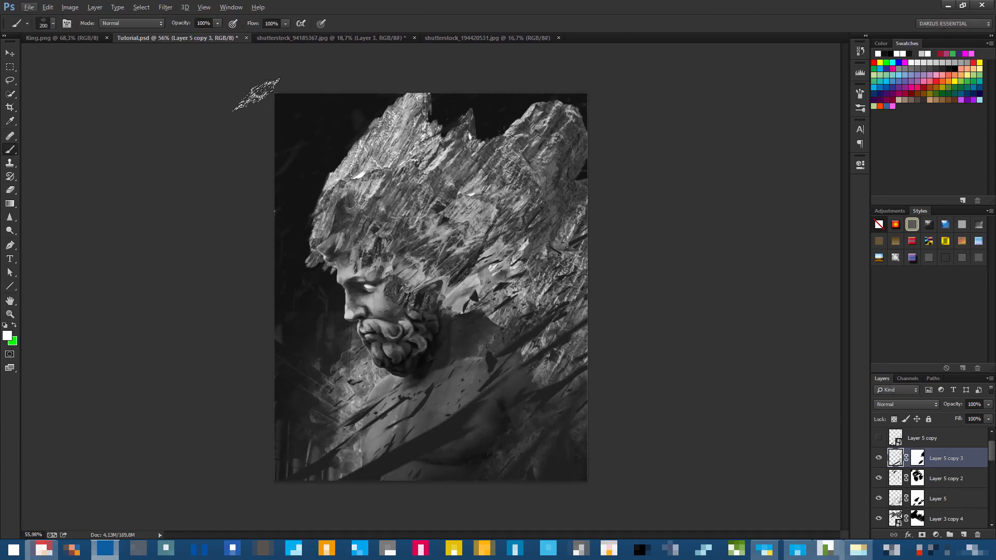
pyautogui.click(166, 7)
pyautogui.moveTo(235, 122)
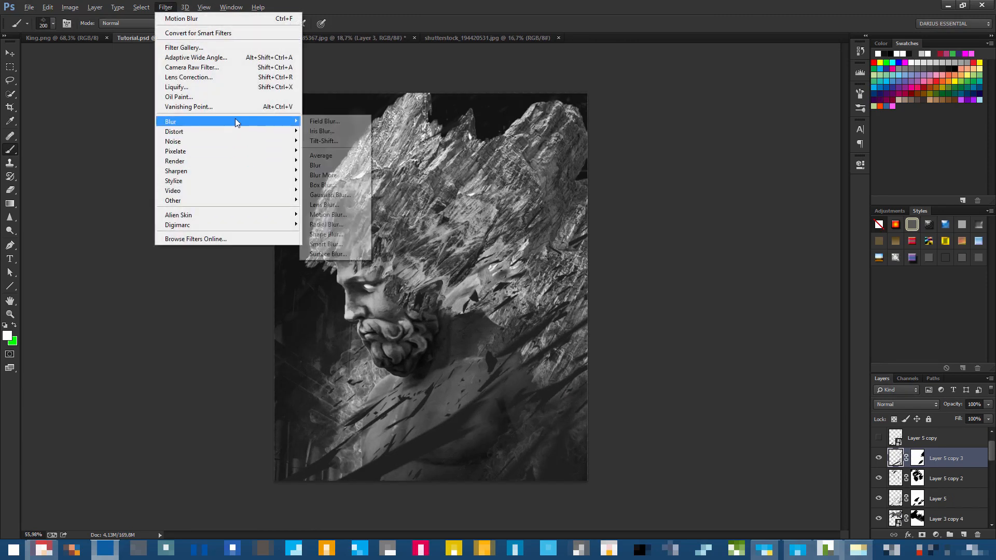
pyautogui.click(330, 194)
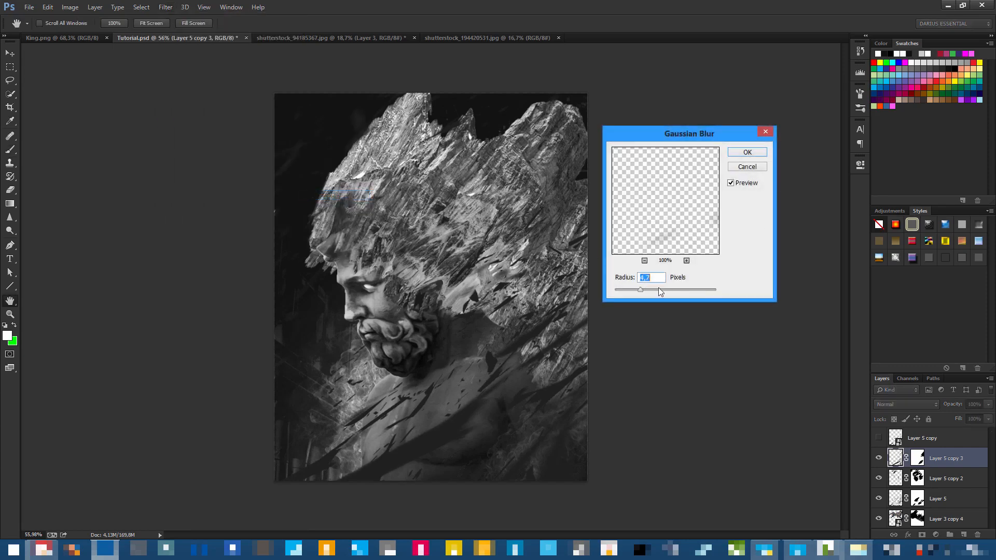
pyautogui.moveTo(642, 288); pyautogui.dragTo(659, 291)
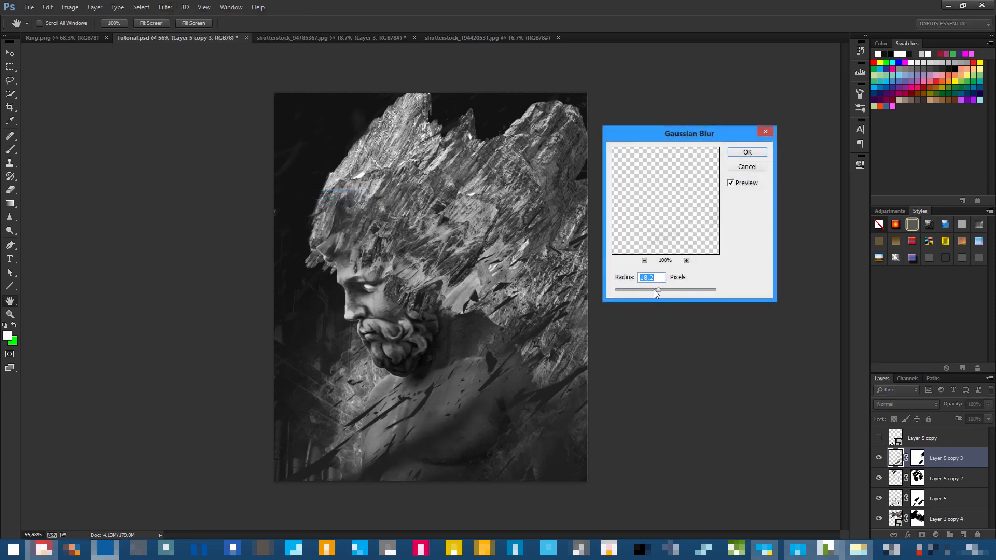
pyautogui.click(747, 152)
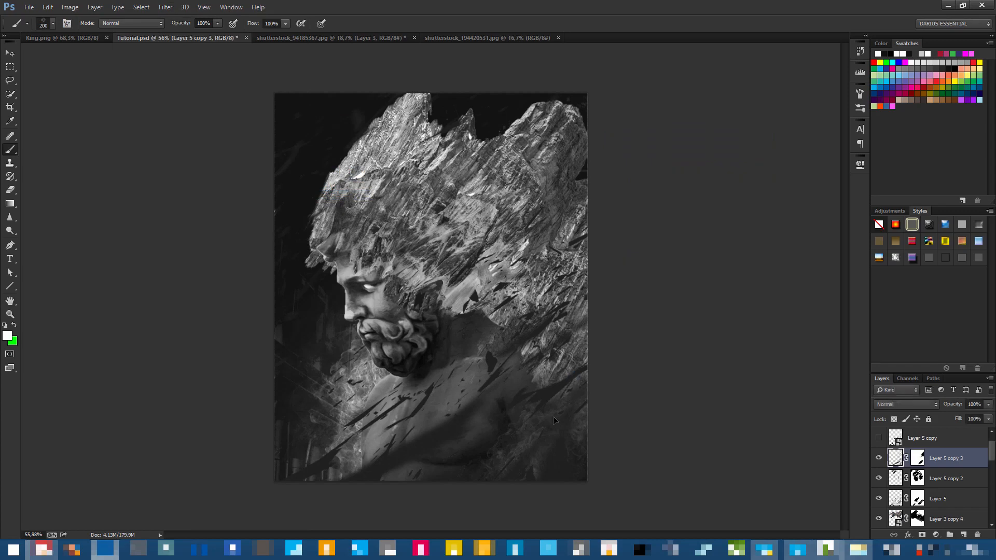
# Paint black on the mask of Layer 5 copy 3 to hide the blurred shards over the statue's chest and shoulder.
pyautogui.moveTo(553, 416)
pyautogui.mouseDown()
pyautogui.moveTo(570, 433)
pyautogui.moveTo(510, 463)
pyautogui.moveTo(460, 437)
pyautogui.moveTo(420, 439)
pyautogui.moveTo(390, 415)
pyautogui.moveTo(394, 431)
pyautogui.moveTo(405, 429)
pyautogui.moveTo(384, 466)
pyautogui.moveTo(576, 280)
pyautogui.moveTo(606, 208)
pyautogui.moveTo(560, 249)
pyautogui.moveTo(524, 208)
pyautogui.mouseUp()
pyautogui.hotkey('ctrl', 'z')
pyautogui.click(916, 459)
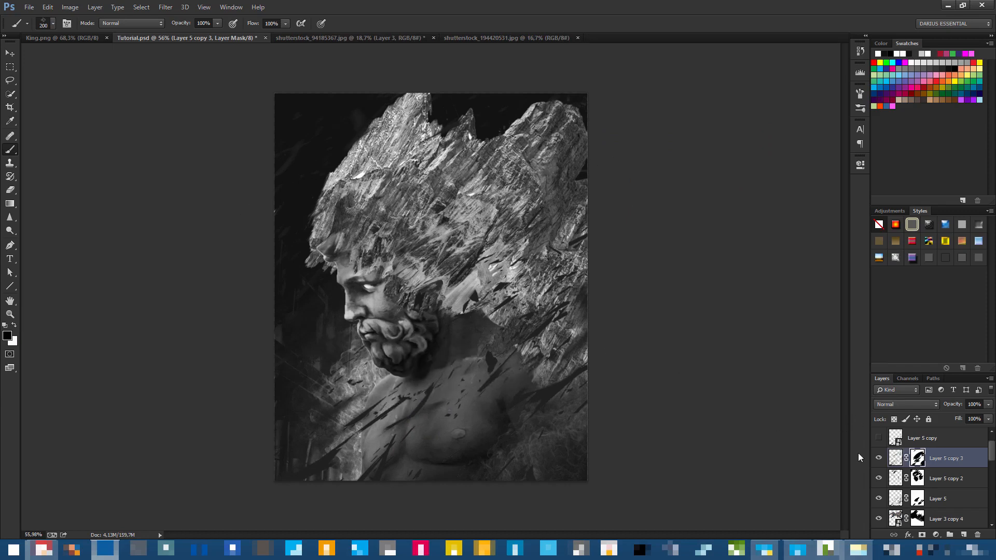
# Delete the hidden Layer 5 copy and save Tutorial.psd.
pyautogui.click(941, 442)
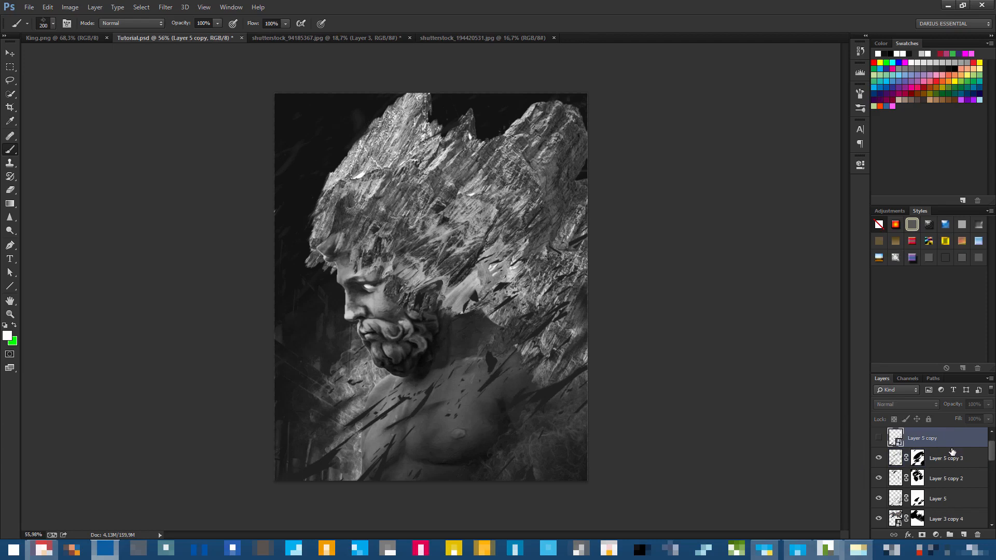
pyautogui.click(879, 439)
pyautogui.click(879, 438)
pyautogui.press('Delete')
pyautogui.hotkey('ctrl', 's')
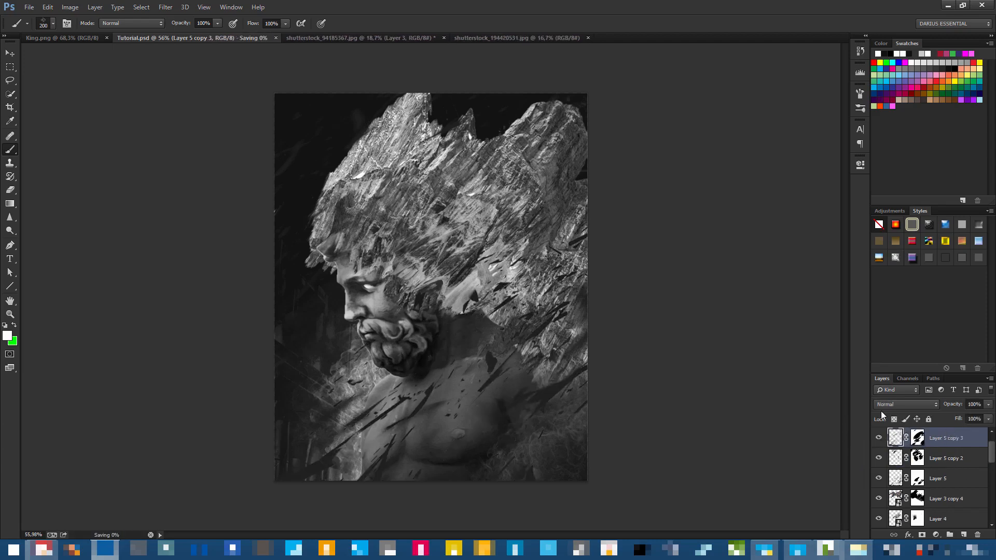
# Close shutterstock_194420531.jpg and shutterstock_94185367.jpg without saving changes.
pyautogui.click(465, 38)
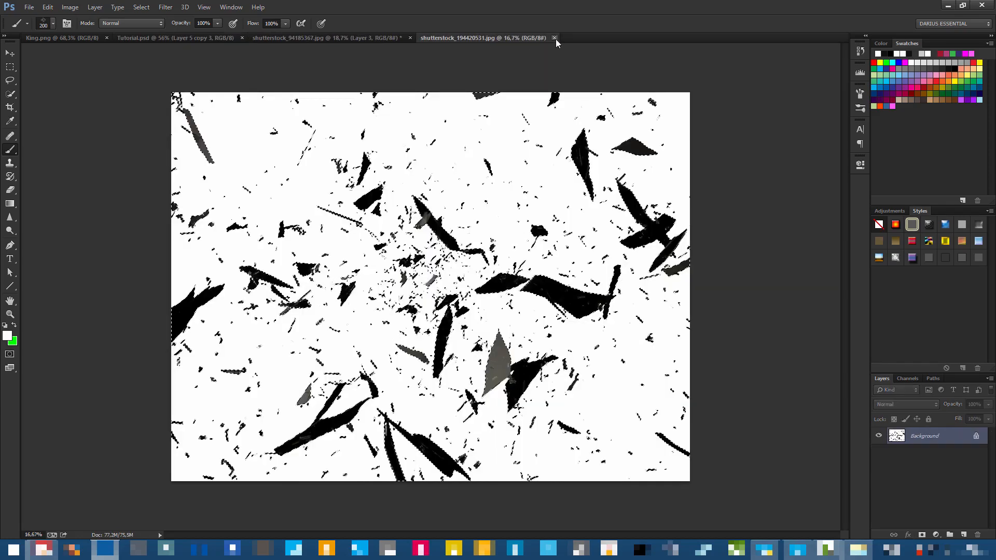
pyautogui.click(554, 38)
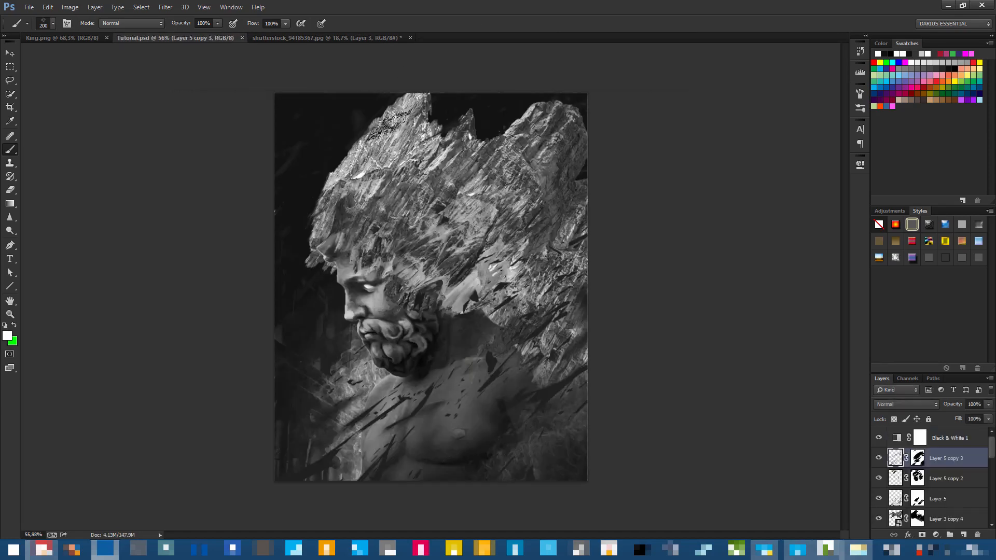
pyautogui.click(369, 39)
pyautogui.click(410, 38)
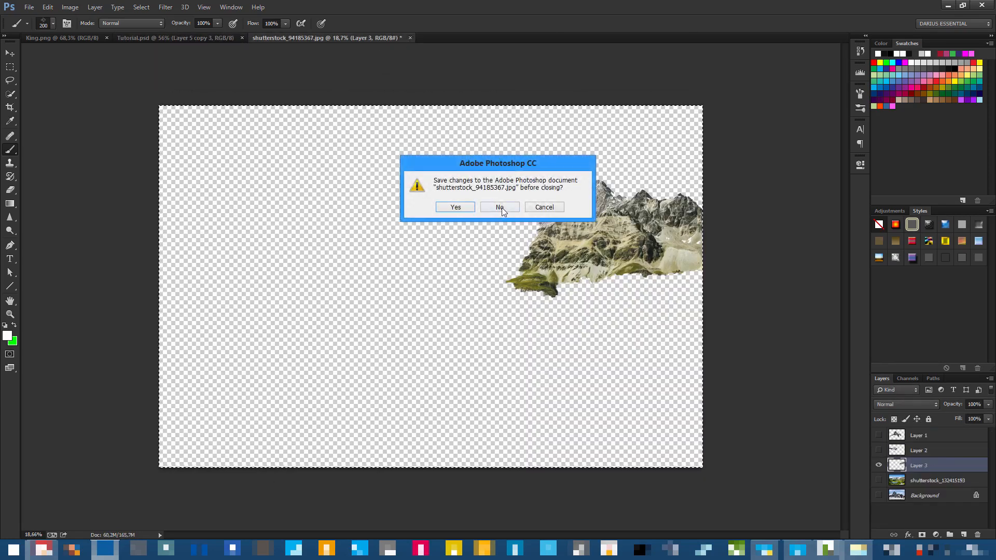
pyautogui.click(501, 208)
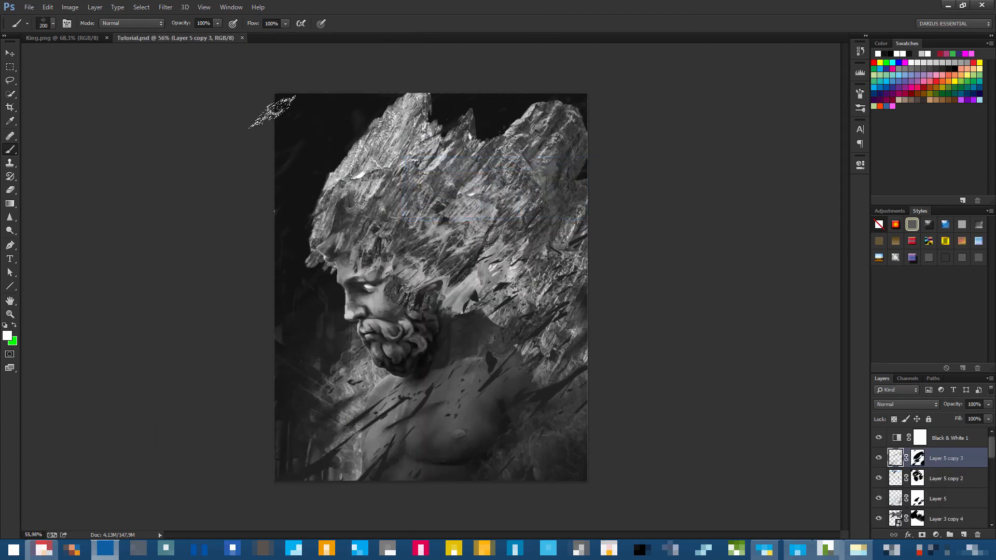
# Select Layer 1 copy 2 in Tutorial.psd and open the lava photo shutterstock_172539008.jpg.
pyautogui.click(965, 441)
pyautogui.click(965, 461)
pyautogui.scroll(-3, 966, 461)
pyautogui.scroll(-3, 953, 469)
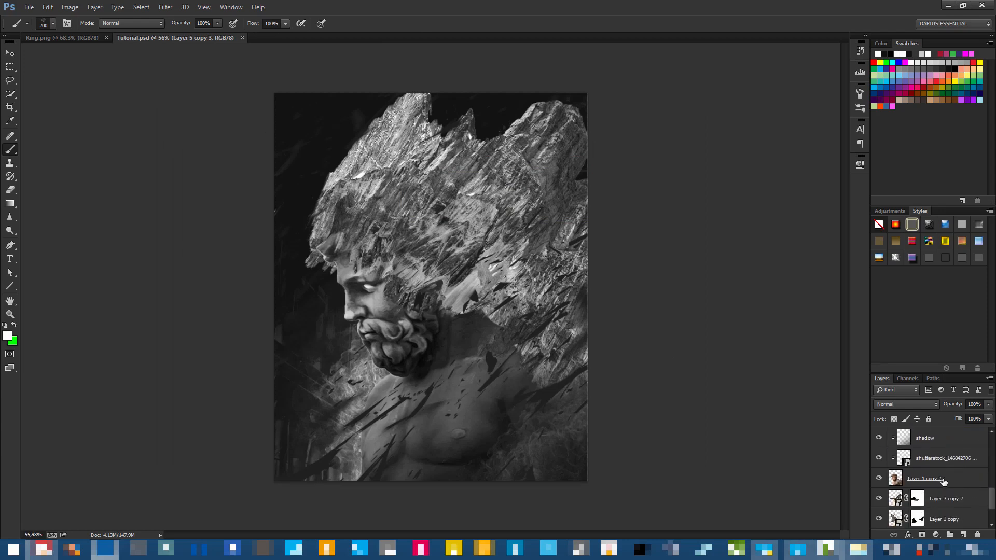
pyautogui.click(944, 482)
pyautogui.hotkey('alt', 'Tab')
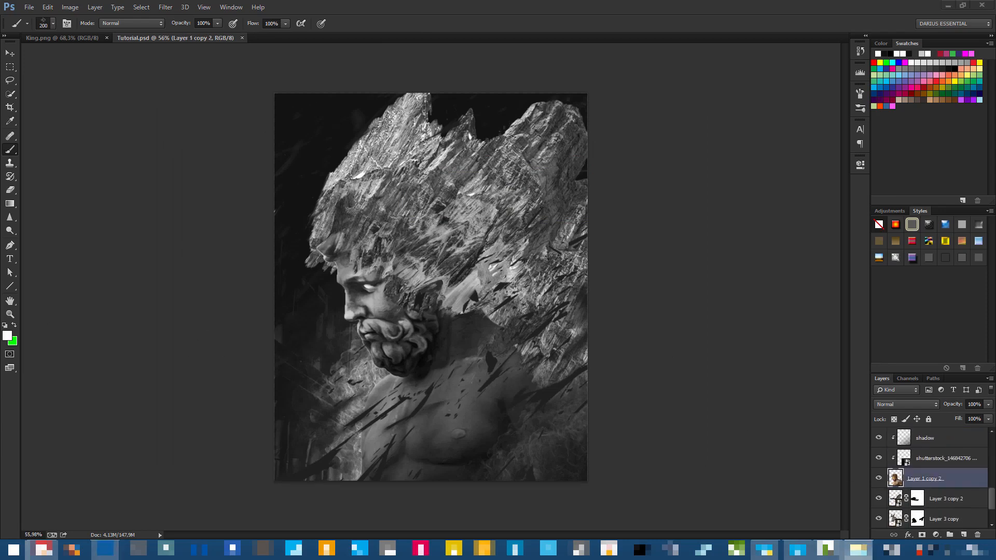
pyautogui.hotkey('alt', 'Tab')
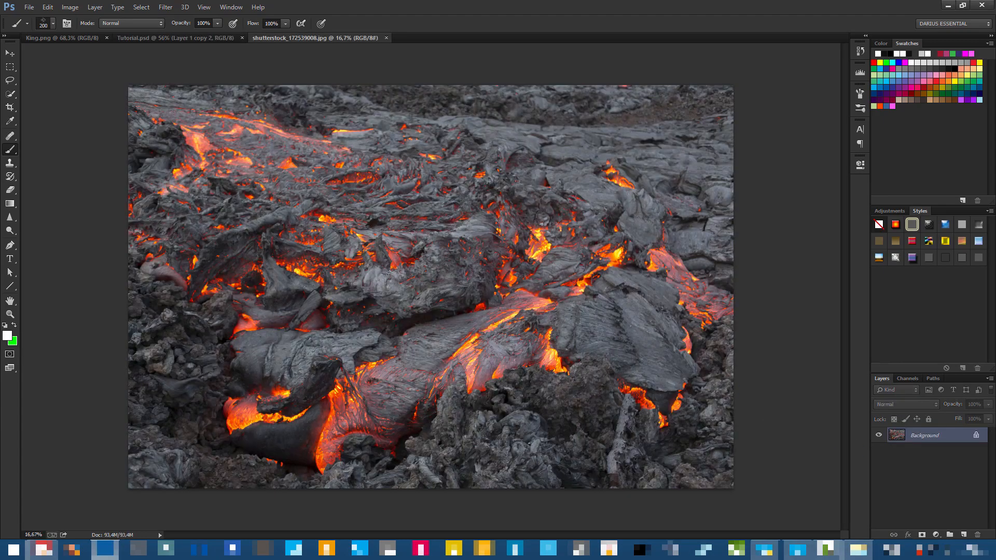
pyautogui.scroll(3, 390, 271)
pyautogui.scroll(-4, 384, 273)
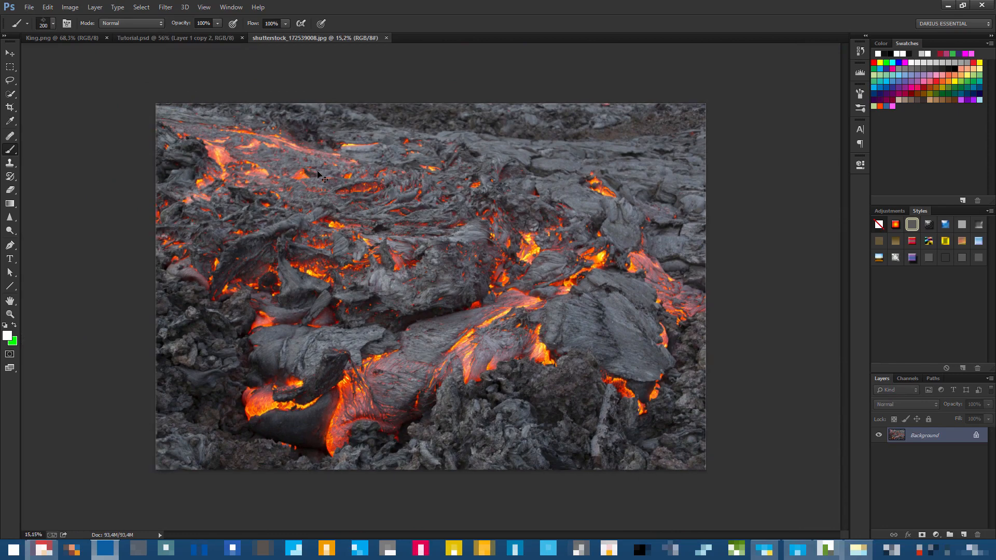
# Paste the lava photo into Tutorial.psd as a layer clipped to Layer 1 copy 2 and convert it to a smart object.
pyautogui.click(180, 38)
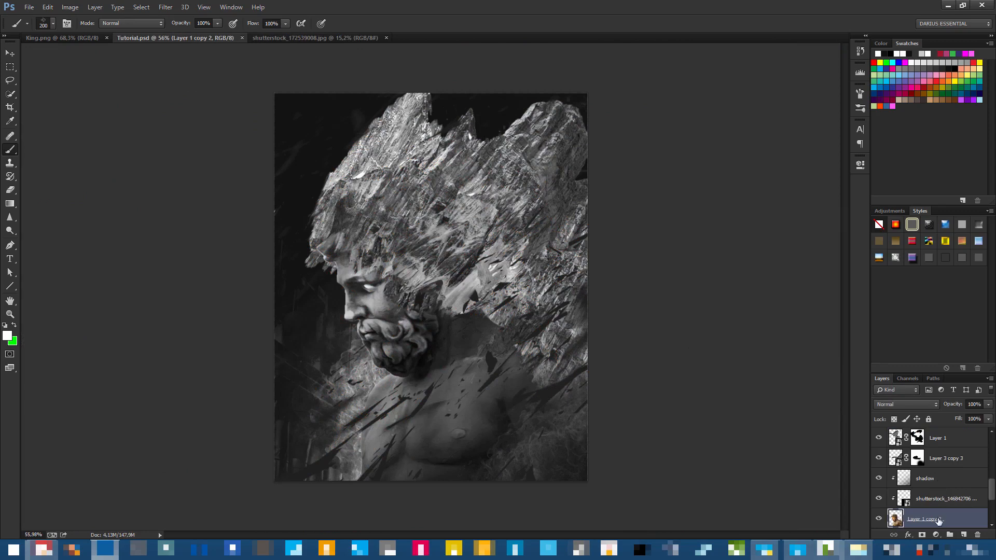
pyautogui.hotkey('ctrl', 'v')
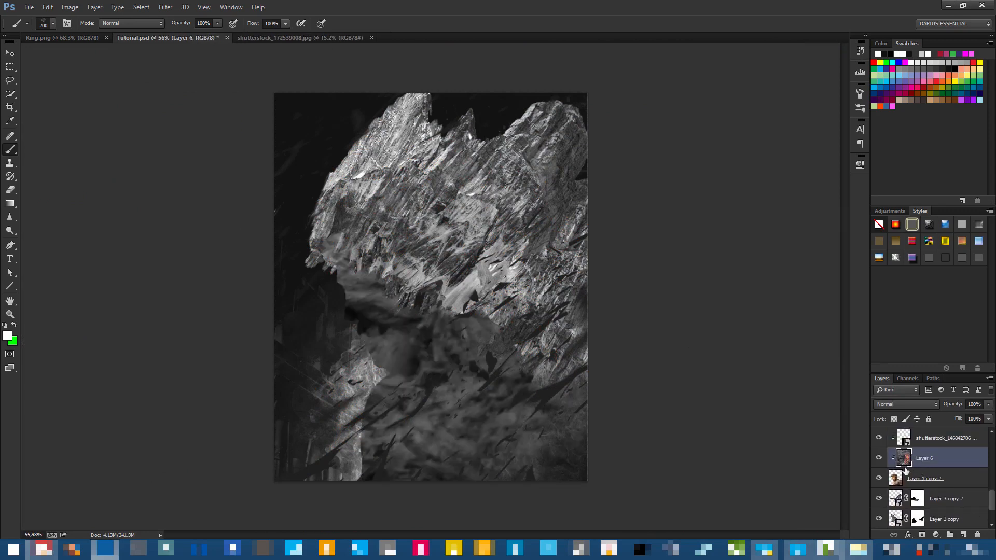
pyautogui.click(920, 479)
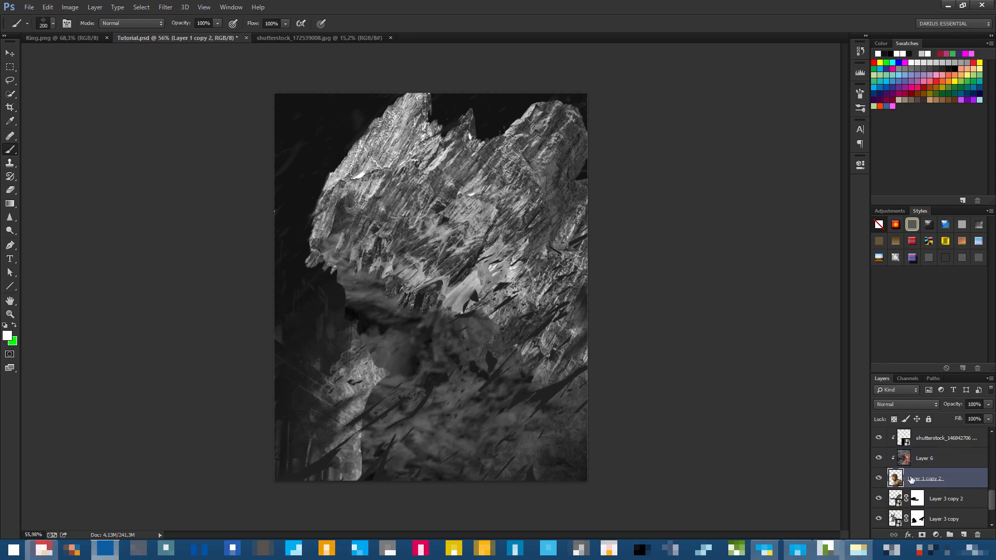
pyautogui.click(925, 442)
pyautogui.click(924, 459)
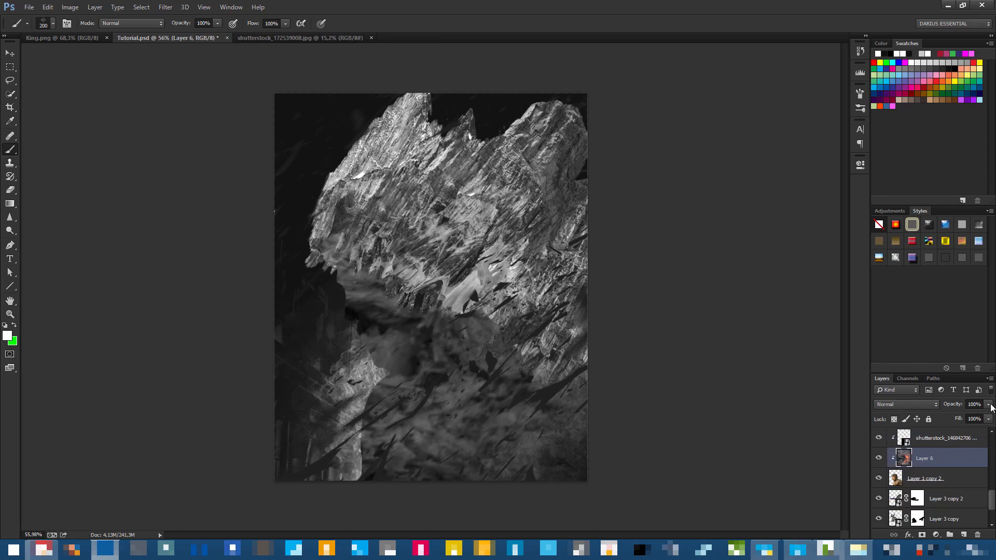
pyautogui.rightClick(956, 455)
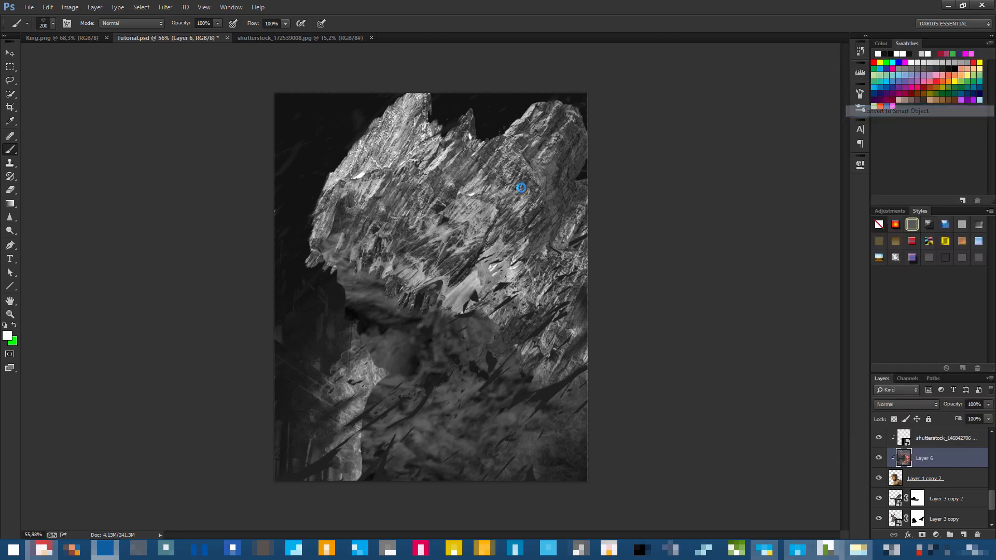
# Scale the lava layer down to about 22.3% and move it lower to cover the statue's face and torso.
pyautogui.hotkey('ctrl', 't')
pyautogui.hotkey('ctrl', '-')
pyautogui.hotkey('ctrl', '-')
pyautogui.hotkey('ctrl', '-')
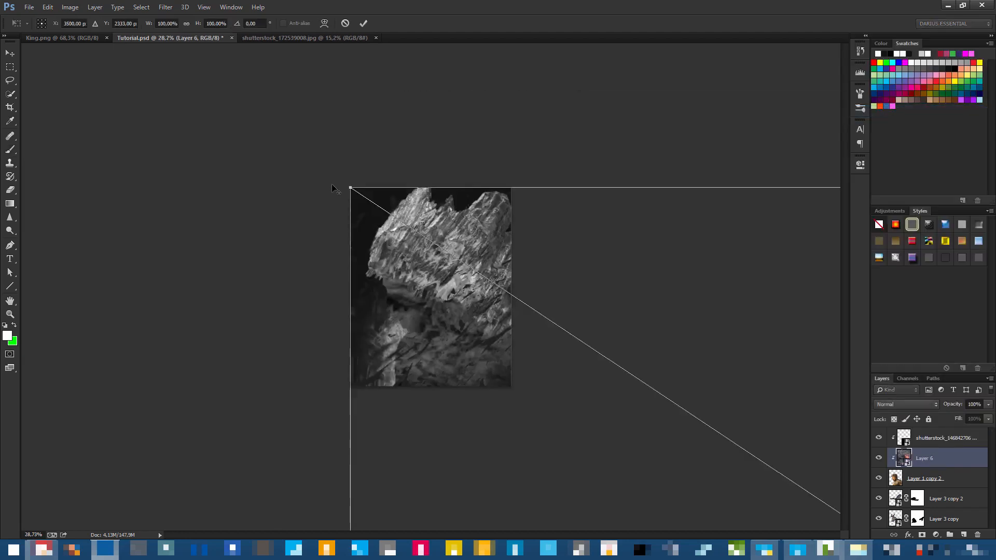
pyautogui.scroll(-4, 599, 388)
pyautogui.moveTo(625, 405); pyautogui.dragTo(462, 297)
pyautogui.scroll(7, 453, 322)
pyautogui.scroll(3, 451, 319)
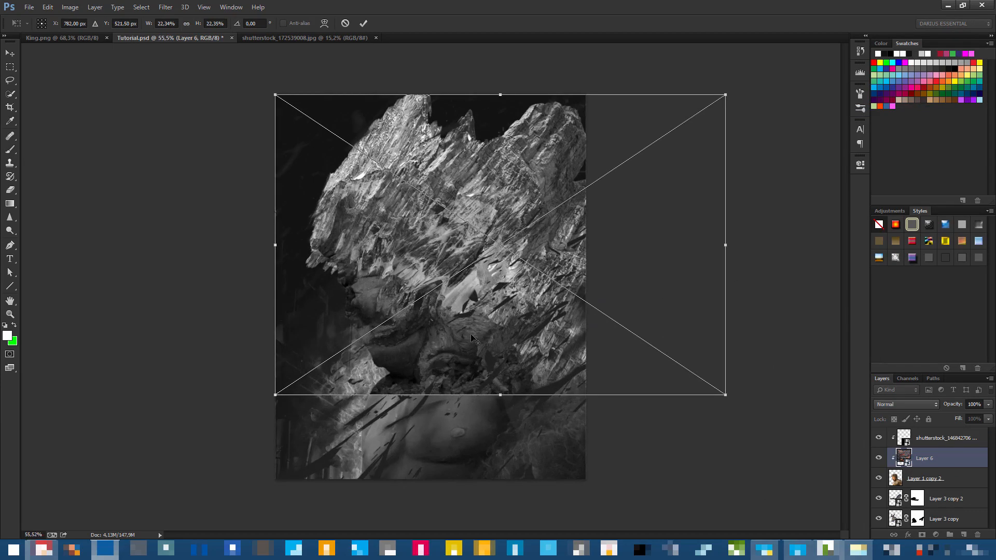
pyautogui.moveTo(531, 357); pyautogui.dragTo(515, 455)
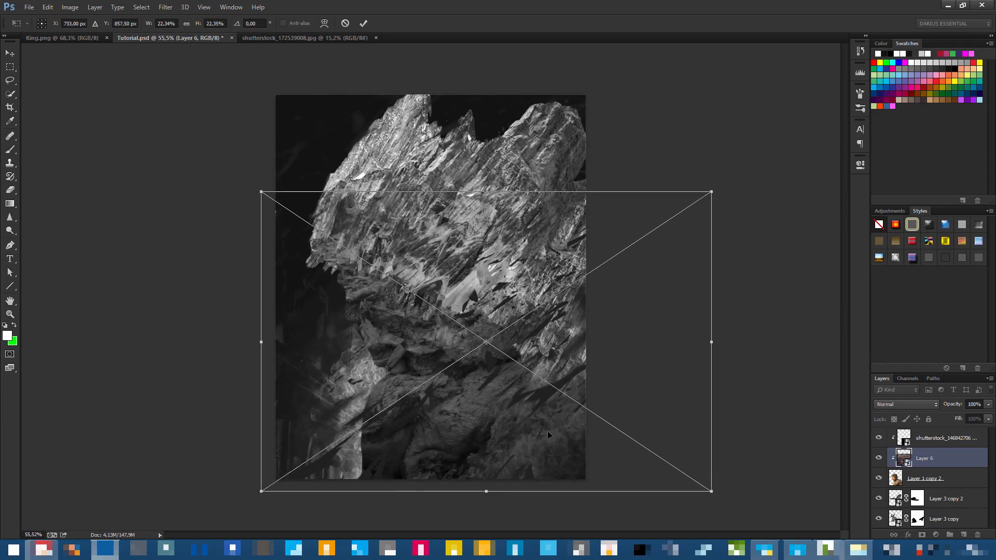
pyautogui.press('Return')
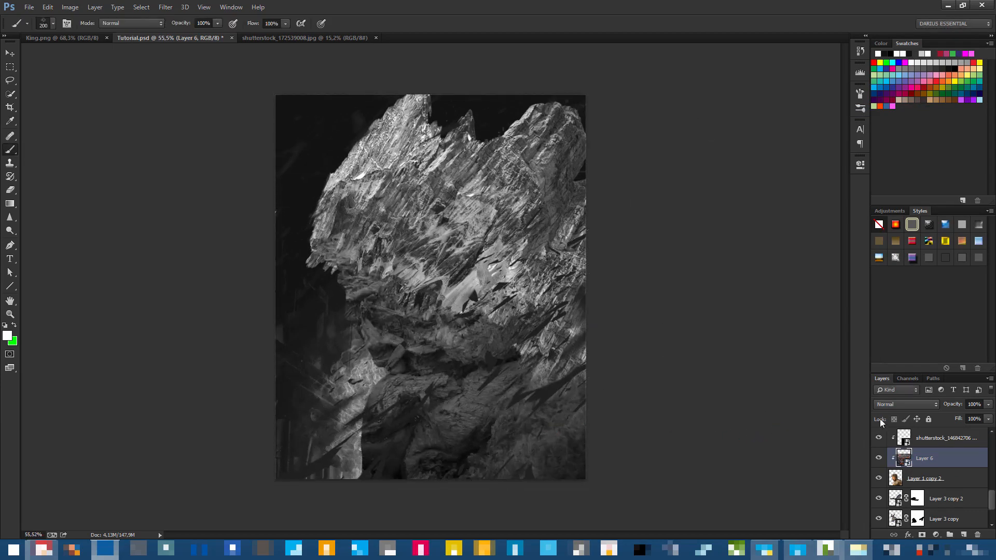
# Try the Screen blend mode on the lava layer, then set it to Overlay.
pyautogui.click(903, 405)
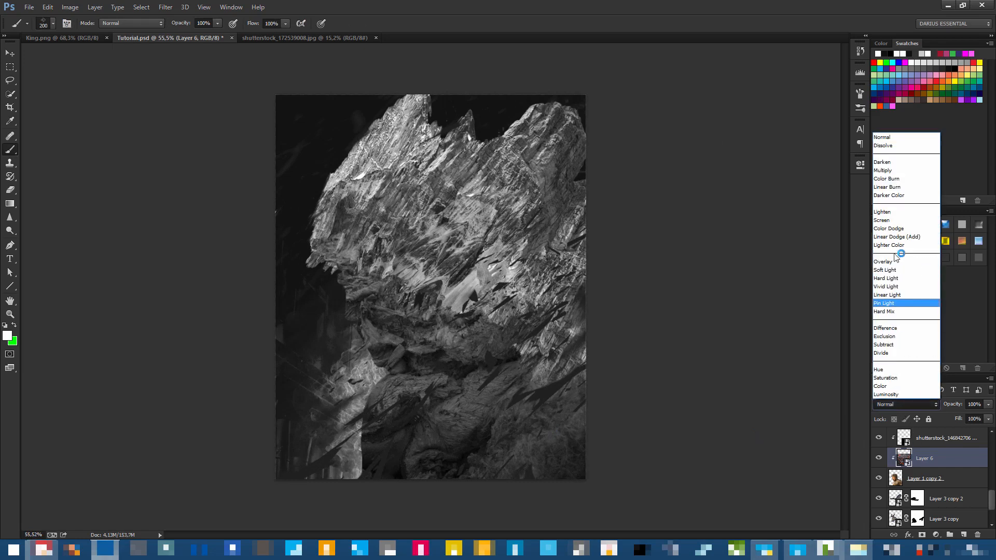
pyautogui.click(895, 220)
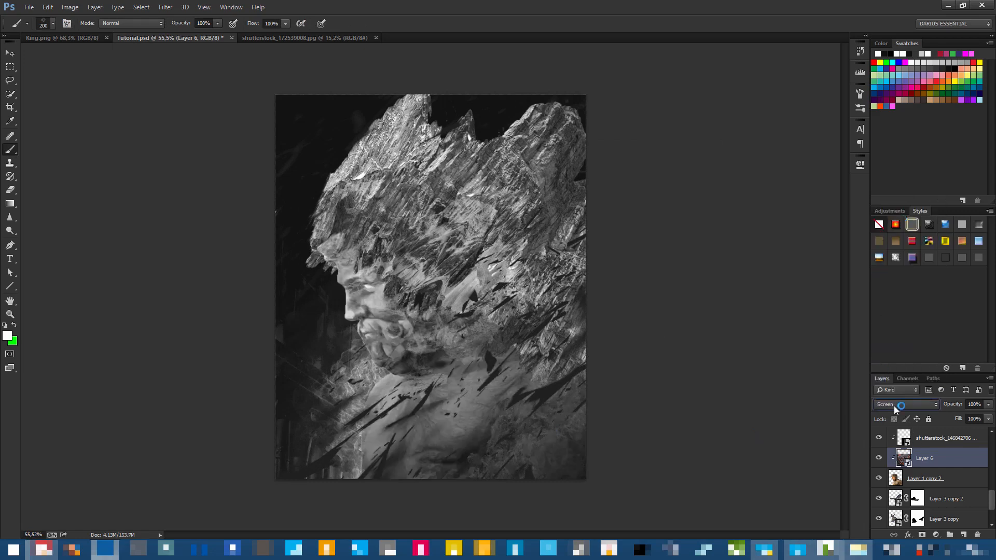
pyautogui.click(903, 405)
pyautogui.click(885, 254)
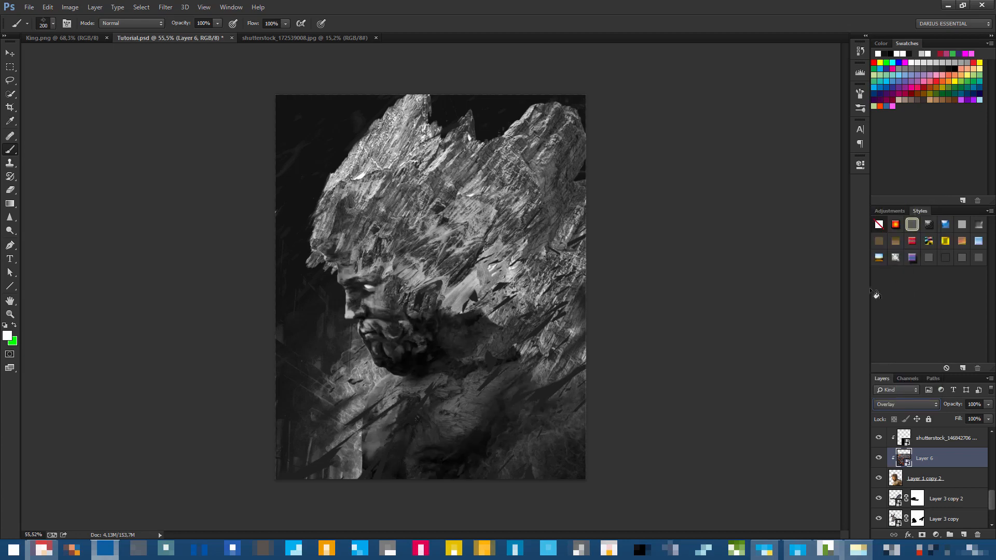
# Reposition the lava texture across the statue's beard, shoulder and chest, using King.png as the reference.
pyautogui.moveTo(499, 410); pyautogui.dragTo(590, 449)
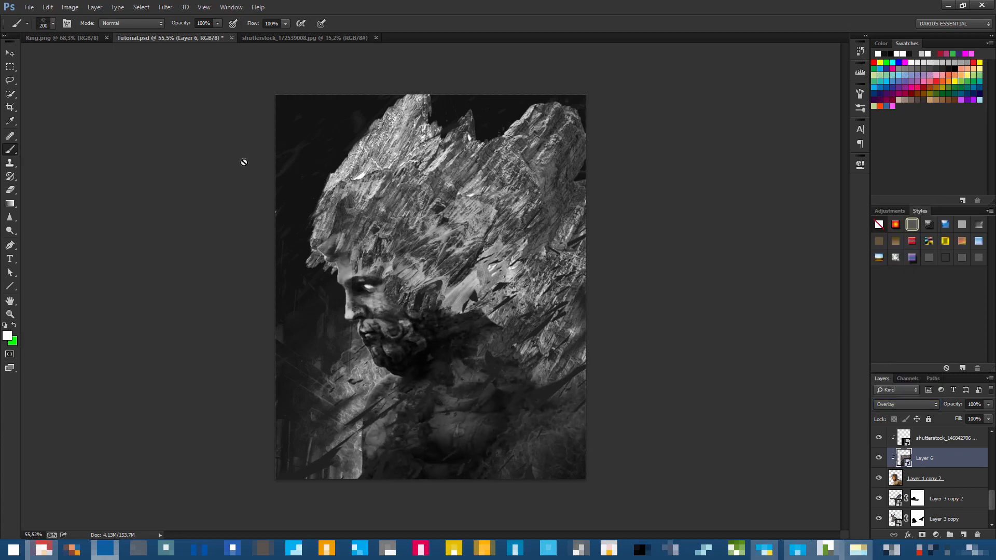
pyautogui.click(93, 38)
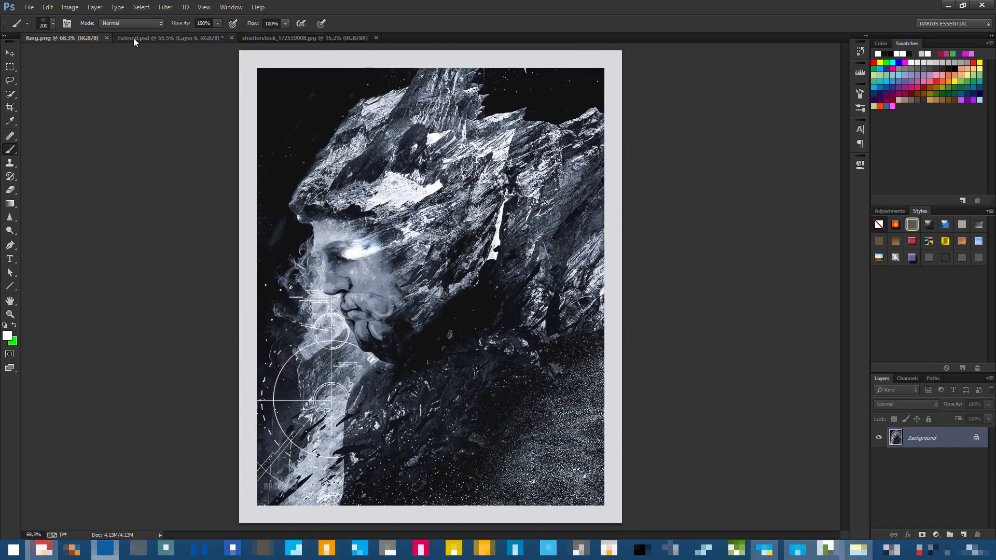
pyautogui.click(132, 39)
pyautogui.moveTo(470, 400); pyautogui.dragTo(406, 399)
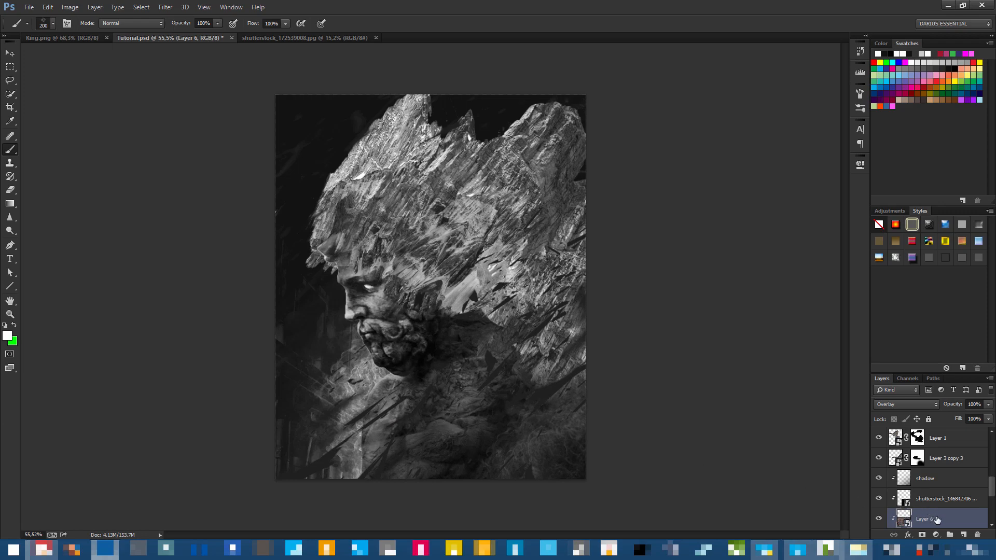
# Add a mask to Layer 6 and paint black at 60% brush opacity to reduce the lava texture over the face and beard.
pyautogui.click(922, 535)
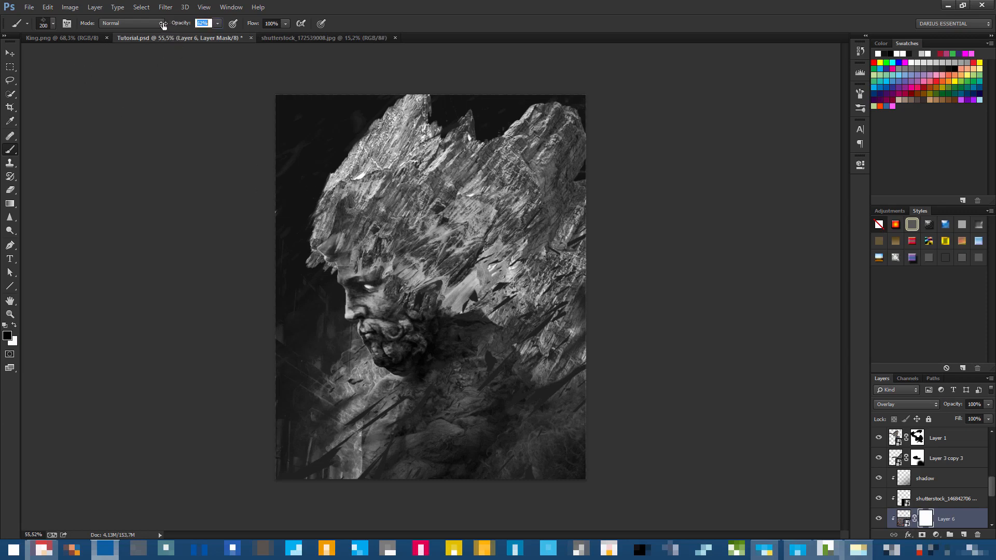
pyautogui.write('60')
pyautogui.press('Return')
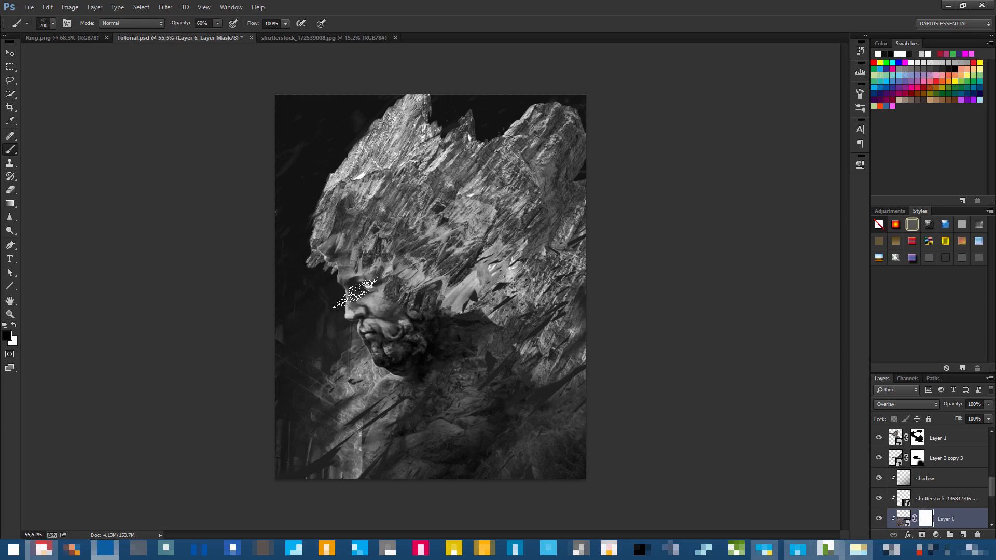
pyautogui.moveTo(354, 293)
pyautogui.mouseDown()
pyautogui.moveTo(366, 311)
pyautogui.moveTo(347, 303)
pyautogui.moveTo(378, 275)
pyautogui.moveTo(349, 306)
pyautogui.mouseUp()
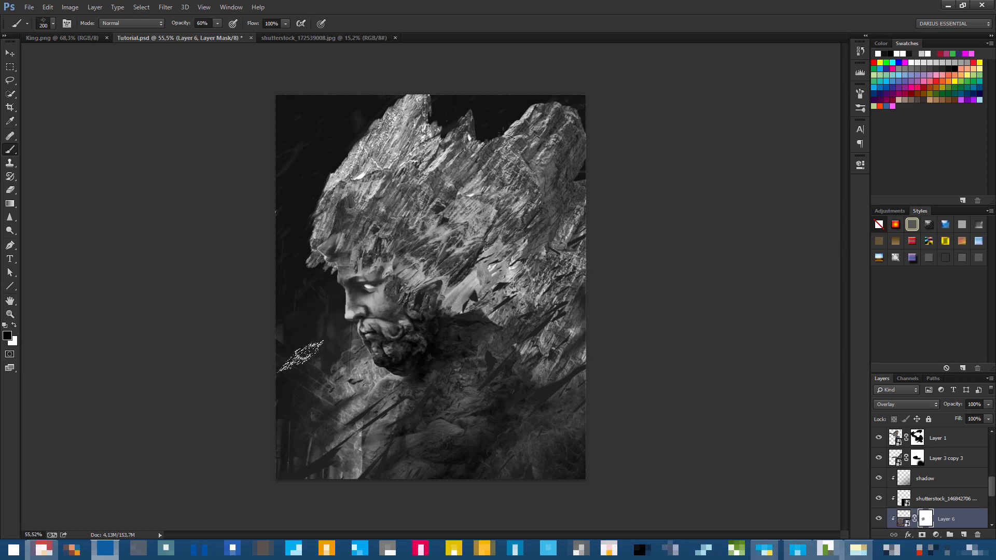
pyautogui.moveTo(395, 354)
pyautogui.mouseDown()
pyautogui.moveTo(343, 363)
pyautogui.moveTo(393, 352)
pyautogui.moveTo(388, 361)
pyautogui.moveTo(420, 337)
pyautogui.mouseUp()
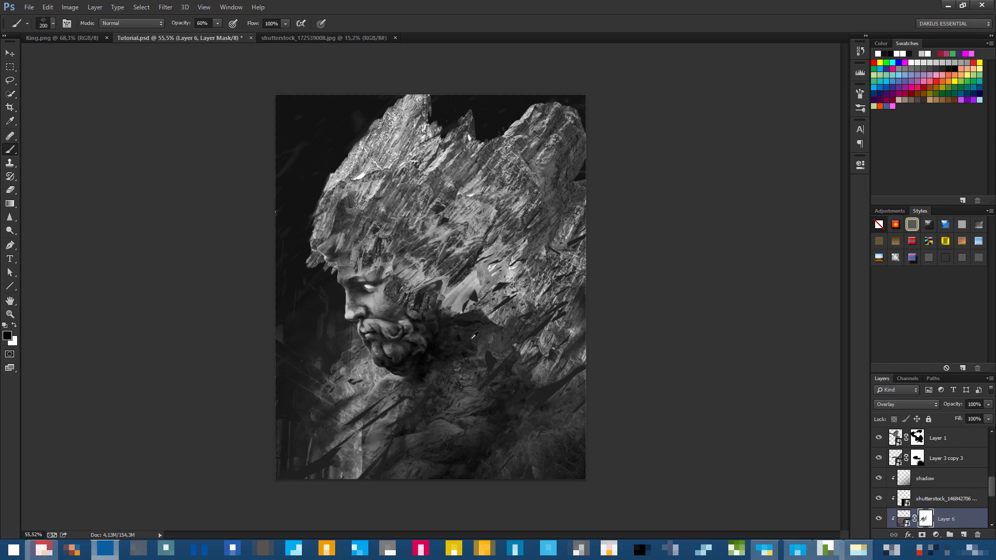
pyautogui.scroll(1, 473, 336)
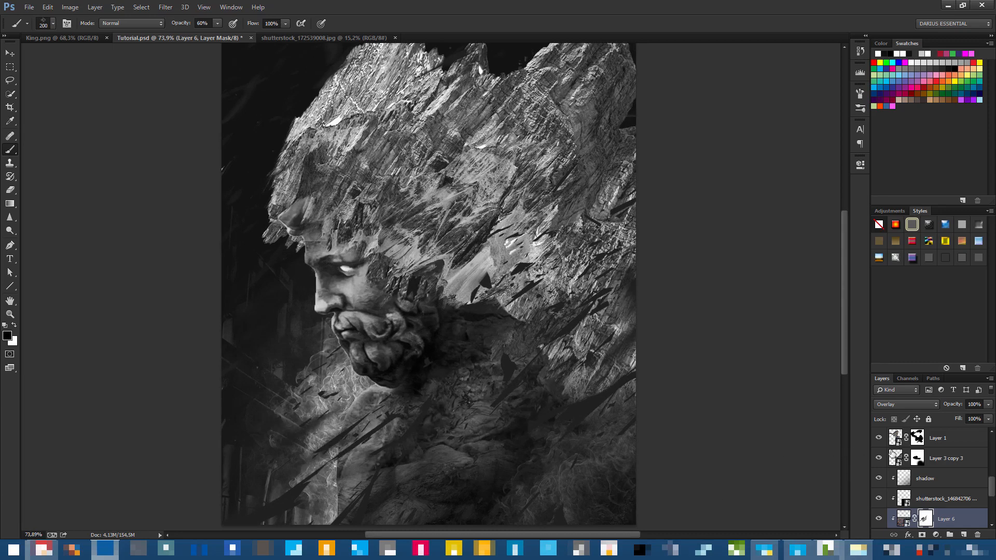
# Rasterize the lava smart object on Layer 6.
pyautogui.click(907, 515)
pyautogui.rightClick(910, 518)
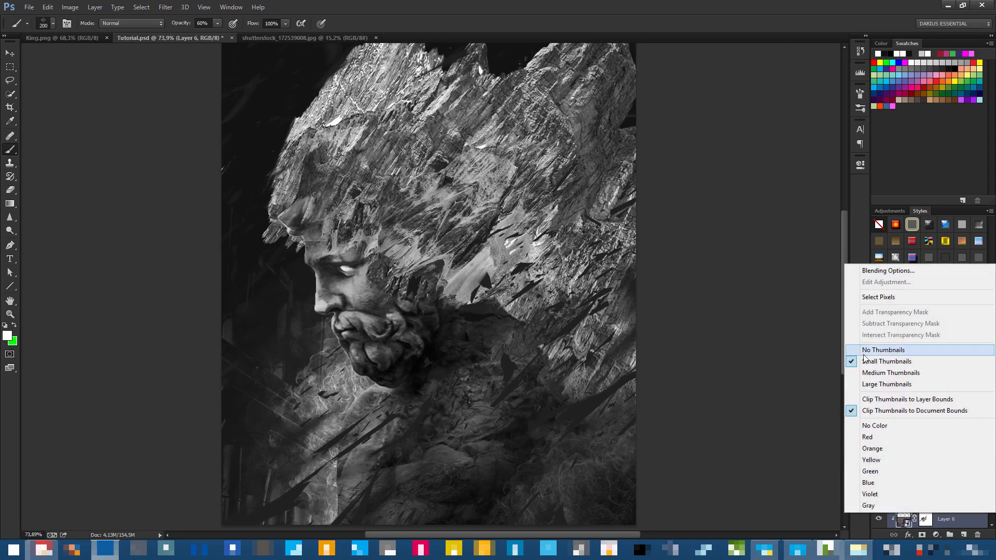
pyautogui.rightClick(952, 524)
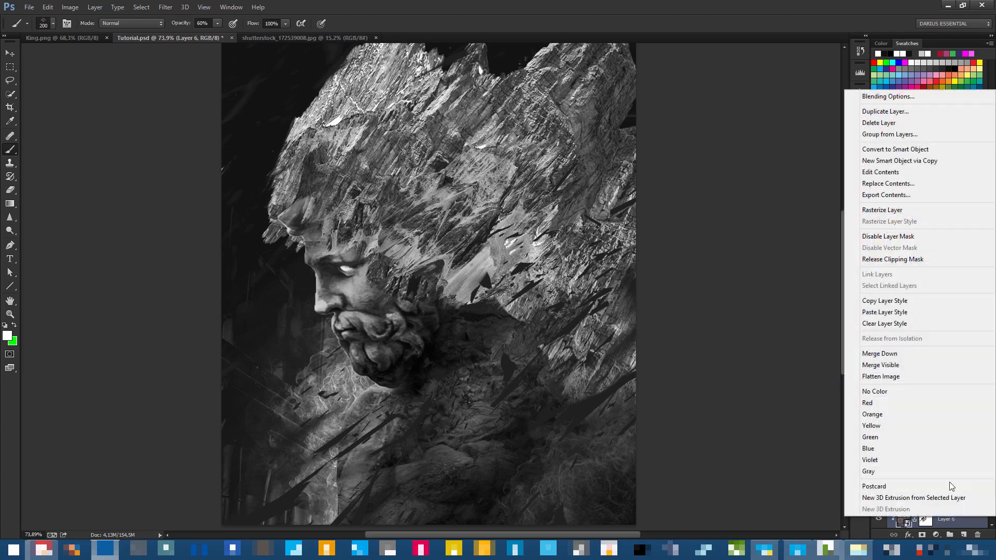
pyautogui.click(896, 211)
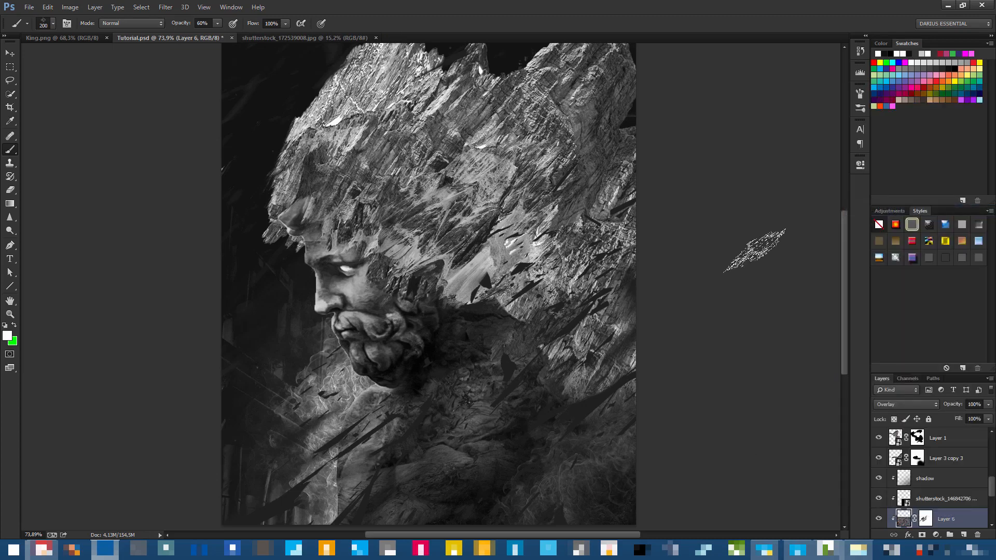
# Darken the lava texture on Layer 6 using Levels with input values 12, 0.58 and 221, lowering the output black level.
pyautogui.hotkey('ctrl', 'l')
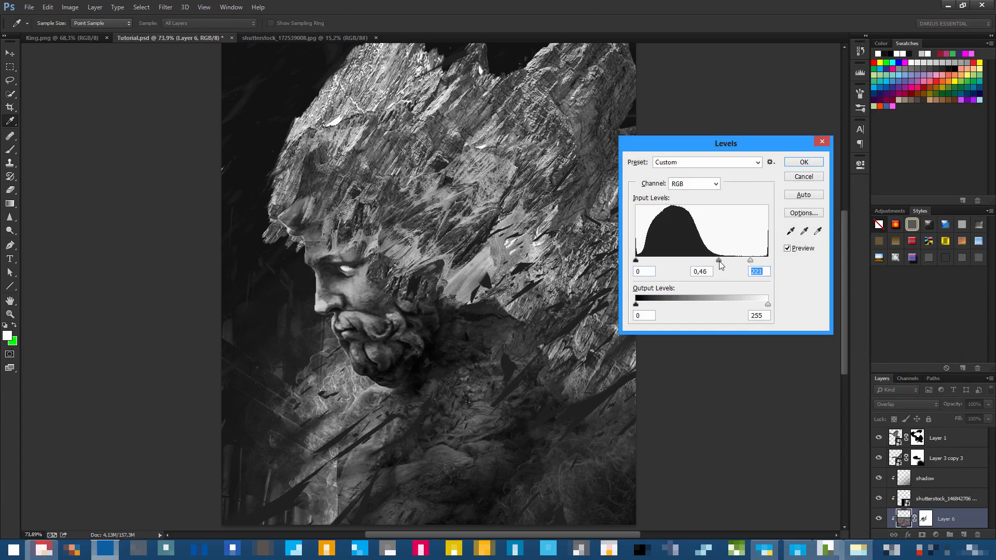
pyautogui.moveTo(720, 265); pyautogui.dragTo(721, 265)
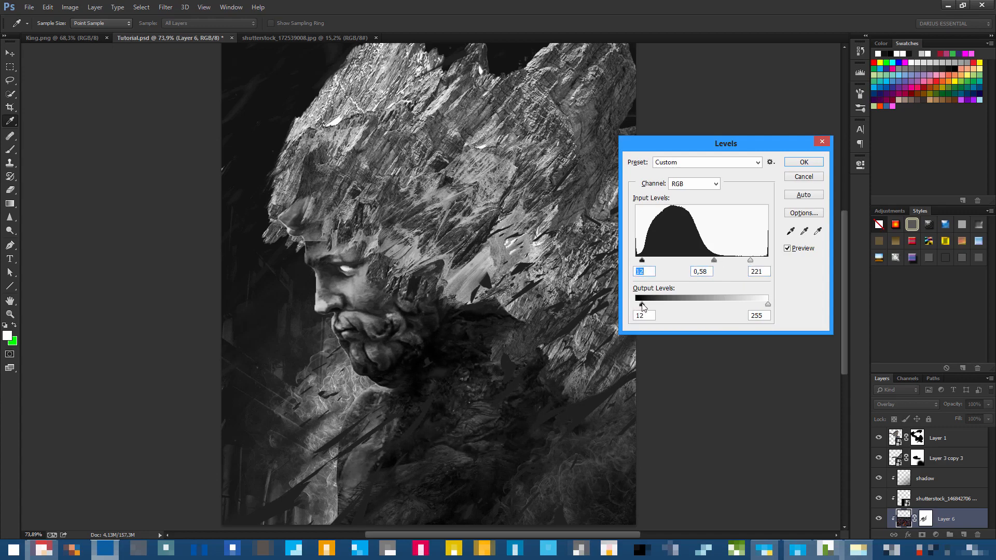
pyautogui.moveTo(649, 305)
pyautogui.mouseDown()
pyautogui.moveTo(665, 308)
pyautogui.moveTo(632, 310)
pyautogui.mouseUp()
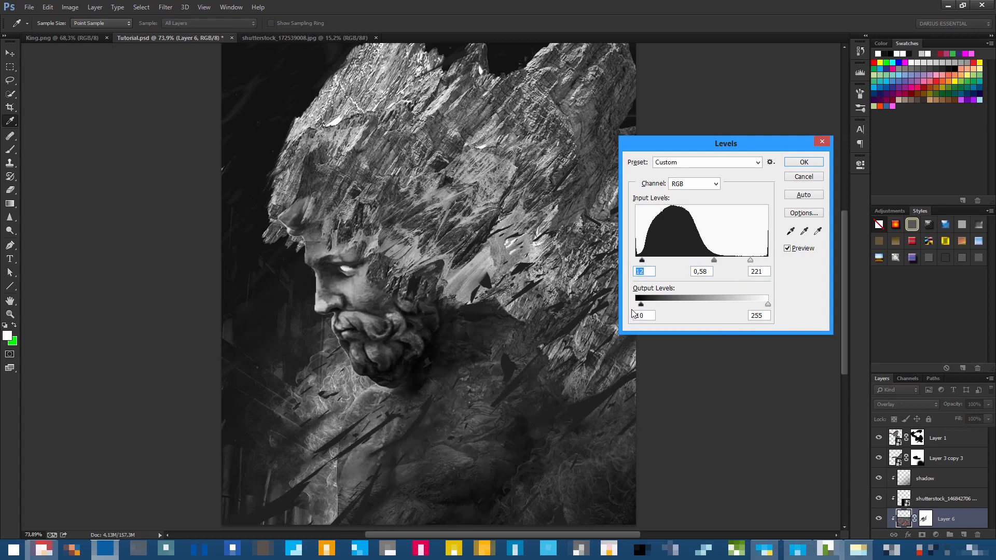
pyautogui.click(804, 164)
pyautogui.scroll(-6, 467, 369)
pyautogui.scroll(9, 451, 407)
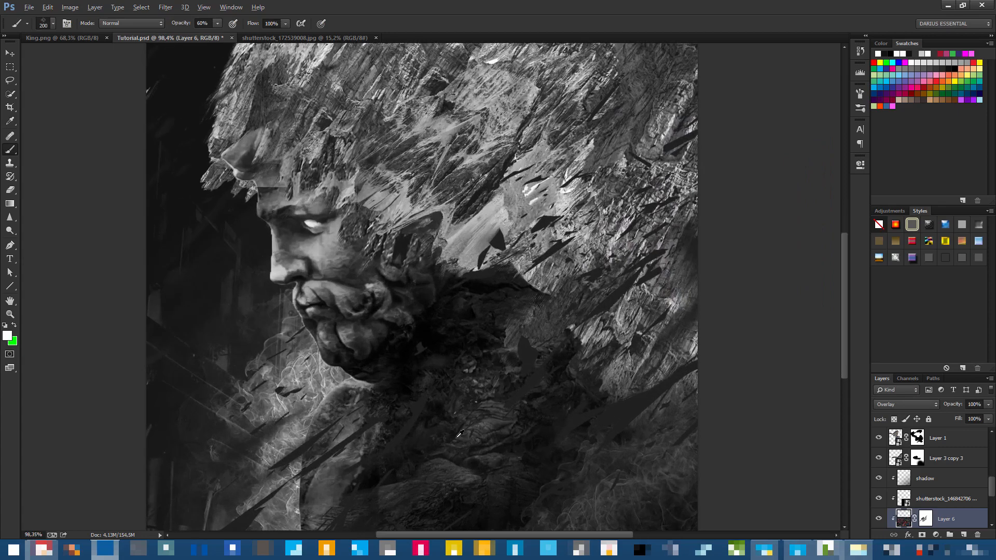
pyautogui.scroll(-4, 458, 433)
pyautogui.scroll(2, 479, 412)
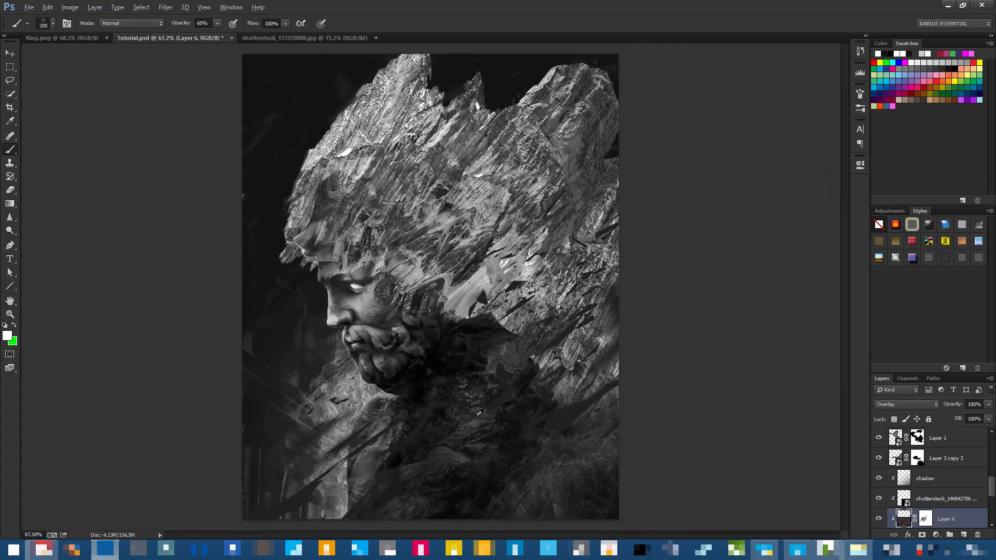
# Make Layer 3 copy 3 the active layer and save Tutorial.psd.
pyautogui.click(956, 464)
pyautogui.hotkey('ctrl', 's')
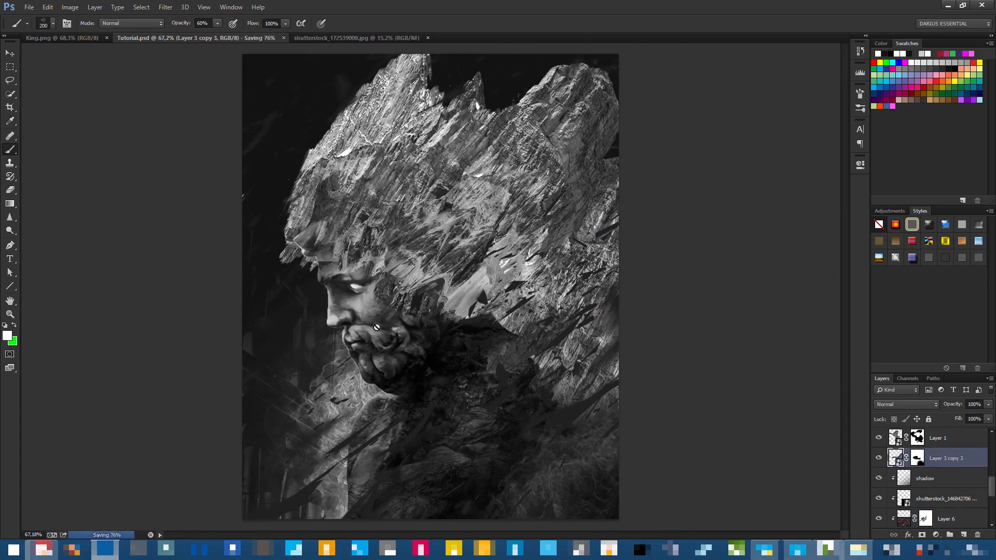
pyautogui.scroll(-1, 387, 333)
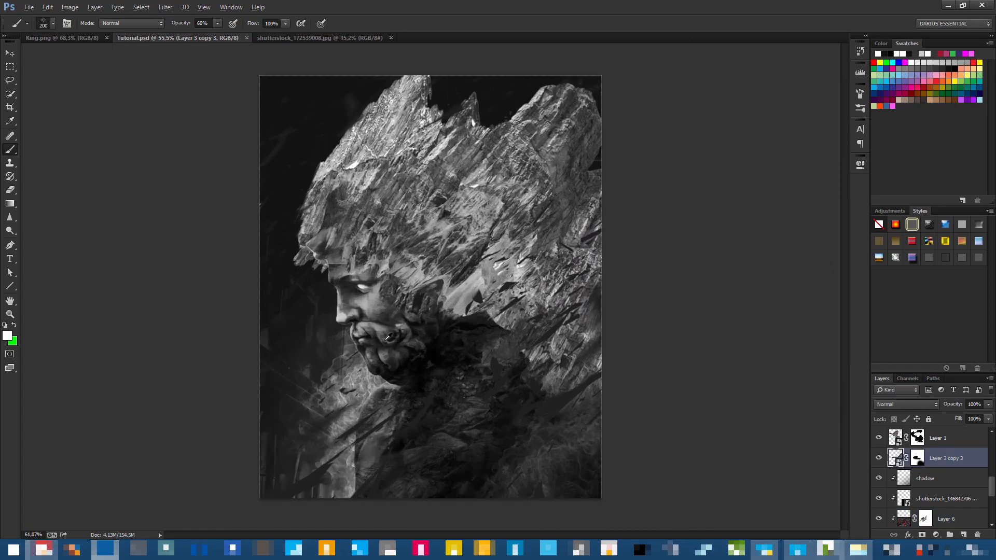
# Compare the rock shapes and contrast of the composite with the finished King.png reference.
pyautogui.click(74, 39)
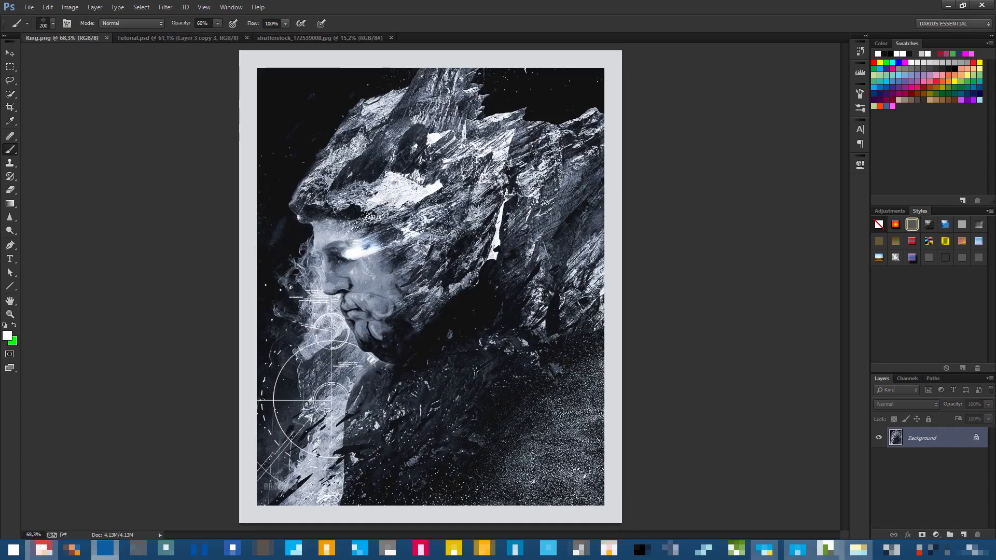
pyautogui.click(153, 38)
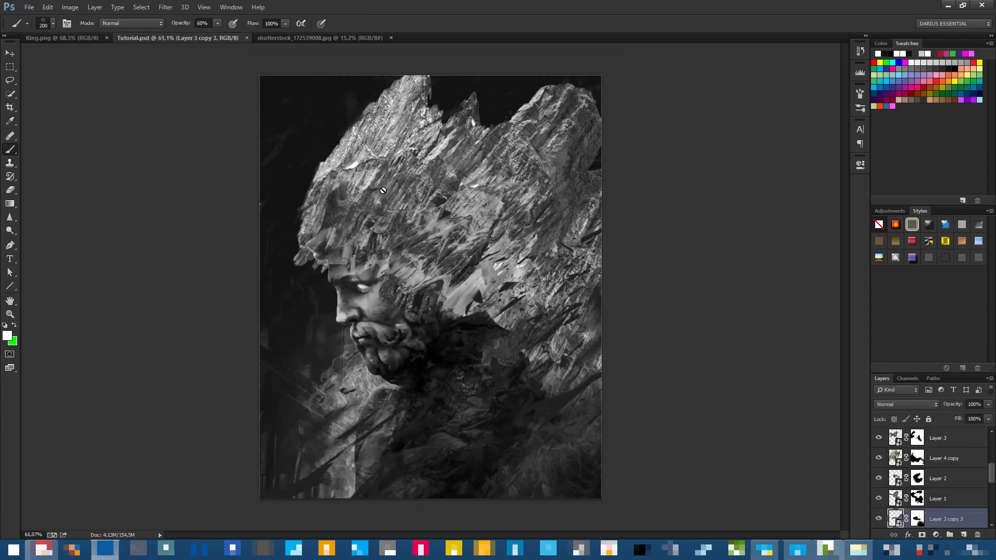
pyautogui.click(82, 40)
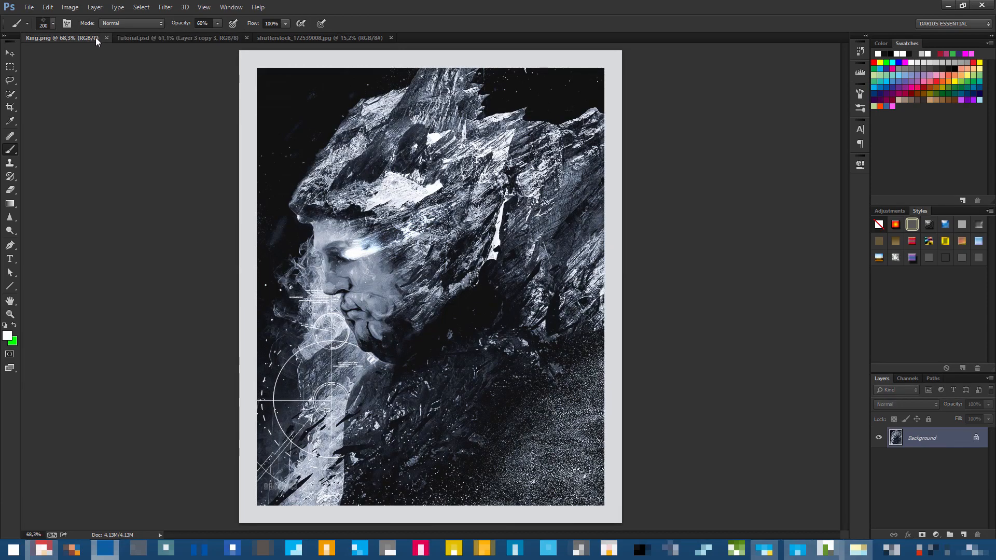
pyautogui.click(161, 38)
# Toggle the visibility of individual rock layers, including Layer 4 copy, to identify which part of the head each one covers.
pyautogui.scroll(2, 908, 485)
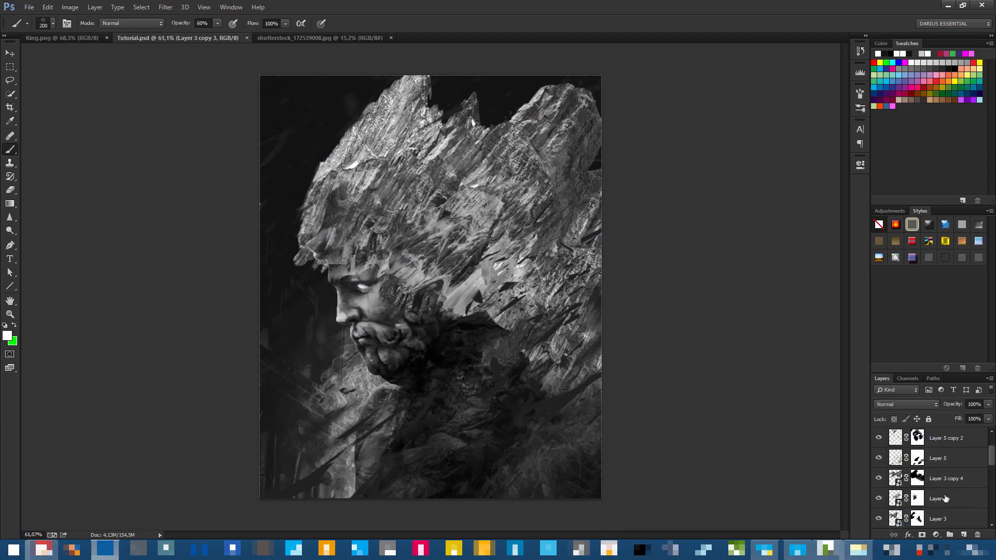
pyautogui.click(879, 478)
pyautogui.click(879, 478)
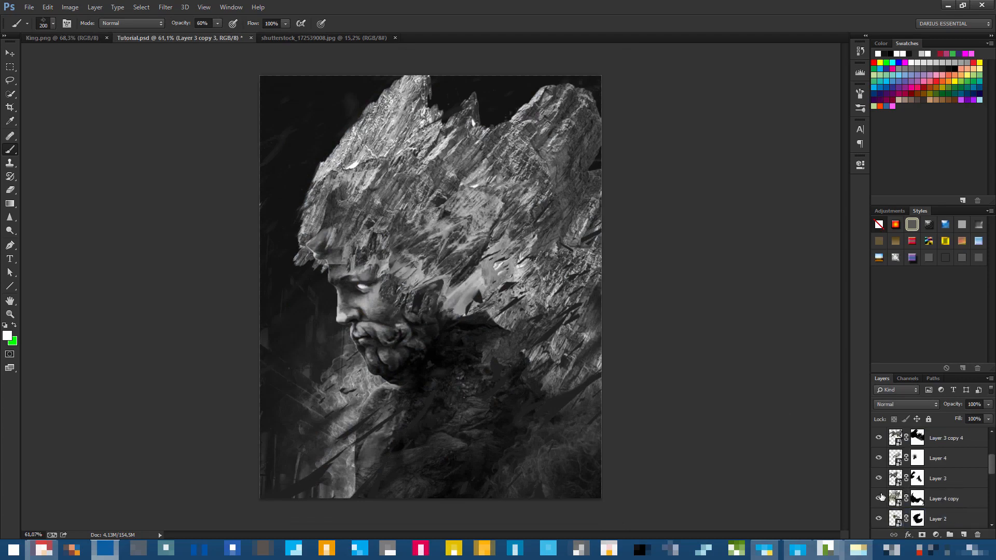
pyautogui.click(879, 498)
pyautogui.click(879, 499)
pyautogui.click(879, 498)
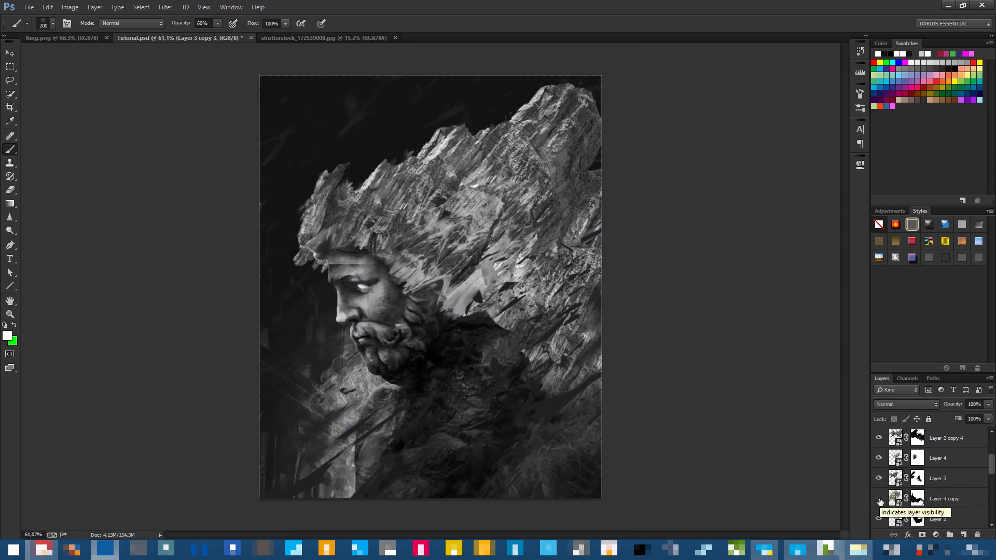
# Show and select Layer 4 copy, and move and rotate its rock texture so the peaks rise above the forehead.
pyautogui.click(879, 499)
pyautogui.click(927, 503)
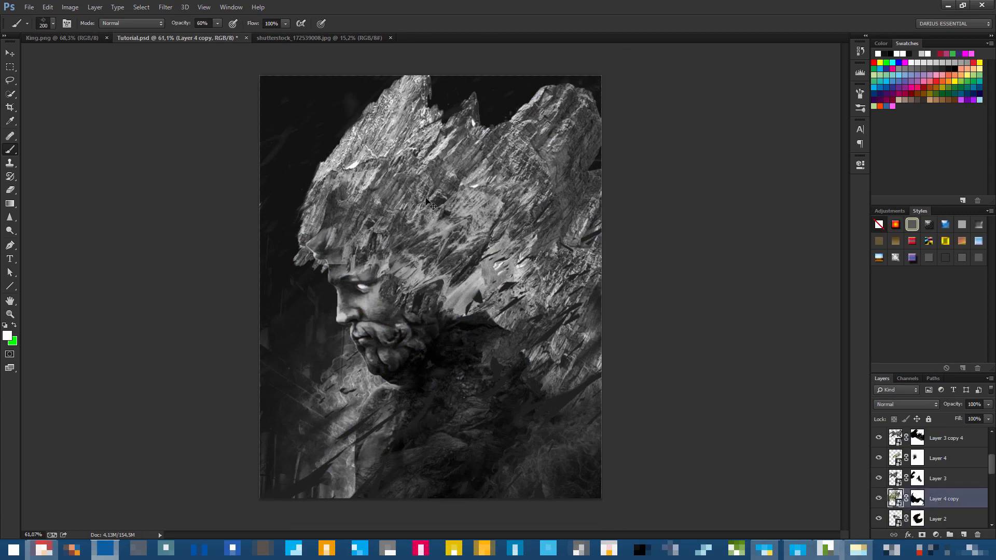
pyautogui.moveTo(426, 203); pyautogui.dragTo(457, 203)
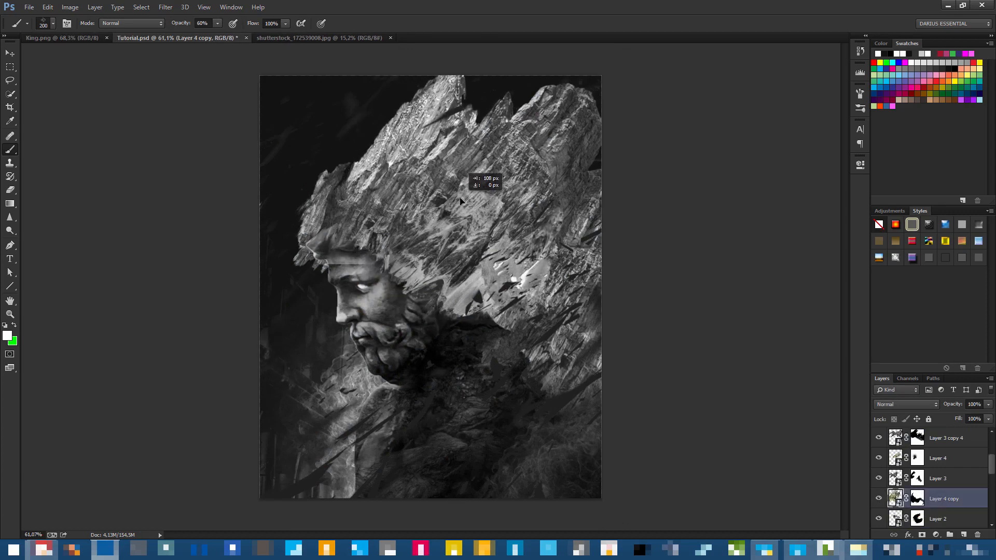
pyautogui.moveTo(460, 200); pyautogui.dragTo(441, 224)
pyautogui.hotkey('ctrl', 't')
pyautogui.moveTo(675, 336); pyautogui.dragTo(677, 296)
pyautogui.press('Return')
# Paint black on Layer 4 copy's mask with the Brush to uncover the forehead and eye area, and save the document.
pyautogui.press('b')
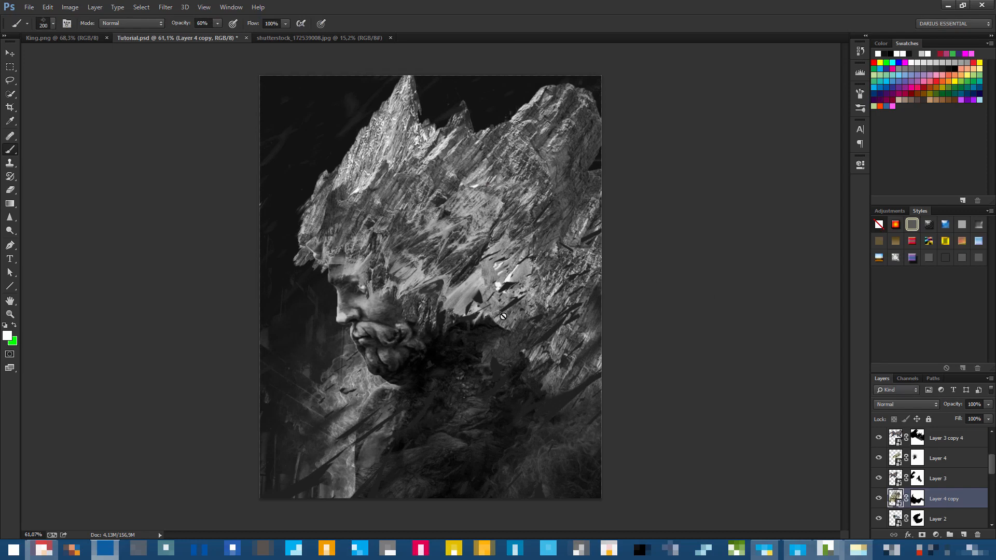
pyautogui.press('e')
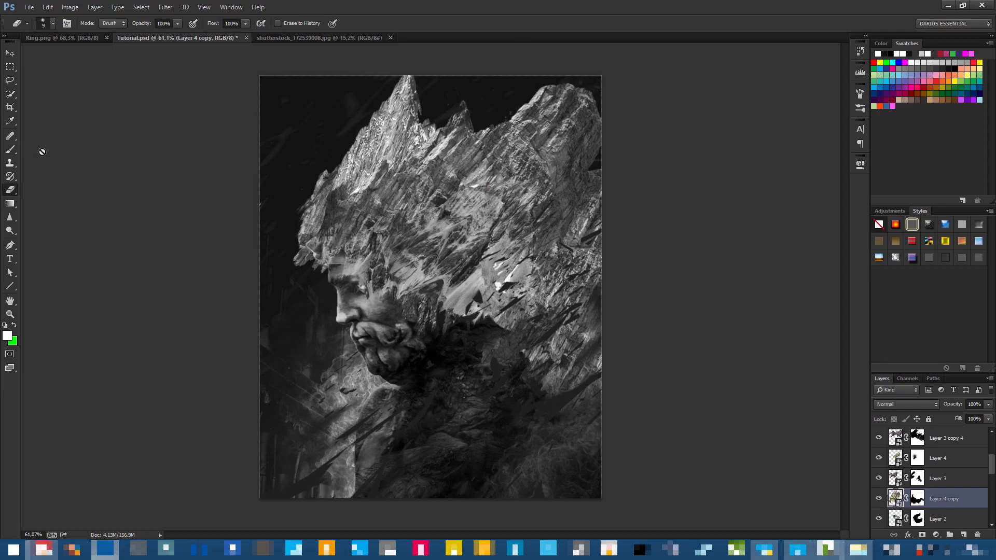
pyautogui.click(10, 151)
pyautogui.click(918, 498)
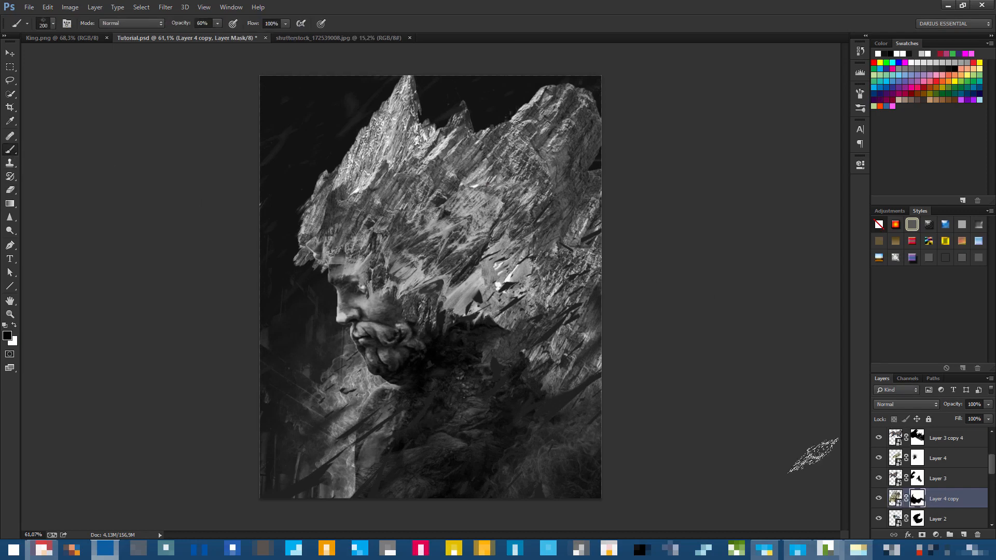
pyautogui.press('d')
pyautogui.hotkey('ctrl', 's')
pyautogui.moveTo(394, 247)
pyautogui.mouseDown()
pyautogui.moveTo(369, 240)
pyautogui.moveTo(337, 271)
pyautogui.mouseUp()
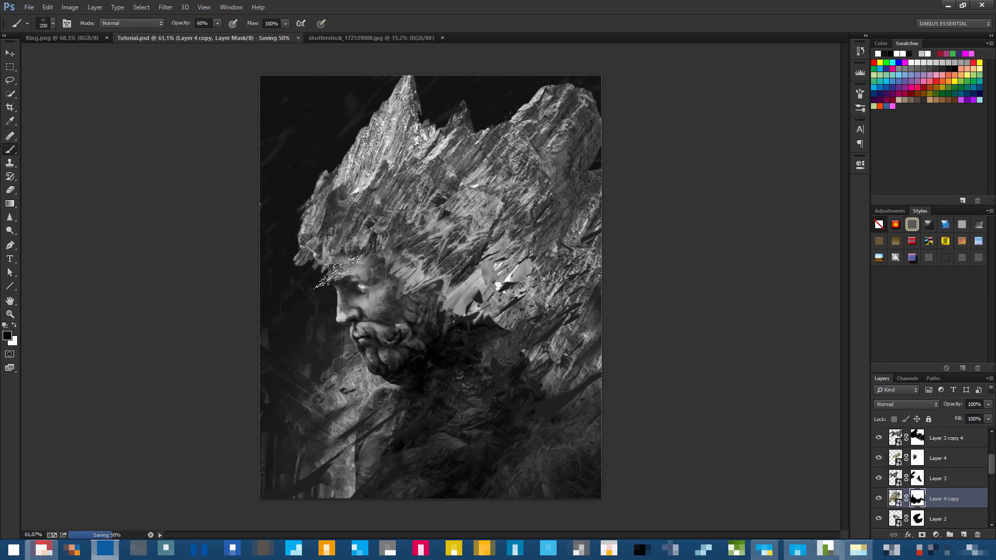
pyautogui.moveTo(534, 417); pyautogui.dragTo(517, 389)
pyautogui.scroll(5, 291, 255)
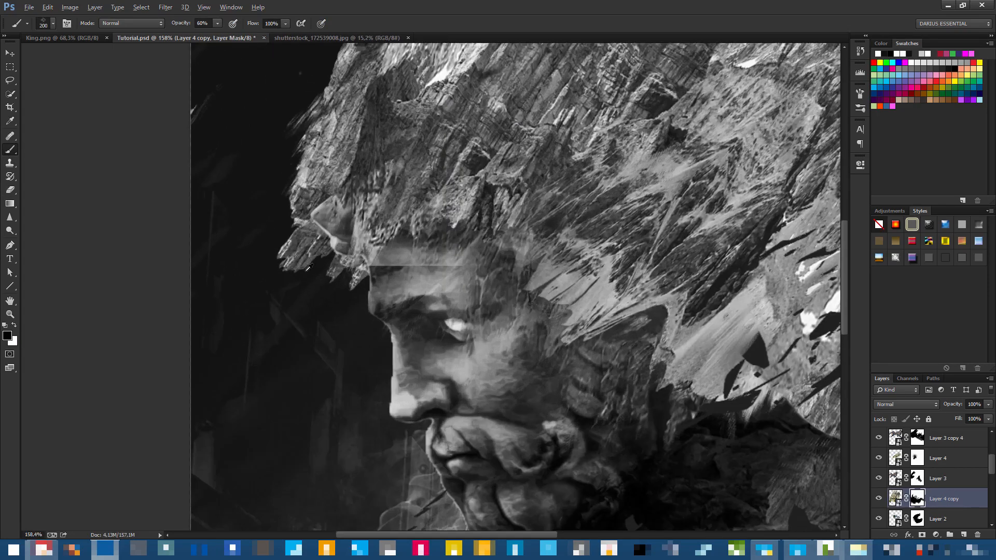
# Compare the head with Layer 4 copy hidden and shown.
pyautogui.click(880, 498)
pyautogui.click(881, 498)
pyautogui.click(880, 498)
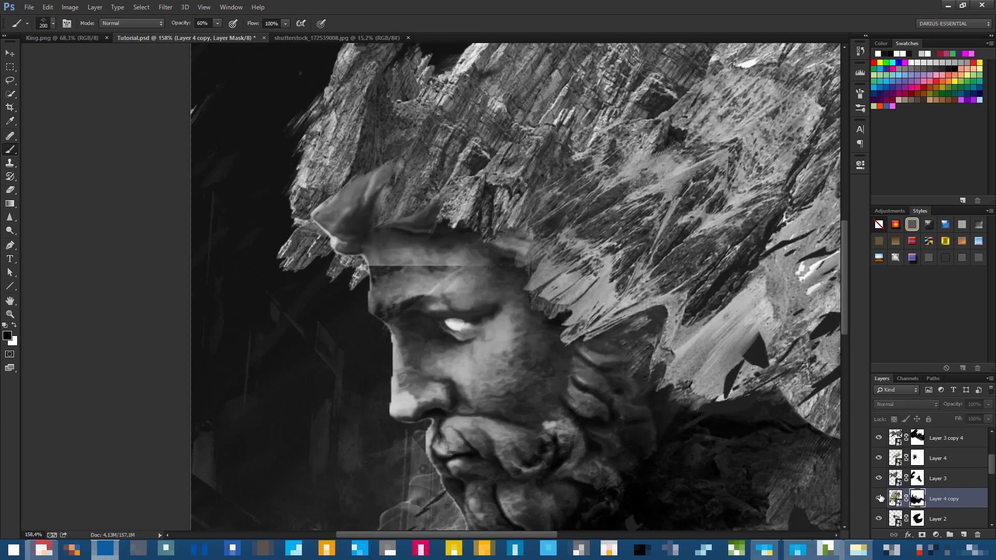
pyautogui.click(881, 498)
# Paint black at 100% brush opacity on Layer 6's mask to remove the hard edge across the forehead, and save.
pyautogui.scroll(-4, 539, 347)
pyautogui.scroll(-3, 926, 480)
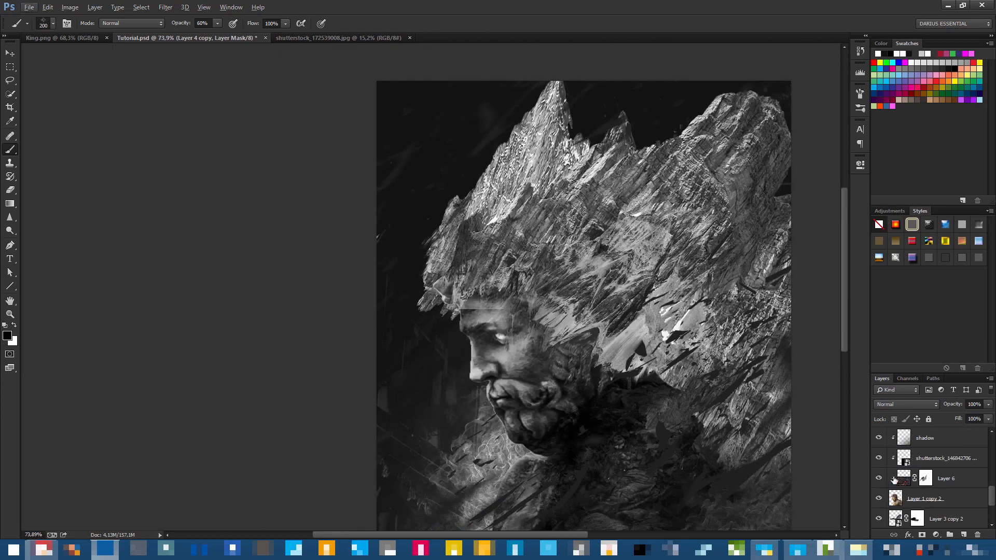
pyautogui.click(880, 480)
pyautogui.click(880, 479)
pyautogui.click(926, 478)
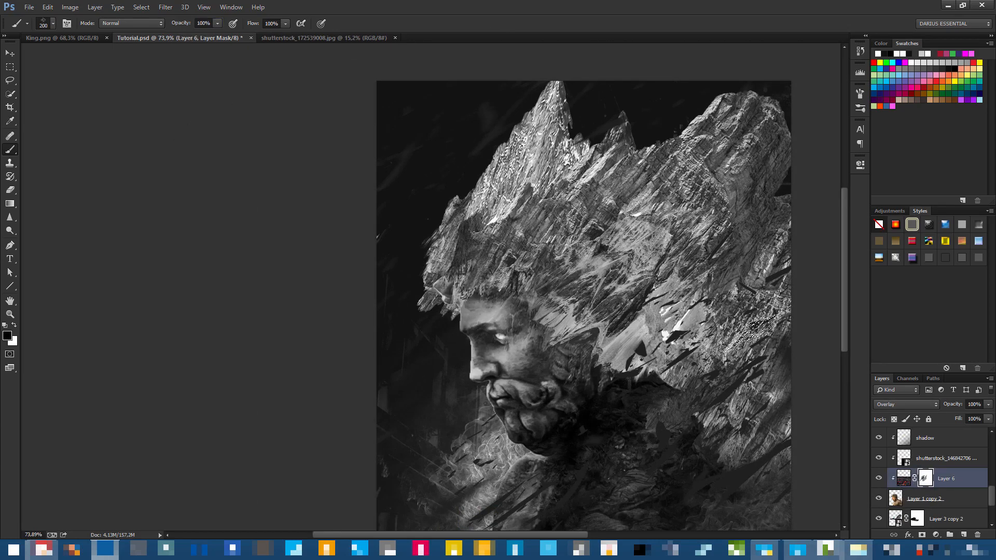
pyautogui.scroll(1, 615, 321)
pyautogui.scroll(-7, 581, 313)
pyautogui.scroll(5, 549, 307)
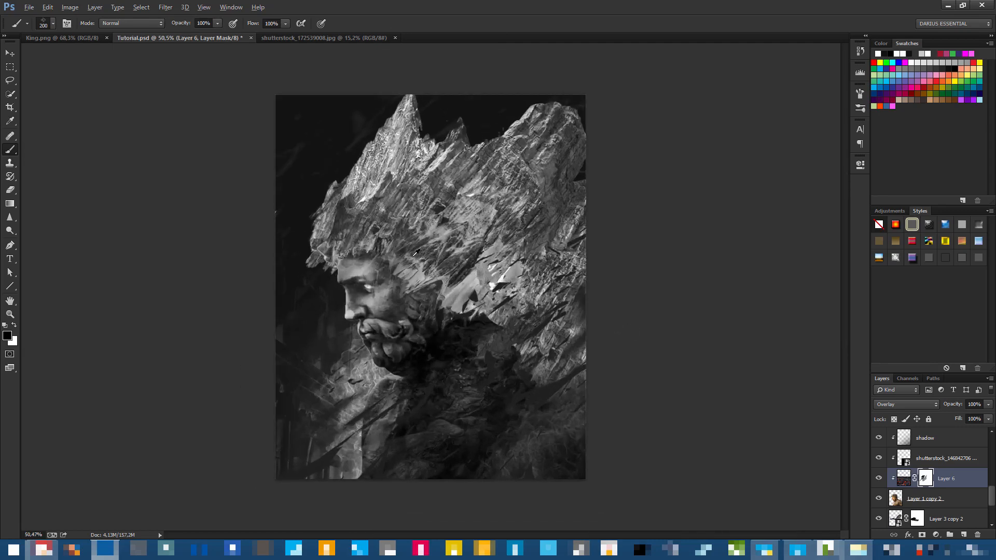
pyautogui.hotkey('ctrl', 's')
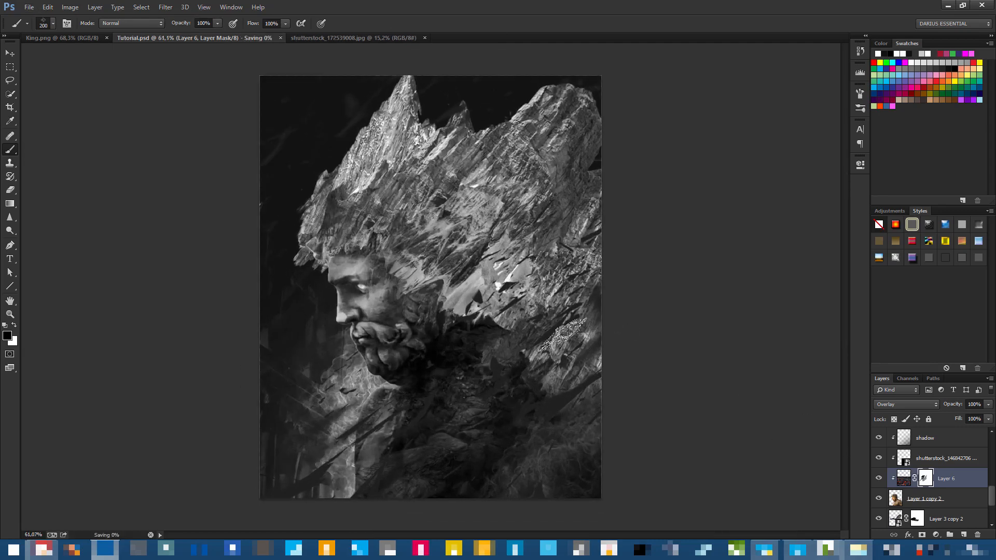
# Select the Black & White 1 adjustment layer at the top of the stack.
pyautogui.scroll(-1, 386, 242)
pyautogui.scroll(1, 366, 188)
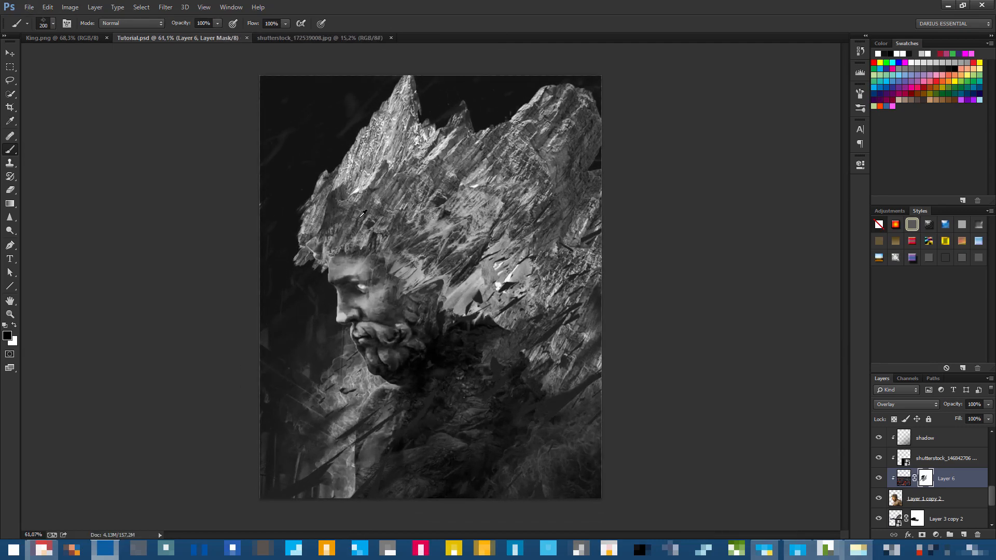
pyautogui.scroll(1, 362, 212)
pyautogui.click(938, 462)
pyautogui.scroll(3, 939, 459)
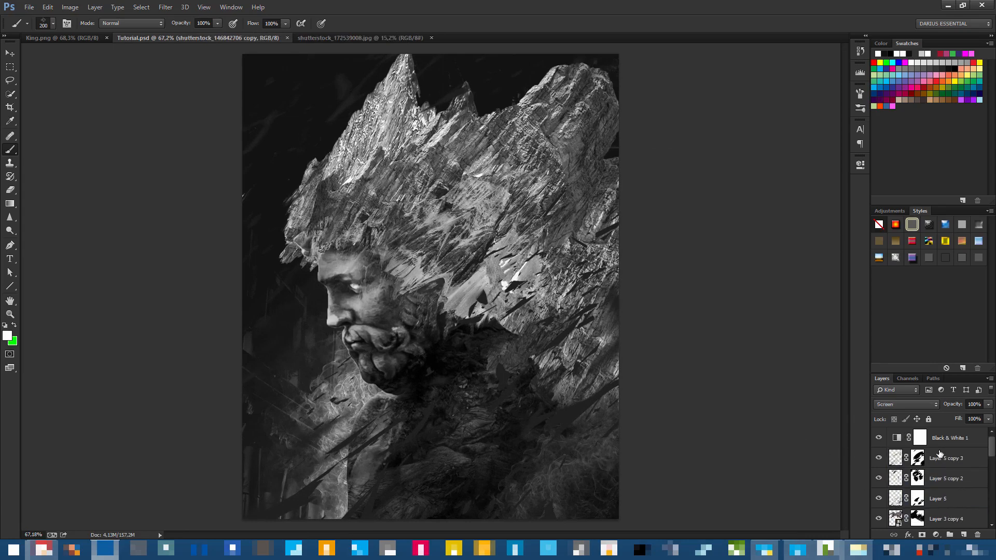
pyautogui.click(951, 443)
# Toggle the visibility of Layer 3 copy 4, Layer 4 and Layer 4 copy to check which rock texture covers the face.
pyautogui.scroll(-1, 379, 289)
pyautogui.scroll(1, 376, 288)
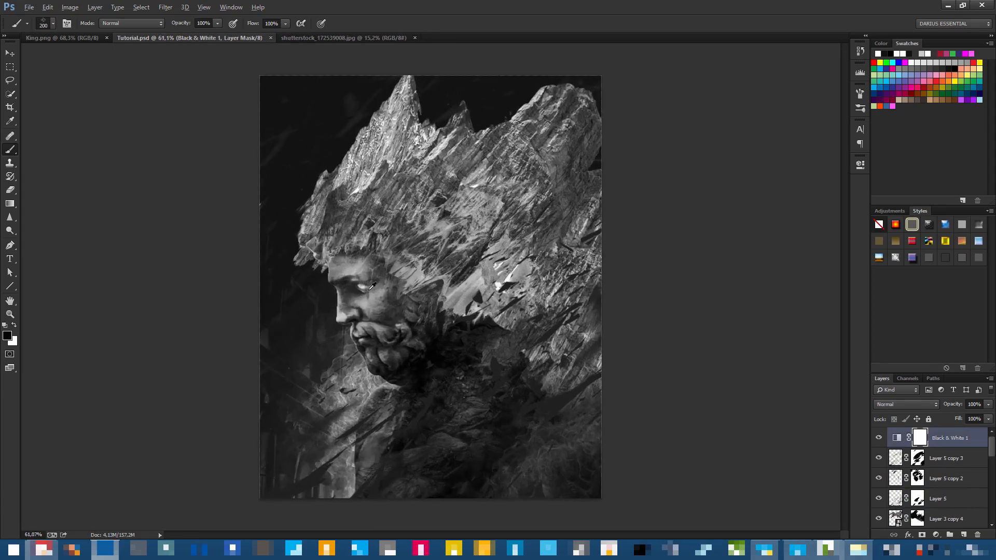
pyautogui.scroll(2, 371, 287)
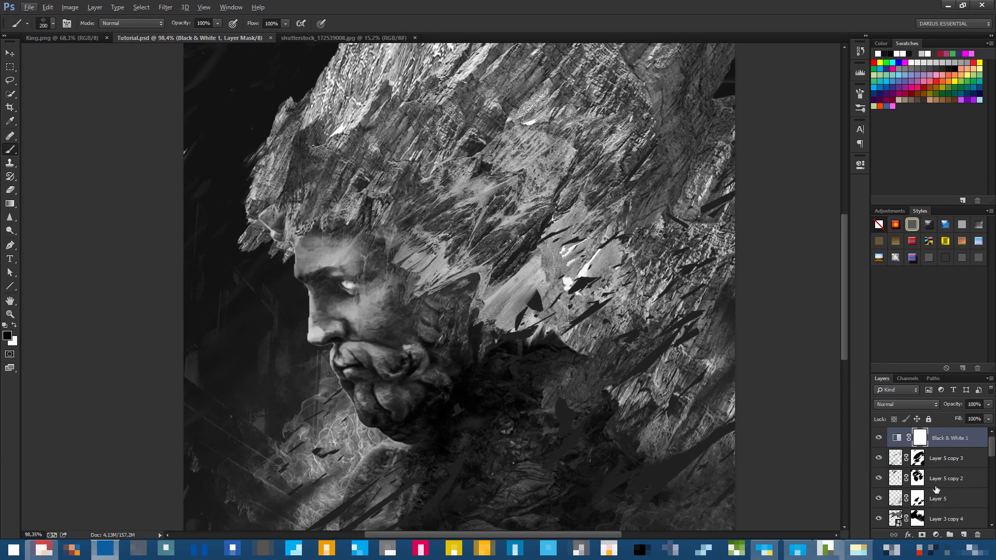
pyautogui.scroll(-2, 936, 490)
pyautogui.click(879, 478)
pyautogui.click(879, 478)
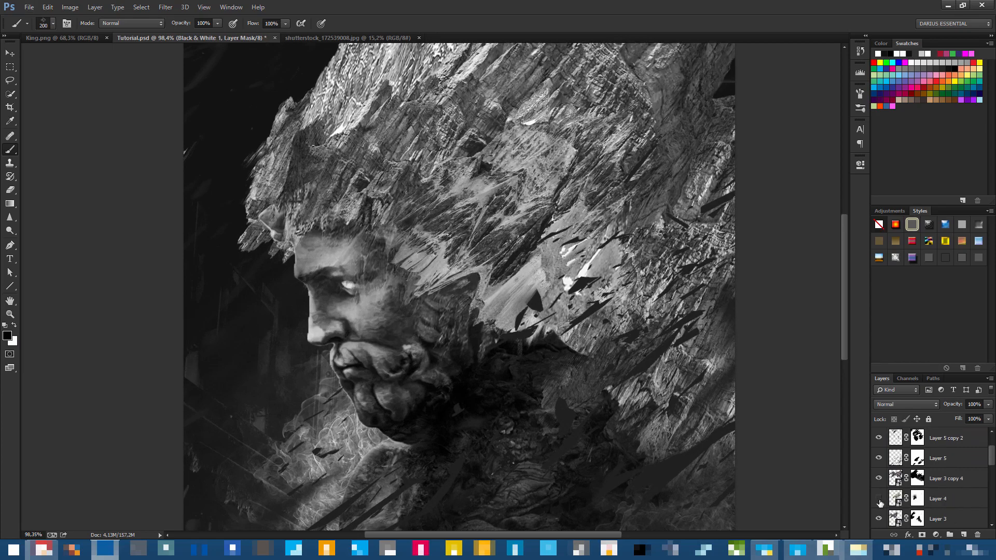
pyautogui.click(879, 499)
pyautogui.click(879, 498)
pyautogui.scroll(-3, 914, 497)
pyautogui.click(879, 480)
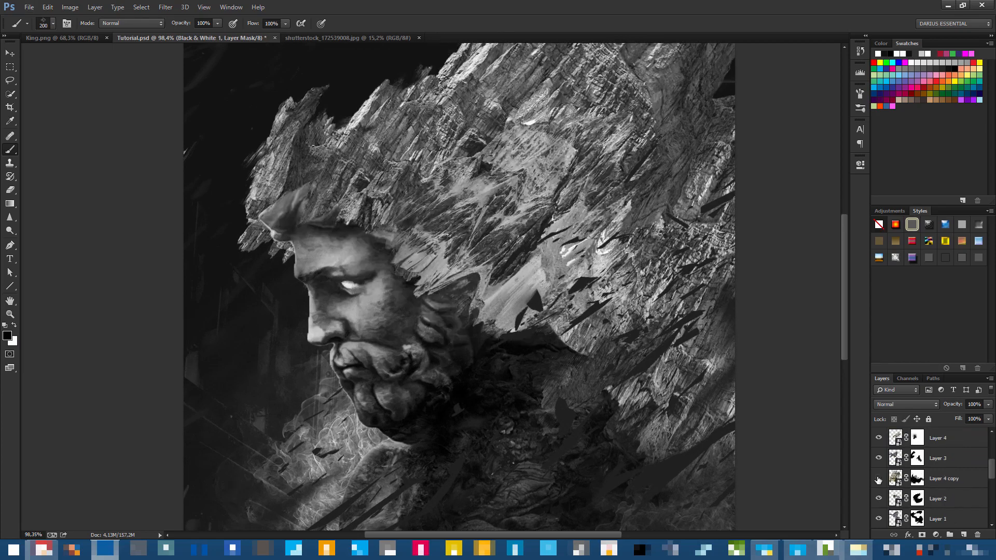
pyautogui.click(879, 479)
# Paint black on Layer 4 copy's mask over the cheek and beard to uncover more of the face, and save.
pyautogui.click(918, 479)
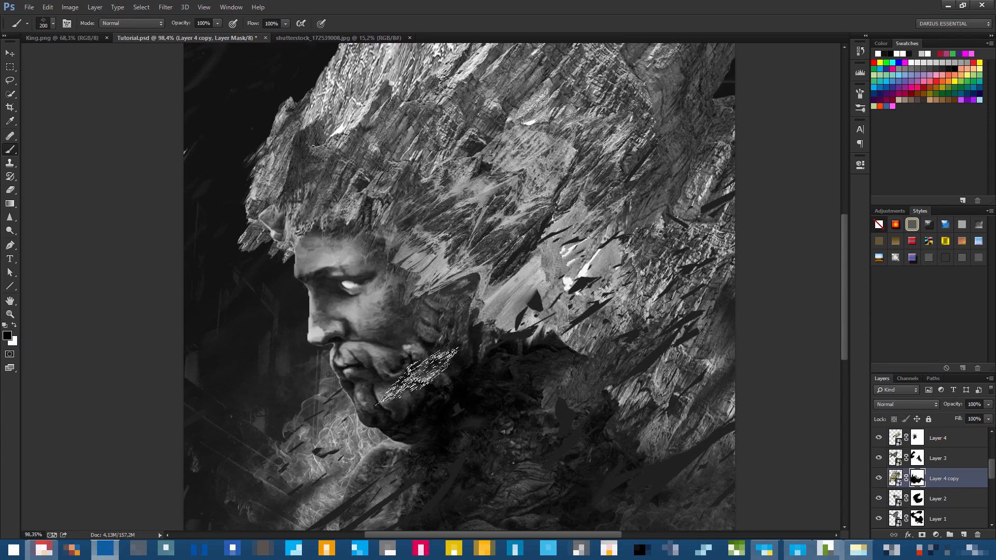
pyautogui.scroll(-4, 335, 312)
pyautogui.scroll(2, 335, 308)
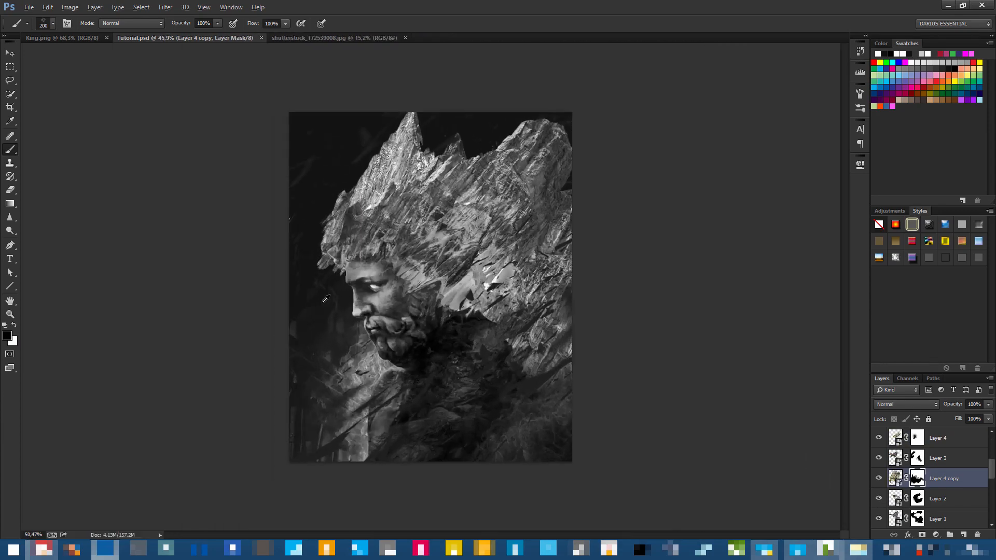
pyautogui.scroll(1, 326, 298)
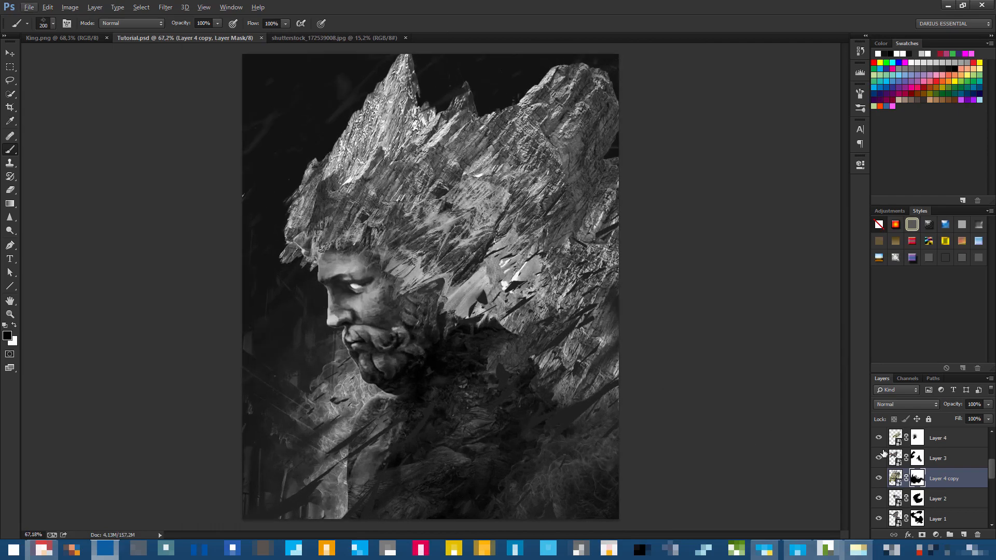
# Select the Black & White 1 layer in Tutorial.psd and close the lava image shutterstock_172539008.jpg.
pyautogui.click(954, 439)
pyautogui.scroll(3, 950, 438)
pyautogui.click(955, 440)
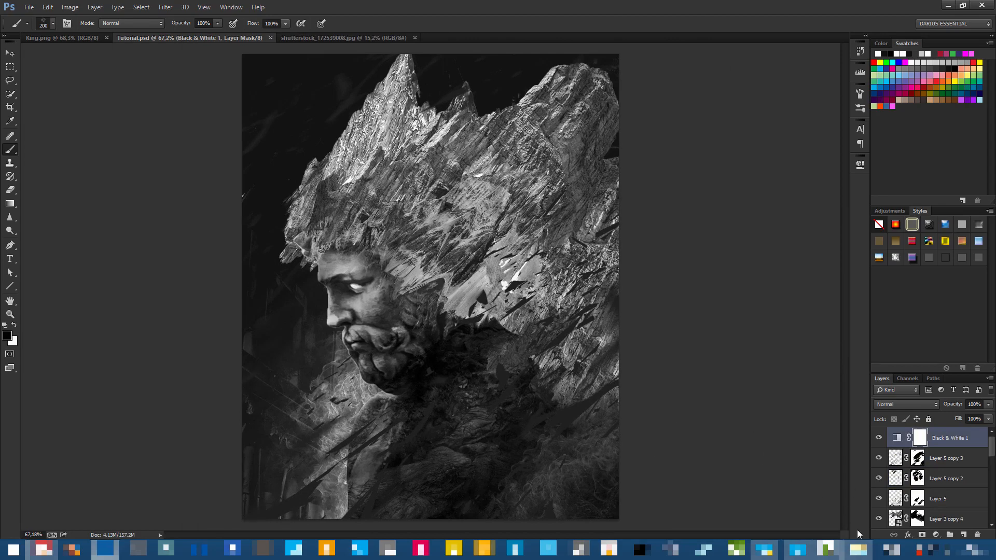
pyautogui.click(339, 37)
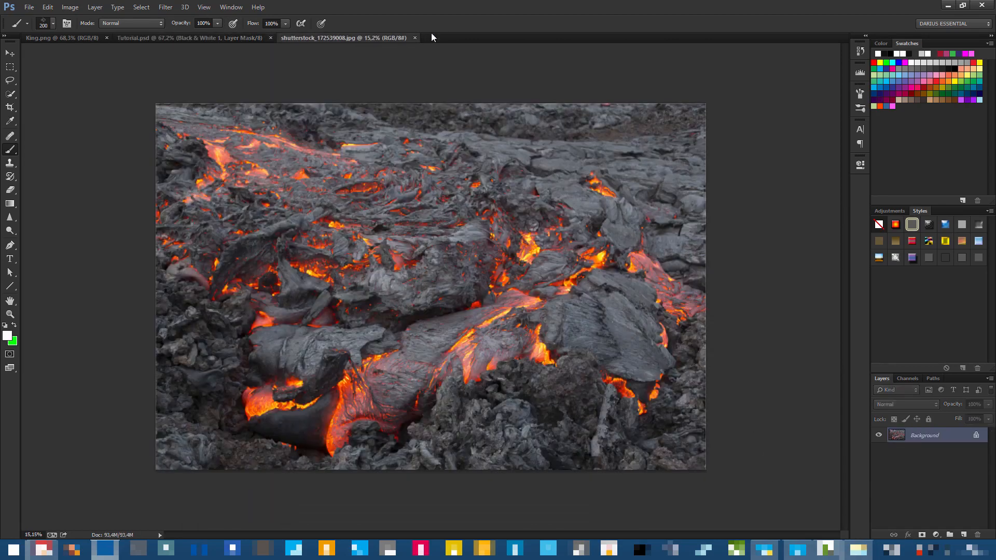
pyautogui.click(415, 38)
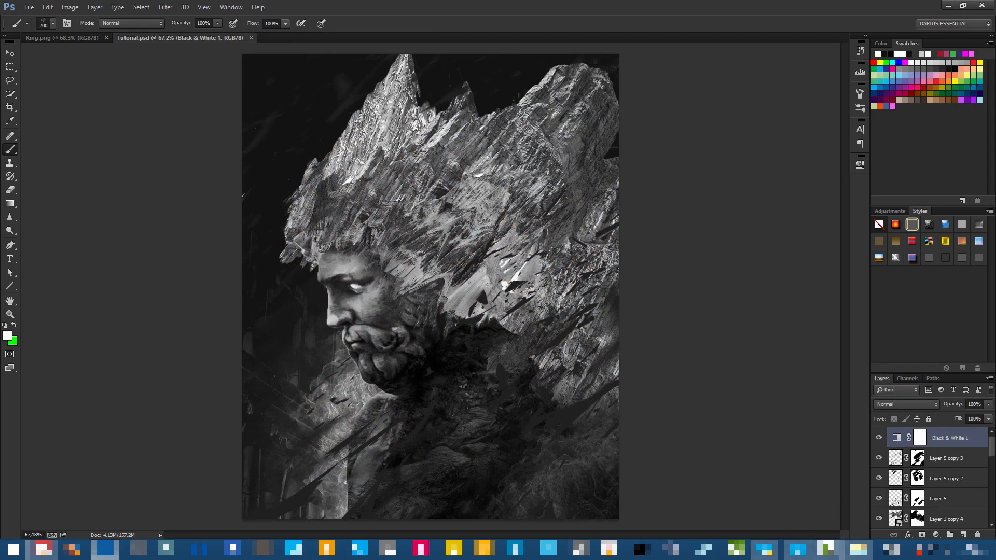
# Place the shutterstock_117141454 starfield image over the artwork as a new layer and undo the placement.
pyautogui.click(859, 550)
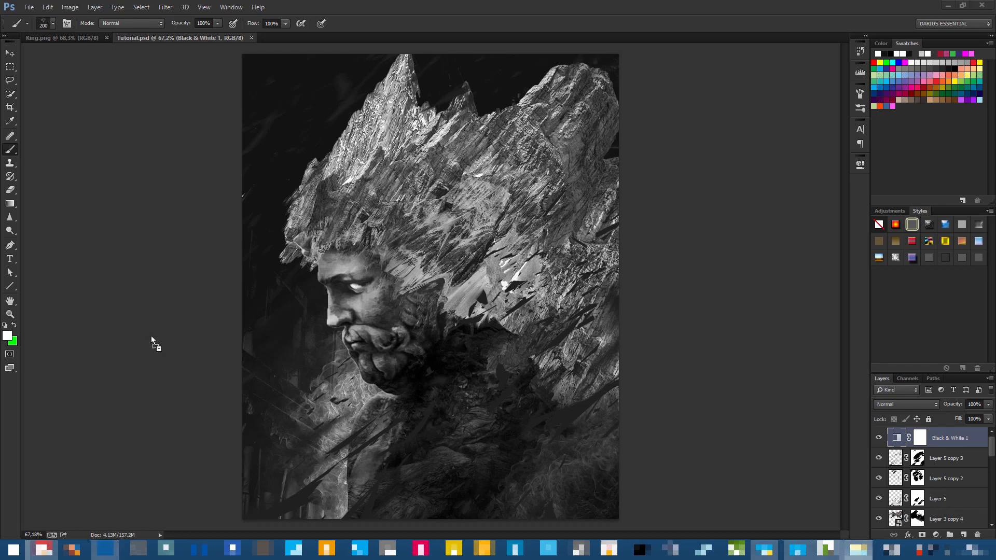
pyautogui.moveTo(151, 337); pyautogui.dragTo(563, 397)
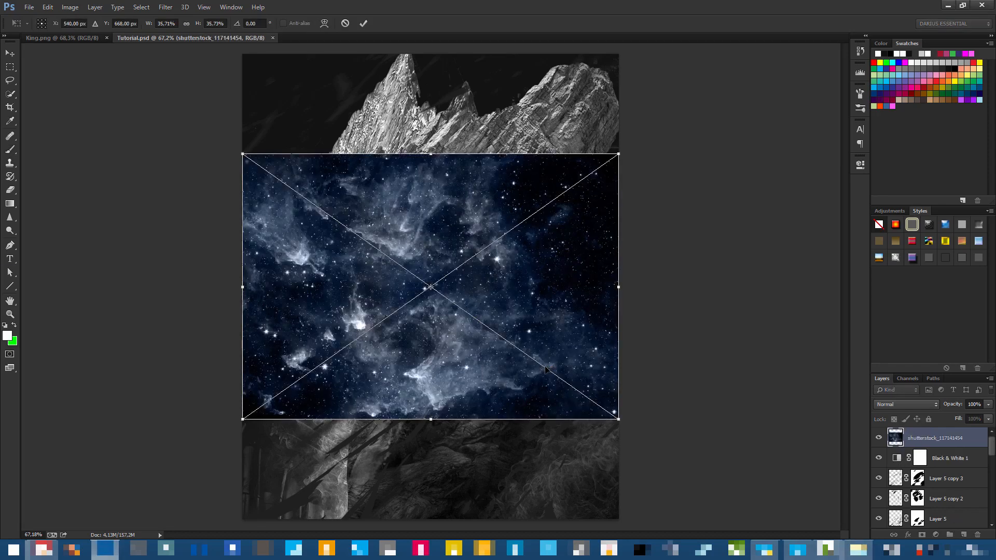
pyautogui.press('Return')
pyautogui.press('b')
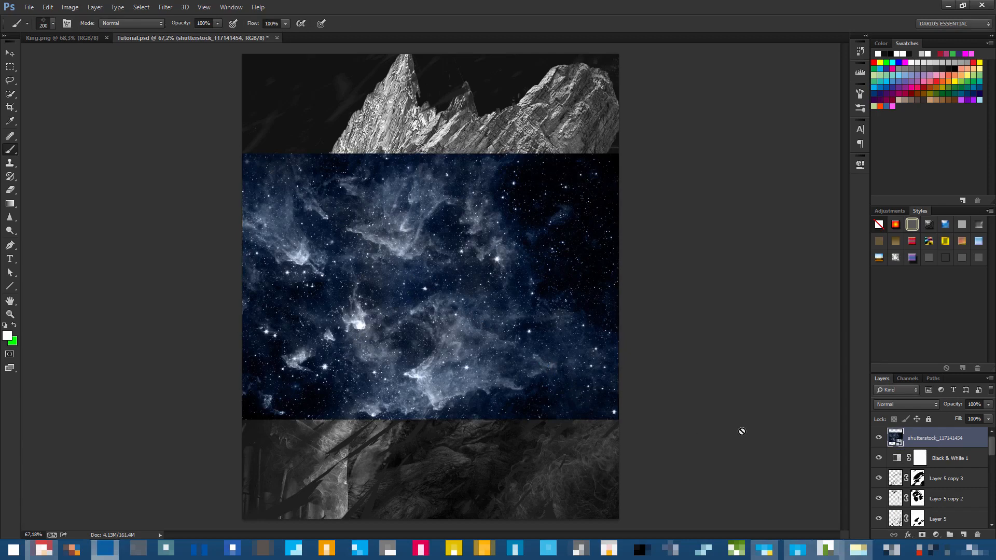
pyautogui.hotkey('ctrl', 'z')
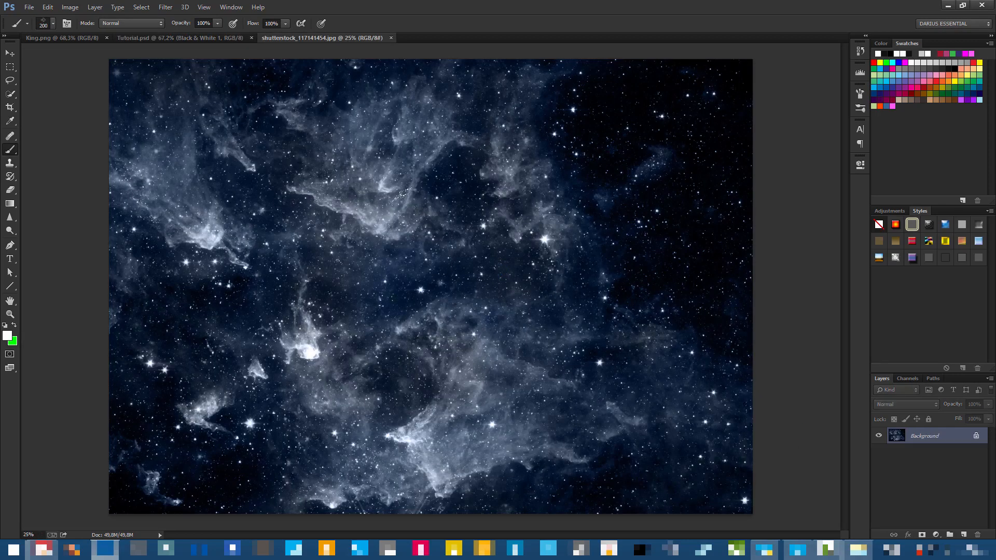
# Paste the copied starfield into Tutorial.psd as a new layer clipped to Layer 1 copy 2, directly beneath Layer 6.
pyautogui.click(149, 38)
pyautogui.scroll(-5, 947, 457)
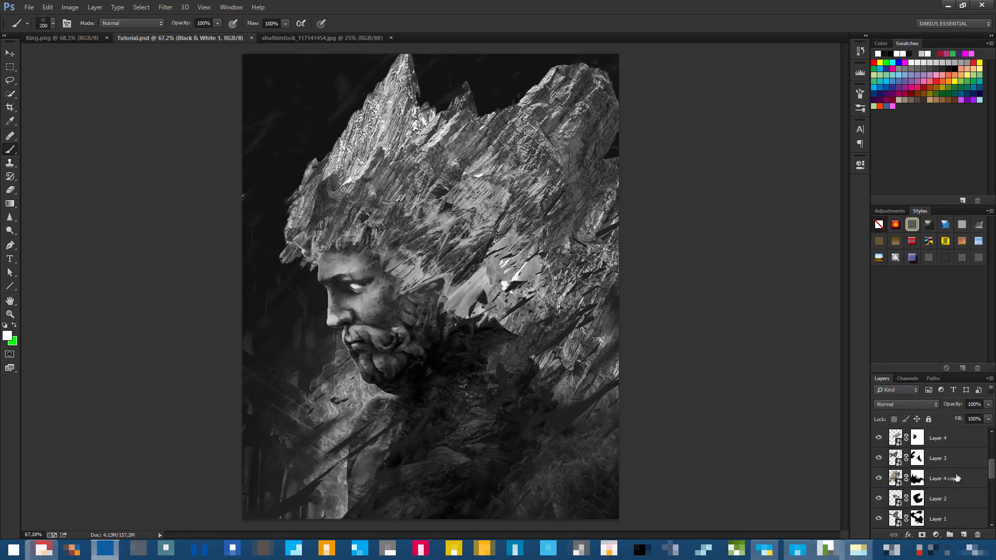
pyautogui.click(955, 484)
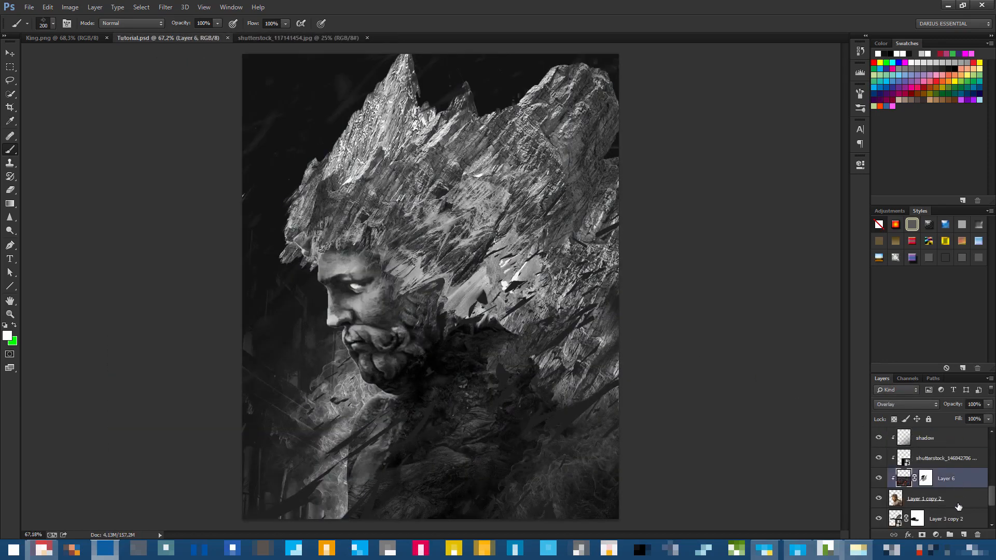
pyautogui.click(959, 506)
pyautogui.hotkey('ctrl', 'shift', 'alt', 'n')
pyautogui.hotkey('ctrl', 'v')
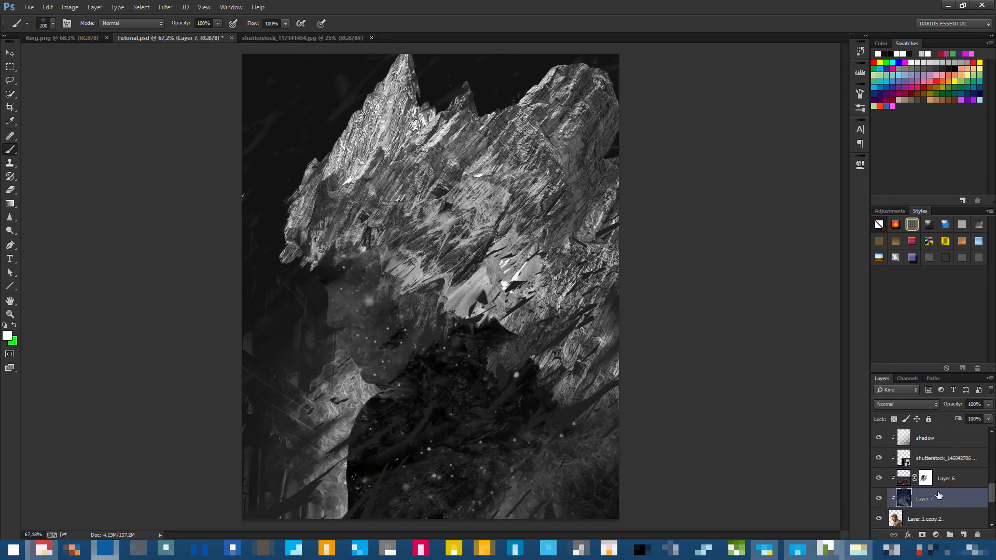
# Move the starfield so its bright nebula lies over the forehead, and set its blend mode to Overlay.
pyautogui.moveTo(522, 450); pyautogui.dragTo(358, 183)
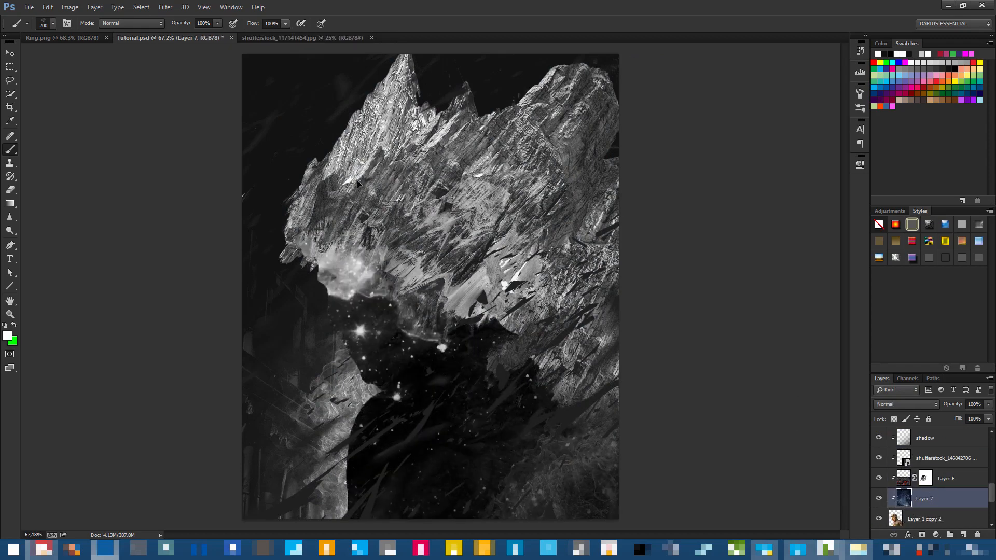
pyautogui.click(913, 405)
pyautogui.click(905, 268)
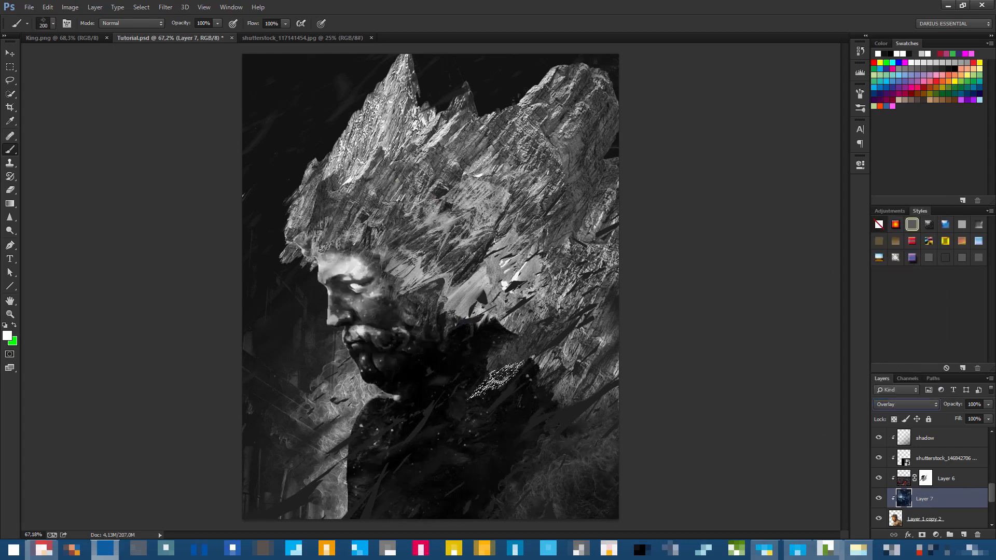
# Move the clipped Layer 7 directly above the shadow layer and shift the starfield upward over the bust.
pyautogui.moveTo(953, 496); pyautogui.dragTo(943, 439)
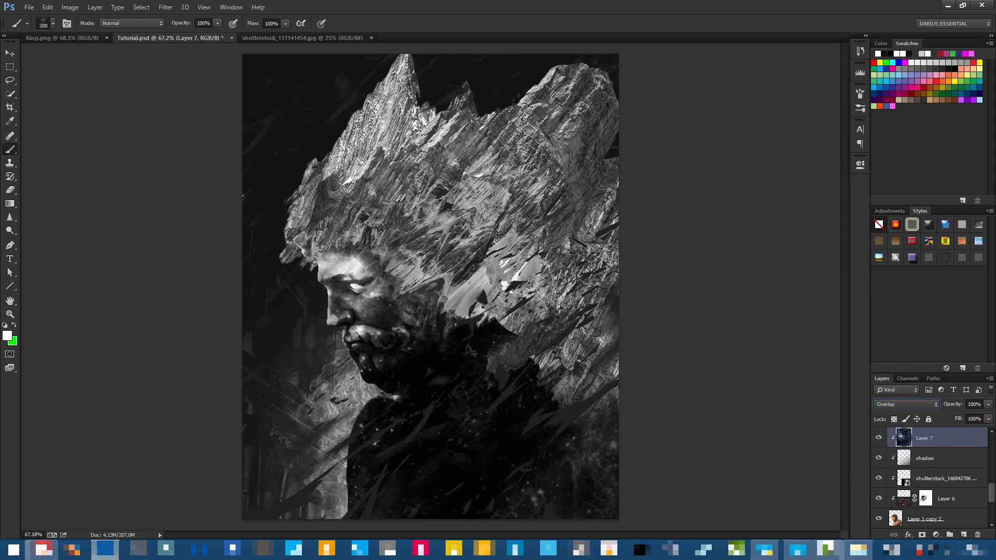
pyautogui.moveTo(478, 353); pyautogui.dragTo(514, 205)
# Scale the Layer 7 starfield proportionally to 47.29% and reposition it over the face and bust.
pyautogui.hotkey('ctrl', 't')
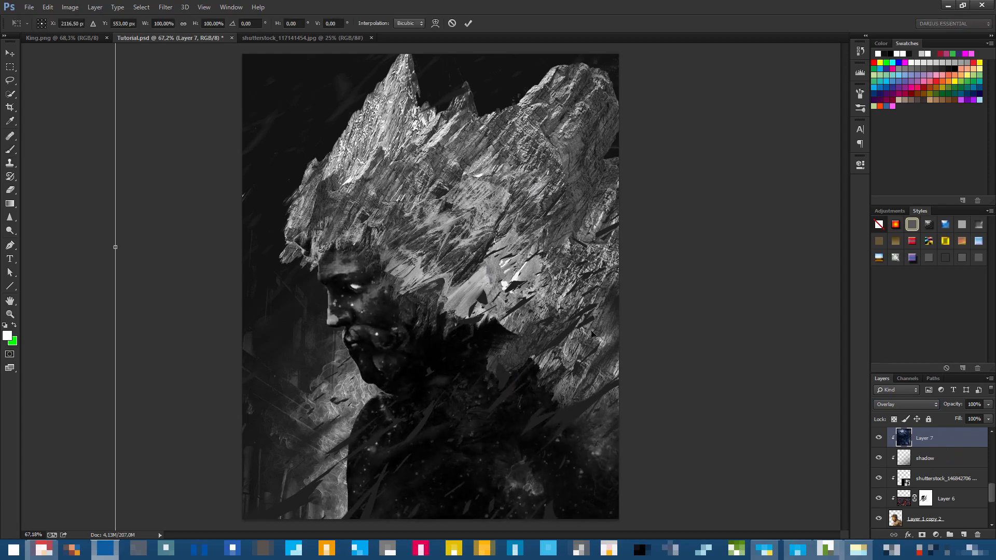
pyautogui.scroll(-3, 597, 386)
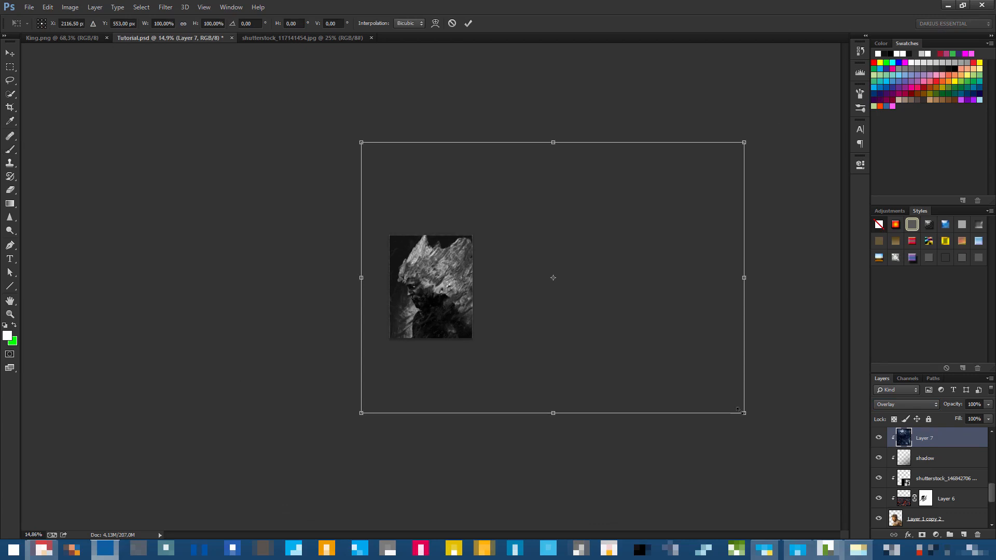
pyautogui.moveTo(745, 140); pyautogui.dragTo(542, 286)
pyautogui.scroll(4, 424, 309)
pyautogui.scroll(1, 408, 366)
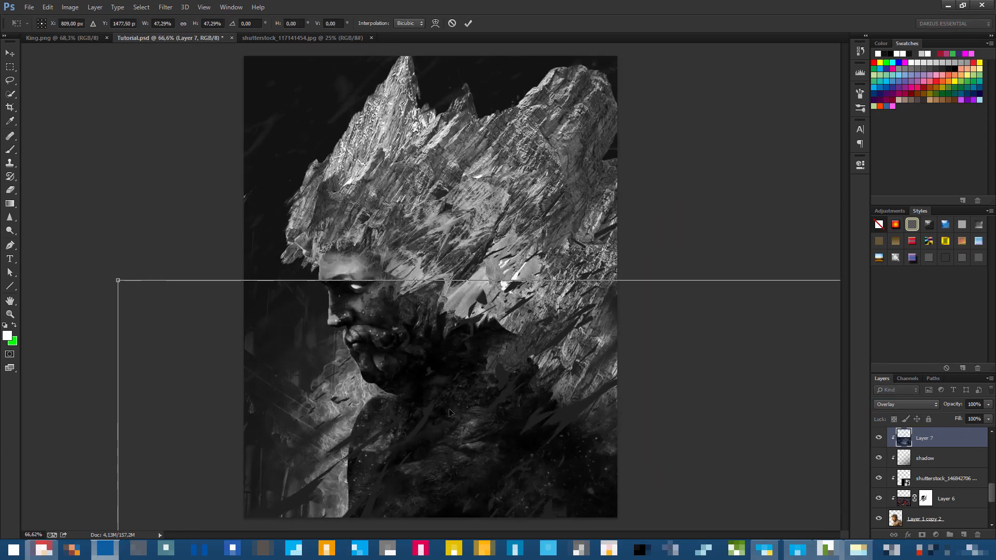
pyautogui.moveTo(440, 387); pyautogui.dragTo(623, 300)
pyautogui.press('Return')
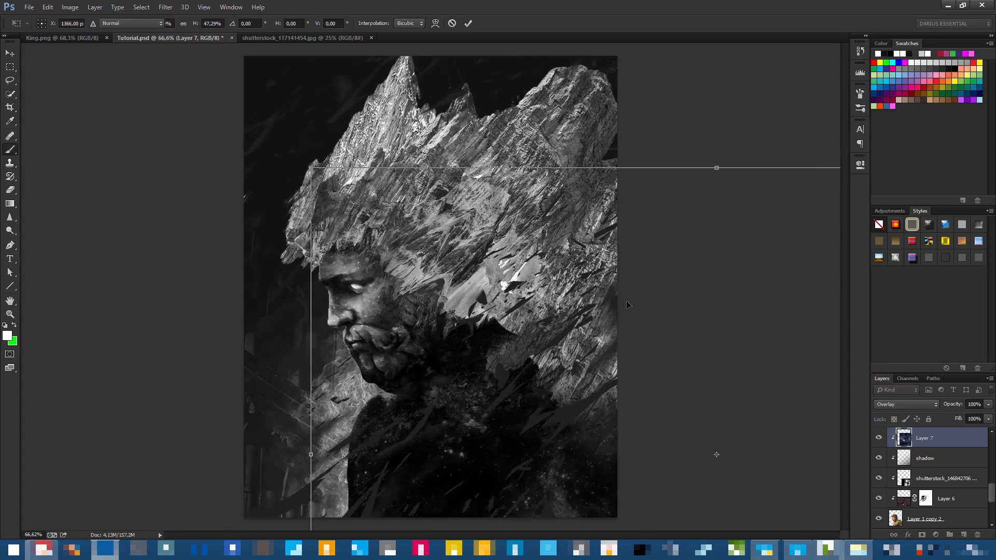
pyautogui.scroll(-7, 558, 266)
pyautogui.scroll(5, 434, 341)
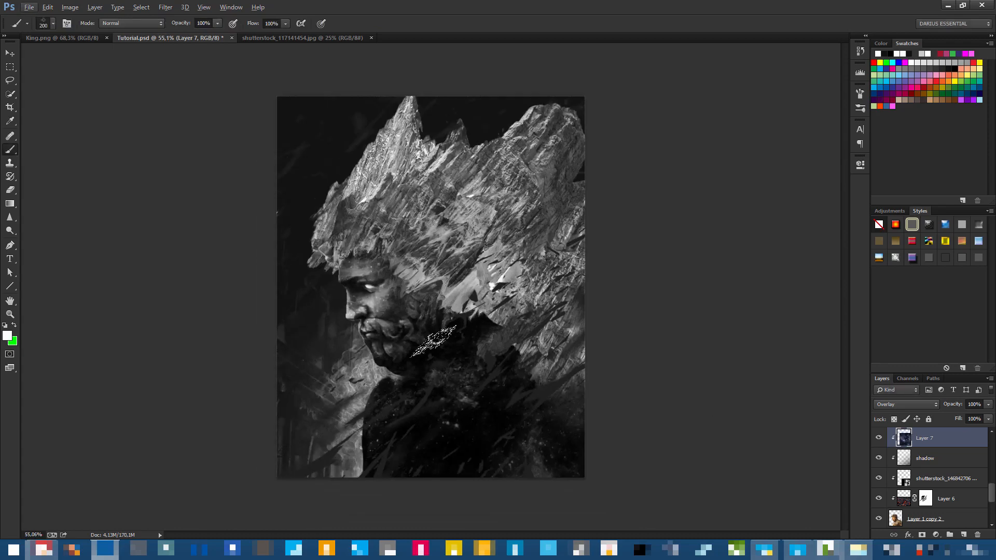
# Reposition the scaled starfield so its bright nebula lies across the statue's forehead and eye.
pyautogui.click(10, 53)
pyautogui.moveTo(443, 251); pyautogui.dragTo(478, 306)
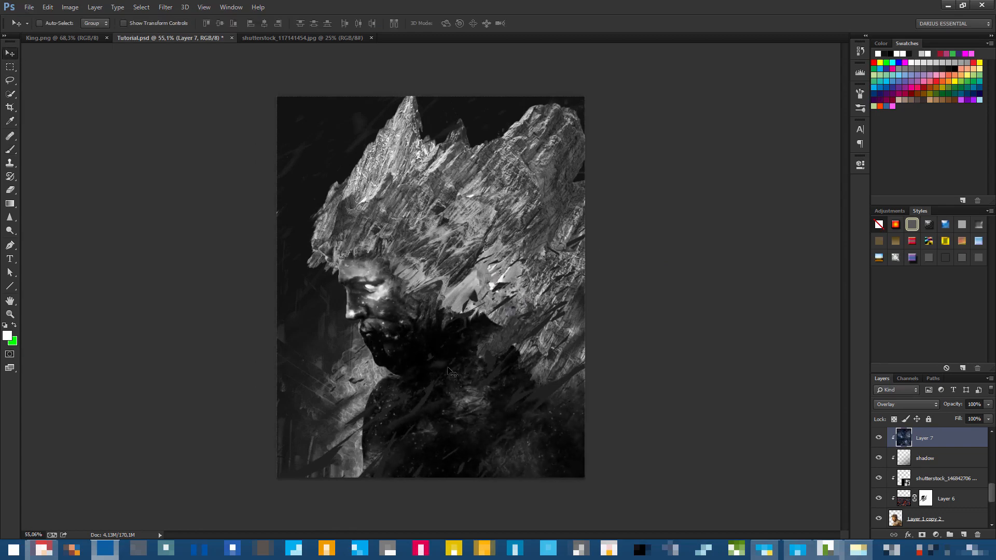
pyautogui.scroll(2, 401, 361)
pyautogui.scroll(1, 402, 361)
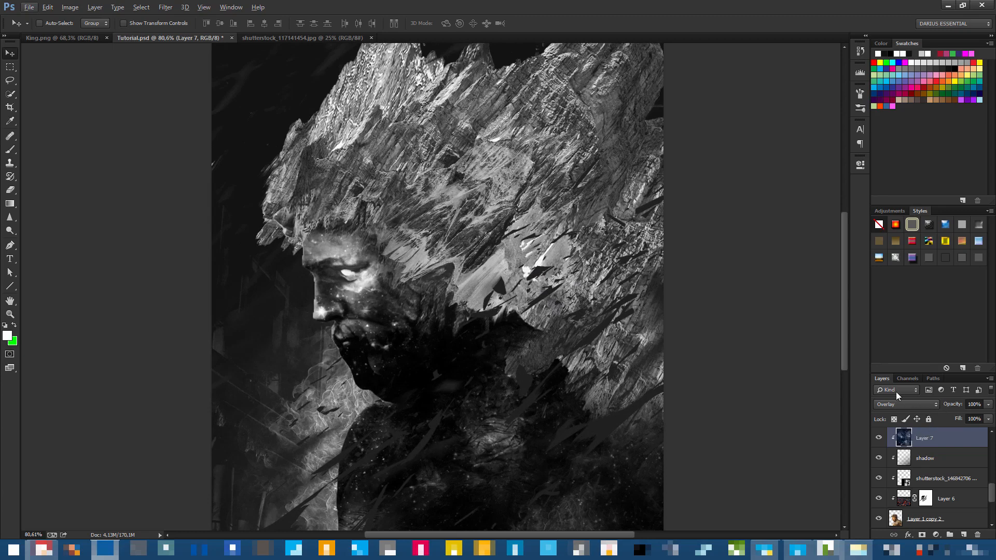
# Compare different blend modes on Layer 7 and set it to Lighten.
pyautogui.click(895, 407)
pyautogui.click(895, 406)
pyautogui.press('Down')
pyautogui.press('Up')
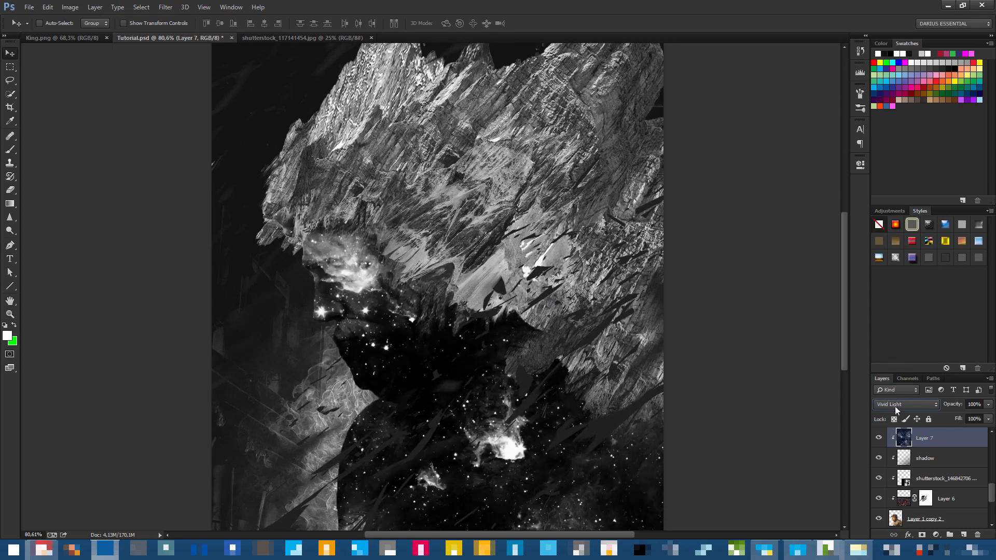
pyautogui.press('Down')
pyautogui.press('Down')
pyautogui.press('Down')
pyautogui.press('Down')
pyautogui.press('Down')
pyautogui.press('Down')
pyautogui.press('Down')
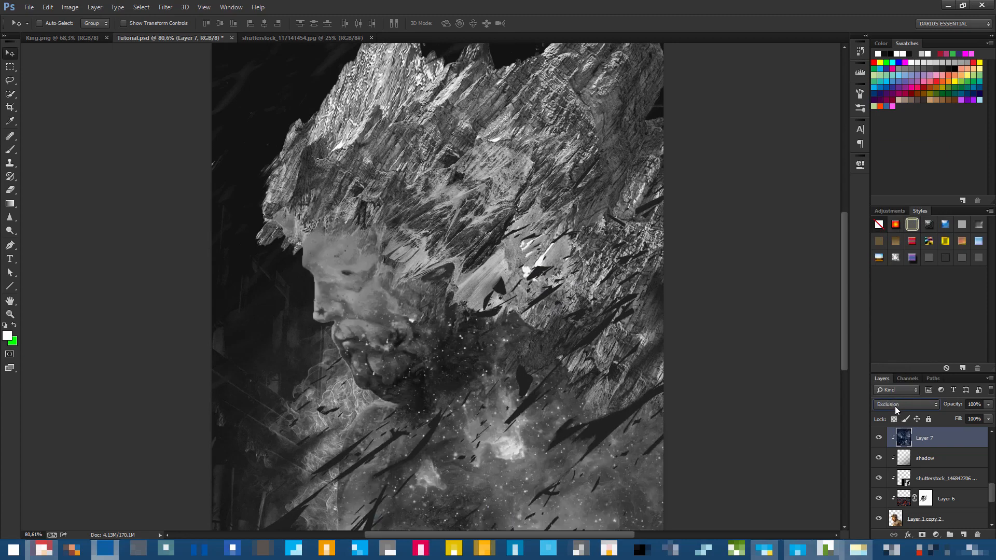
pyautogui.press('Down')
pyautogui.press('Down')
pyautogui.press('Down')
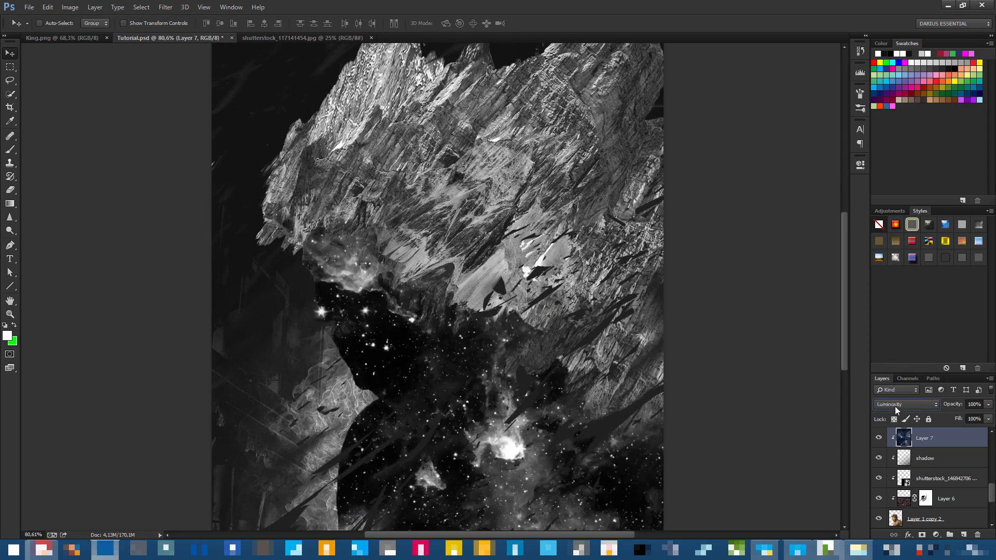
pyautogui.scroll(18, 896, 405)
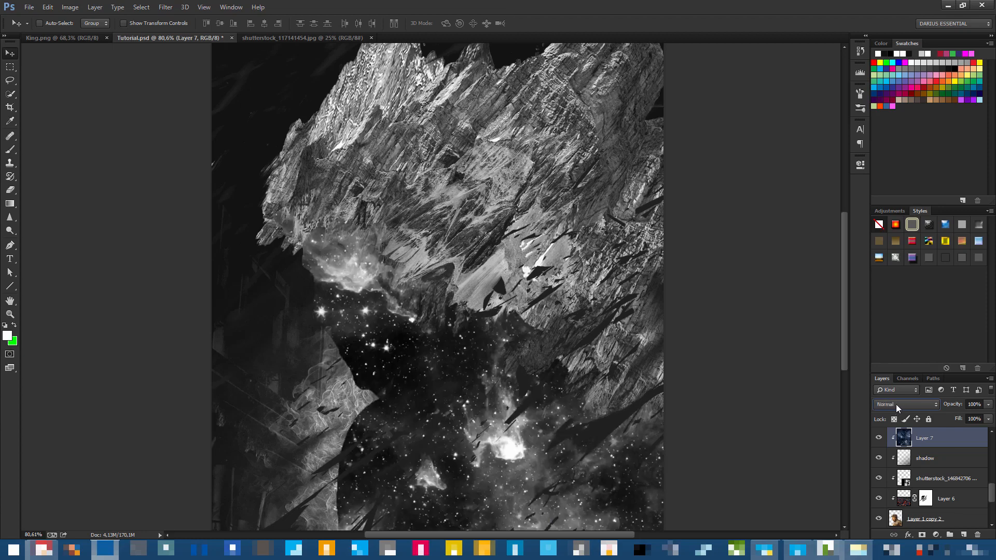
pyautogui.scroll(-3, 895, 404)
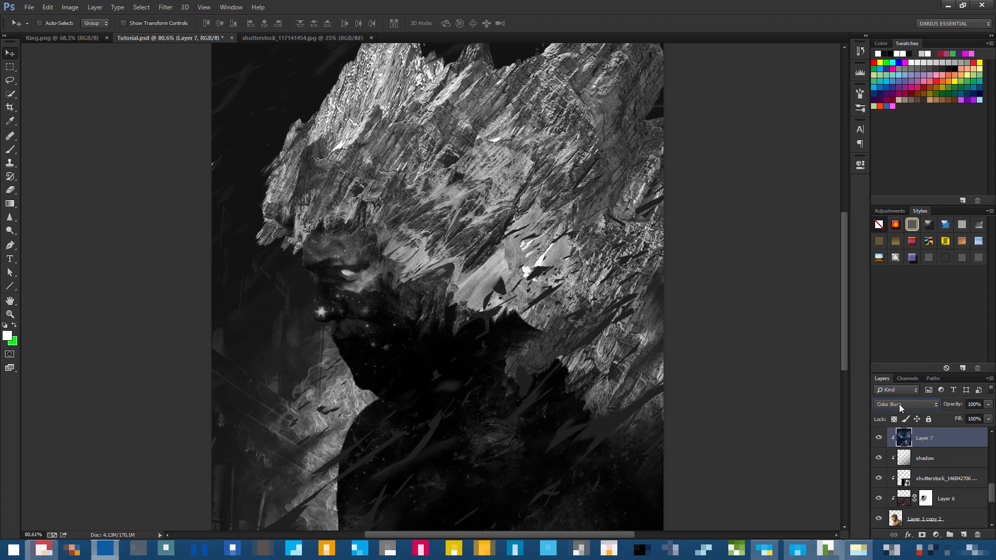
pyautogui.scroll(-3, 899, 403)
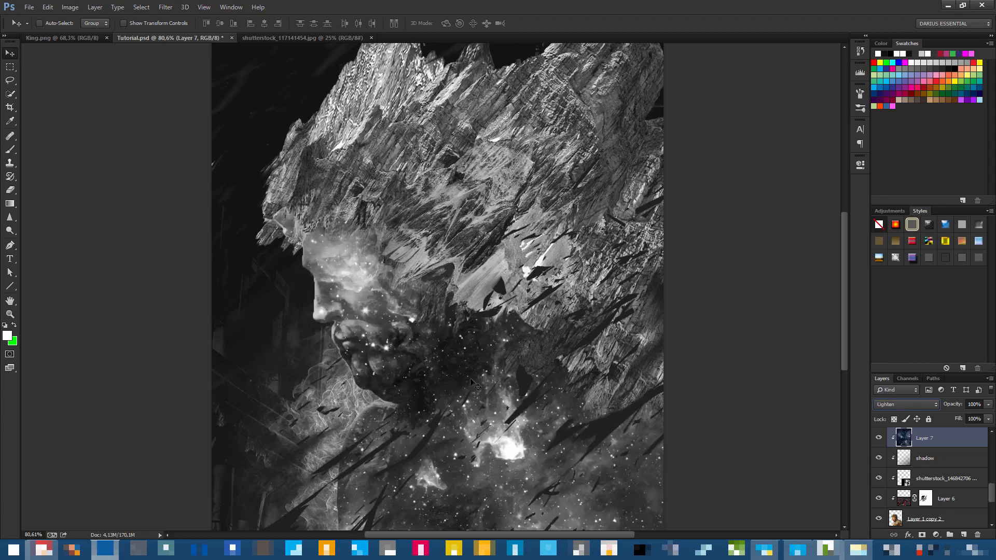
# Move the starfield so its bright nebula sits at the neck below the beard, and save Tutorial.psd.
pyautogui.moveTo(457, 372); pyautogui.dragTo(415, 282)
pyautogui.hotkey('ctrl', 's')
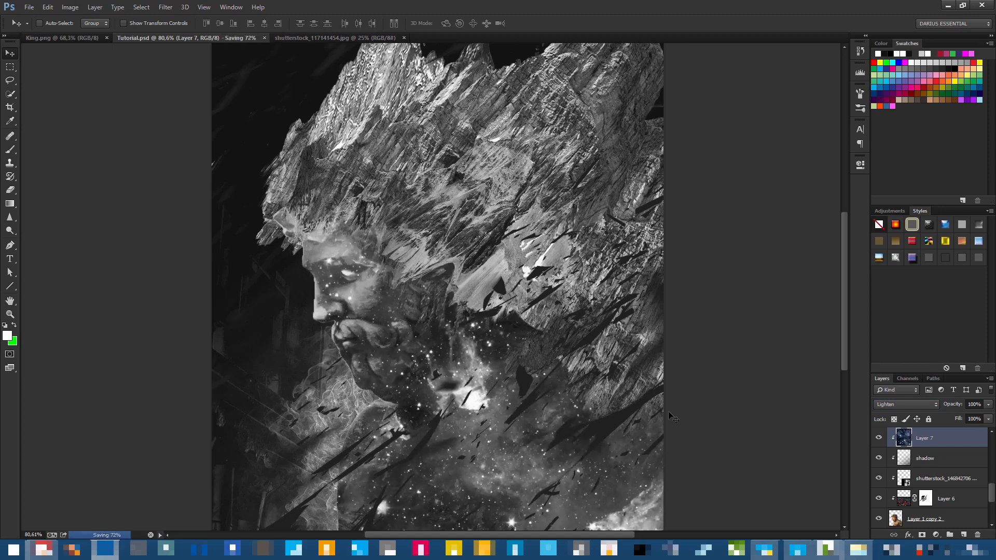
# Try the Screen blend mode on Layer 7, return it to Lighten, and save the document.
pyautogui.click(906, 404)
pyautogui.click(897, 227)
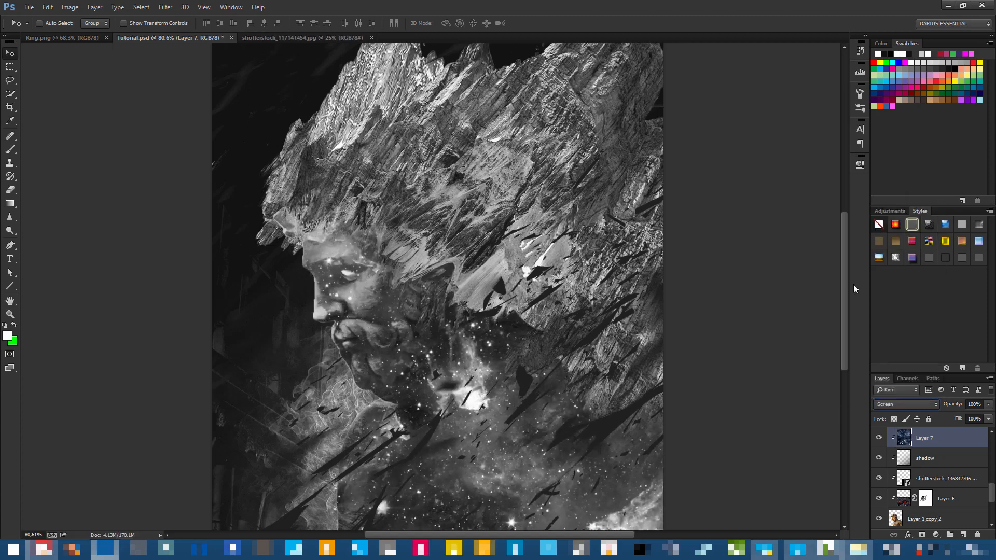
pyautogui.click(905, 404)
pyautogui.click(898, 212)
pyautogui.hotkey('ctrl', 's')
# Reduce the opacity of Layer 7 to 49%.
pyautogui.scroll(-2, 506, 360)
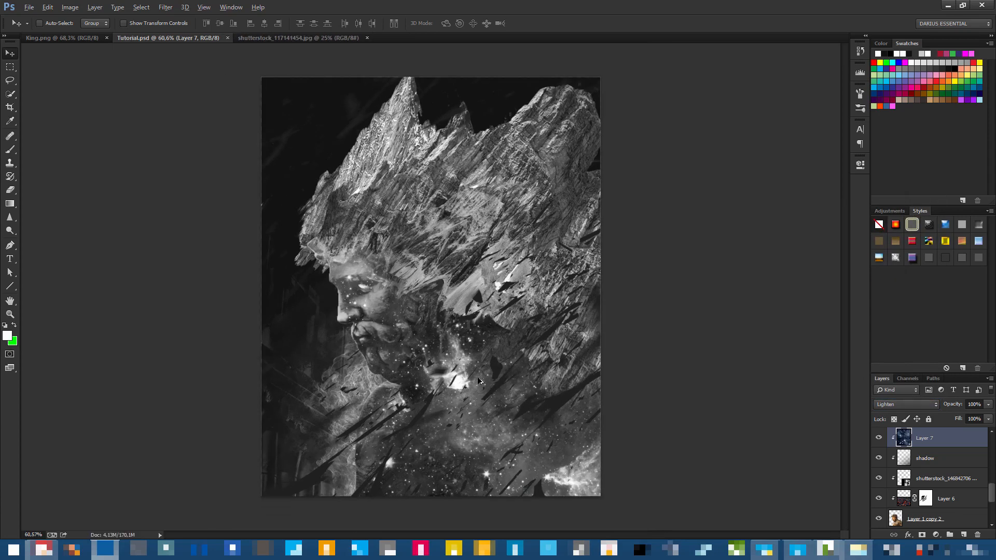
pyautogui.scroll(2, 478, 382)
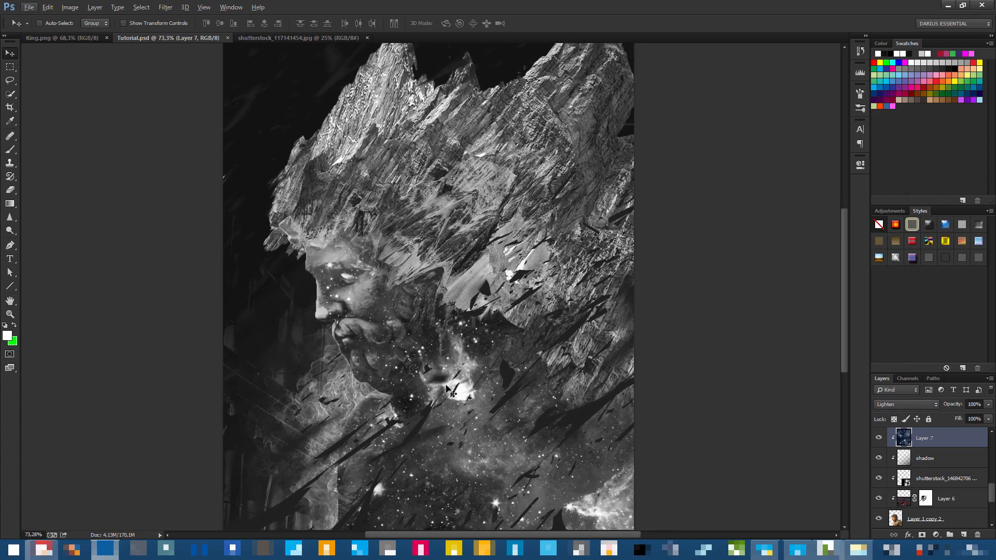
pyautogui.scroll(-1, 510, 394)
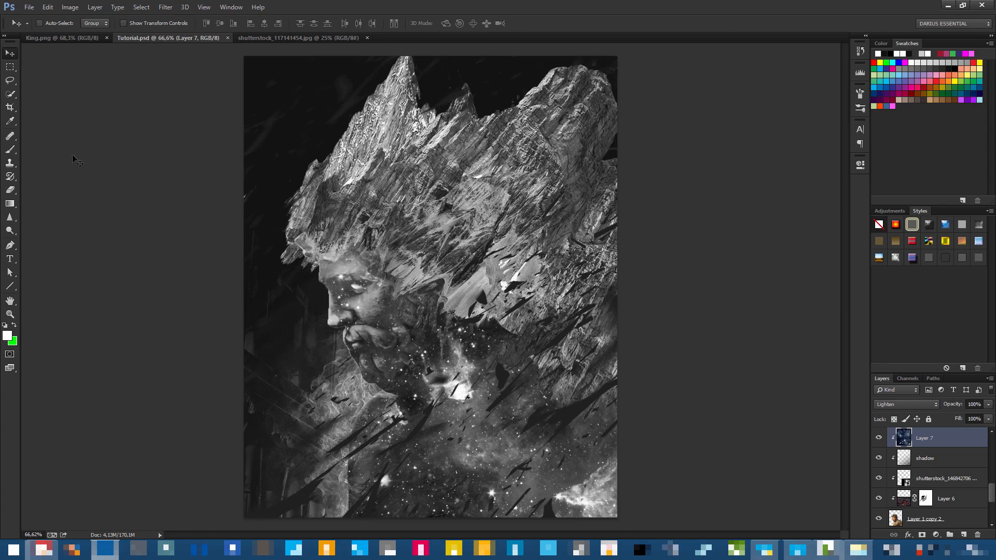
pyautogui.click(9, 150)
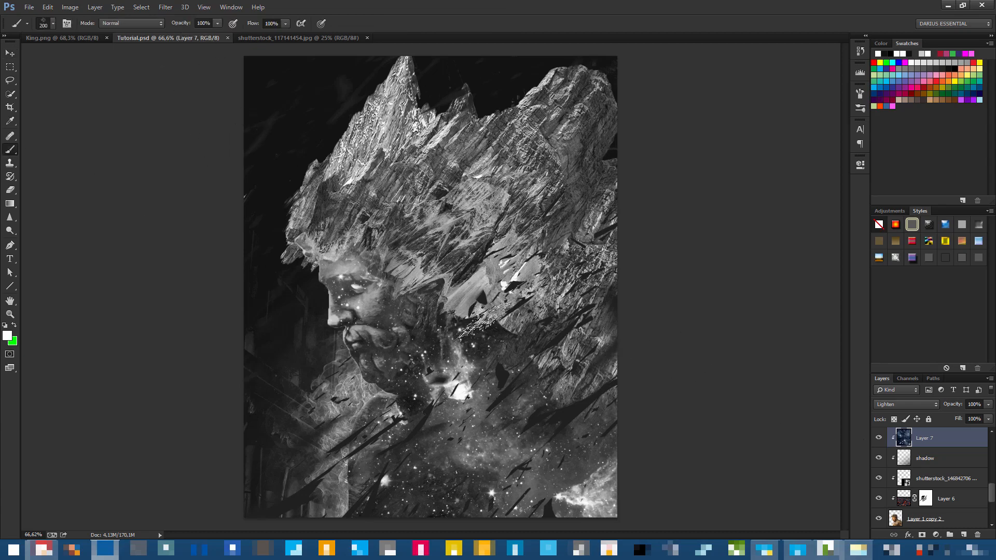
pyautogui.moveTo(948, 407); pyautogui.dragTo(921, 408)
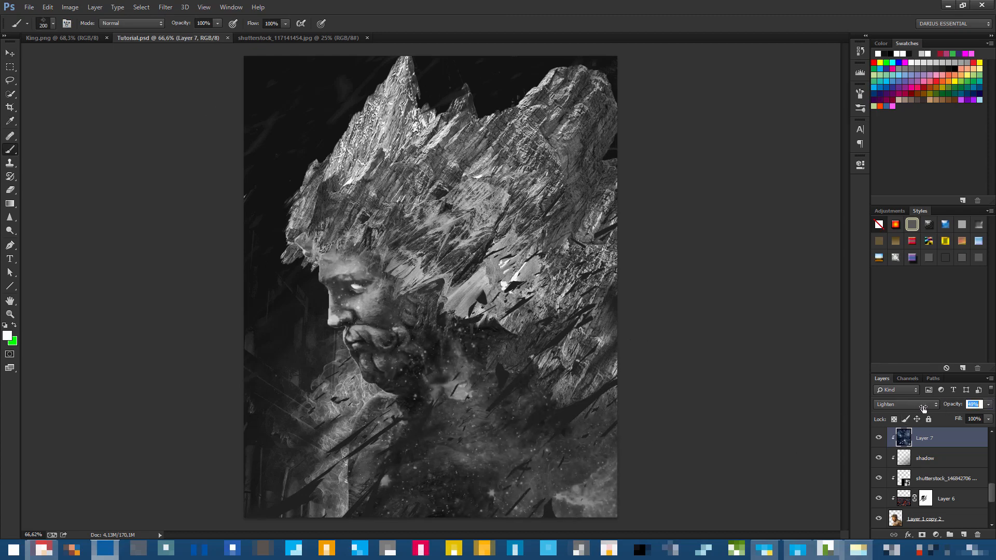
# Add a layer mask to Layer 7 and paint out the starfield near the lower-right corner of the artwork with black.
pyautogui.moveTo(612, 522)
pyautogui.mouseDown()
pyautogui.moveTo(482, 383)
pyautogui.moveTo(516, 389)
pyautogui.mouseUp()
pyautogui.hotkey('ctrl', 'z')
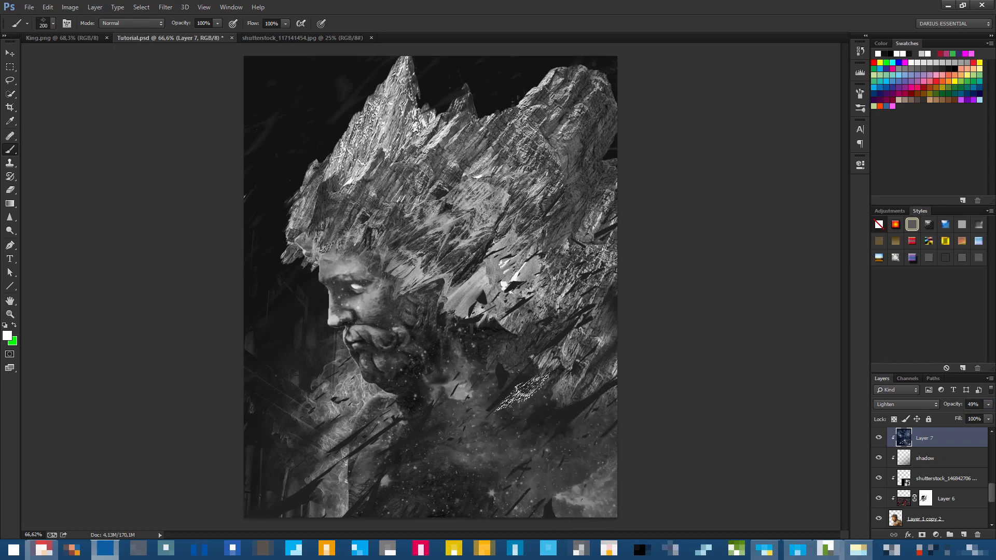
pyautogui.click(922, 535)
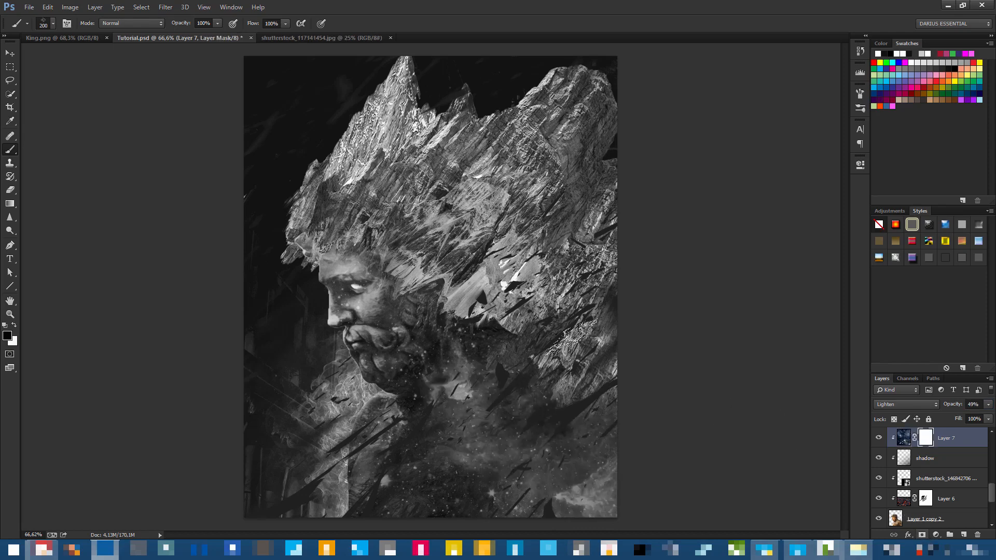
pyautogui.moveTo(597, 475); pyautogui.dragTo(559, 508)
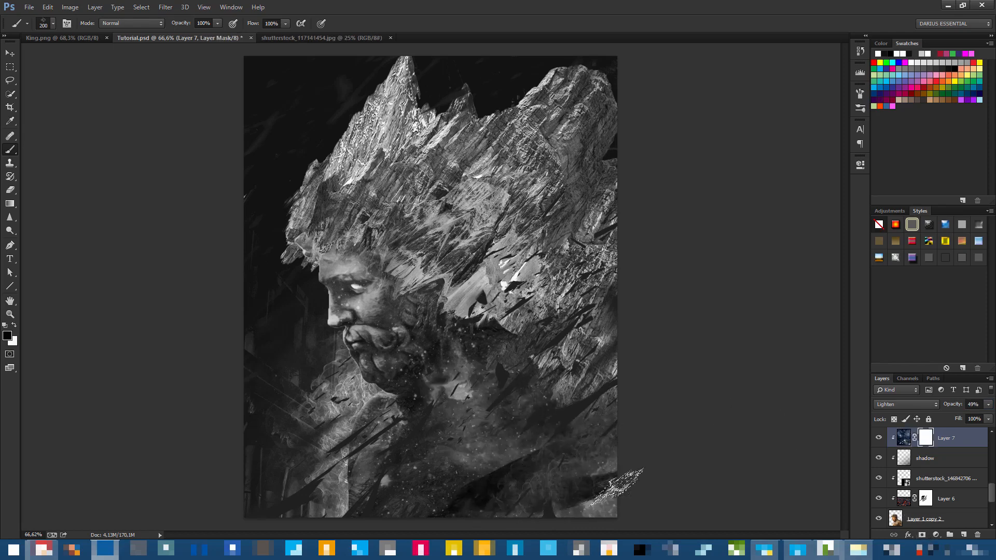
# Using a soft round brush of 402 px and 0% hardness, paint black on Layer 7's mask to hide the starfield over the shoulders and chest.
pyautogui.rightClick(485, 306)
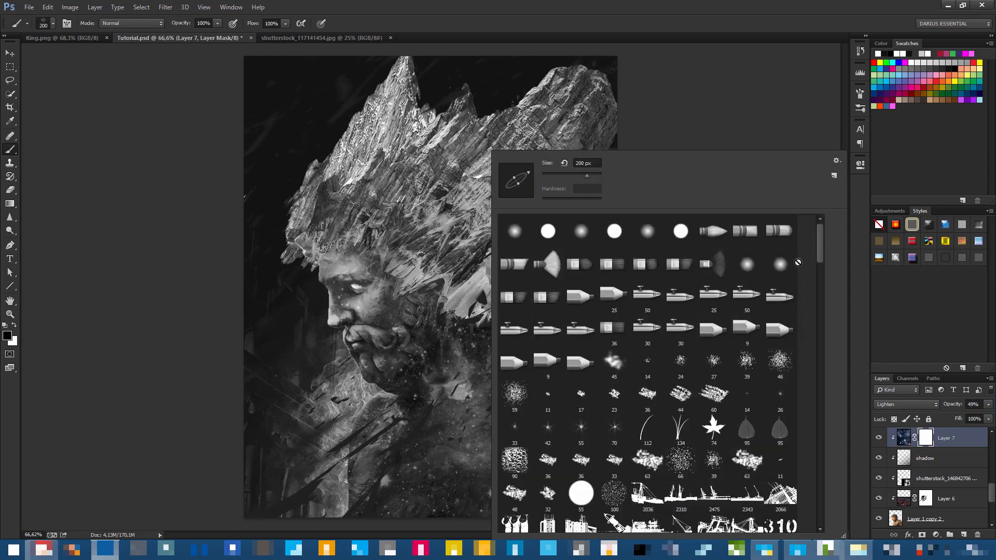
pyautogui.click(589, 232)
pyautogui.moveTo(592, 174); pyautogui.dragTo(595, 174)
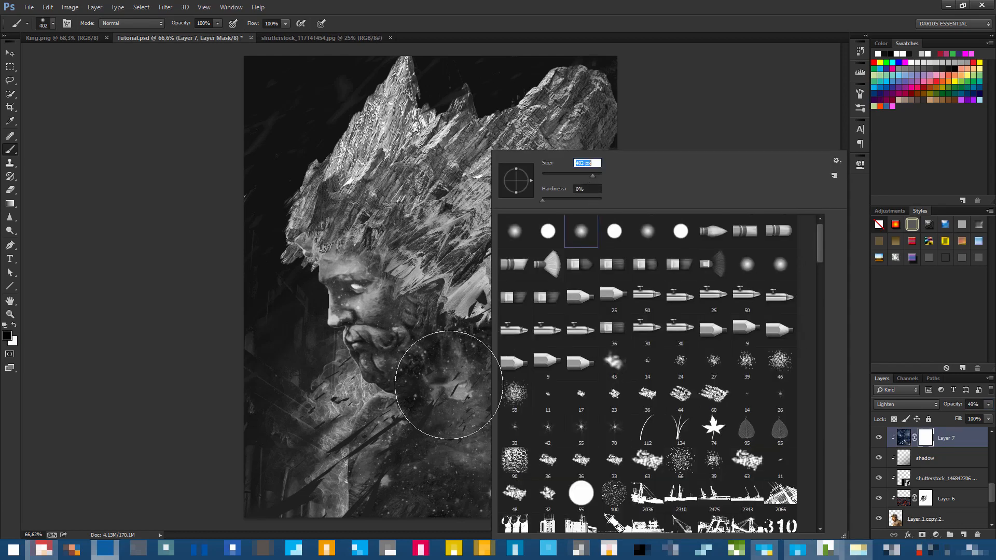
pyautogui.moveTo(464, 485)
pyautogui.mouseDown()
pyautogui.moveTo(508, 447)
pyautogui.moveTo(619, 452)
pyautogui.moveTo(570, 450)
pyautogui.moveTo(498, 500)
pyautogui.moveTo(411, 485)
pyautogui.moveTo(463, 456)
pyautogui.moveTo(489, 385)
pyautogui.moveTo(466, 315)
pyautogui.moveTo(445, 350)
pyautogui.moveTo(486, 234)
pyautogui.mouseUp()
pyautogui.hotkey('ctrl', 'z')
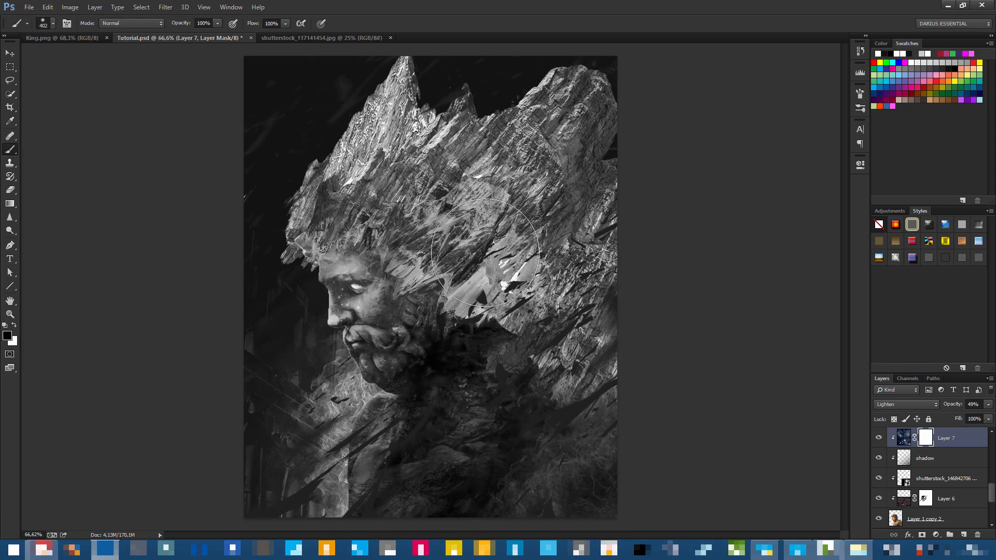
pyautogui.hotkey('ctrl', 'z')
pyautogui.moveTo(521, 365)
pyautogui.mouseDown()
pyautogui.moveTo(519, 400)
pyautogui.moveTo(300, 522)
pyautogui.moveTo(416, 484)
pyautogui.moveTo(528, 472)
pyautogui.moveTo(363, 540)
pyautogui.mouseUp()
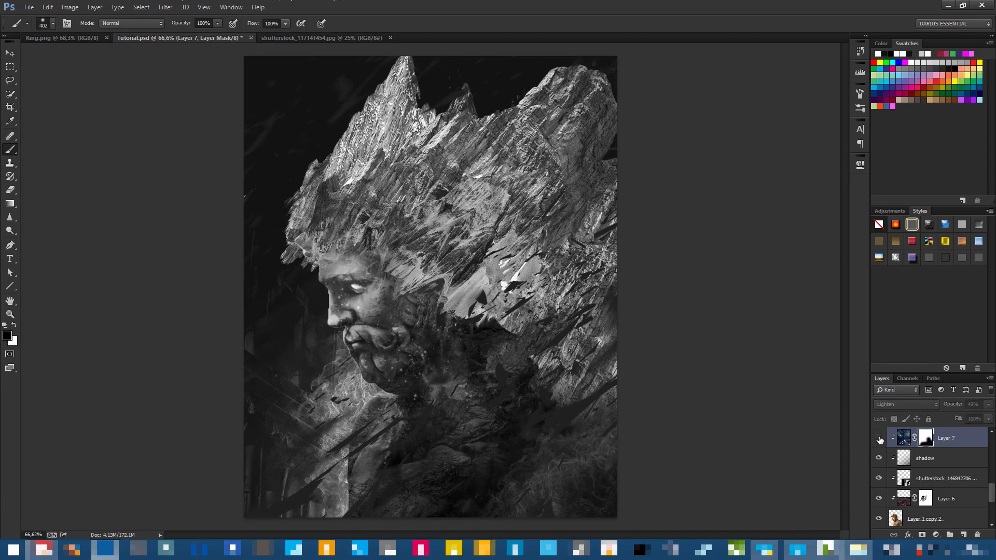
pyautogui.moveTo(477, 427)
pyautogui.mouseDown()
pyautogui.moveTo(467, 385)
pyautogui.moveTo(446, 365)
pyautogui.moveTo(467, 354)
pyautogui.moveTo(644, 396)
pyautogui.mouseUp()
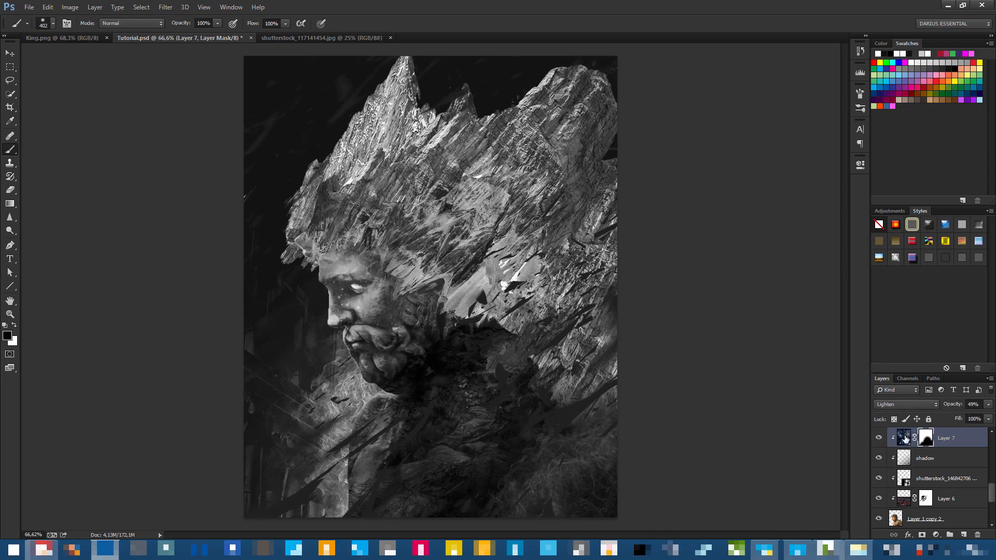
# Compare the artwork with Layer 7 hidden and shown, then save Tutorial.psd.
pyautogui.click(879, 438)
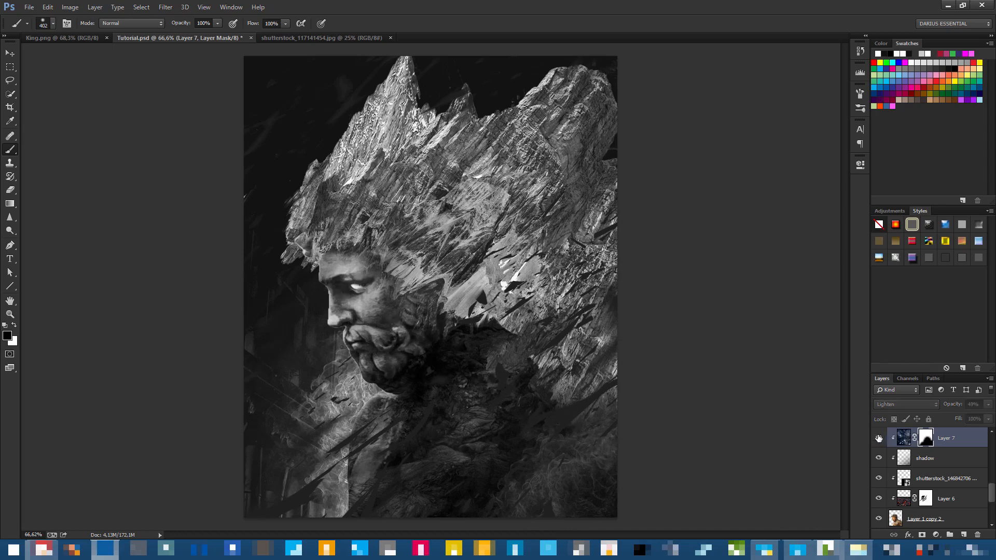
pyautogui.click(879, 438)
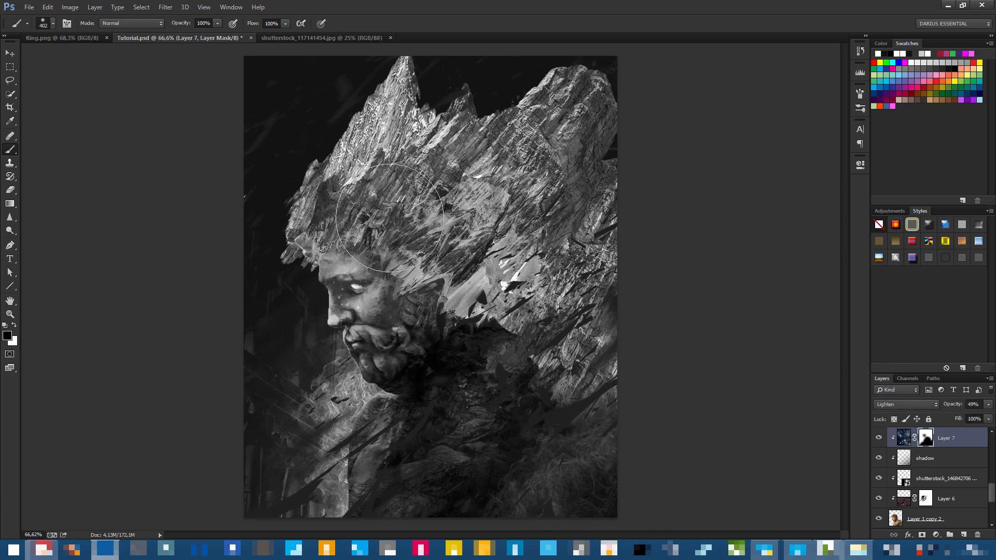
pyautogui.hotkey('ctrl', 's')
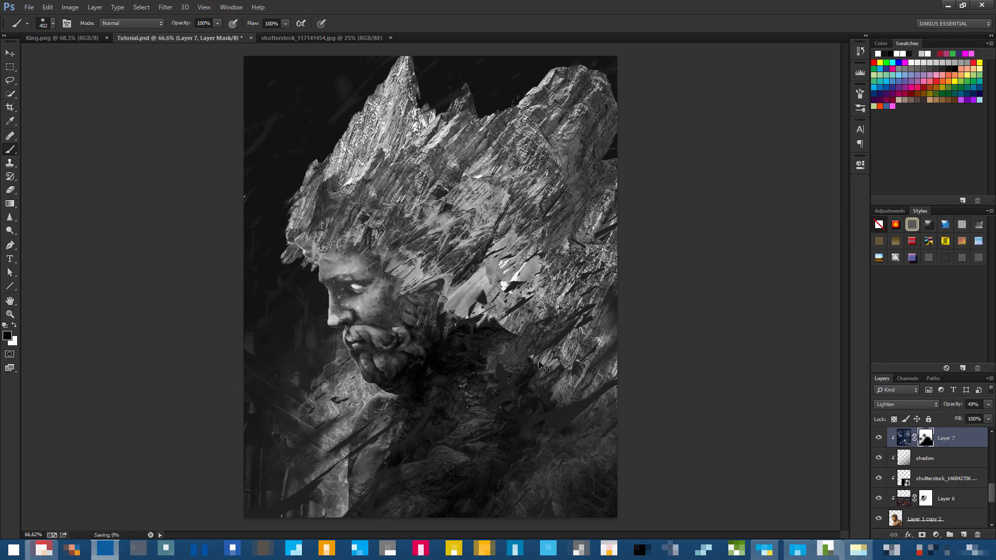
pyautogui.scroll(-2, 445, 352)
pyautogui.scroll(3, 444, 386)
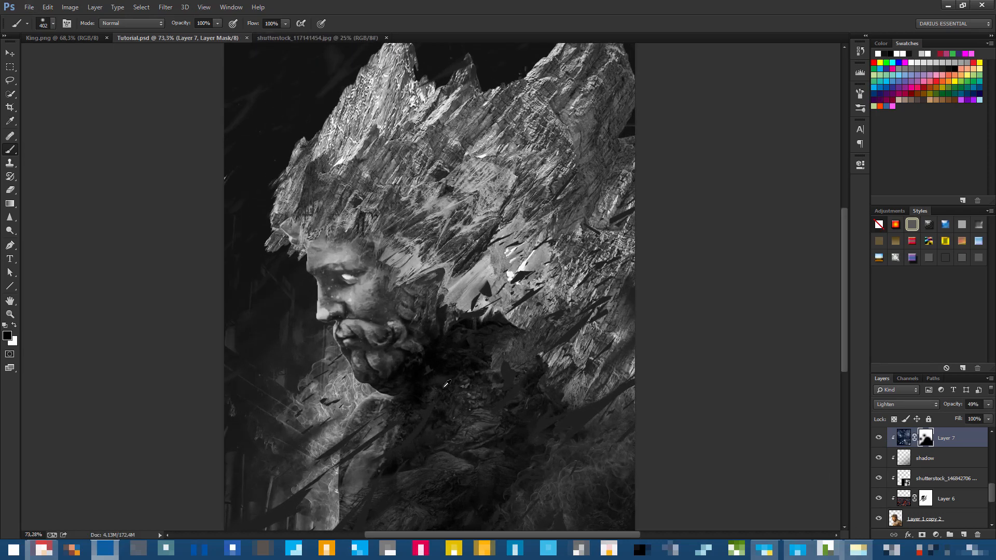
pyautogui.scroll(-1, 446, 384)
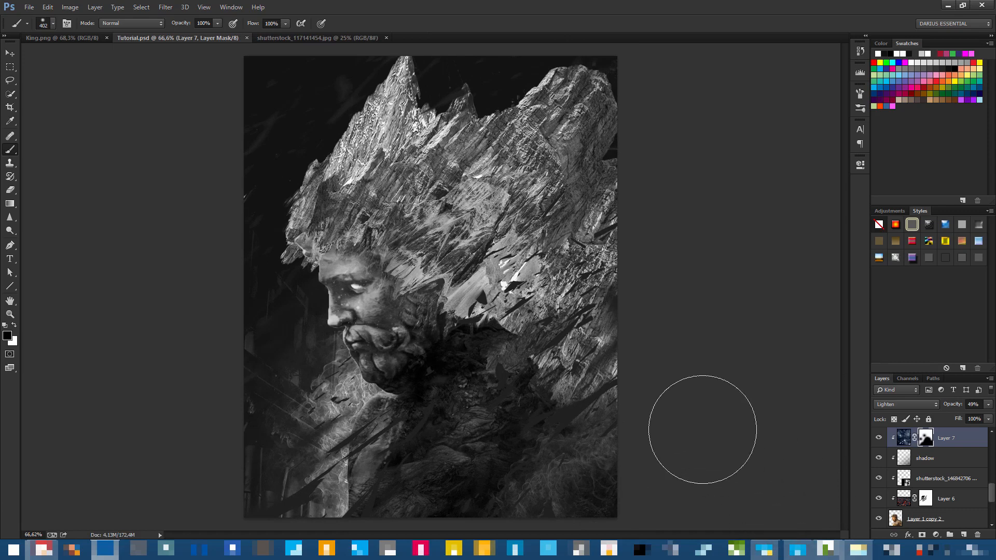
pyautogui.scroll(-3, 913, 495)
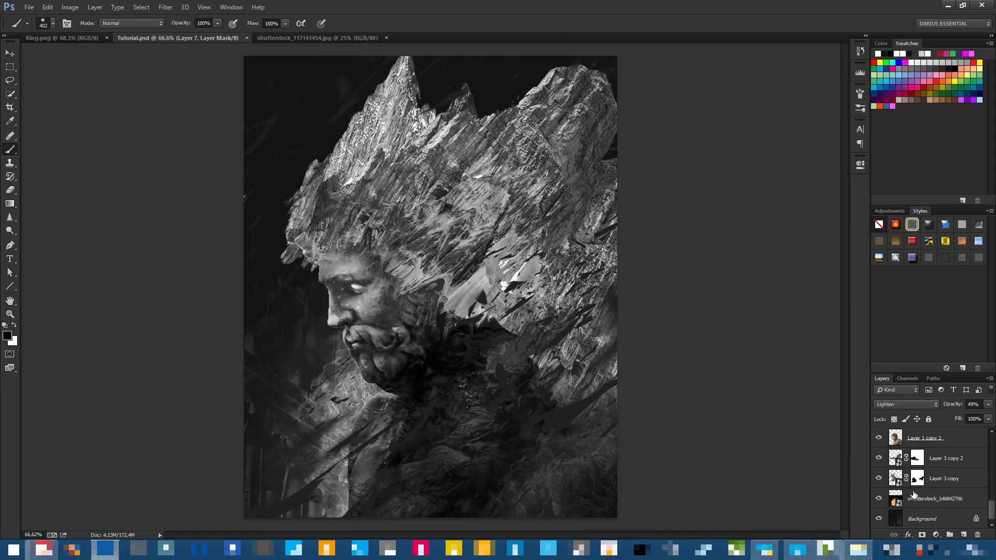
# Select the shutterstock_146842706 layer and reposition its flame texture behind the statue's front shoulder, beneath the beard.
pyautogui.click(878, 499)
pyautogui.click(929, 499)
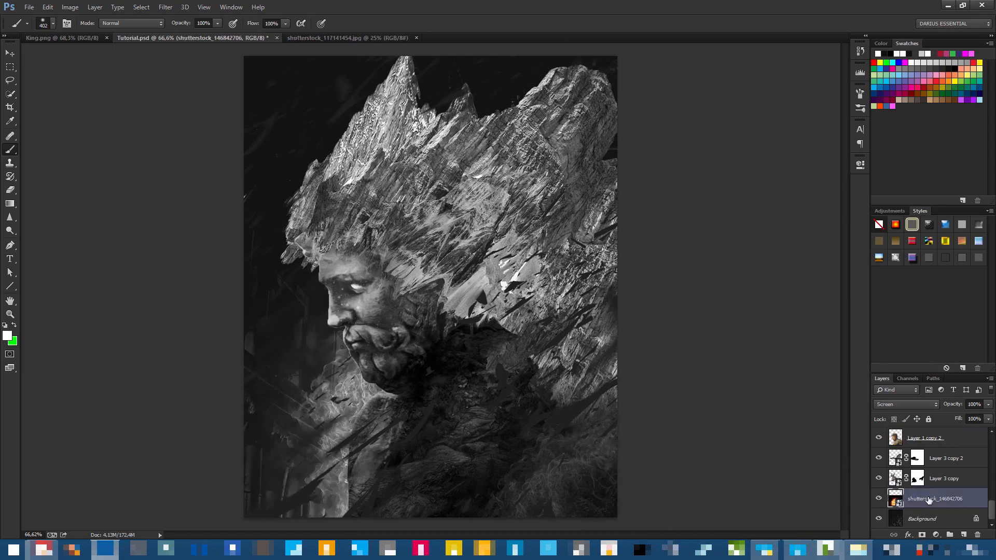
pyautogui.moveTo(466, 446); pyautogui.dragTo(425, 438)
# Duplicate the flame texture layer to try the copy in Overlay and Screen modes over the shoulder, and delete the copy.
pyautogui.hotkey('ctrl', 'j')
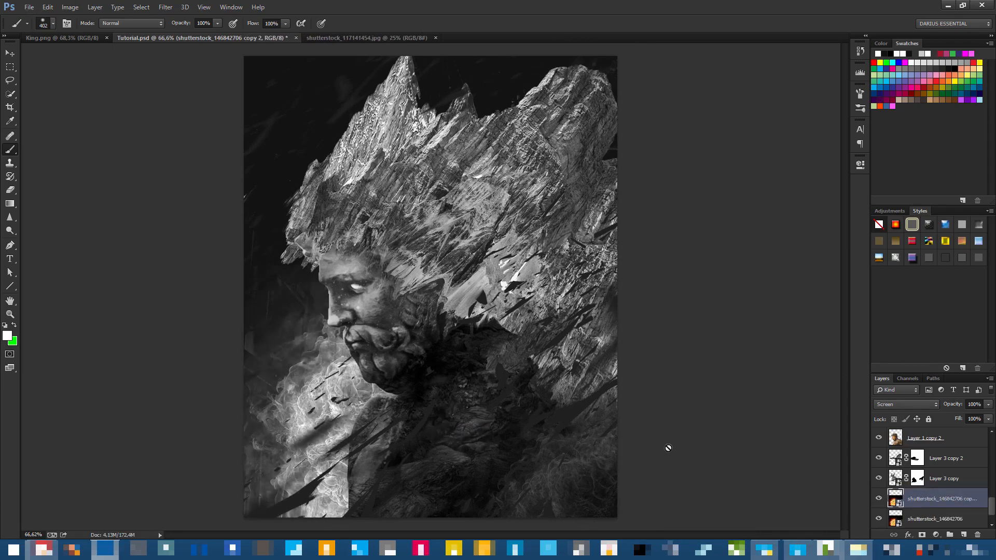
pyautogui.click(931, 409)
pyautogui.click(905, 266)
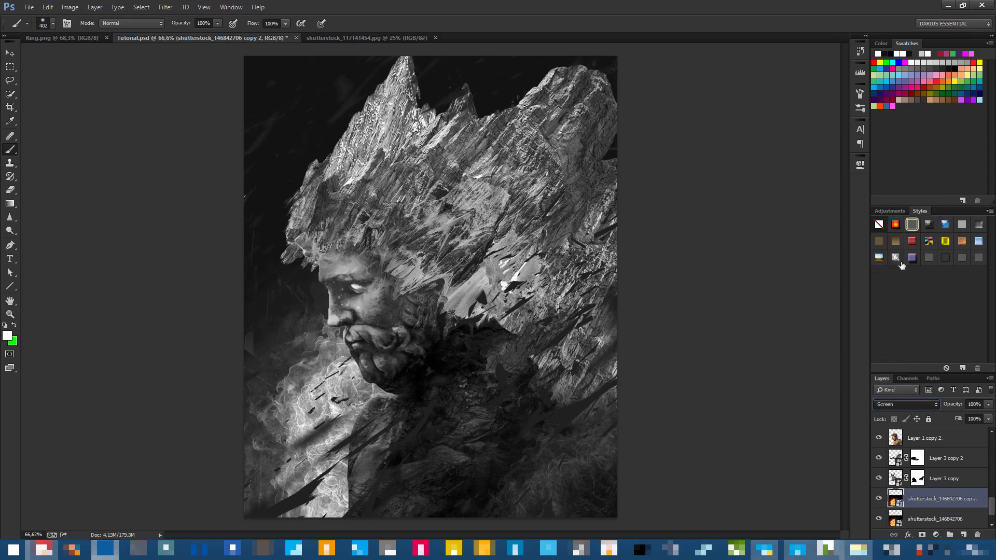
pyautogui.moveTo(474, 465); pyautogui.dragTo(525, 477)
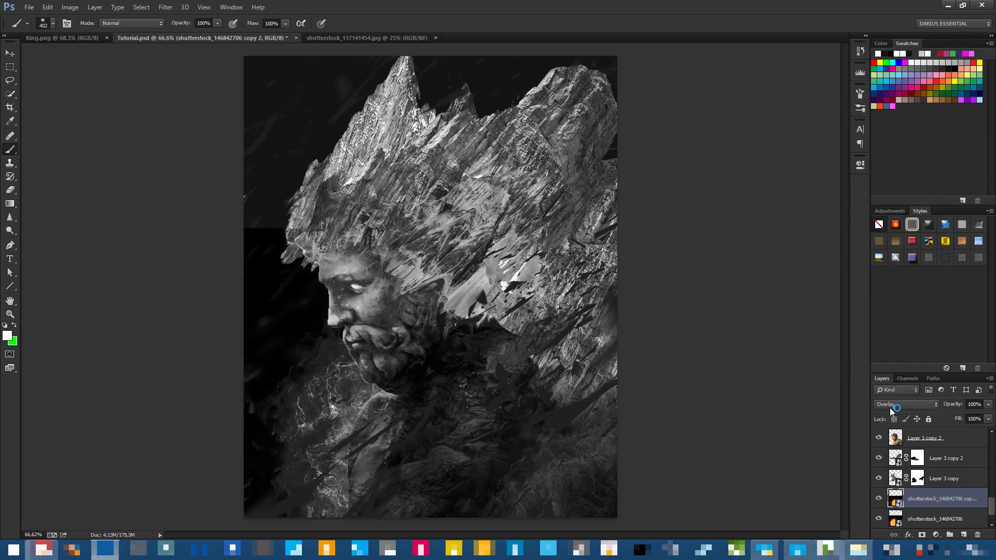
pyautogui.click(891, 408)
pyautogui.click(906, 224)
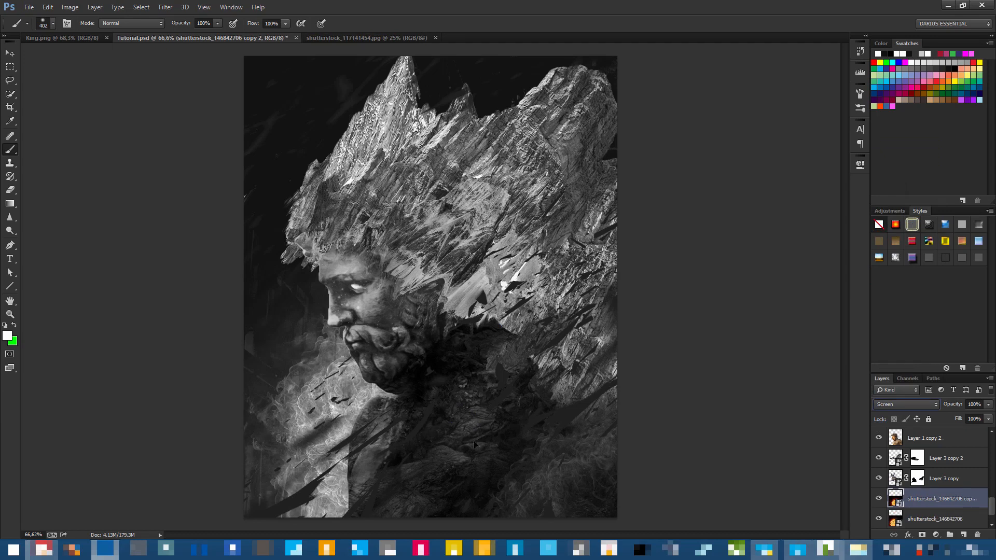
pyautogui.moveTo(474, 445)
pyautogui.mouseDown()
pyautogui.moveTo(478, 431)
pyautogui.moveTo(451, 431)
pyautogui.moveTo(461, 443)
pyautogui.mouseUp()
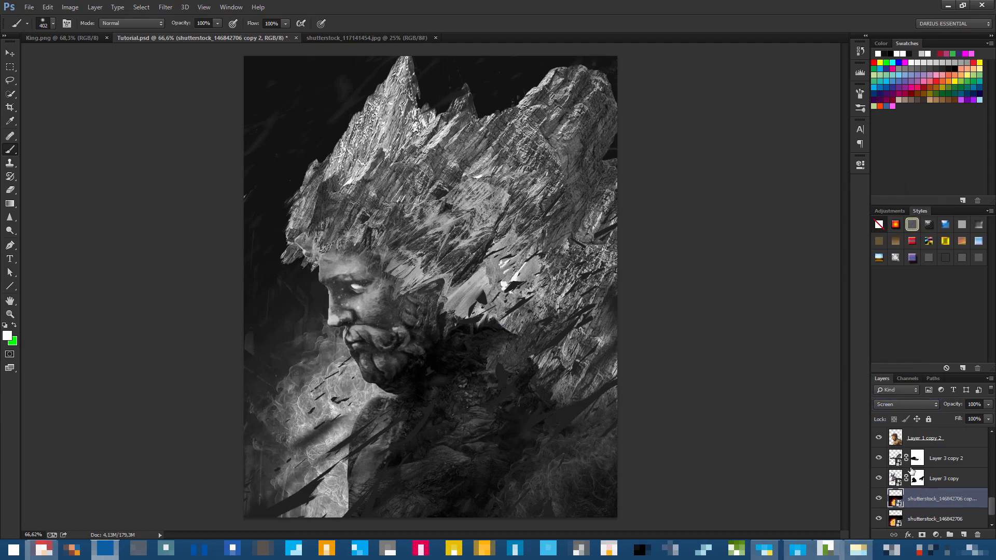
pyautogui.press('Delete')
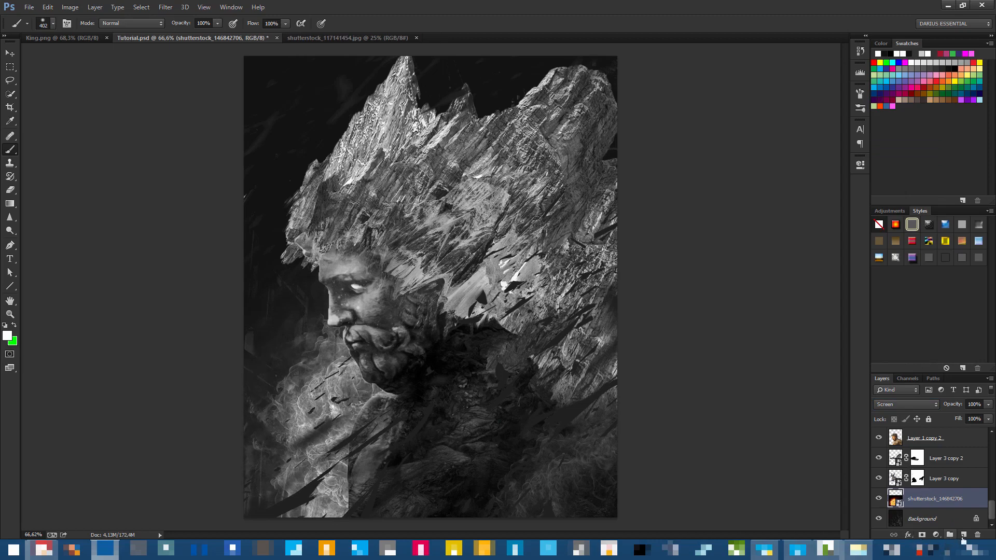
# Add a new layer above shutterstock_146842706, try a soft white stroke behind the shoulder, and undo the stroke.
pyautogui.click(963, 536)
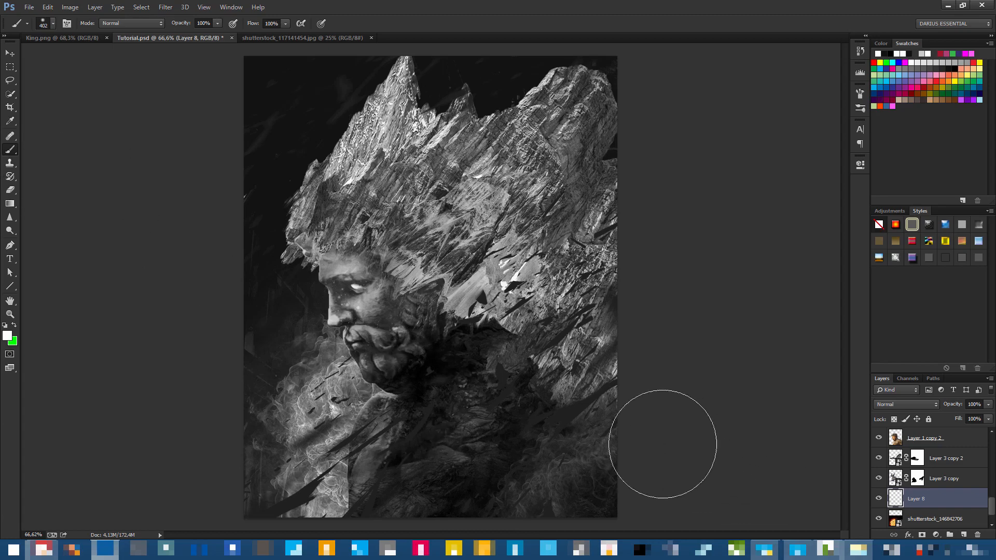
pyautogui.moveTo(412, 456)
pyautogui.mouseDown()
pyautogui.moveTo(404, 434)
pyautogui.moveTo(397, 486)
pyautogui.mouseUp()
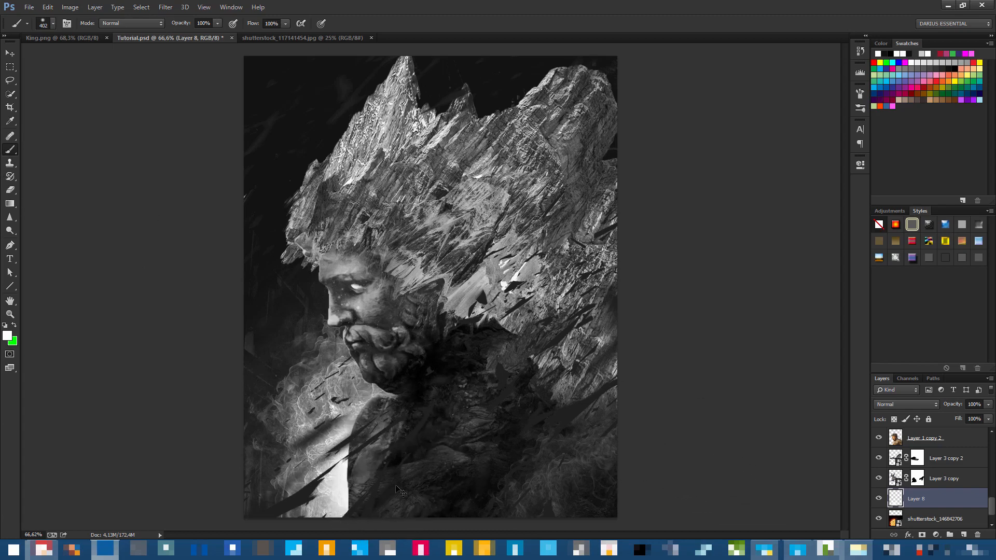
pyautogui.hotkey('ctrl', 'z')
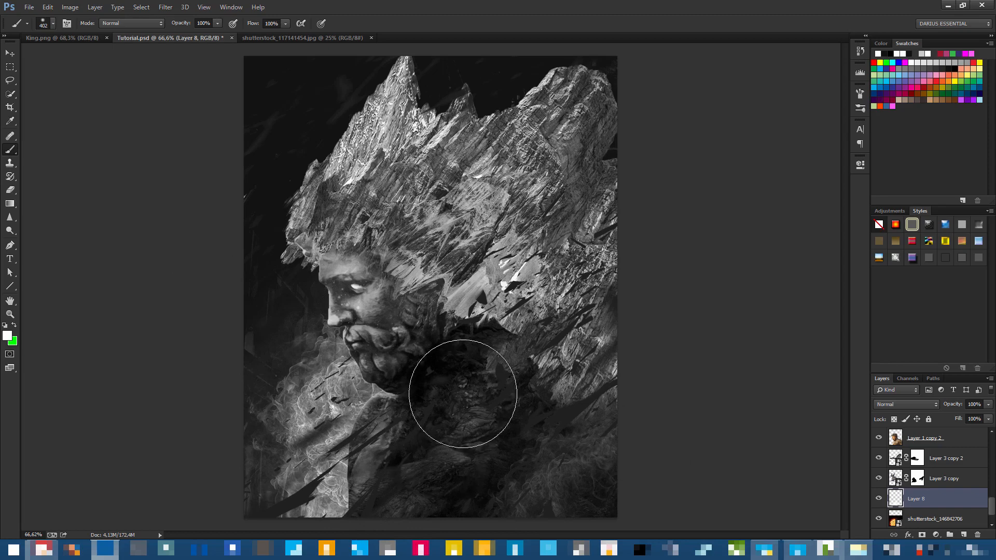
pyautogui.rightClick(487, 345)
pyautogui.moveTo(815, 257)
pyautogui.mouseDown()
pyautogui.moveTo(813, 365)
pyautogui.moveTo(826, 441)
pyautogui.moveTo(817, 490)
pyautogui.mouseUp()
pyautogui.click(917, 496)
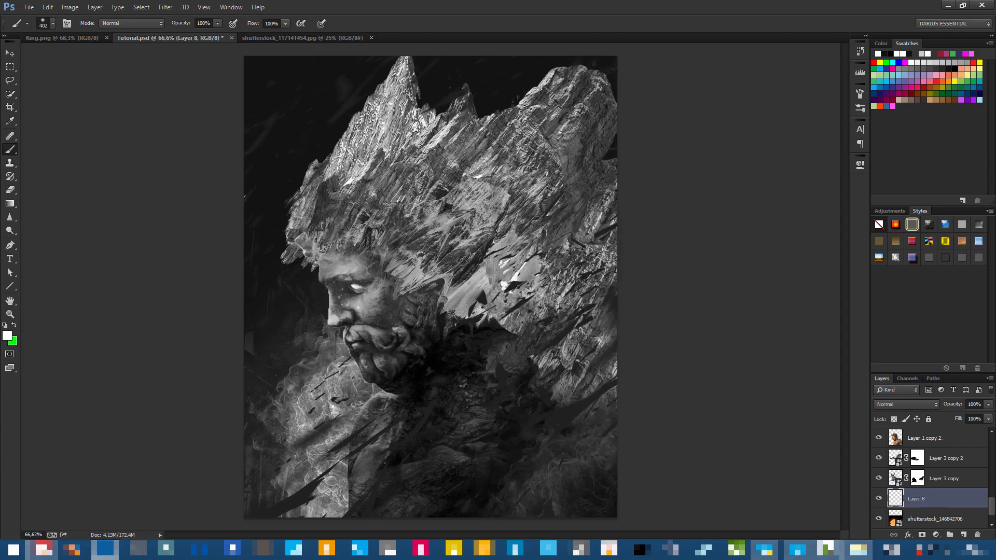
# Open shutterstock_207455146.jpg as a separate document and paste its dust-burst image into Layer 8 of Tutorial.psd.
pyautogui.hotkey('alt', 'Tab')
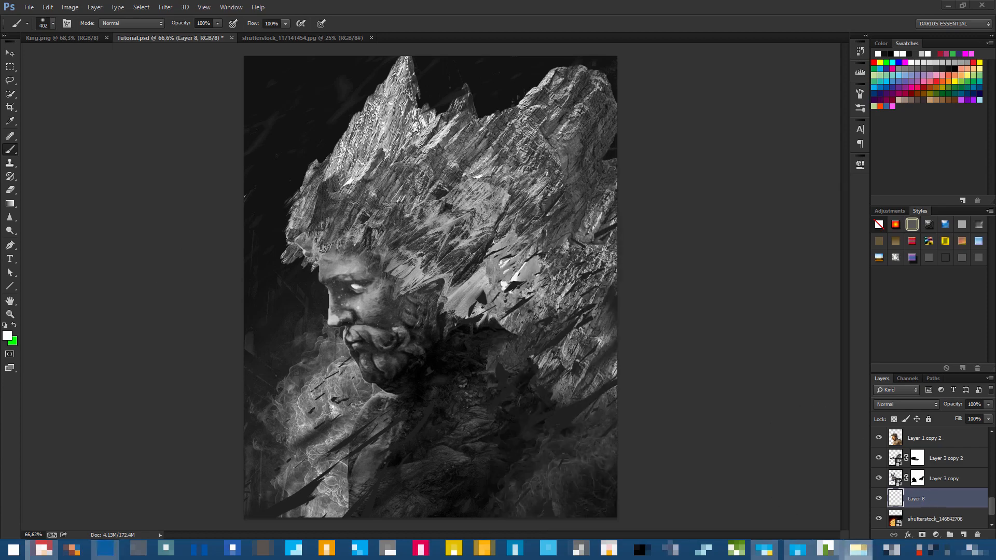
pyautogui.moveTo(2, 306); pyautogui.dragTo(515, 383)
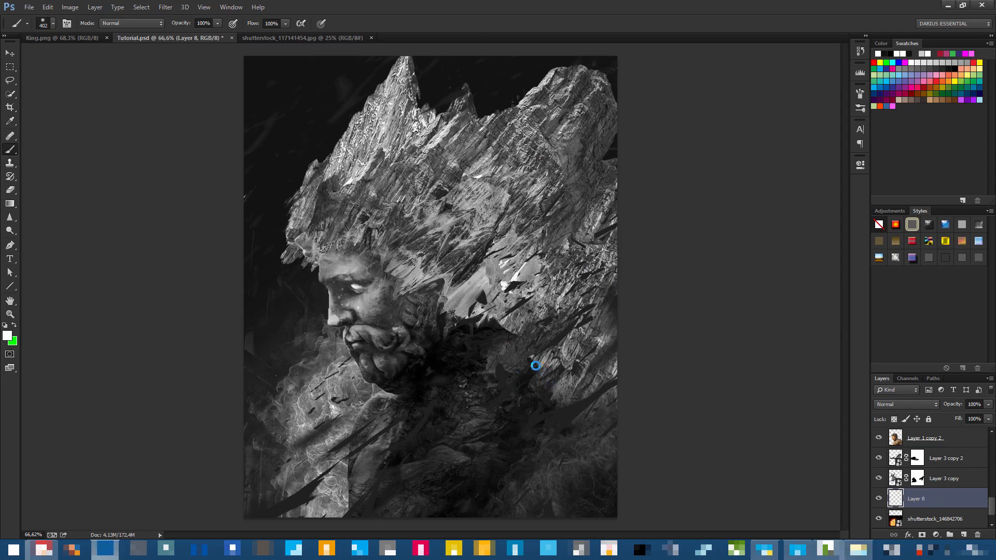
pyautogui.press('b')
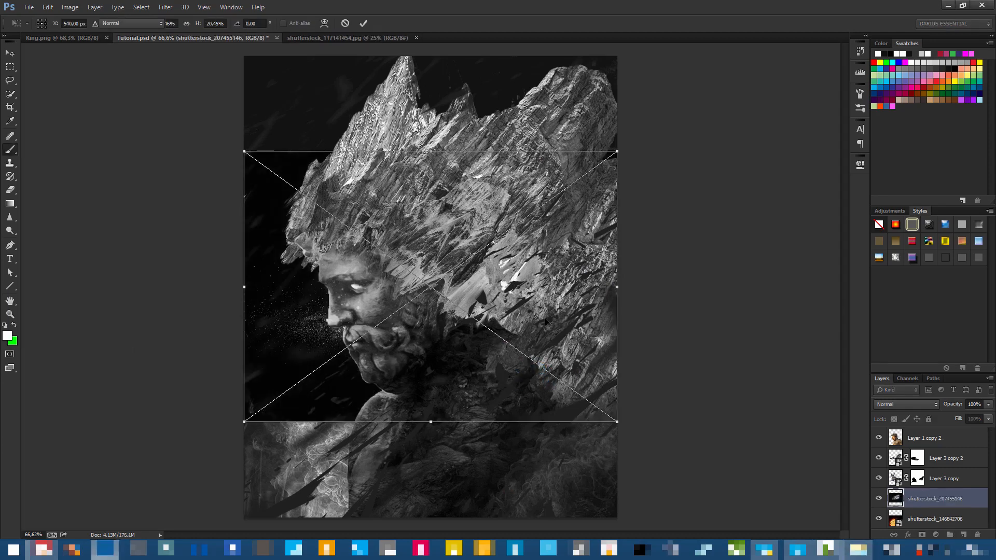
pyautogui.hotkey('ctrl', 'z')
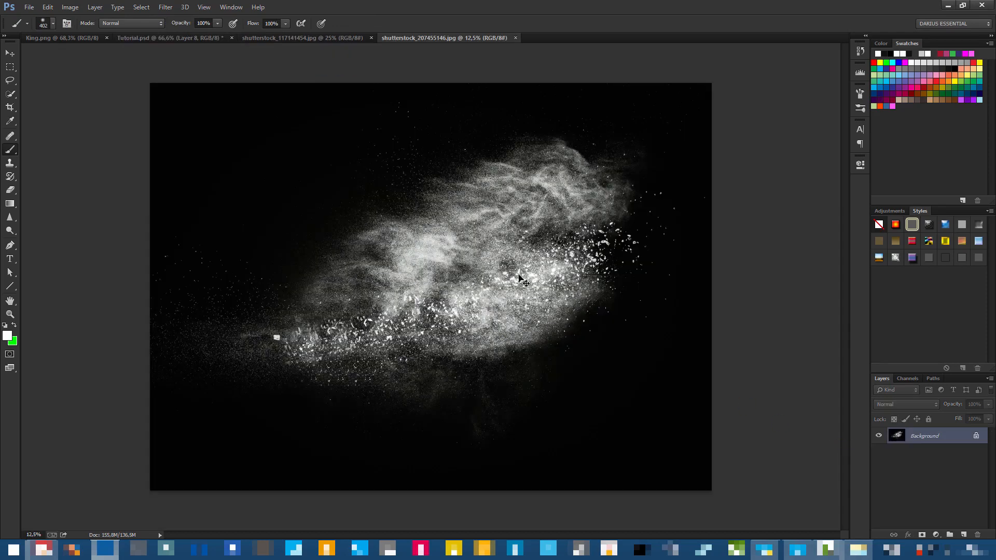
pyautogui.click(141, 39)
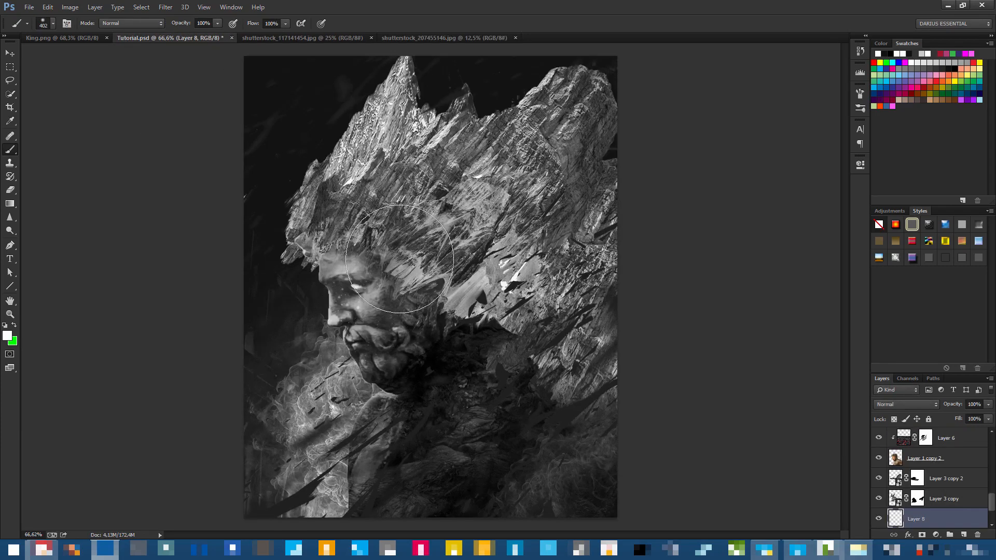
pyautogui.hotkey('ctrl', 'z')
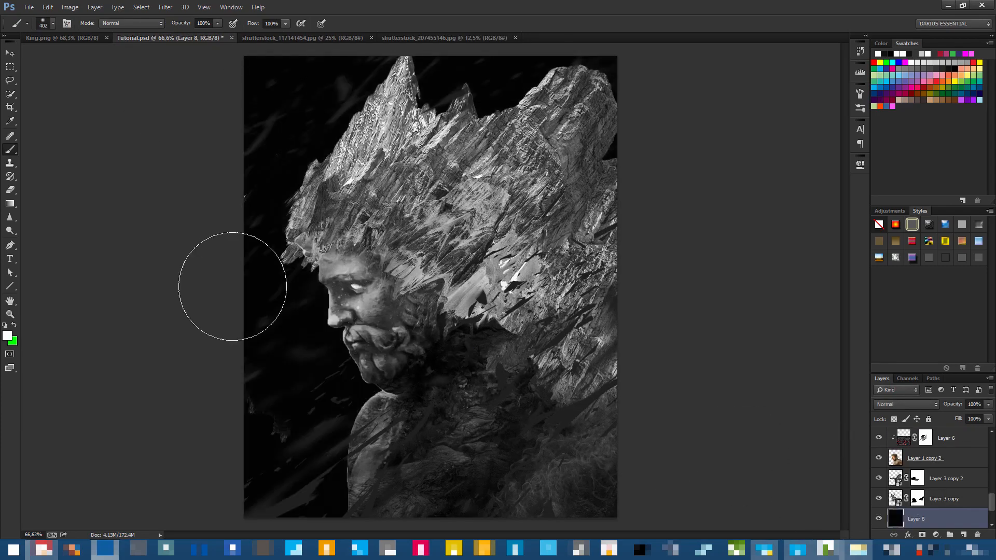
# Scale Layer 8's dust image down to 23.98% and position it behind the lower part of the bust.
pyautogui.scroll(-5, 498, 396)
pyautogui.hotkey('ctrl', 't')
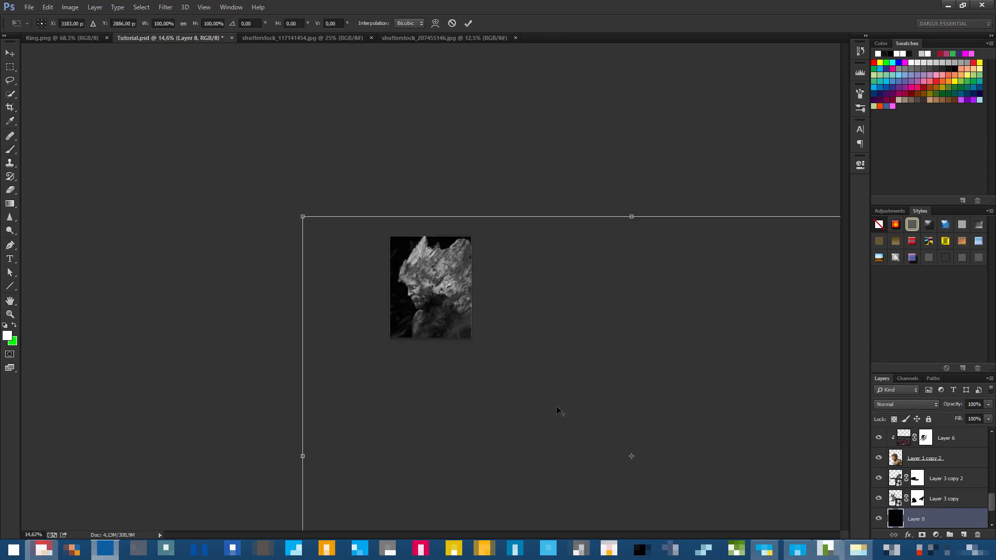
pyautogui.scroll(-2, 556, 406)
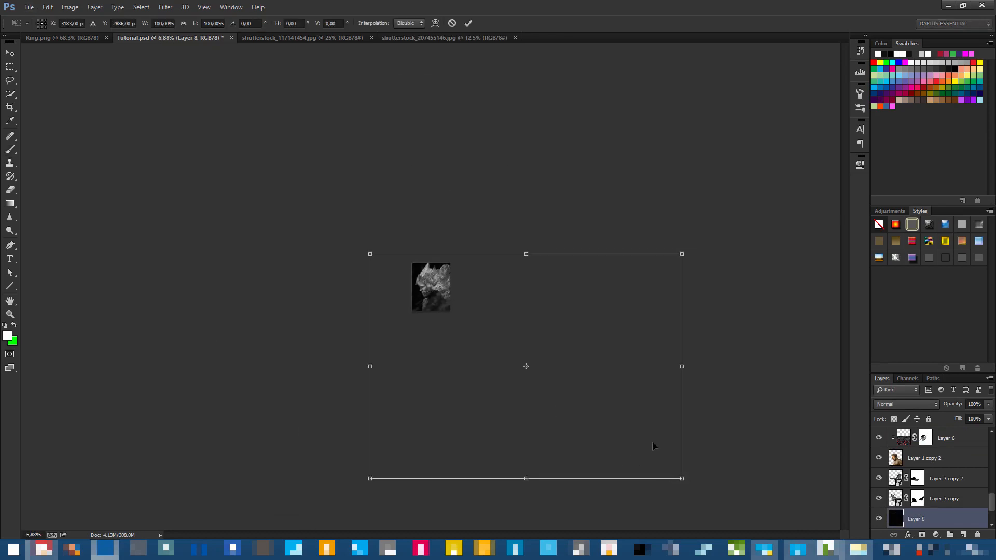
pyautogui.moveTo(682, 478); pyautogui.dragTo(445, 308)
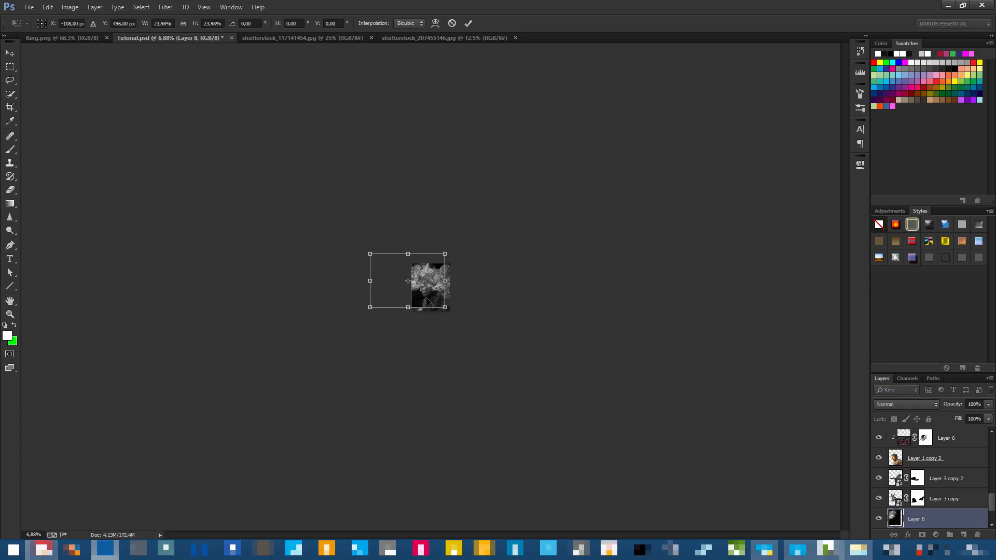
pyautogui.scroll(6, 431, 287)
pyautogui.scroll(1, 401, 311)
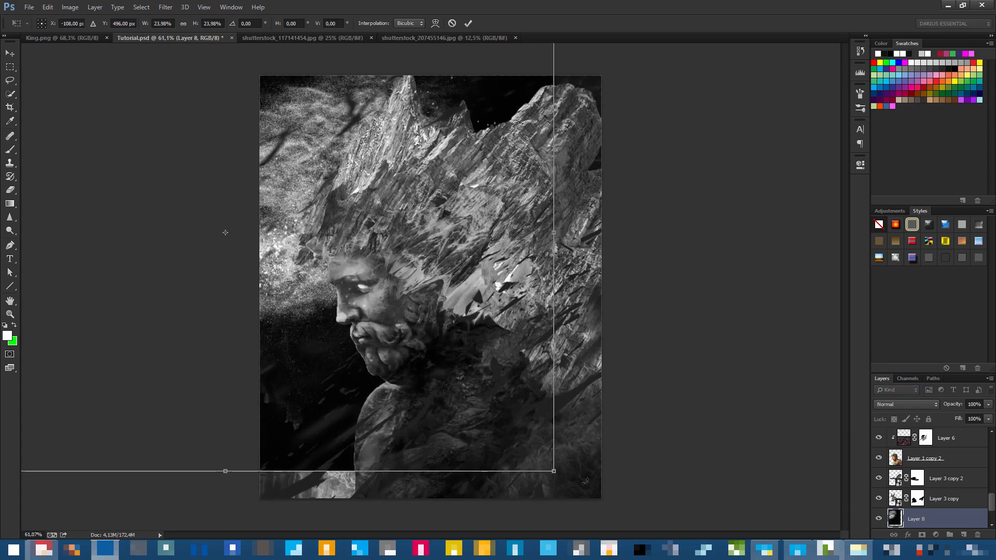
pyautogui.moveTo(399, 296)
pyautogui.mouseDown()
pyautogui.moveTo(633, 474)
pyautogui.moveTo(595, 458)
pyautogui.mouseUp()
pyautogui.press('Return')
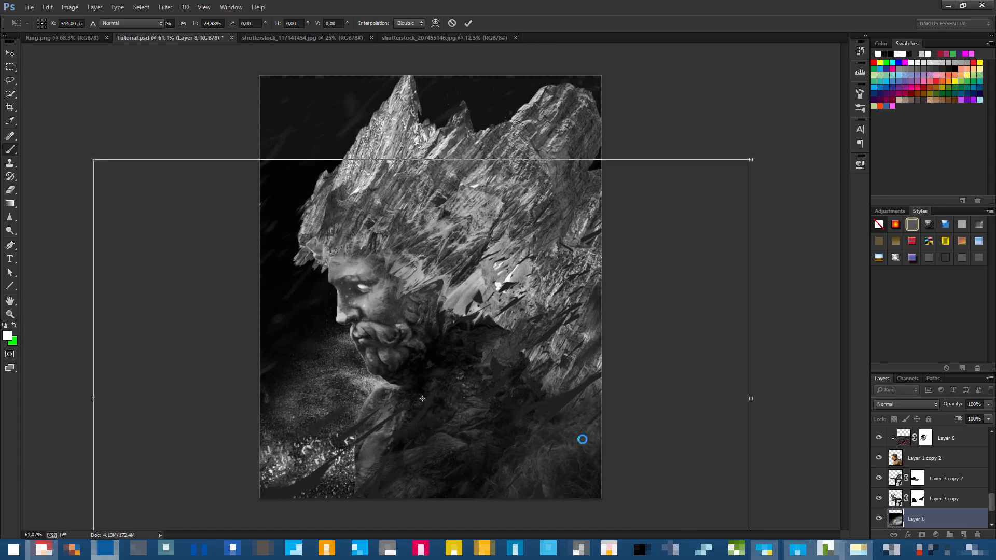
# Set Layer 8's blend mode to Screen and try the dust texture higher up, around the crown and face.
pyautogui.click(913, 404)
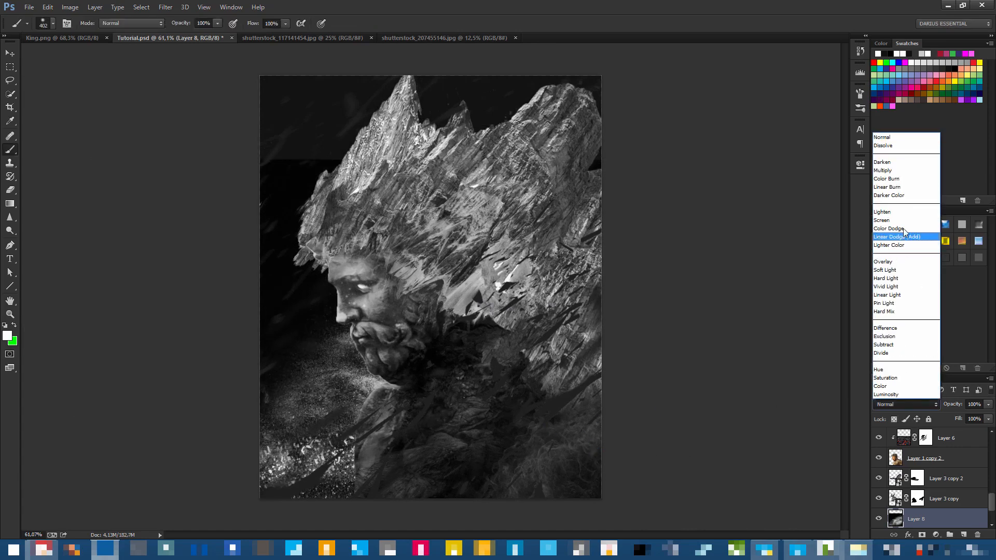
pyautogui.click(905, 229)
pyautogui.moveTo(525, 372); pyautogui.dragTo(467, 55)
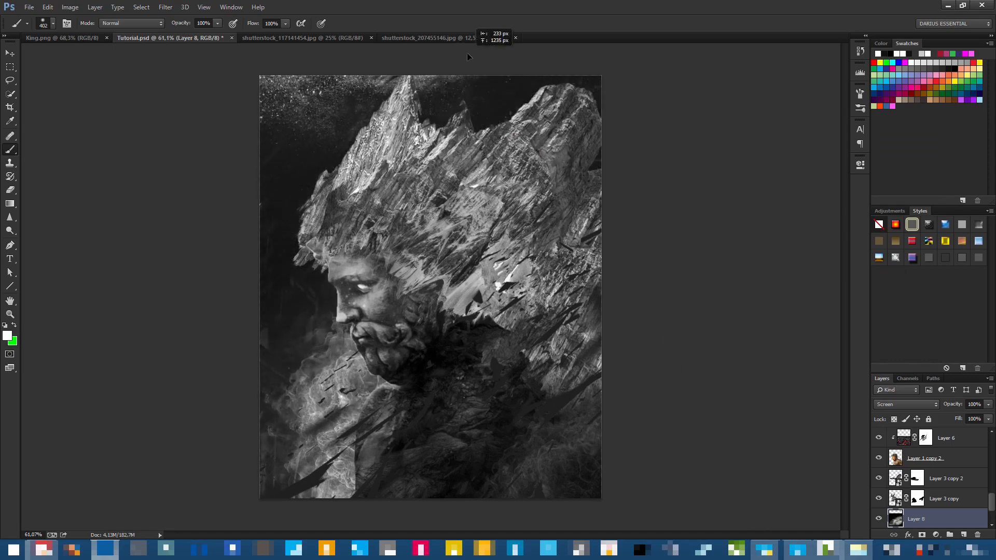
pyautogui.scroll(-5, 462, 196)
pyautogui.moveTo(461, 274)
pyautogui.mouseDown()
pyautogui.moveTo(353, 244)
pyautogui.moveTo(392, 342)
pyautogui.moveTo(464, 408)
pyautogui.moveTo(509, 357)
pyautogui.mouseUp()
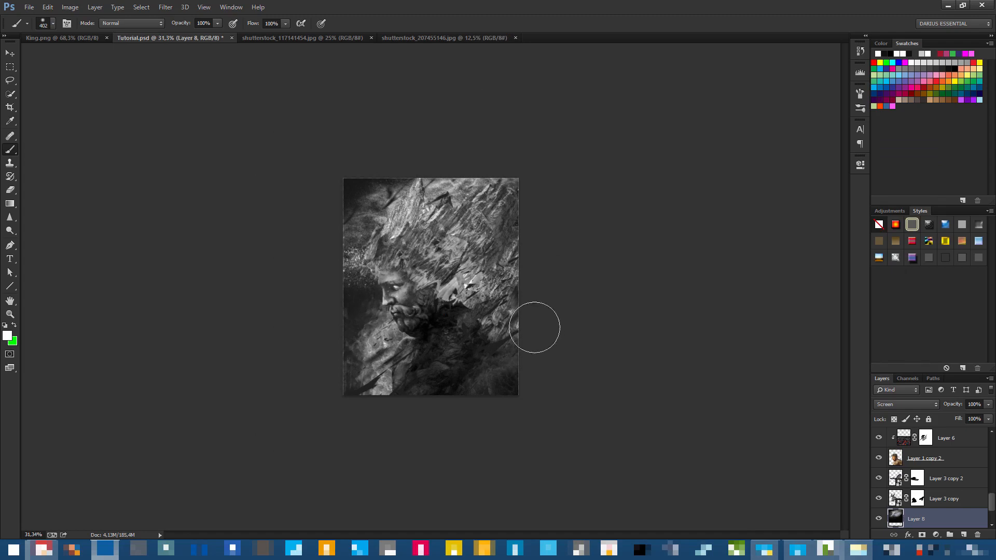
# Undo Layer 8's repositioning, Screen blending and scaling, back to the full-size pasted dust image in Normal mode.
pyautogui.scroll(-4, 517, 301)
pyautogui.hotkey('ctrl', 't')
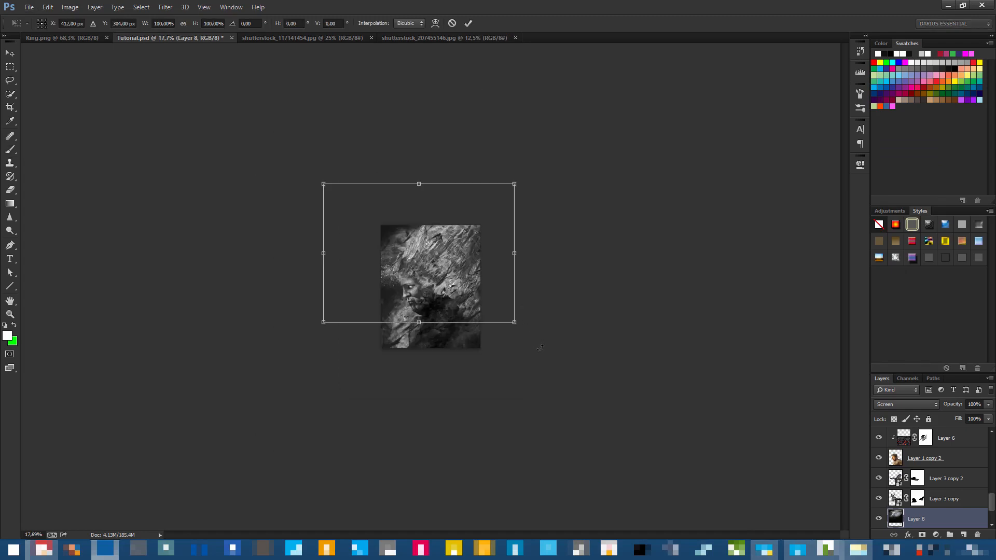
pyautogui.press('Escape')
pyautogui.hotkey('ctrl', 'z')
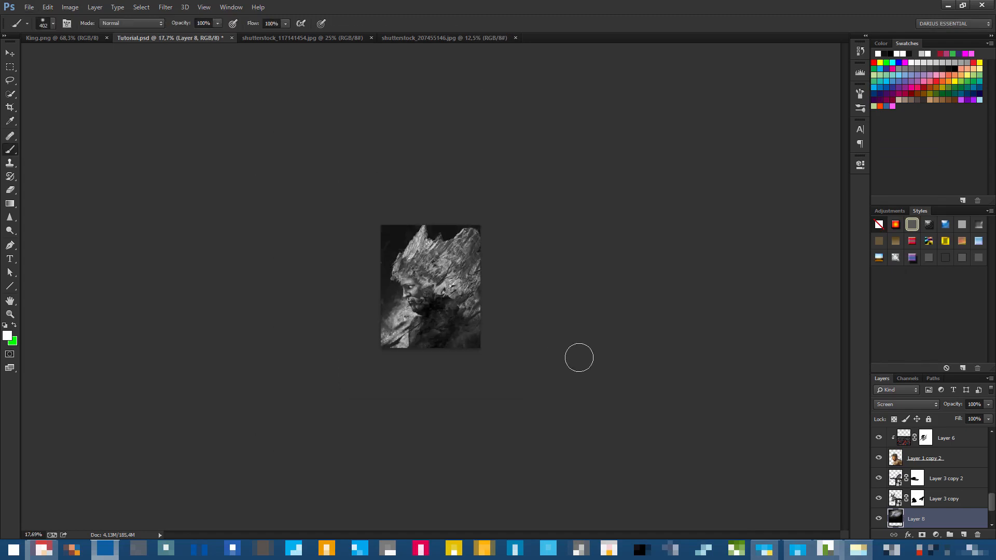
pyautogui.scroll(-4, 528, 337)
pyautogui.hotkey('ctrl', 't')
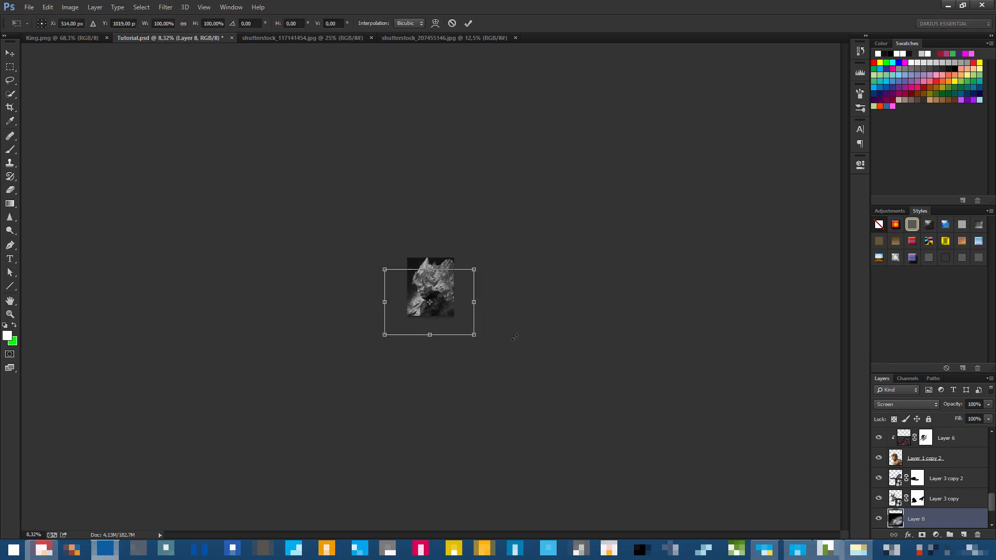
pyautogui.press('Return')
pyautogui.press('b')
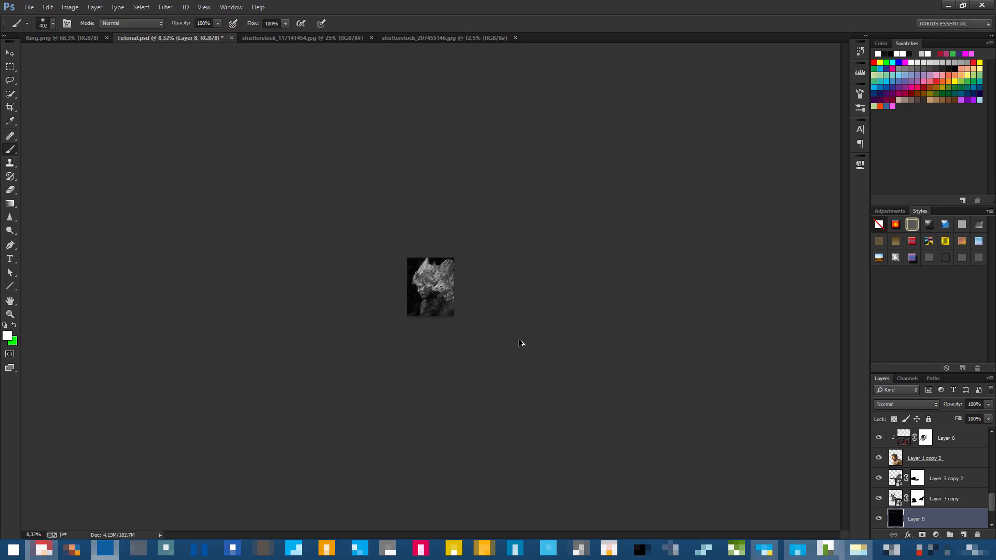
# Convert Layer 8 to a smart object, set its blend mode to Screen, and save Tutorial.psd.
pyautogui.rightClick(949, 527)
pyautogui.click(910, 169)
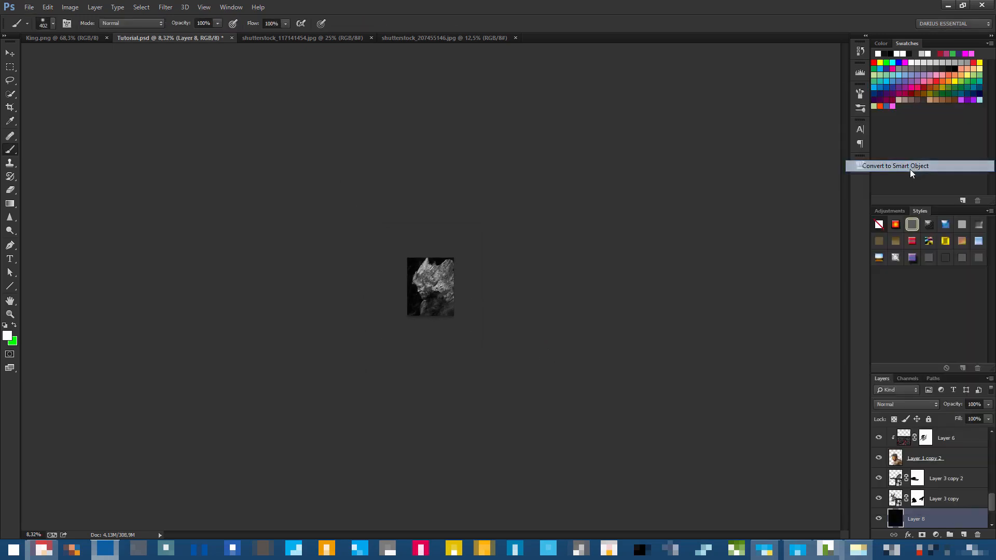
pyautogui.click(903, 404)
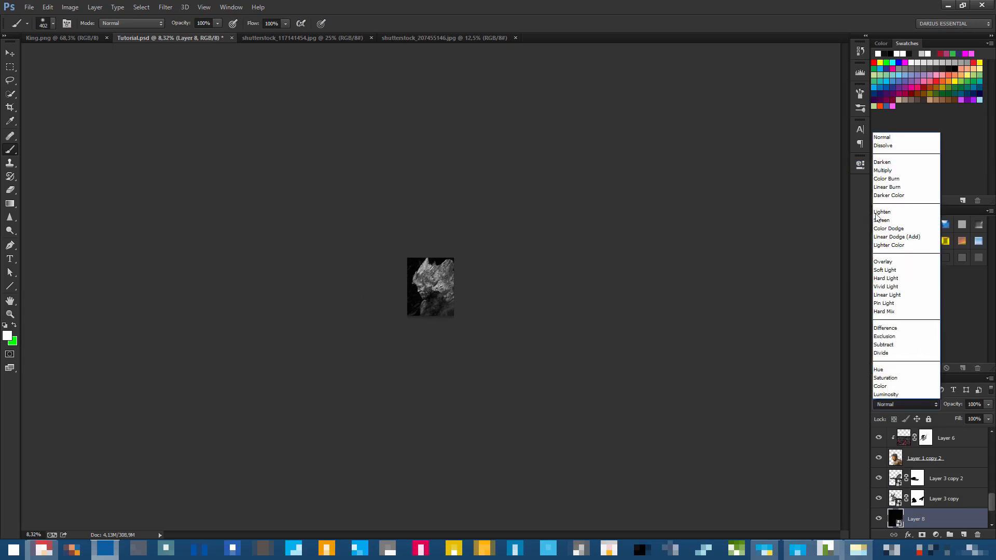
pyautogui.click(893, 216)
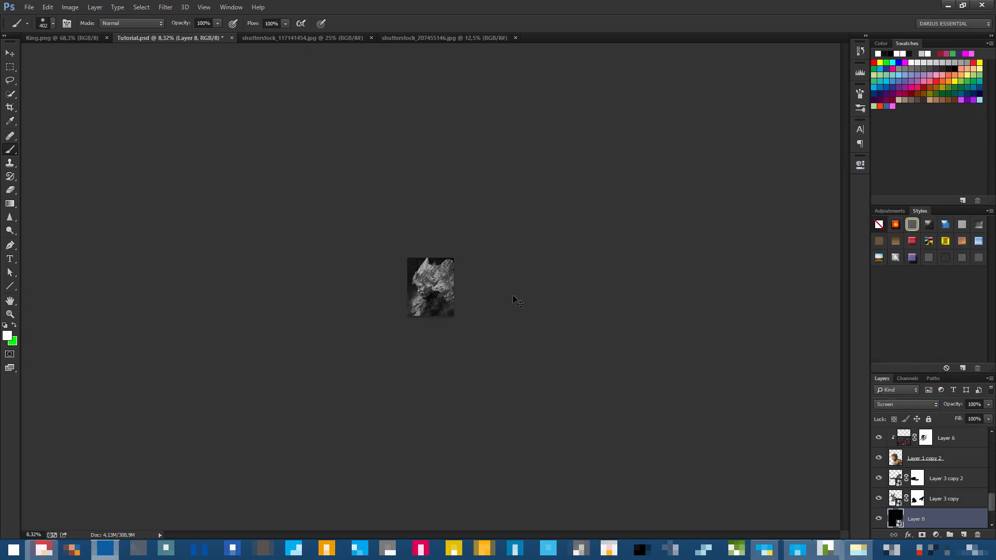
pyautogui.hotkey('ctrl', 's')
# Reposition the full-size dust texture on Layer 8 so its particles scatter around the crown and in front of the bust.
pyautogui.scroll(3, 513, 295)
pyautogui.moveTo(637, 425); pyautogui.dragTo(439, 167)
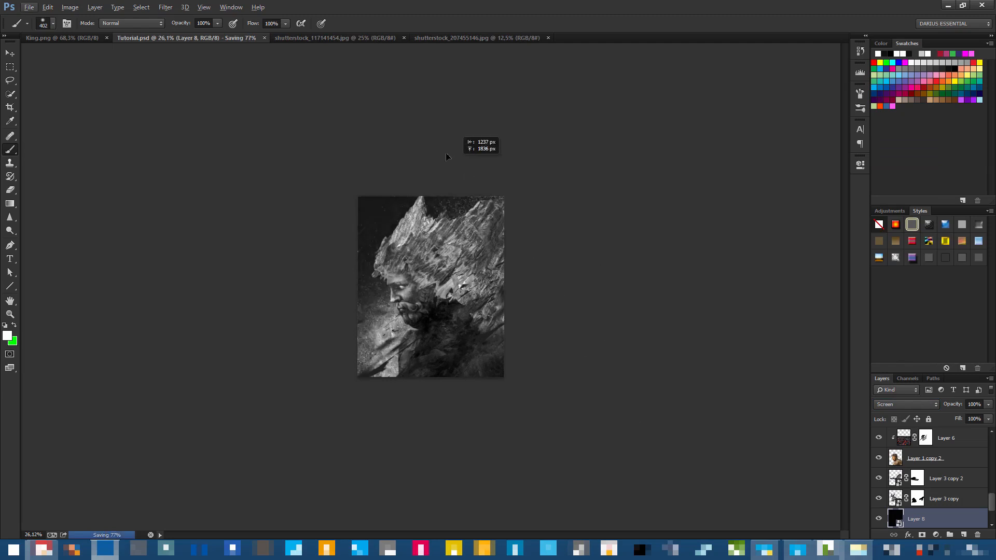
pyautogui.moveTo(523, 336); pyautogui.dragTo(538, 384)
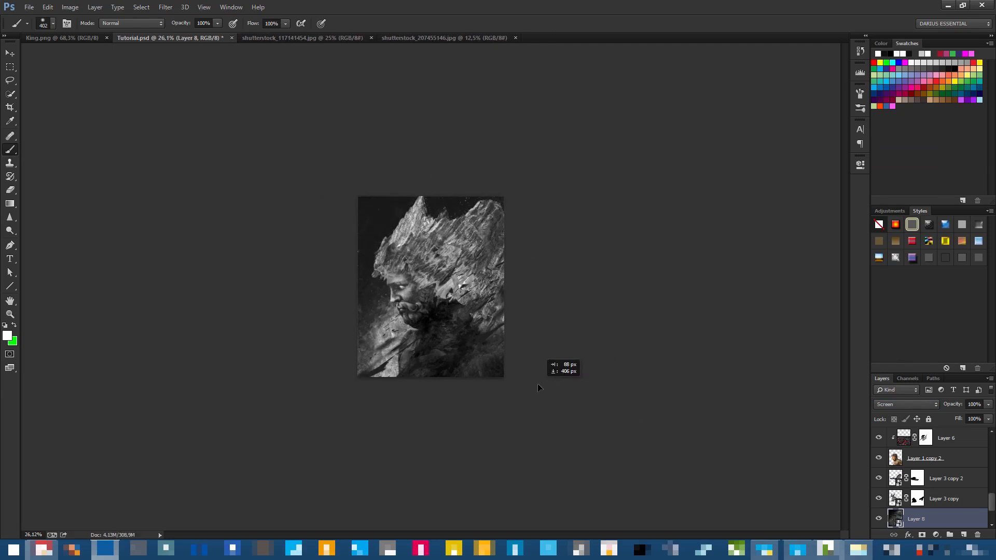
pyautogui.scroll(3, 538, 384)
pyautogui.moveTo(471, 393); pyautogui.dragTo(484, 399)
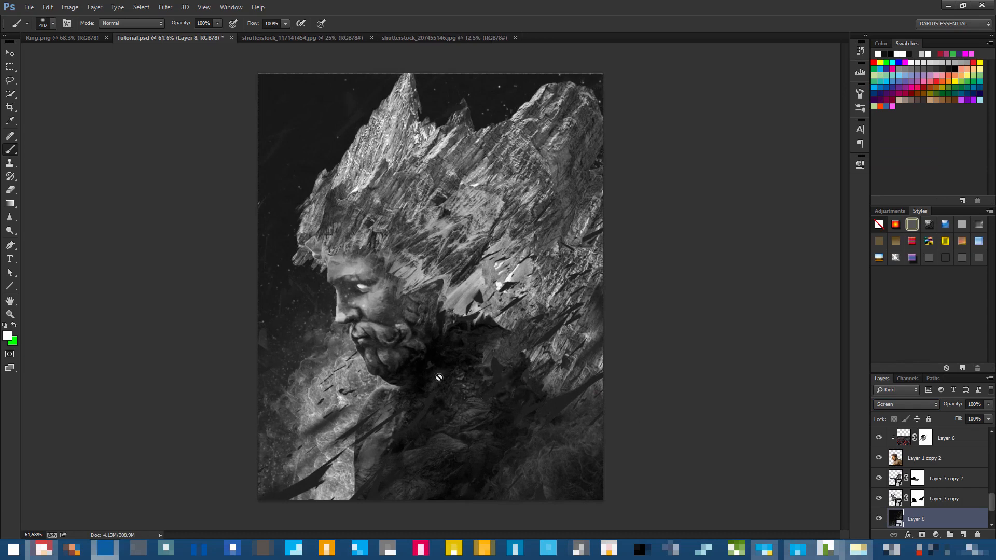
# Duplicate Layer 8, then start transforming the dust copy by scaling it to about 62% and rotating it about 40°.
pyautogui.scroll(-2, 432, 362)
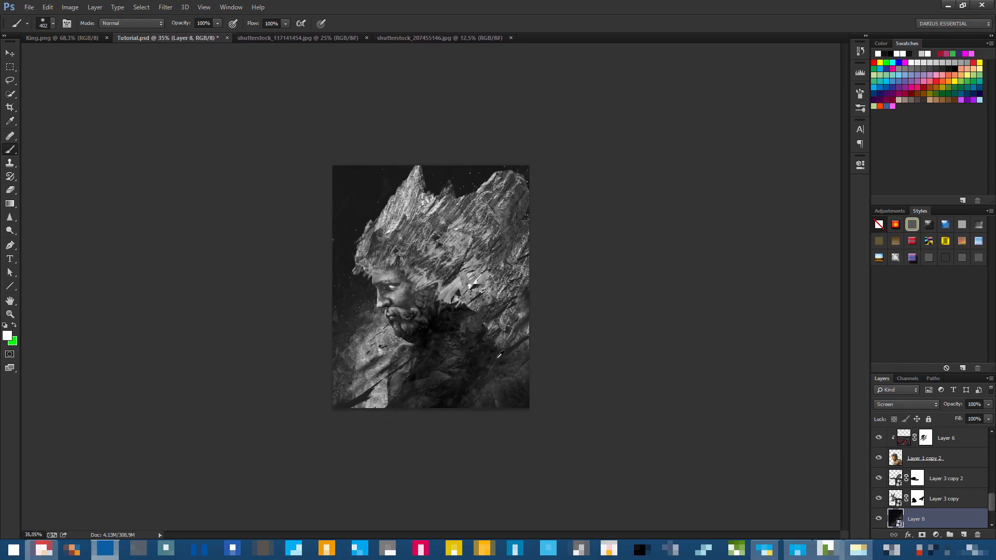
pyautogui.scroll(1, 499, 356)
pyautogui.hotkey('ctrl', 'j')
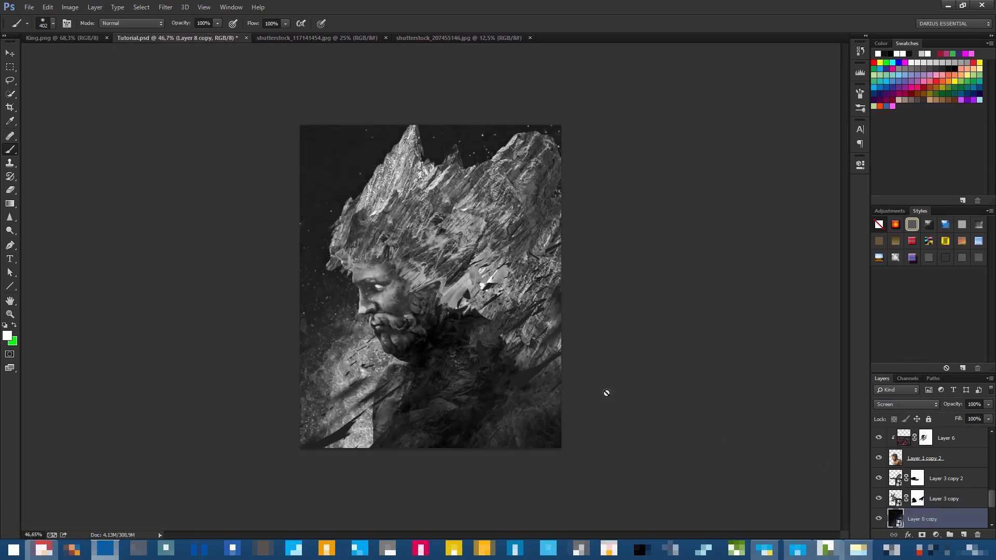
pyautogui.scroll(-2, 462, 313)
pyautogui.hotkey('ctrl', 't')
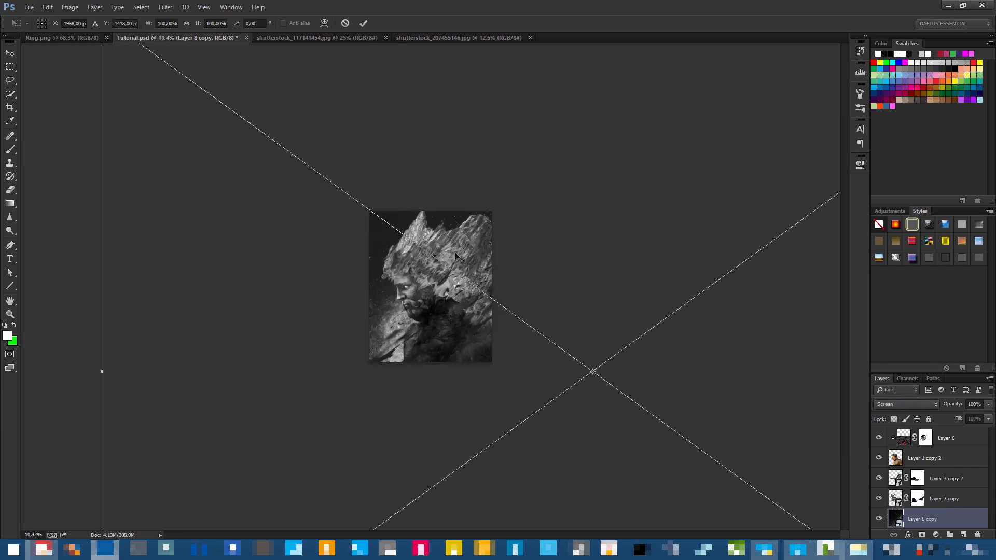
pyautogui.scroll(-1, 455, 255)
pyautogui.moveTo(713, 477); pyautogui.dragTo(295, 435)
pyautogui.scroll(3, 431, 288)
pyautogui.moveTo(568, 311); pyautogui.dragTo(394, 462)
pyautogui.scroll(-6, 368, 389)
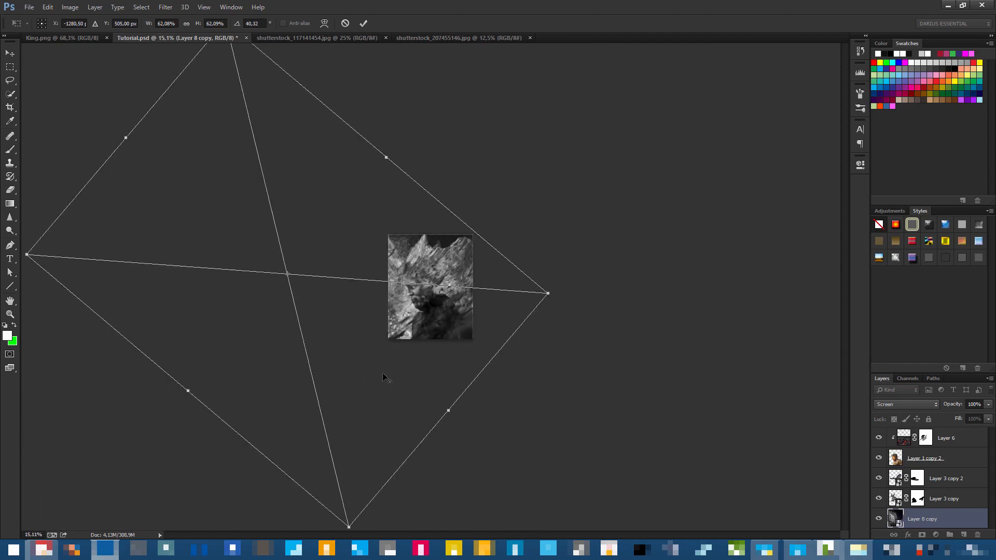
# Rotate the Layer 8 copy to about 58°, place its particles in the dark sky above the crown, and apply the transform.
pyautogui.moveTo(455, 274); pyautogui.dragTo(523, 149)
pyautogui.moveTo(631, 313); pyautogui.dragTo(563, 394)
pyautogui.scroll(3, 431, 288)
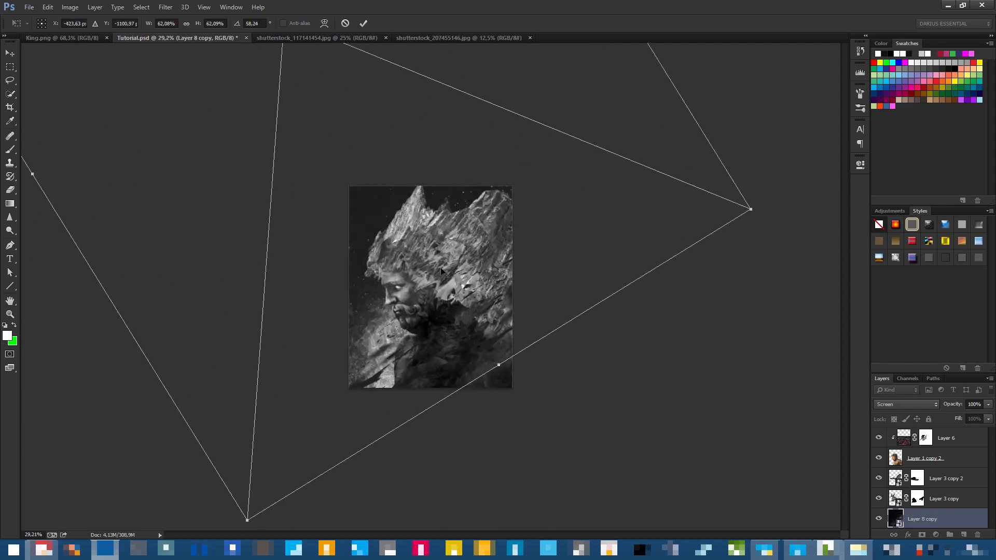
pyautogui.moveTo(455, 257)
pyautogui.mouseDown()
pyautogui.moveTo(481, 200)
pyautogui.moveTo(507, 204)
pyautogui.mouseUp()
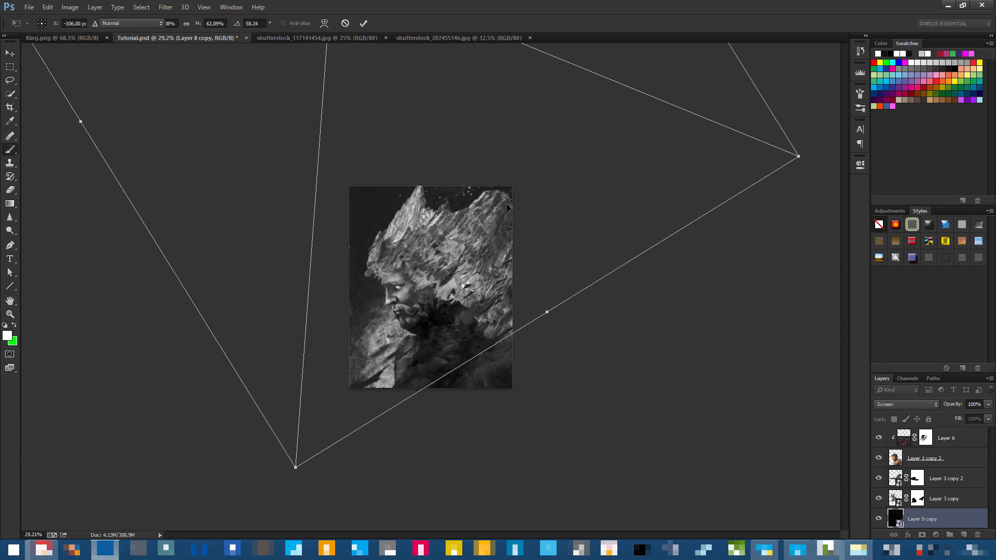
pyautogui.press('b')
pyautogui.press('Return')
pyautogui.scroll(5, 415, 223)
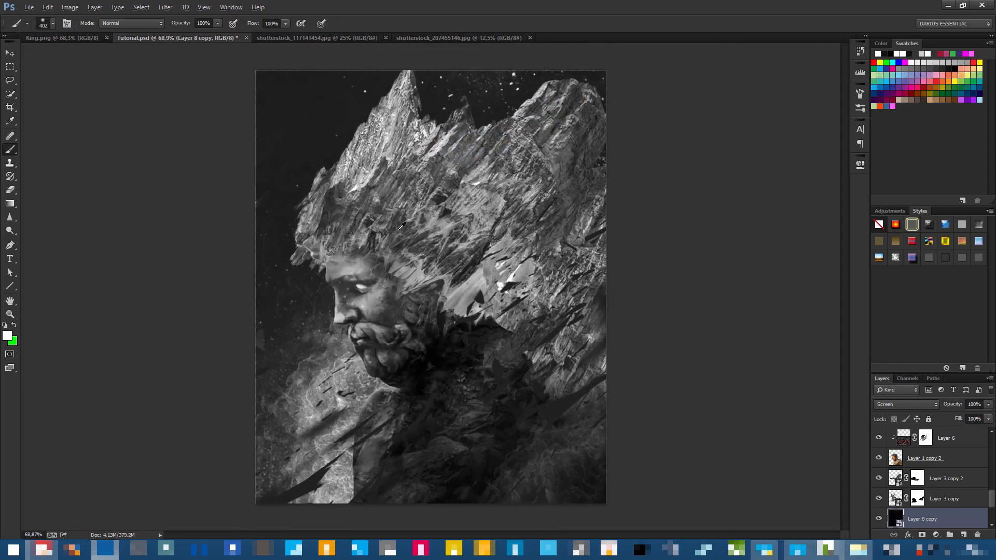
pyautogui.scroll(-3, 402, 227)
pyautogui.scroll(1, 378, 217)
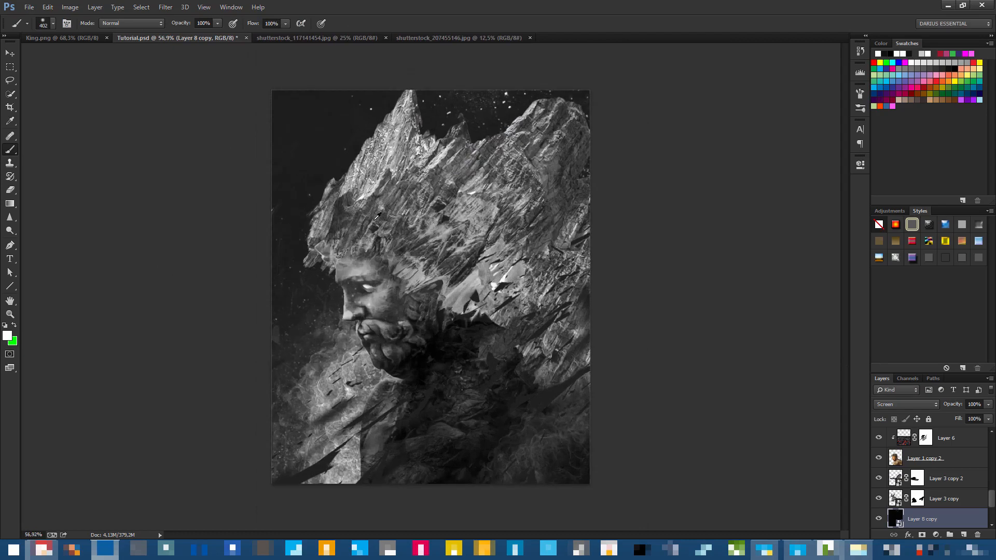
# Select Layer 3 copy and save Tutorial.psd.
pyautogui.scroll(-2, 375, 215)
pyautogui.scroll(1, 374, 215)
pyautogui.click(965, 507)
pyautogui.hotkey('ctrl', 's')
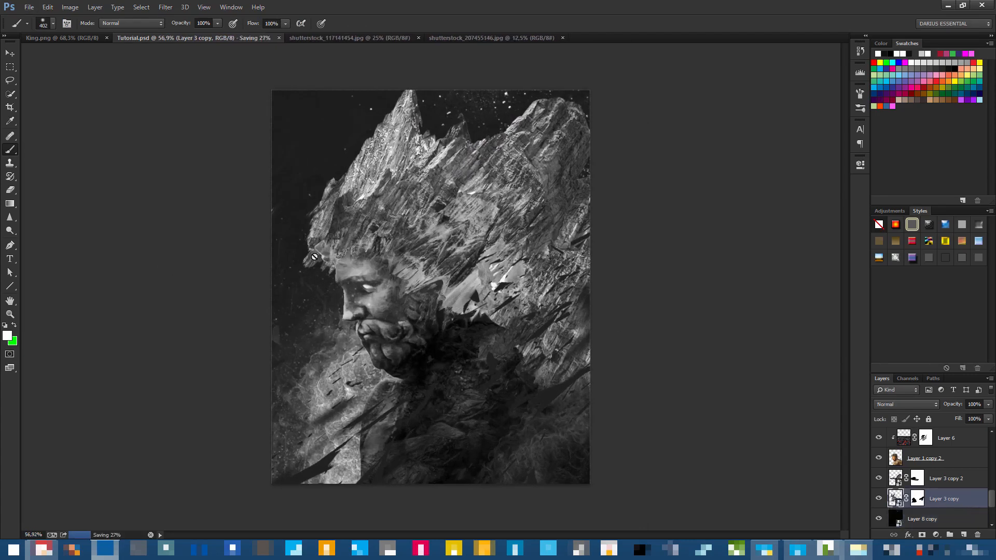
pyautogui.scroll(1, 367, 239)
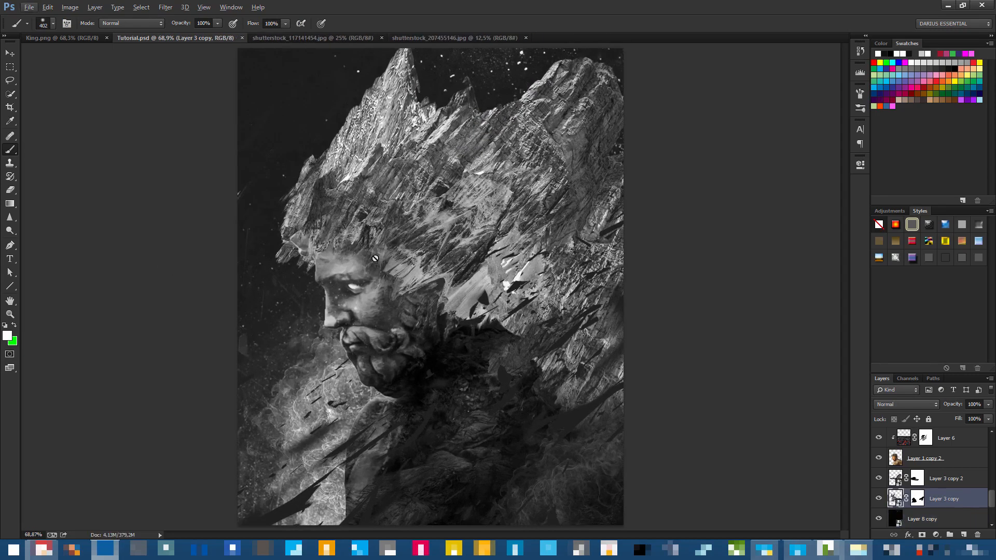
# Select the Black & White 1 layer and compare the composition with the finished King.png reference.
pyautogui.click(953, 442)
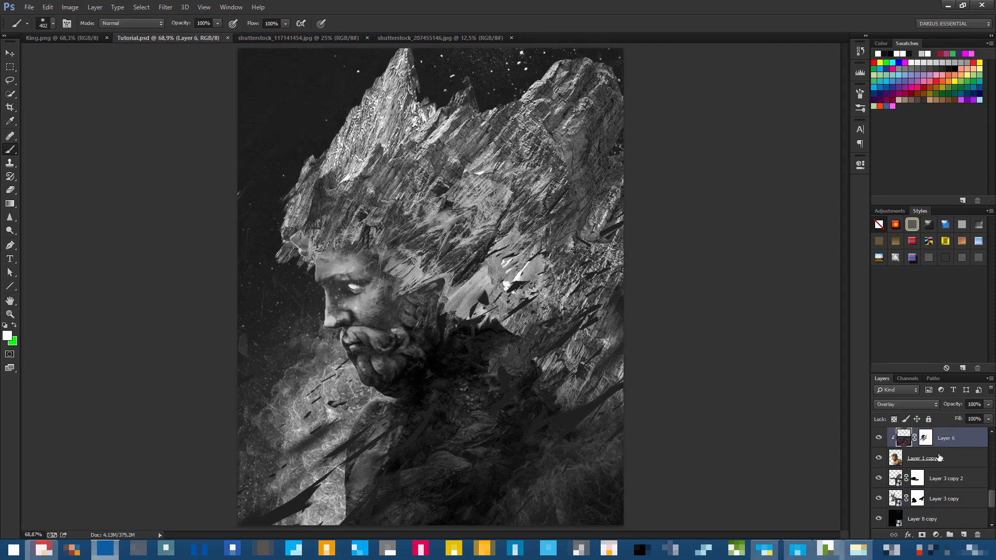
pyautogui.scroll(5, 934, 465)
pyautogui.click(950, 442)
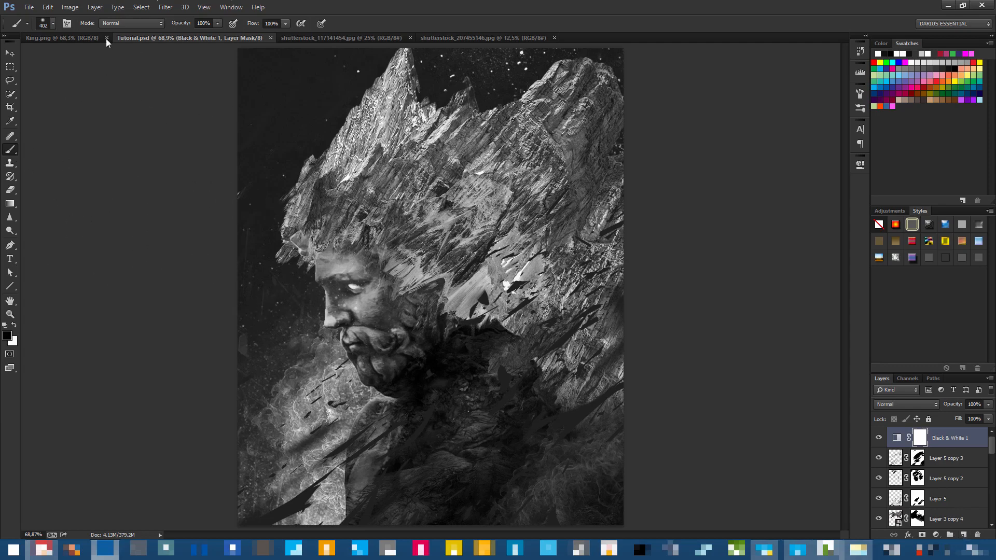
pyautogui.click(76, 39)
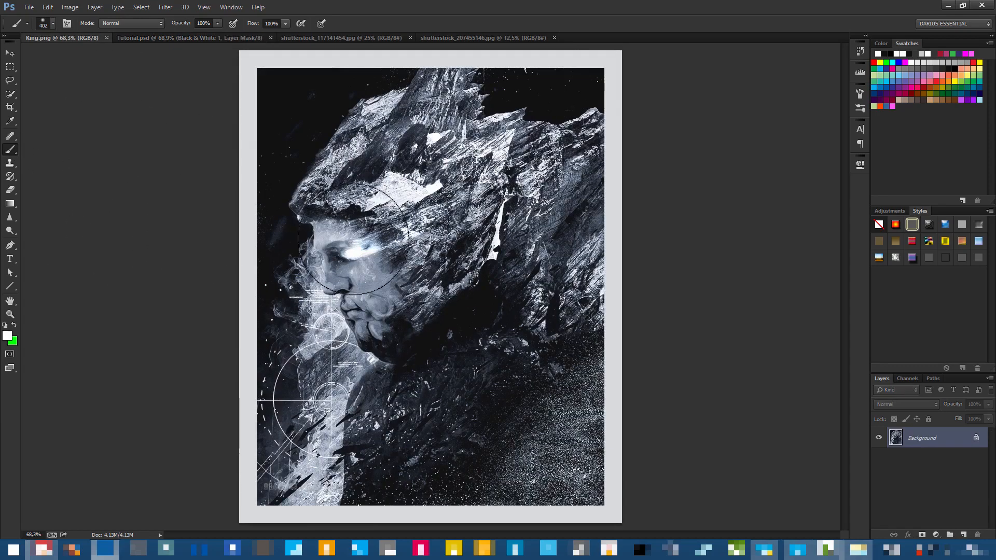
pyautogui.click(173, 39)
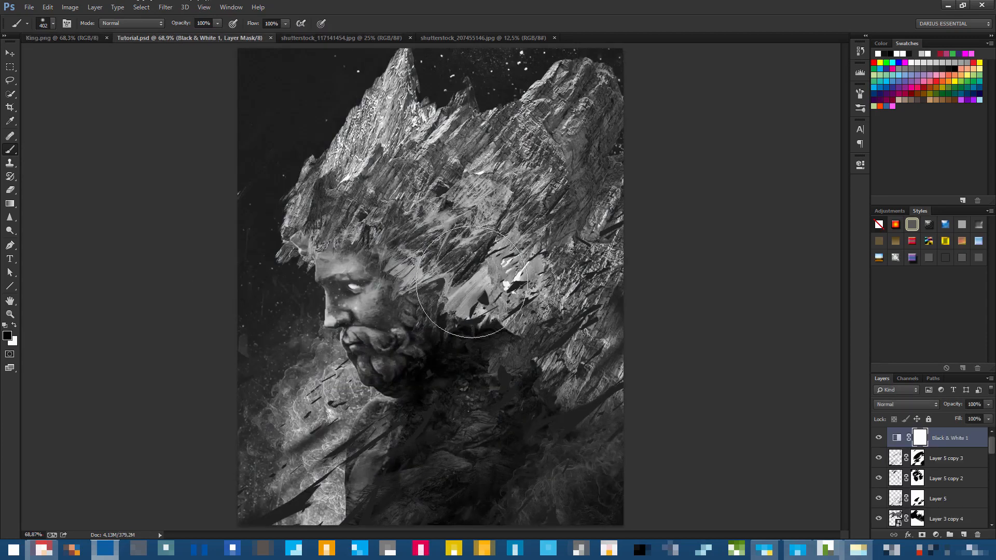
# Check the source dust image, then duplicate Layer 8 copy and place the duplicate directly below the Black & White 1 layer.
pyautogui.scroll(-10, 939, 461)
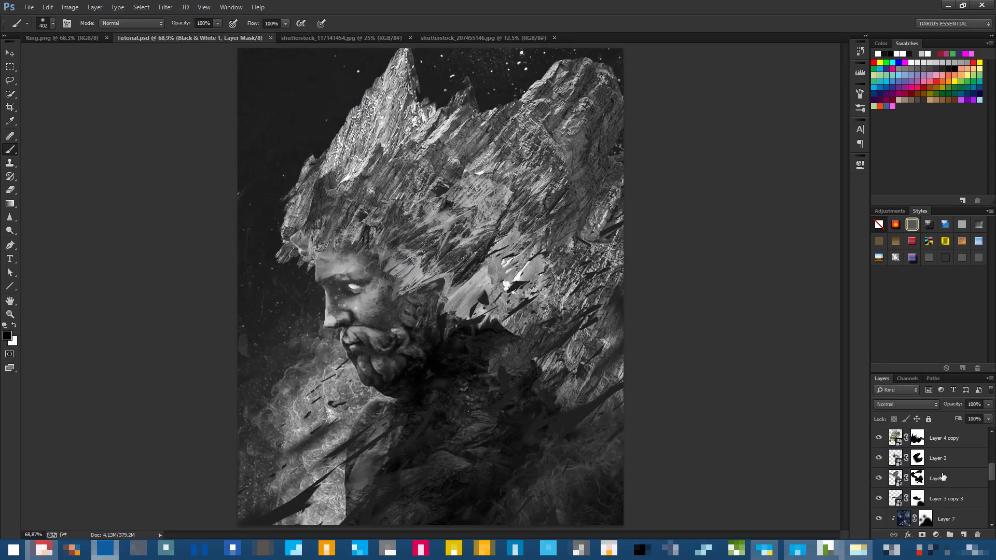
pyautogui.click(941, 461)
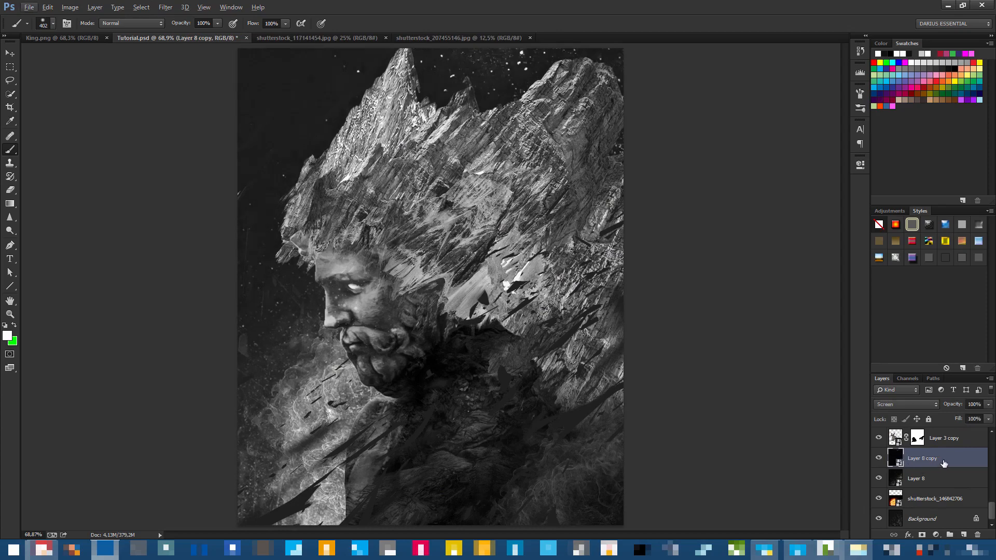
pyautogui.click(458, 36)
pyautogui.hotkey('ctrl', 'a')
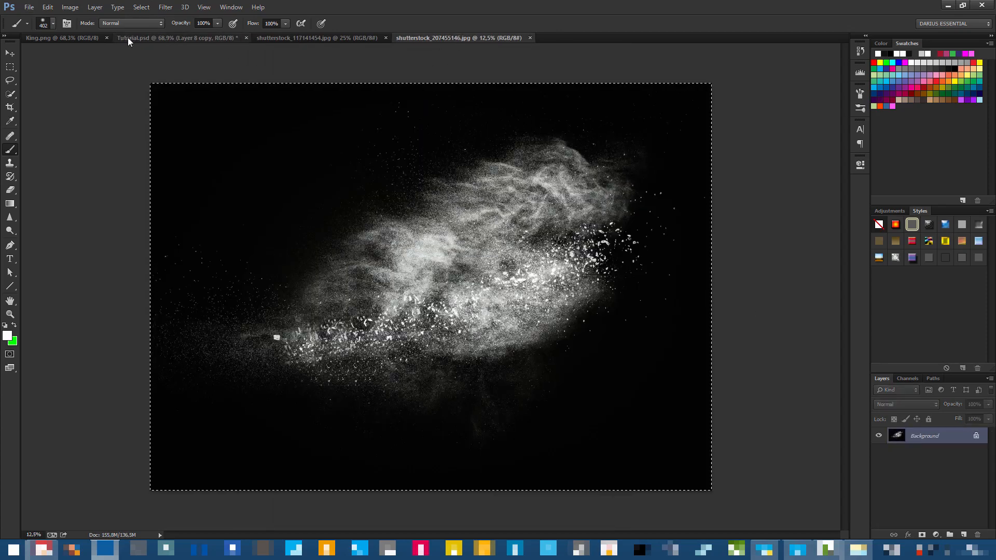
pyautogui.click(128, 37)
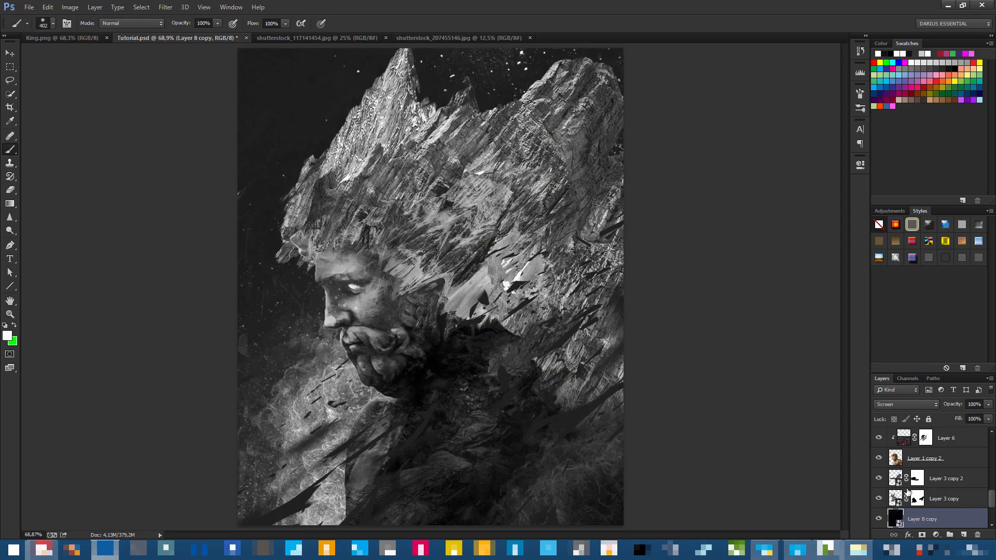
pyautogui.moveTo(948, 522); pyautogui.dragTo(932, 447)
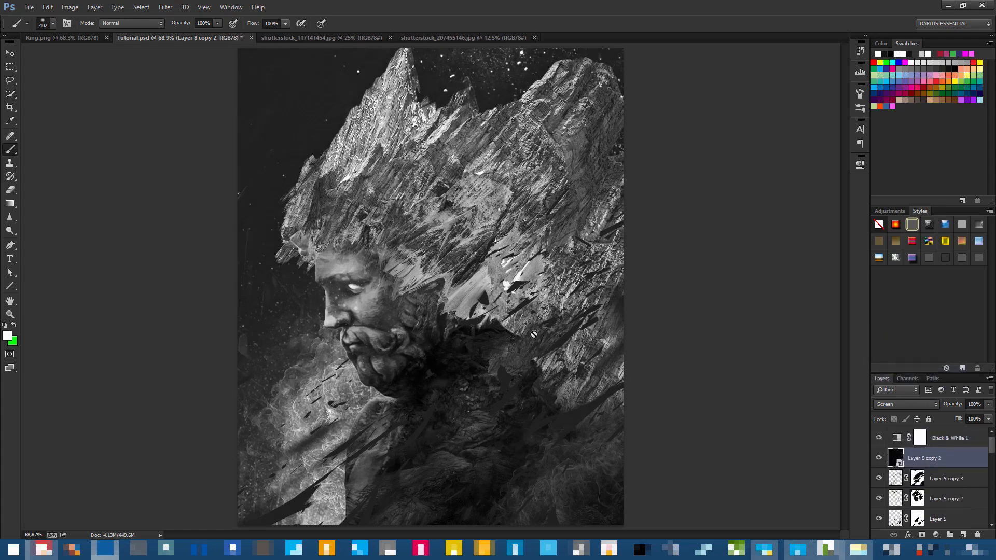
# Scale Layer 8 copy 2 to 37.2%, rotate it about -4.3°, and position its dust over the lower-right part of the bust.
pyautogui.scroll(-4, 441, 255)
pyautogui.moveTo(489, 263); pyautogui.dragTo(608, 448)
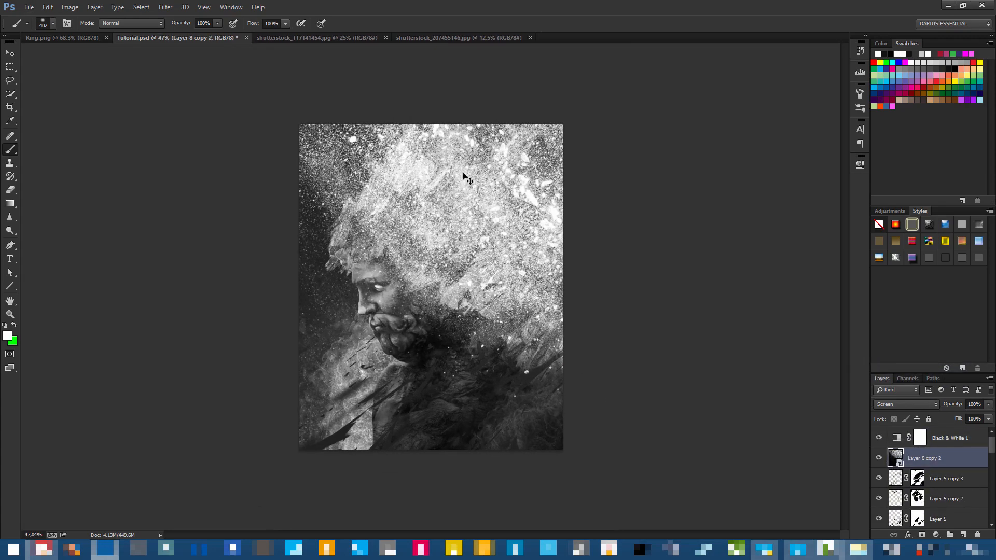
pyautogui.moveTo(437, 194); pyautogui.dragTo(469, 352)
pyautogui.scroll(-3, 450, 322)
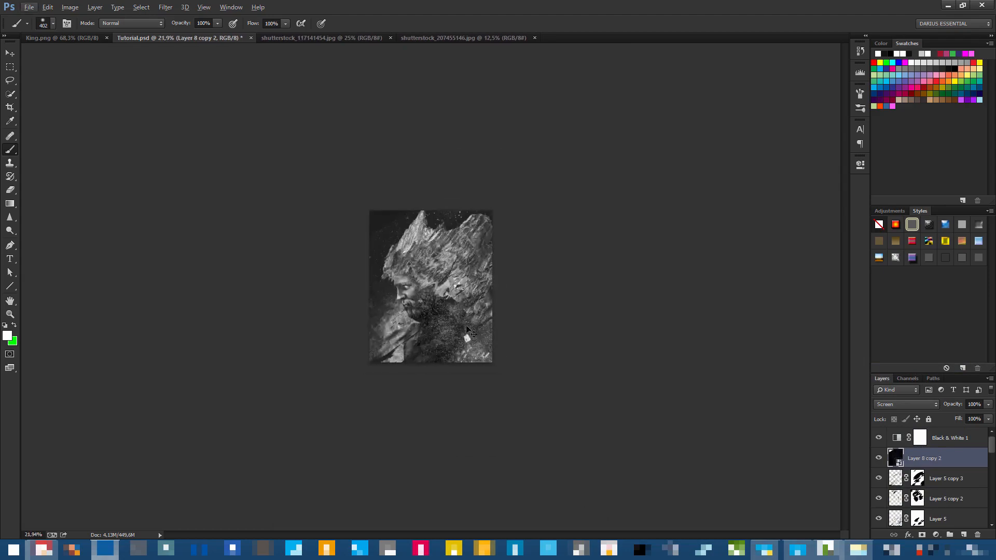
pyautogui.hotkey('ctrl', 't')
pyautogui.moveTo(639, 73); pyautogui.dragTo(538, 410)
pyautogui.moveTo(669, 441)
pyautogui.mouseDown()
pyautogui.moveTo(496, 271)
pyautogui.moveTo(479, 227)
pyautogui.moveTo(504, 201)
pyautogui.moveTo(503, 222)
pyautogui.mouseUp()
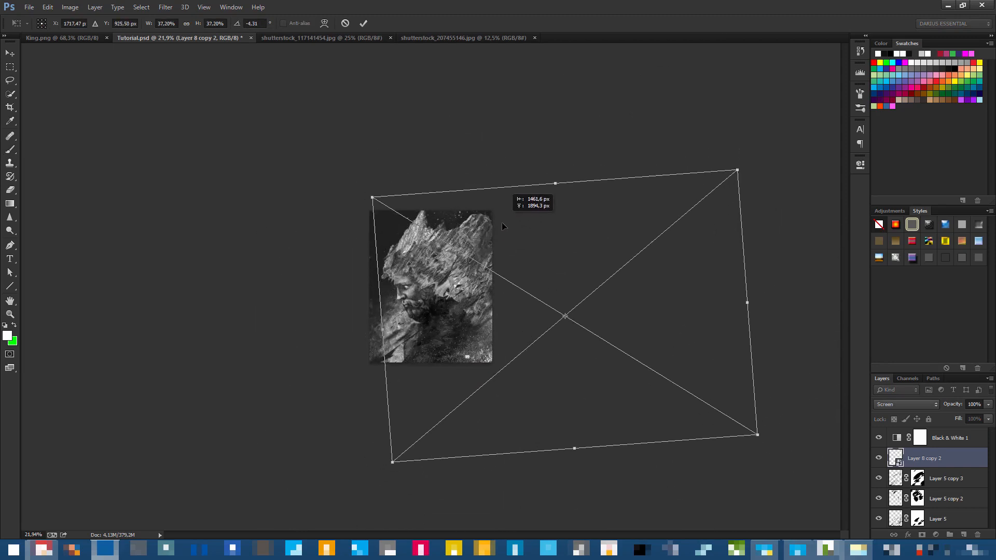
pyautogui.press('b')
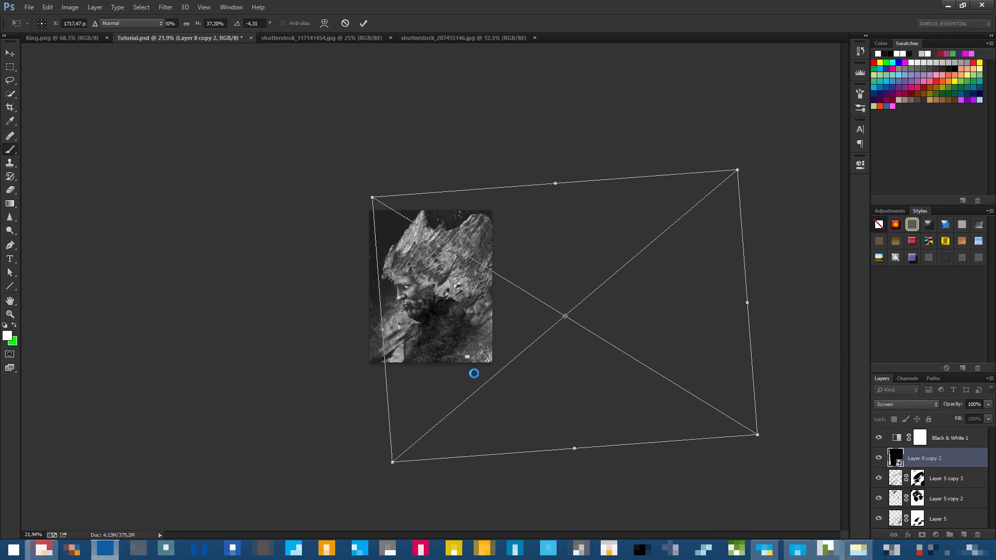
# Reduce the opacity of Layer 8 copy 2 to 72% and save Tutorial.psd.
pyautogui.scroll(13, 493, 369)
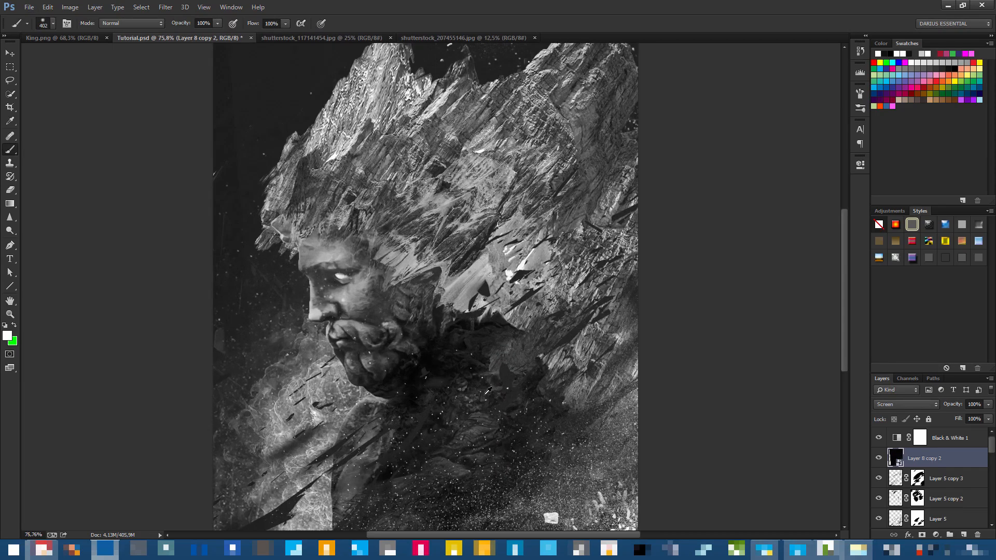
pyautogui.scroll(-5, 496, 409)
pyautogui.scroll(2, 498, 408)
pyautogui.scroll(-1, 494, 437)
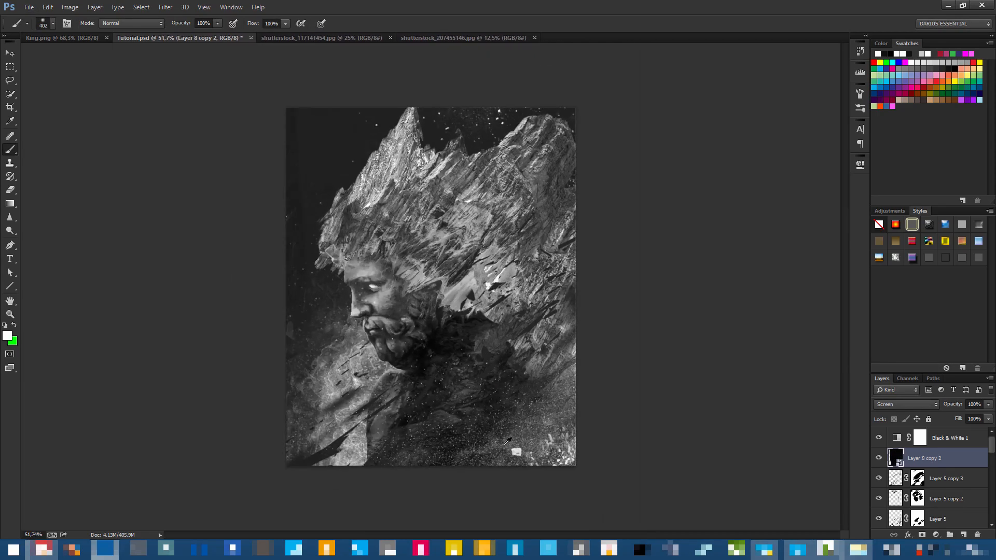
pyautogui.scroll(2, 482, 422)
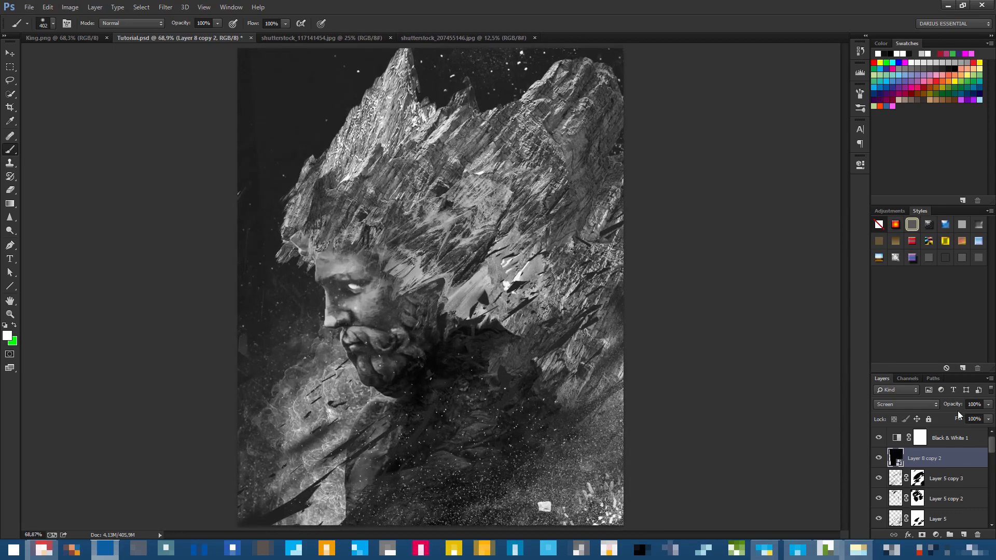
pyautogui.moveTo(945, 410); pyautogui.dragTo(940, 409)
pyautogui.hotkey('ctrl', 's')
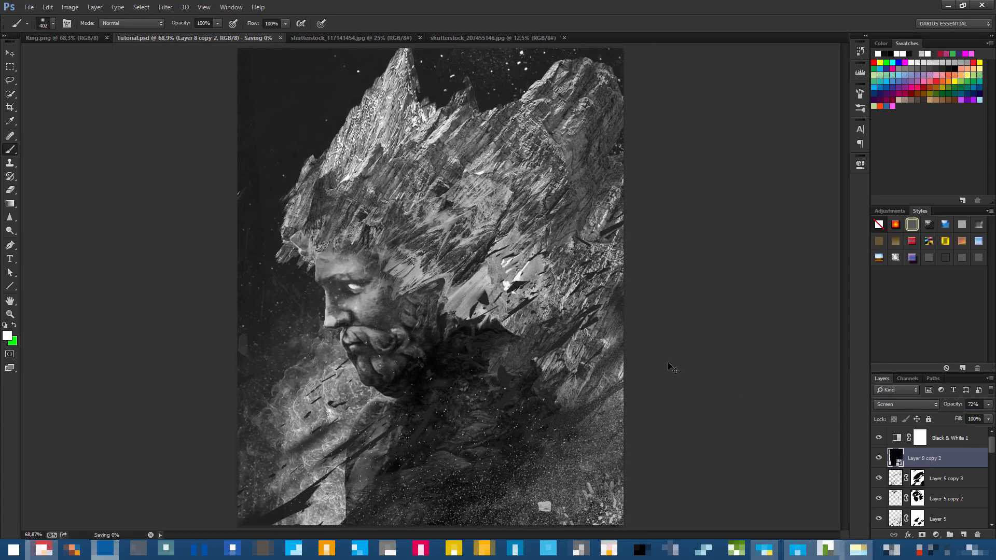
pyautogui.scroll(-4, 462, 292)
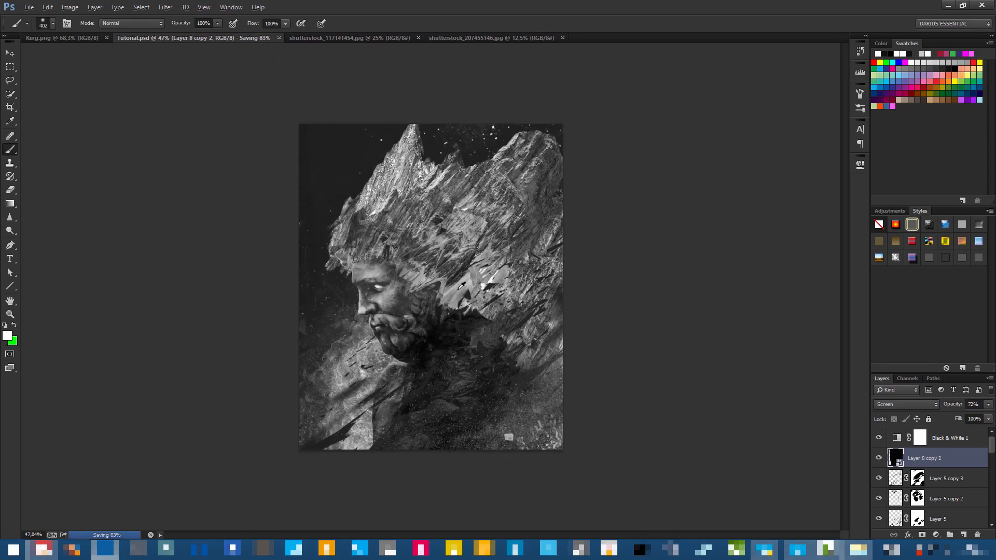
pyautogui.scroll(3, 478, 299)
# Add a new empty layer above the Black & White 1 adjustment layer.
pyautogui.click(957, 431)
pyautogui.press('d')
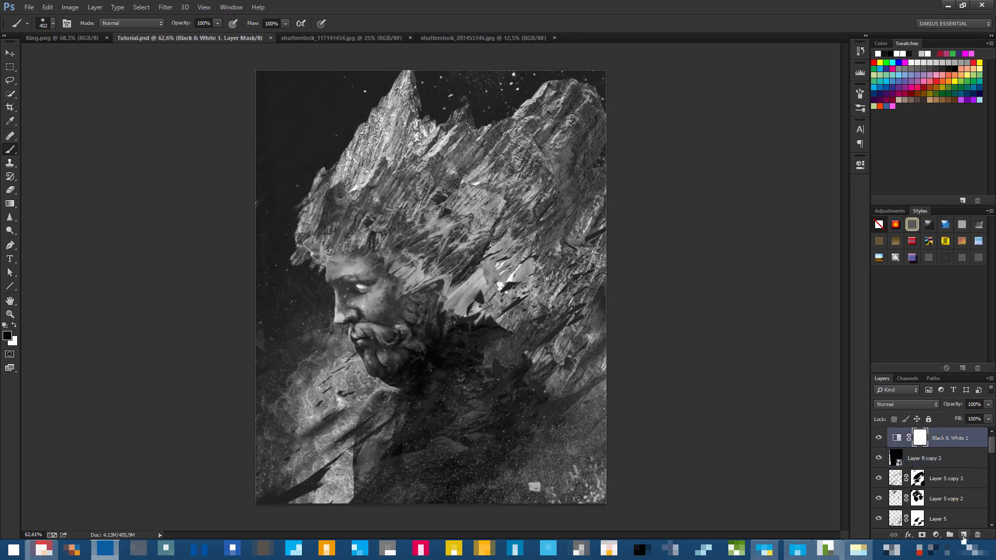
pyautogui.click(964, 535)
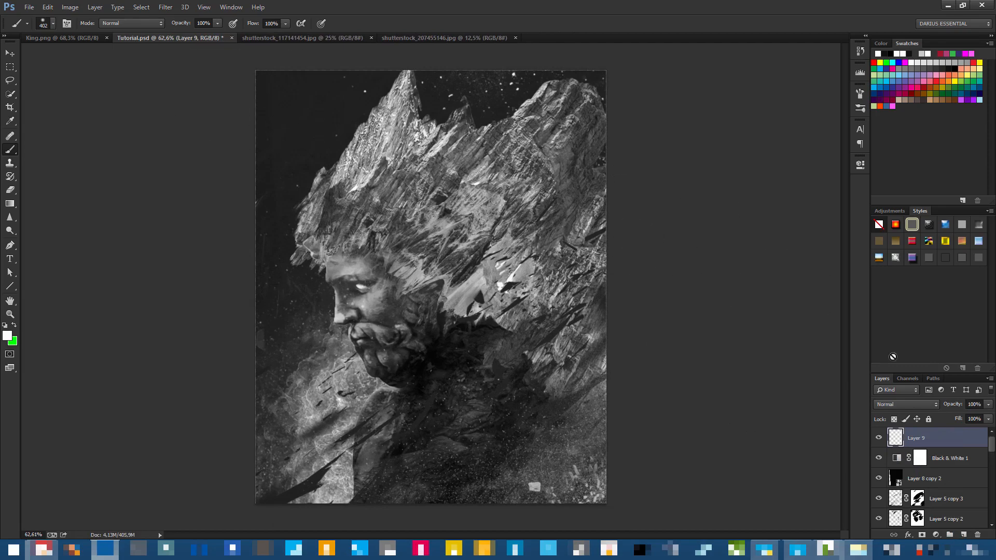
# Add a Gradient Map adjustment above Layer 9 with the Black, White preset, and toggle its visibility to compare the effect.
pyautogui.click(938, 536)
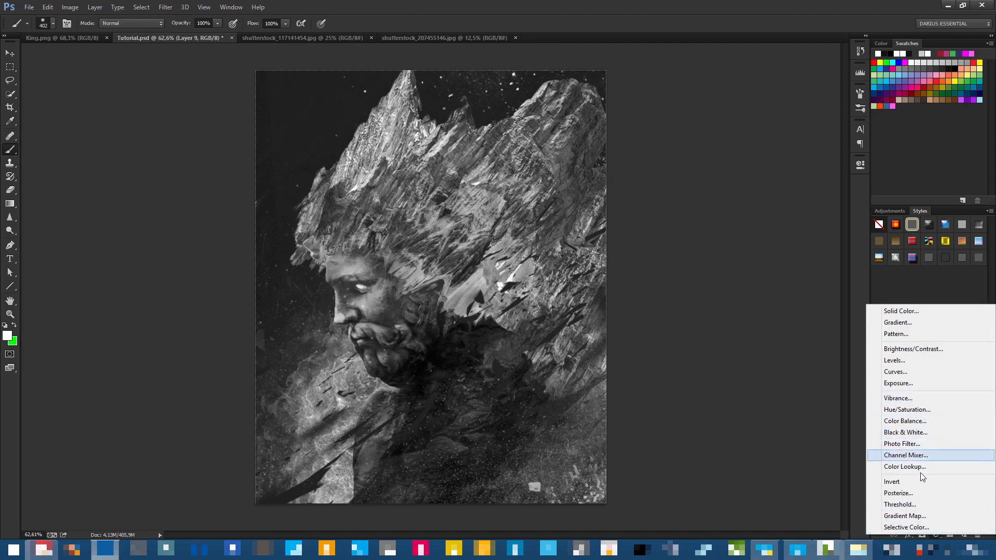
pyautogui.click(905, 517)
pyautogui.click(756, 192)
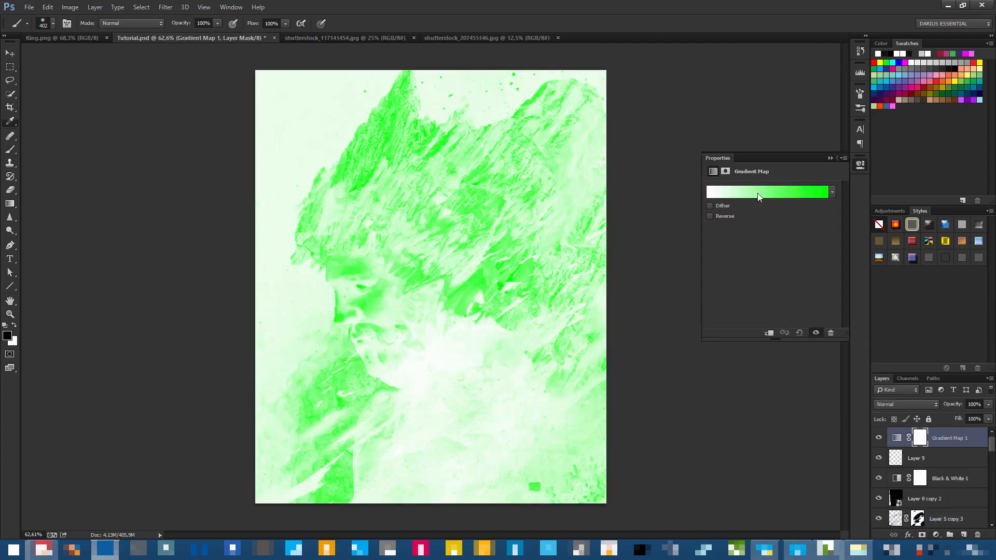
pyautogui.click(685, 158)
pyautogui.click(829, 146)
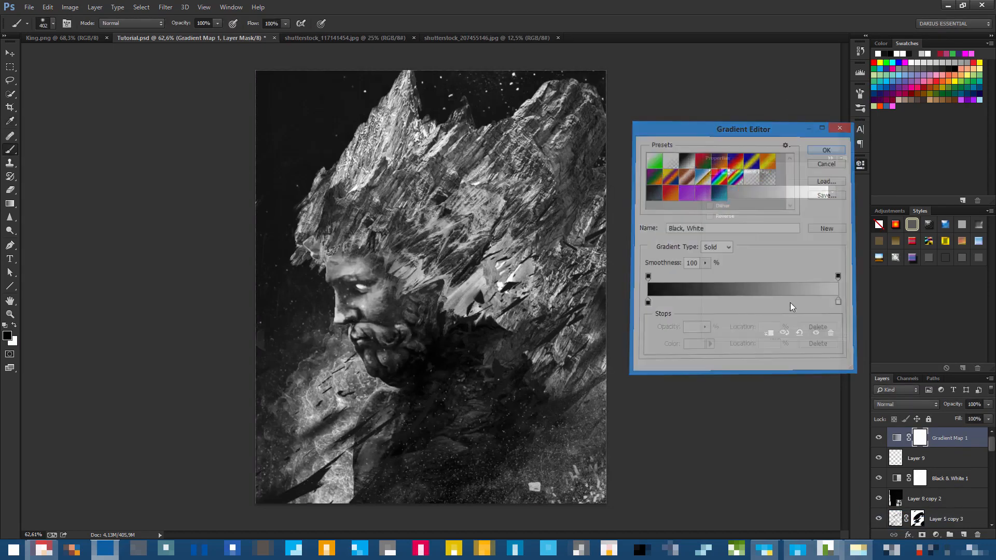
pyautogui.click(879, 439)
pyautogui.click(879, 441)
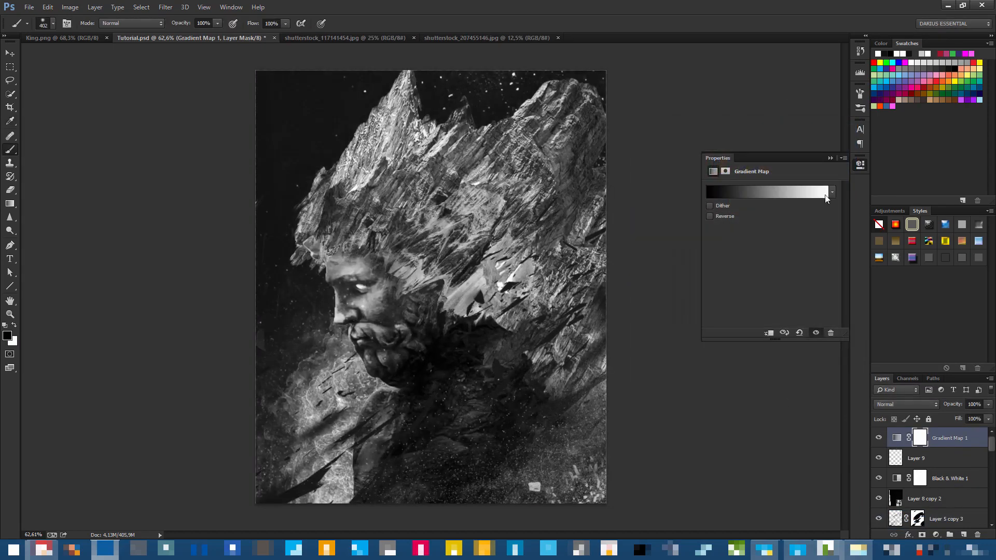
pyautogui.click(829, 158)
pyautogui.click(17, 309)
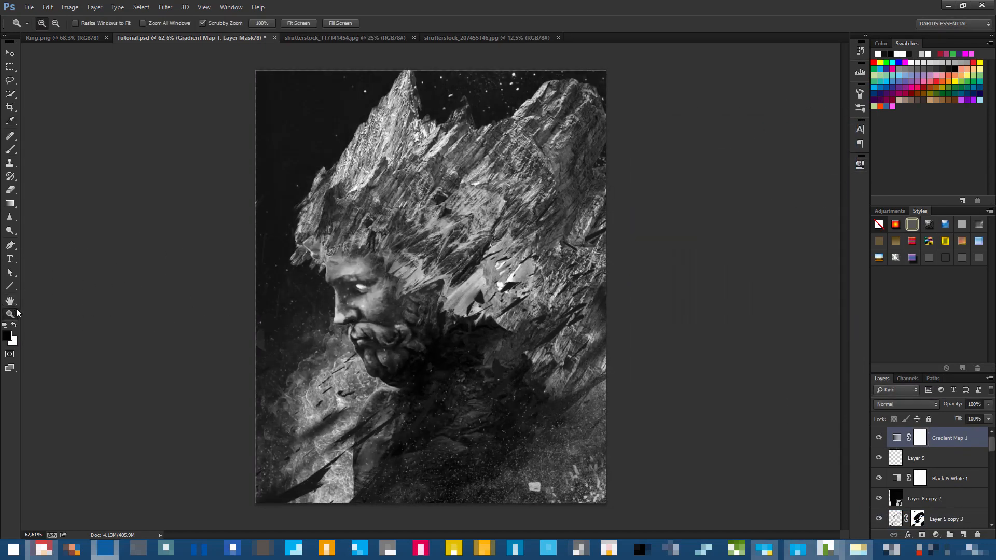
# Inspect the statue's face, rock crown and bust at 100%, and review the Gradient Map 1 settings.
pyautogui.click(267, 22)
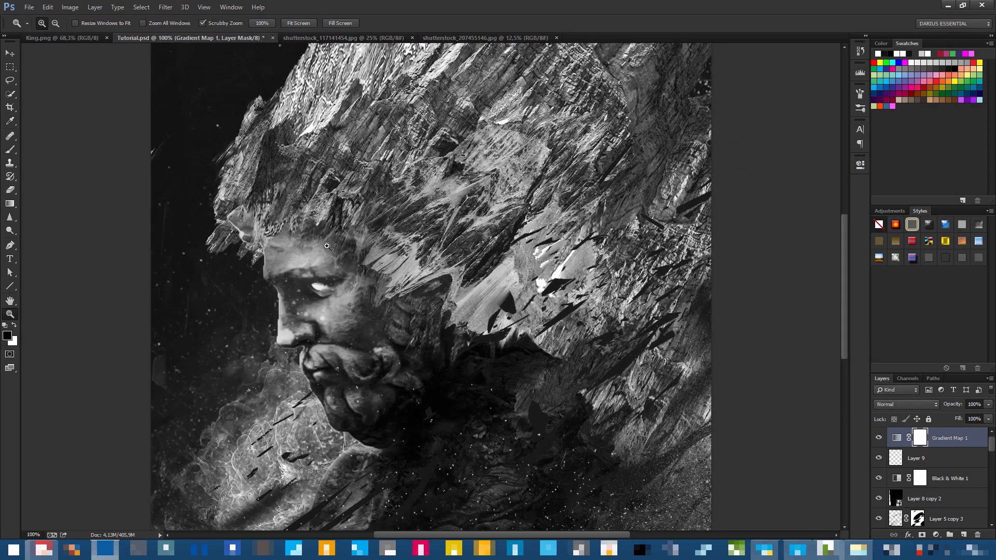
pyautogui.scroll(3, 324, 250)
pyautogui.scroll(-4, 324, 250)
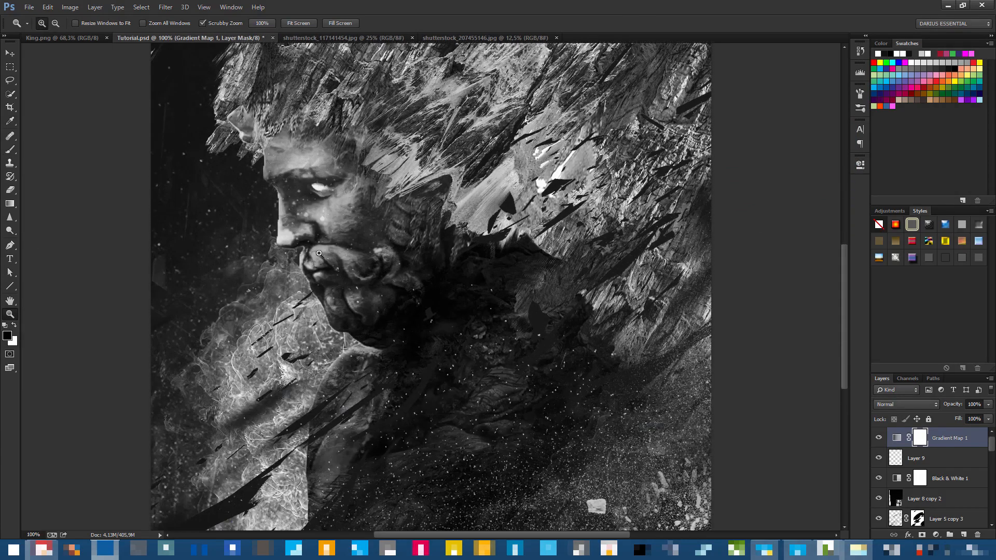
pyautogui.scroll(-4, 352, 266)
pyautogui.scroll(2, 501, 356)
pyautogui.press('alt')
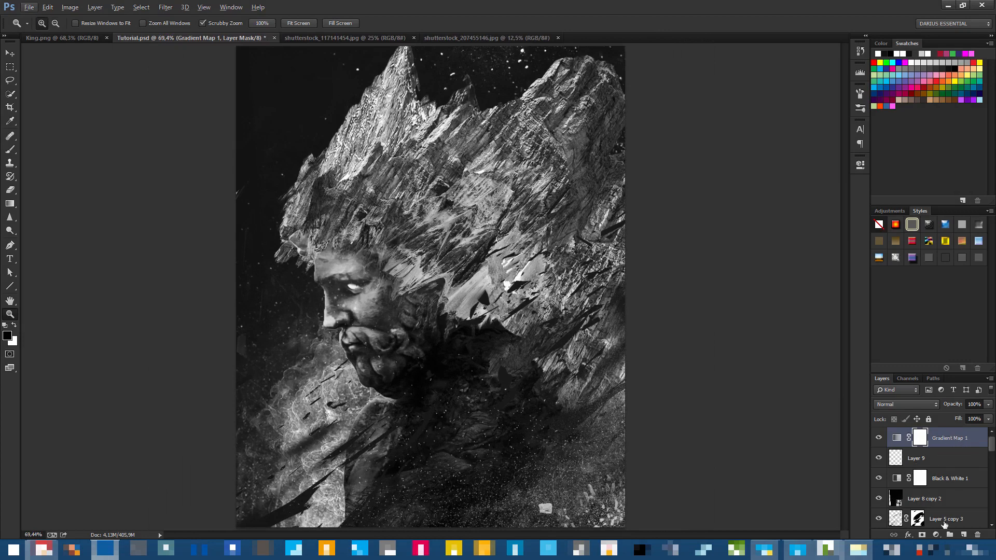
pyautogui.click(936, 535)
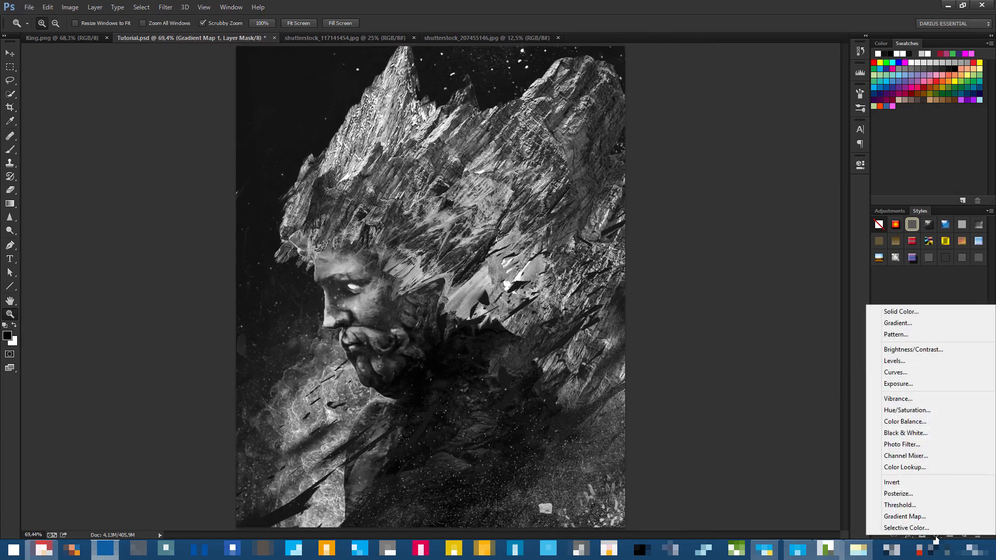
pyautogui.click(854, 497)
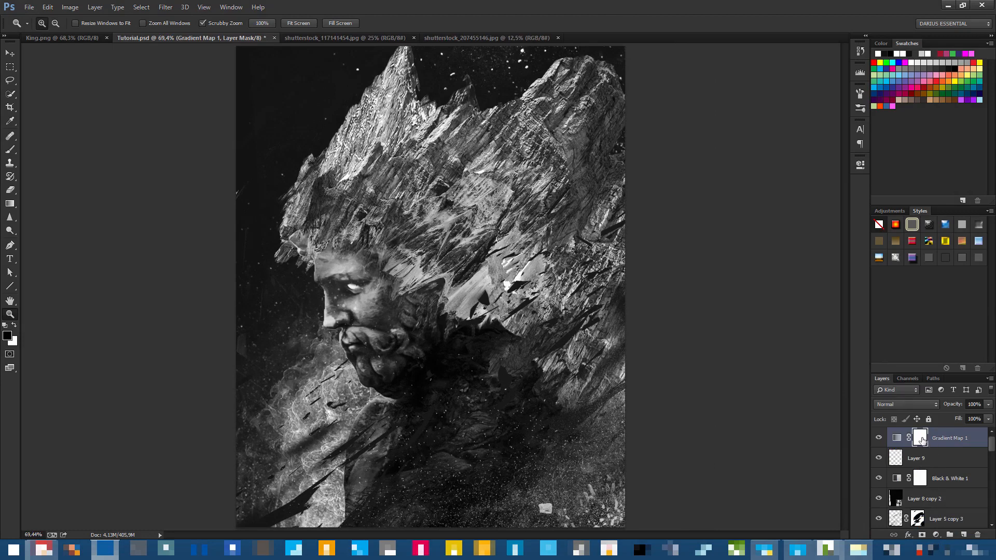
pyautogui.doubleClick(898, 438)
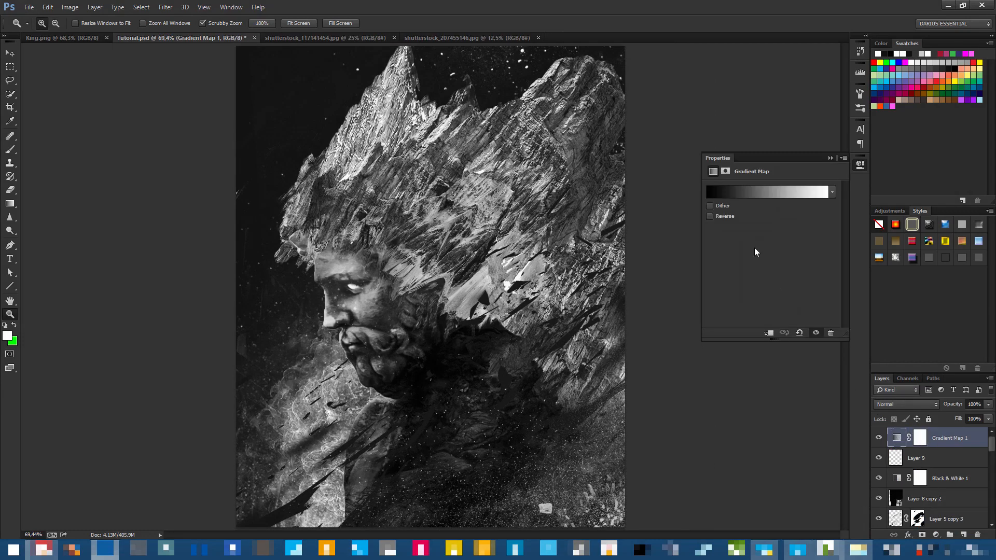
pyautogui.click(830, 157)
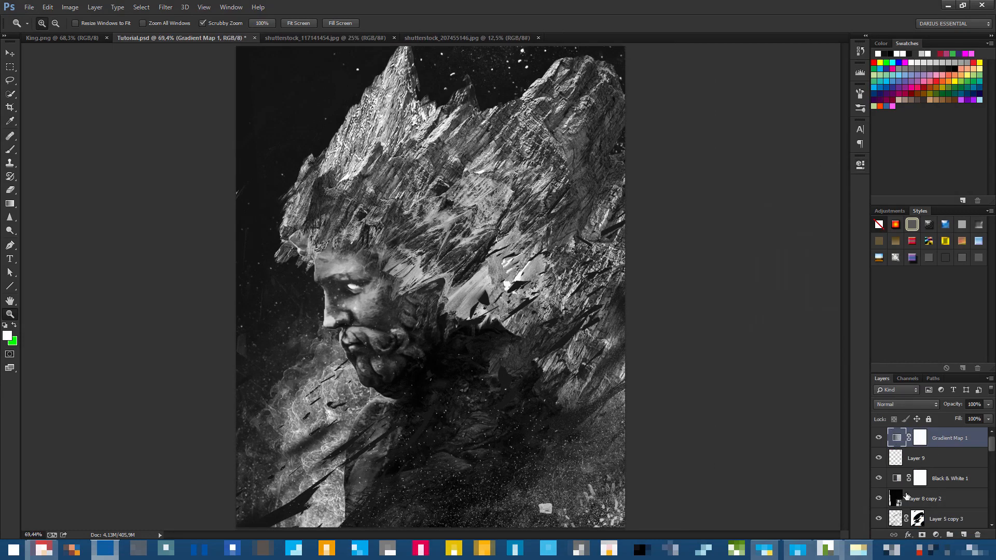
# Delete the empty Layer 9 between Gradient Map 1 and Black & White 1.
pyautogui.click(941, 468)
pyautogui.press('Delete')
pyautogui.press('d')
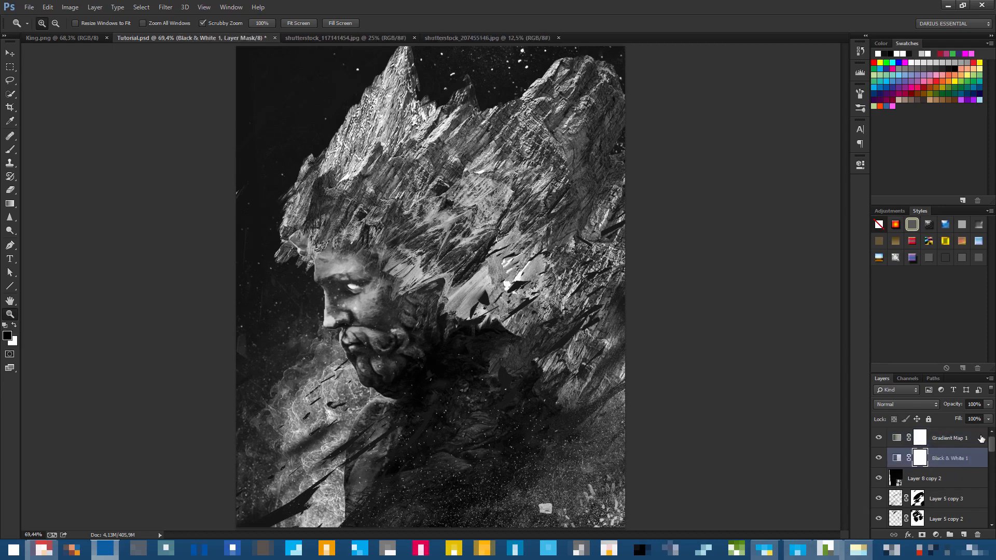
# Add a new layer above Gradient Map 1 and use Apply Image to put the Merged image on it, Multiply blending at 100% opacity.
pyautogui.click(973, 437)
pyautogui.click(963, 538)
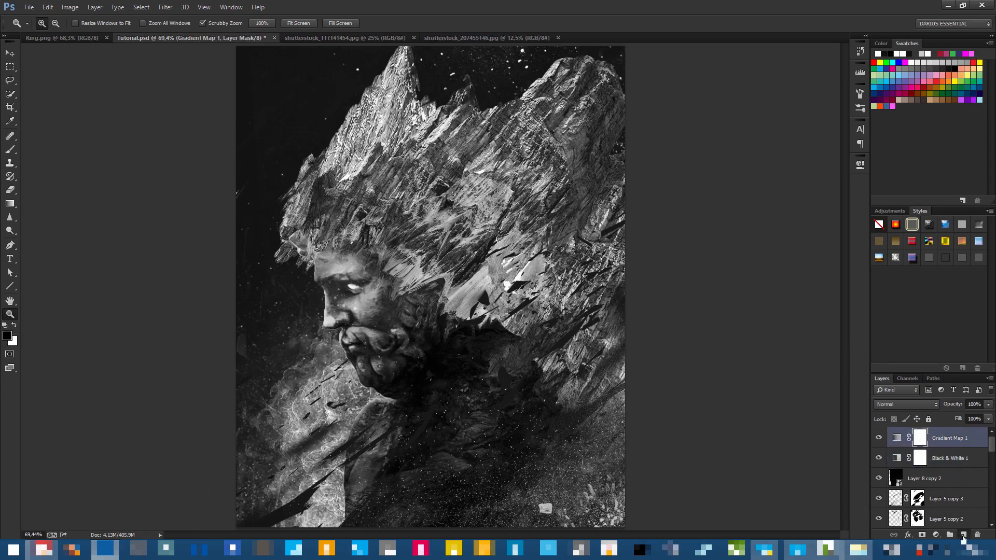
pyautogui.click(71, 8)
pyautogui.click(116, 152)
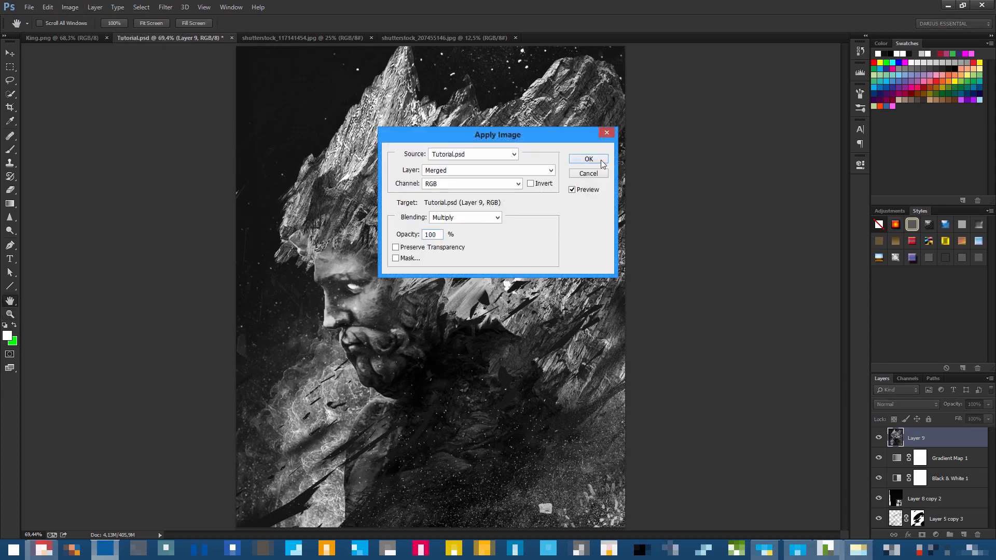
pyautogui.click(583, 158)
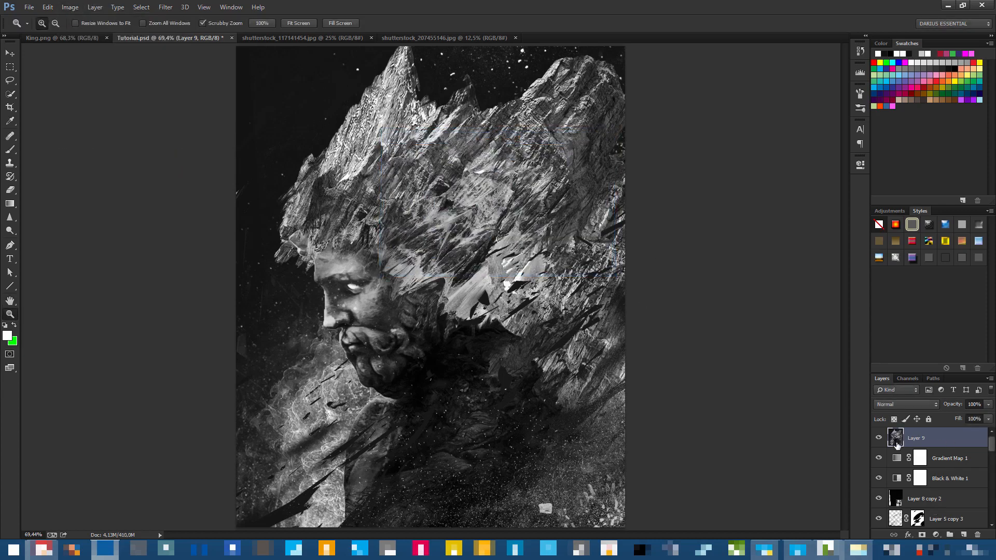
# Compare the merged layer with the layers beneath it and save Tutorial.psd.
pyautogui.moveTo(879, 458); pyautogui.dragTo(879, 518)
pyautogui.hotkey('ctrl', 's')
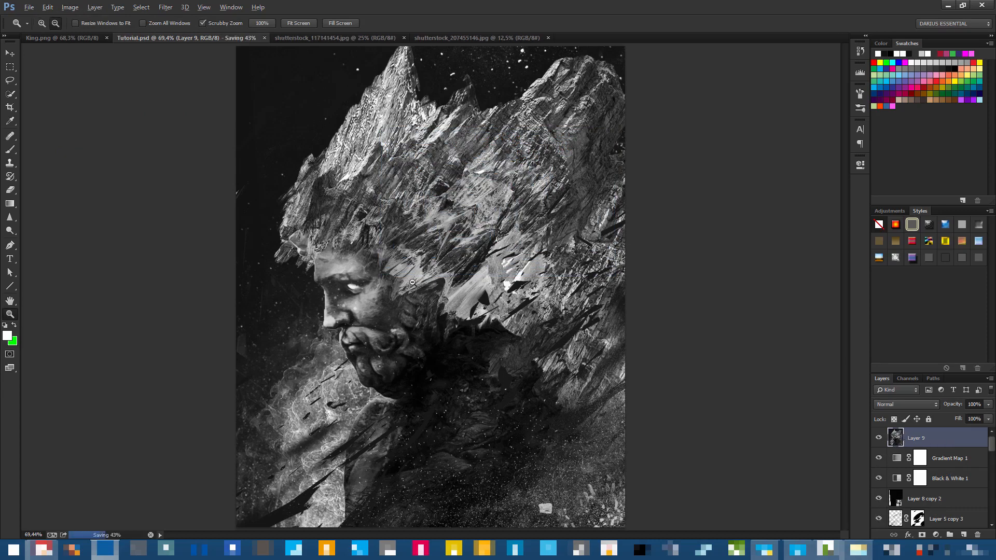
pyautogui.scroll(-4, 413, 282)
pyautogui.scroll(4, 412, 283)
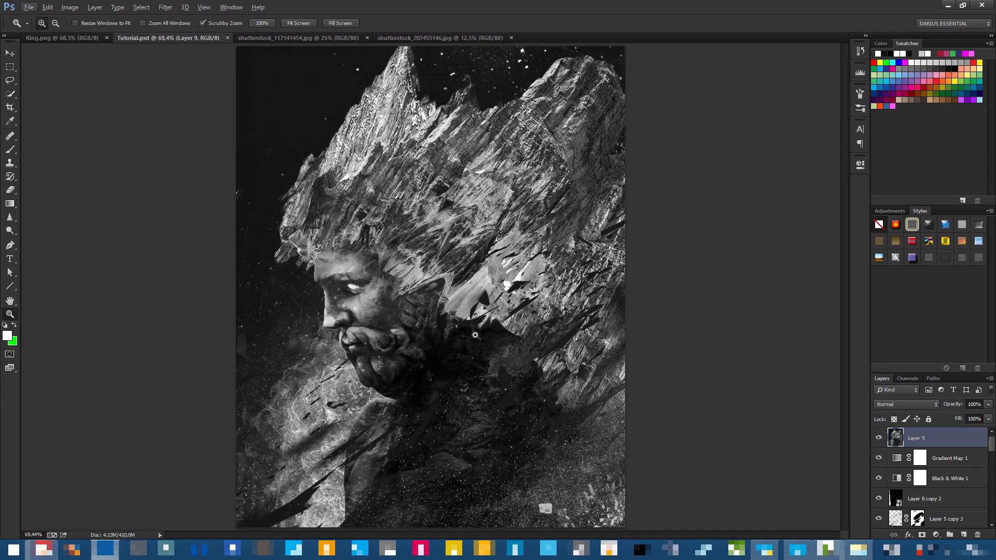
# Start the Camera Raw Filter on Layer 9 and set Exposure to +0.15, Contrast to +28, Shadows to -16 and Clarity to +29.
pyautogui.click(165, 8)
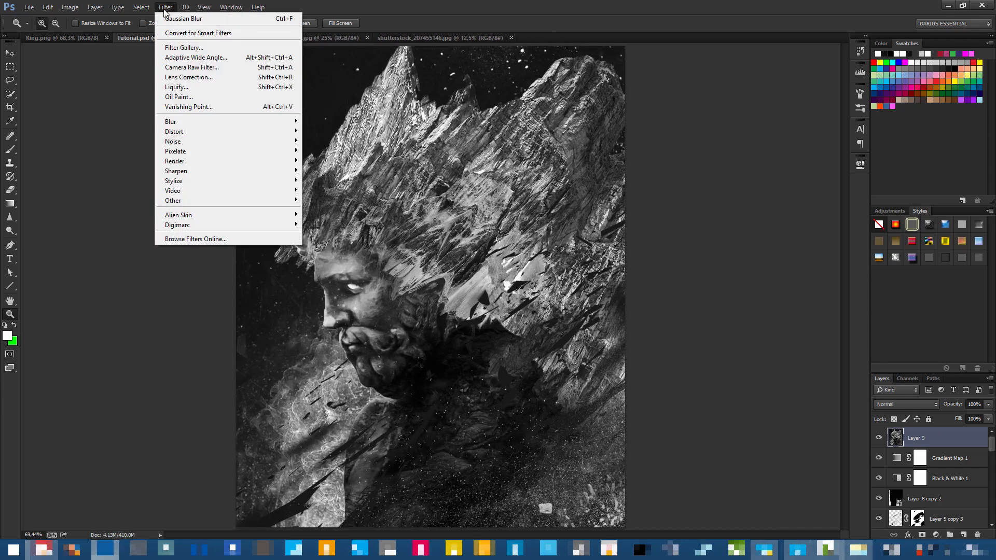
pyautogui.click(210, 69)
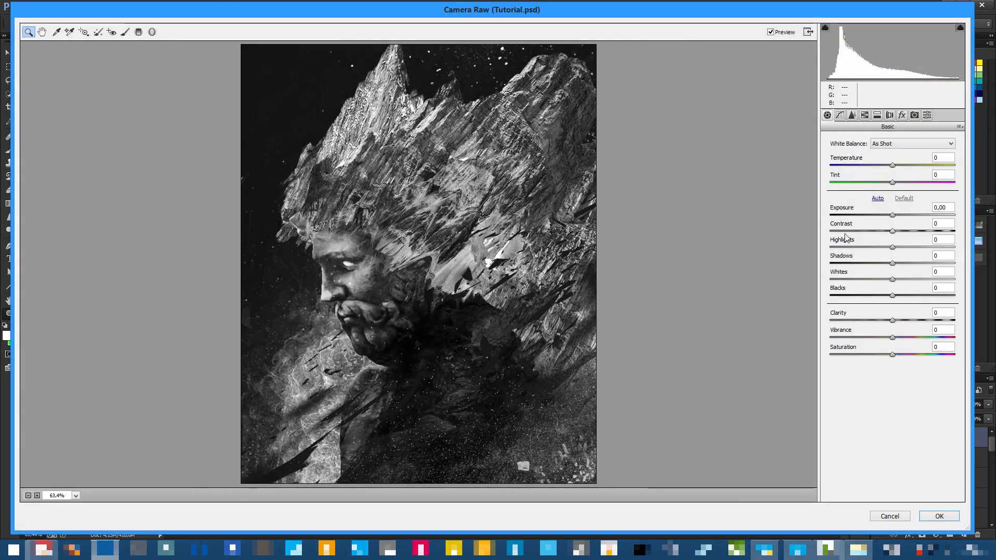
pyautogui.moveTo(893, 215)
pyautogui.mouseDown()
pyautogui.moveTo(922, 235)
pyautogui.moveTo(894, 223)
pyautogui.mouseUp()
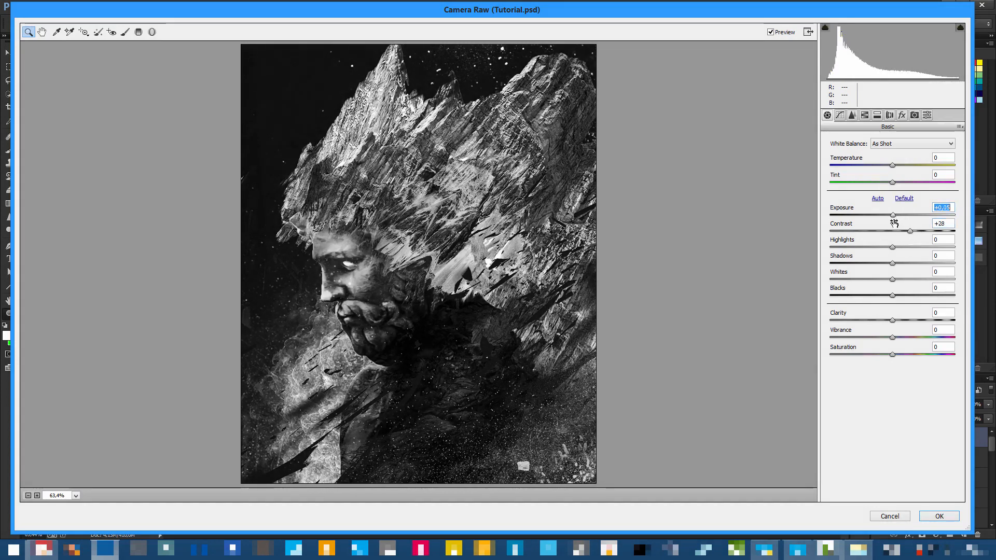
pyautogui.moveTo(893, 263)
pyautogui.mouseDown()
pyautogui.moveTo(904, 263)
pyautogui.moveTo(883, 271)
pyautogui.mouseUp()
pyautogui.moveTo(896, 324)
pyautogui.mouseDown()
pyautogui.moveTo(924, 322)
pyautogui.moveTo(913, 328)
pyautogui.mouseUp()
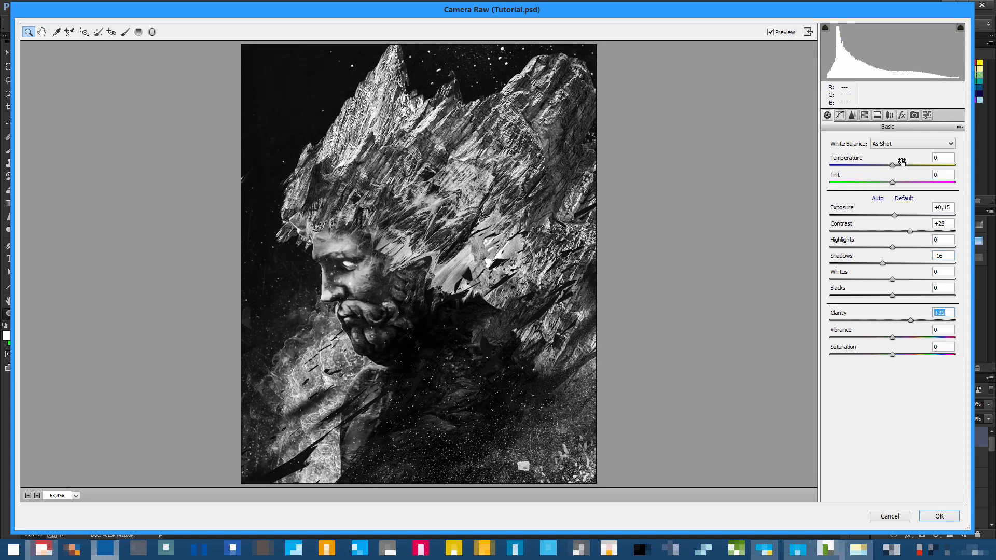
# Cool the image in Camera Raw with Temperature -18, and set Vibrance to +14 and Blacks to +14.
pyautogui.moveTo(894, 166); pyautogui.dragTo(883, 171)
pyautogui.moveTo(893, 337)
pyautogui.mouseDown()
pyautogui.moveTo(916, 342)
pyautogui.moveTo(901, 343)
pyautogui.mouseUp()
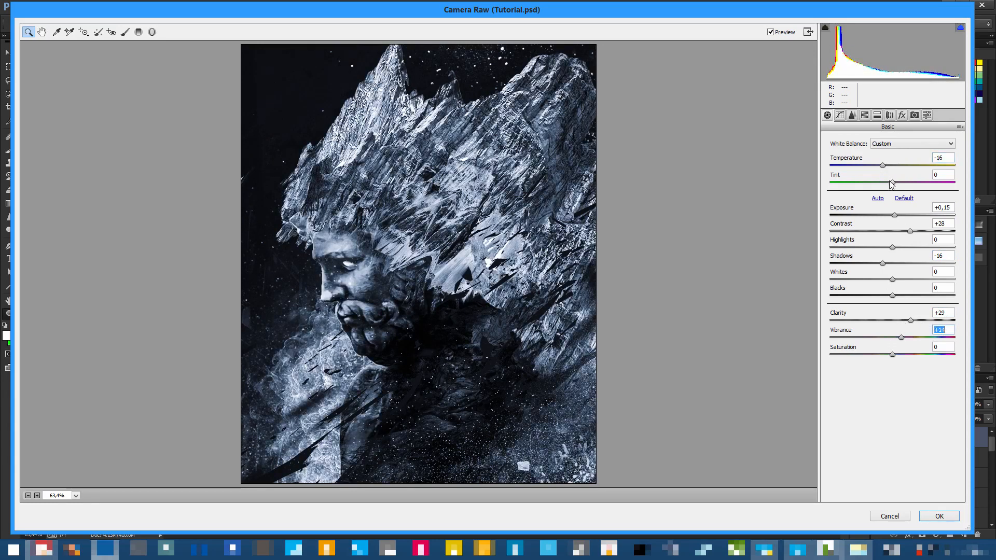
pyautogui.moveTo(885, 171); pyautogui.dragTo(885, 173)
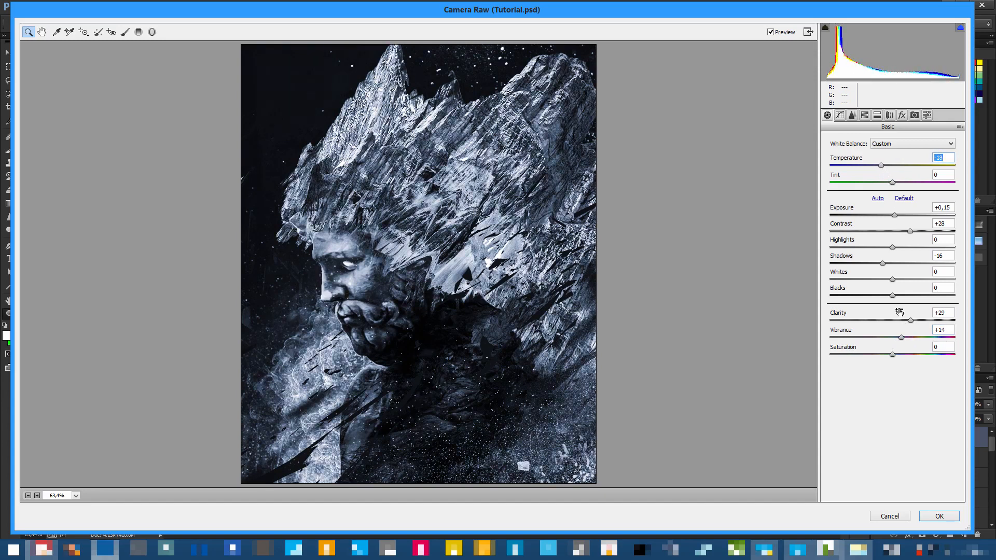
pyautogui.moveTo(893, 300); pyautogui.dragTo(901, 301)
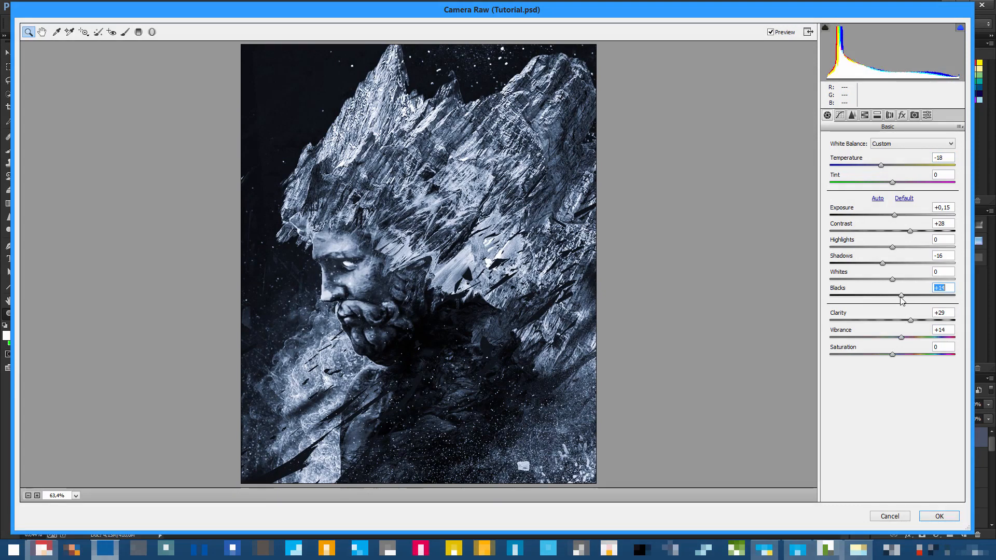
# Set the Camera Raw sharpening amount to 65 and check the detail around the face and rocks close up.
pyautogui.click(852, 116)
pyautogui.moveTo(831, 157); pyautogui.dragTo(885, 162)
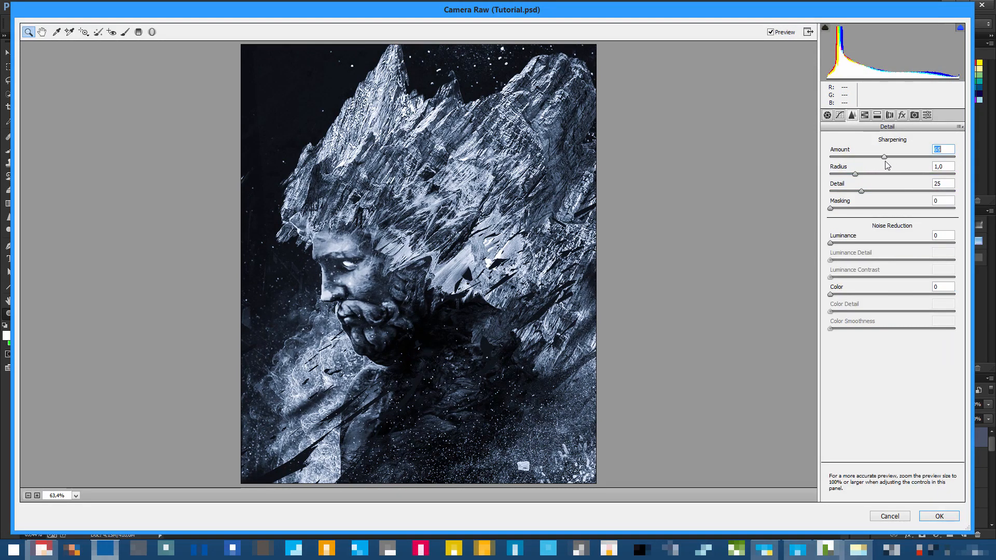
pyautogui.click(36, 495)
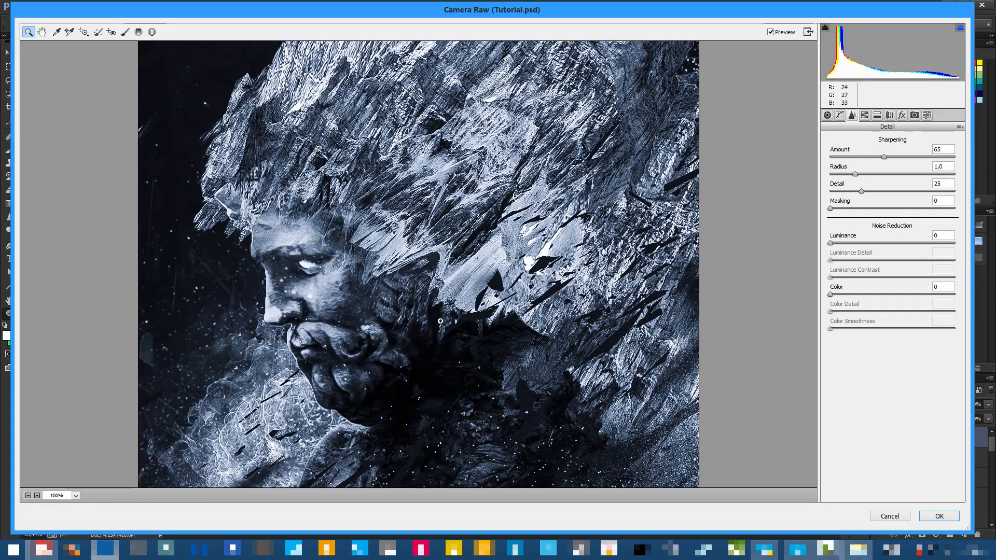
pyautogui.moveTo(410, 386); pyautogui.dragTo(465, 180)
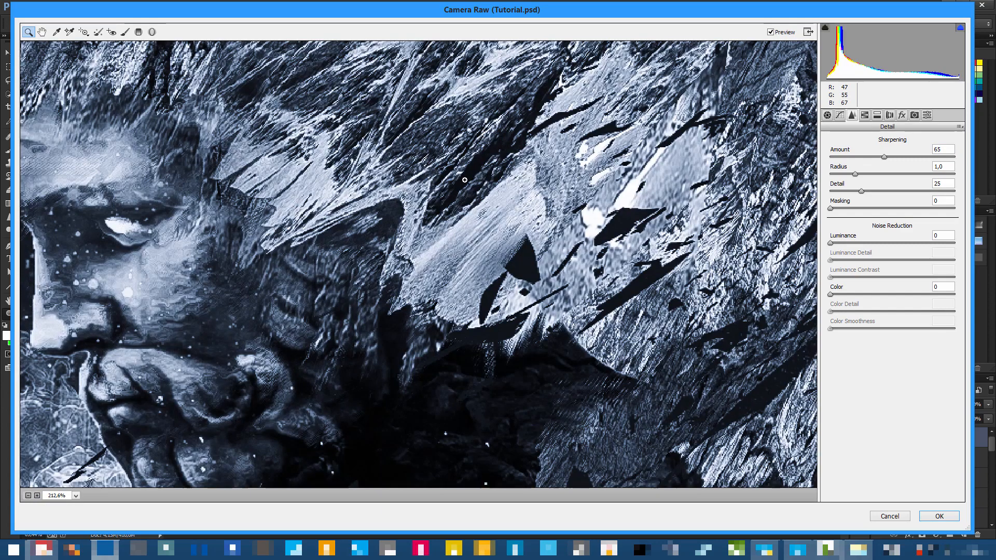
pyautogui.click(29, 495)
pyautogui.click(29, 496)
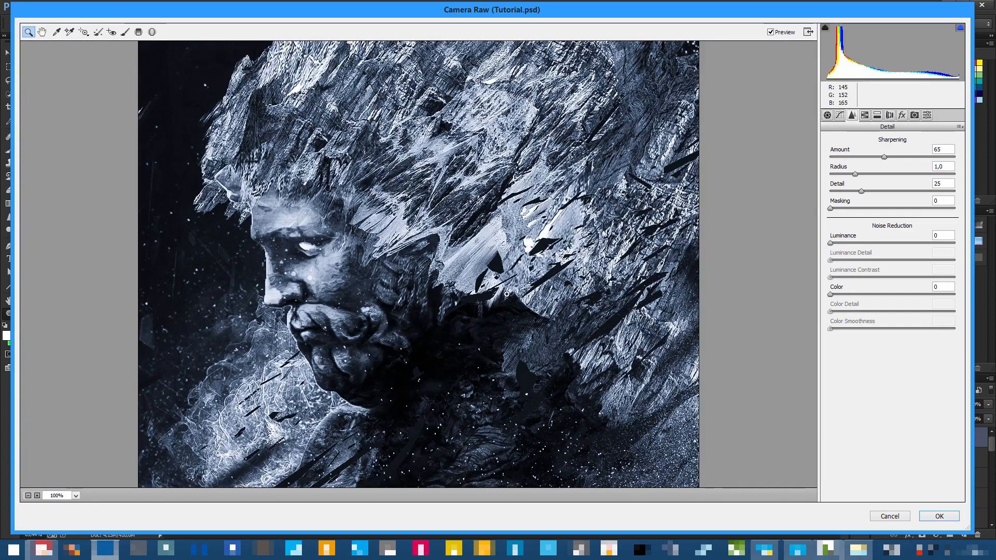
pyautogui.scroll(3, 783, 222)
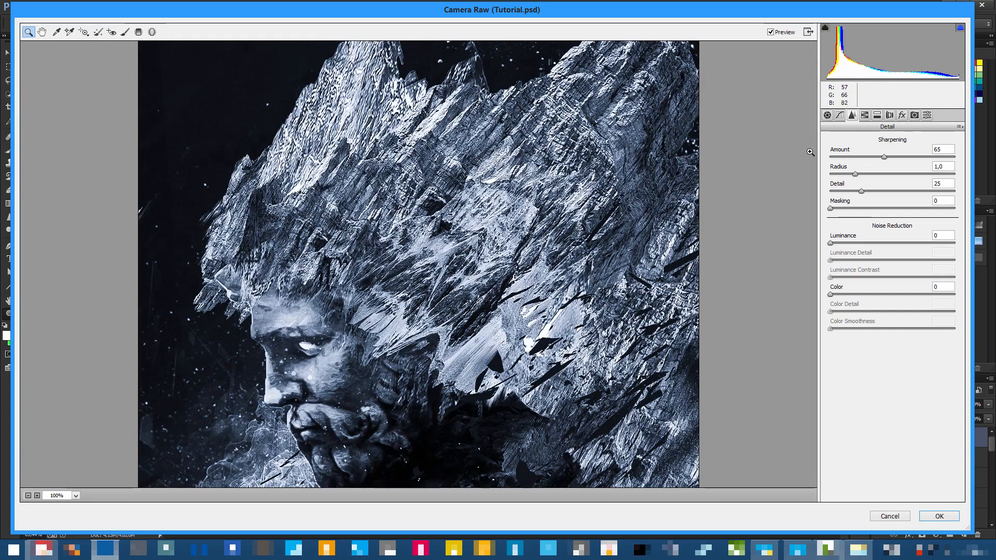
# Add film grain in Camera Raw with Amount 13, Size 32 and Roughness 16.
pyautogui.click(902, 115)
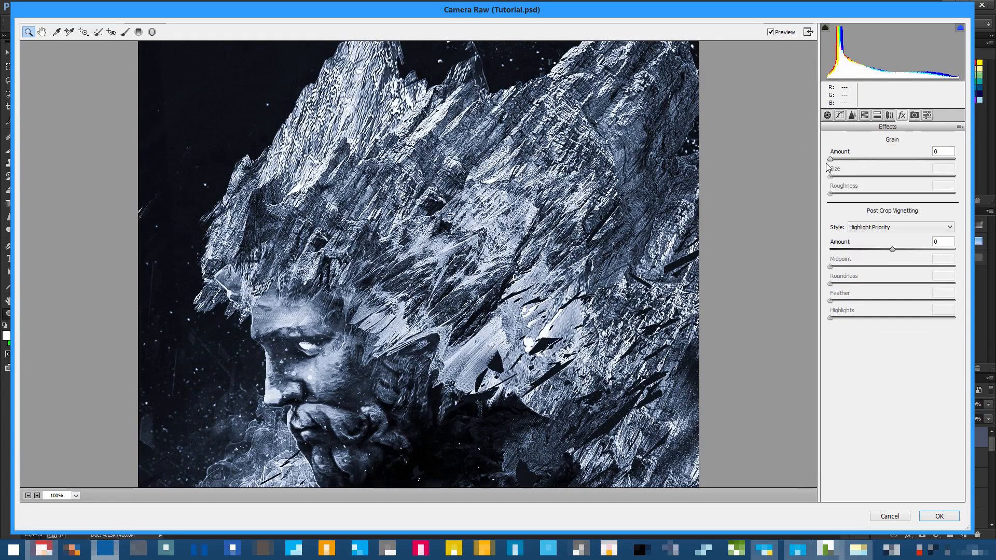
pyautogui.moveTo(830, 159); pyautogui.dragTo(843, 159)
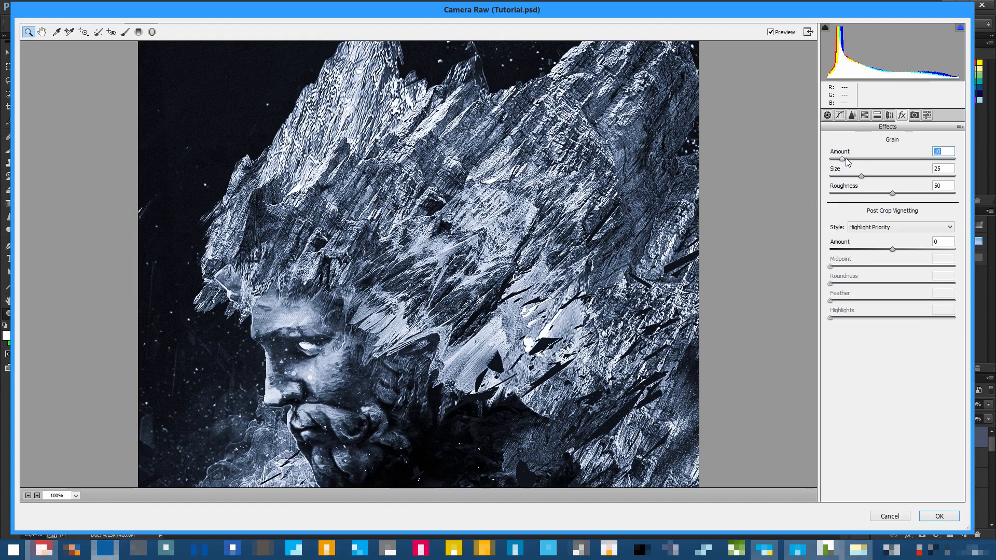
pyautogui.moveTo(843, 159)
pyautogui.mouseDown()
pyautogui.moveTo(859, 162)
pyautogui.moveTo(845, 162)
pyautogui.mouseUp()
pyautogui.moveTo(894, 196); pyautogui.dragTo(851, 197)
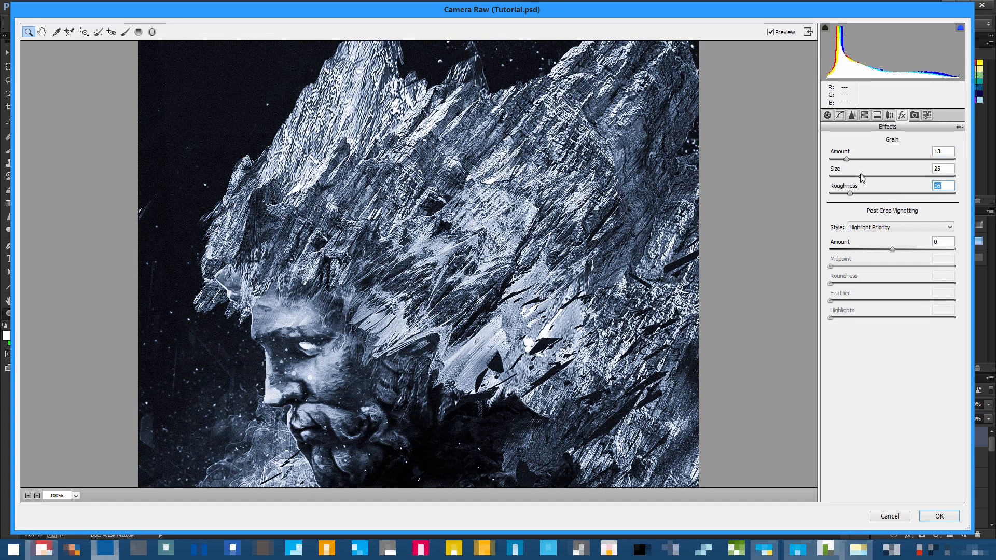
pyautogui.moveTo(862, 178)
pyautogui.mouseDown()
pyautogui.moveTo(887, 180)
pyautogui.moveTo(871, 179)
pyautogui.mouseUp()
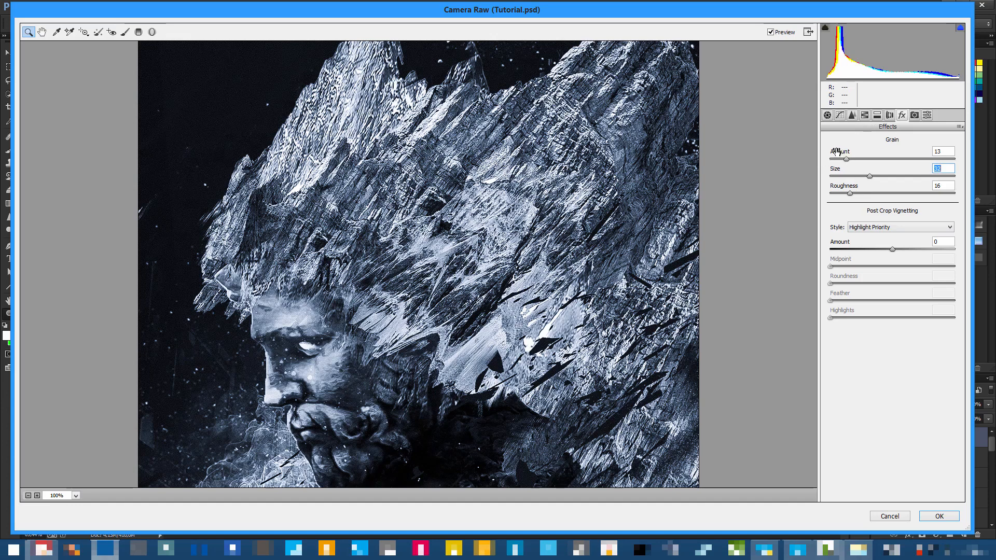
# Raise the parametric tone curve's Highlights to +16 and apply the Camera Raw Filter to Layer 9.
pyautogui.click(840, 115)
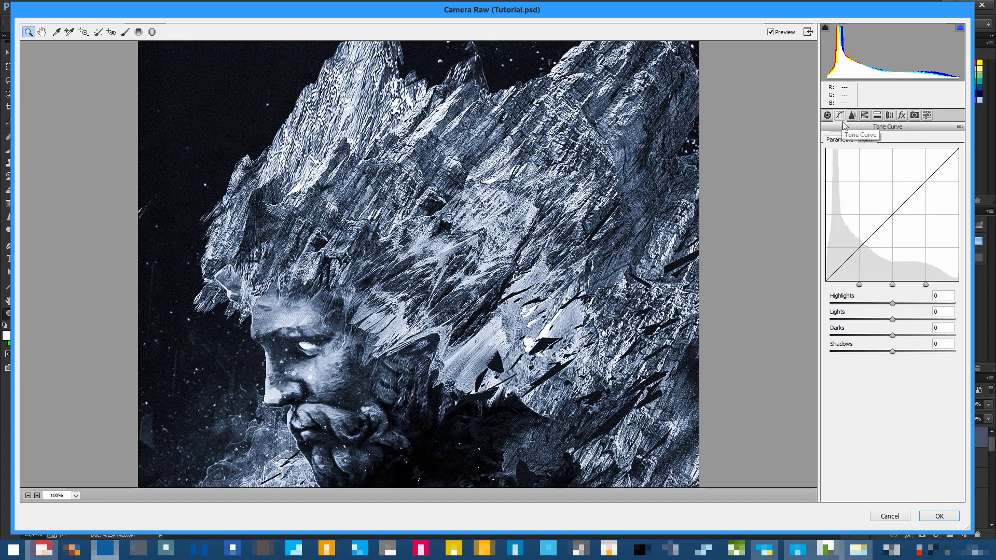
pyautogui.moveTo(893, 303); pyautogui.dragTo(902, 304)
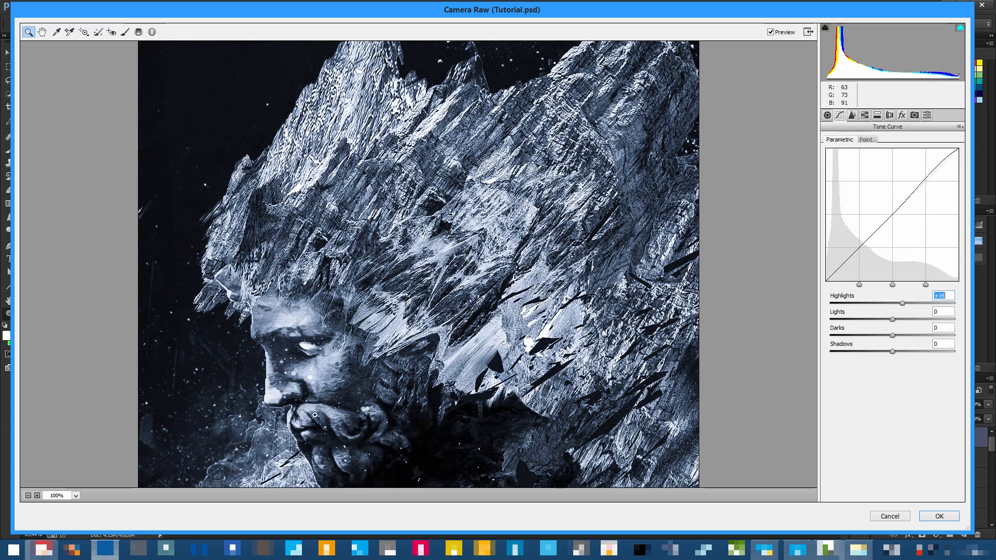
pyautogui.click(28, 495)
pyautogui.click(28, 495)
pyautogui.click(37, 495)
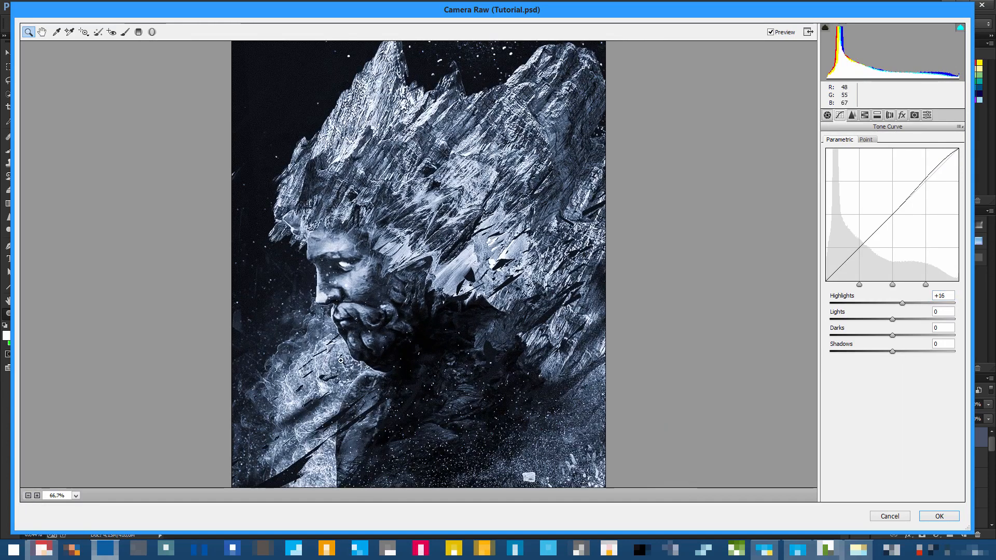
pyautogui.click(953, 518)
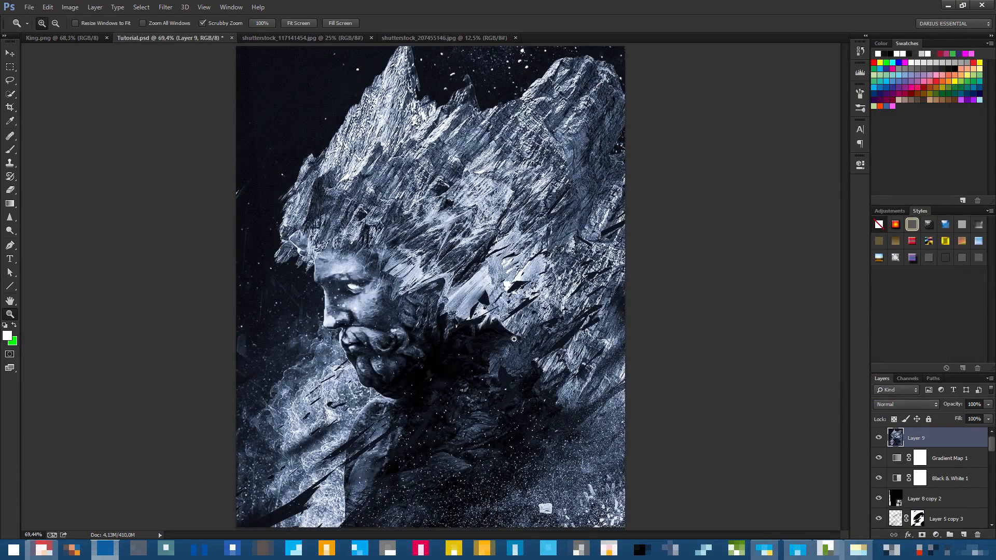
# Compare the image with and without the Camera Raw grading by undoing and redoing the filter and toggling Layer 9's visibility.
pyautogui.scroll(-2, 514, 337)
pyautogui.scroll(2, 513, 337)
pyautogui.hotkey('ctrl', 'z')
pyautogui.hotkey('ctrl', 'z')
pyautogui.hotkey('ctrl', 'z')
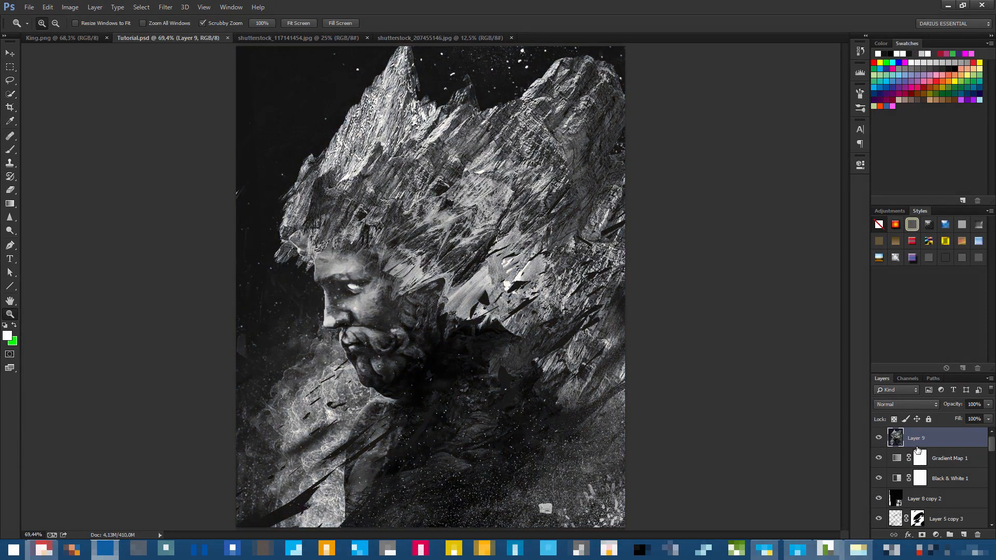
pyautogui.hotkey('ctrl', 'z')
pyautogui.click(880, 440)
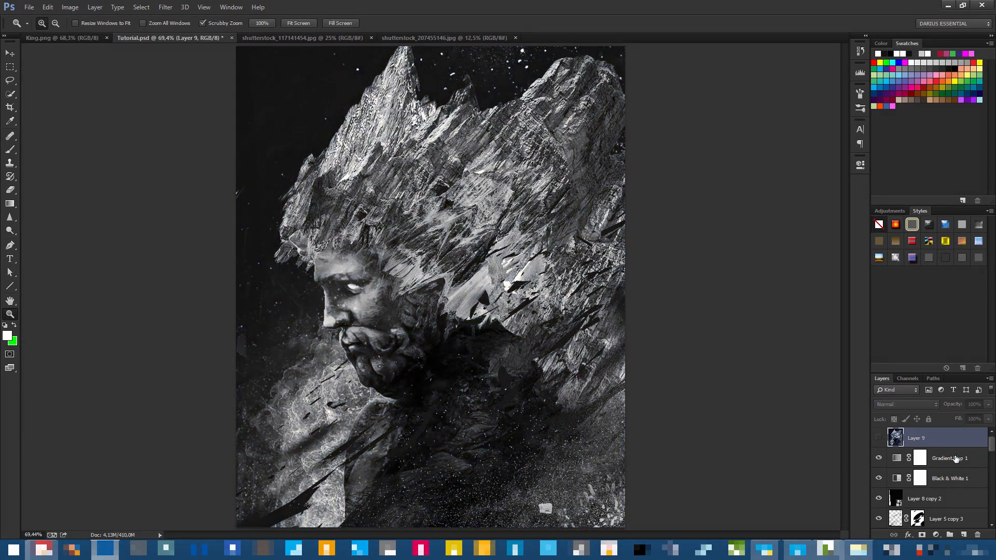
# Add a Photo Filter adjustment above Gradient Map 1 using Cooling Filter (80) at 41% density.
pyautogui.click(956, 458)
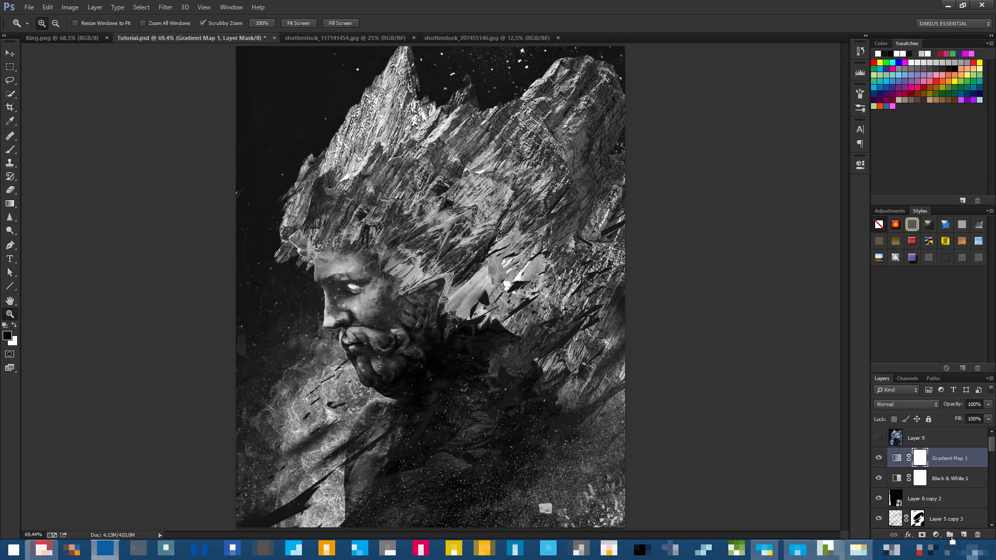
pyautogui.click(936, 535)
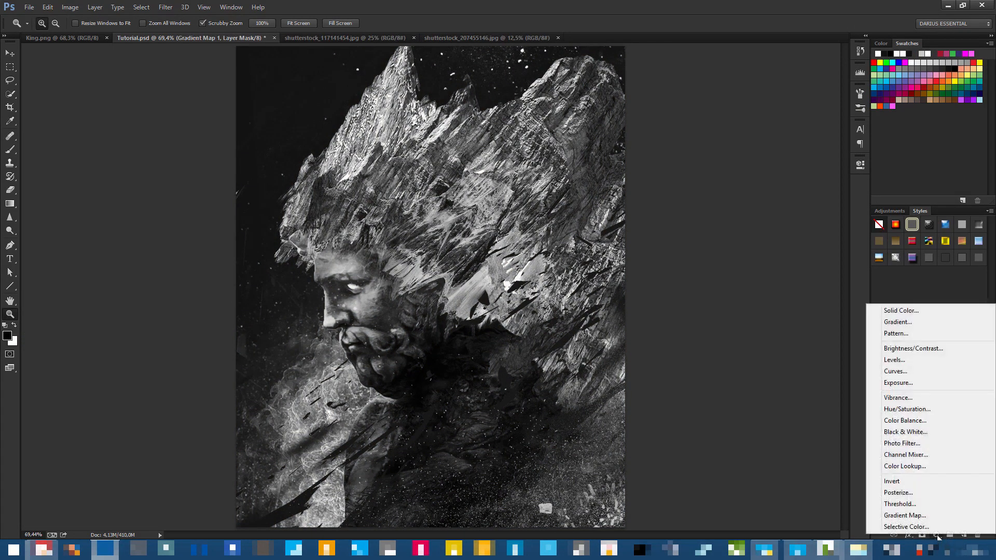
pyautogui.click(902, 444)
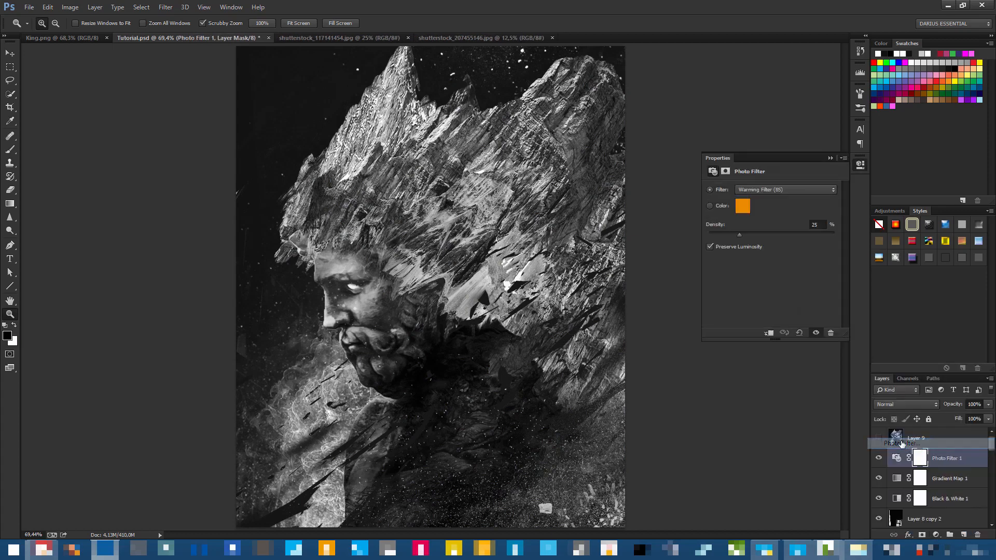
pyautogui.click(767, 191)
pyautogui.click(773, 225)
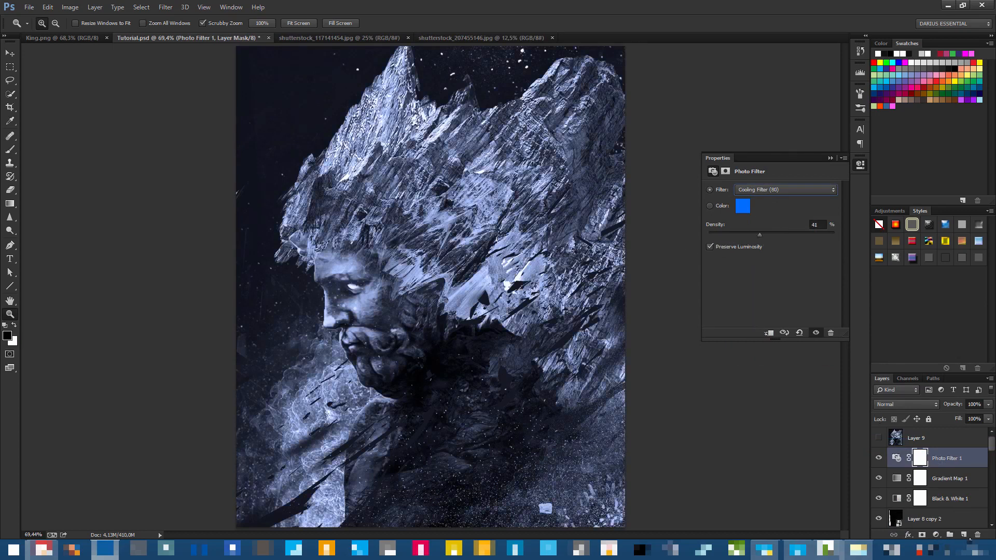
# Add a new layer, fill it with the merged image using Apply Image at 100% Multiply, and sharpen it with the Sharpen filter.
pyautogui.click(964, 535)
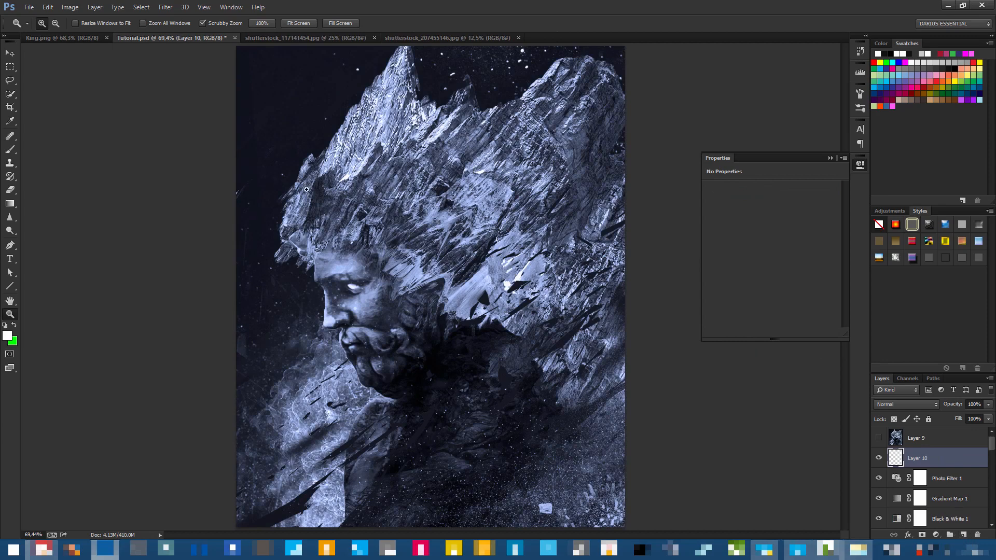
pyautogui.click(70, 6)
pyautogui.click(87, 156)
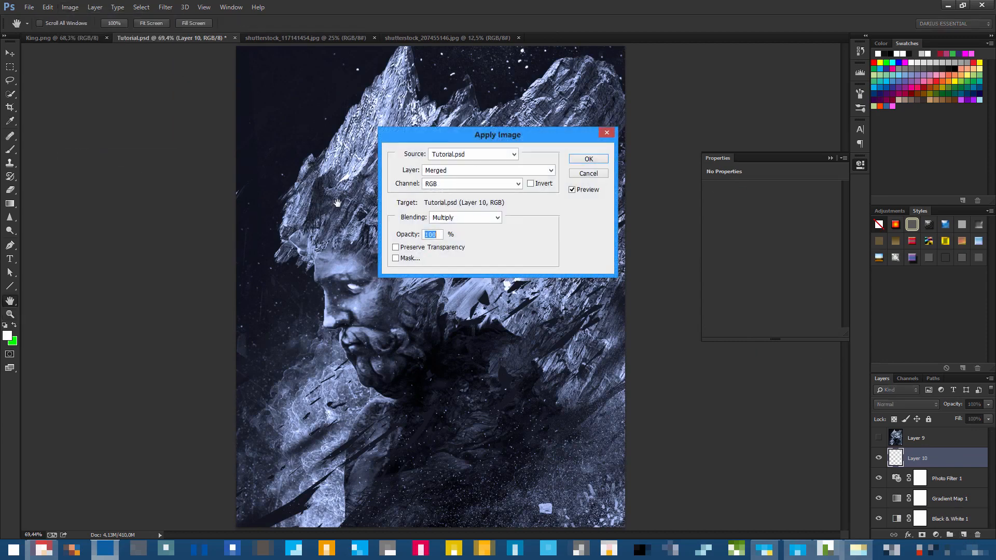
pyautogui.click(589, 159)
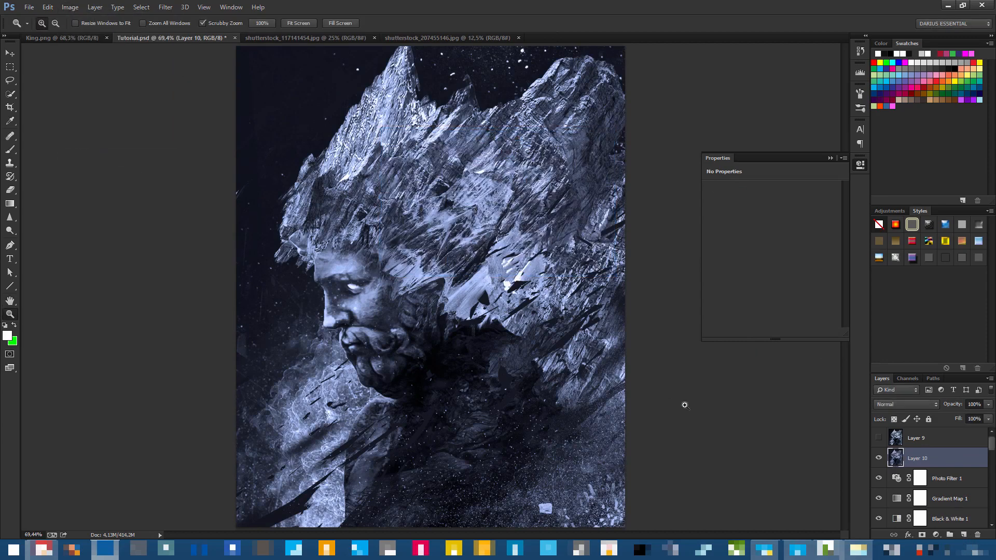
pyautogui.click(166, 6)
pyautogui.moveTo(197, 172)
pyautogui.click(332, 184)
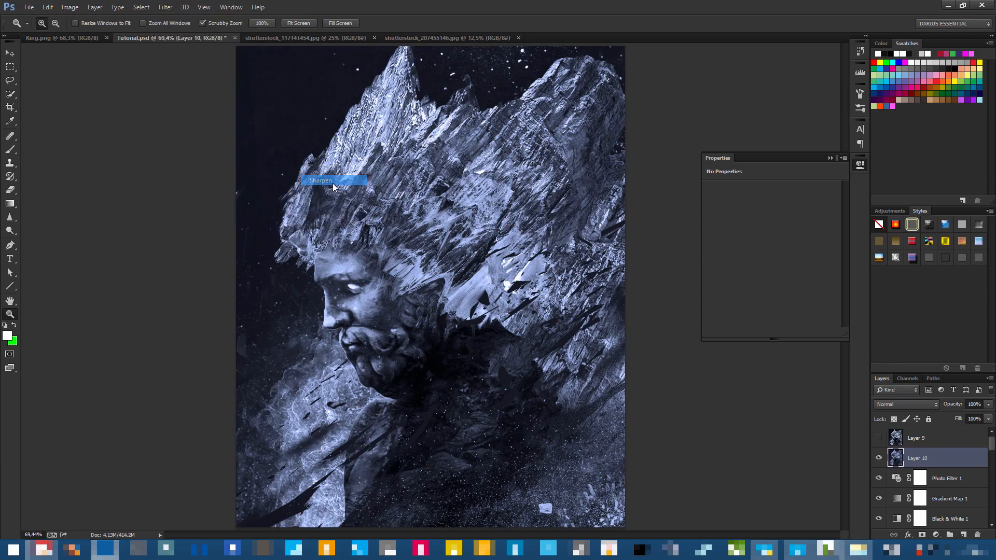
pyautogui.click(830, 158)
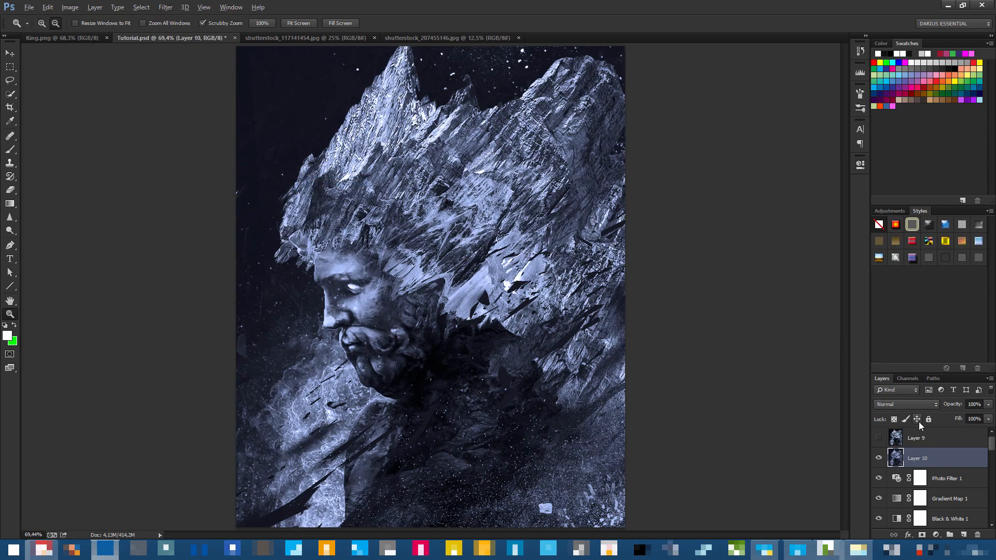
# Remove the sharpened merged layer and the Photo Filter 1 adjustment.
pyautogui.hotkey('ctrl', 'alt', 'z')
pyautogui.press('Delete')
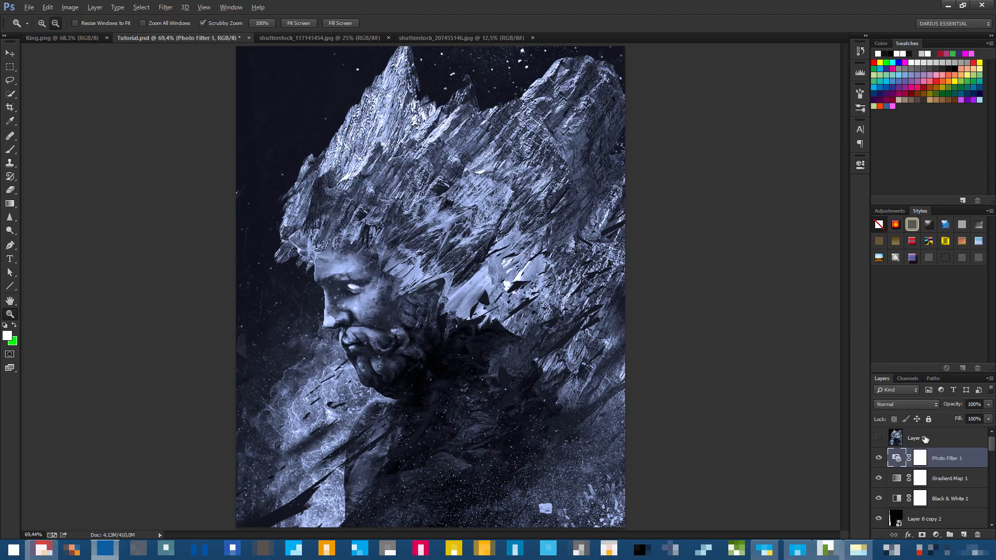
pyautogui.press('Delete')
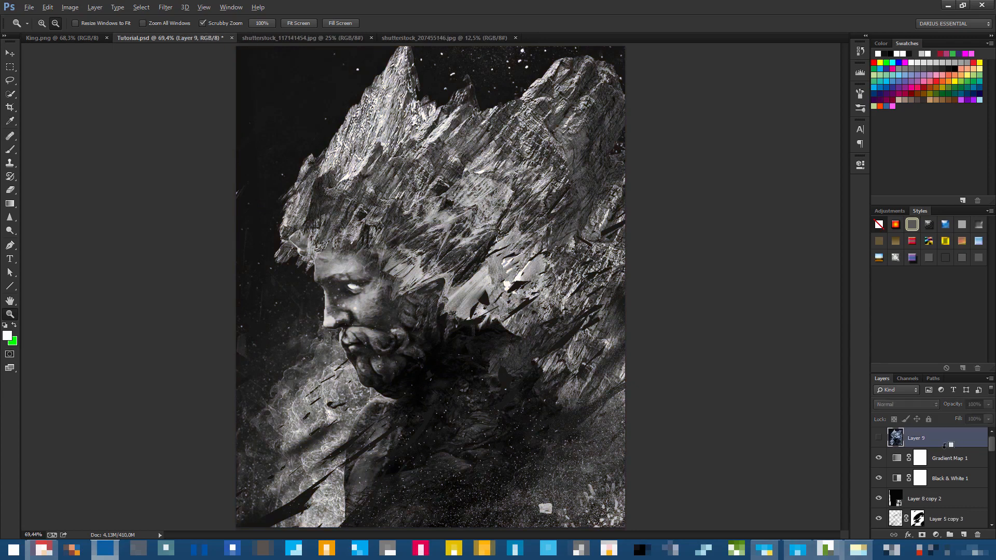
# Make Layer 9 visible again, save Tutorial.psd and compare it with King.png.
pyautogui.click(878, 438)
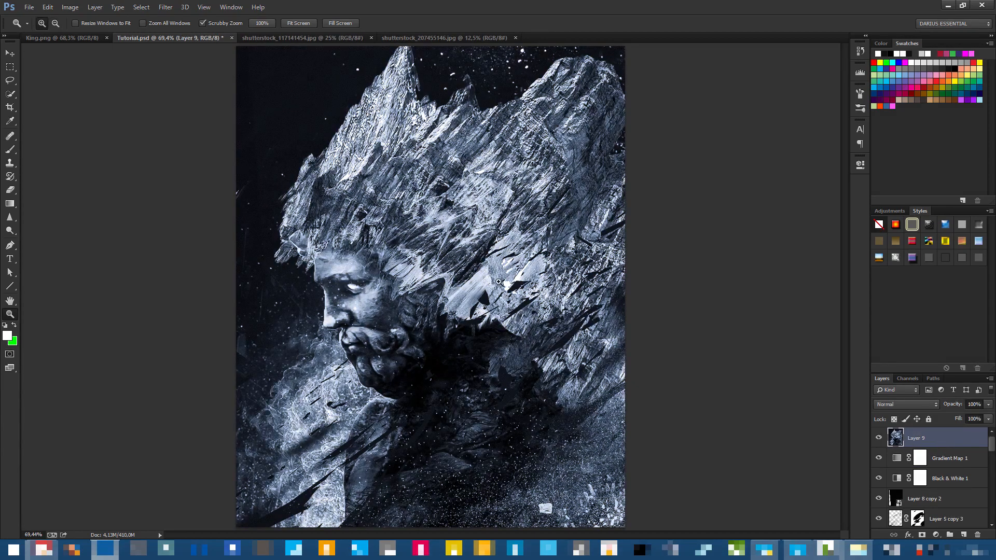
pyautogui.hotkey('ctrl', 's')
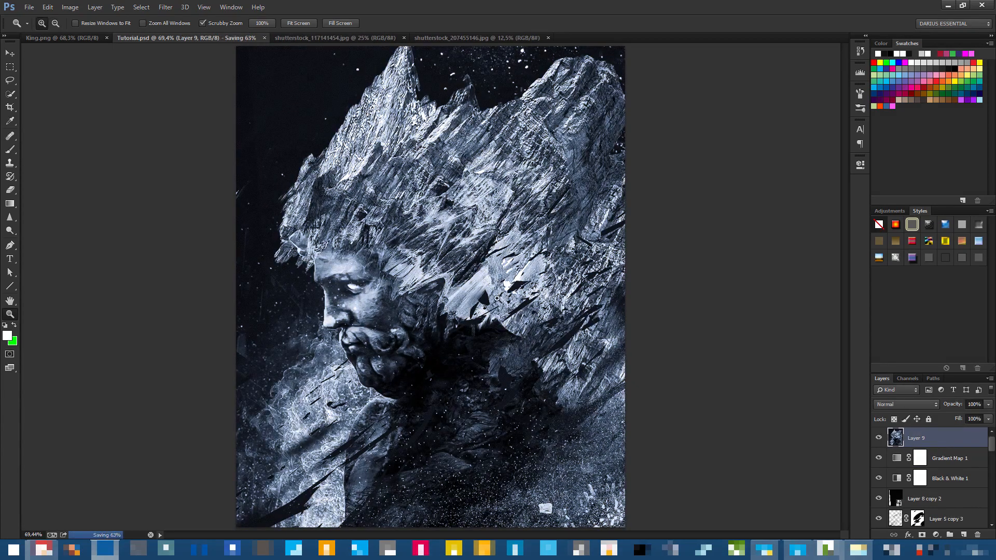
pyautogui.moveTo(337, 313); pyautogui.dragTo(328, 377)
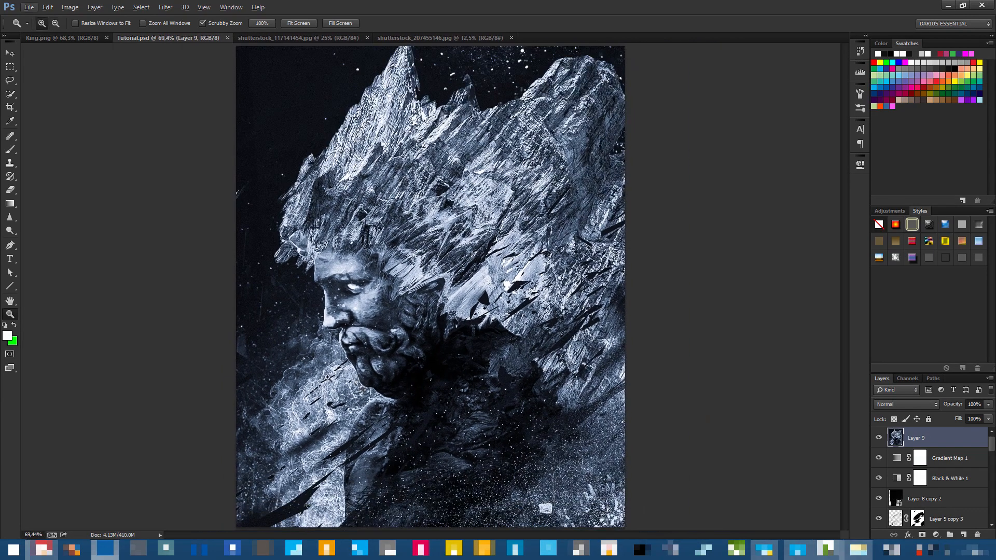
pyautogui.click(86, 38)
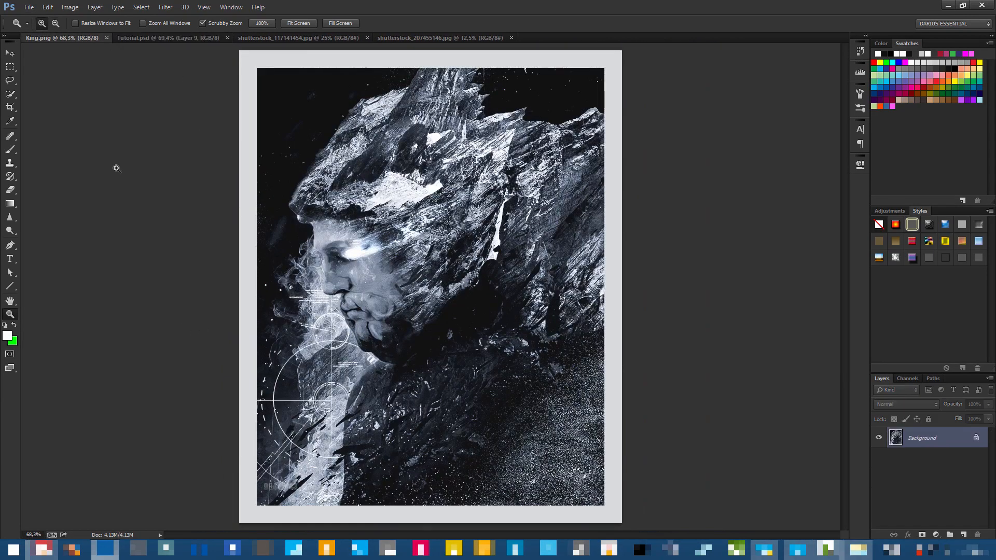
pyautogui.click(169, 38)
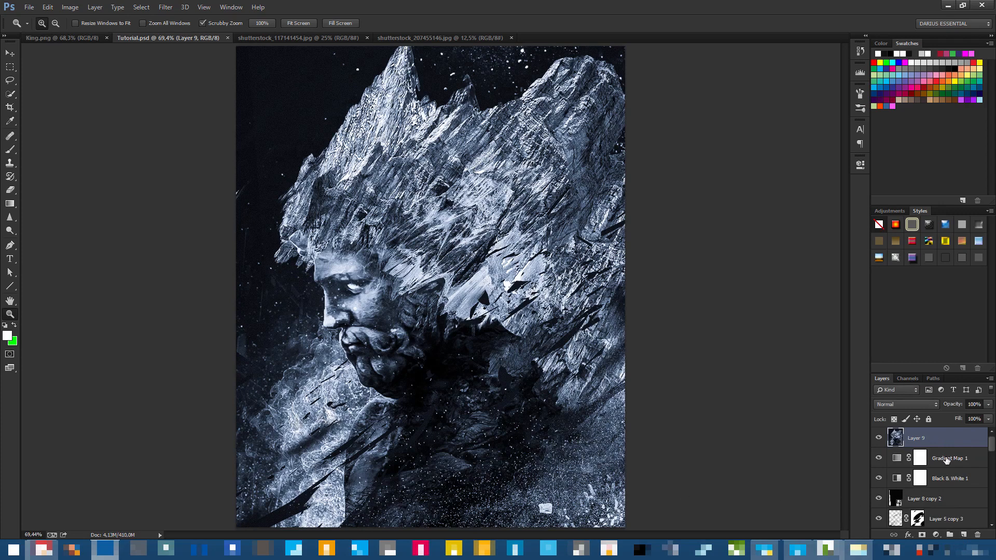
# Convert the statue cutout Layer 1 copy 2 to a smart object, check its contents in their own document, and save Tutorial.psd.
pyautogui.scroll(-5, 946, 458)
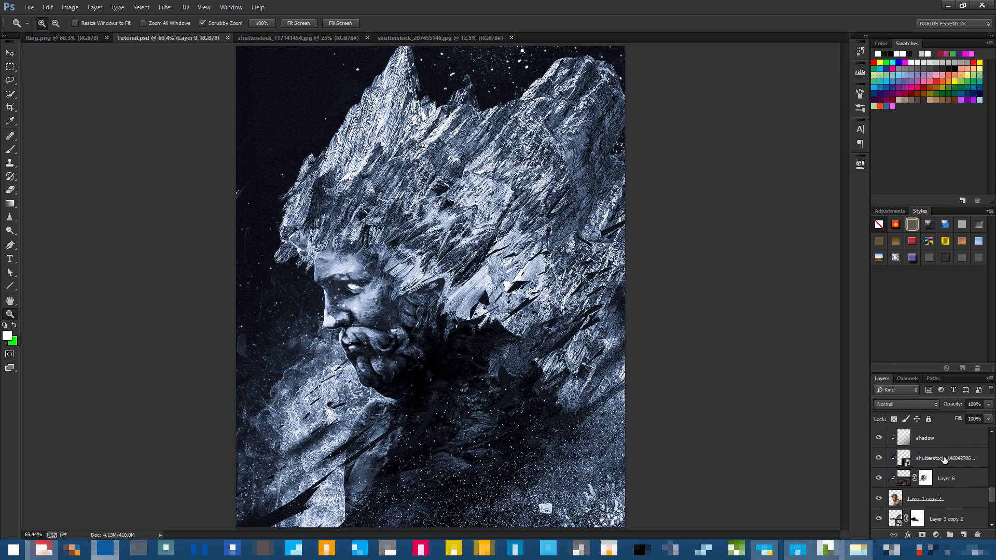
pyautogui.click(896, 459)
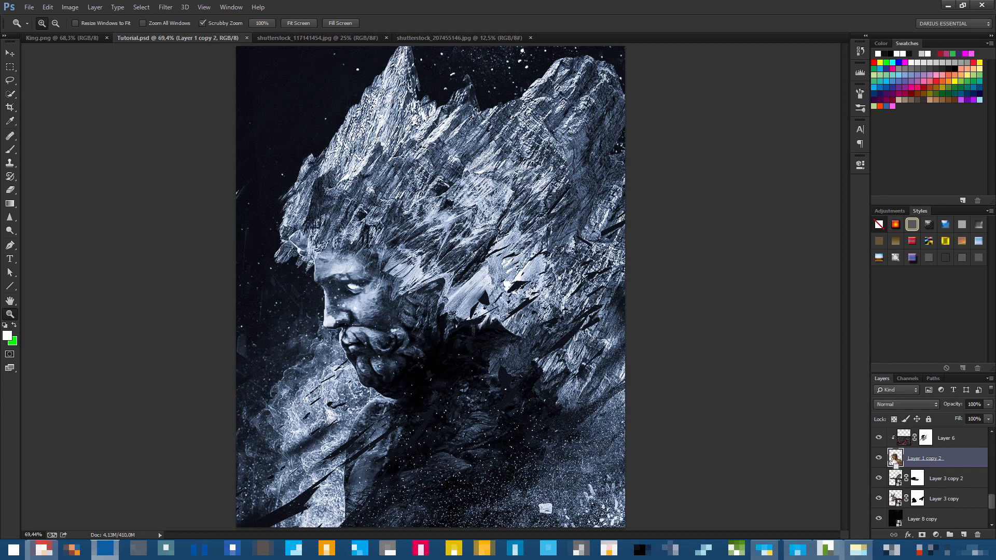
pyautogui.keyDown('ctrl'); pyautogui.click(896, 458); pyautogui.keyUp('ctrl')
pyautogui.rightClick(935, 463)
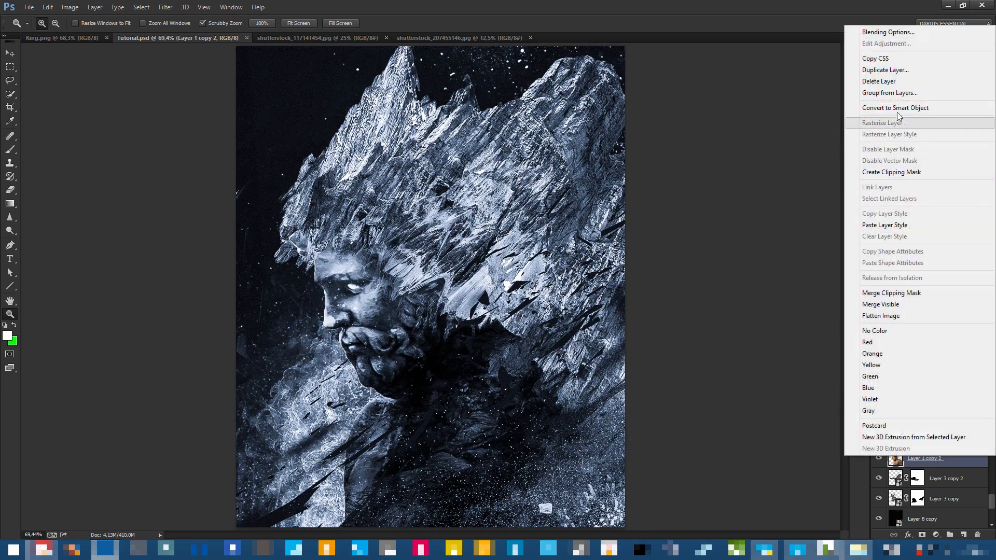
pyautogui.click(894, 108)
pyautogui.doubleClick(895, 456)
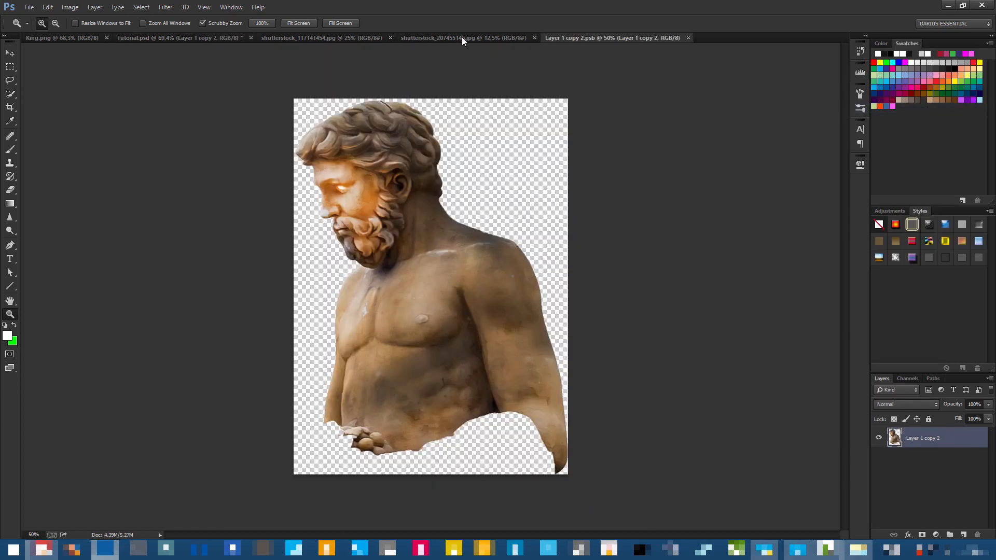
pyautogui.click(688, 38)
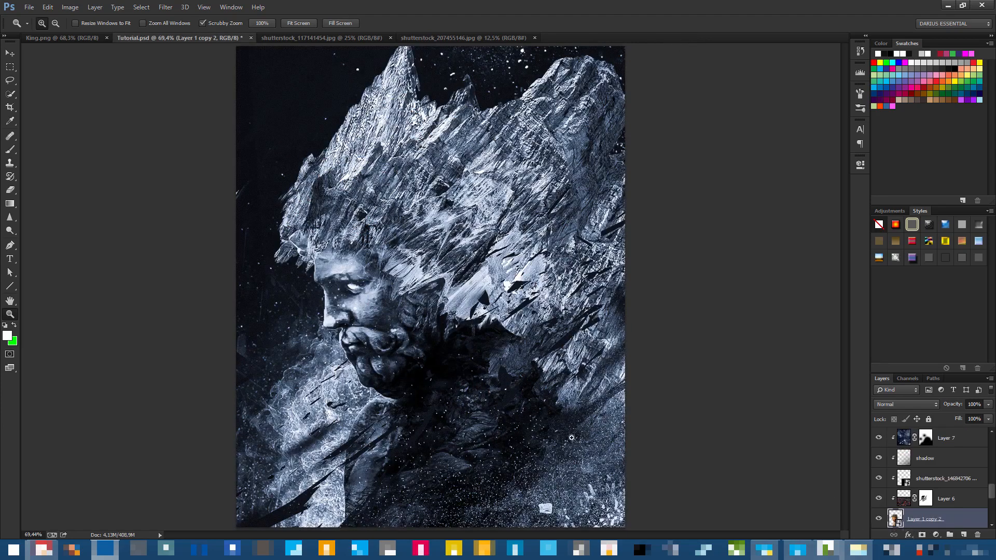
pyautogui.hotkey('ctrl', 's')
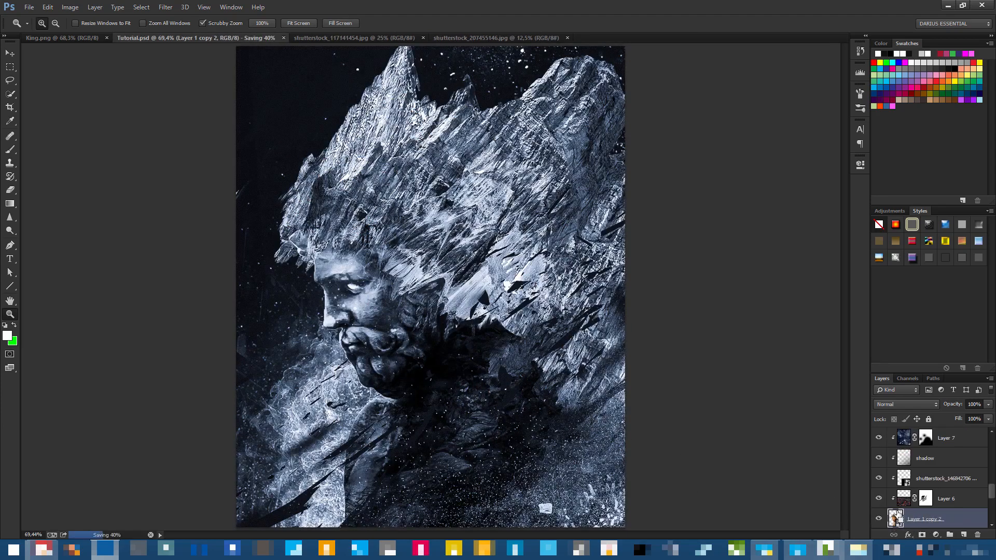
# Invert the statue selection so it covers the surroundings, and make Layer 9 the active layer.
pyautogui.click(144, 7)
pyautogui.click(150, 46)
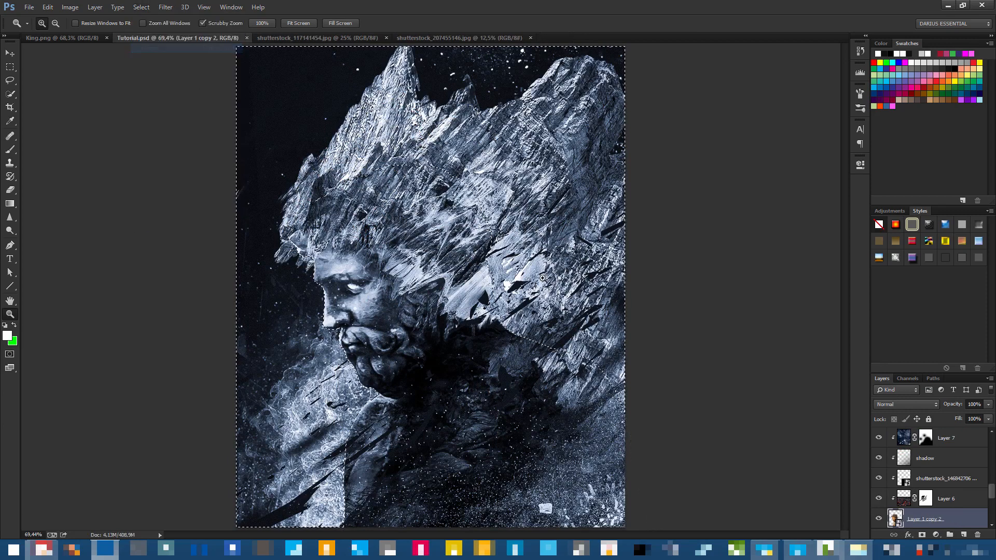
pyautogui.moveTo(991, 491); pyautogui.dragTo(991, 442)
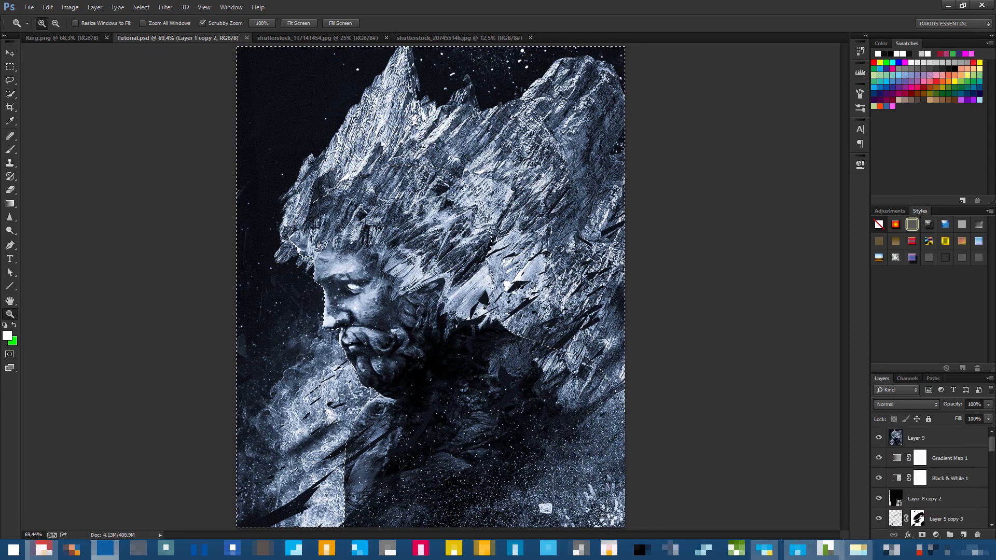
pyautogui.click(938, 439)
# Try a soft white stroke with the 402 px brush in front of the statue's chest on Layer 9, and undo it.
pyautogui.press('b')
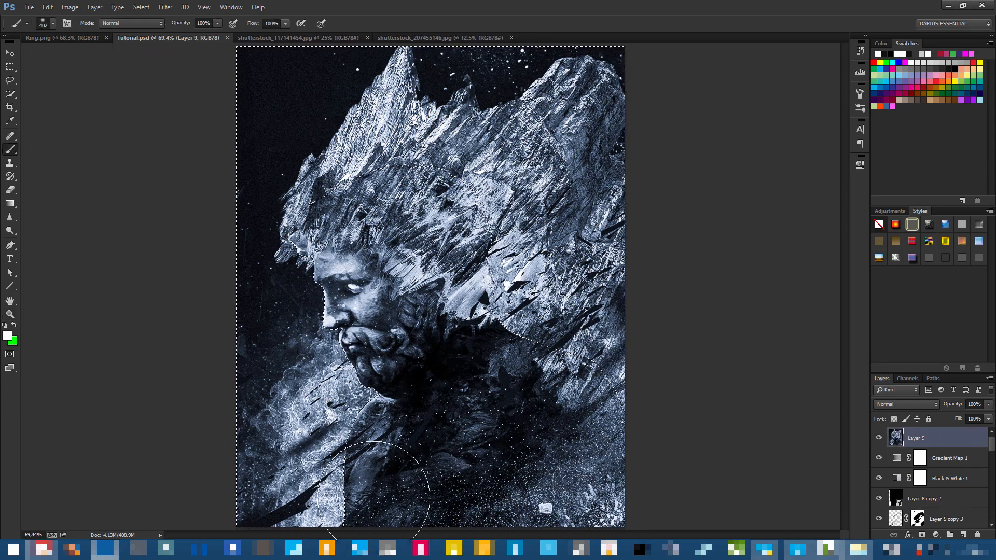
pyautogui.moveTo(299, 413); pyautogui.dragTo(345, 445)
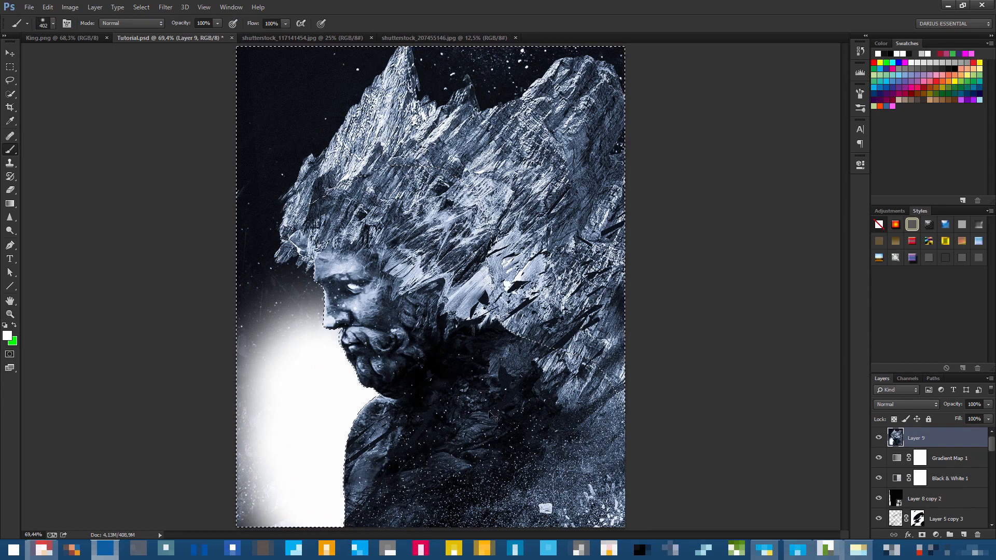
pyautogui.hotkey('ctrl', 'z')
# Choose the 712 px circular technical-graphic brush, stamp it in white below the face on Layer 9, and compare with King.png.
pyautogui.rightClick(398, 152)
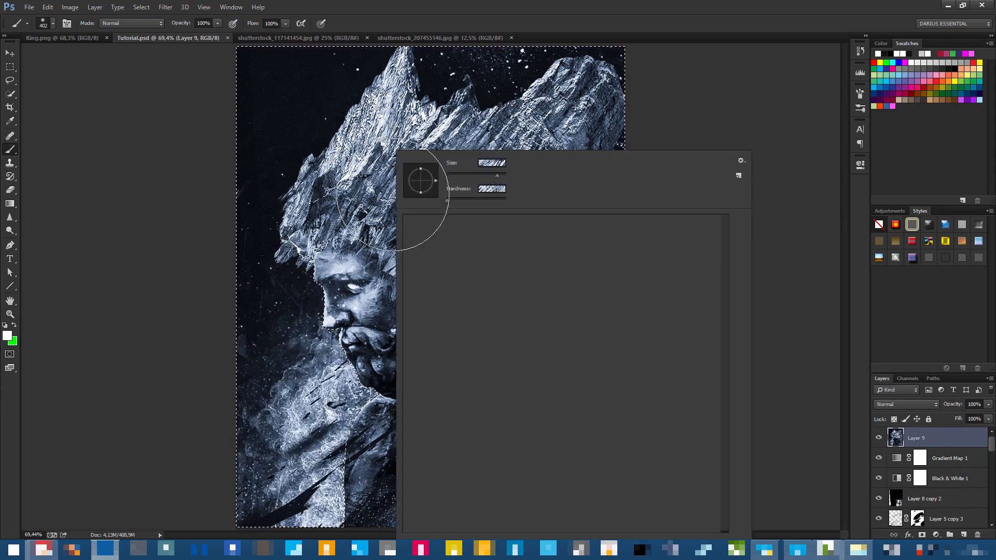
pyautogui.moveTo(725, 245); pyautogui.dragTo(740, 509)
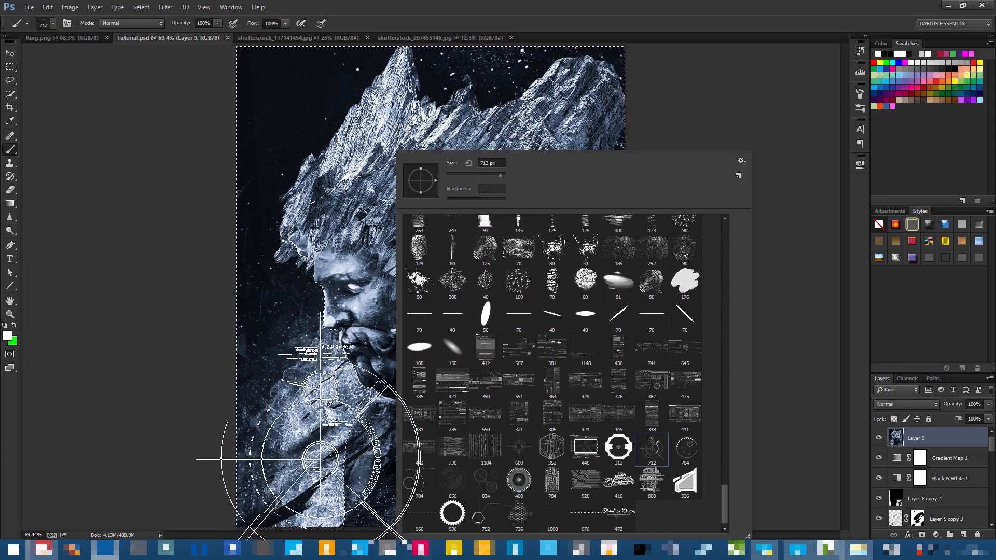
pyautogui.click(310, 459)
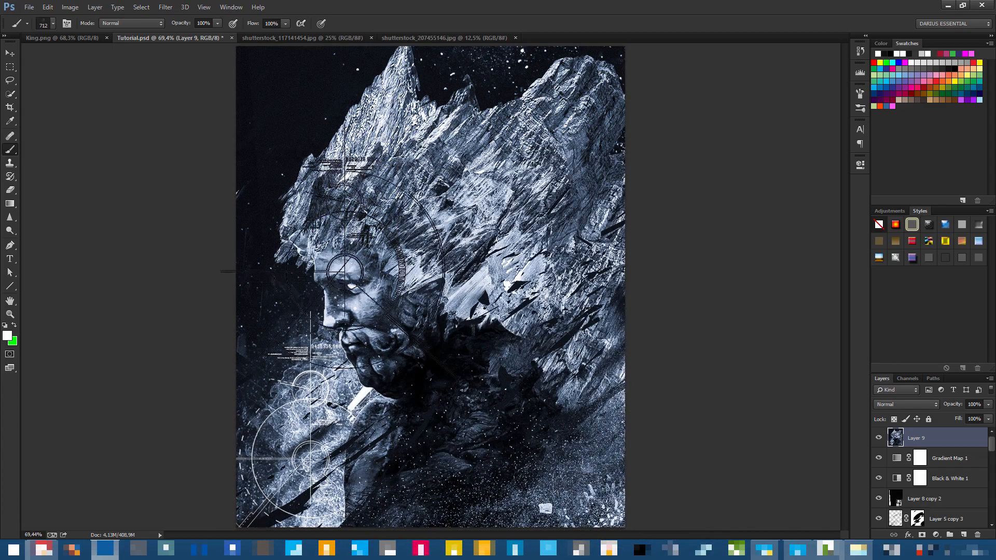
pyautogui.scroll(3, 426, 358)
pyautogui.scroll(-4, 426, 358)
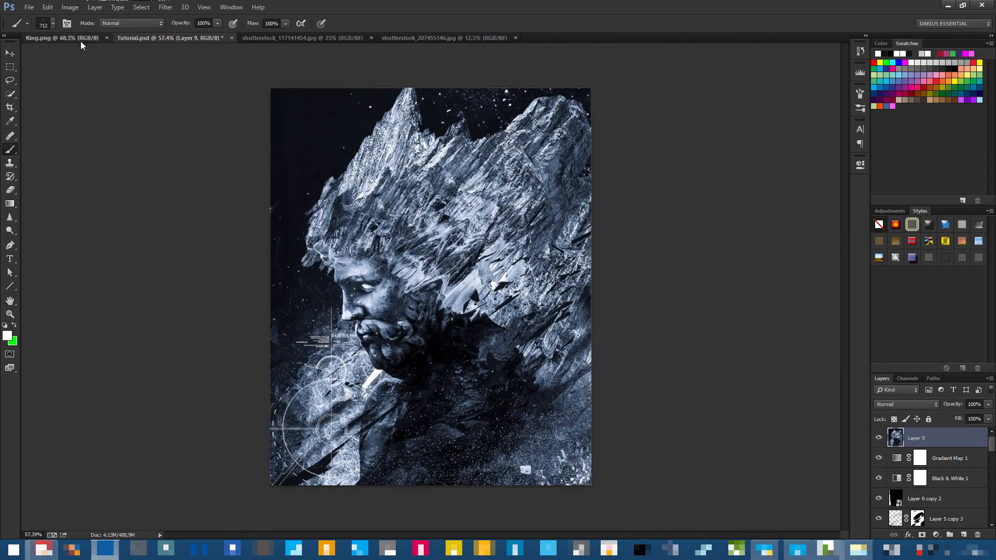
pyautogui.click(80, 42)
pyautogui.click(137, 39)
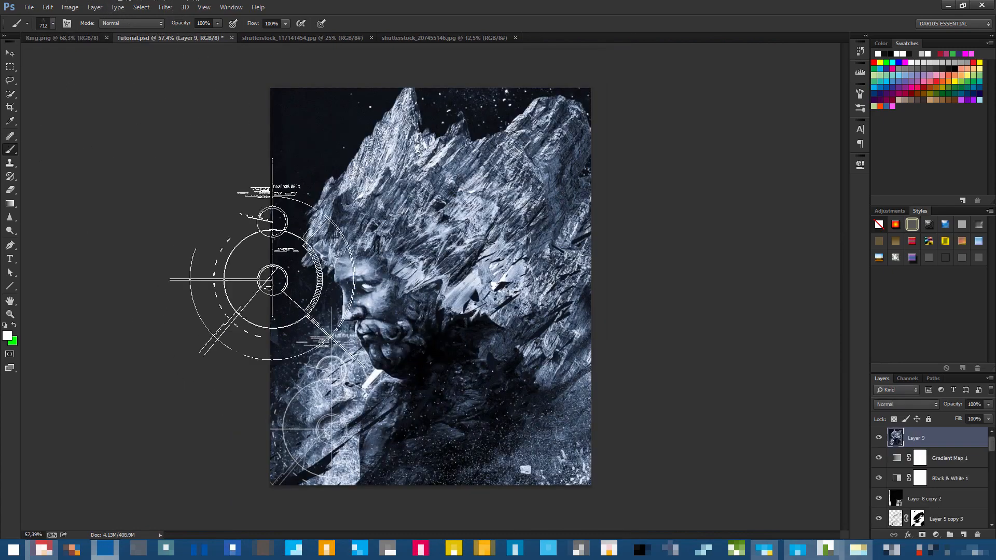
# Create a new layer above Layer 9, save Tutorial.psd, and stamp the white circular graphic in front of the statue's chest within the selection.
pyautogui.scroll(4, 378, 401)
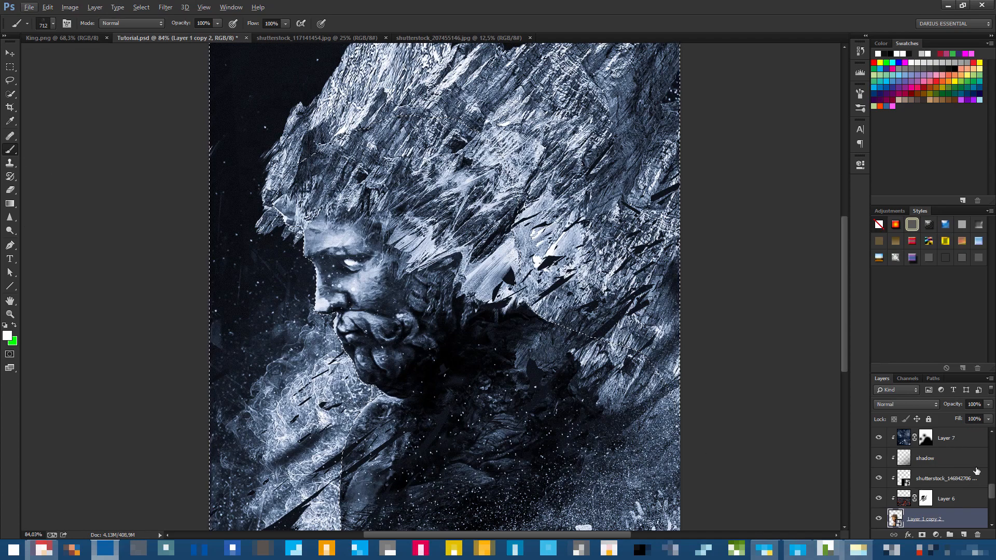
pyautogui.scroll(5, 960, 467)
pyautogui.click(953, 442)
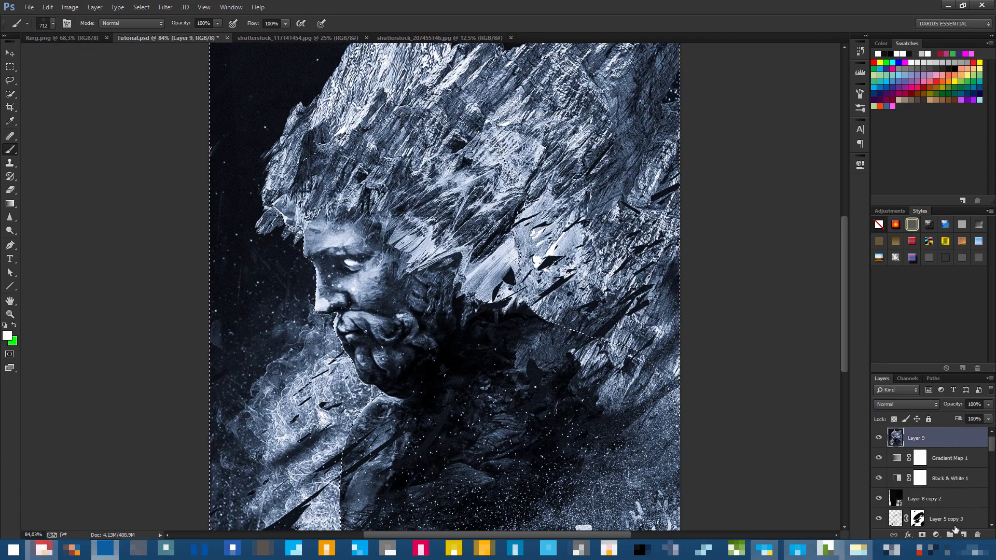
pyautogui.click(964, 536)
pyautogui.hotkey('ctrl', 's')
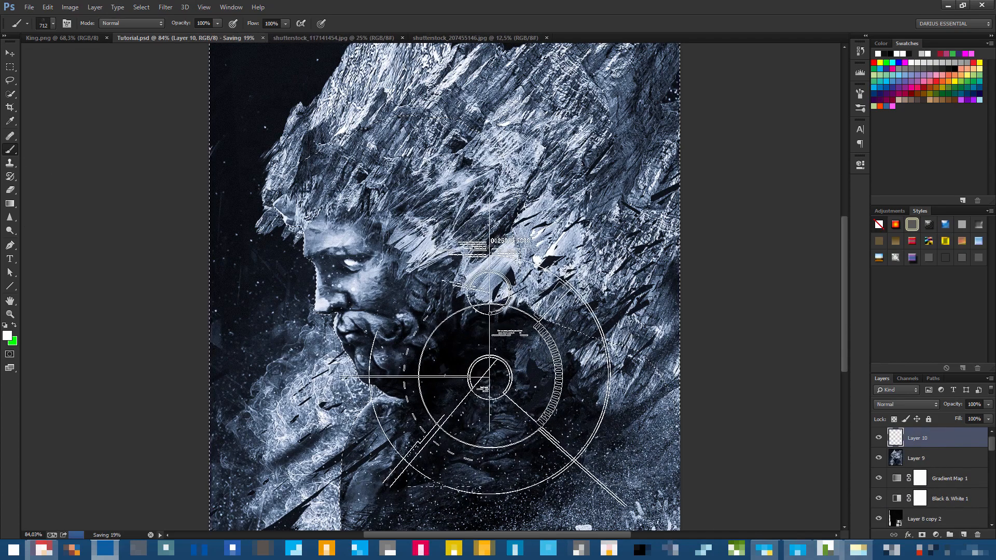
pyautogui.scroll(-2, 445, 285)
pyautogui.scroll(-2, 410, 341)
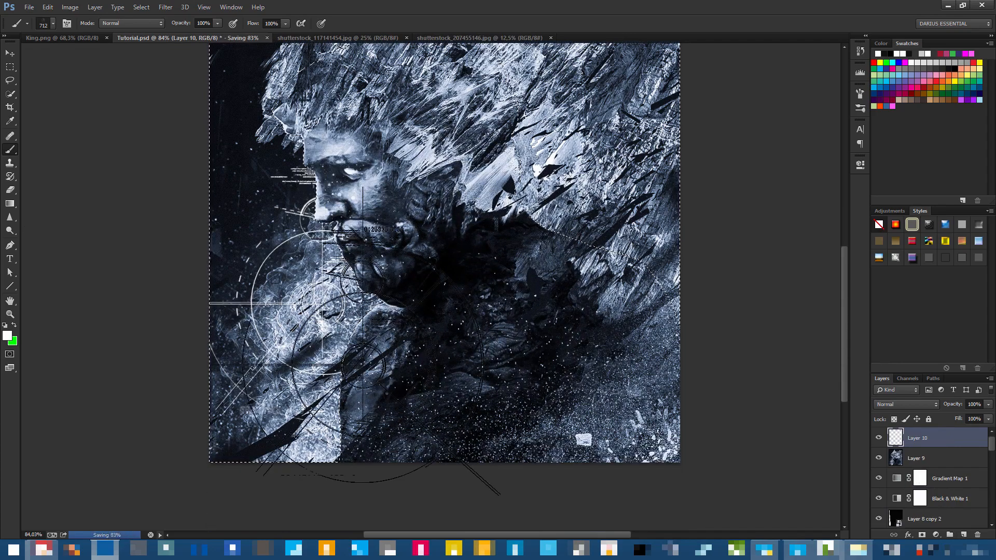
# Try the white circular technical graphic at several spots in front of the statue's chest on Layer 10, and undo the stamps.
pyautogui.click(289, 330)
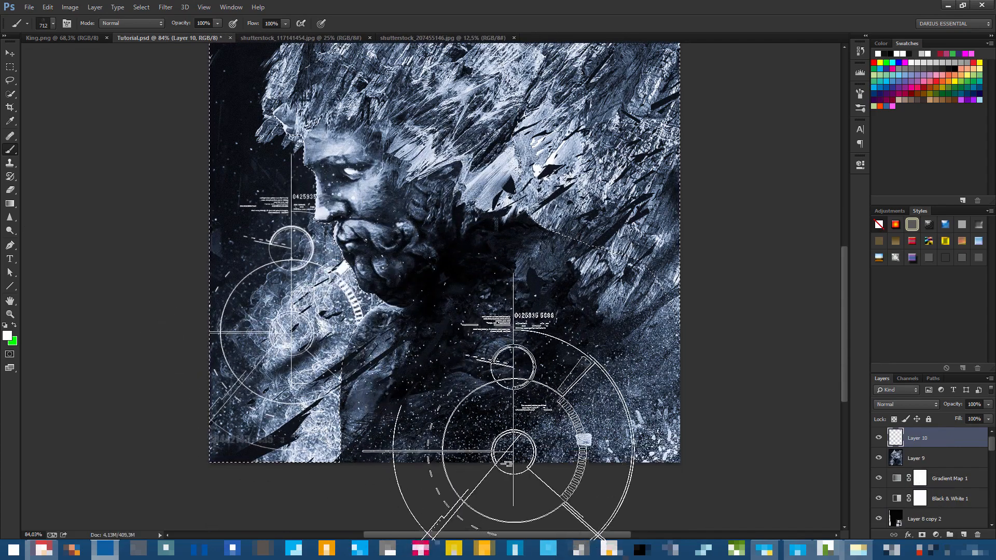
pyautogui.hotkey('ctrl', 'z')
pyautogui.click(314, 363)
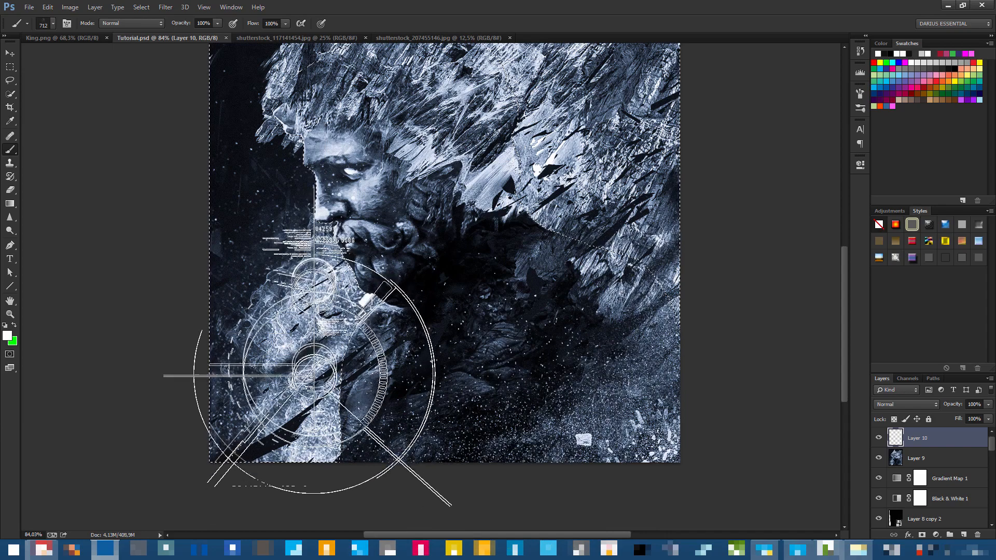
pyautogui.hotkey('ctrl', 'z')
pyautogui.click(311, 358)
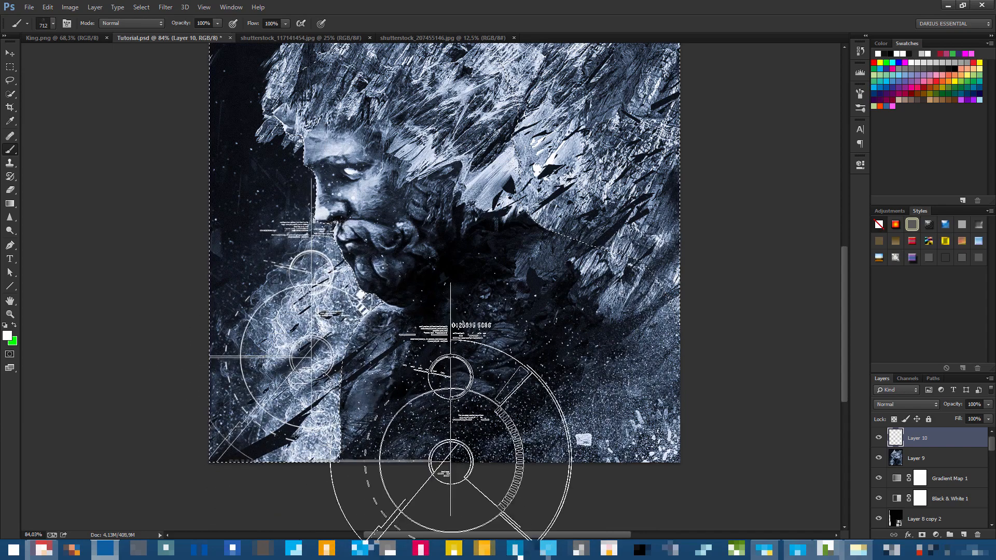
pyautogui.scroll(-3, 590, 369)
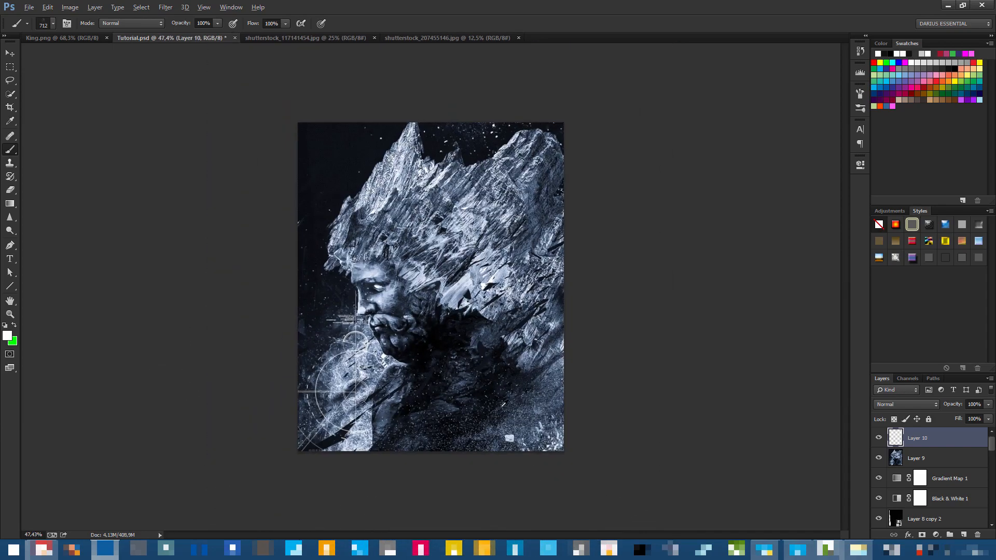
pyautogui.scroll(3, 502, 404)
pyautogui.hotkey('ctrl', 'd')
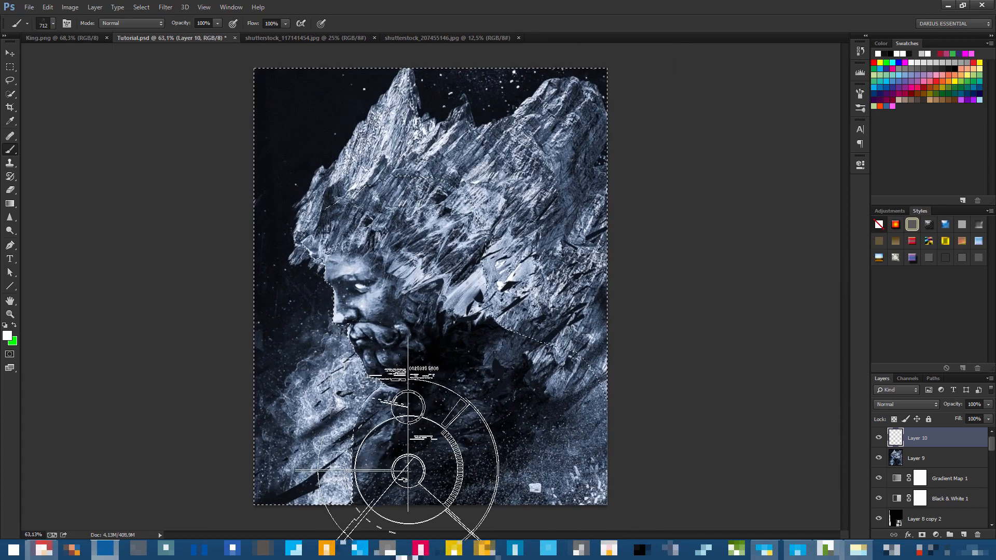
pyautogui.hotkey('ctrl', 'z')
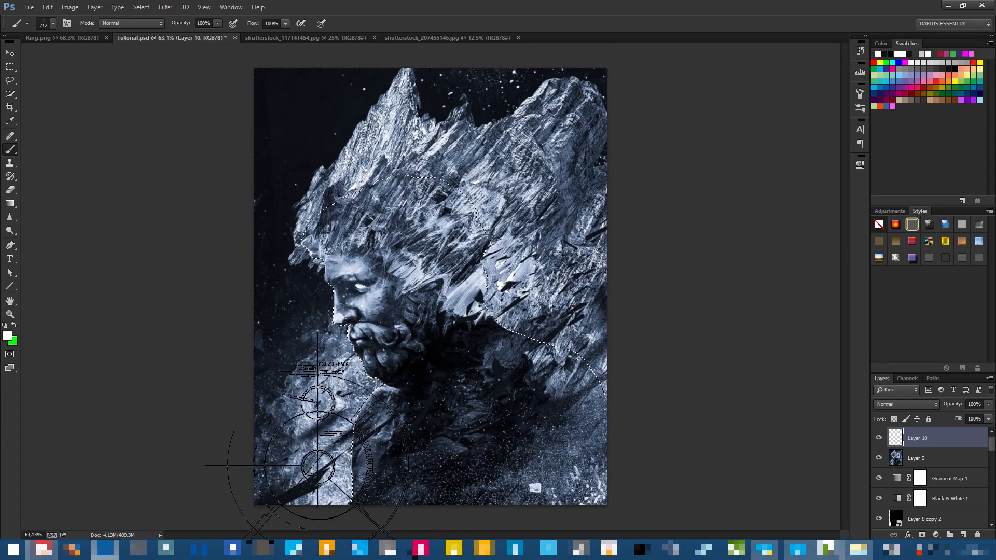
# Stamp the white circular graphic on Layer 10 in front of the chest and below the face, and deselect.
pyautogui.click(327, 459)
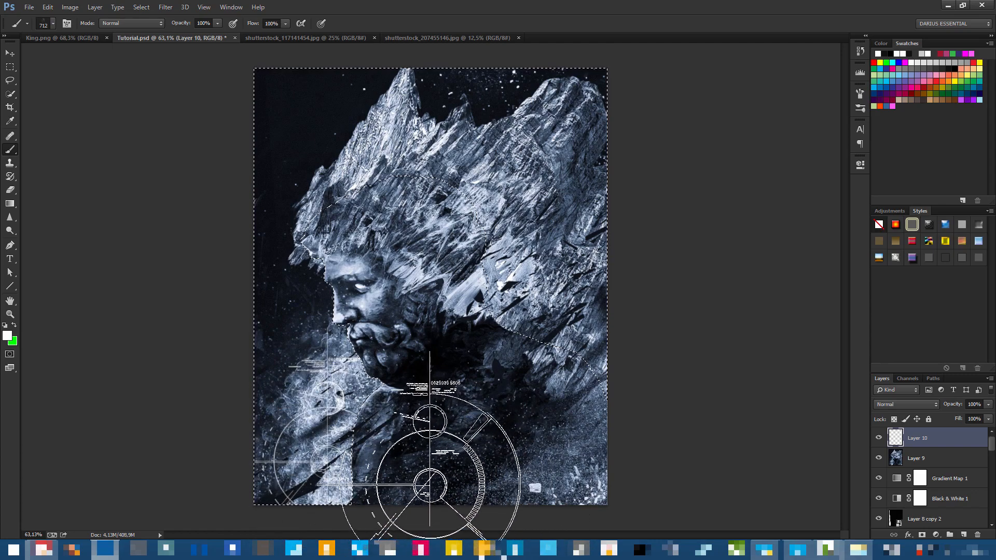
pyautogui.click(319, 444)
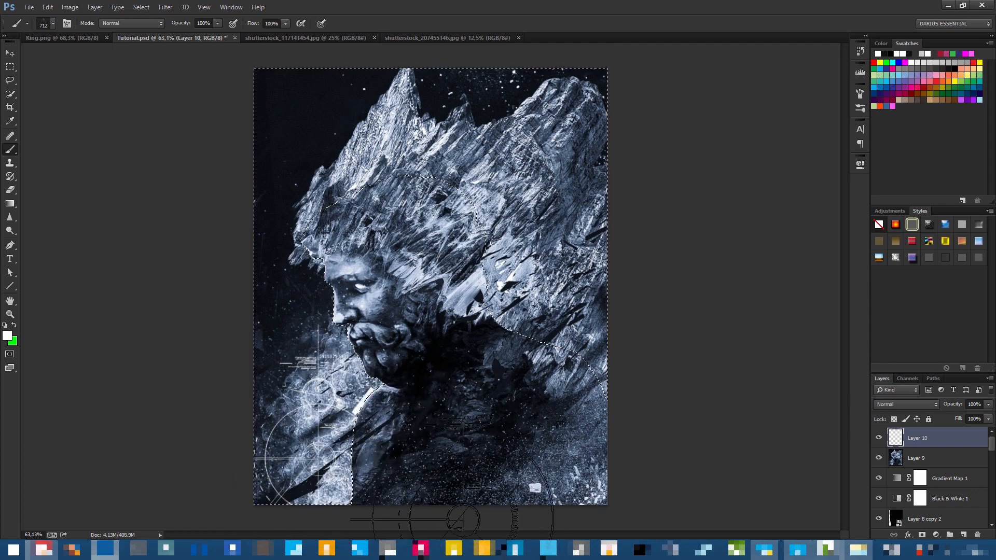
pyautogui.scroll(3, 459, 466)
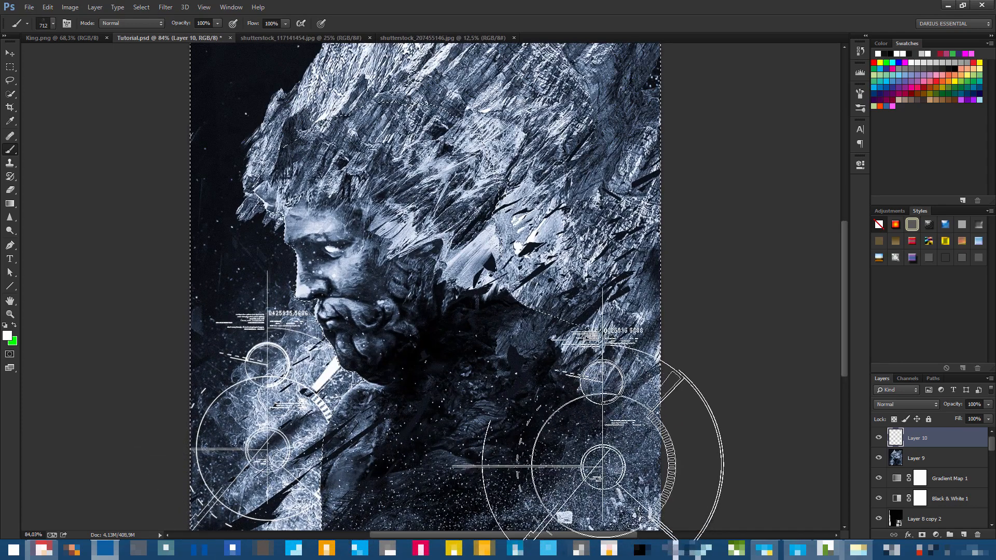
pyautogui.scroll(-3, 569, 405)
pyautogui.hotkey('ctrl', 'd')
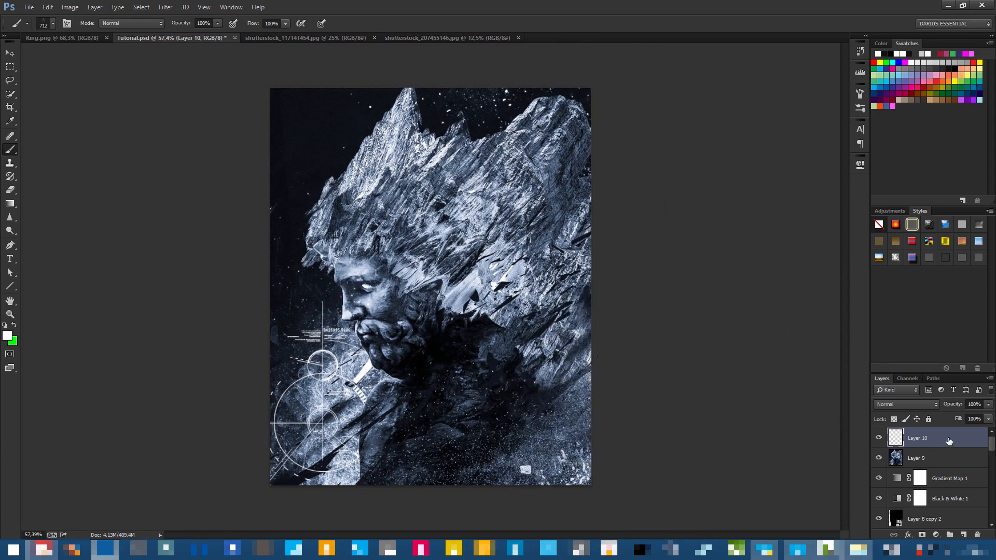
# Create a new layer above Layer 10 and stroke the whole canvas with a 50 px white border on the inside.
pyautogui.click(962, 534)
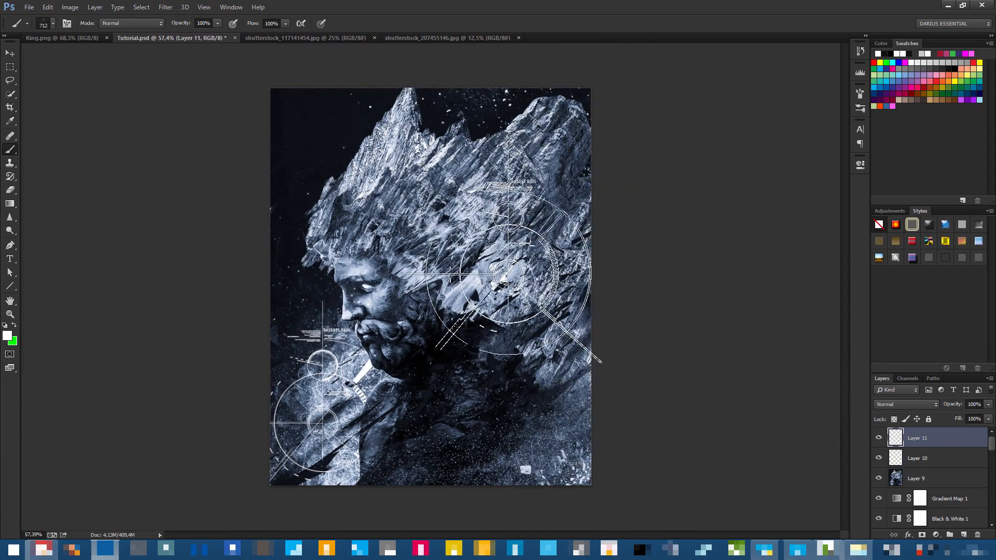
pyautogui.click(11, 68)
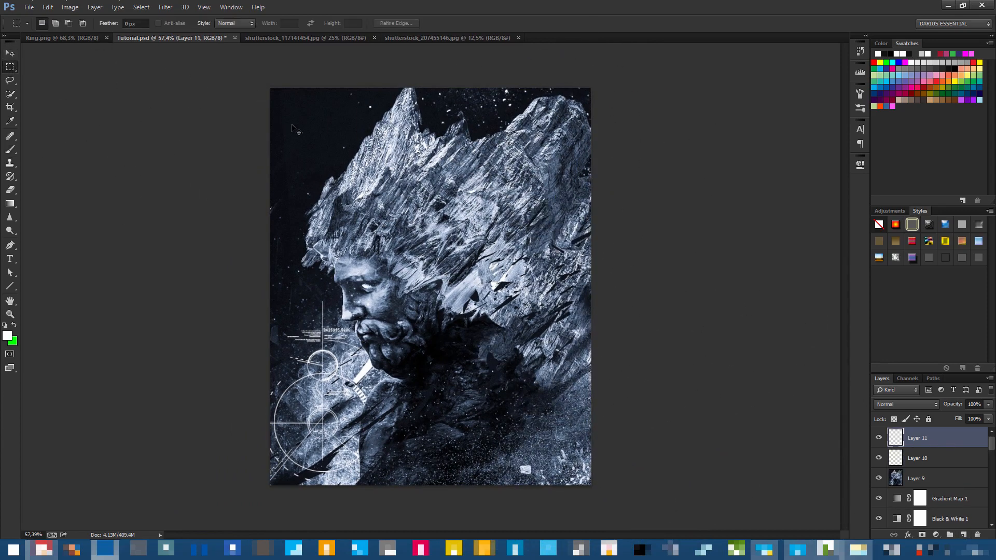
pyautogui.rightClick(14, 72)
pyautogui.click(92, 64)
pyautogui.rightClick(423, 164)
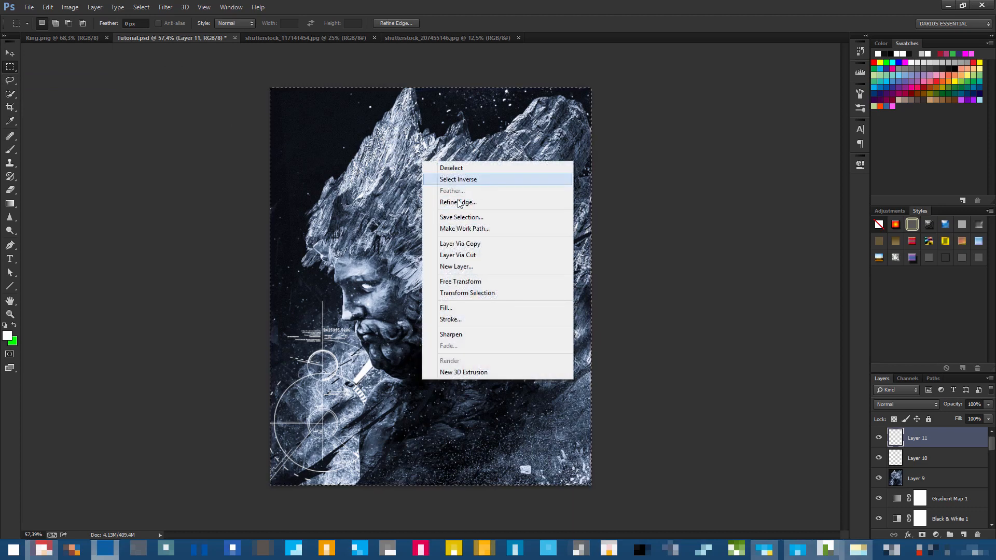
pyautogui.click(494, 320)
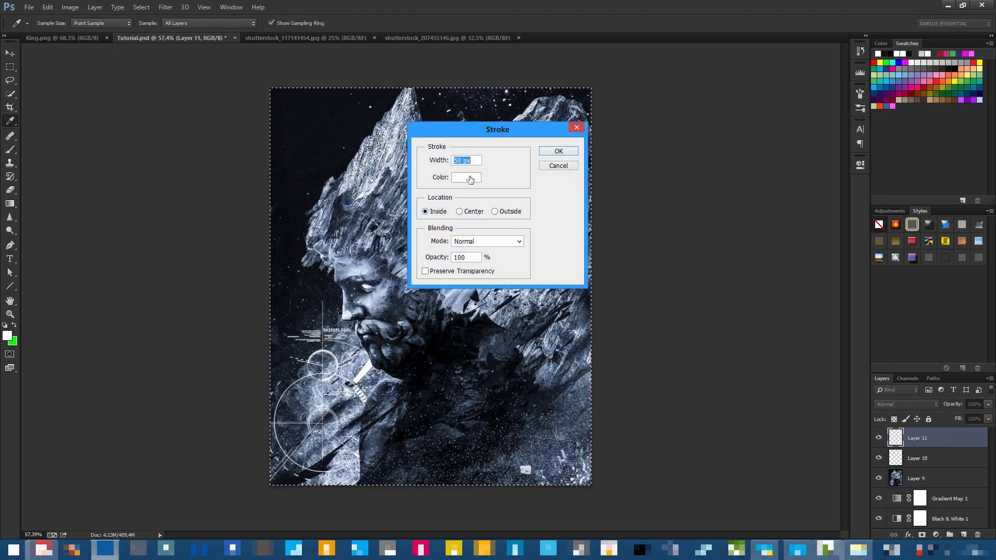
pyautogui.click(558, 151)
pyautogui.press('m')
# Check the white border around the artwork and save Tutorial.psd with Layer 11 active.
pyautogui.scroll(3, 427, 383)
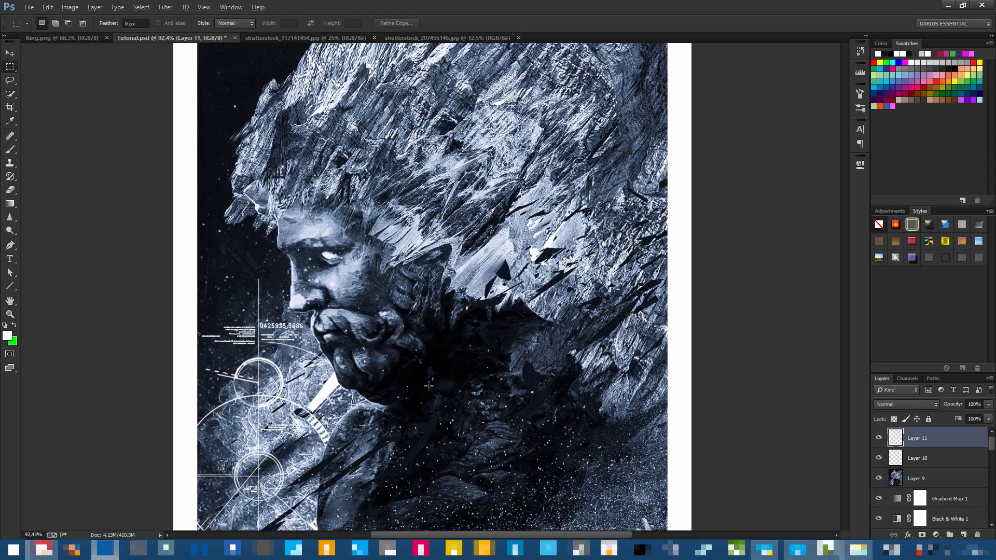
pyautogui.scroll(-2, 434, 384)
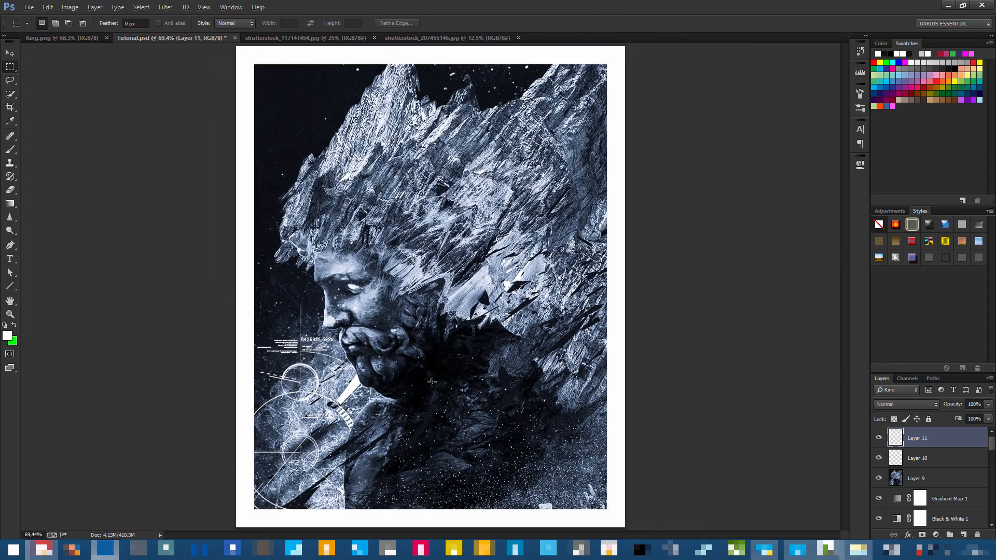
pyautogui.scroll(2, 418, 367)
pyautogui.scroll(-3, 415, 370)
pyautogui.scroll(2, 413, 372)
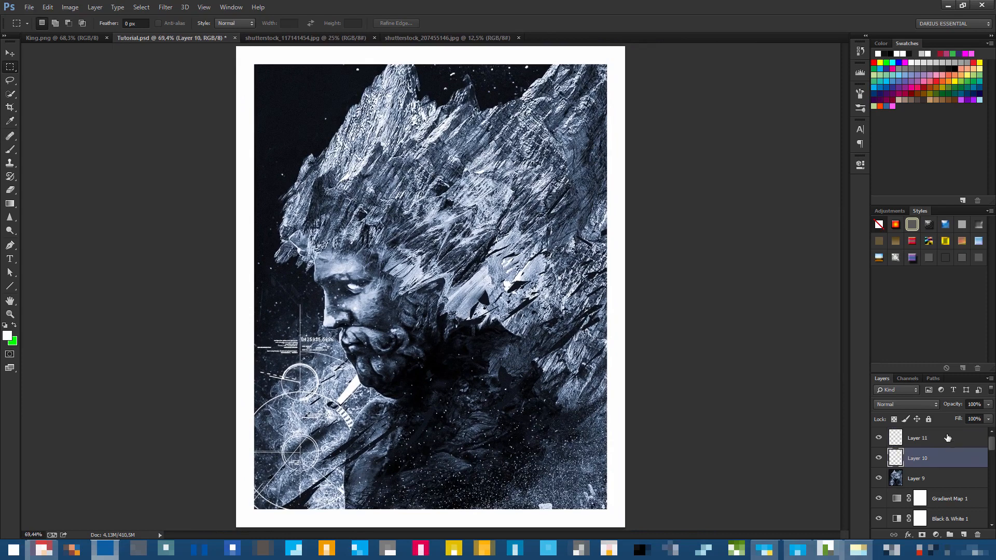
pyautogui.hotkey('ctrl', 's')
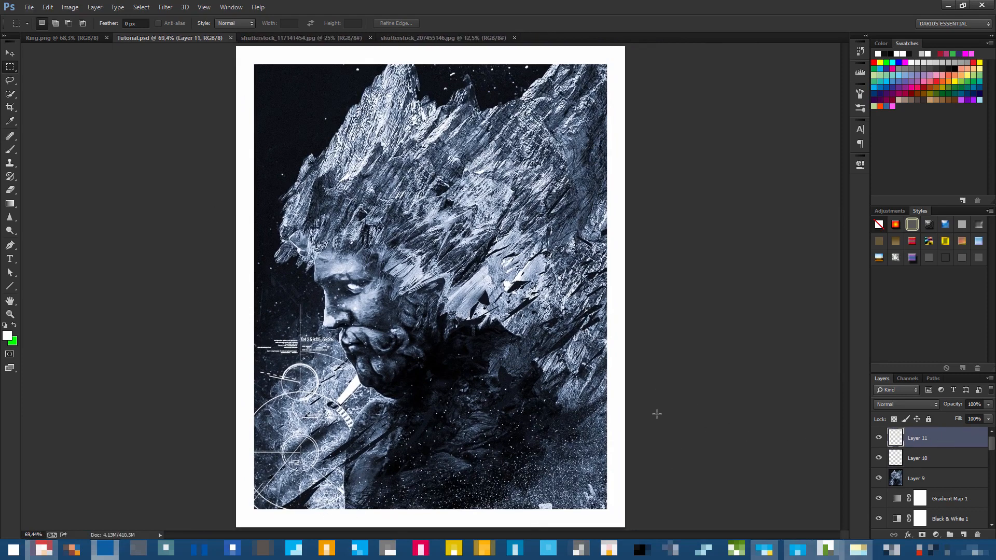
# Invert the border on Layer 11 to black and save Tutorial.psd.
pyautogui.click(894, 420)
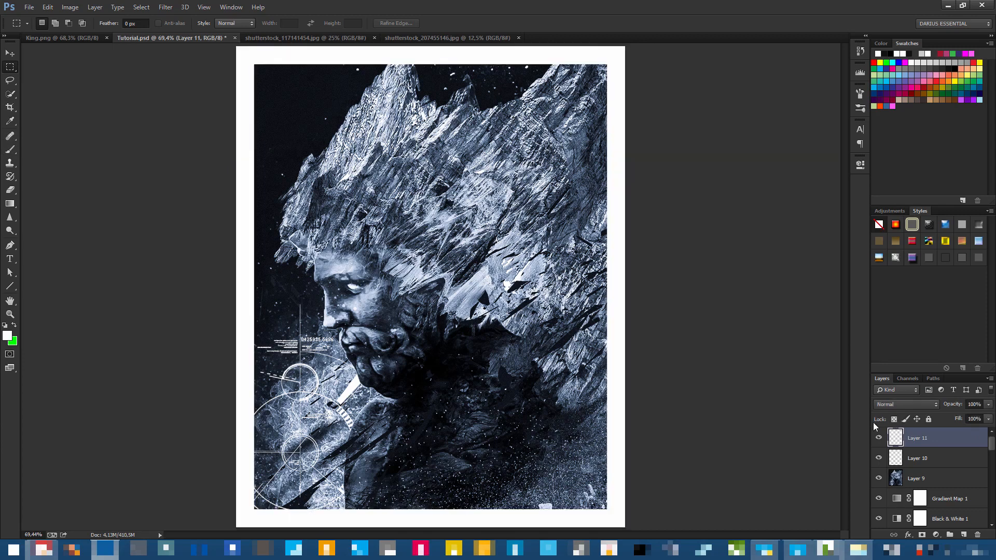
pyautogui.hotkey('ctrl', 'i')
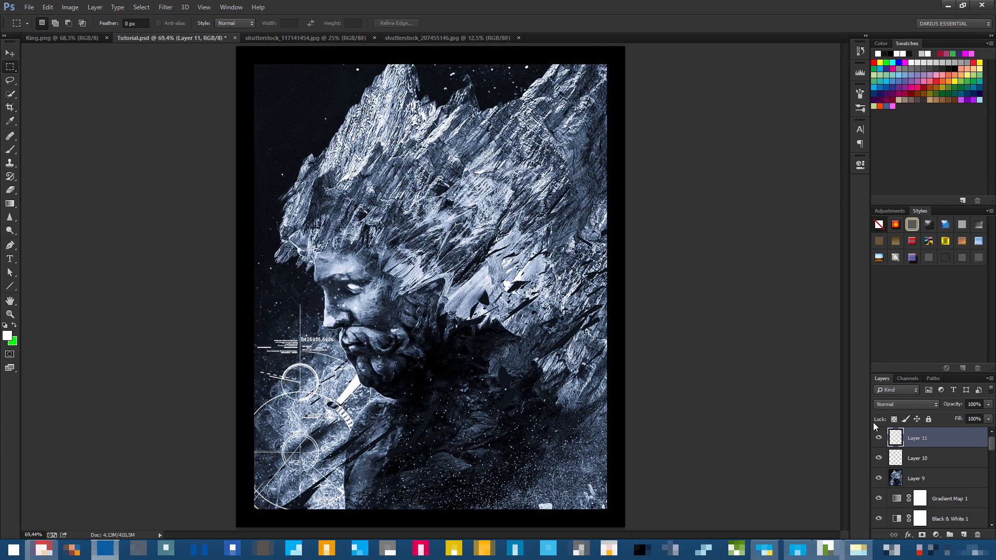
pyautogui.scroll(-1, 495, 343)
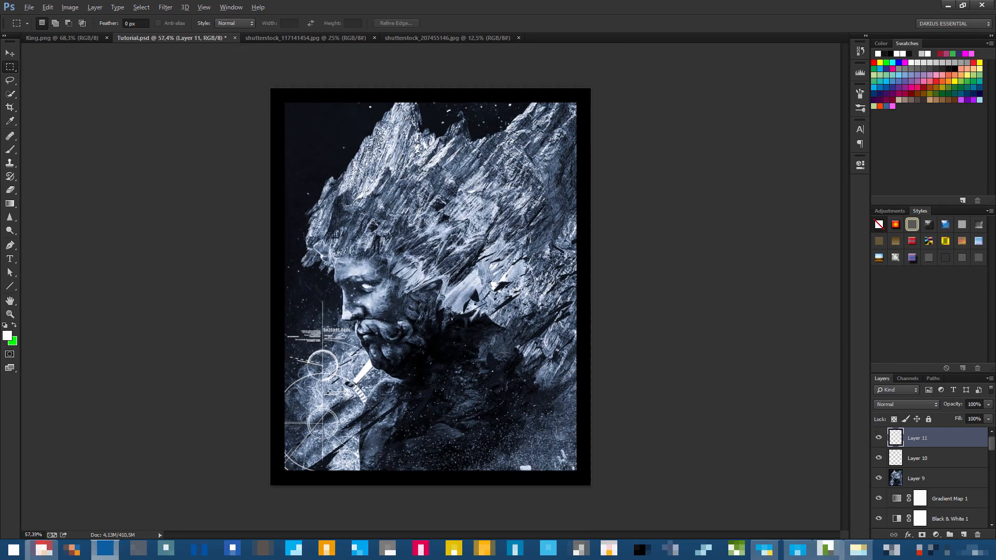
pyautogui.scroll(2, 483, 351)
pyautogui.scroll(-1, 482, 352)
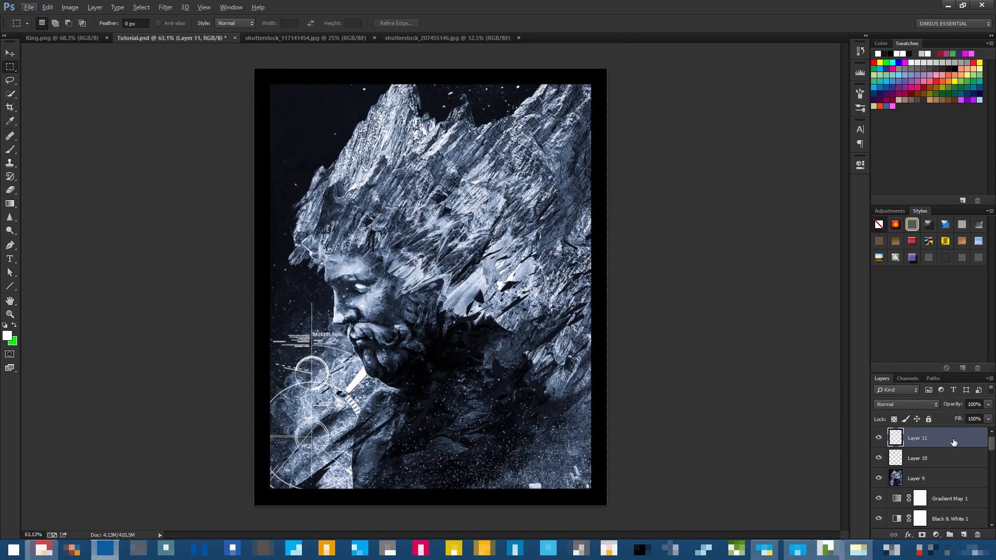
pyautogui.hotkey('ctrl', 's')
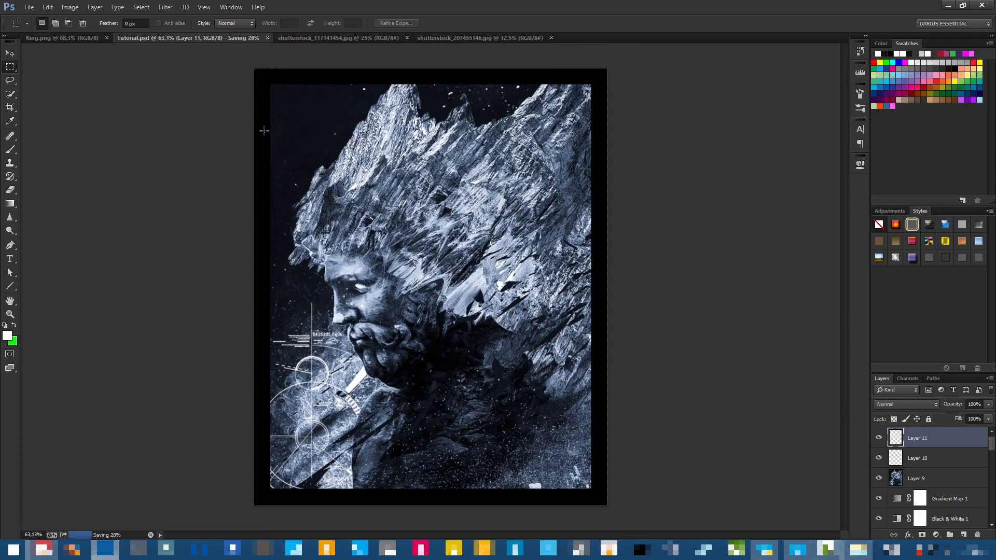
# Compare the statue's eye in Tutorial.psd with the glowing eye in King.png.
pyautogui.scroll(1, 482, 387)
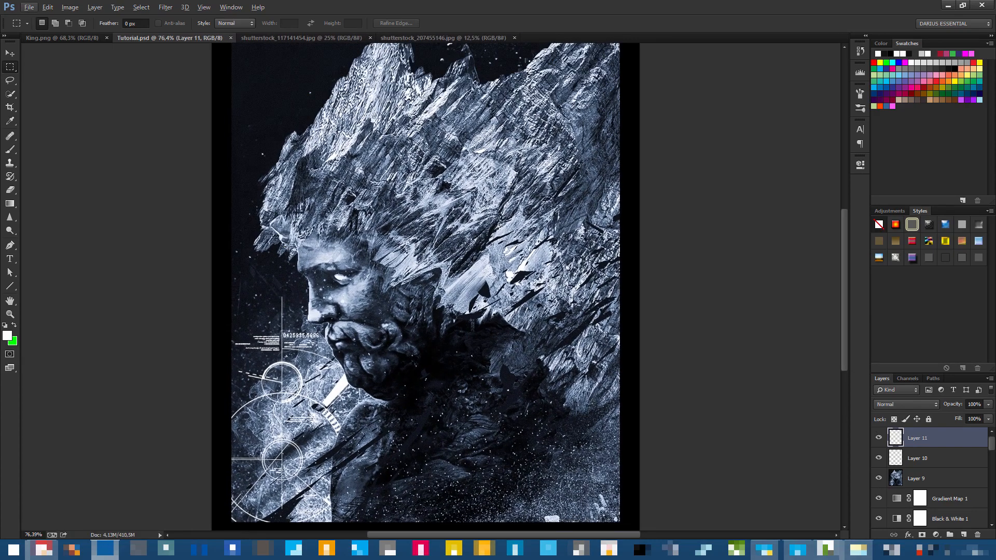
pyautogui.scroll(4, 333, 276)
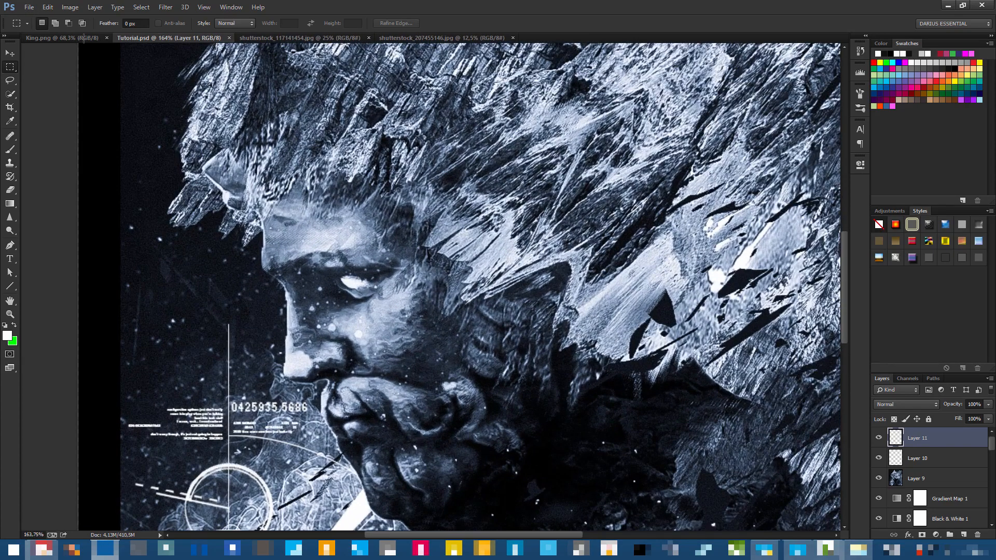
pyautogui.click(83, 38)
pyautogui.scroll(2, 365, 243)
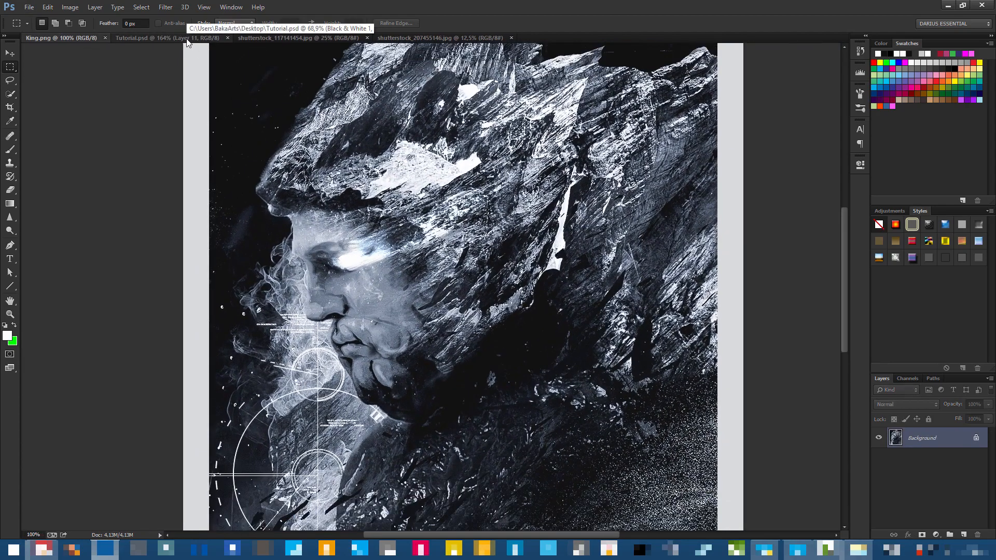
pyautogui.scroll(2, 368, 233)
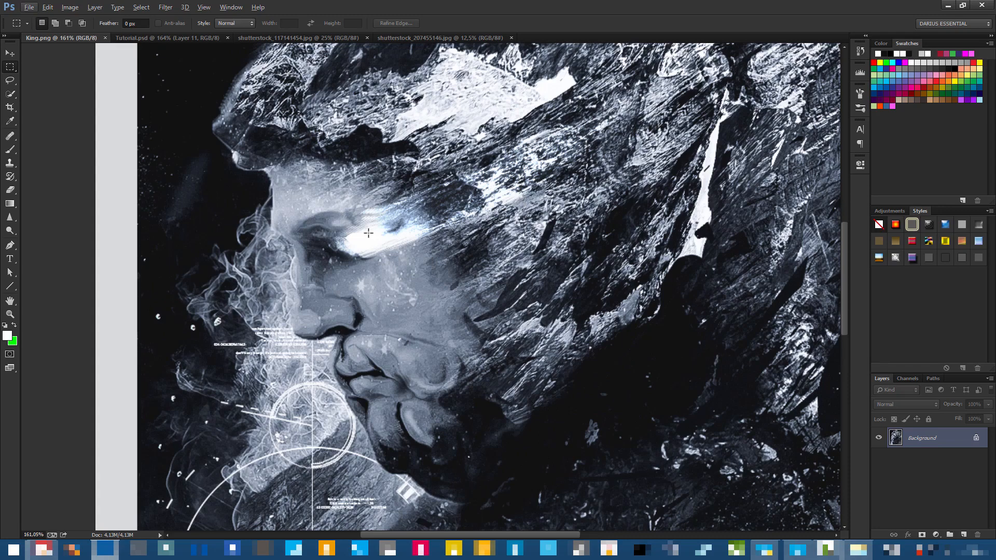
pyautogui.click(168, 37)
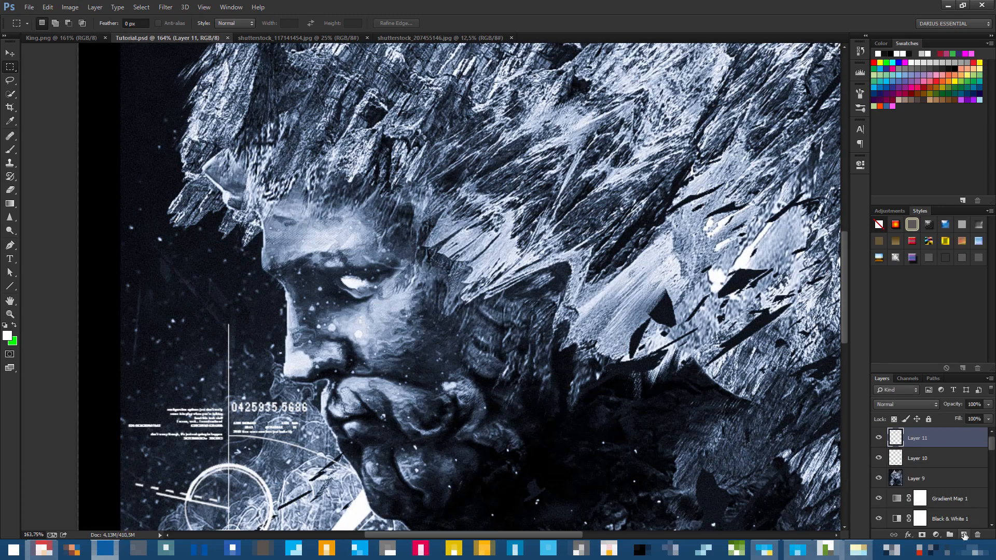
# Create a new layer directly below Layer 11 and set its blend mode to Overlay.
pyautogui.click(964, 534)
pyautogui.moveTo(935, 445); pyautogui.dragTo(934, 462)
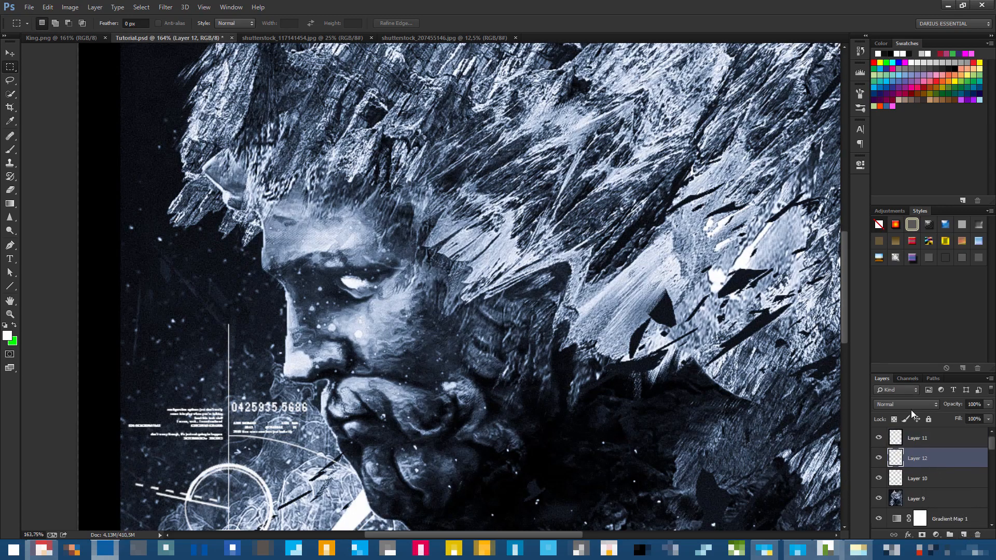
pyautogui.click(910, 408)
pyautogui.click(885, 261)
# Choose the 200 px flattened texture brush and tilt its tip diagonally to follow the glow behind the eye.
pyautogui.click(10, 149)
pyautogui.rightClick(691, 258)
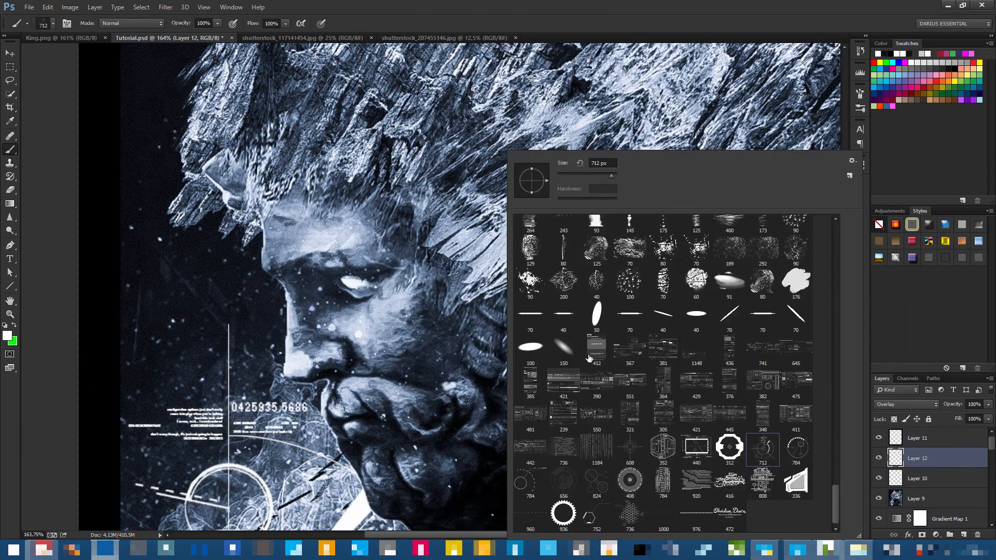
pyautogui.click(562, 281)
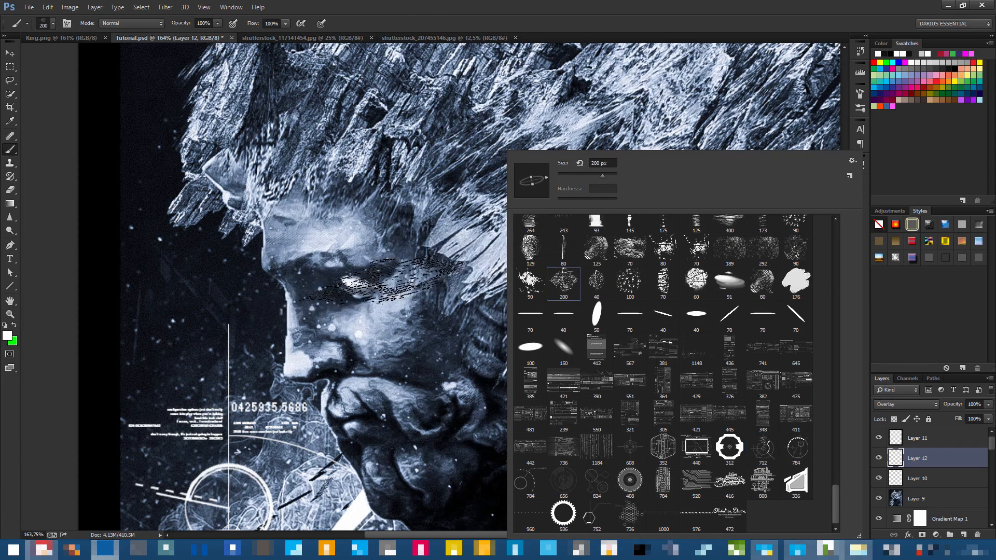
pyautogui.click(389, 269)
pyautogui.rightClick(447, 257)
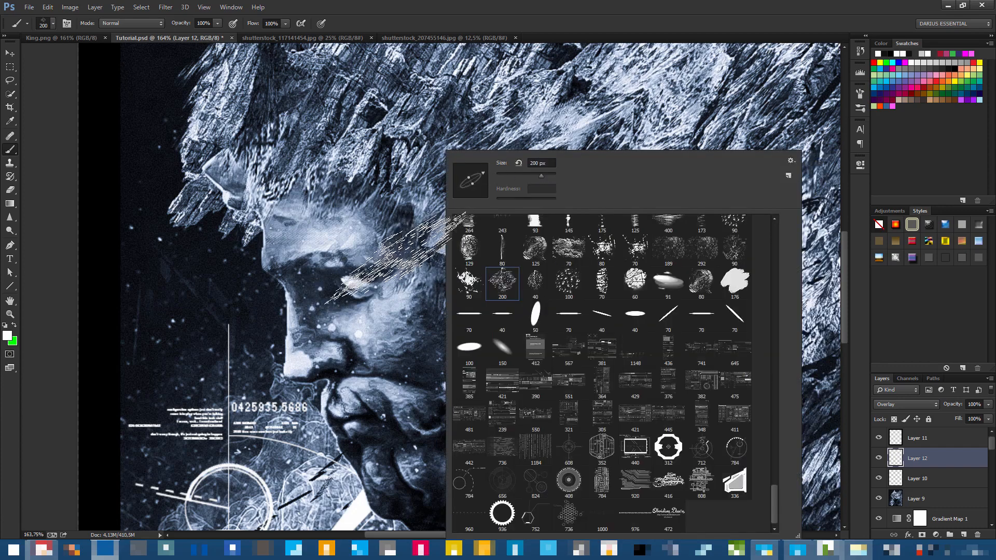
pyautogui.click(386, 270)
# Stamp a white textured glow running diagonally from the statue's eye toward the rocky hair on Layer 12, undoing misplaced stamps.
pyautogui.click(466, 271)
pyautogui.hotkey('ctrl', 'z')
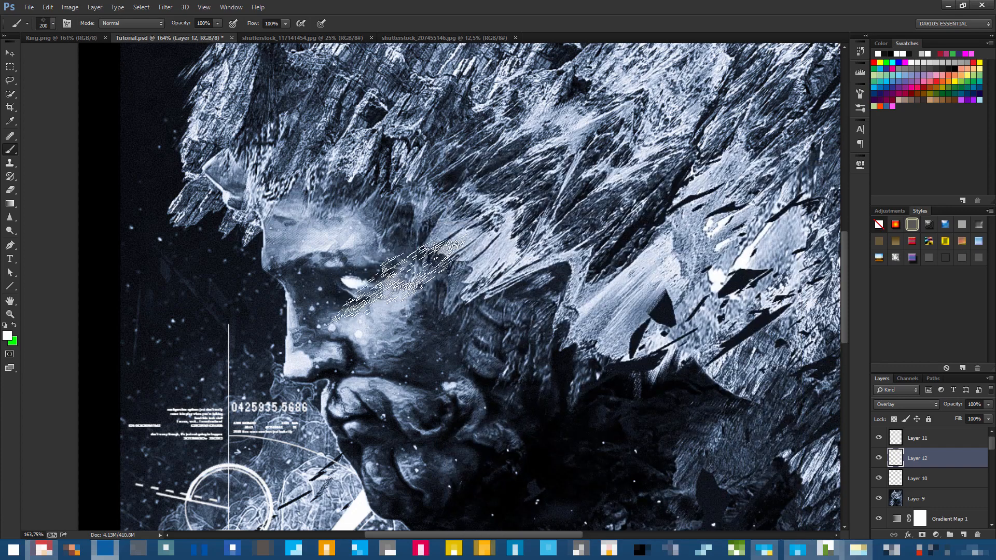
pyautogui.click(410, 267)
pyautogui.hotkey('ctrl', 'z')
pyautogui.click(405, 262)
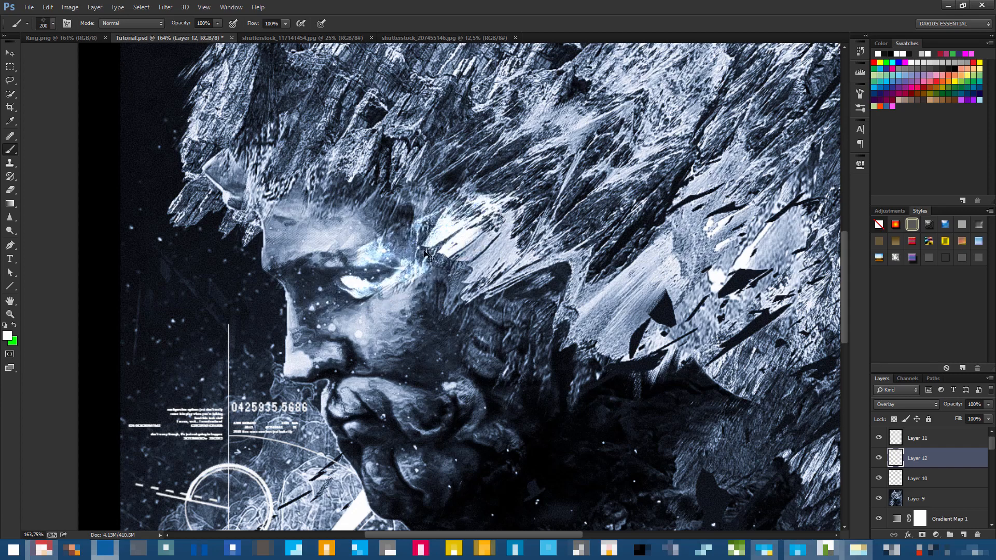
pyautogui.hotkey('ctrl', 'z')
pyautogui.click(389, 265)
pyautogui.click(388, 264)
pyautogui.hotkey('ctrl', 'z')
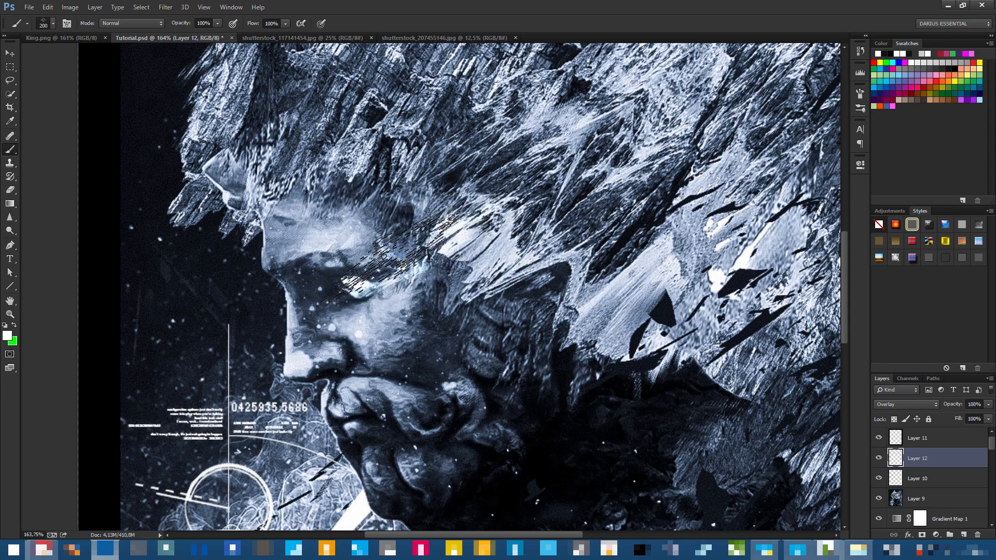
pyautogui.click(395, 259)
# Create a new layer directly above Layer 10 and leave its blend mode at Normal.
pyautogui.scroll(-1, 539, 289)
pyautogui.scroll(-4, 492, 304)
pyautogui.scroll(3, 486, 297)
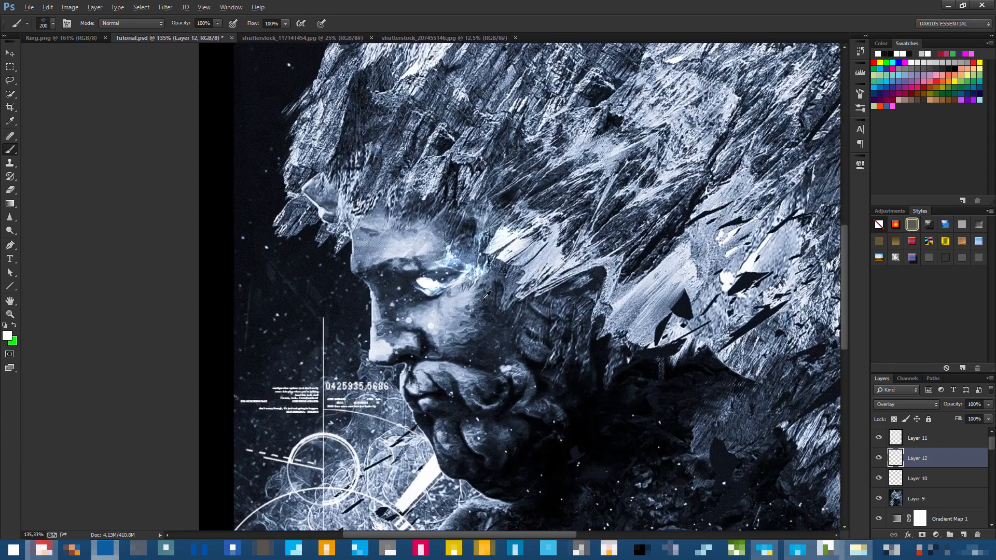
pyautogui.scroll(-5, 488, 300)
pyautogui.scroll(5, 331, 295)
pyautogui.scroll(6, 332, 294)
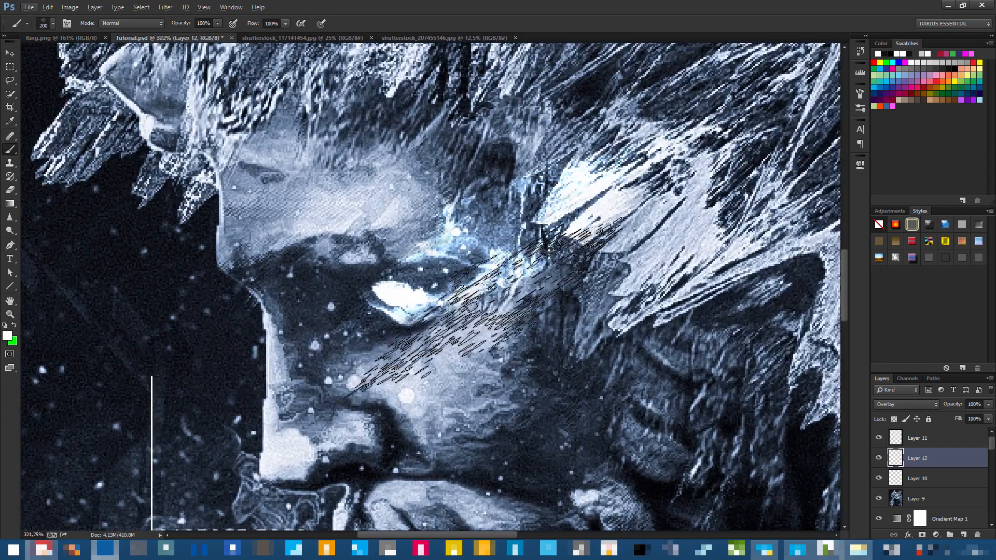
pyautogui.click(944, 483)
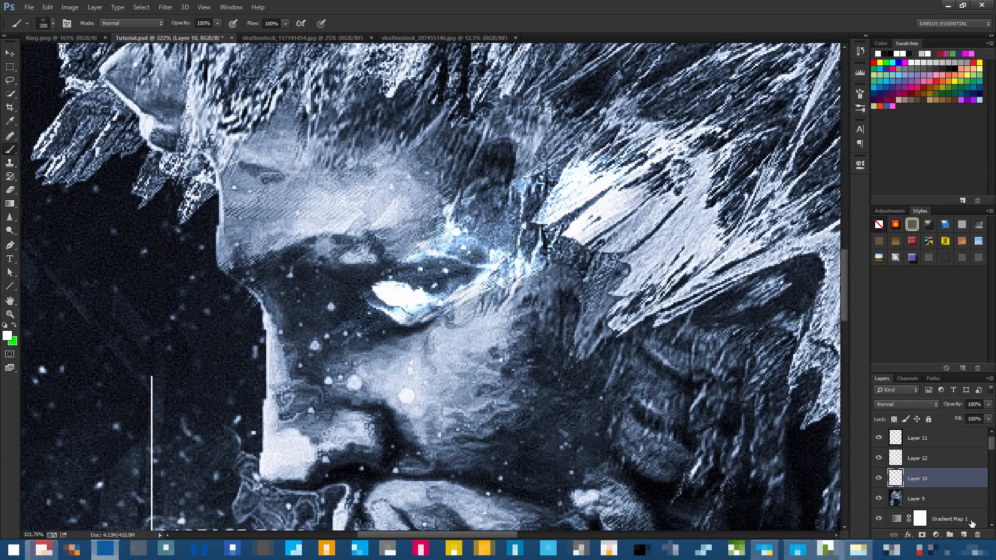
pyautogui.click(964, 535)
pyautogui.click(906, 404)
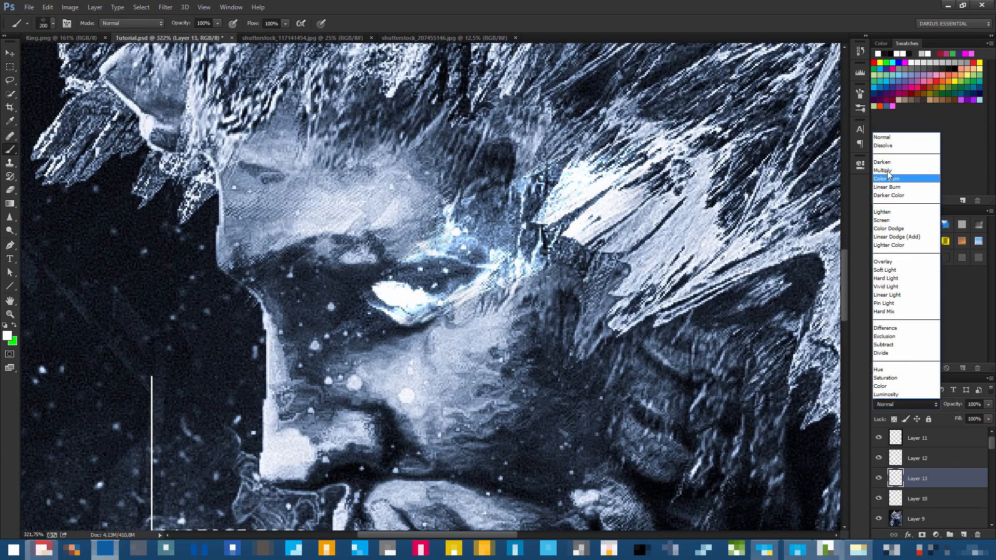
pyautogui.click(869, 319)
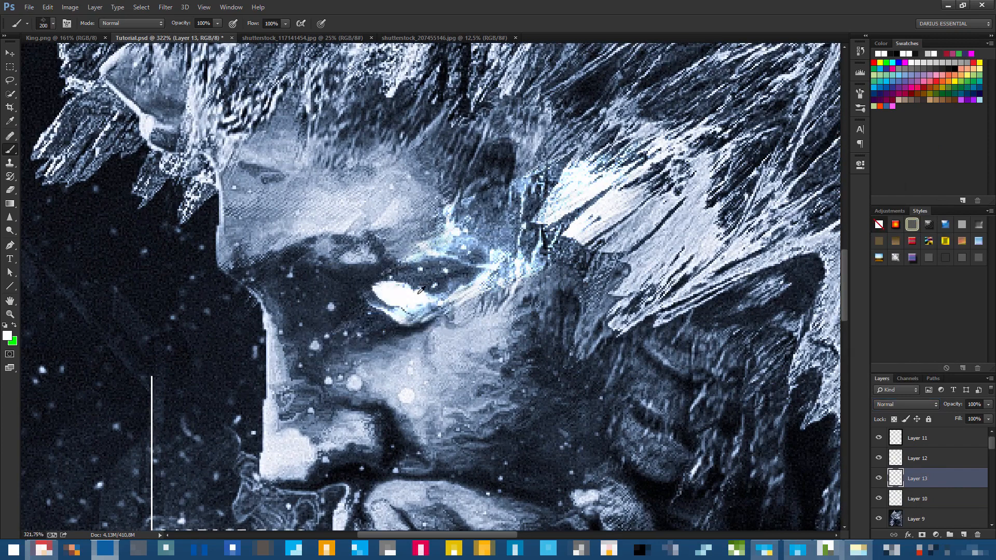
# Set the texture brush size to 85 px and try a white stamp over the statue's eye.
pyautogui.rightClick(532, 259)
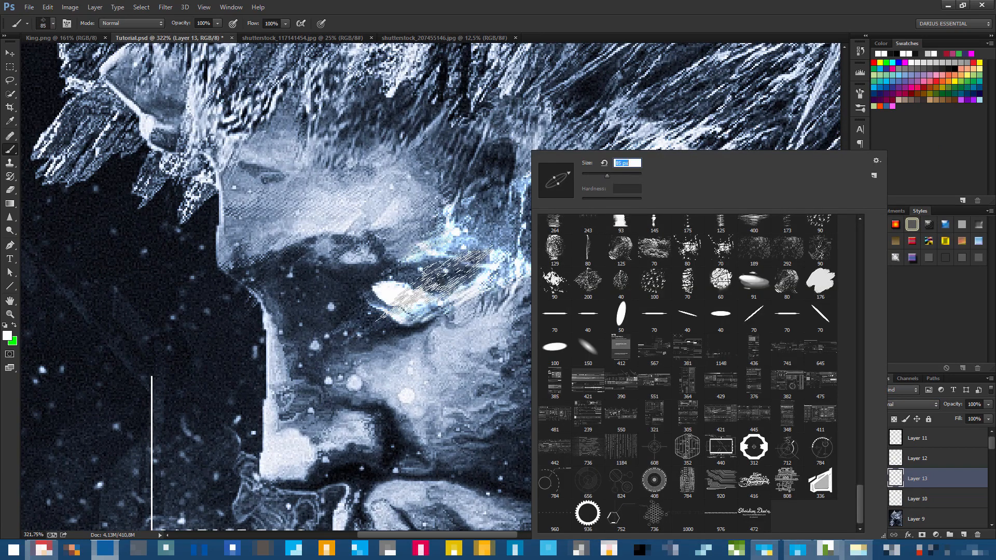
pyautogui.press('Return')
pyautogui.click(428, 290)
pyautogui.hotkey('ctrl', 'z')
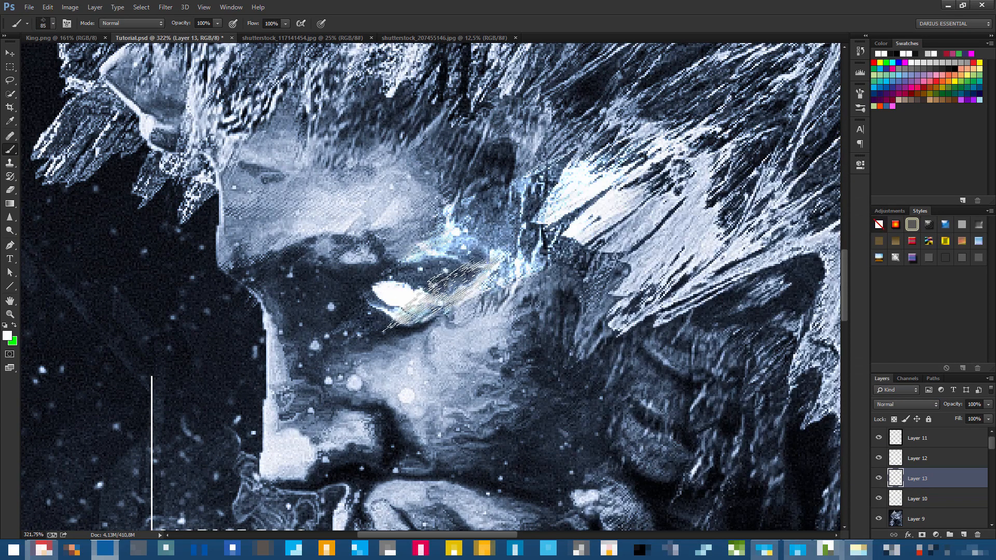
pyautogui.click(932, 63)
pyautogui.moveTo(376, 323); pyautogui.dragTo(505, 243)
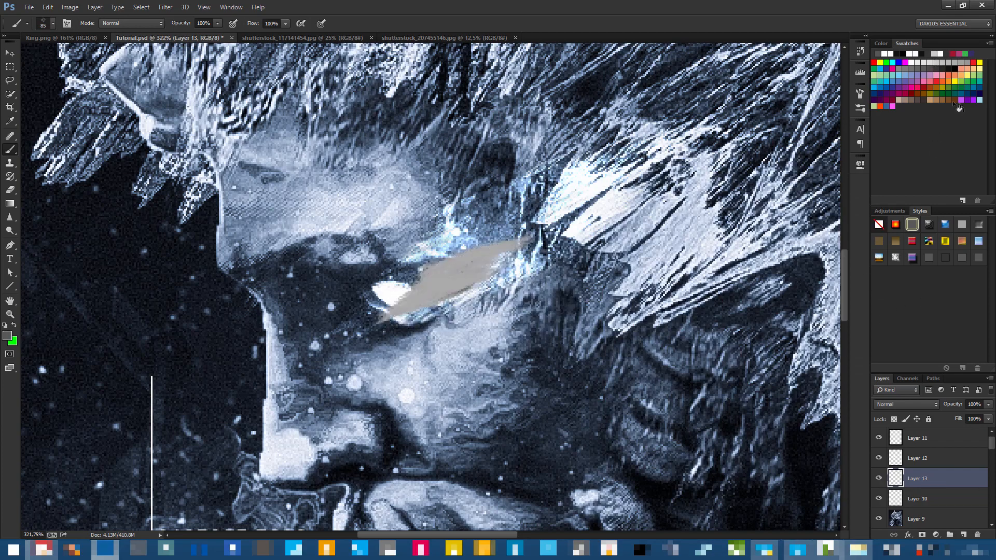
pyautogui.hotkey('ctrl', 'z')
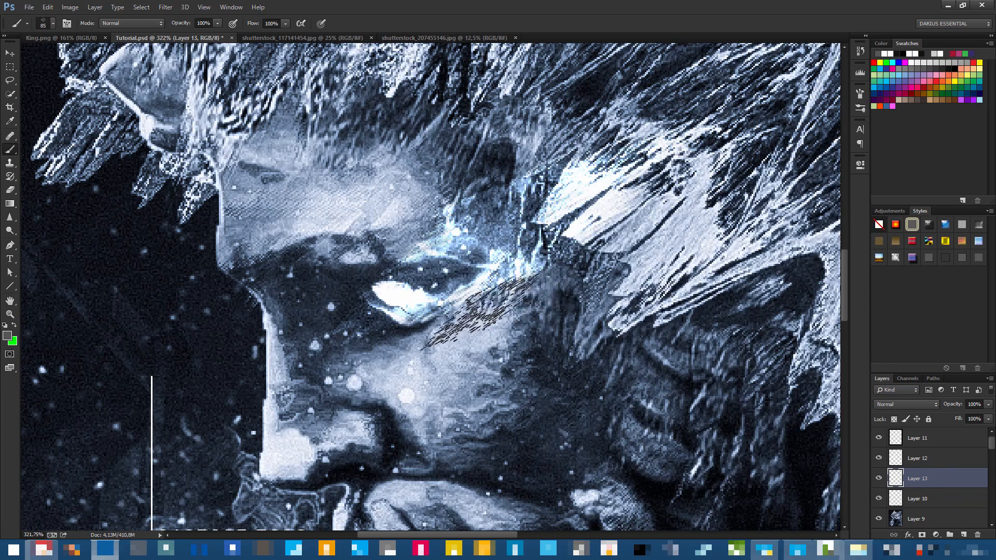
# Sample the pale blue of the eye glow and try painting diagonal streaks with it across the eye on Layer 13.
pyautogui.keyDown('alt'); pyautogui.click(501, 255); pyautogui.keyUp('alt')
pyautogui.moveTo(384, 324); pyautogui.dragTo(494, 251)
pyautogui.click(439, 288)
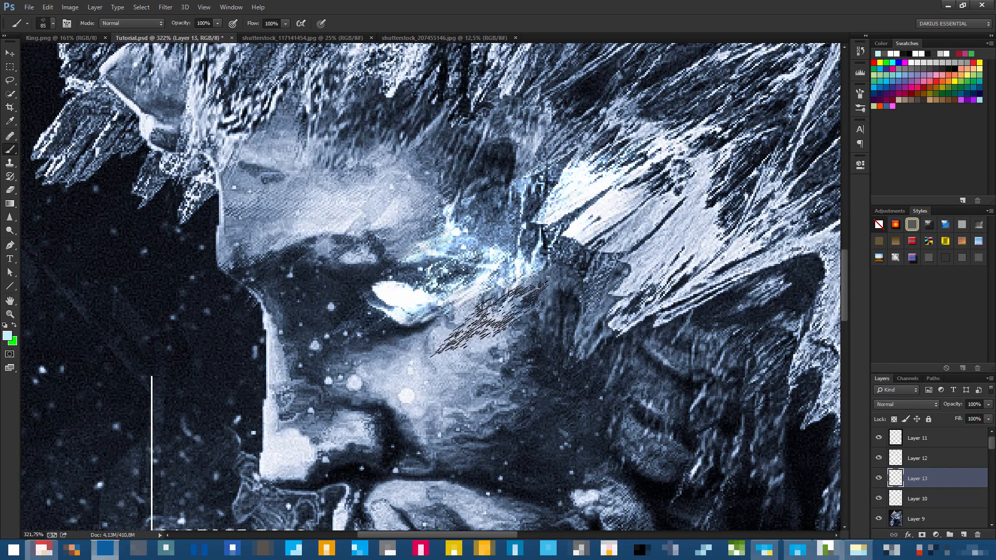
pyautogui.click(456, 274)
pyautogui.click(415, 282)
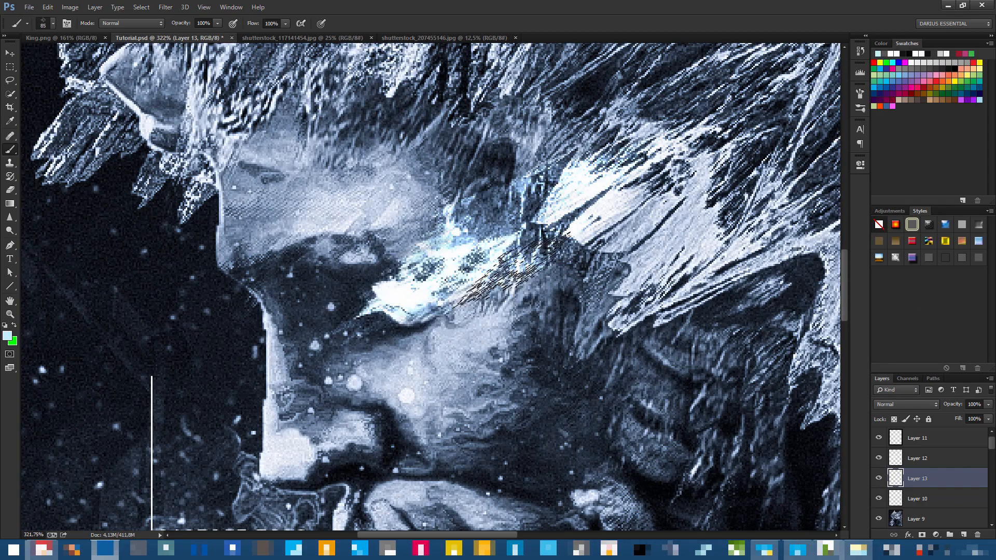
pyautogui.click(511, 229)
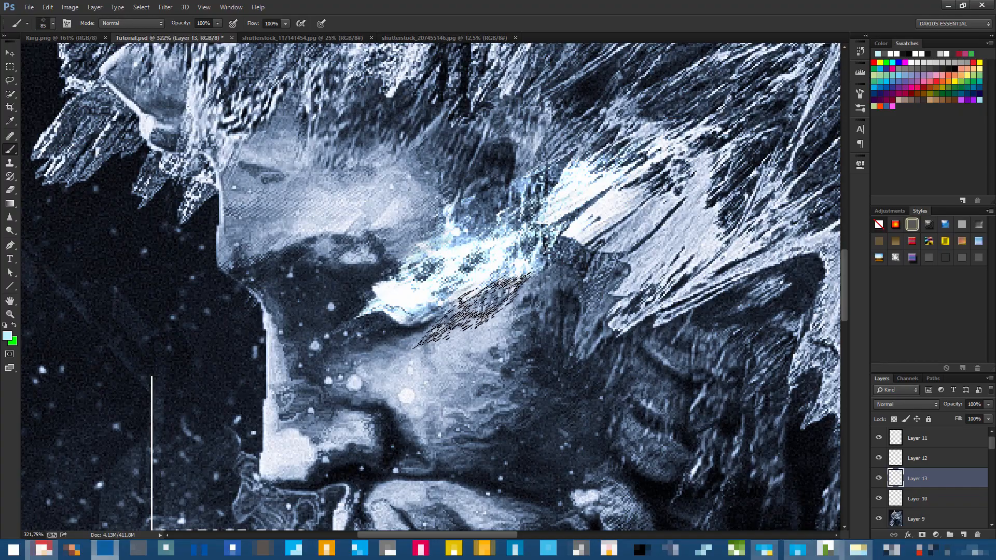
pyautogui.keyDown('alt'); pyautogui.scroll(-8, 464, 334); pyautogui.keyUp('alt')
pyautogui.keyDown('alt'); pyautogui.scroll(4, 469, 353); pyautogui.keyUp('alt')
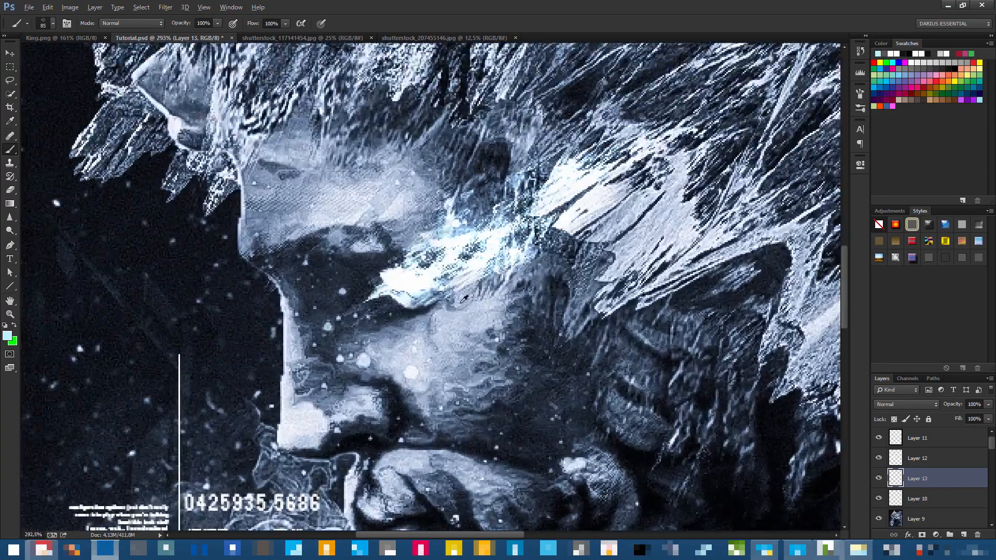
pyautogui.keyDown('alt'); pyautogui.scroll(-5, 462, 332); pyautogui.keyUp('alt')
pyautogui.keyDown('alt'); pyautogui.scroll(3, 457, 316); pyautogui.keyUp('alt')
pyautogui.scroll(5, 454, 308)
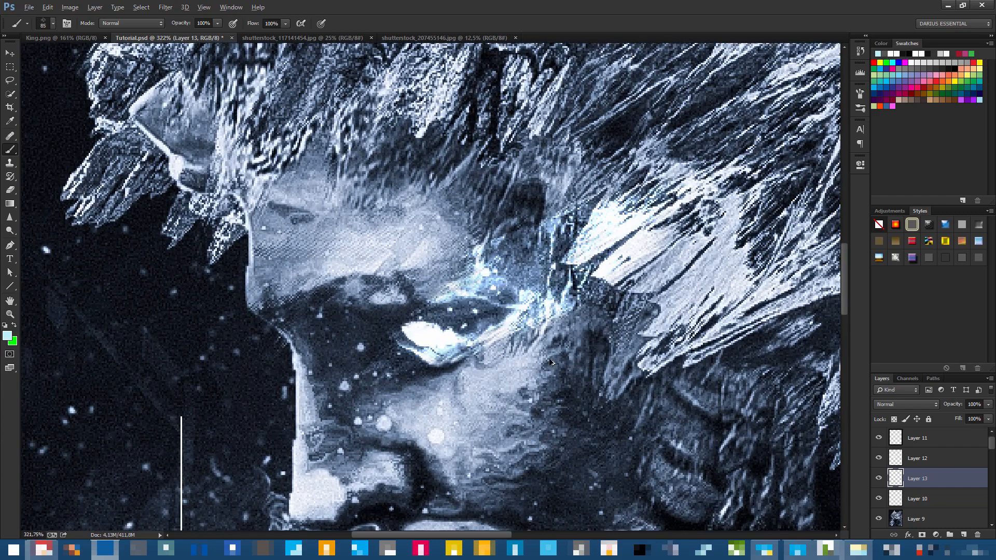
# Adjust the 85 px brush tip's angle and paint dense pale blue streaks from the eye back to the rocky hair on Layer 13.
pyautogui.rightClick(556, 191)
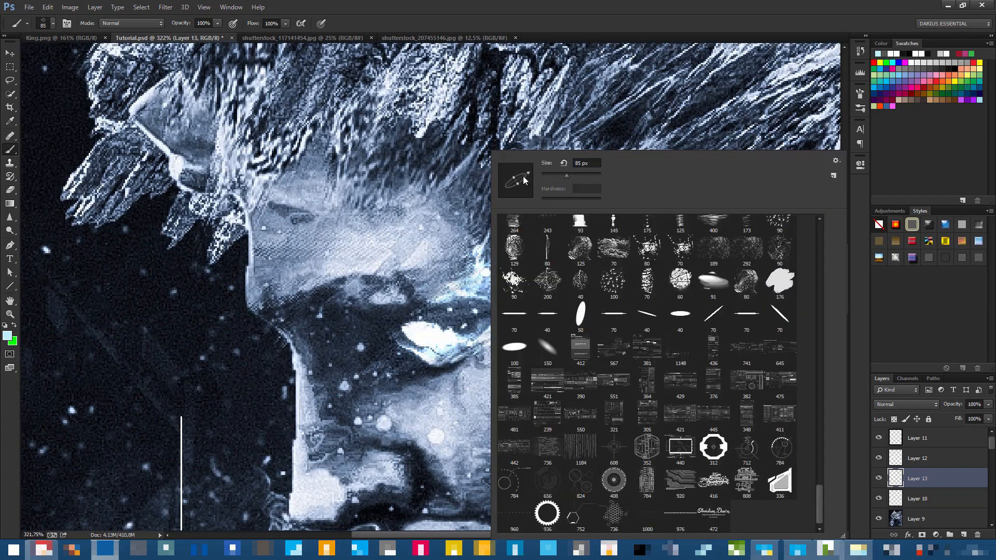
pyautogui.moveTo(447, 338); pyautogui.dragTo(541, 282)
pyautogui.hotkey('ctrl', 'z')
pyautogui.click(541, 294)
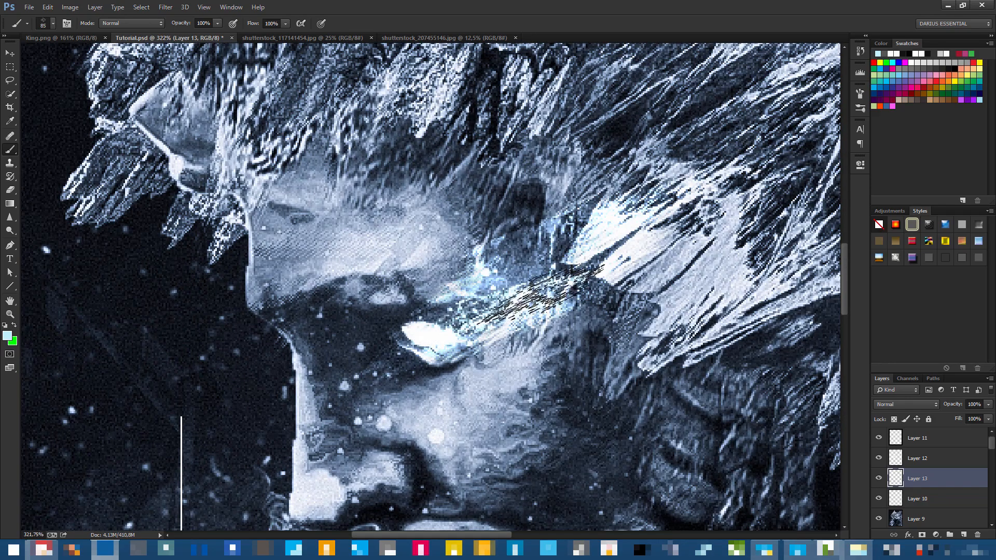
pyautogui.click(540, 297)
pyautogui.click(485, 322)
pyautogui.click(471, 316)
pyautogui.click(456, 313)
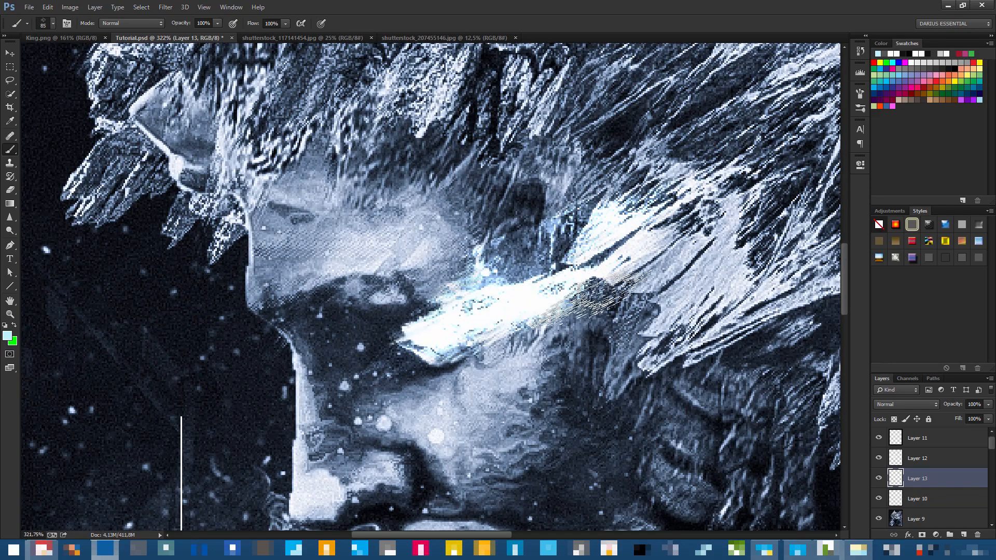
# Touch up the lower front edge of the eye glow on Layer 13 with the Eraser.
pyautogui.scroll(-8, 595, 296)
pyautogui.scroll(3, 575, 355)
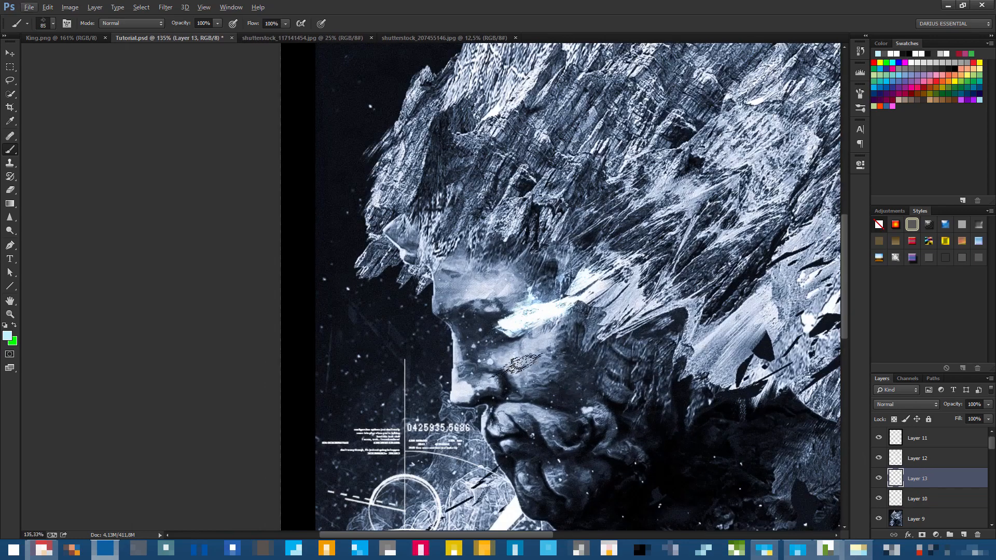
pyautogui.press('e')
pyautogui.click(512, 343)
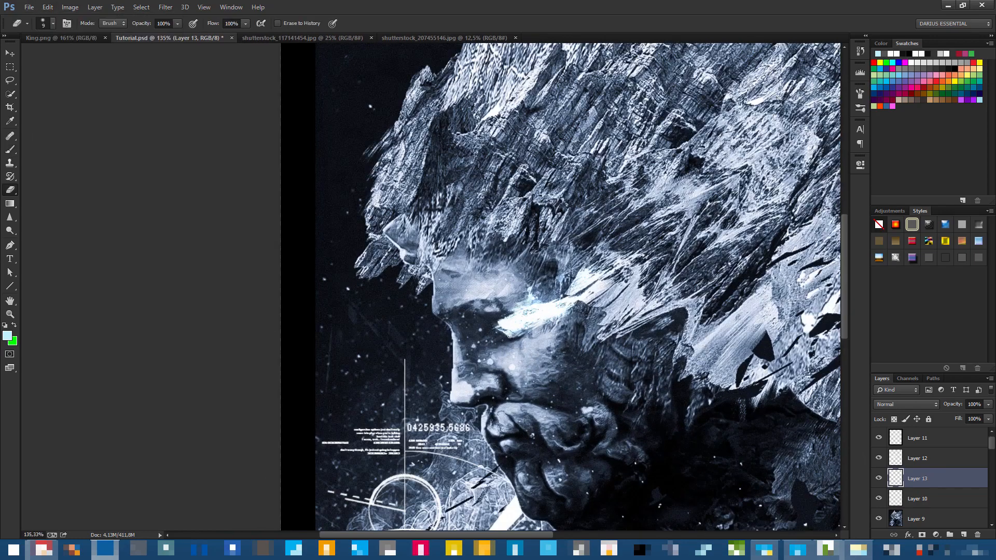
pyautogui.scroll(2, 514, 355)
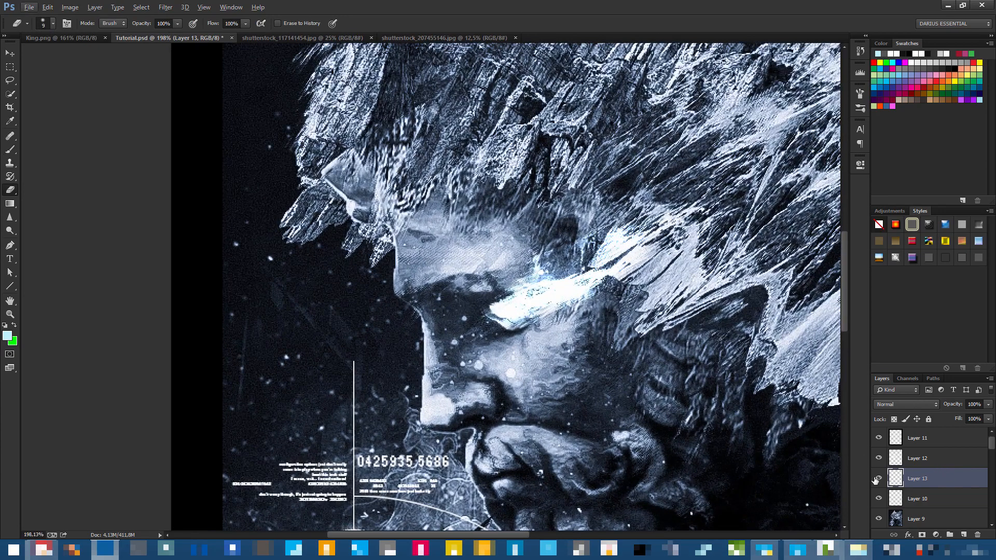
# Compare the eye glow with Layer 13 and then Layer 12 hidden and shown.
pyautogui.click(877, 480)
pyautogui.click(877, 480)
pyautogui.click(880, 460)
pyautogui.click(880, 460)
# Select Layers 12 and 13 together, rotate the eye glow by -12.38° with Free Transform and reposition it over the eye.
pyautogui.keyDown('ctrl'); pyautogui.click(915, 465); pyautogui.keyUp('ctrl')
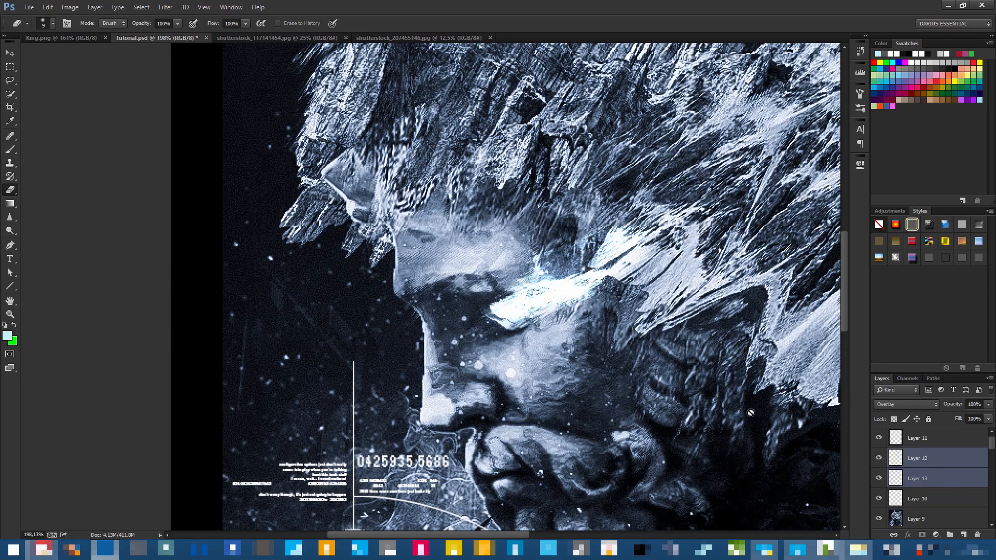
pyautogui.click(905, 458)
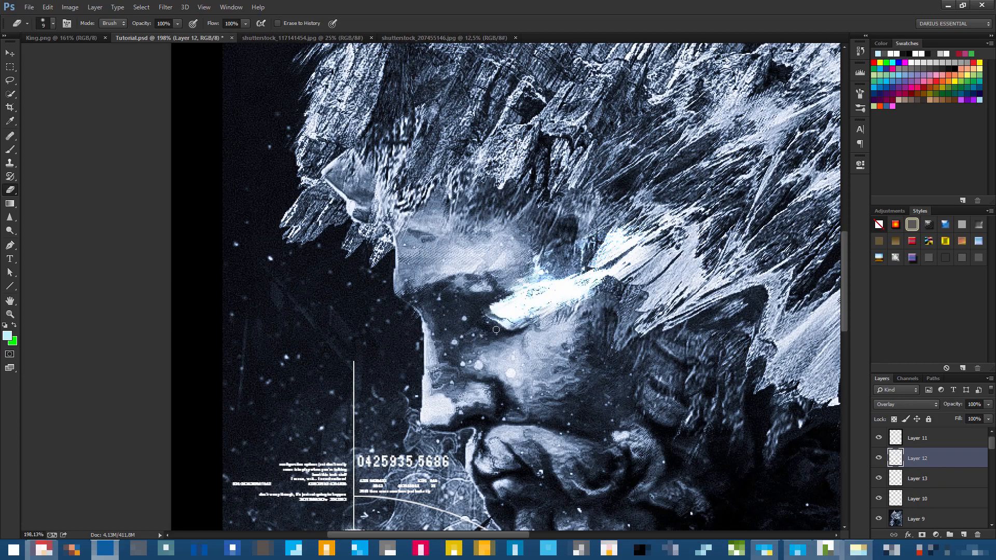
pyautogui.keyDown('shift'); pyautogui.click(930, 480); pyautogui.keyUp('shift')
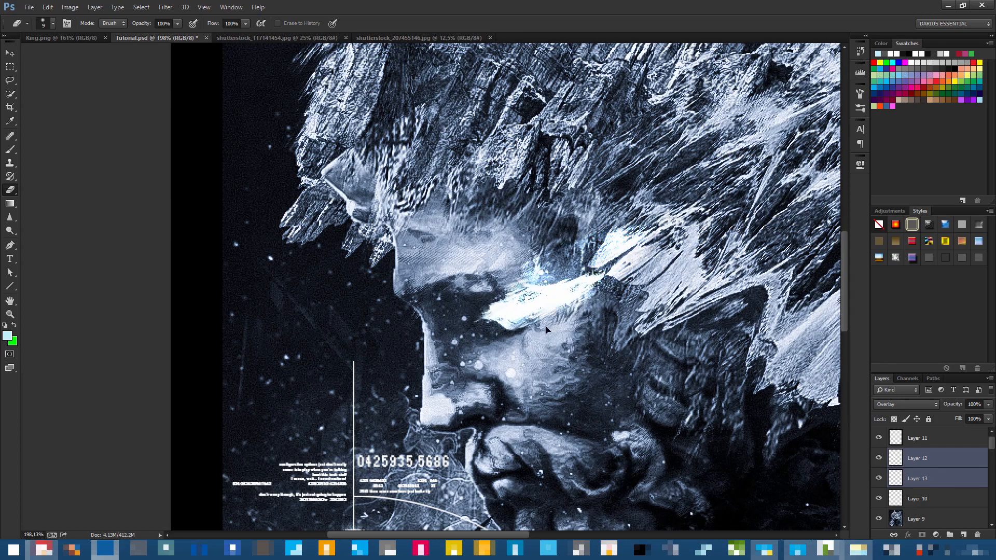
pyautogui.scroll(-3, 546, 330)
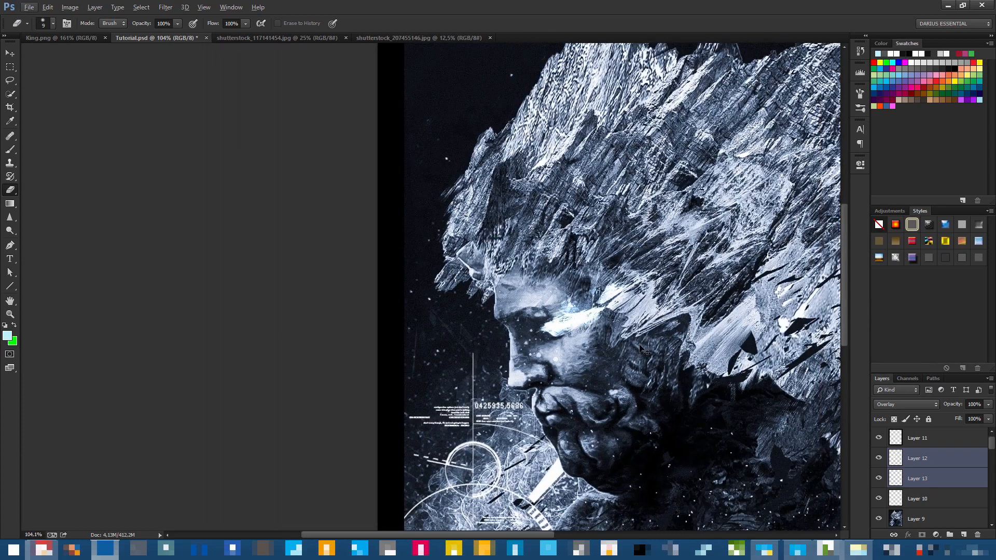
pyautogui.scroll(-2, 631, 345)
pyautogui.scroll(2, 384, 300)
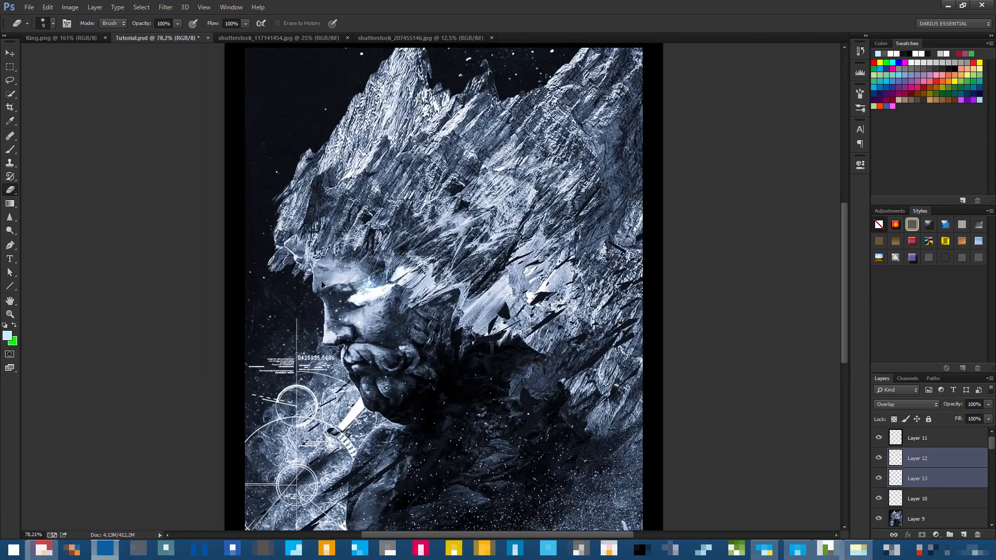
pyautogui.scroll(2, 322, 285)
pyautogui.hotkey('ctrl', 't')
pyautogui.moveTo(493, 346); pyautogui.dragTo(488, 303)
pyautogui.moveTo(437, 277); pyautogui.dragTo(444, 283)
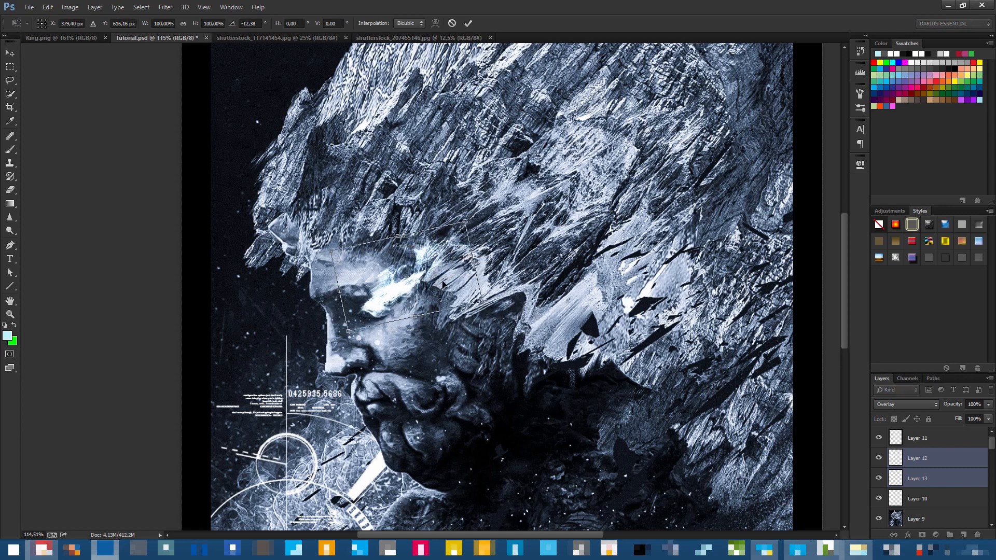
pyautogui.press('b')
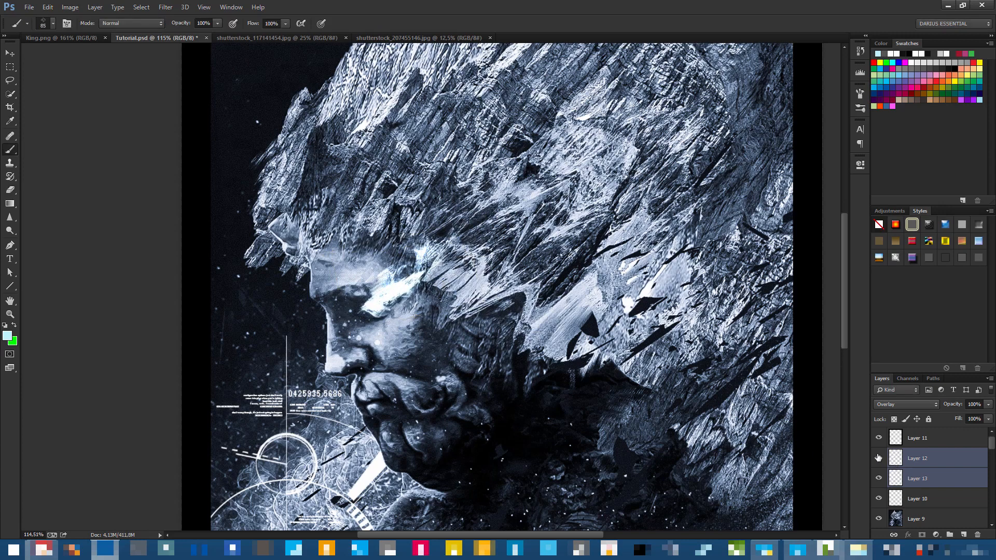
# Rotate the glow on Layer 12 alone by about -8.7° with Free Transform.
pyautogui.click(919, 458)
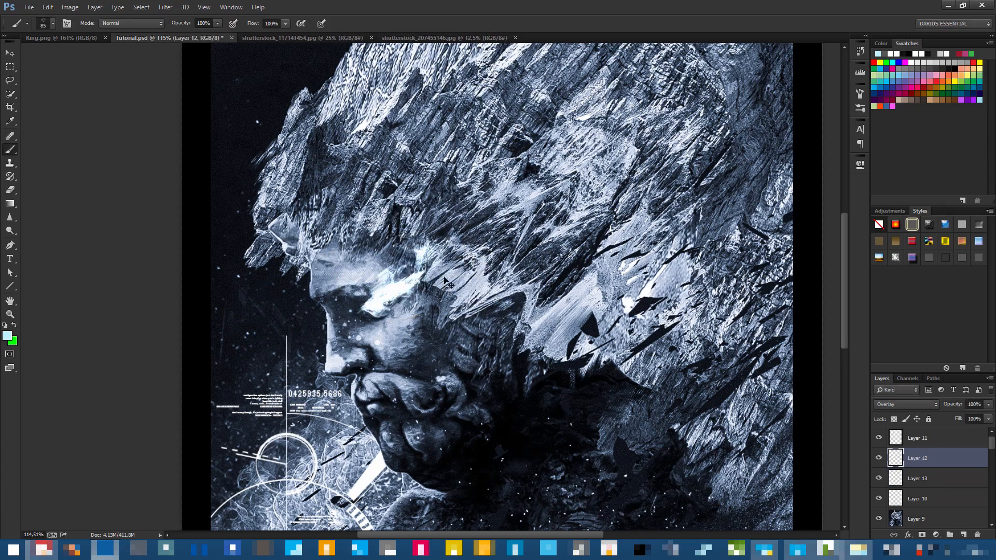
pyautogui.hotkey('ctrl', 't')
pyautogui.press('Return')
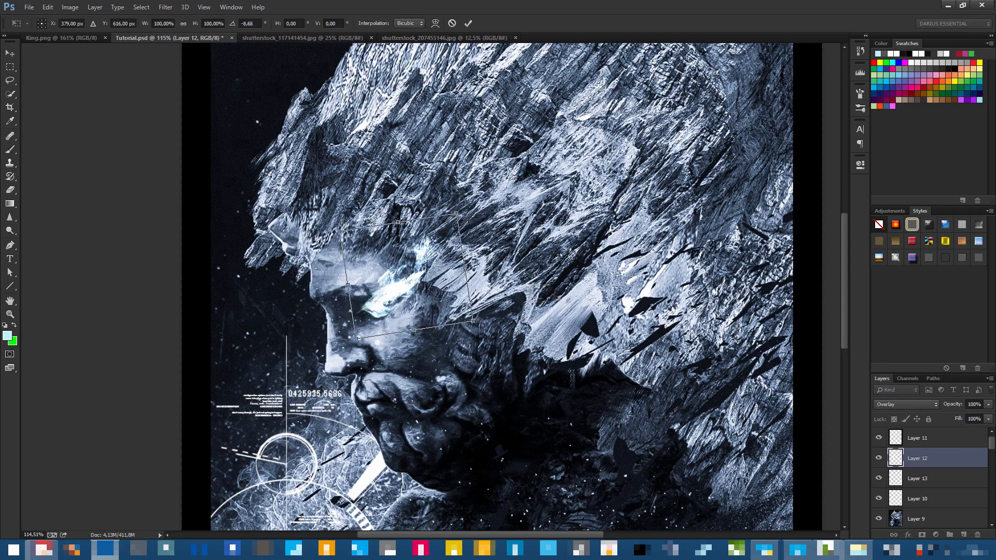
pyautogui.press('b')
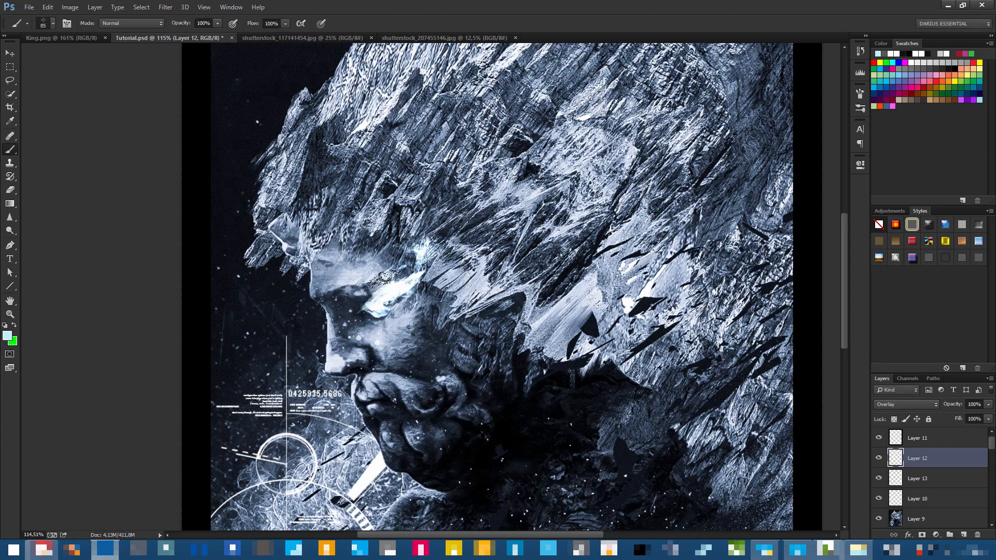
# Erase parts of the Layer 12 glow along its upper and lower edges around the statue's eye.
pyautogui.press('e')
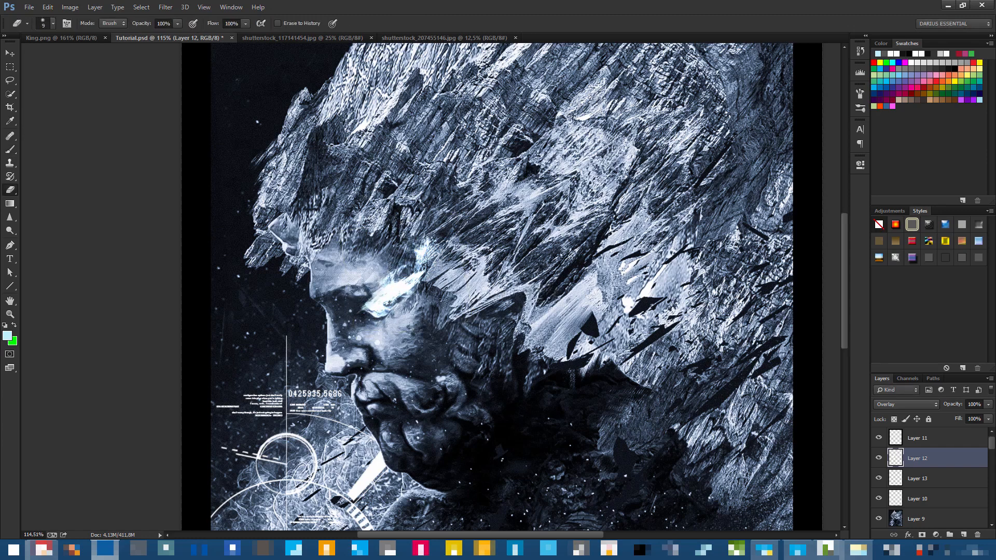
pyautogui.moveTo(384, 277); pyautogui.dragTo(437, 249)
pyautogui.moveTo(410, 304); pyautogui.dragTo(375, 318)
pyautogui.scroll(-8, 430, 322)
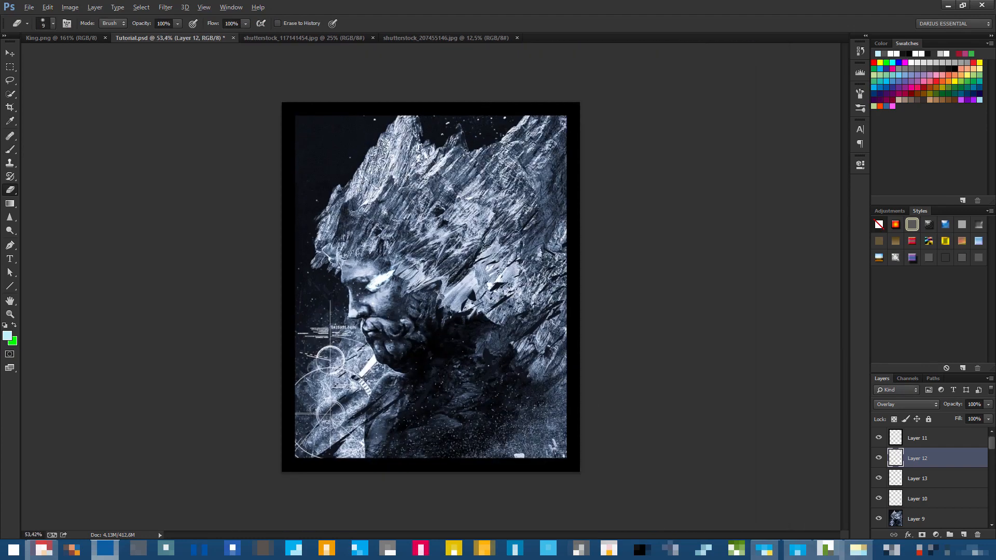
pyautogui.scroll(5, 370, 297)
pyautogui.scroll(4, 371, 298)
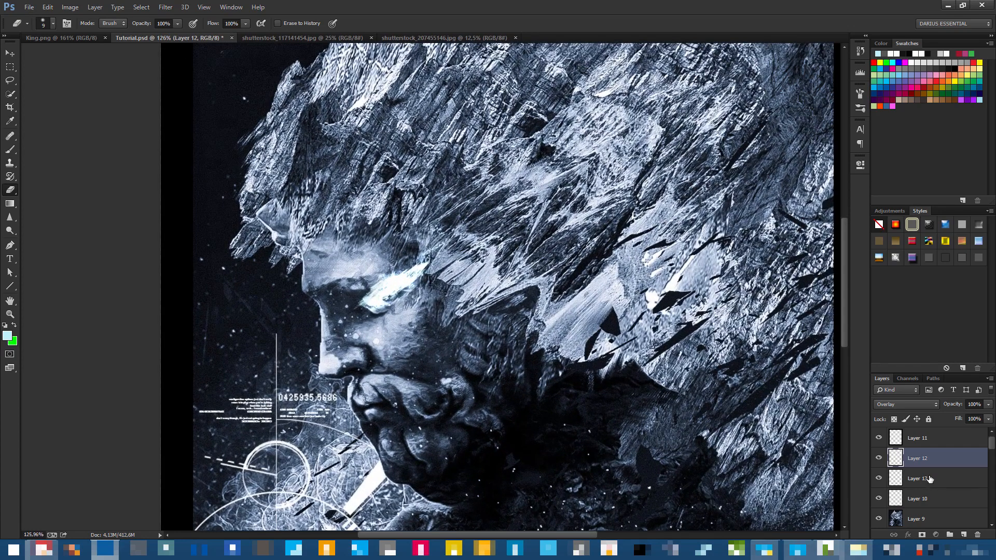
pyautogui.keyDown('shift'); pyautogui.click(932, 482); pyautogui.keyUp('shift')
pyautogui.hotkey('ctrl', 'e')
pyautogui.hotkey('ctrl', 'z')
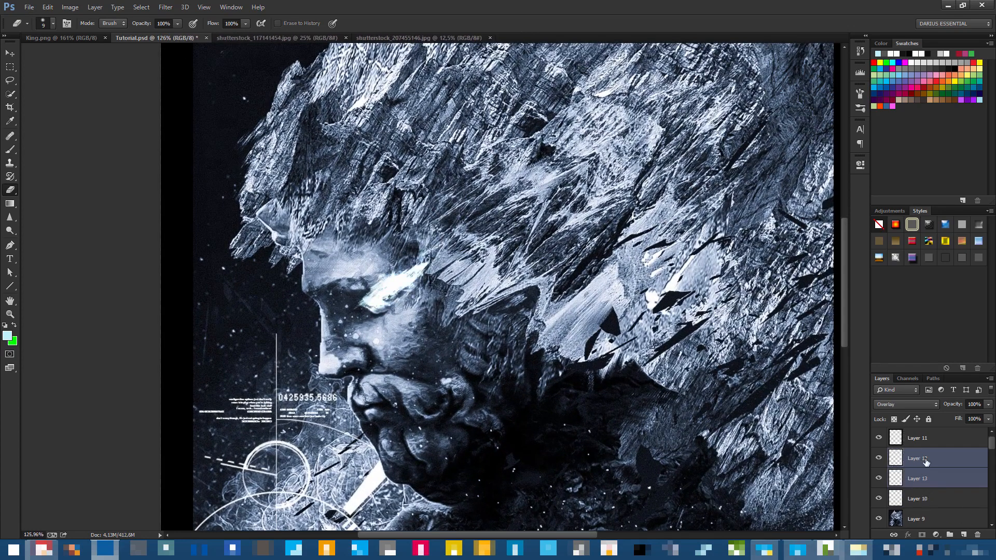
# Stretch the Layer 12 eye glow with Free Transform, extending it diagonally away from the eye toward the rocky crown.
pyautogui.hotkey('ctrl', 't')
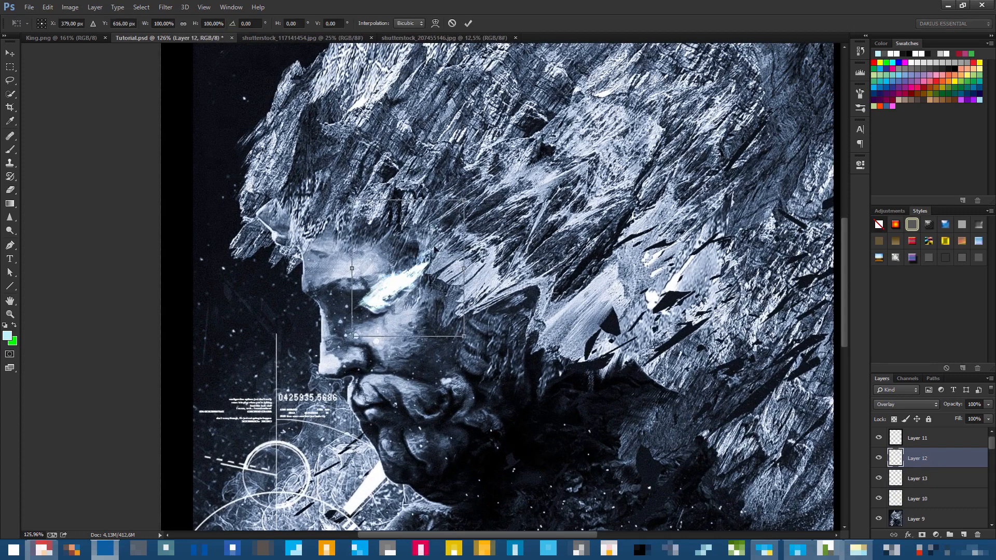
pyautogui.moveTo(471, 200); pyautogui.dragTo(525, 136)
pyautogui.press('Return')
pyautogui.press('e')
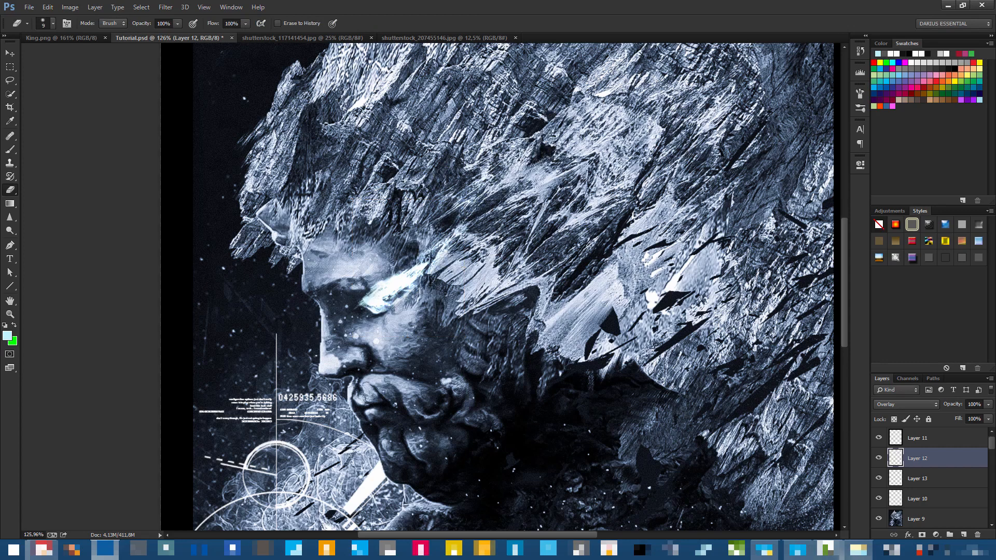
# Stretch the Layer 13 eye glow with Free Transform toward the rocky crown, and erase part of its inner end at the eye.
pyautogui.click(929, 478)
pyautogui.hotkey('ctrl', 't')
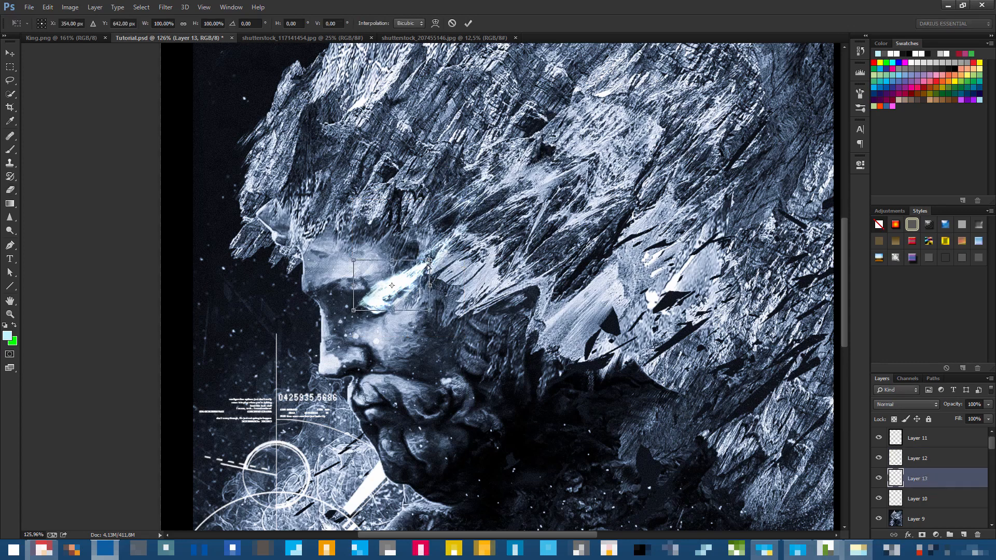
pyautogui.moveTo(429, 260); pyautogui.dragTo(470, 231)
pyautogui.press('Return')
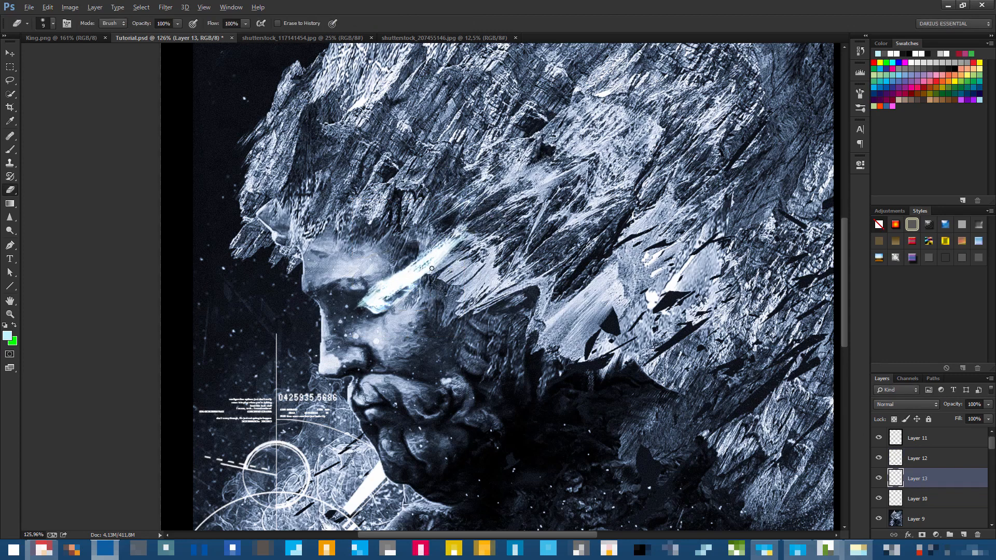
pyautogui.moveTo(382, 291)
pyautogui.mouseDown()
pyautogui.moveTo(403, 296)
pyautogui.moveTo(347, 310)
pyautogui.mouseUp()
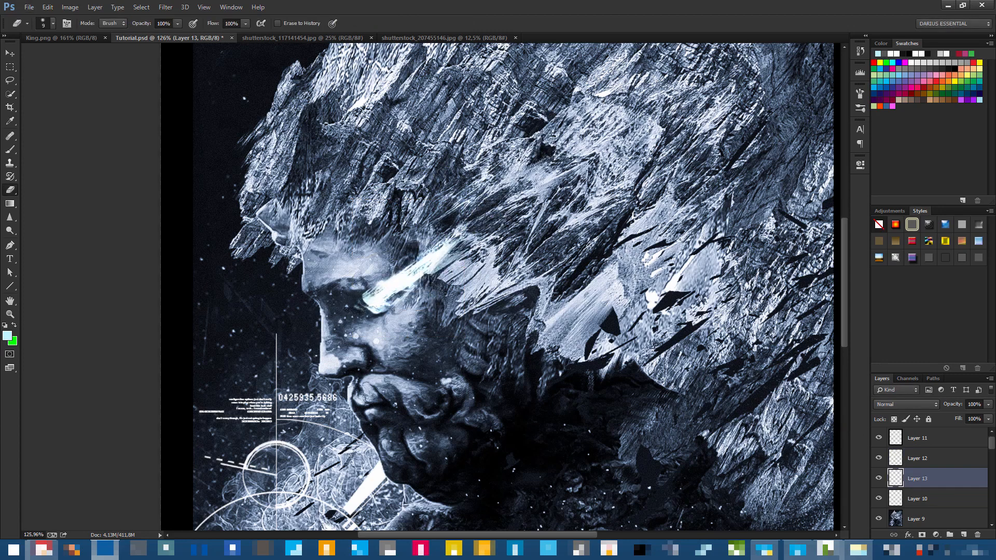
# Make Layer 11 the active layer and save Tutorial.psd.
pyautogui.scroll(-5, 434, 327)
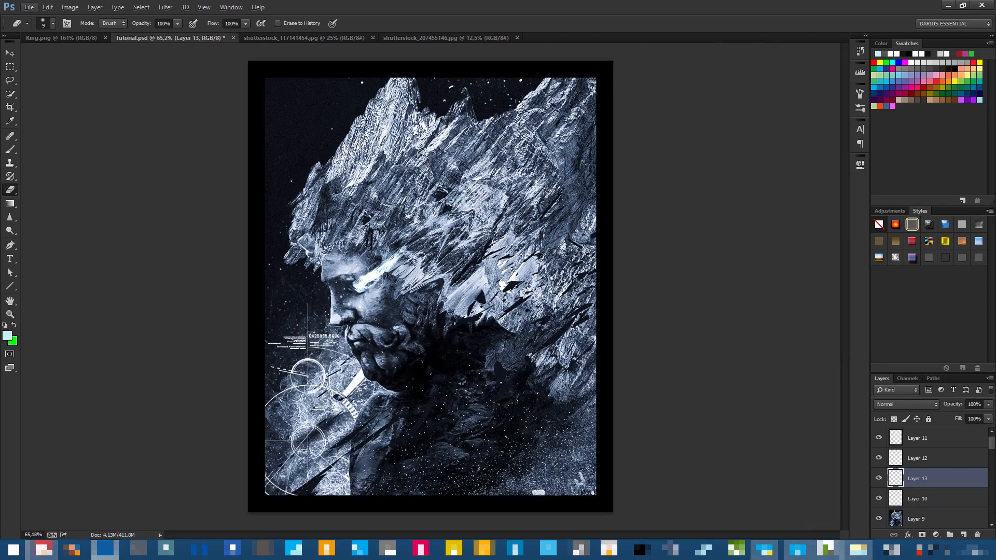
pyautogui.hotkey('alt', ']')
pyautogui.hotkey('alt', ']')
pyautogui.hotkey('ctrl', 's')
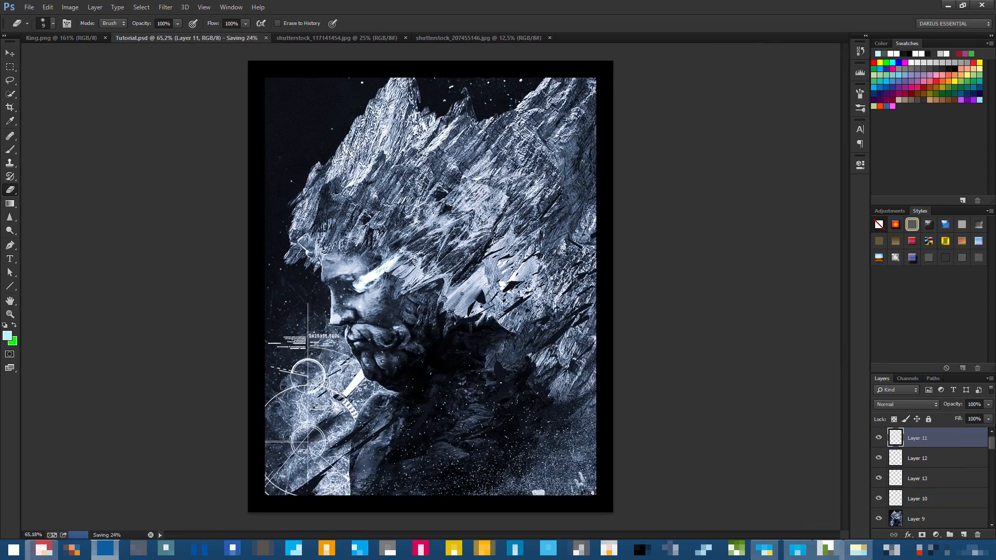
pyautogui.scroll(-4, 462, 293)
pyautogui.scroll(4, 373, 278)
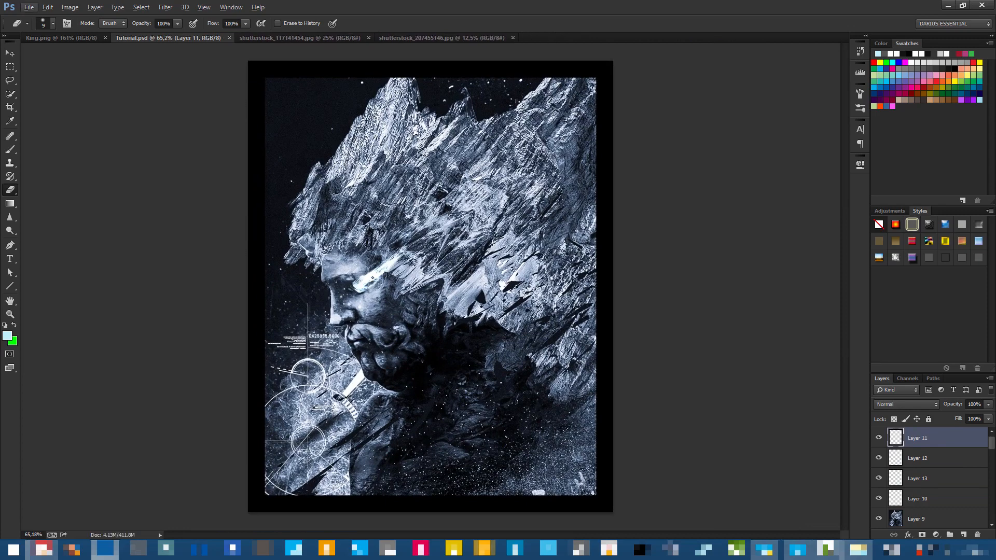
pyautogui.click(926, 451)
pyautogui.click(903, 432)
pyautogui.click(925, 460)
pyautogui.click(926, 441)
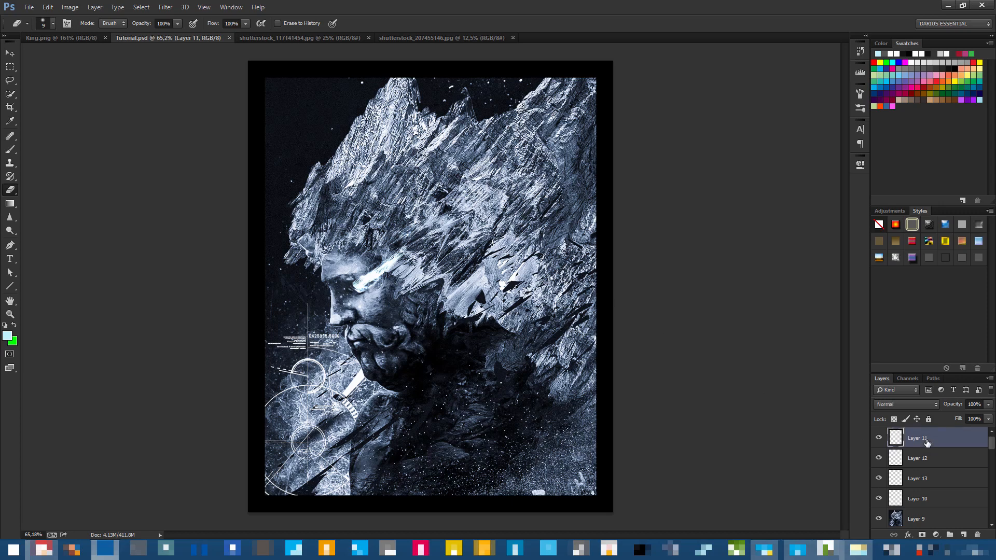